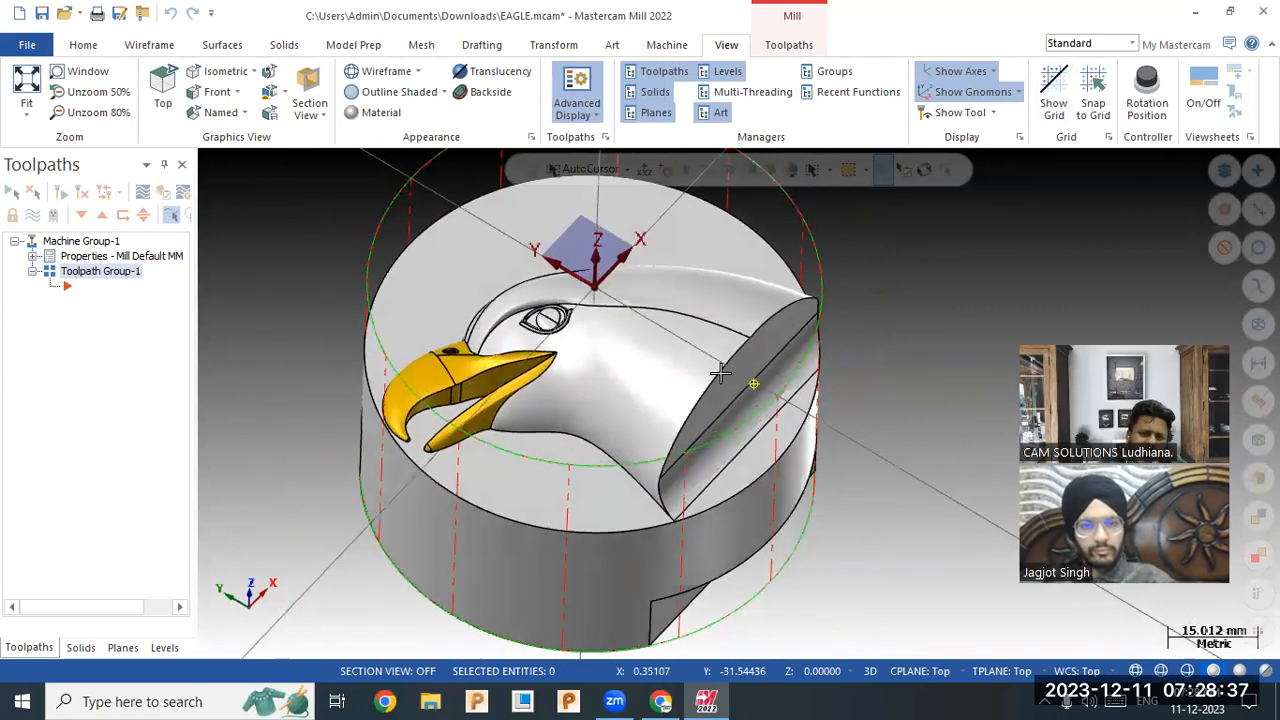
{"action": "scroll", "coordinate": [672, 302], "scroll_direction": "up", "scroll_amount": 1}
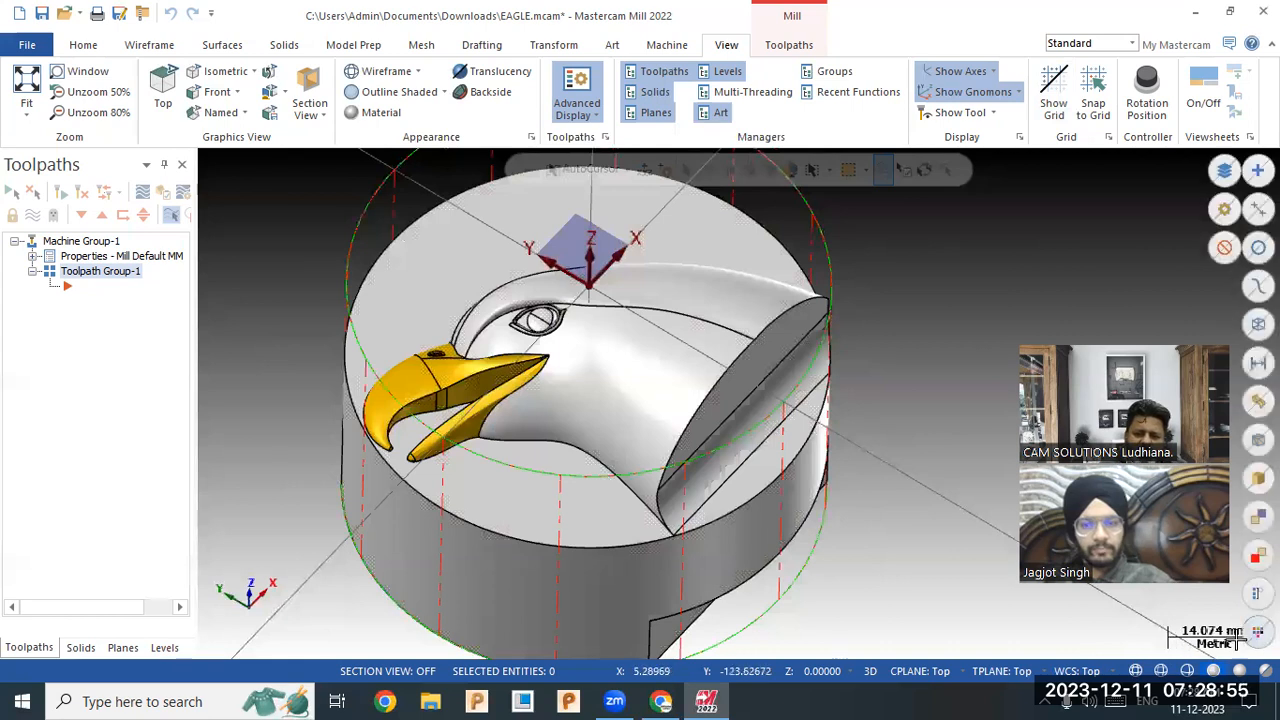
{"action": "scroll", "coordinate": [617, 550], "scroll_direction": "down", "scroll_amount": 5}
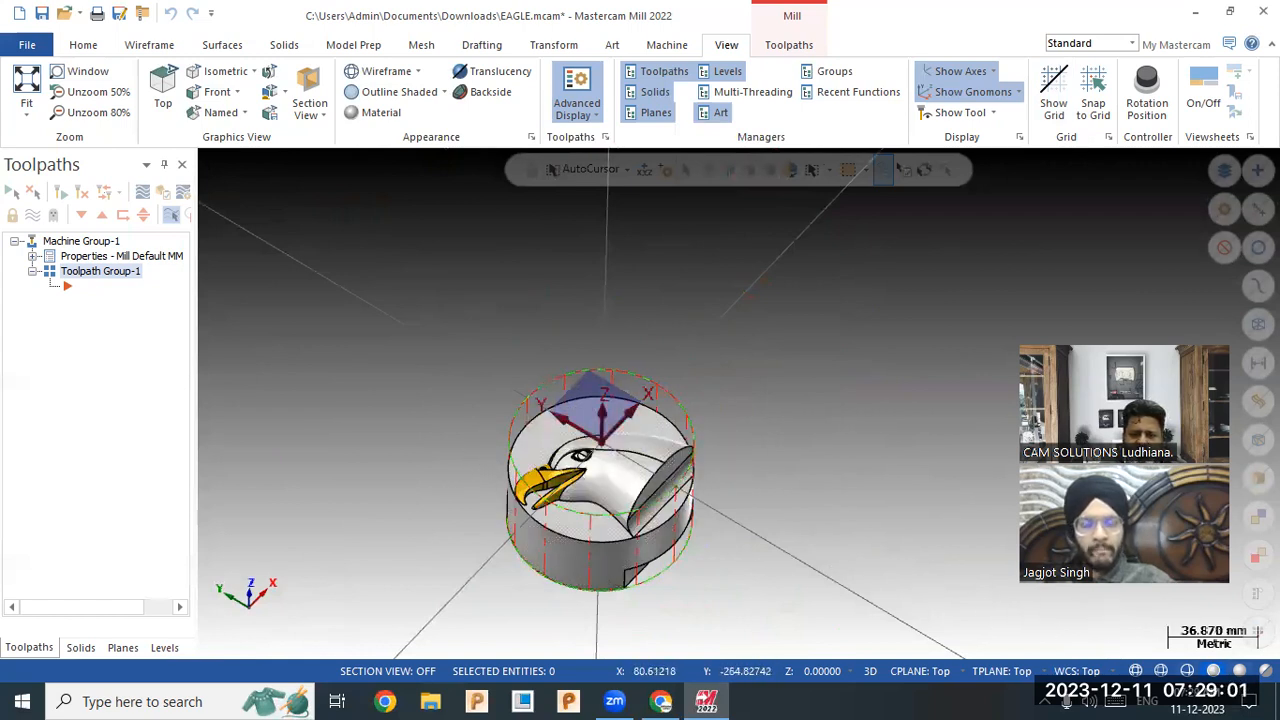
{"action": "scroll", "coordinate": [510, 490], "scroll_direction": "down", "scroll_amount": 1}
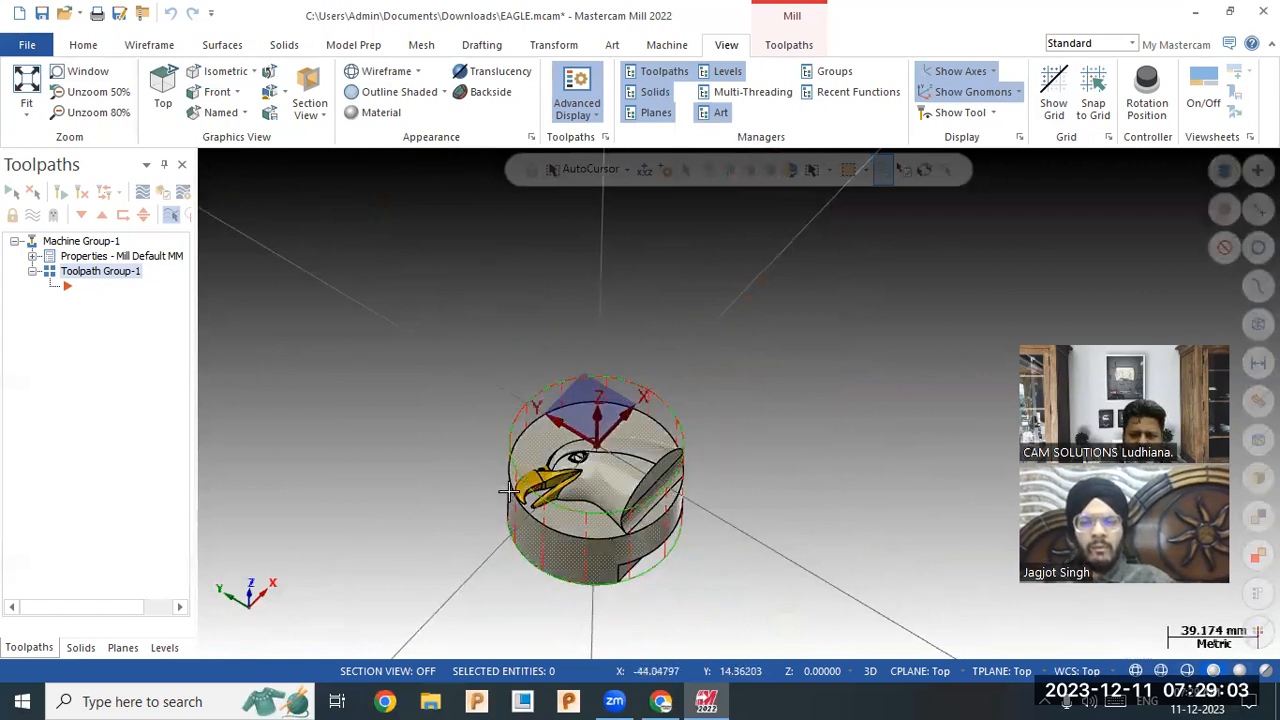
{"action": "scroll", "coordinate": [314, 448], "scroll_direction": "up", "scroll_amount": 2}
{"action": "scroll", "coordinate": [920, 536], "scroll_direction": "down", "scroll_amount": 5}
{"action": "scroll", "coordinate": [294, 440], "scroll_direction": "up", "scroll_amount": 4}
{"action": "scroll", "coordinate": [540, 468], "scroll_direction": "down", "scroll_amount": 5}
{"action": "scroll", "coordinate": [122, 400], "scroll_direction": "down", "scroll_amount": 1}
{"action": "scroll", "coordinate": [291, 414], "scroll_direction": "up", "scroll_amount": 5}
{"action": "scroll", "coordinate": [560, 406], "scroll_direction": "down", "scroll_amount": 3}
{"action": "scroll", "coordinate": [489, 430], "scroll_direction": "up", "scroll_amount": 1}
{"action": "scroll", "coordinate": [995, 337], "scroll_direction": "up", "scroll_amount": 3}
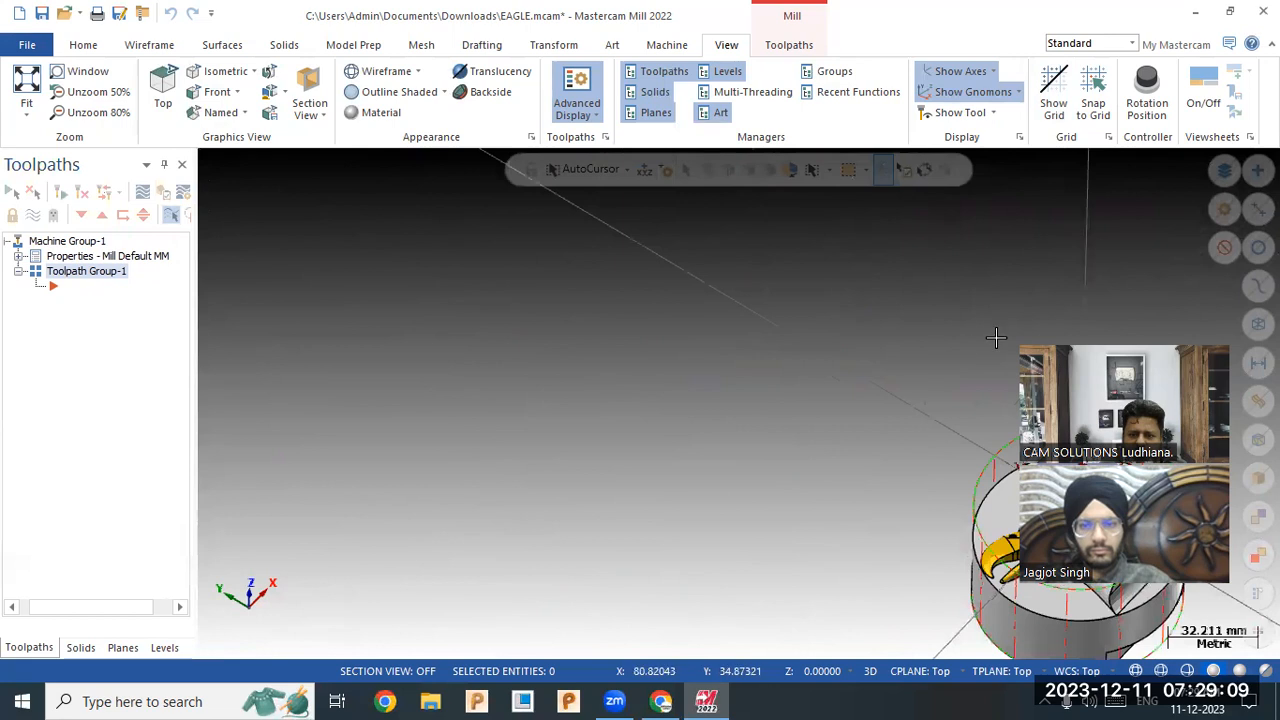
{"action": "scroll", "coordinate": [806, 520], "scroll_direction": "up", "scroll_amount": 1}
{"action": "scroll", "coordinate": [780, 537], "scroll_direction": "down", "scroll_amount": 7}
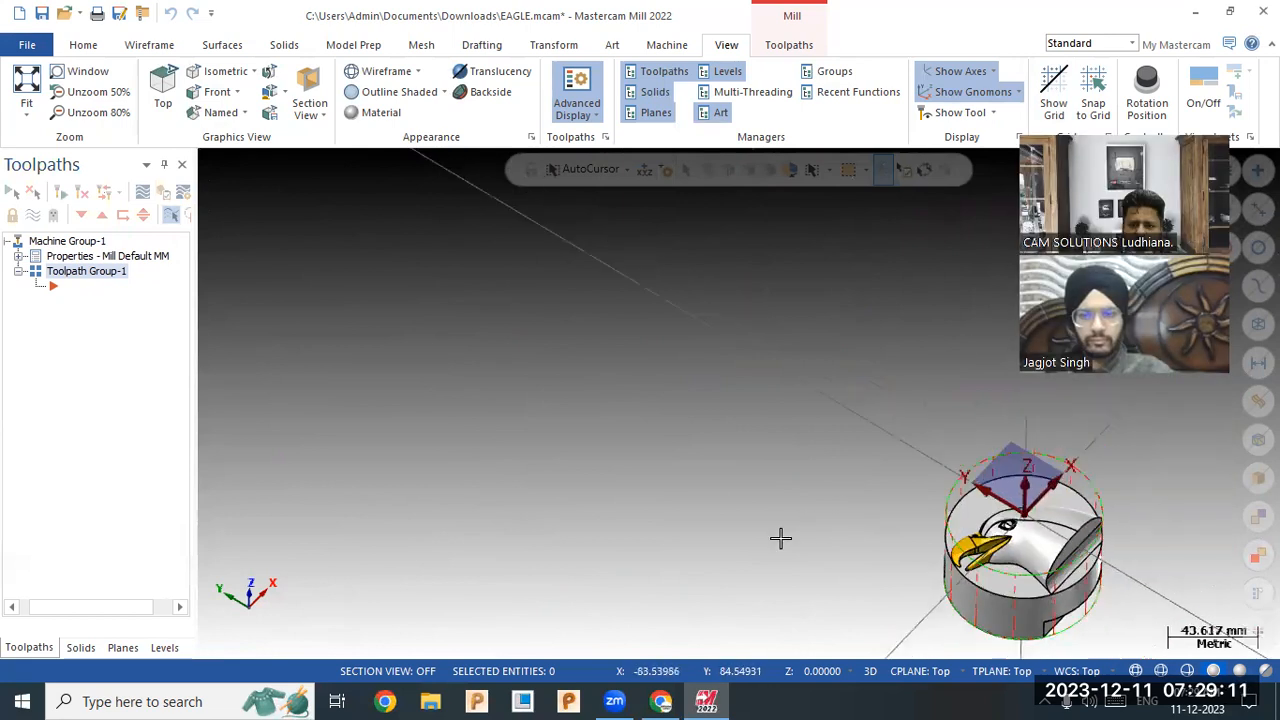
{"action": "scroll", "coordinate": [812, 551], "scroll_direction": "up", "scroll_amount": 1}
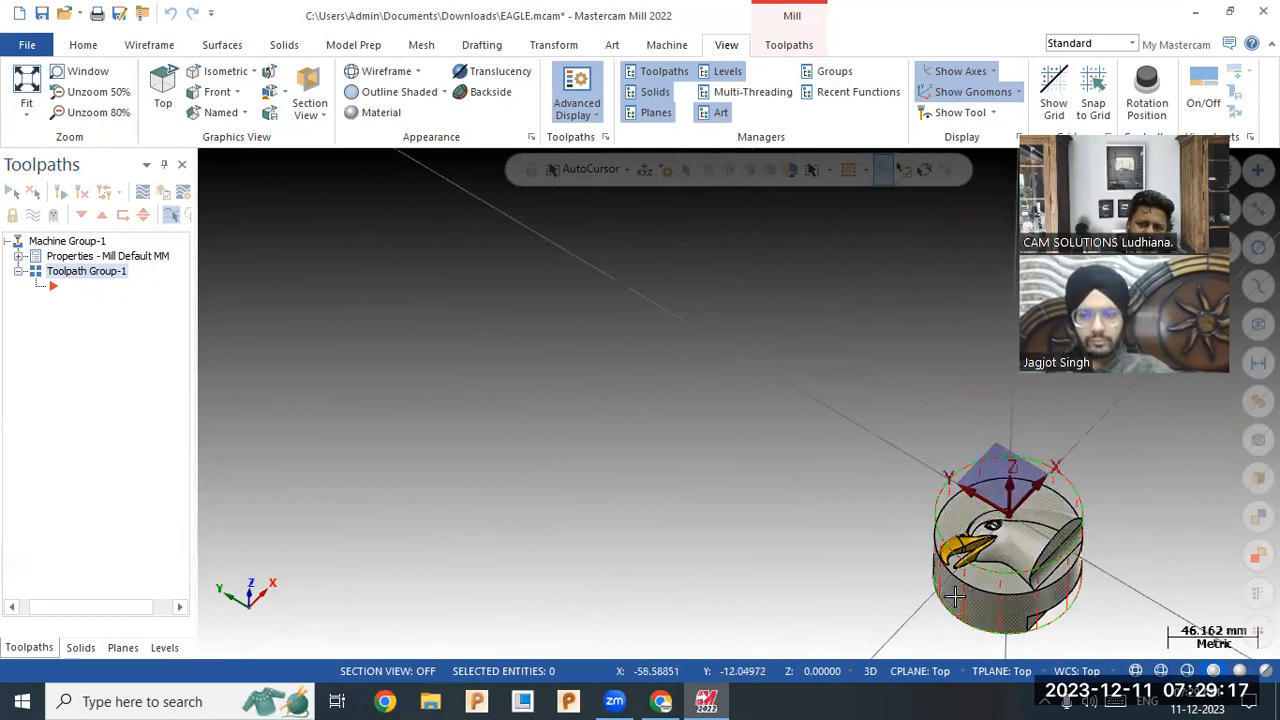
Analyze the circular edge around the flat face surrounding the eagle head to read its radius and diameter.
{"action": "right_click", "coordinate": [696, 362]}
{"action": "left_click", "coordinate": [733, 434]}
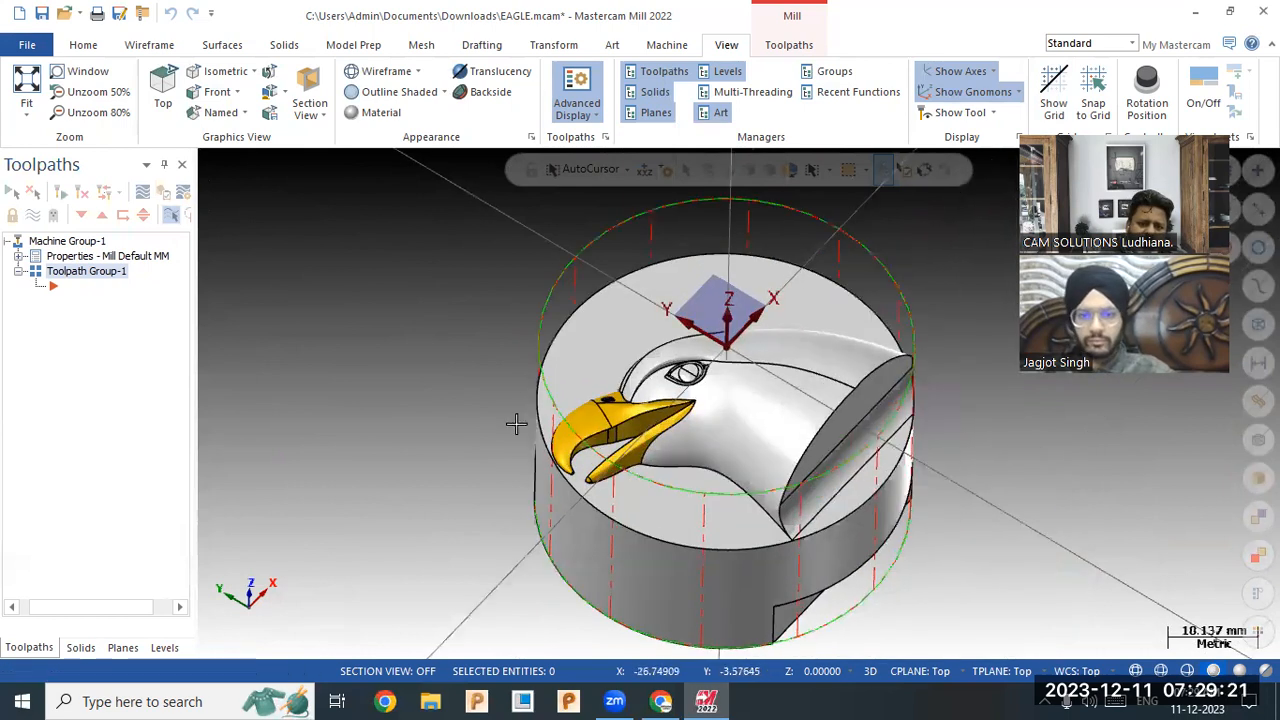
{"action": "left_click", "coordinate": [84, 45]}
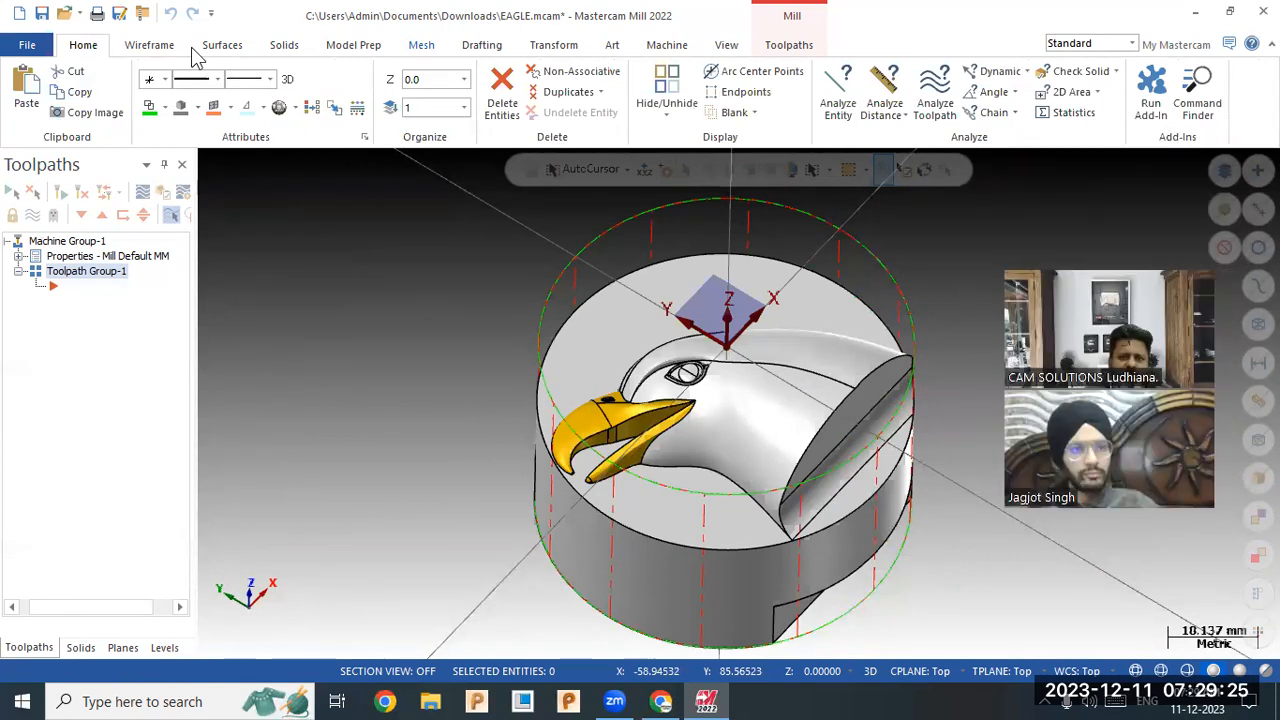
{"action": "left_click", "coordinate": [883, 114]}
{"action": "left_click", "coordinate": [837, 108]}
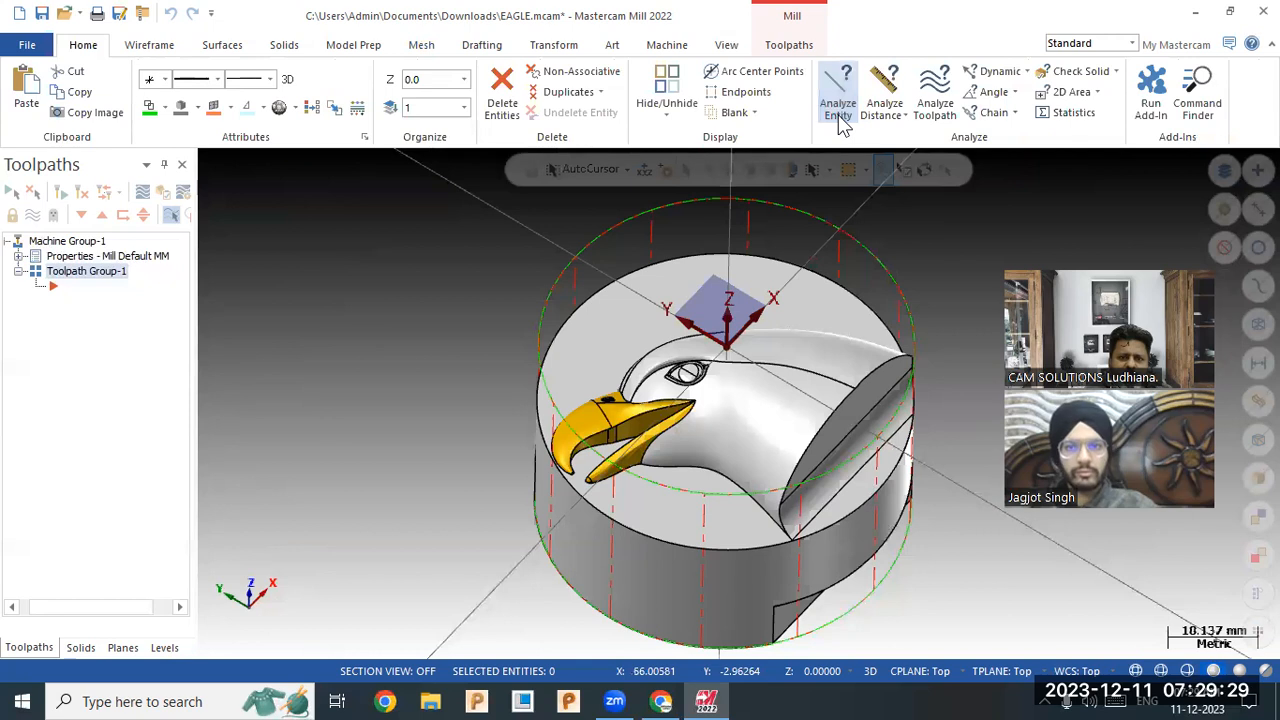
{"action": "left_click", "coordinate": [772, 268]}
{"action": "left_click", "coordinate": [158, 230]}
{"action": "left_click", "coordinate": [155, 198]}
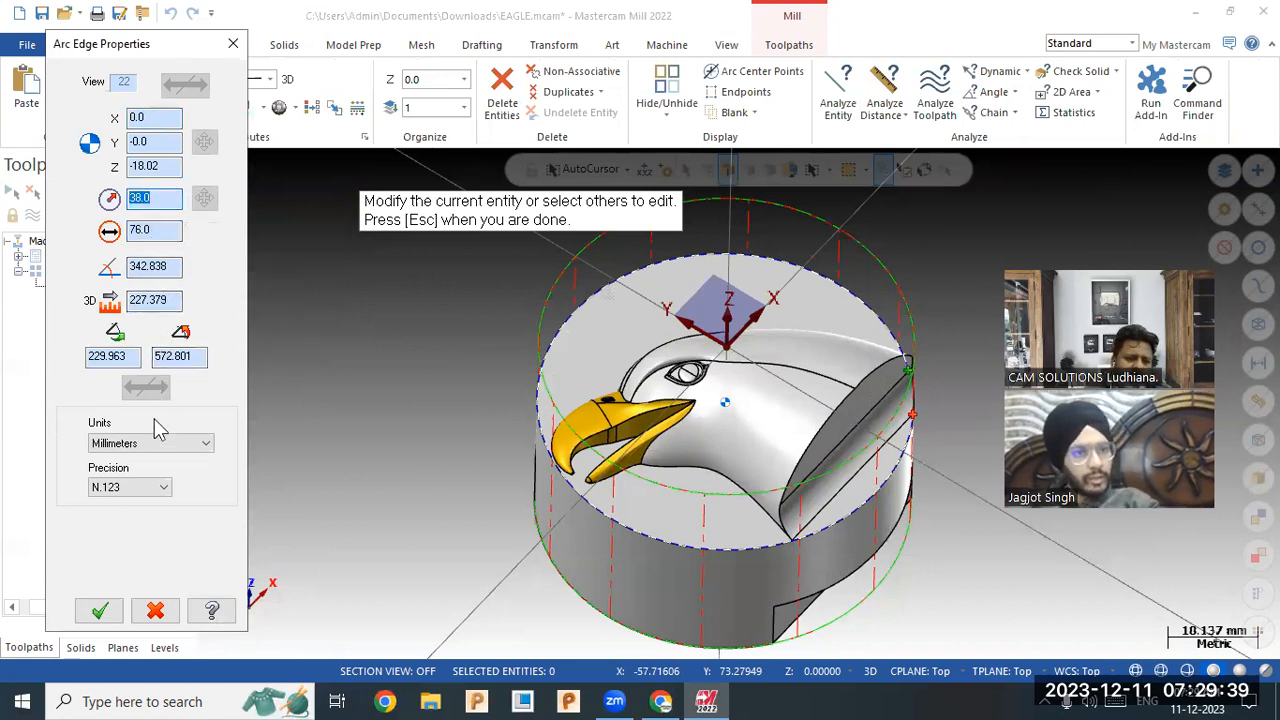
{"action": "left_click", "coordinate": [155, 608]}
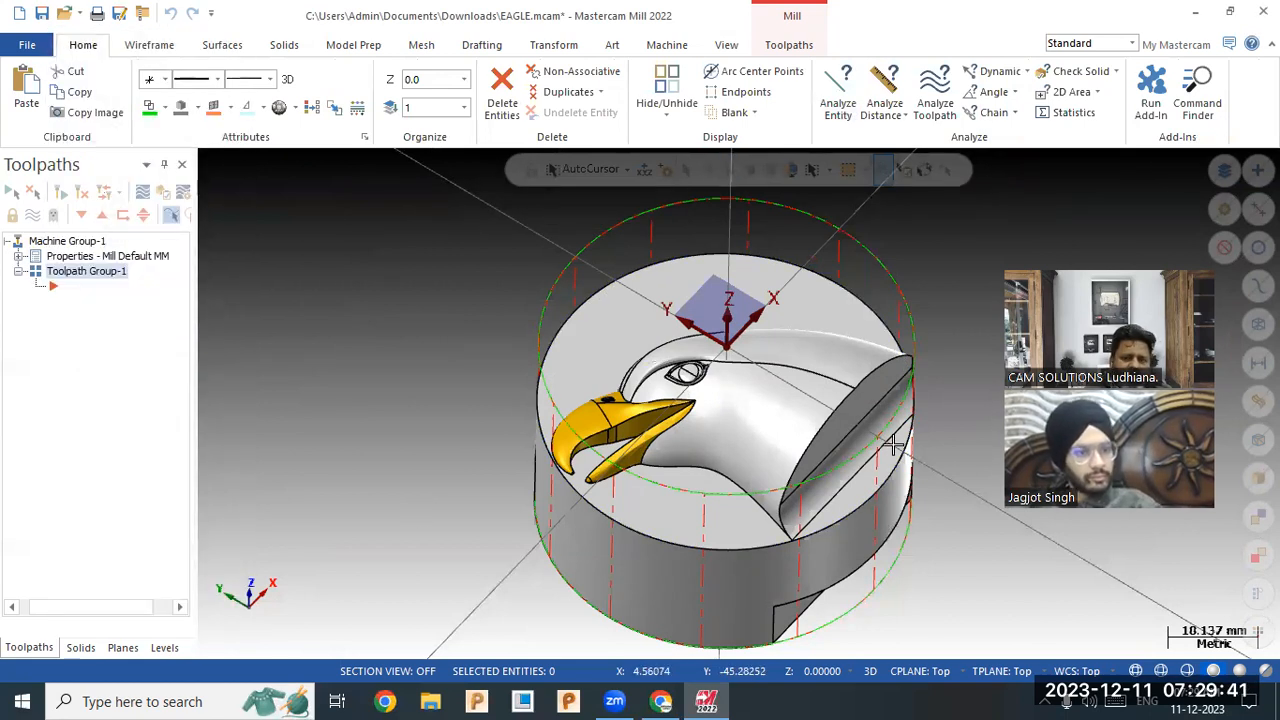
{"action": "scroll", "coordinate": [963, 370], "scroll_direction": "up", "scroll_amount": 3}
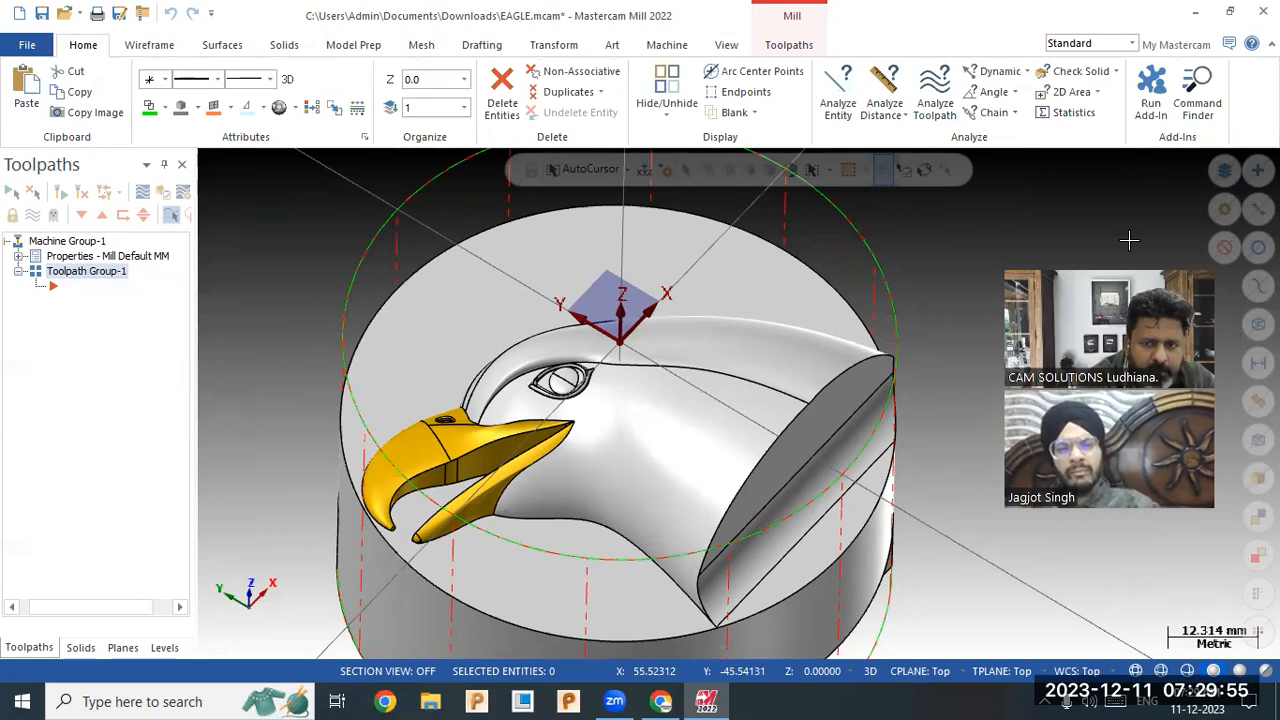
{"action": "scroll", "coordinate": [311, 389], "scroll_direction": "down", "scroll_amount": 3}
{"action": "scroll", "coordinate": [311, 389], "scroll_direction": "up", "scroll_amount": 2}
{"action": "scroll", "coordinate": [343, 394], "scroll_direction": "down", "scroll_amount": 5}
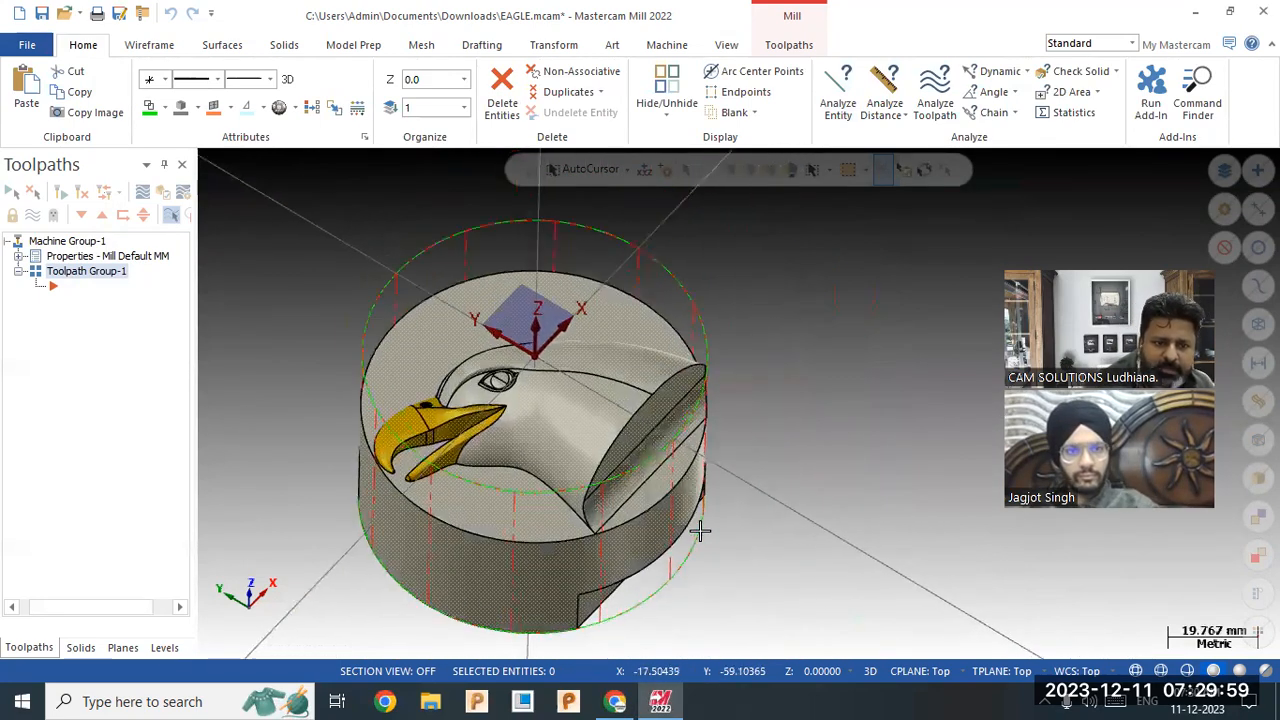
{"action": "middle_click_drag", "start_coordinate": [689, 441], "coordinate": [681, 432]}
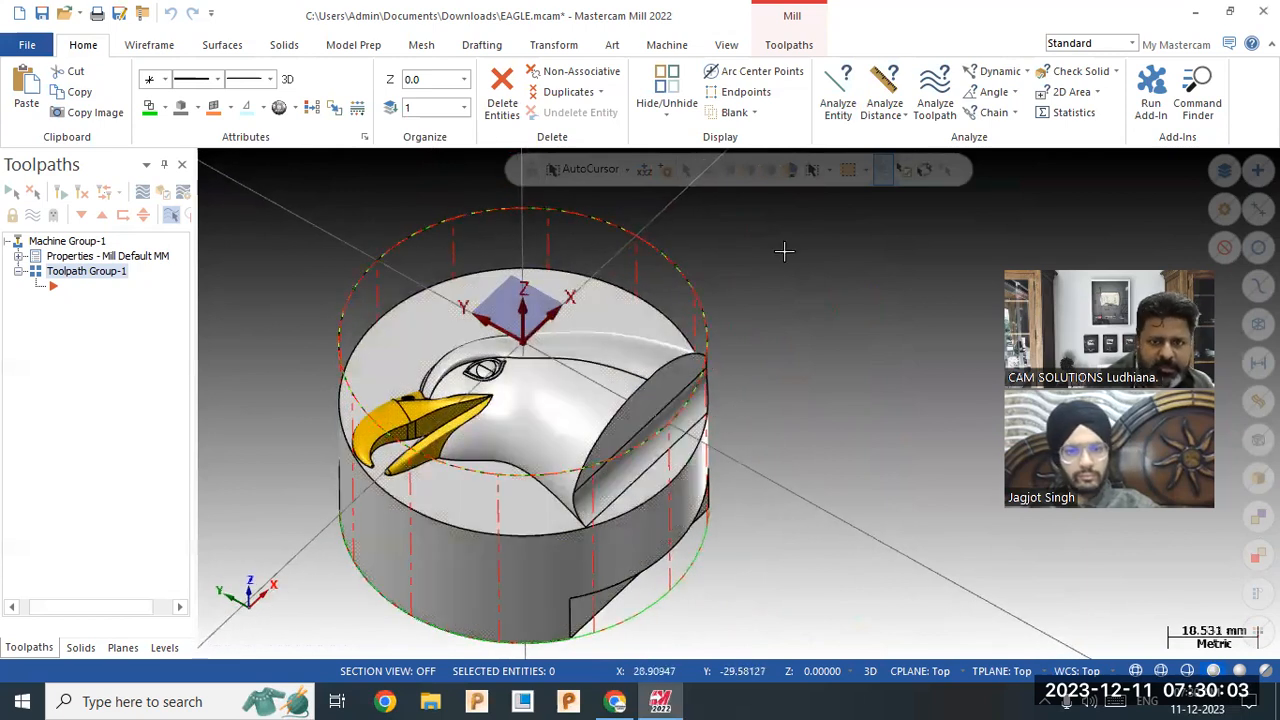
Start a 3D Dynamic OptiRough toolpath with the whole eagle solid body as machining geometry.
{"action": "left_click", "coordinate": [790, 50]}
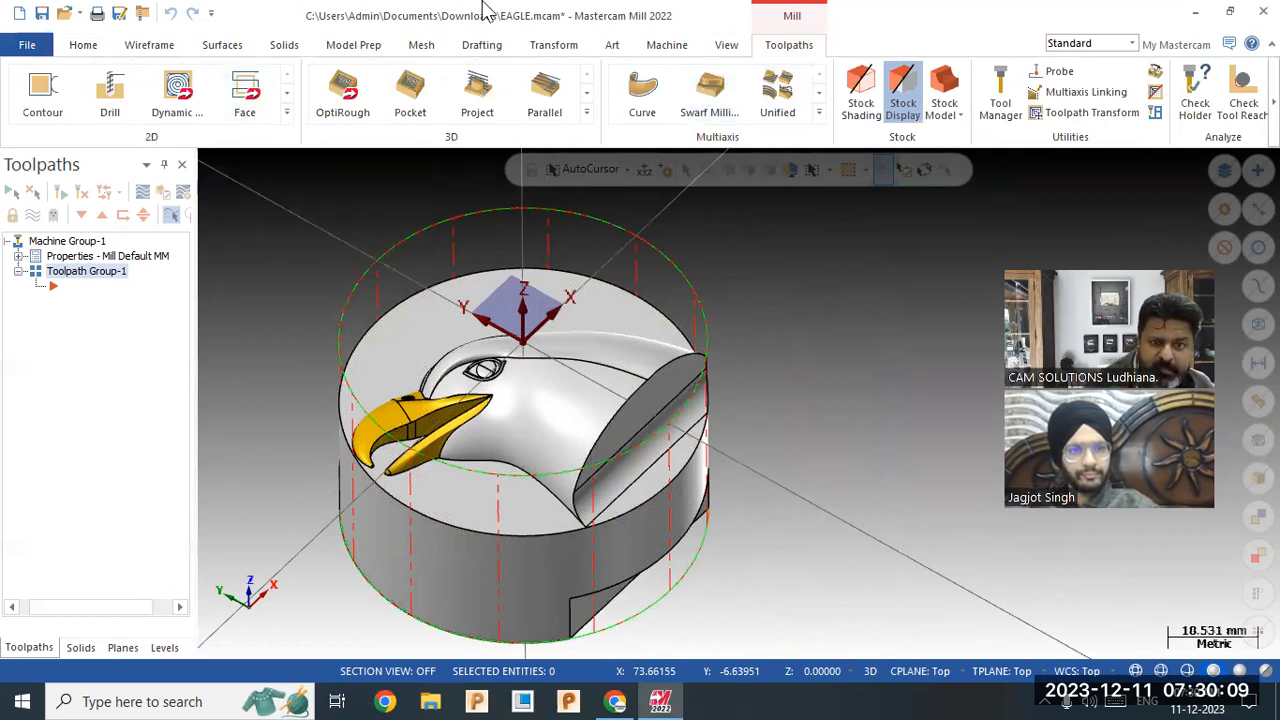
{"action": "left_click", "coordinate": [586, 113]}
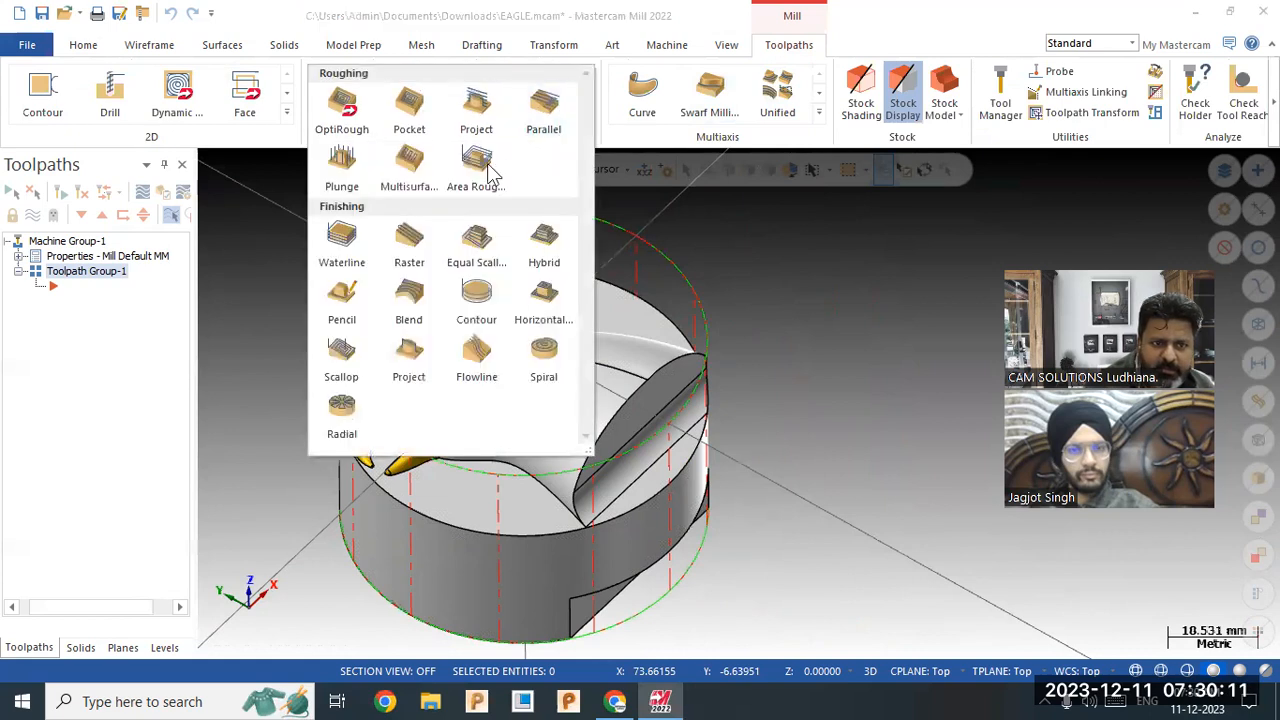
{"action": "left_click", "coordinate": [340, 112]}
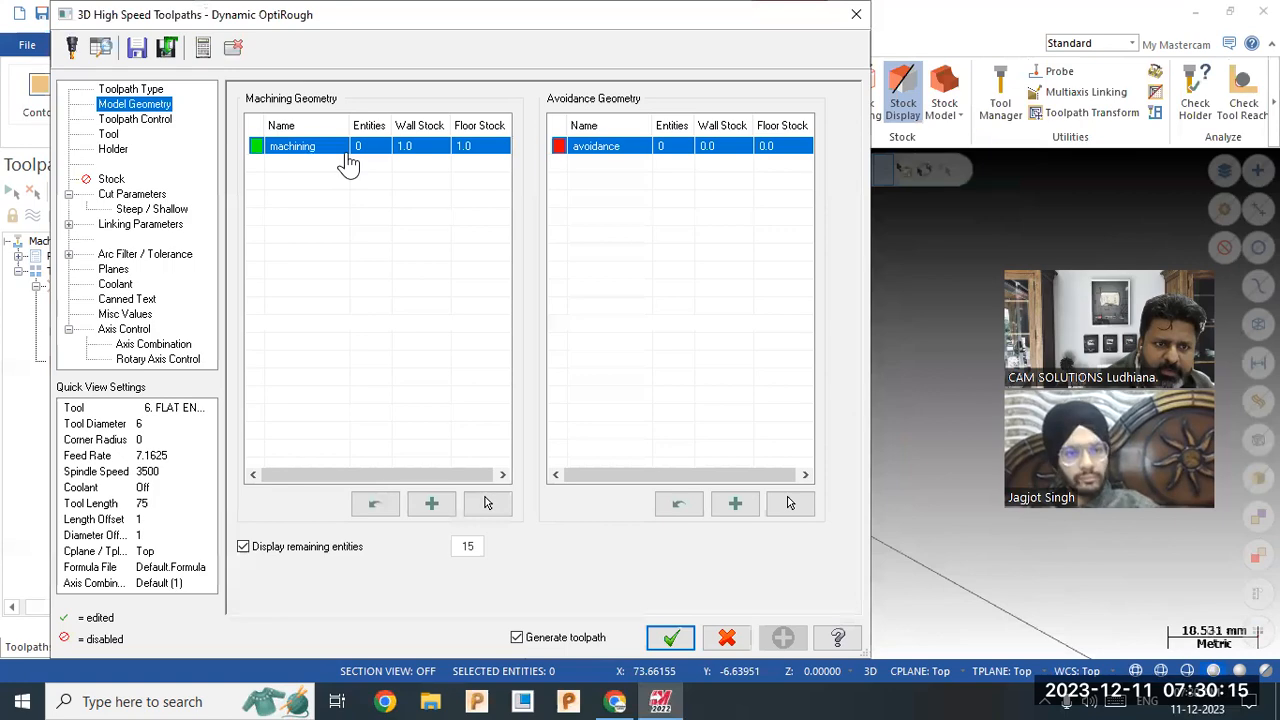
{"action": "left_click", "coordinate": [487, 503]}
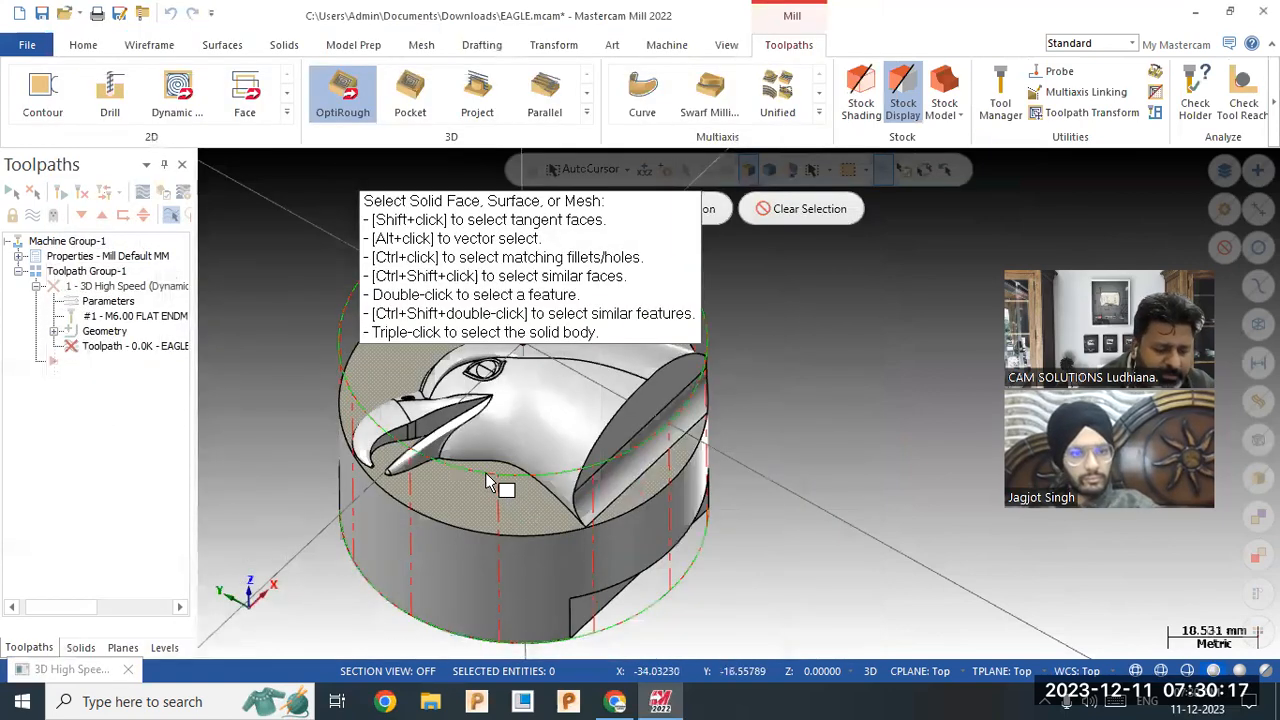
{"action": "triple_click", "coordinate": [487, 458]}
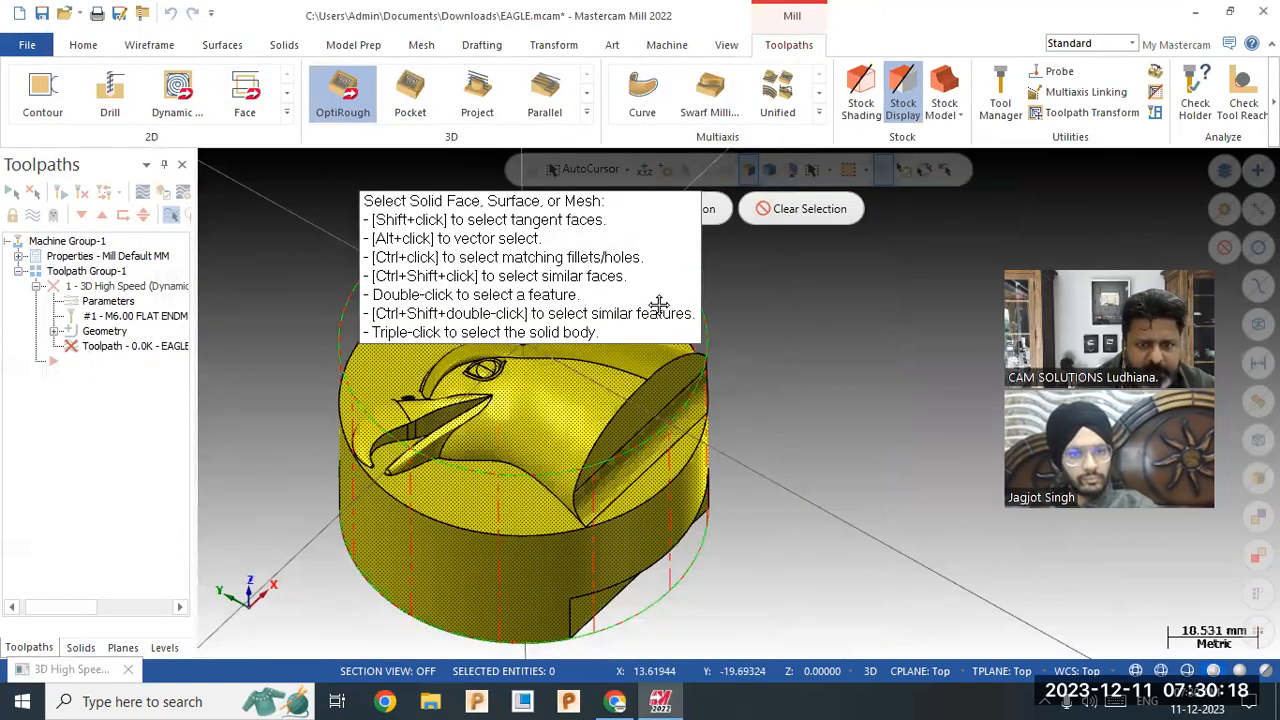
{"action": "left_click", "coordinate": [720, 214]}
{"action": "double_click", "coordinate": [437, 153]}
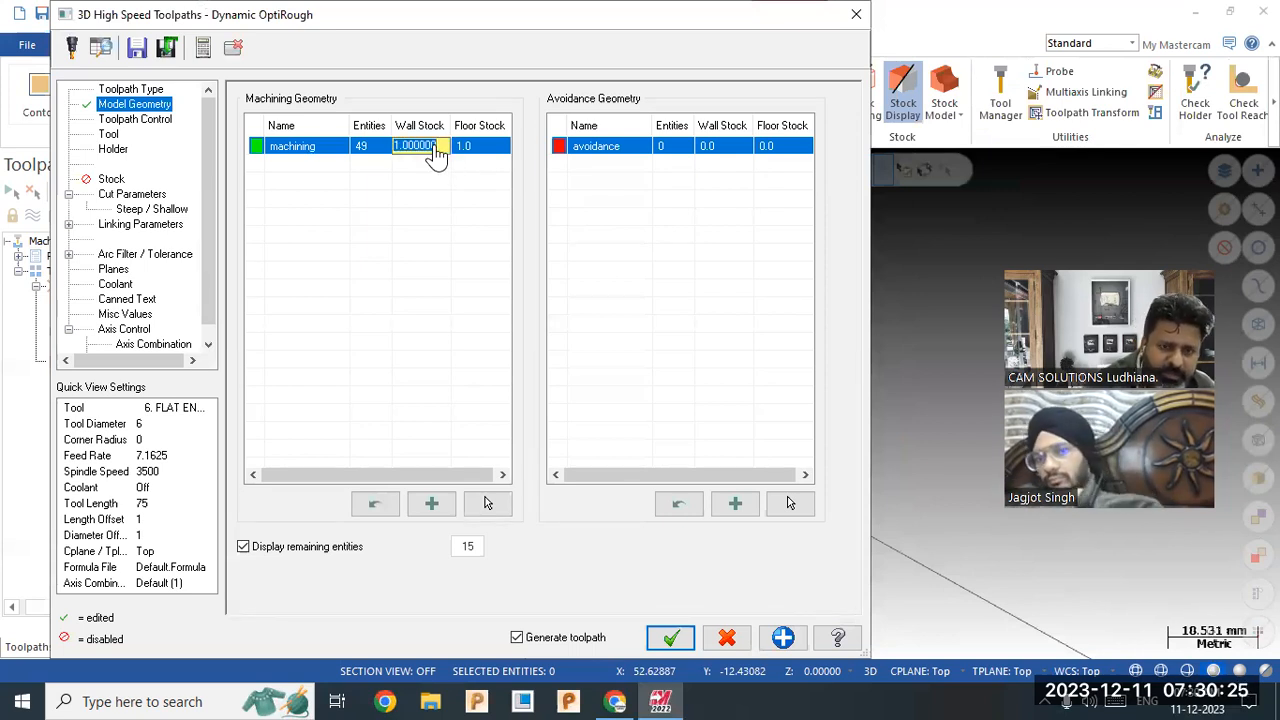
{"action": "left_click", "coordinate": [484, 185]}
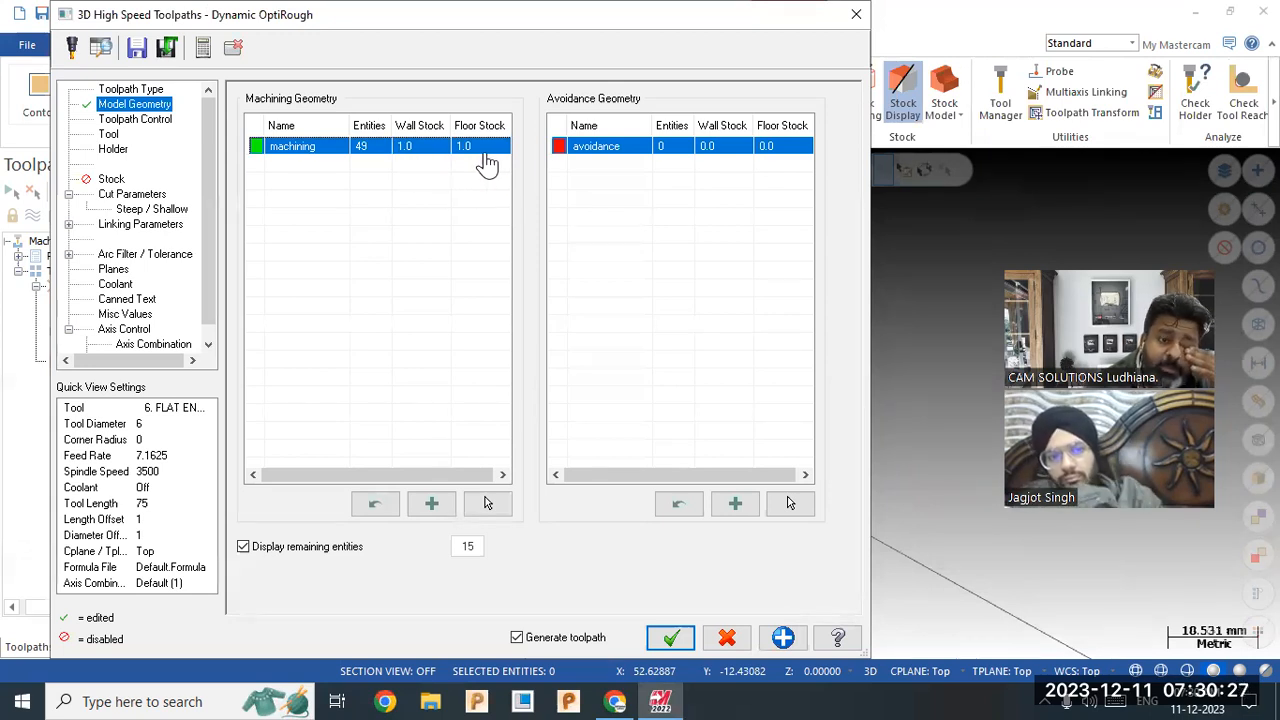
Chain the circular outer edge of the flat face around the eagle as the OptiRough containment boundary.
{"action": "left_click", "coordinate": [156, 121]}
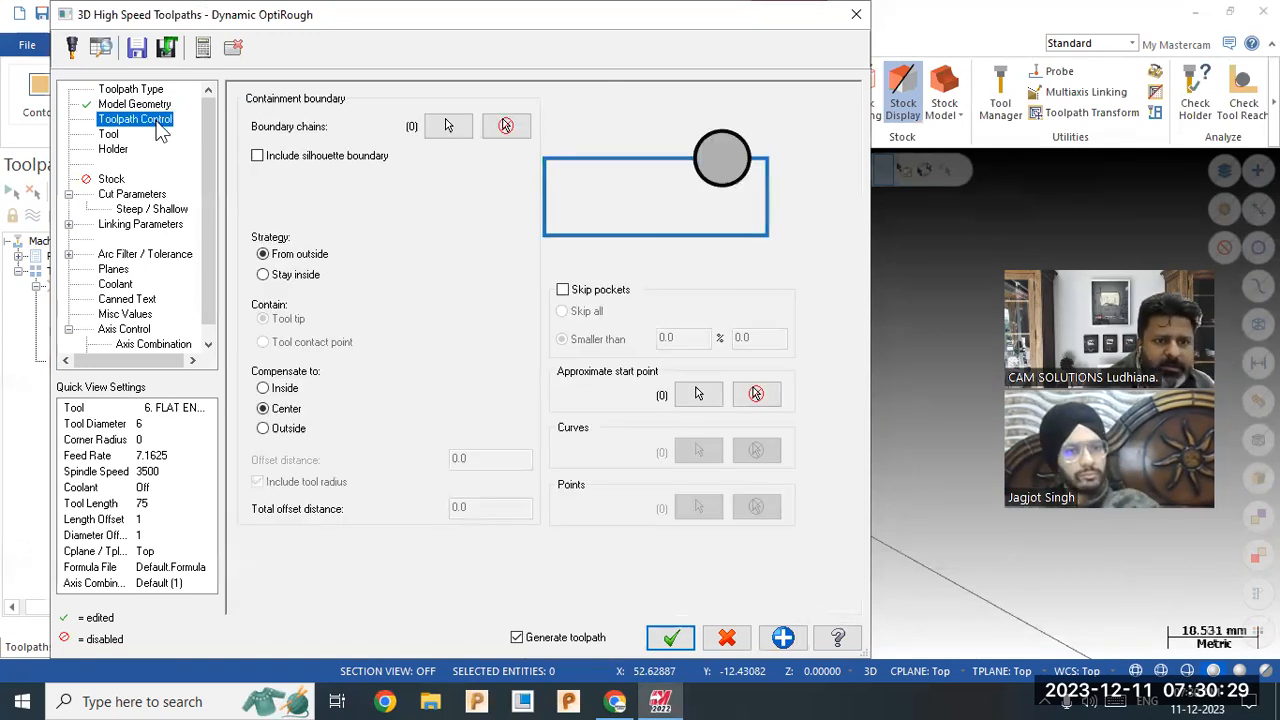
{"action": "left_click", "coordinate": [448, 126]}
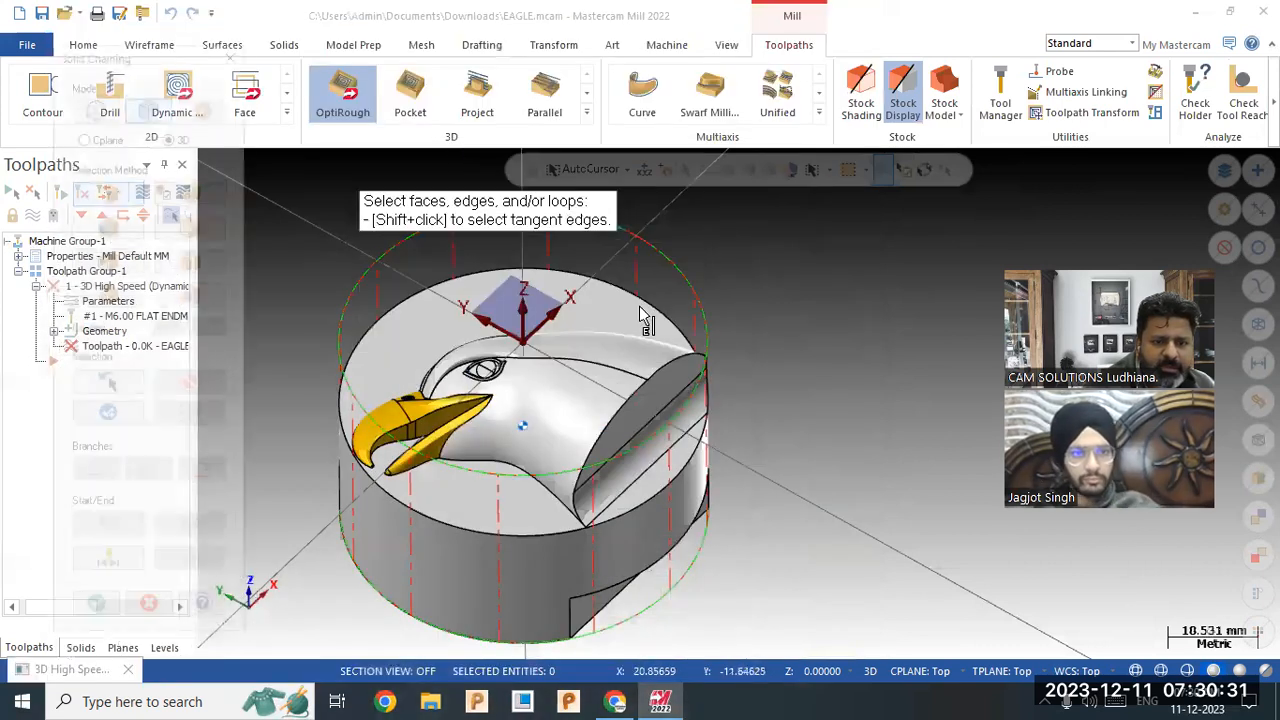
{"action": "left_click", "coordinate": [605, 312]}
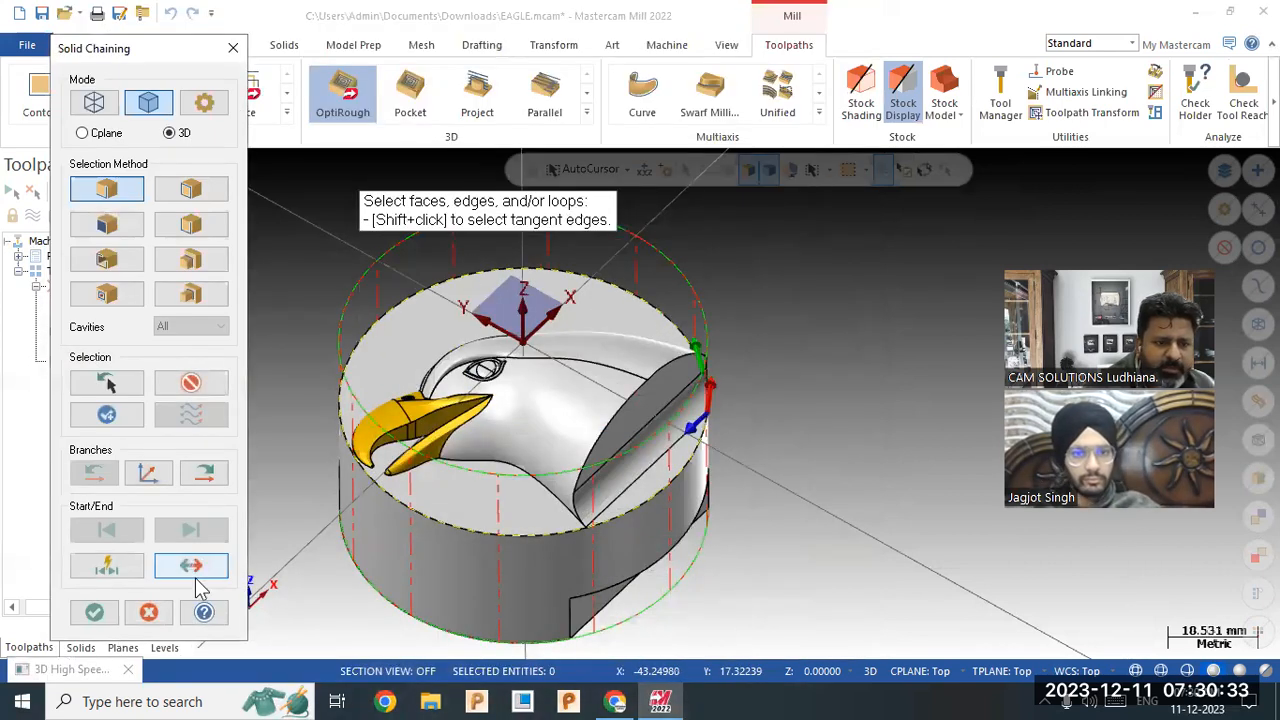
{"action": "left_click", "coordinate": [93, 613]}
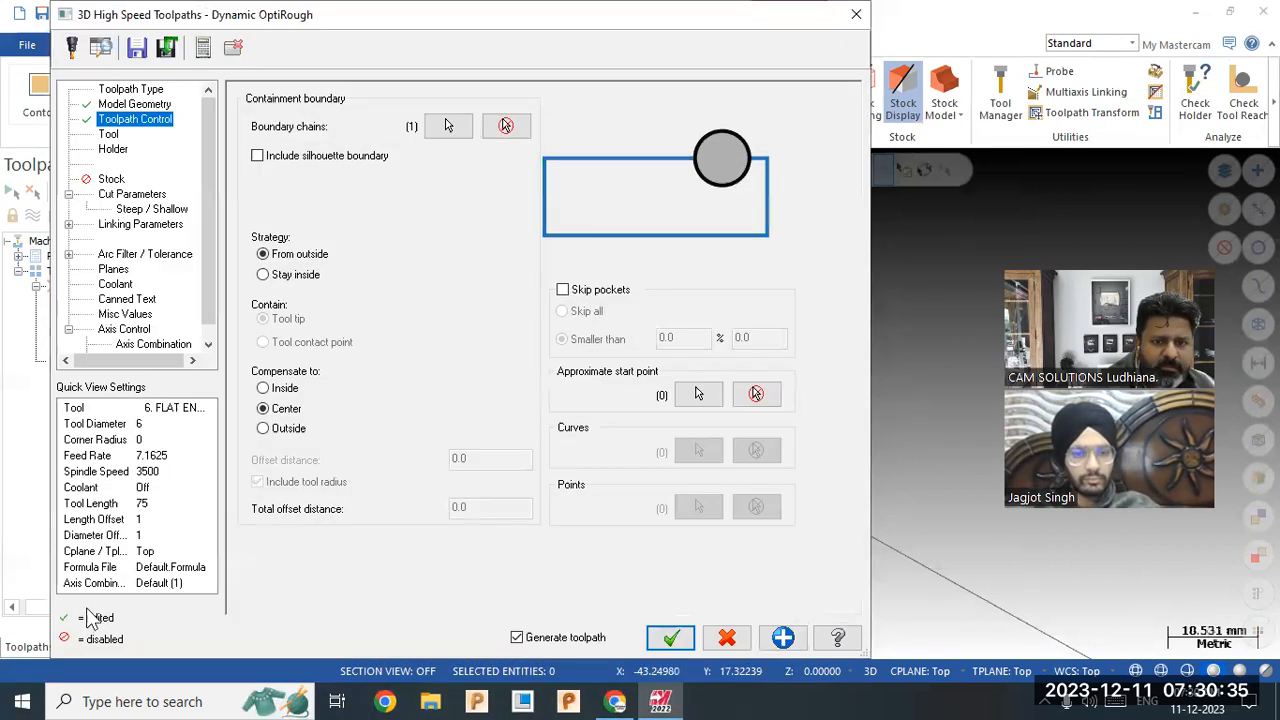
Inspect the part's underside and side cutout for another boundary chain, cancel the chaining and discard the OptiRough operation.
{"action": "left_click", "coordinate": [448, 126]}
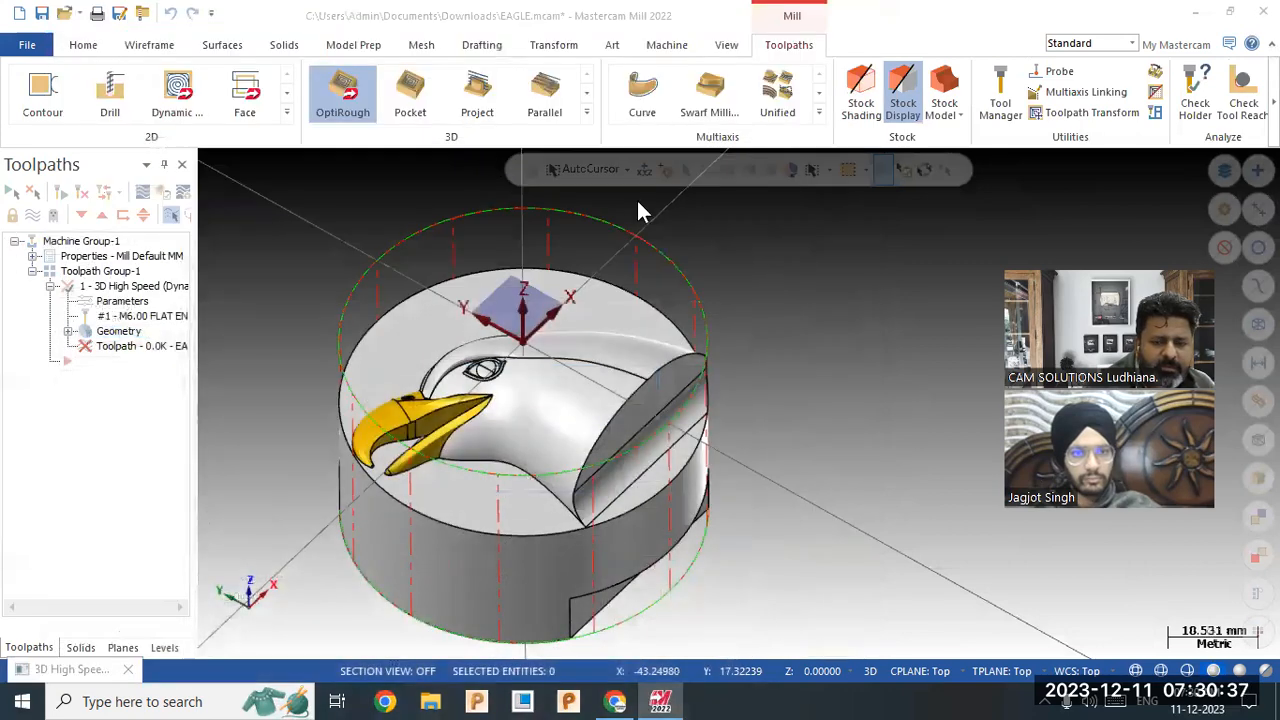
{"action": "mouse_move", "coordinate": [757, 417]}
{"action": "middle_mouse_down"}
{"action": "mouse_move", "coordinate": [694, 374]}
{"action": "mouse_move", "coordinate": [634, 383]}
{"action": "mouse_move", "coordinate": [649, 389]}
{"action": "mouse_move", "coordinate": [655, 291]}
{"action": "middle_mouse_up"}
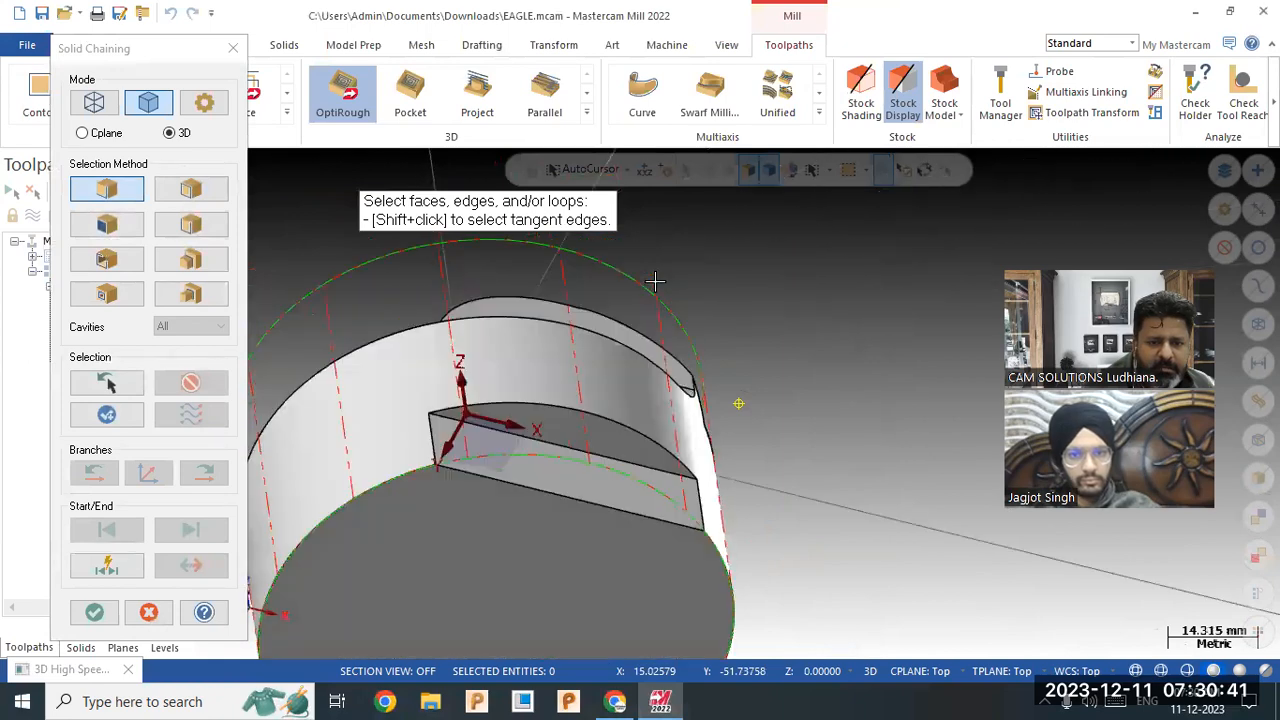
{"action": "scroll", "coordinate": [746, 340], "scroll_direction": "down", "scroll_amount": 2}
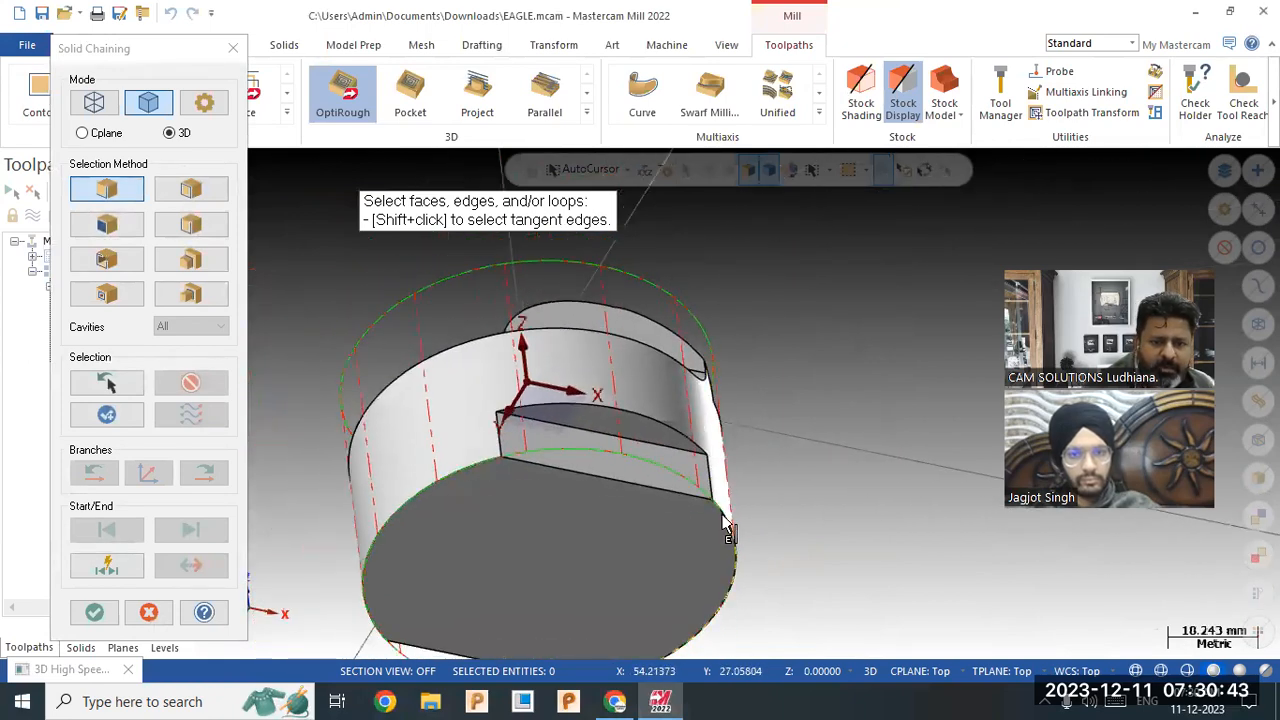
{"action": "middle_click_drag", "start_coordinate": [502, 348], "coordinate": [591, 431]}
{"action": "scroll", "coordinate": [501, 473], "scroll_direction": "down", "scroll_amount": 1}
{"action": "scroll", "coordinate": [501, 473], "scroll_direction": "down", "scroll_amount": 1}
{"action": "middle_click_drag", "start_coordinate": [501, 473], "coordinate": [382, 284]}
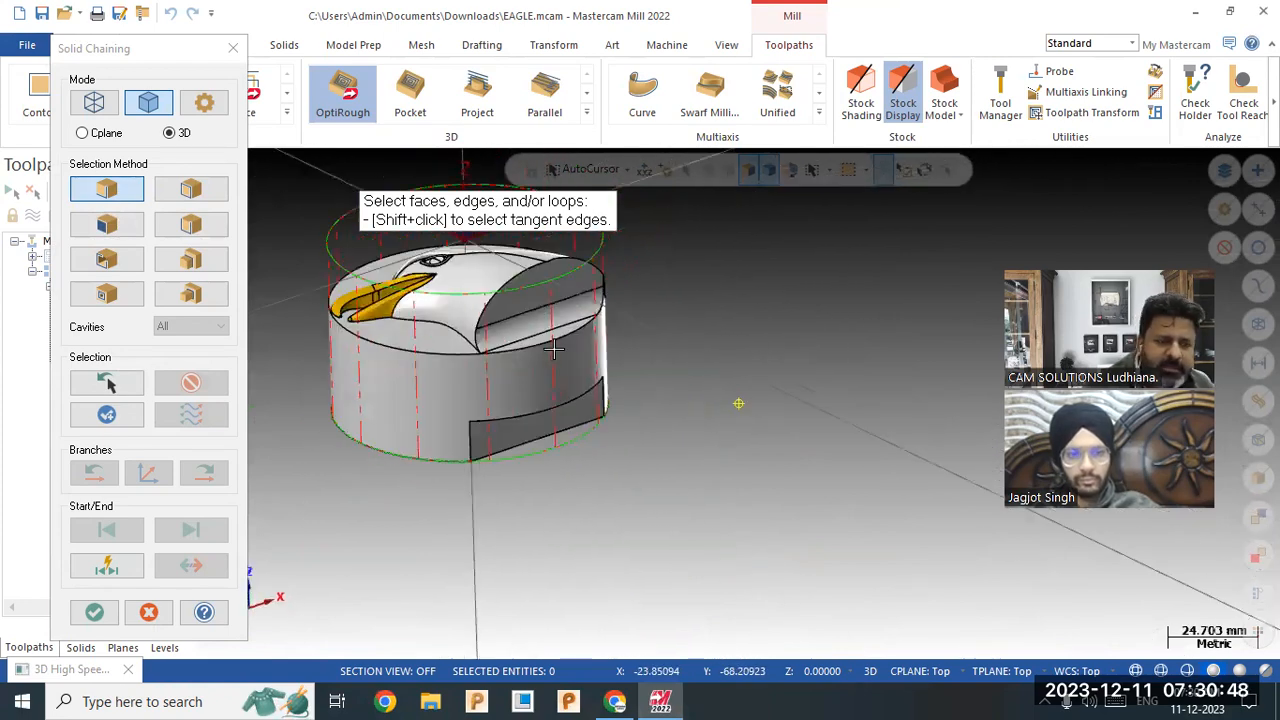
{"action": "left_click", "coordinate": [152, 612]}
{"action": "left_click", "coordinate": [723, 634]}
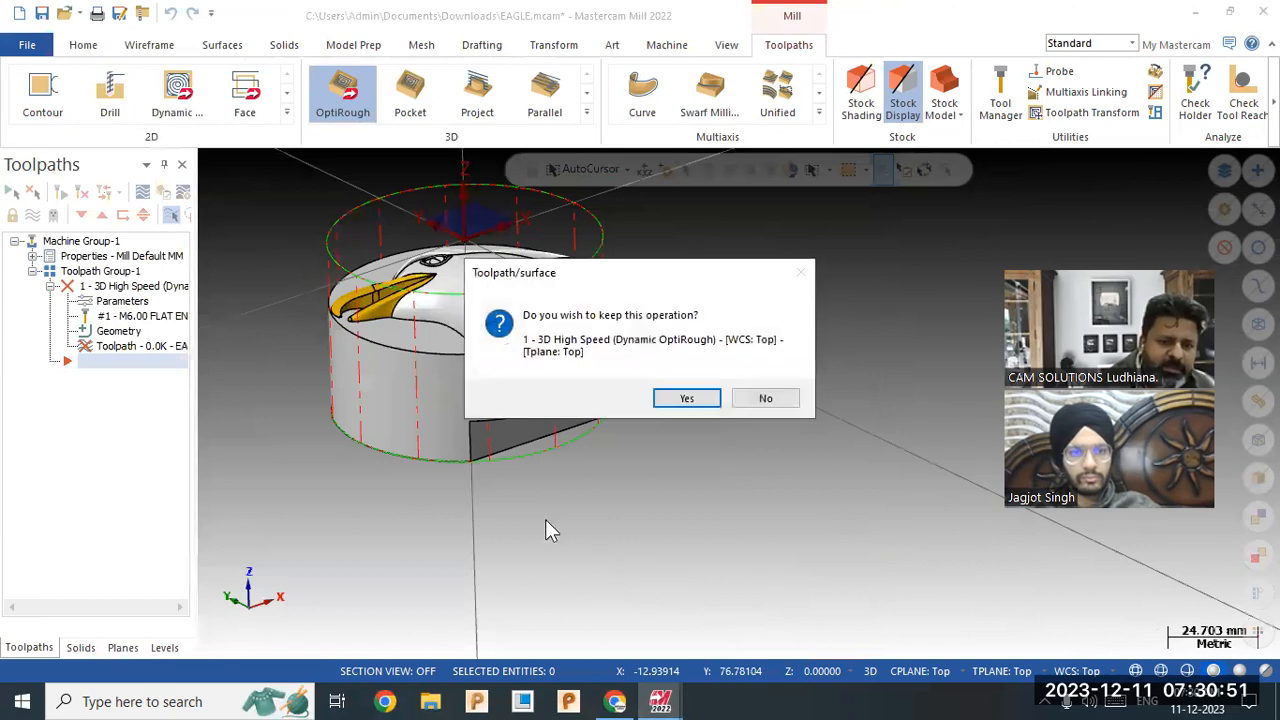
{"action": "left_click", "coordinate": [767, 399]}
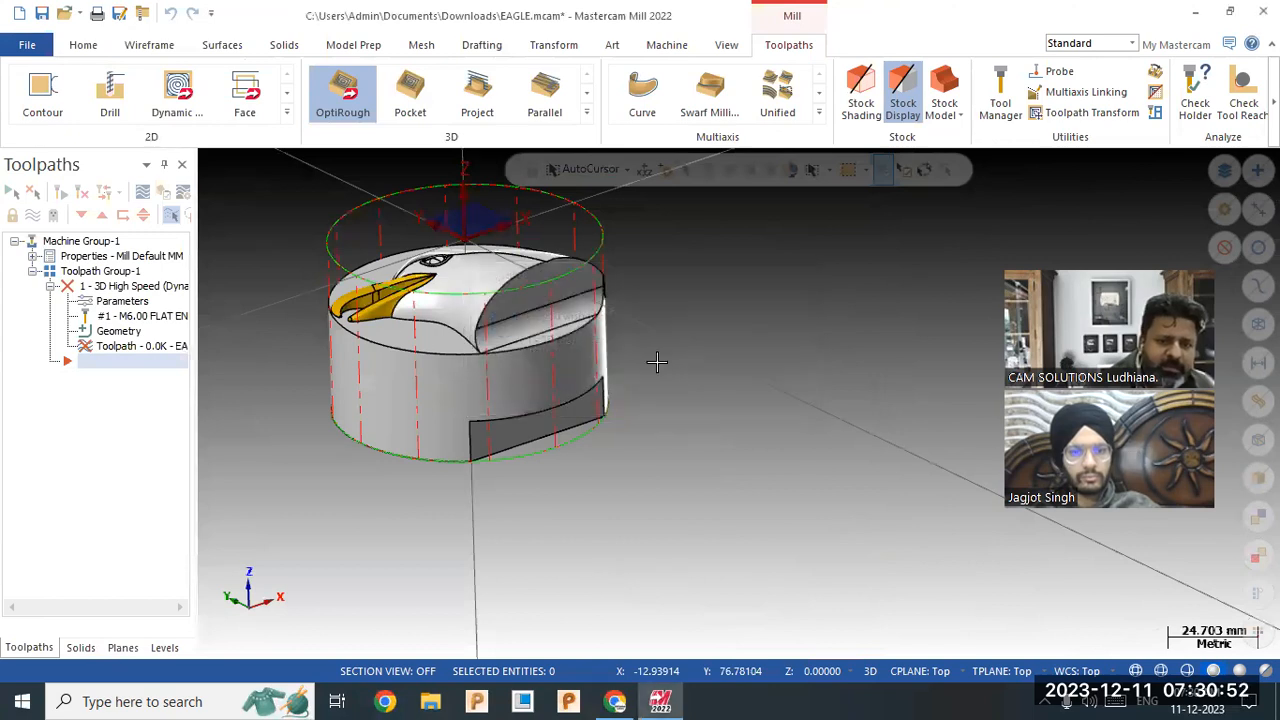
Create a cylindrical bounding box around the eagle solid body with its axis along Z.
{"action": "left_click", "coordinate": [148, 45]}
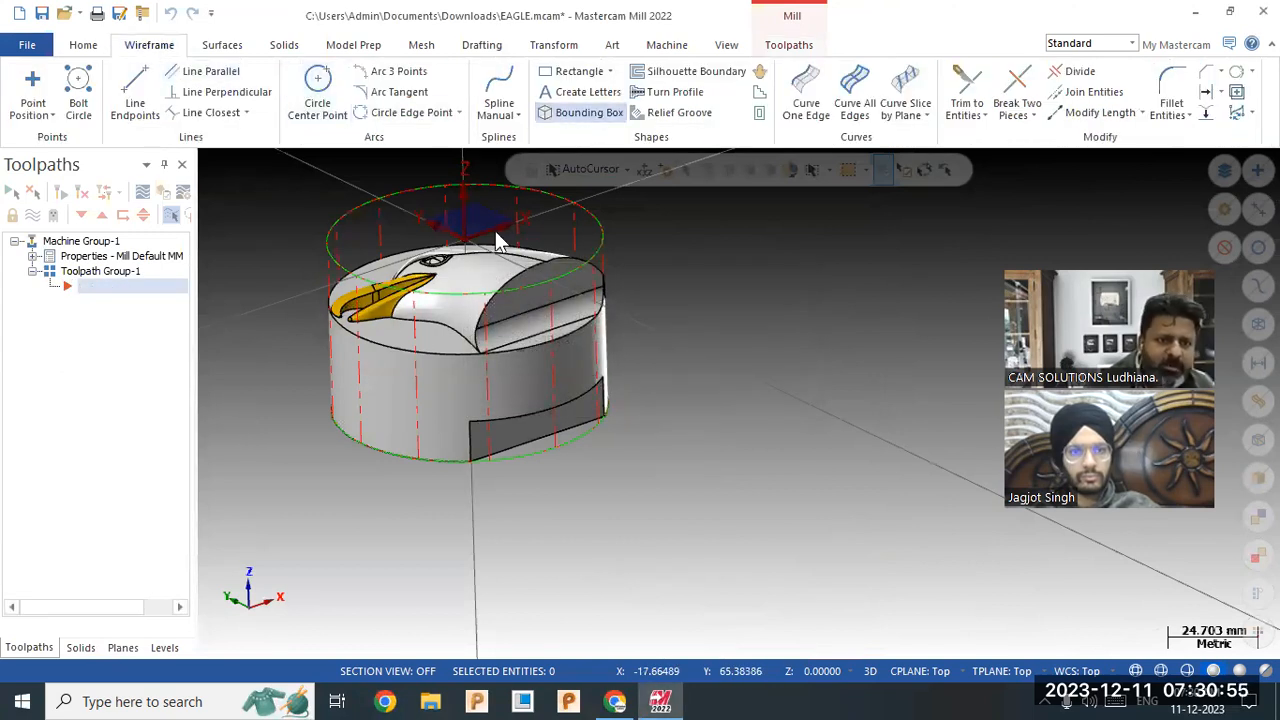
{"action": "left_click", "coordinate": [452, 378]}
{"action": "left_click", "coordinate": [682, 208]}
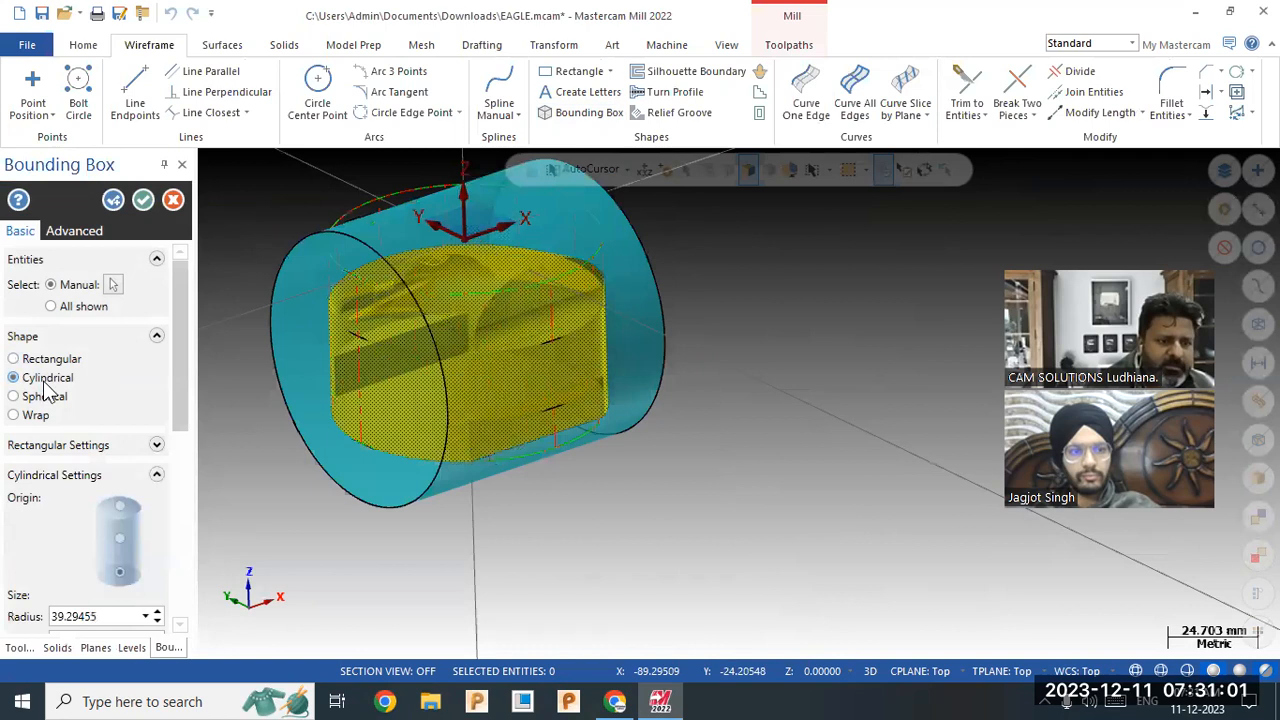
{"action": "left_click_drag", "start_coordinate": [176, 371], "coordinate": [178, 510]}
{"action": "left_click", "coordinate": [41, 414]}
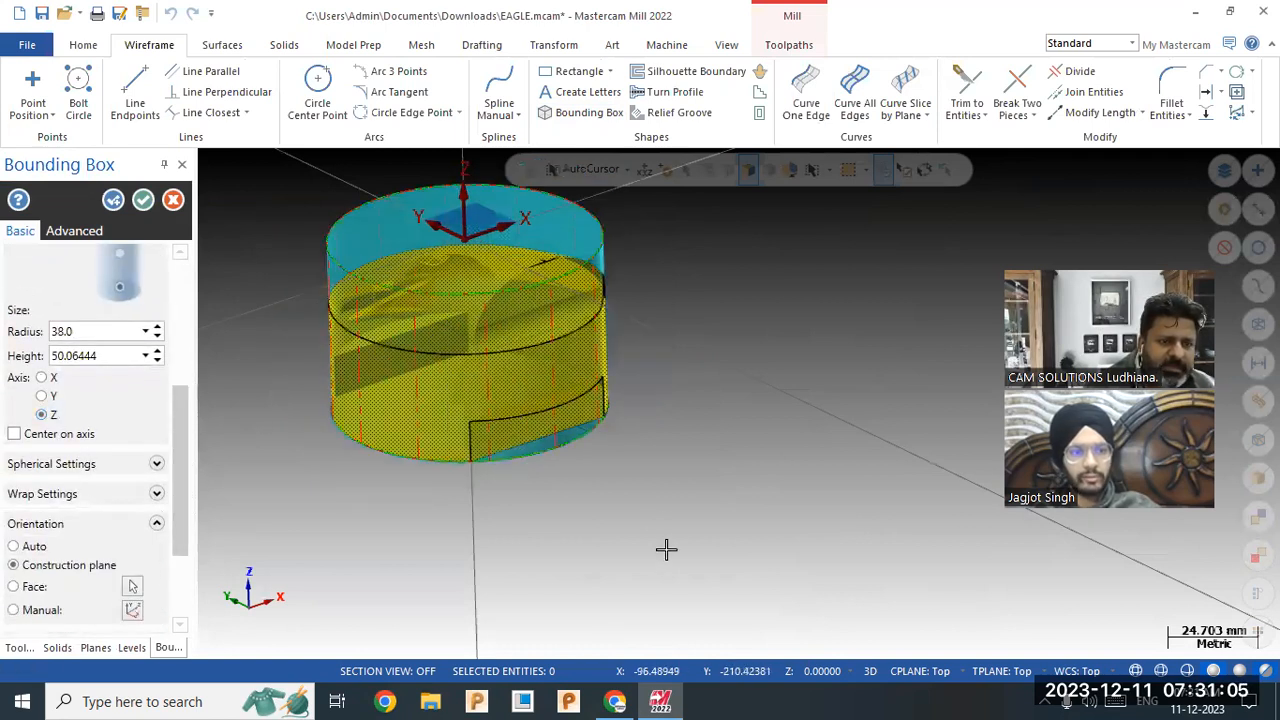
{"action": "left_click", "coordinate": [143, 199]}
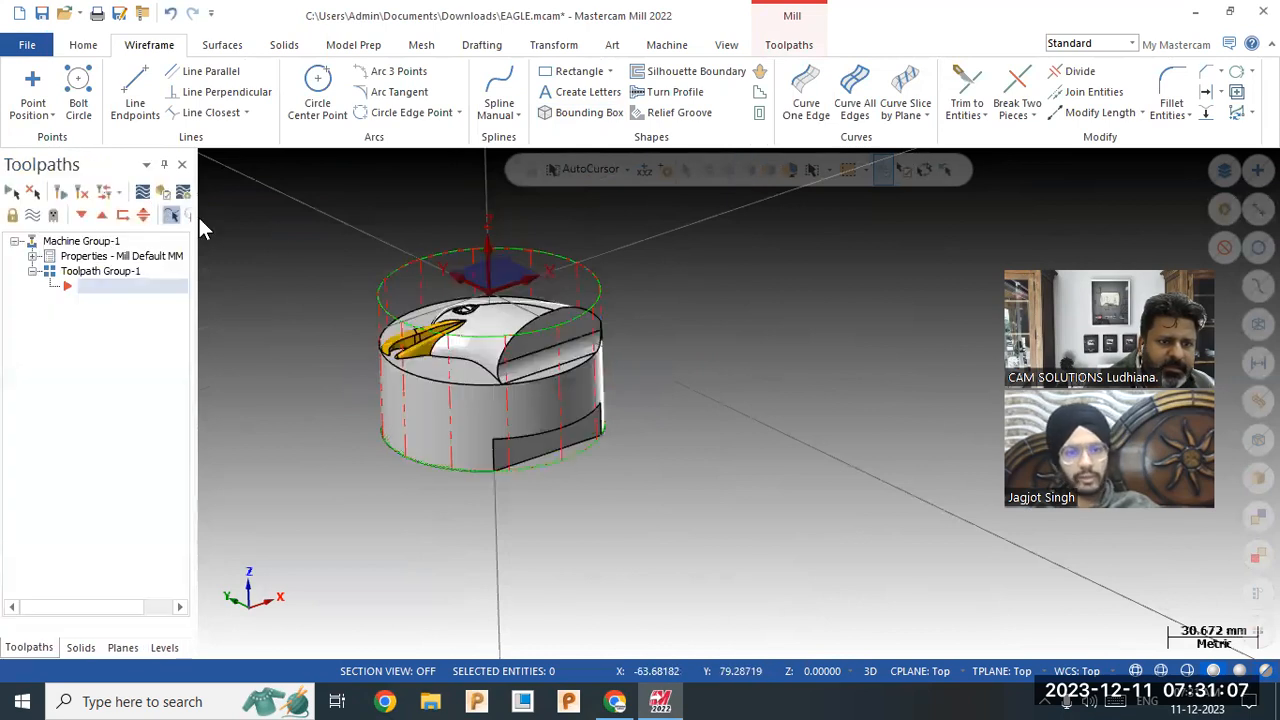
Start a new 3D Dynamic OptiRough toolpath and select the entire eagle solid body as the machining geometry.
{"action": "scroll", "coordinate": [327, 241], "scroll_direction": "up", "scroll_amount": 1}
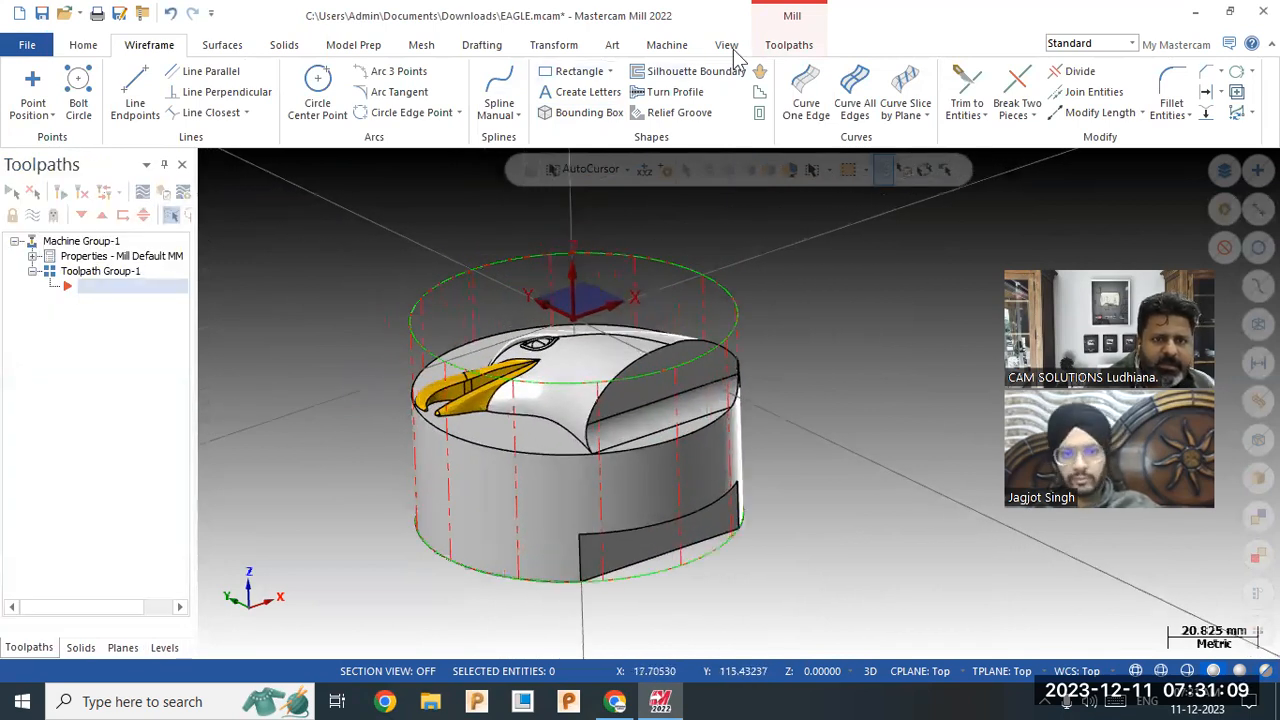
{"action": "left_click", "coordinate": [777, 44]}
{"action": "left_click", "coordinate": [305, 95]}
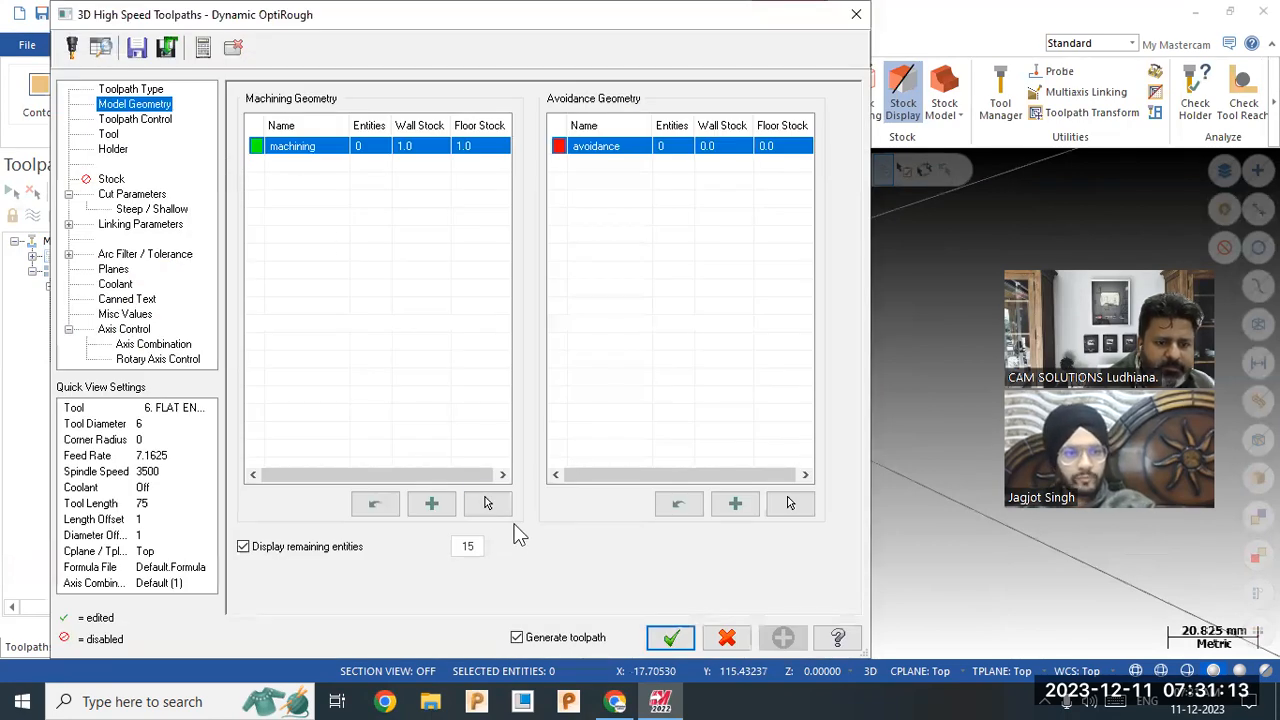
{"action": "left_click", "coordinate": [487, 503]}
{"action": "left_click", "coordinate": [716, 218]}
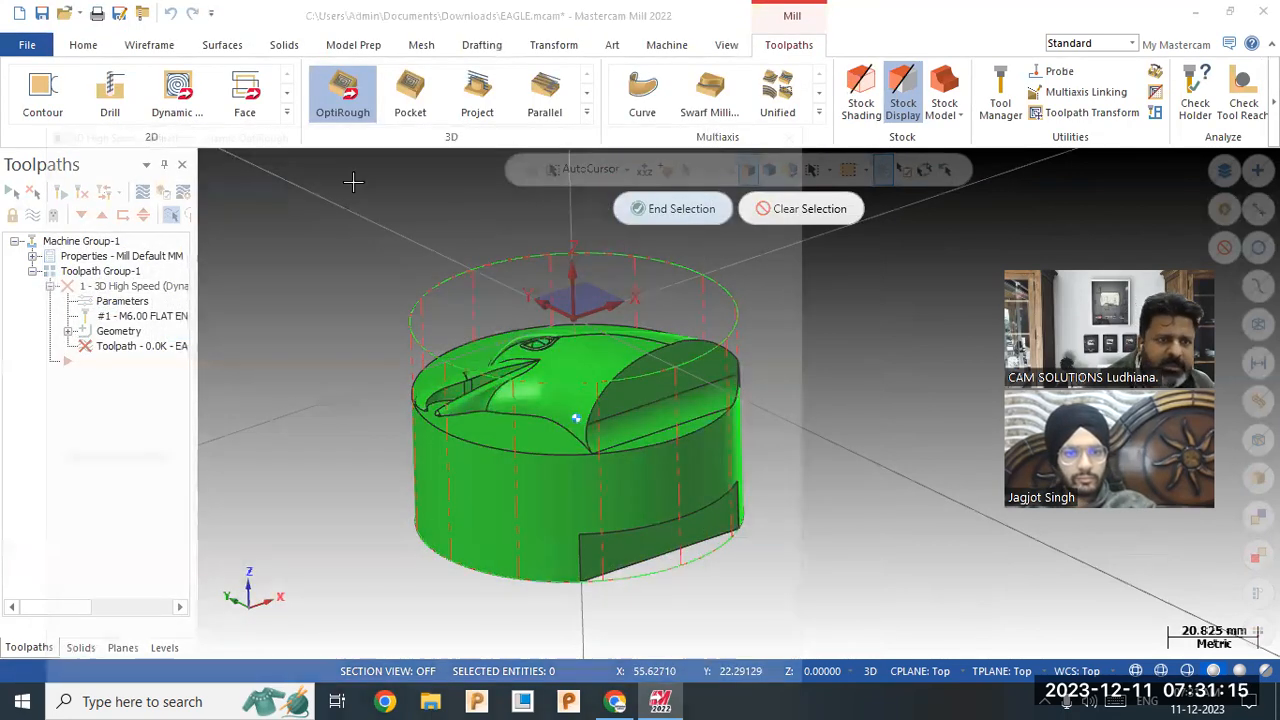
Chain the top circle of the cylindrical bounding box as the OptiRough containment boundary.
{"action": "left_click", "coordinate": [128, 120]}
{"action": "left_click", "coordinate": [450, 127]}
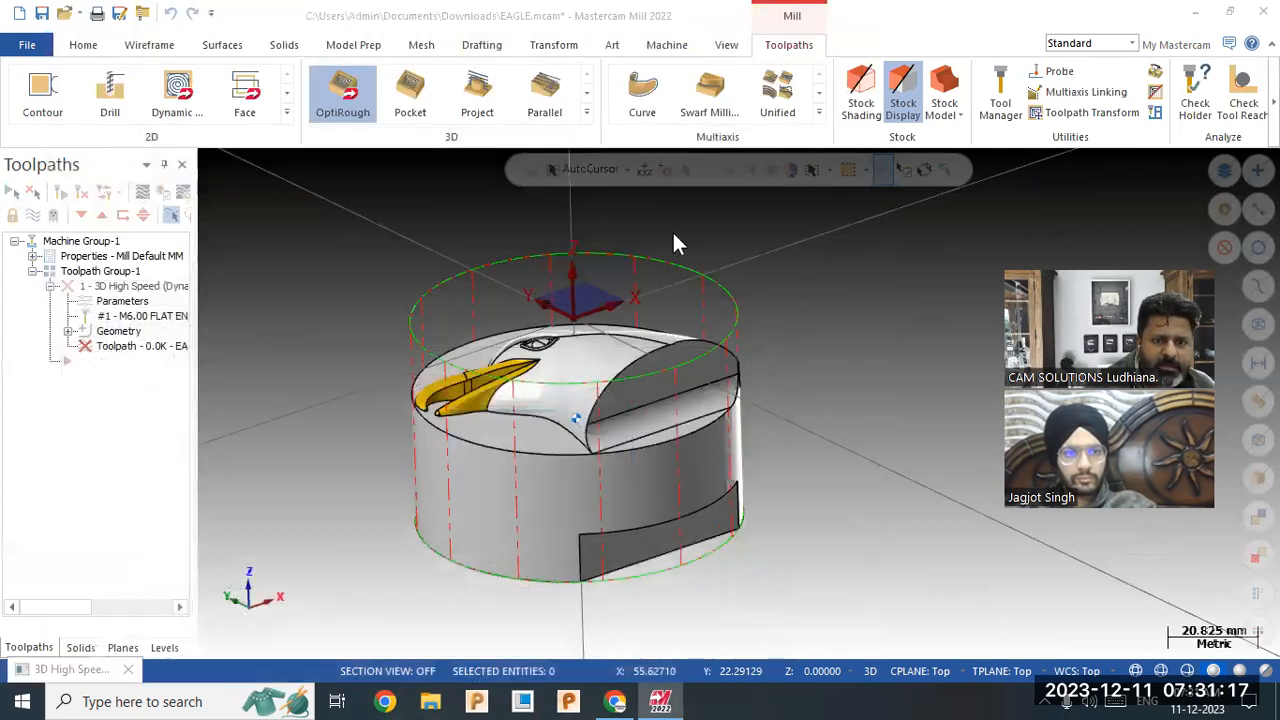
{"action": "left_click", "coordinate": [88, 109]}
{"action": "left_click", "coordinate": [722, 286]}
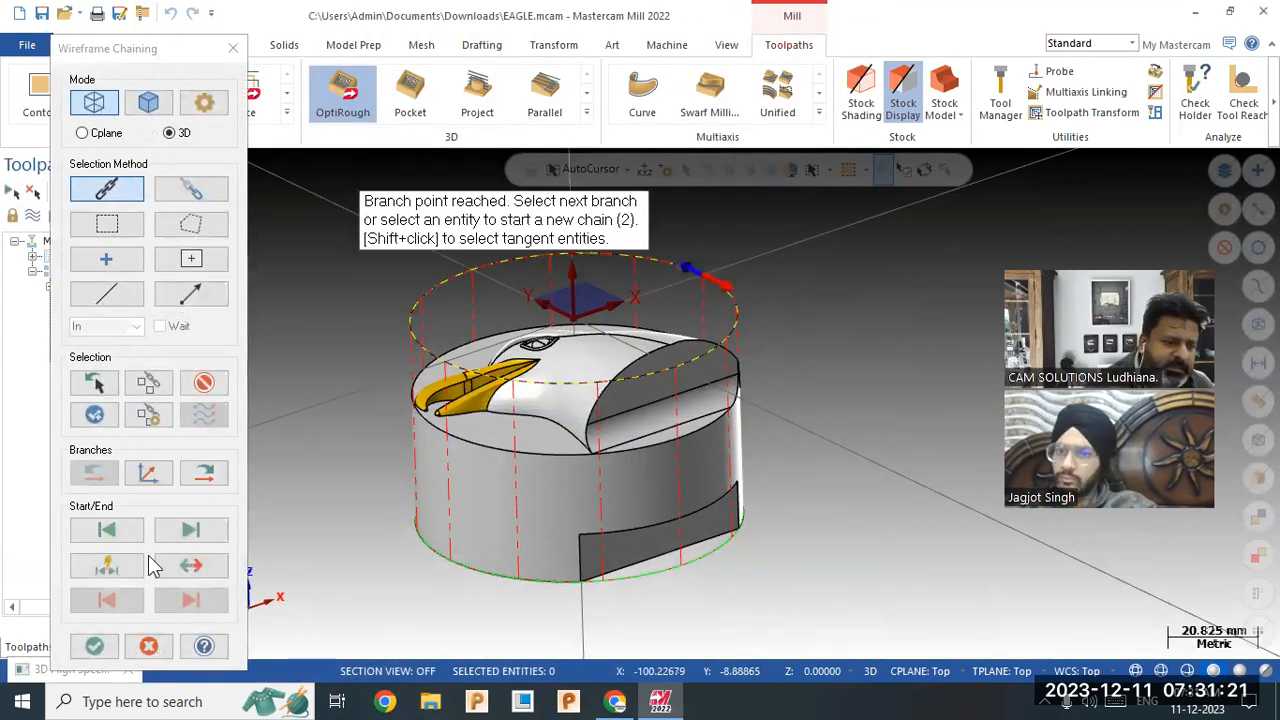
{"action": "left_click", "coordinate": [94, 645]}
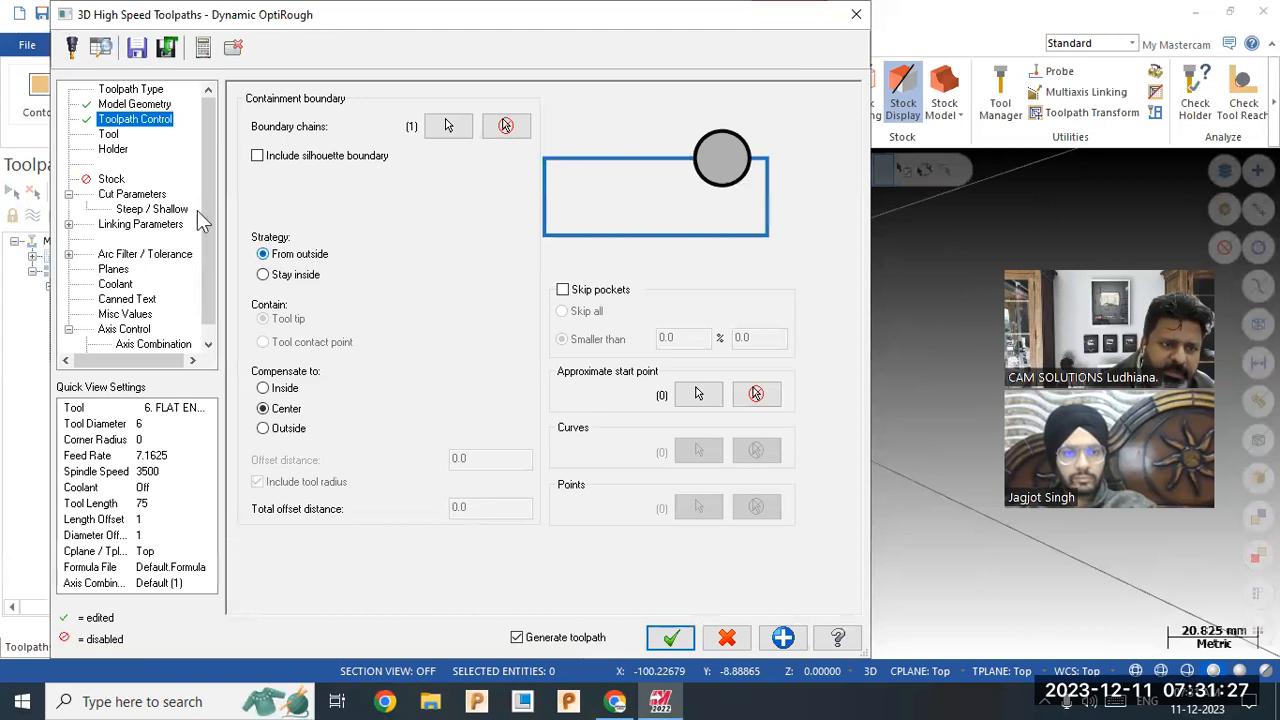
Assign the 6 mm flat endmill to the OptiRough operation and set the stepover distance to 30%.
{"action": "left_click", "coordinate": [108, 136]}
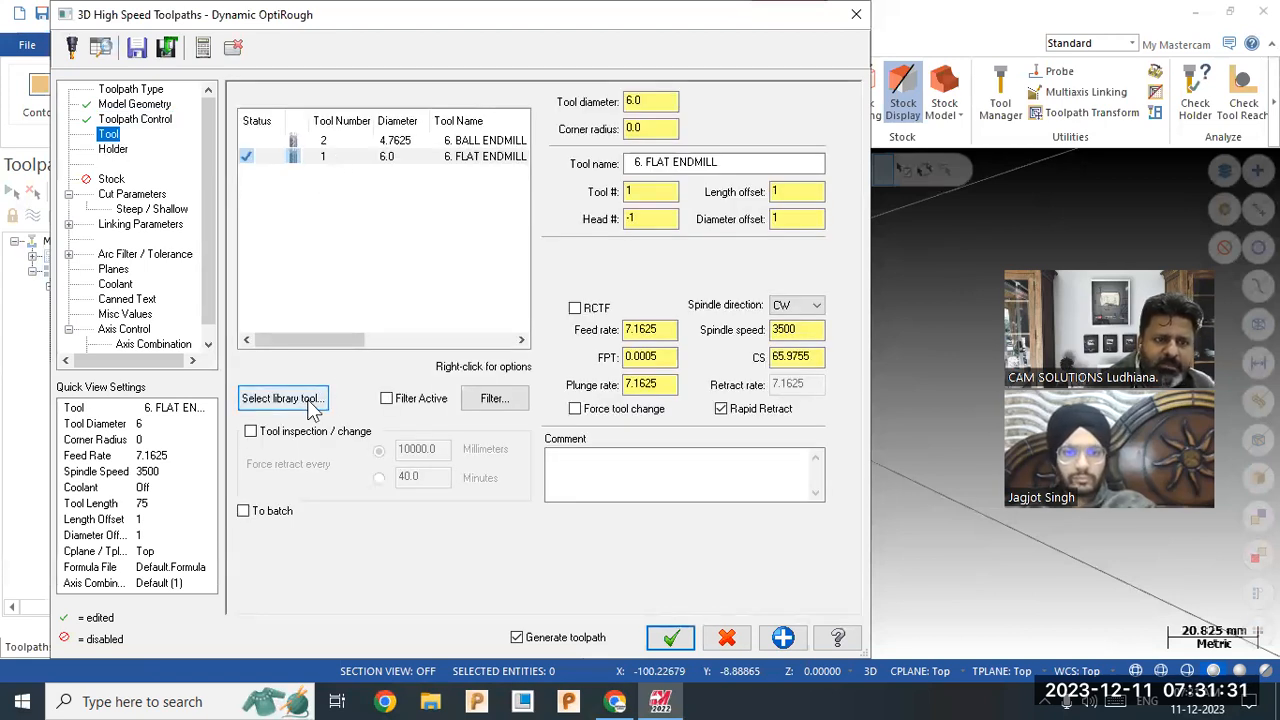
{"action": "left_click", "coordinate": [432, 158]}
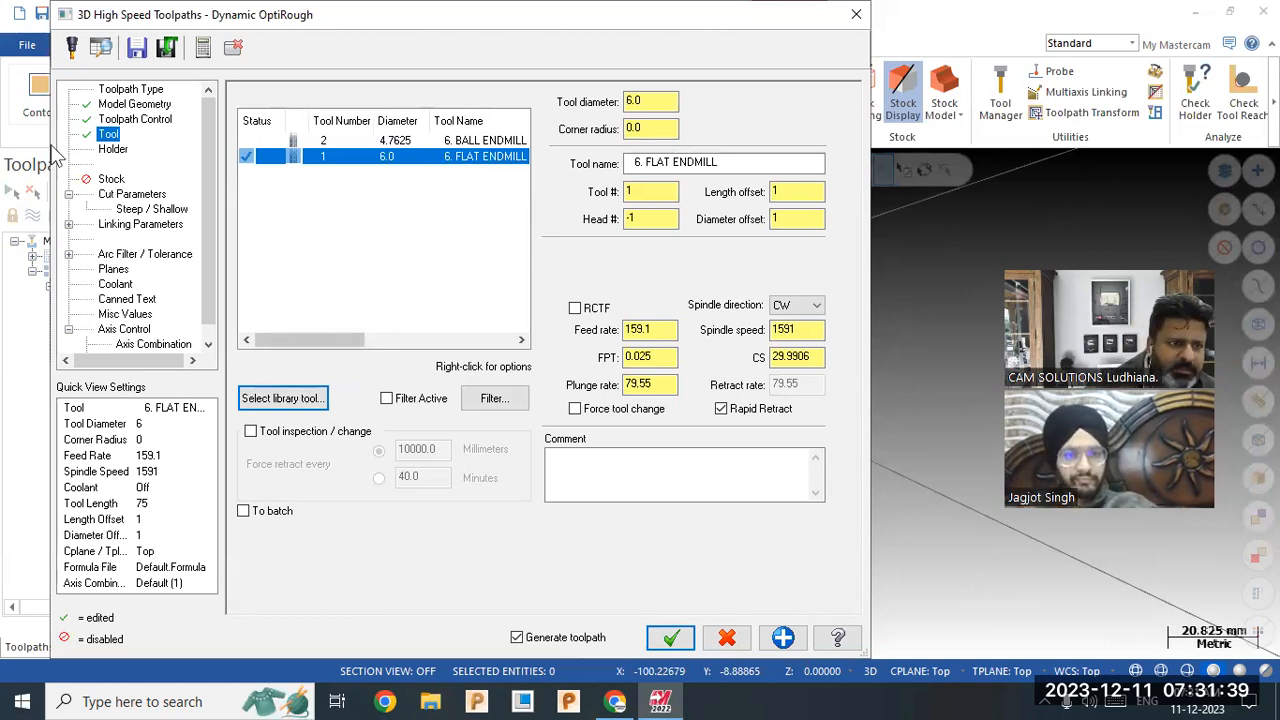
{"action": "left_click", "coordinate": [130, 195]}
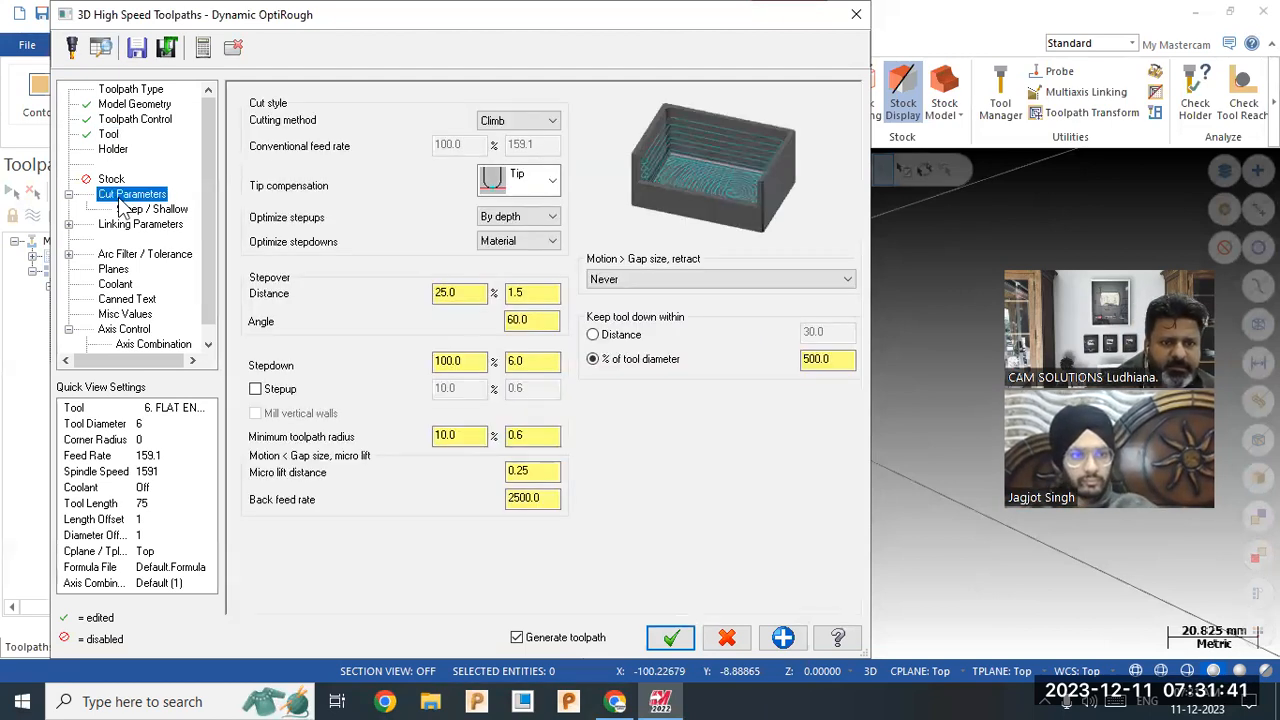
{"action": "left_click", "coordinate": [459, 294]}
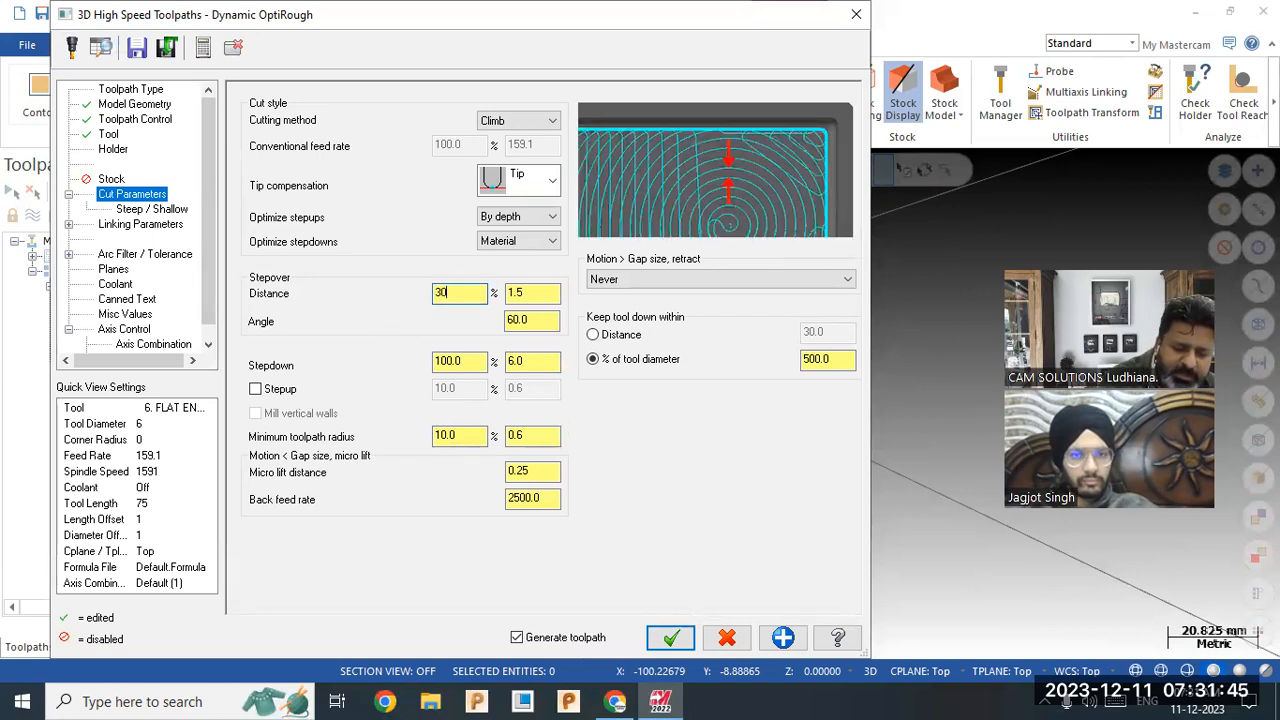
Check the stepdown and linking parameters and generate the OptiRough toolpath.
{"action": "left_click", "coordinate": [459, 361]}
{"action": "left_click", "coordinate": [538, 361]}
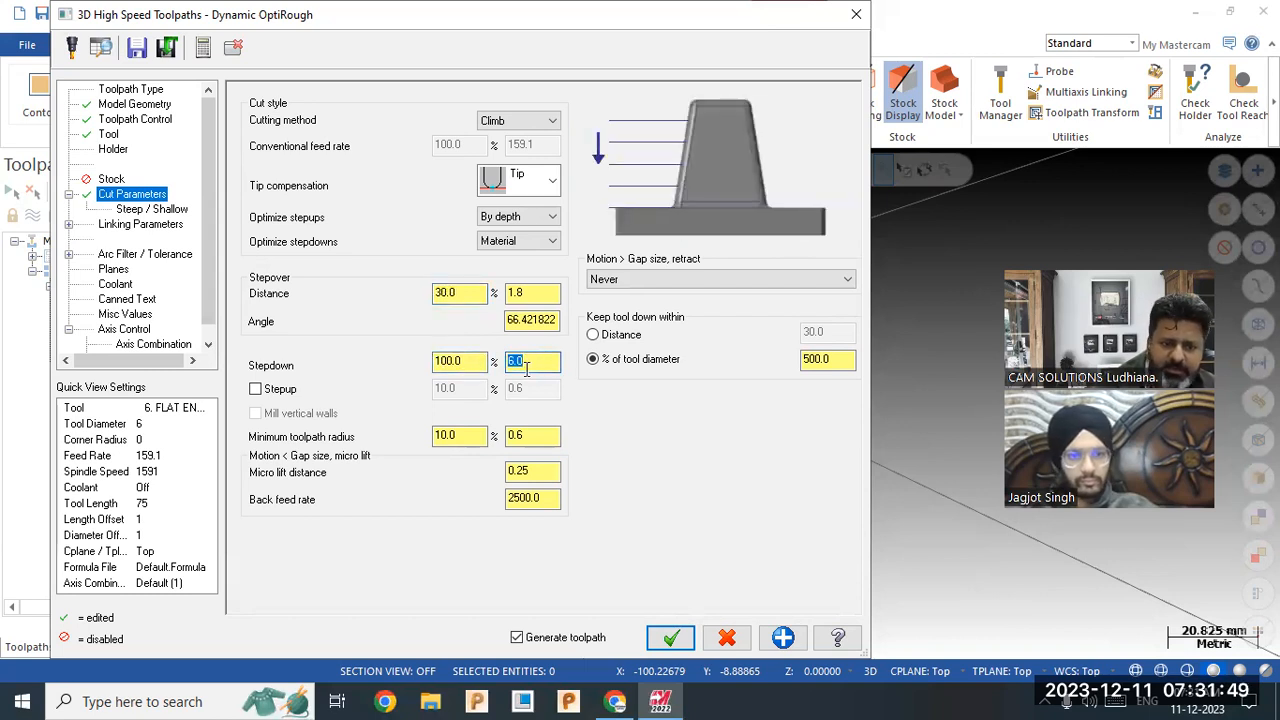
{"action": "left_click", "coordinate": [132, 227]}
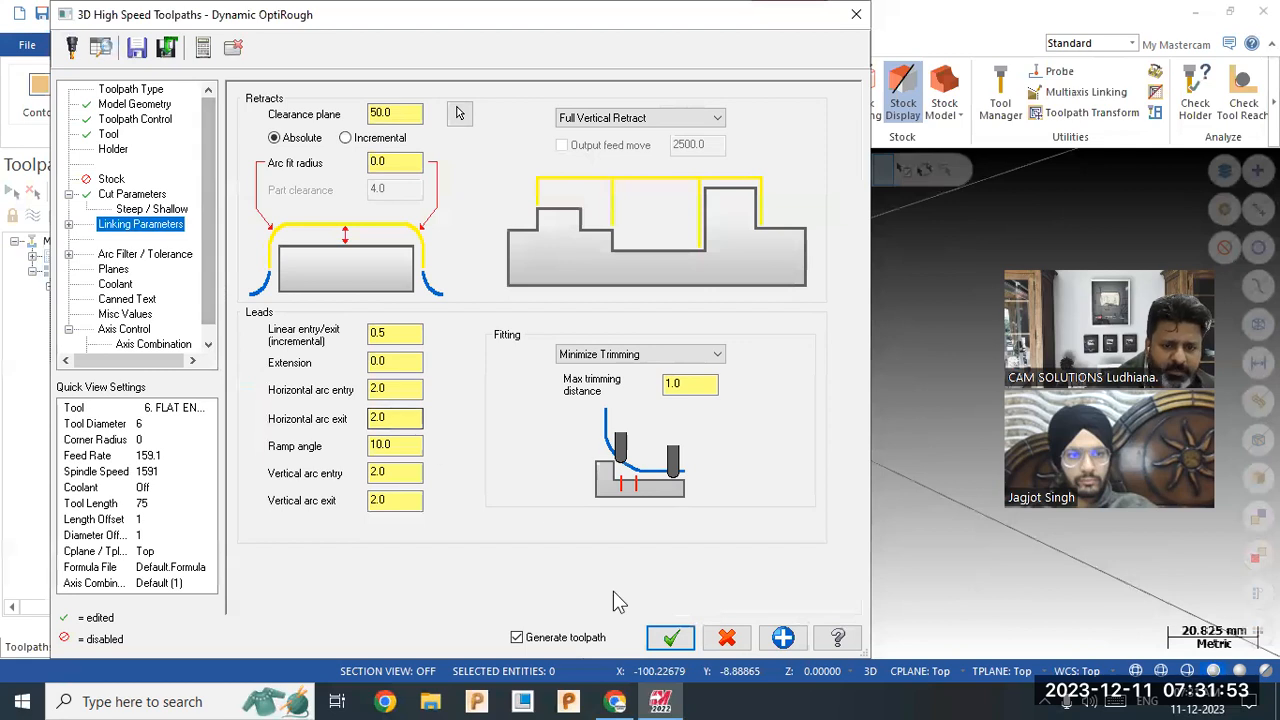
{"action": "left_click", "coordinate": [670, 637]}
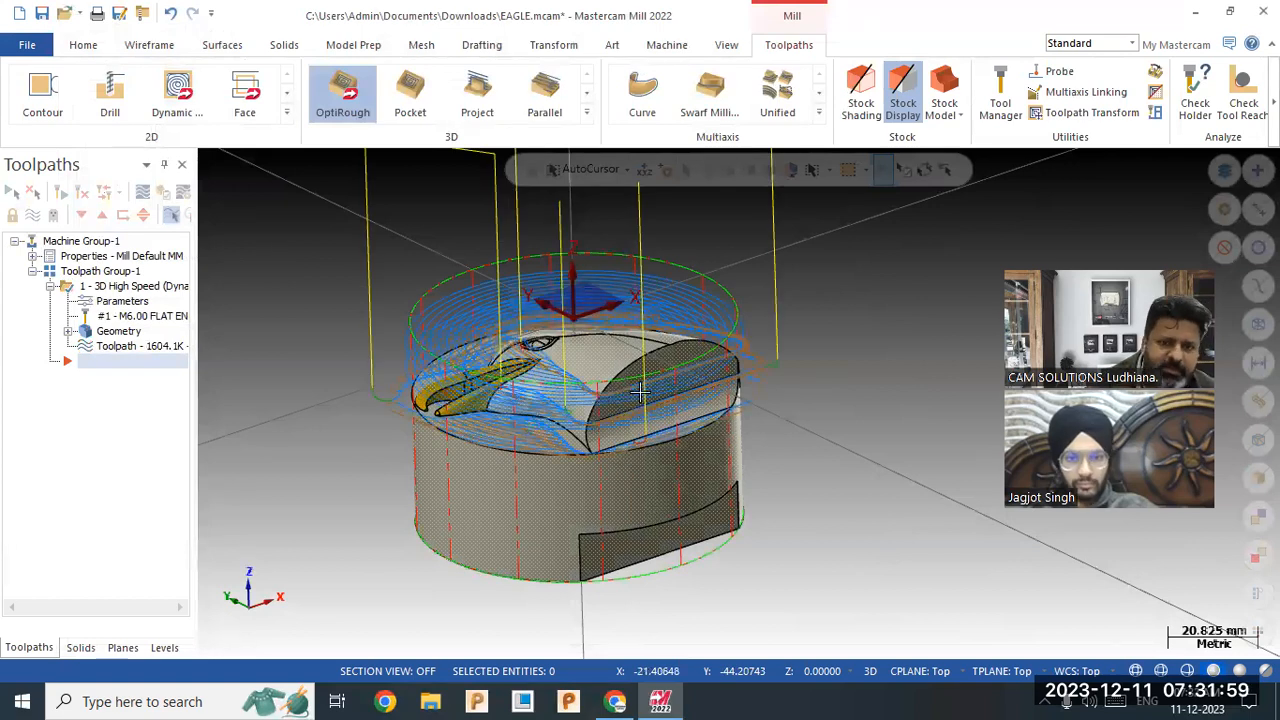
Run a Verify simulation of the OptiRough toolpath with wireframe and axes hidden and the playback speed increased.
{"action": "mouse_move", "coordinate": [648, 388]}
{"action": "middle_mouse_down"}
{"action": "mouse_move", "coordinate": [658, 357]}
{"action": "mouse_move", "coordinate": [310, 291]}
{"action": "middle_mouse_up"}
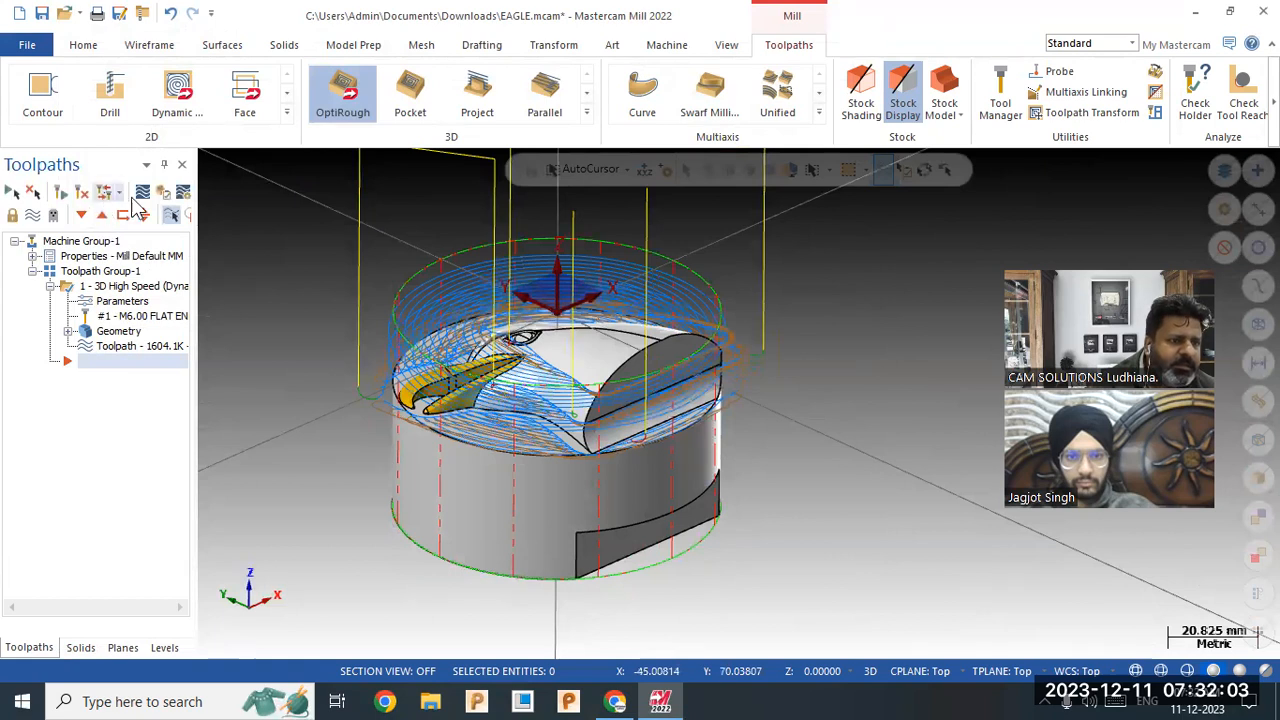
{"action": "left_click", "coordinate": [162, 190]}
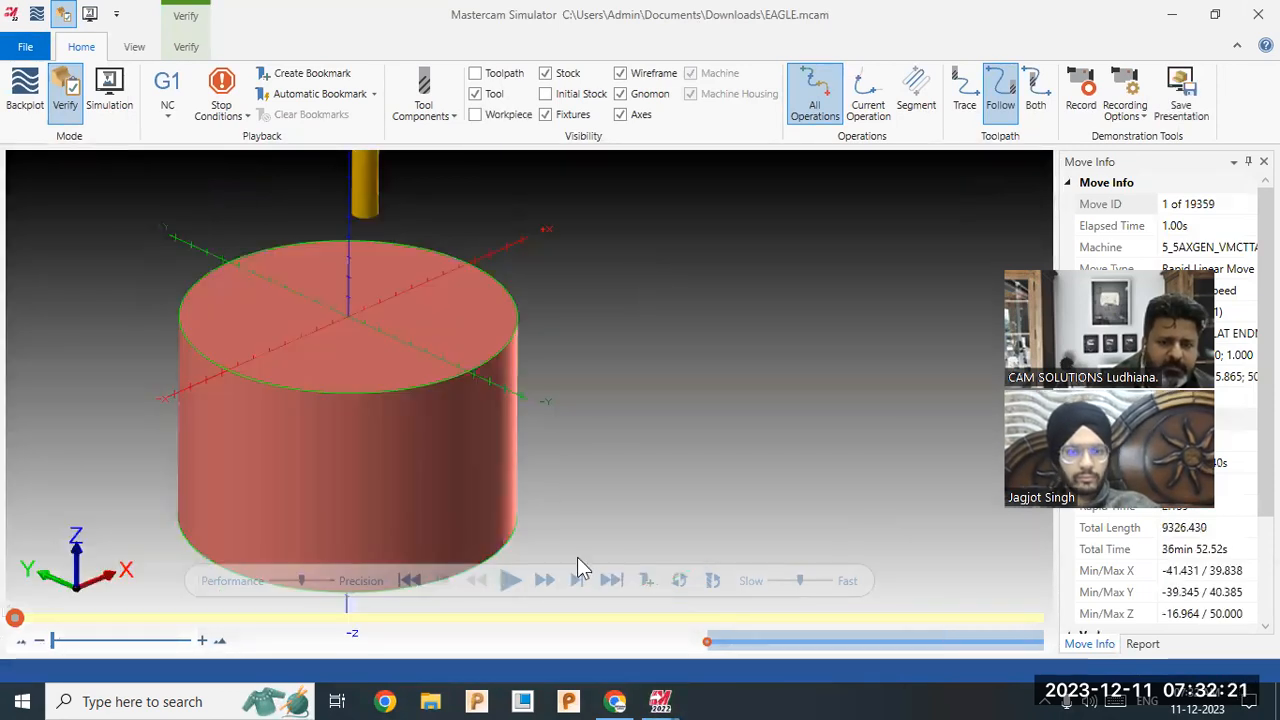
{"action": "left_click", "coordinate": [512, 581]}
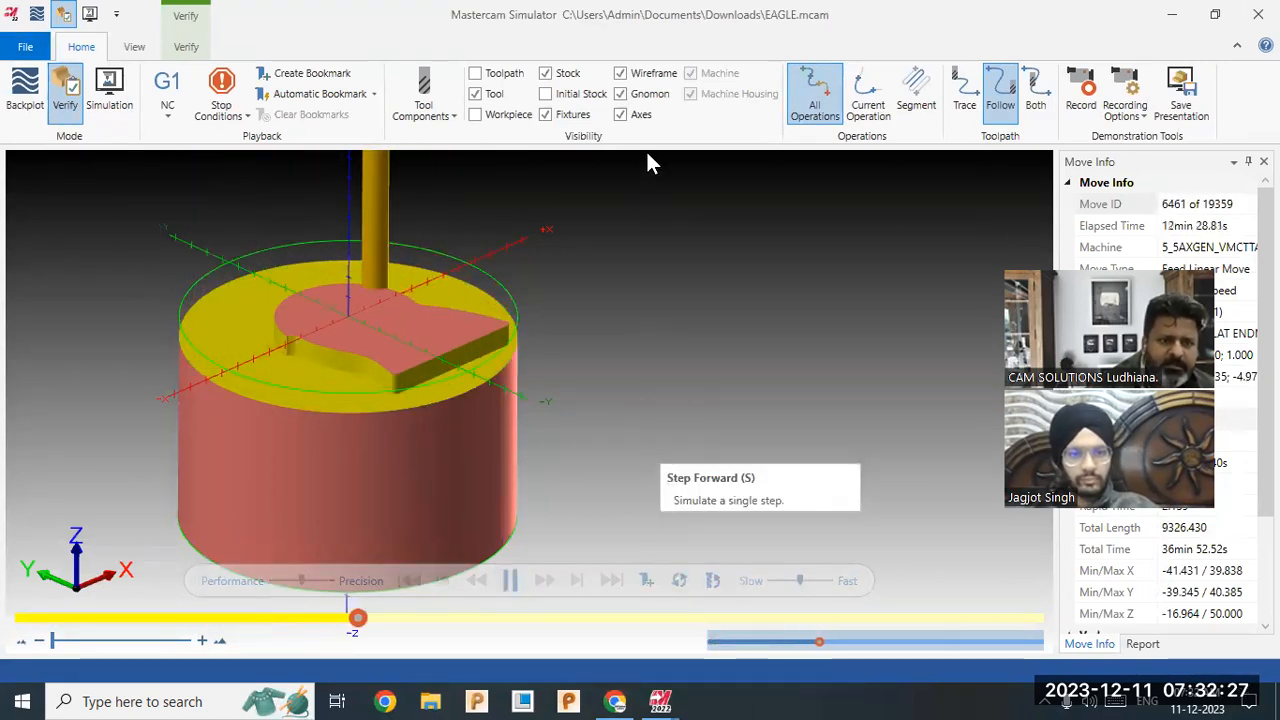
{"action": "left_click", "coordinate": [651, 75]}
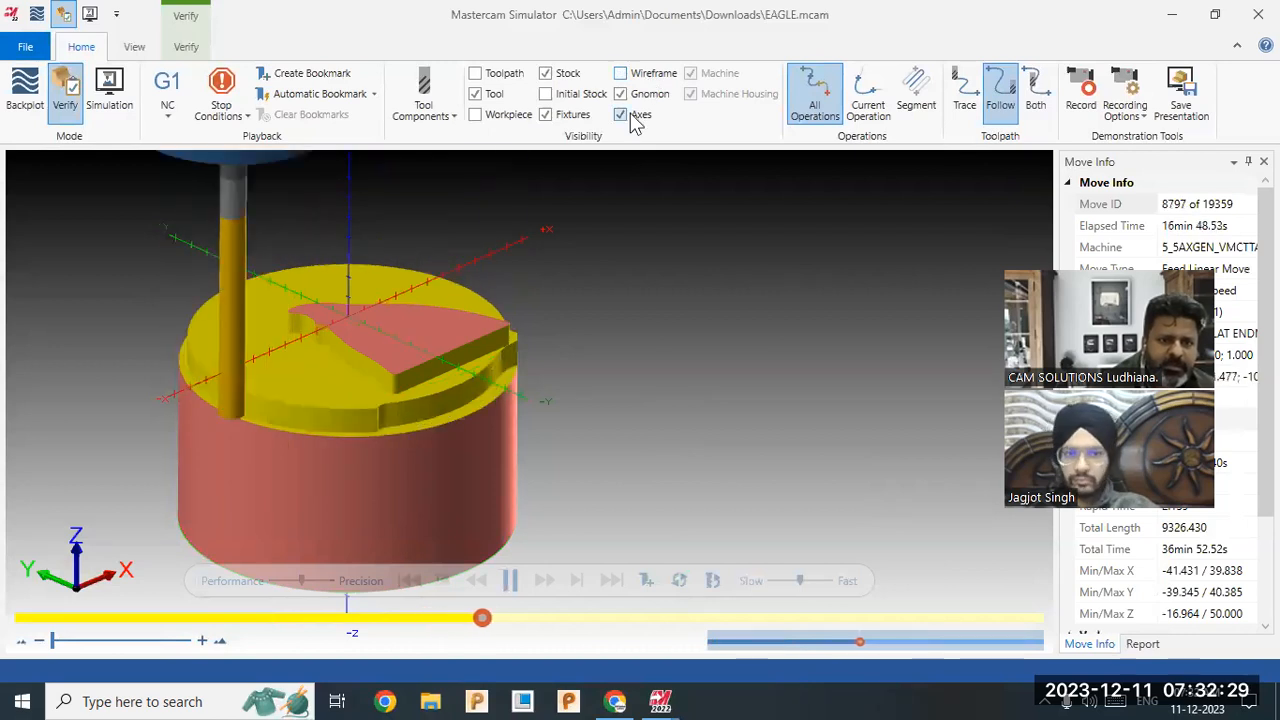
{"action": "left_click", "coordinate": [634, 115]}
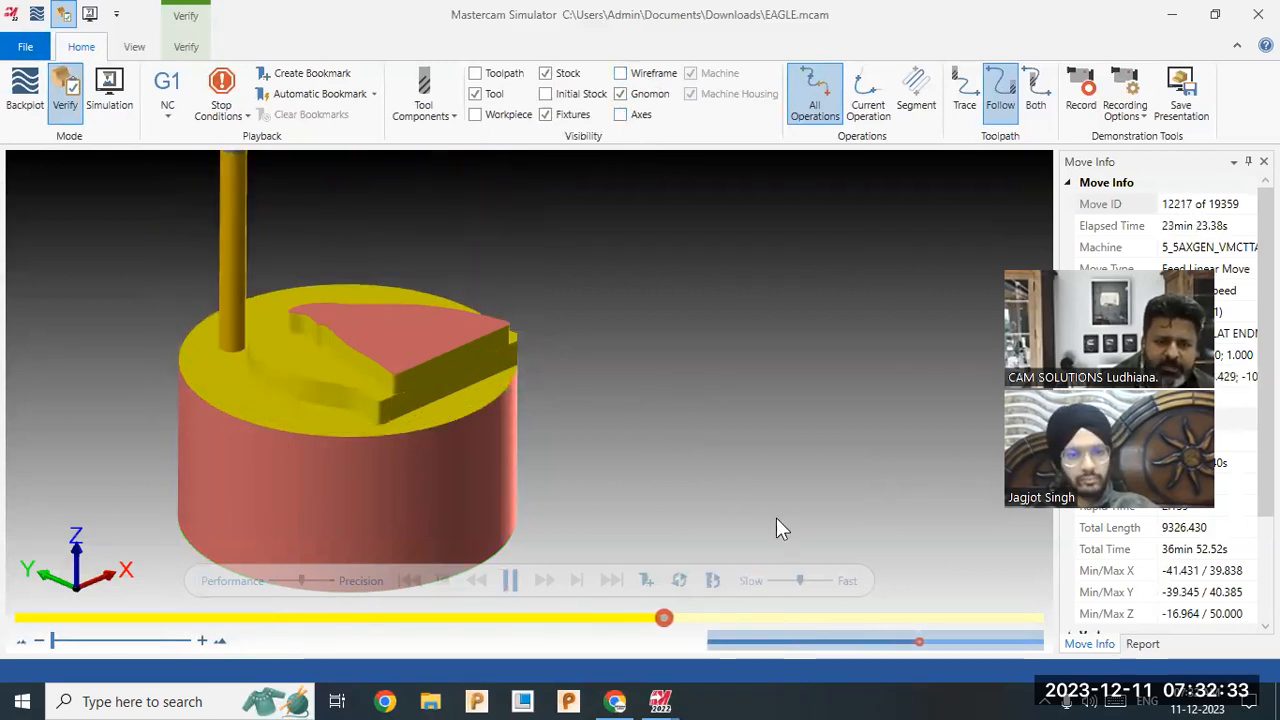
{"action": "left_click", "coordinate": [817, 579]}
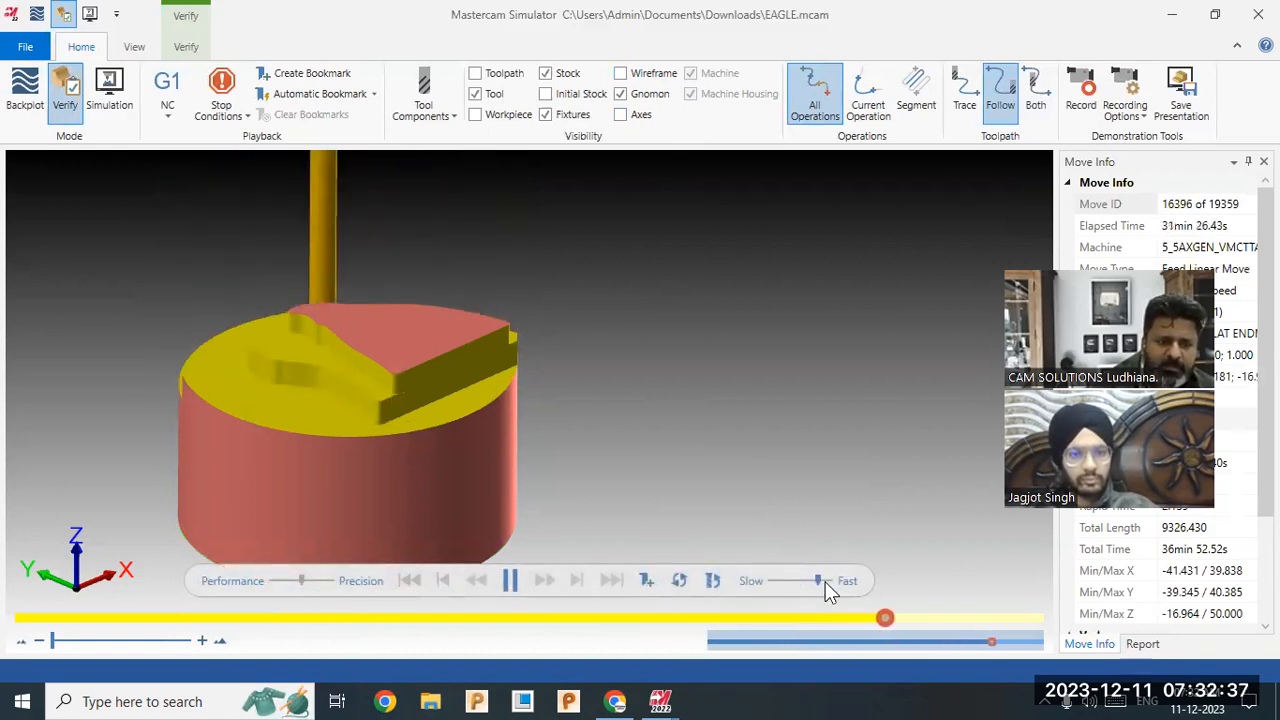
Briefly show the toolpath in the simulation, inspect the roughed stock, and close the simulator to return to the model.
{"action": "left_click", "coordinate": [500, 75]}
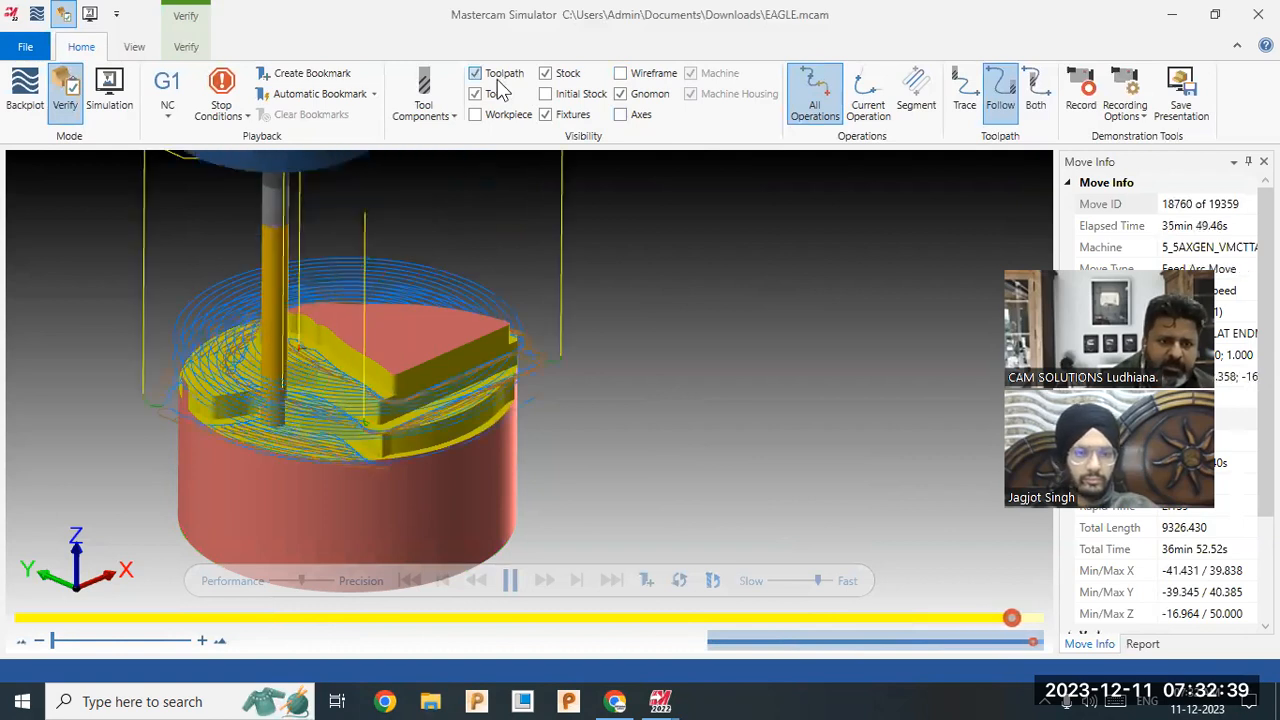
{"action": "left_click", "coordinate": [476, 74]}
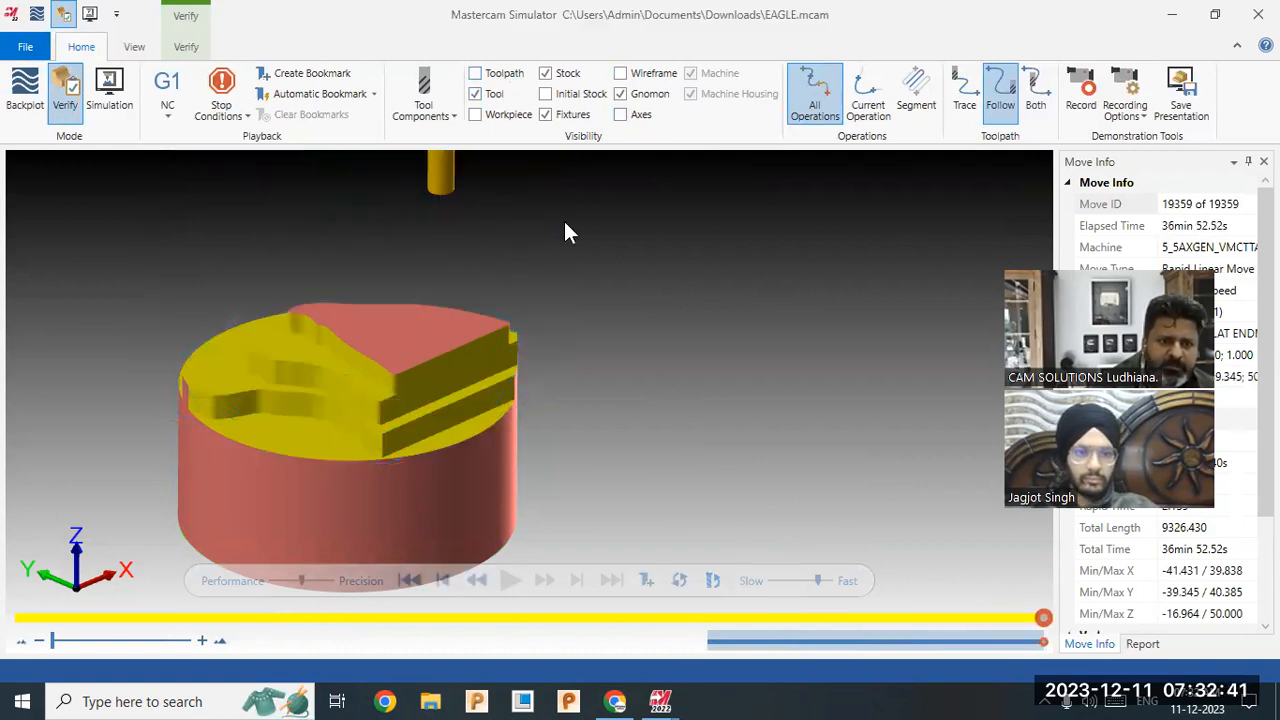
{"action": "middle_click_drag", "start_coordinate": [592, 320], "coordinate": [605, 290]}
{"action": "left_click", "coordinate": [1258, 14]}
{"action": "middle_click_drag", "start_coordinate": [790, 270], "coordinate": [771, 248]}
{"action": "scroll", "coordinate": [771, 248], "scroll_direction": "up", "scroll_amount": 2}
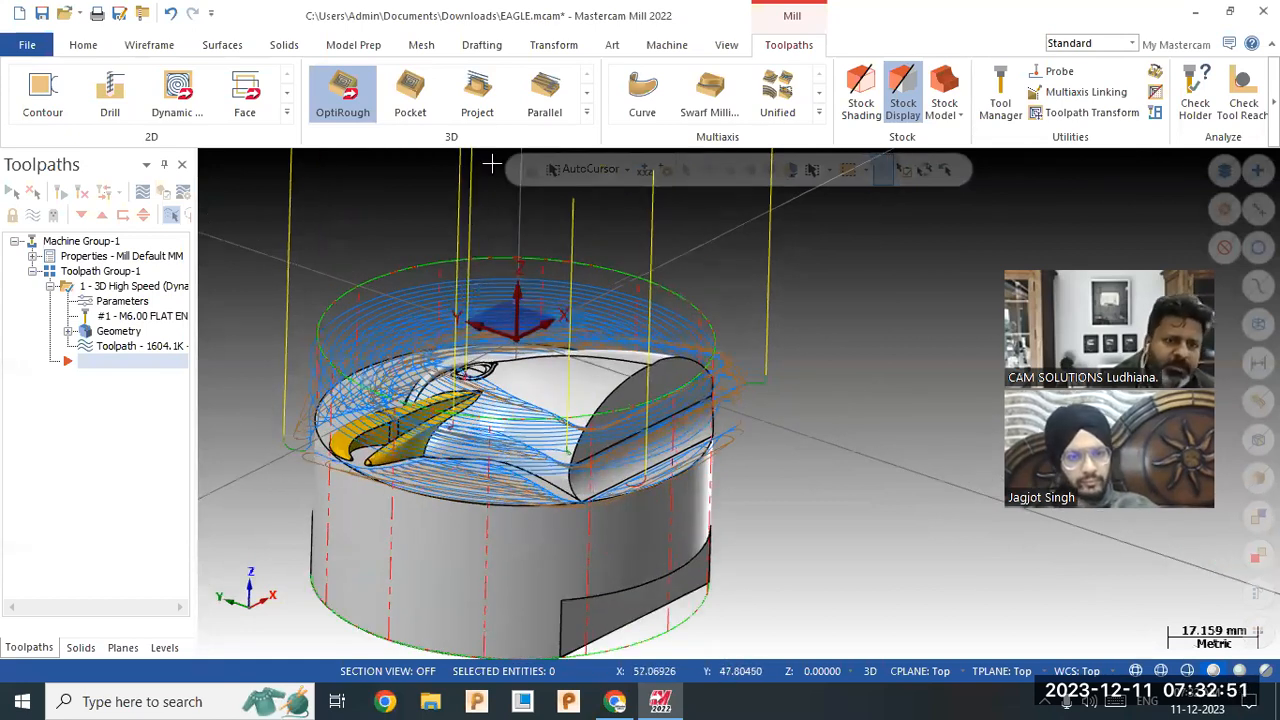
Widen the operations list and start a second Dynamic OptiRough toolpath with the entire eagle solid as machining geometry.
{"action": "left_click_drag", "start_coordinate": [193, 235], "coordinate": [302, 236]}
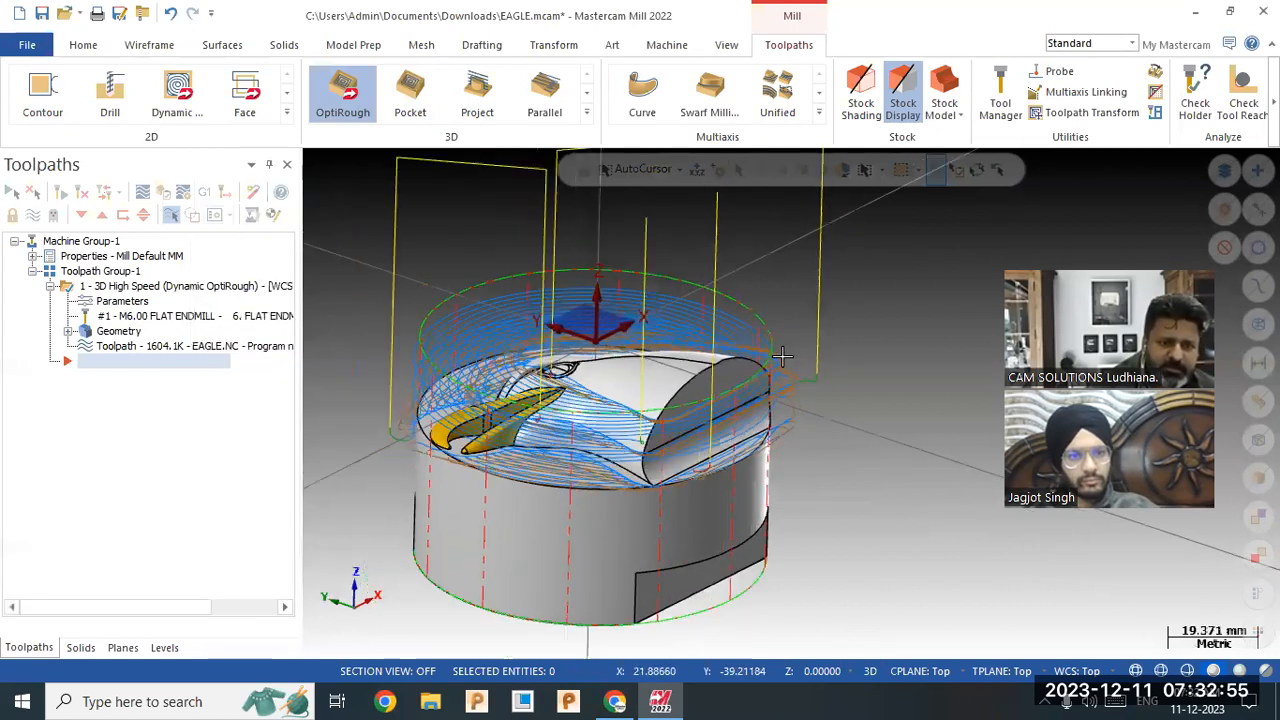
{"action": "left_click", "coordinate": [341, 100]}
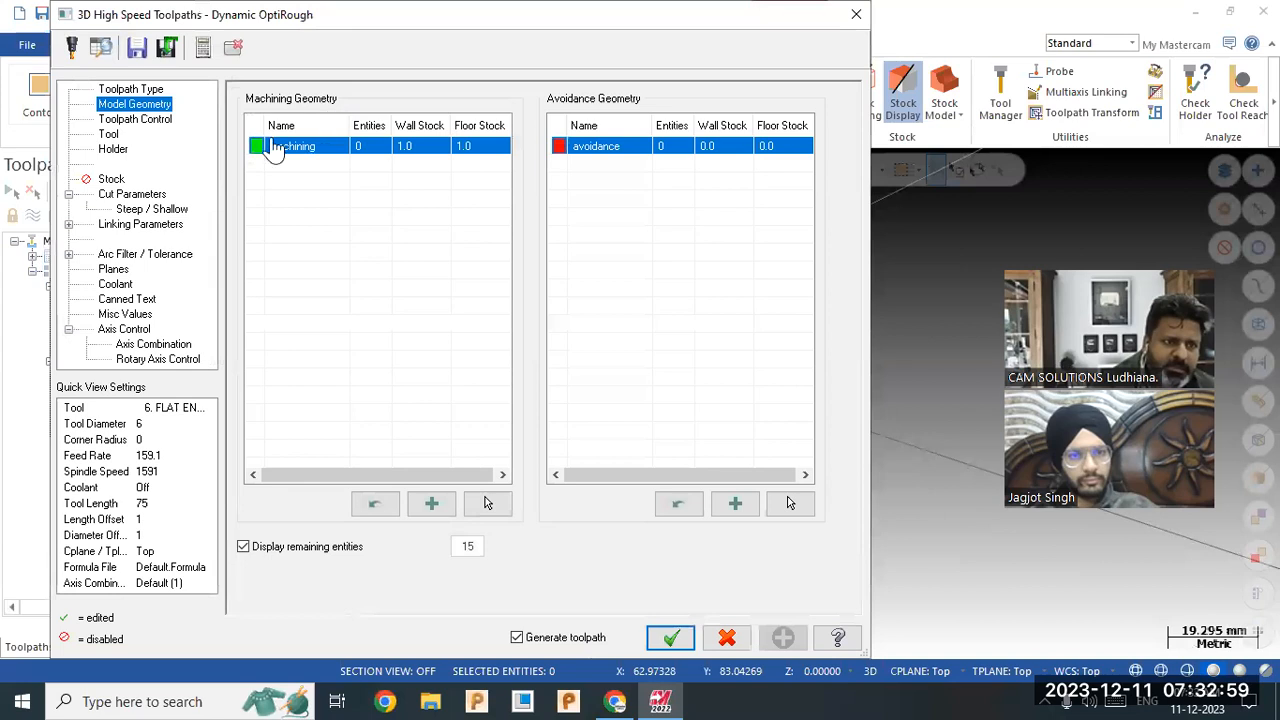
{"action": "left_click", "coordinate": [108, 181]}
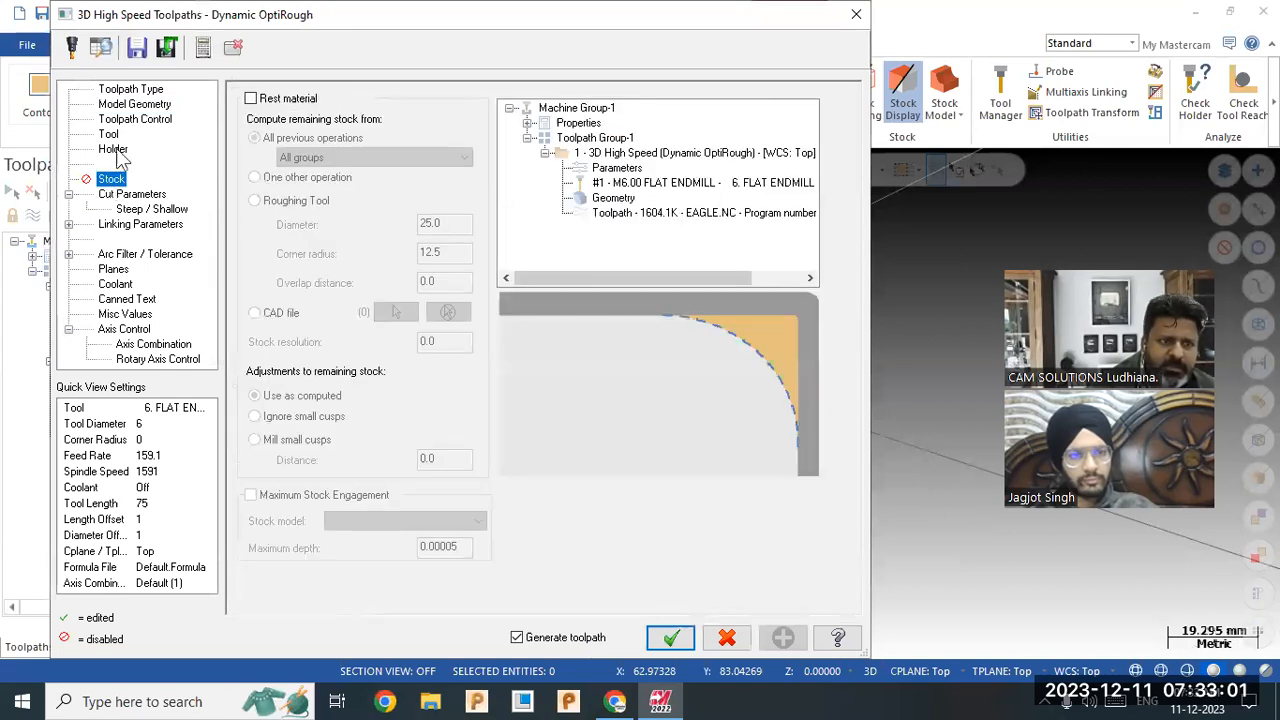
{"action": "left_click", "coordinate": [140, 106]}
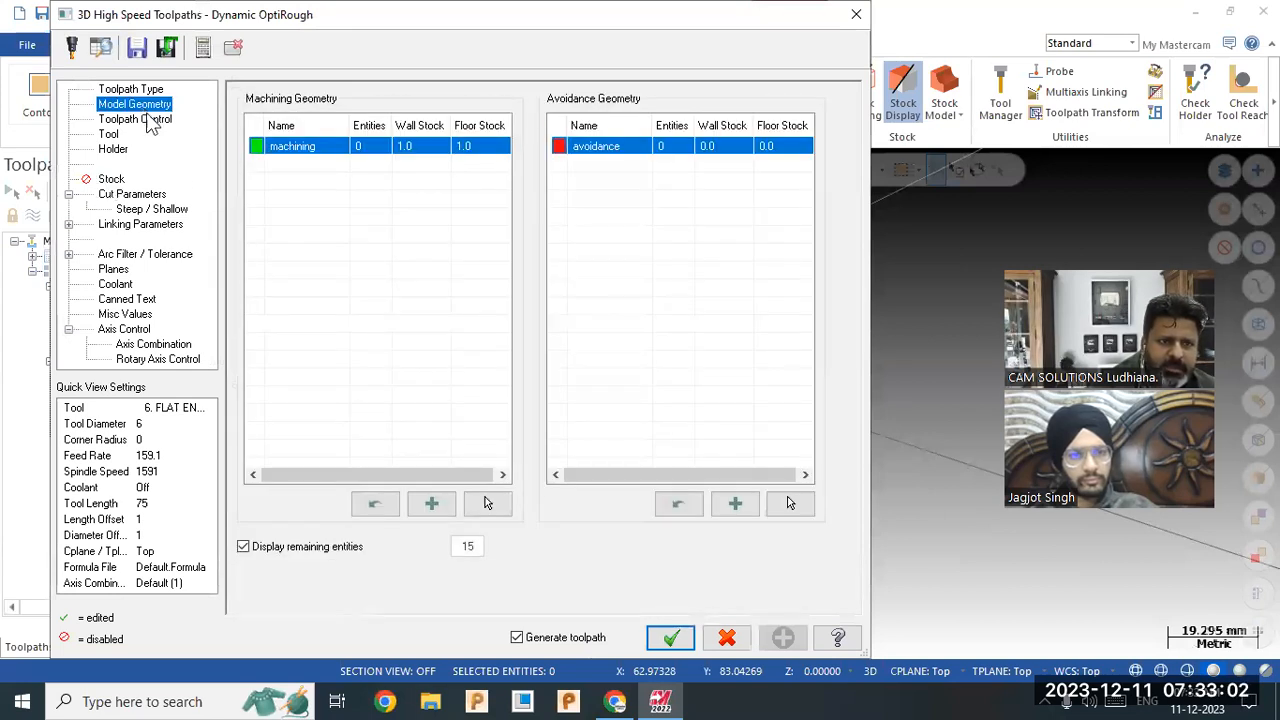
{"action": "left_click", "coordinate": [487, 503]}
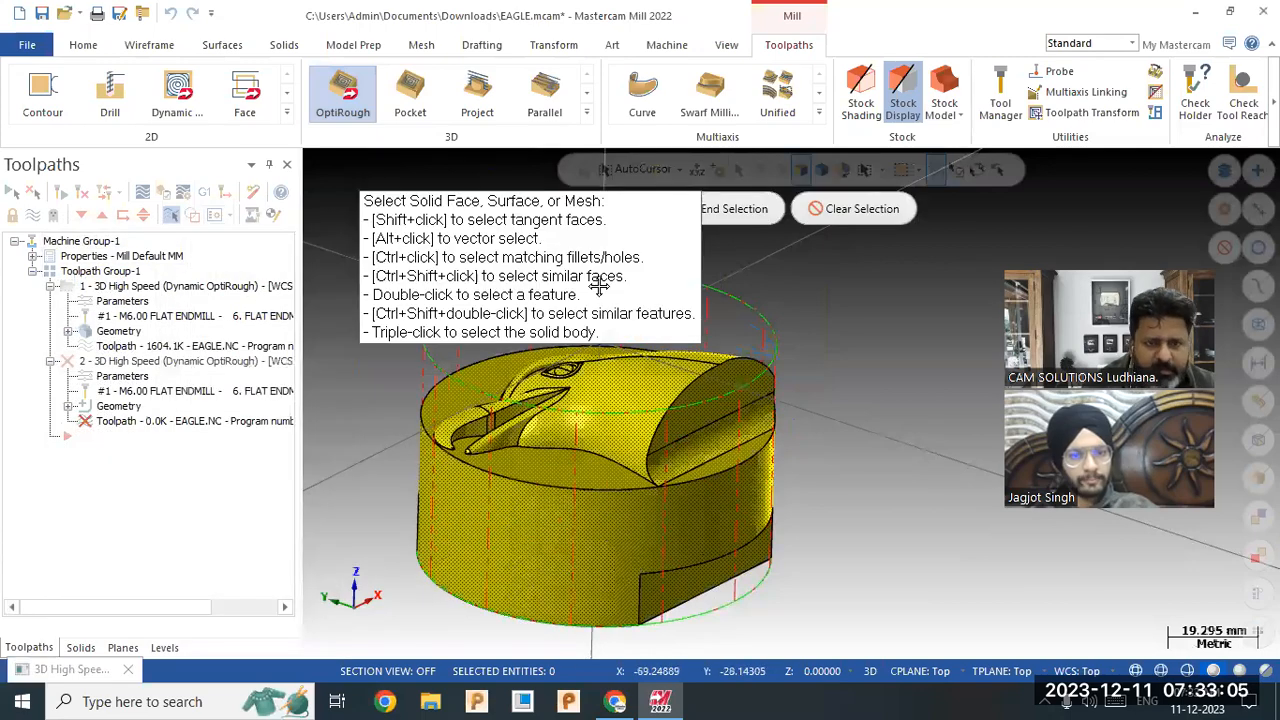
{"action": "left_click", "coordinate": [731, 209]}
Set the machining geometry's wall stock to 0.25 and floor stock to 0 for the second OptiRough operation.
{"action": "left_click", "coordinate": [411, 150]}
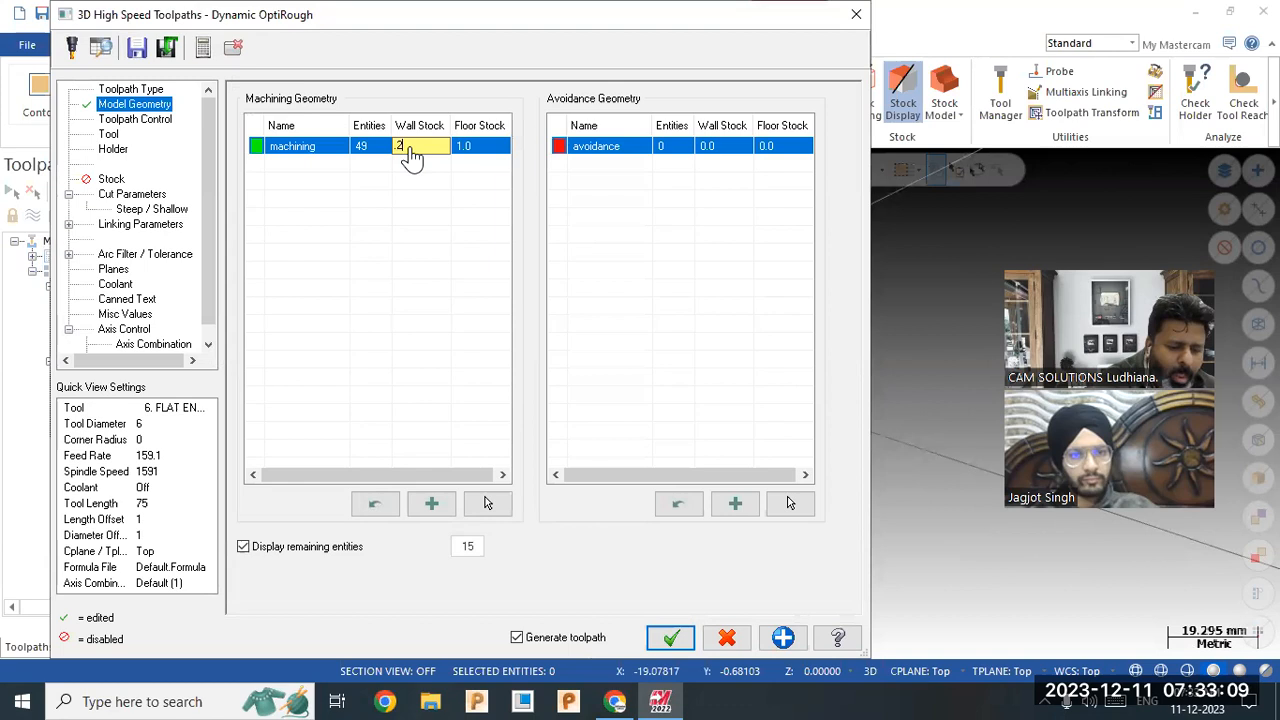
{"action": "type", "text": ".25"}
{"action": "left_click", "coordinate": [470, 150]}
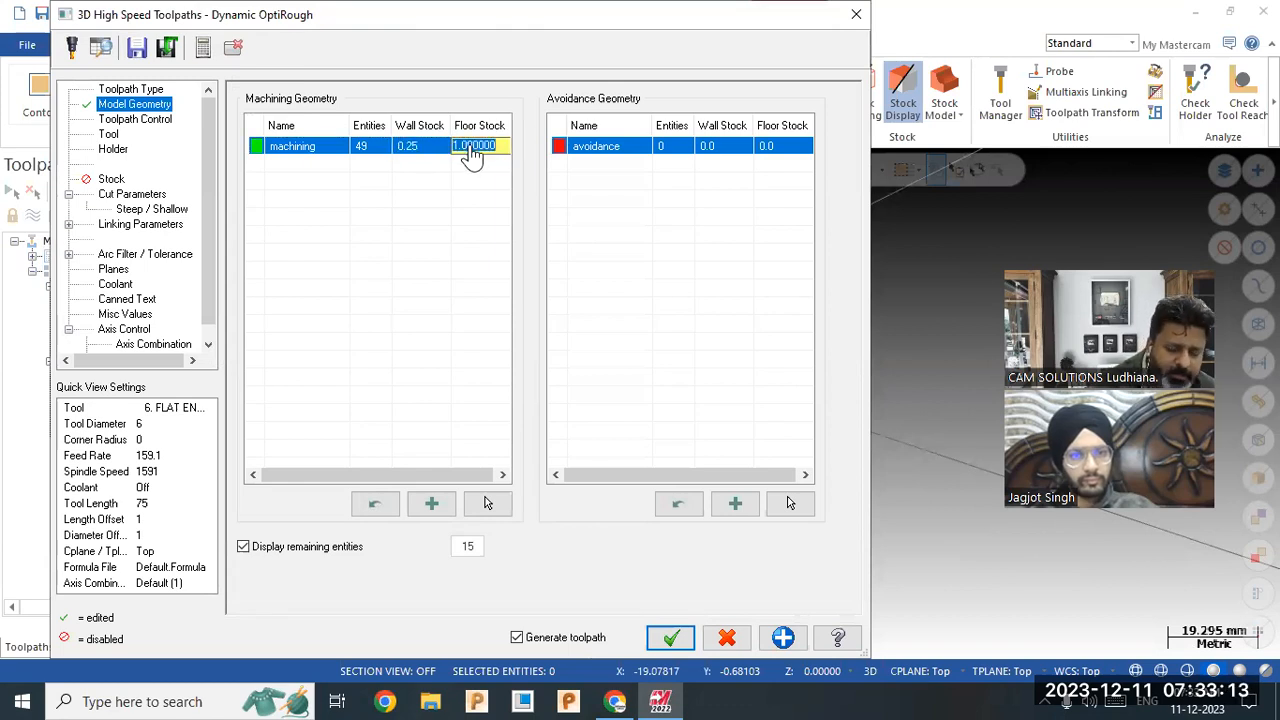
{"action": "type", "text": "0"}
{"action": "left_click", "coordinate": [395, 237]}
Chain the bounding cylinder's top circle as the containment boundary of the second OptiRough operation.
{"action": "left_click", "coordinate": [135, 119]}
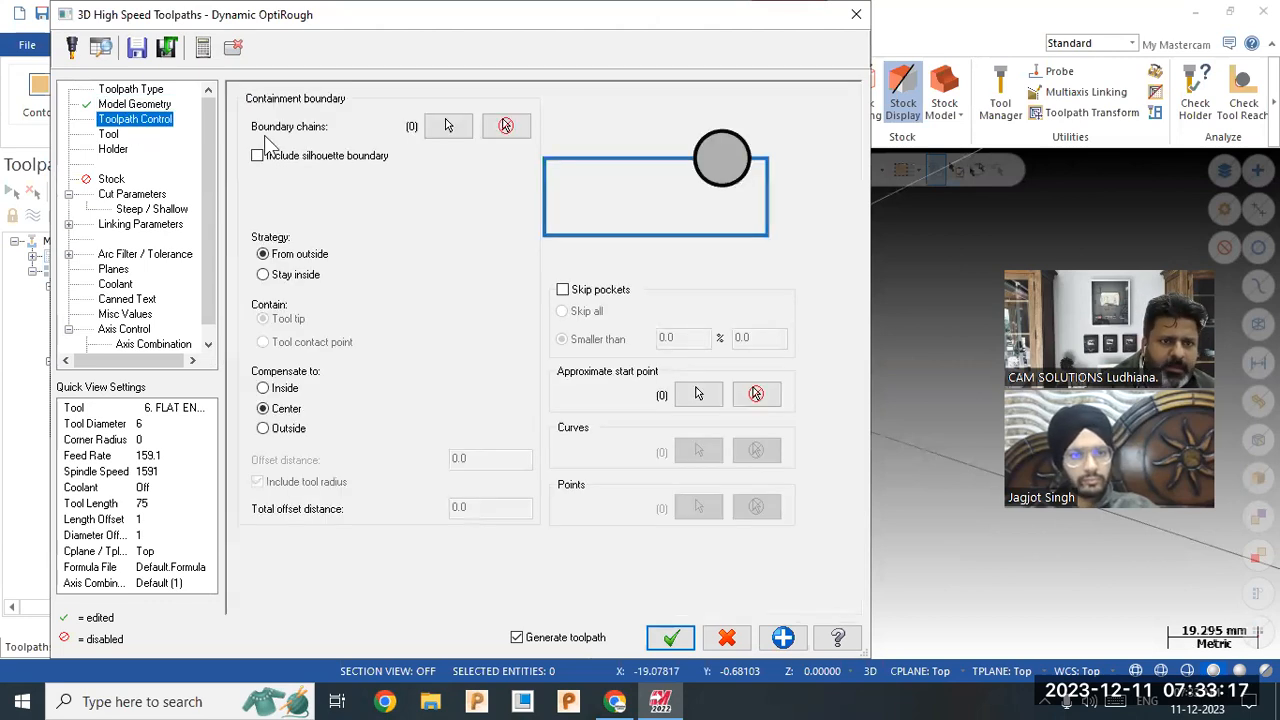
{"action": "left_click", "coordinate": [449, 128]}
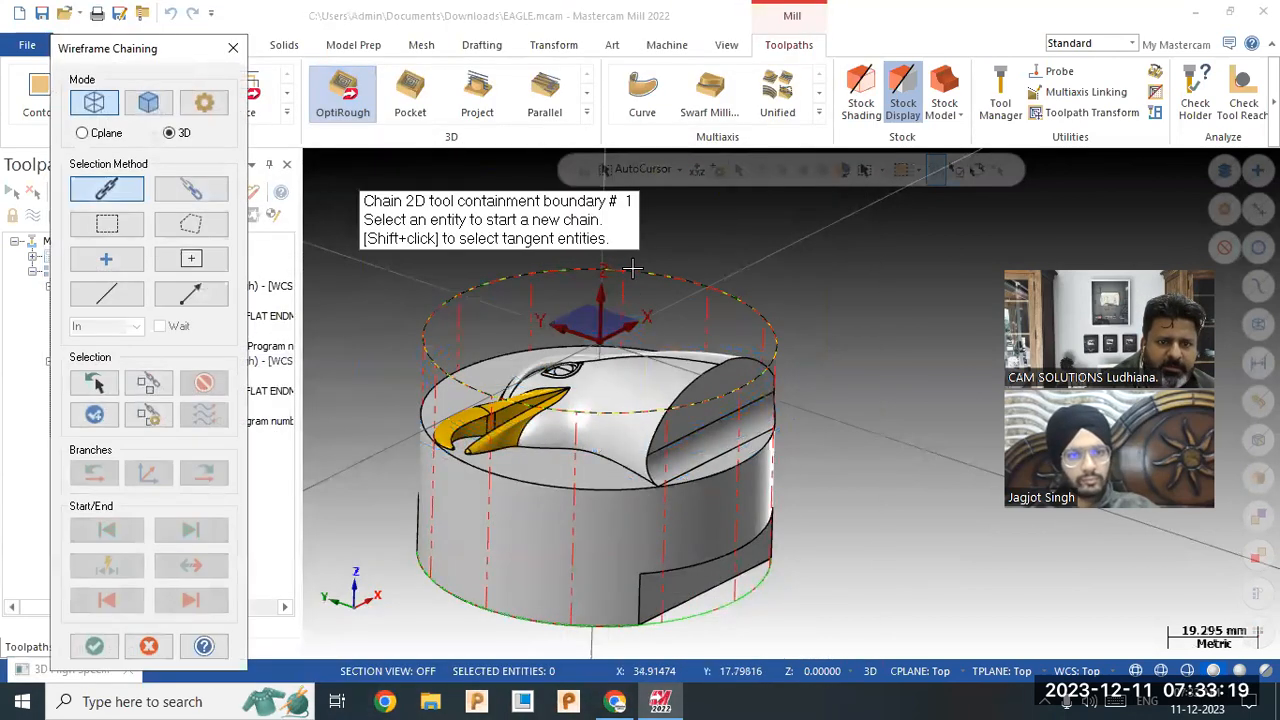
{"action": "left_click", "coordinate": [682, 279]}
{"action": "left_click", "coordinate": [95, 647]}
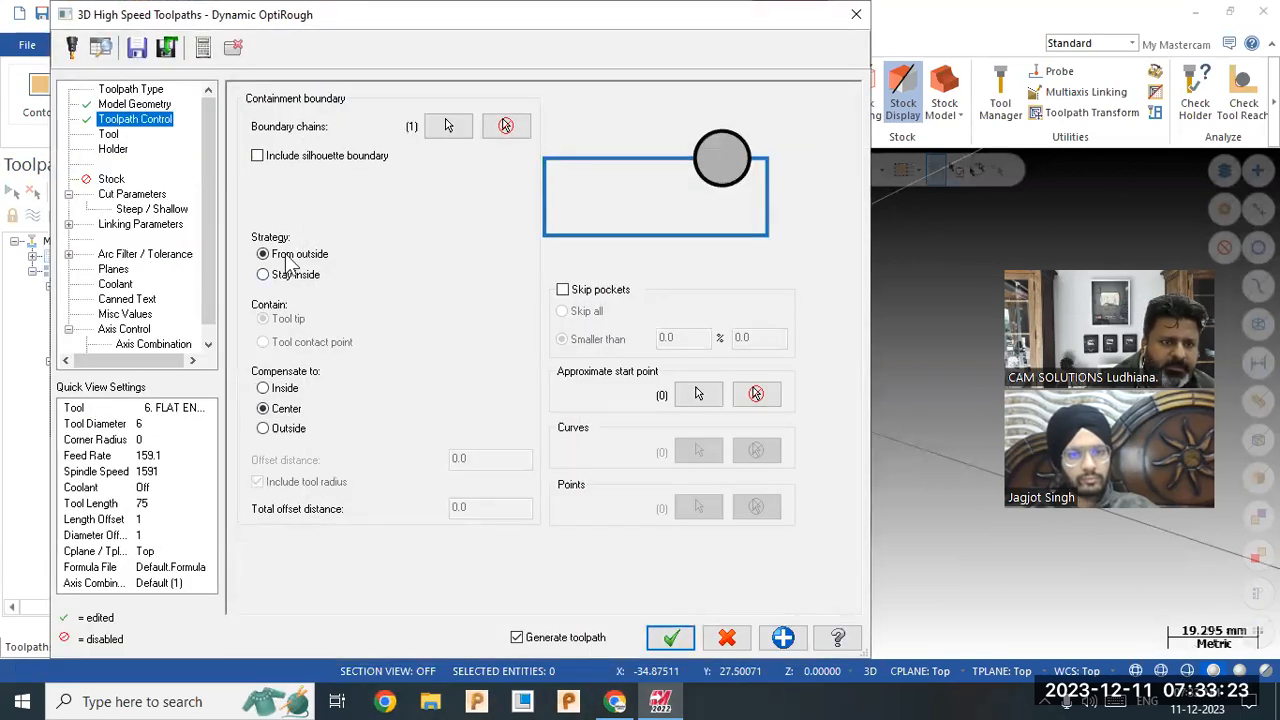
Filter the tool library for the second OptiRough operation to show only end mills with a corner radius.
{"action": "left_click", "coordinate": [108, 136]}
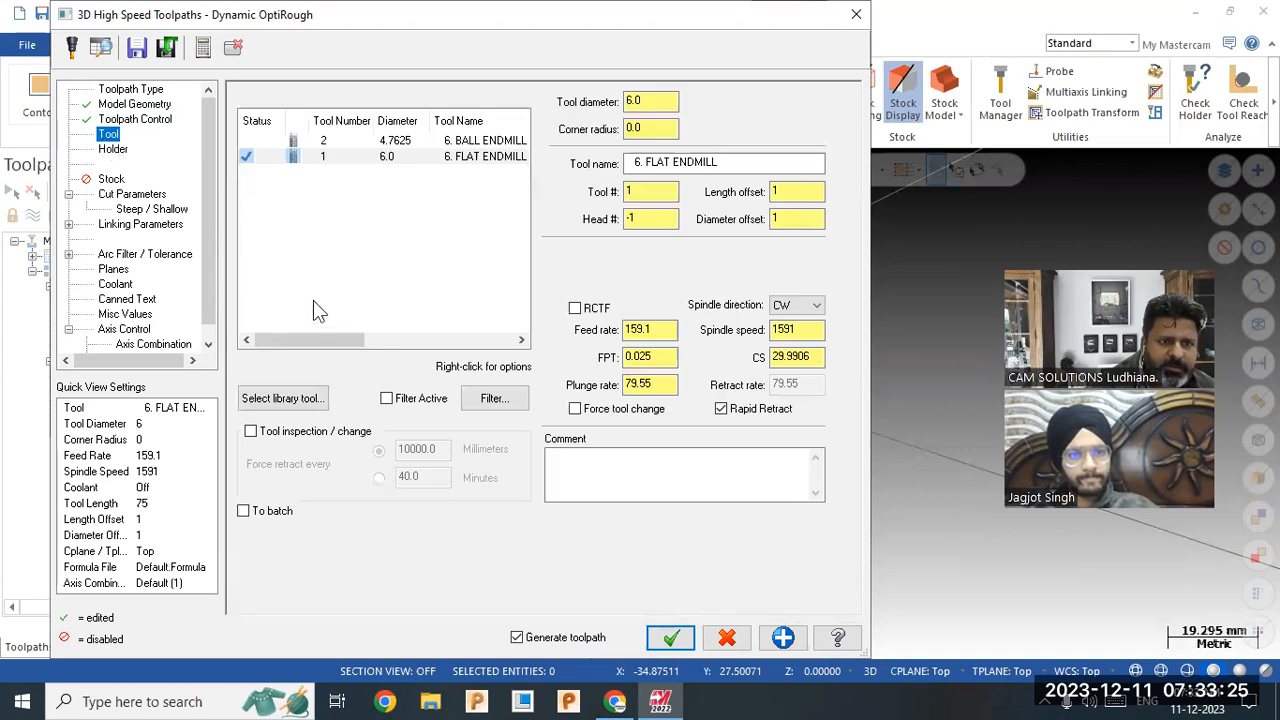
{"action": "left_click", "coordinate": [306, 392]}
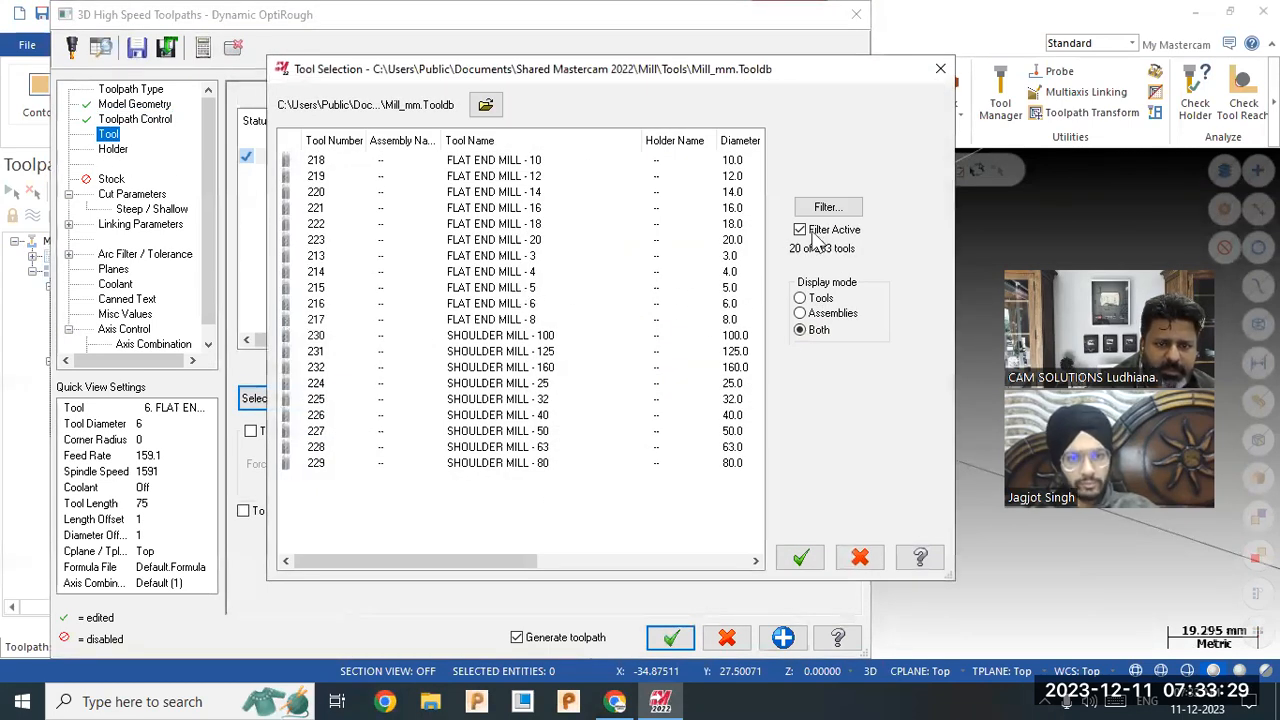
{"action": "left_click", "coordinate": [519, 386]}
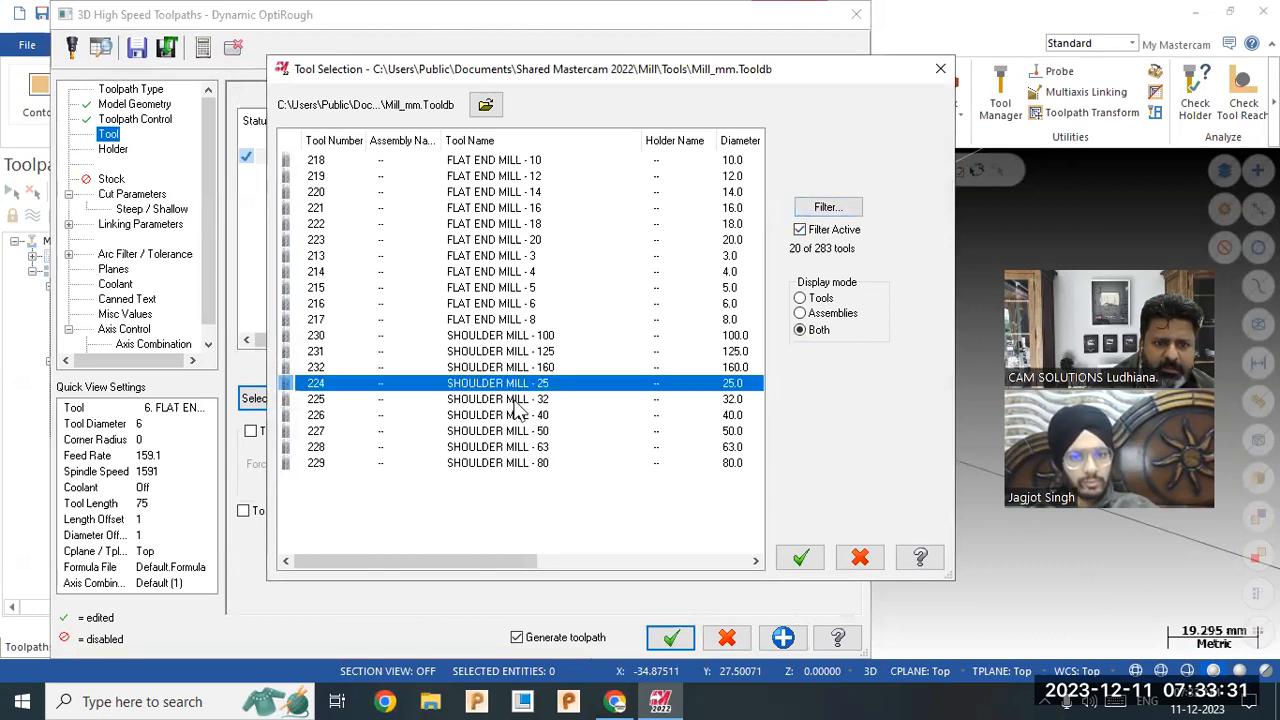
{"action": "left_click", "coordinate": [826, 209]}
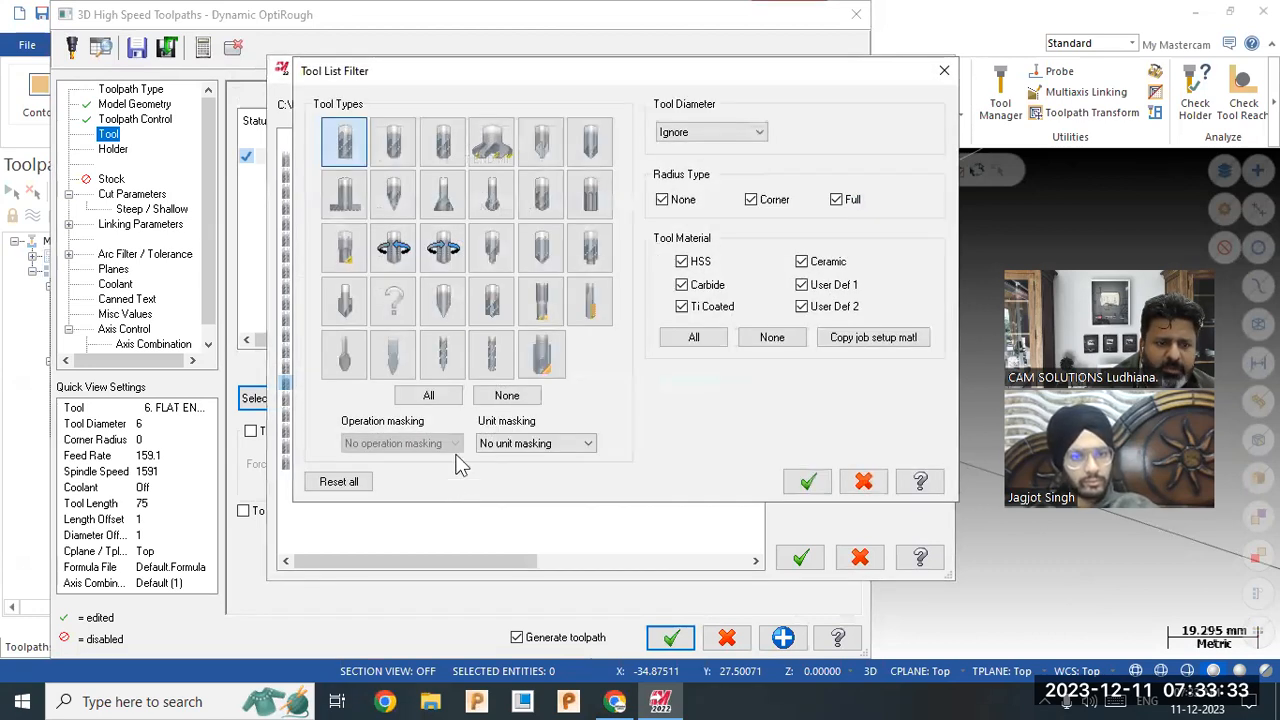
{"action": "left_click", "coordinate": [537, 398]}
{"action": "left_click", "coordinate": [443, 141]}
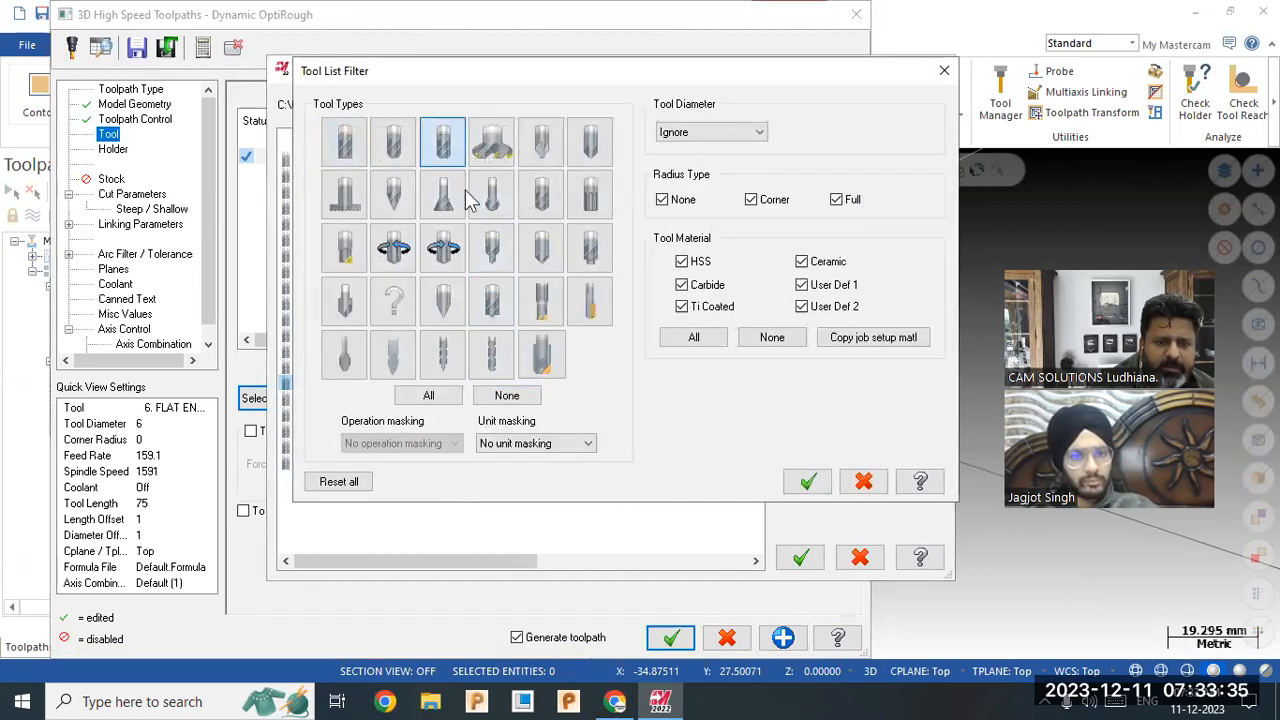
{"action": "left_click", "coordinate": [808, 482]}
Choose the END MILL WITH RADIUS - 3 / R0.2 from the library as the cutting tool.
{"action": "left_click", "coordinate": [587, 323]}
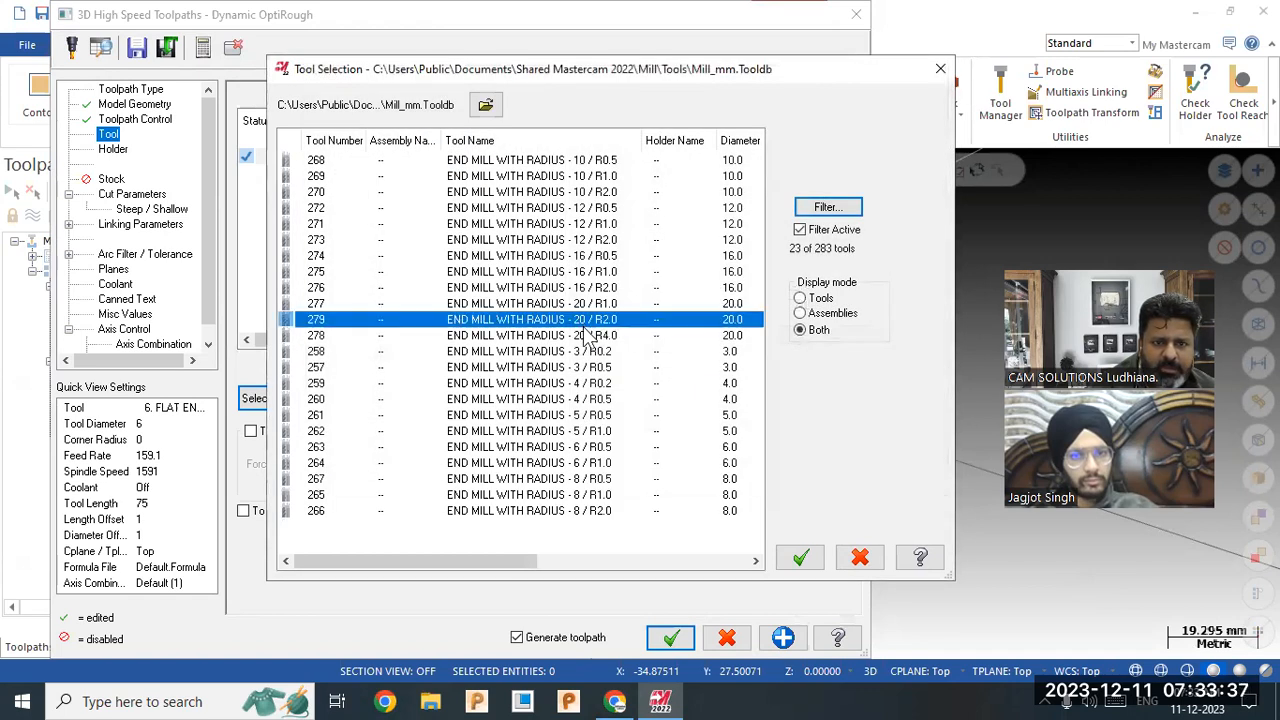
{"action": "left_click", "coordinate": [590, 400]}
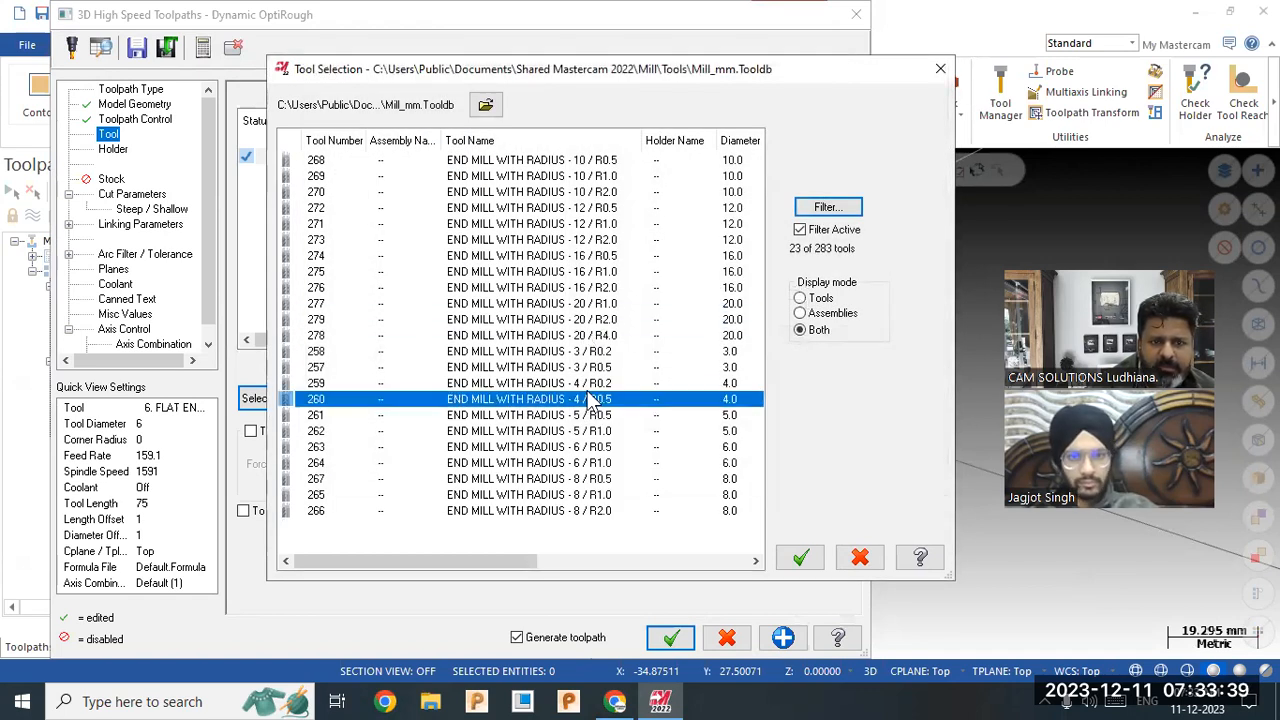
{"action": "left_click", "coordinate": [591, 389]}
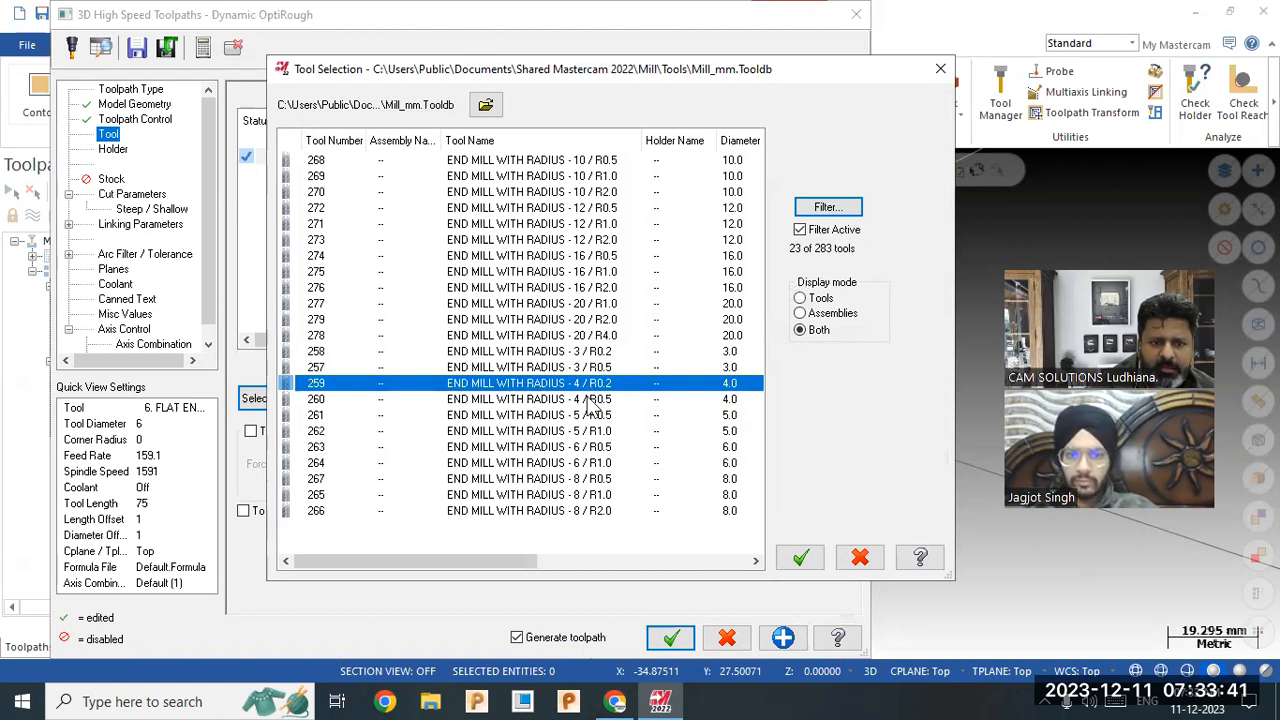
{"action": "left_click", "coordinate": [580, 367]}
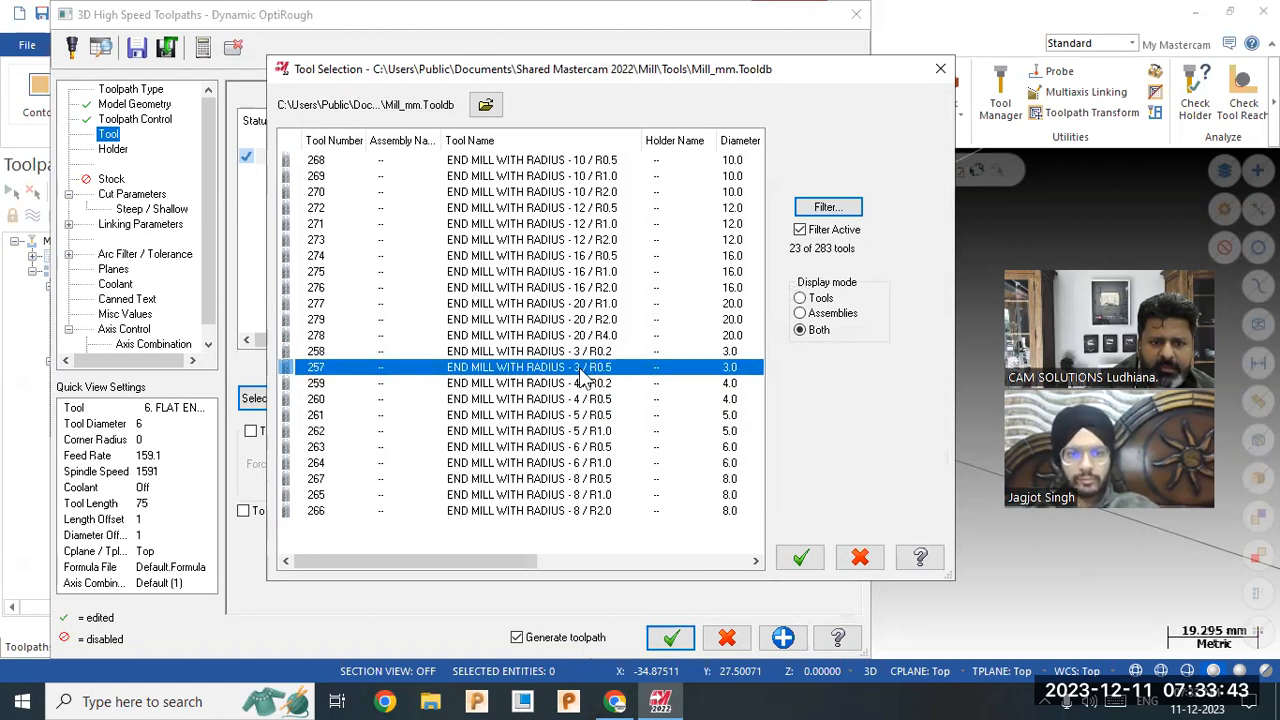
{"action": "left_click", "coordinate": [590, 352]}
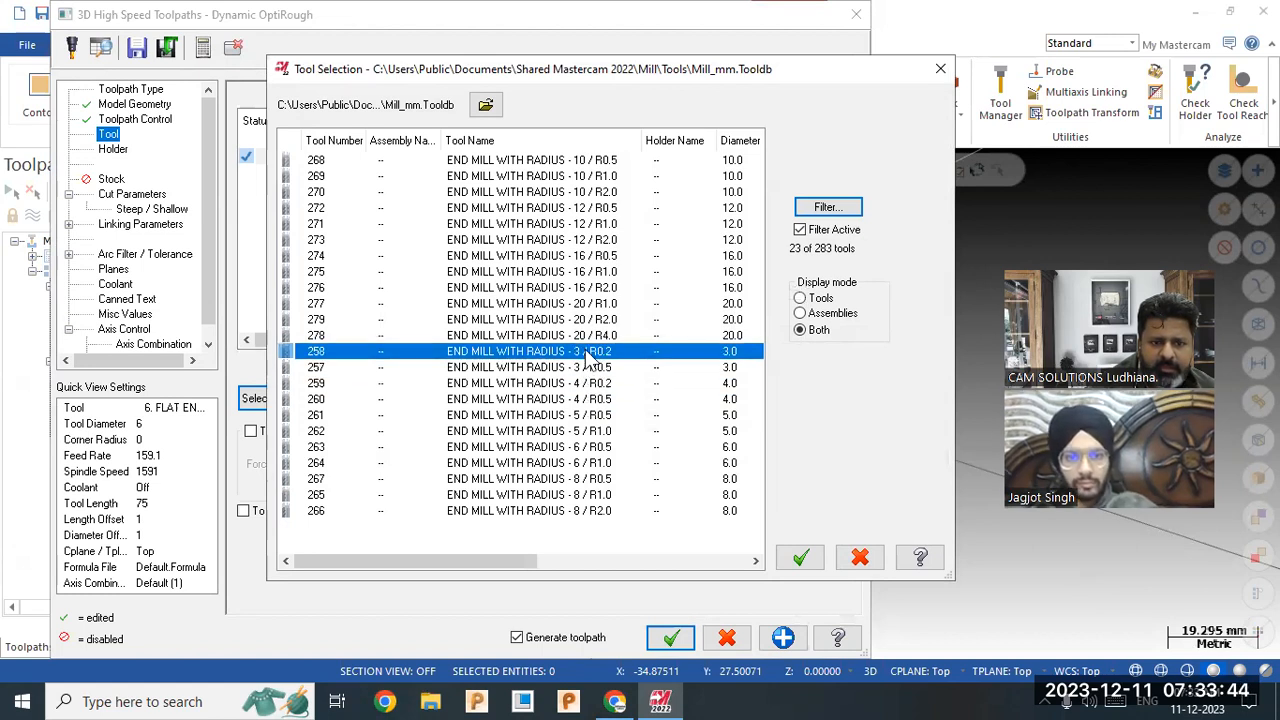
{"action": "left_click", "coordinate": [801, 558]}
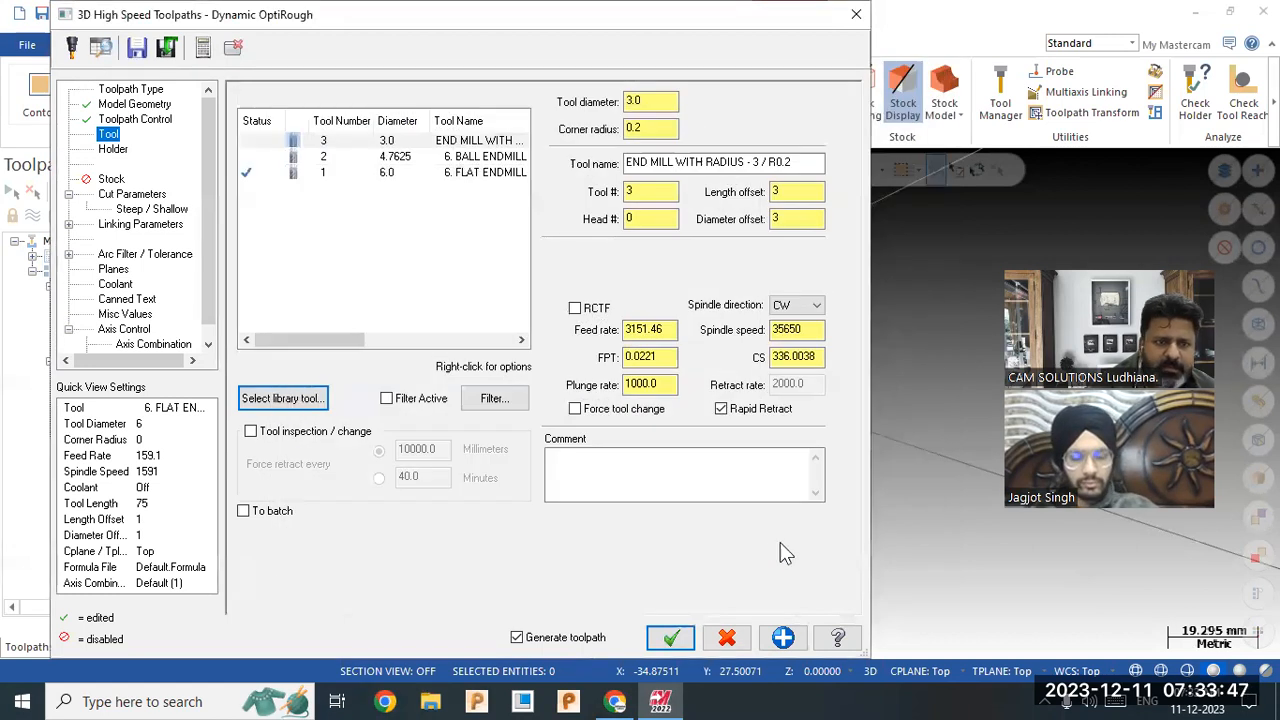
Enable rest material, computing the remaining stock from one other operation, the first Dynamic OptiRough toolpath.
{"action": "left_click", "coordinate": [112, 179]}
{"action": "left_click", "coordinate": [284, 102]}
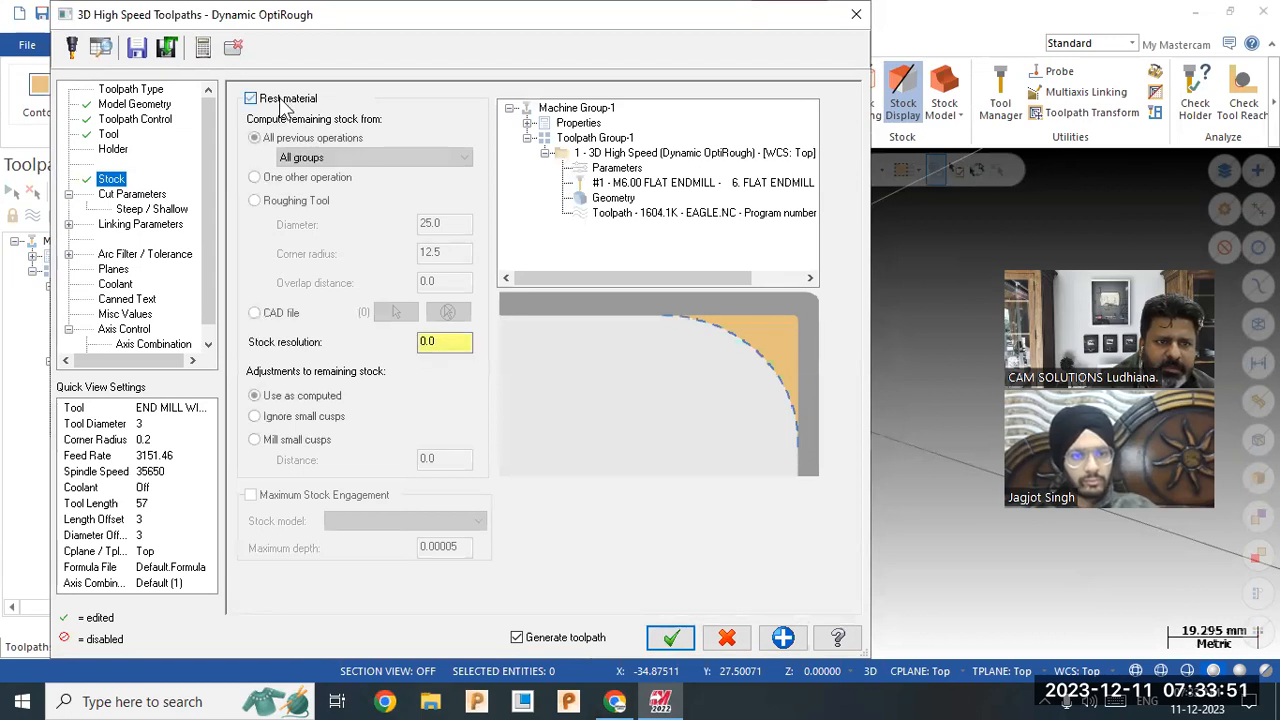
{"action": "left_click", "coordinate": [305, 182]}
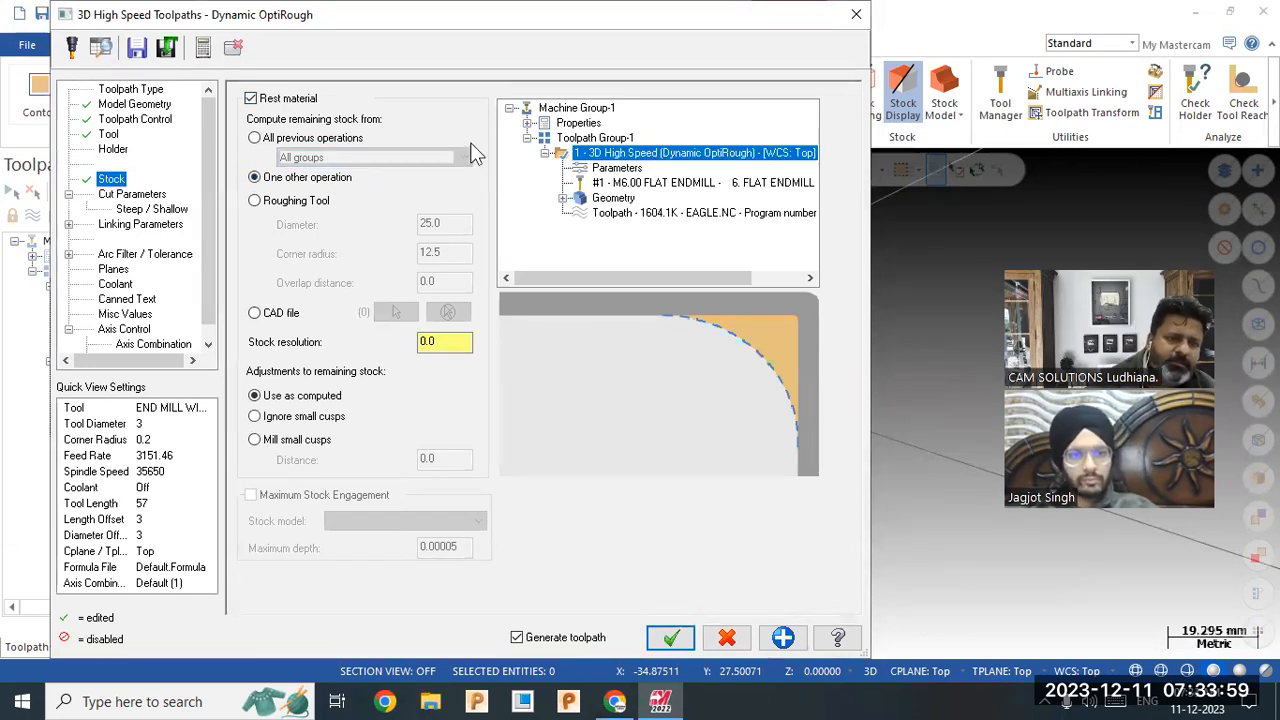
Set the stepover distance to 10% of the tool diameter and generate the rest-roughing toolpath.
{"action": "left_click", "coordinate": [133, 195]}
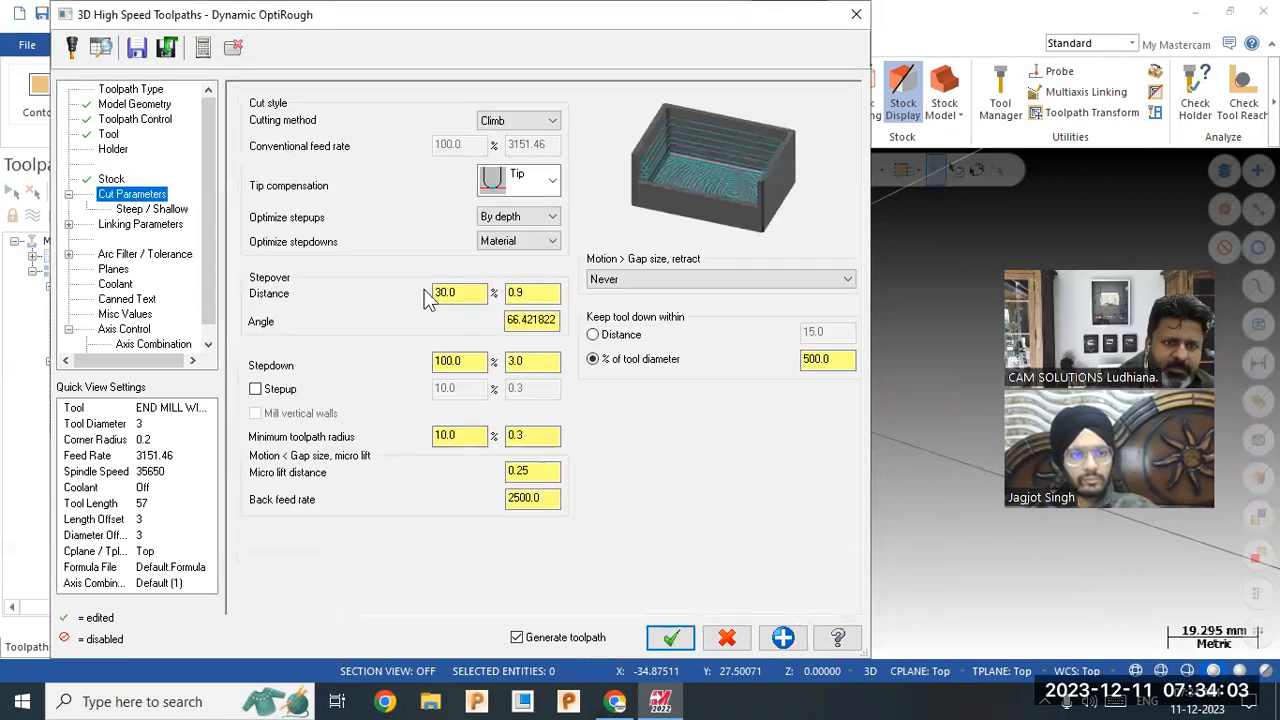
{"action": "double_click", "coordinate": [460, 292]}
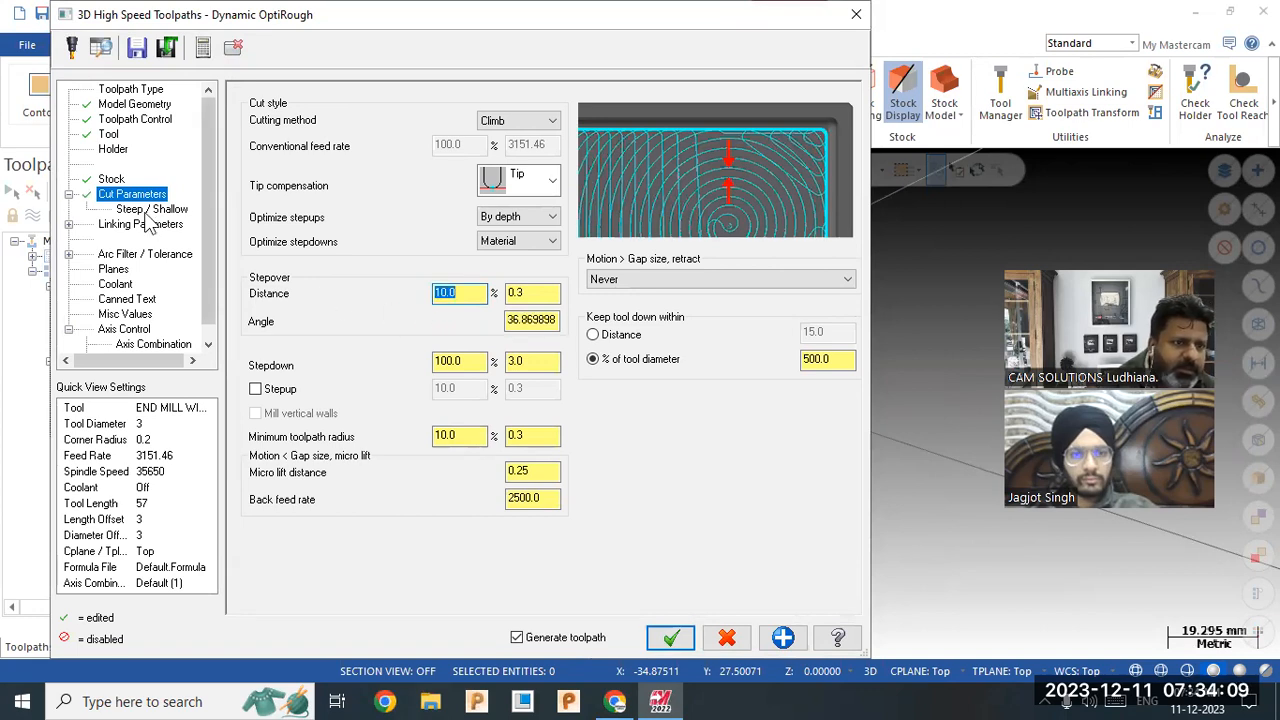
{"action": "left_click", "coordinate": [660, 636]}
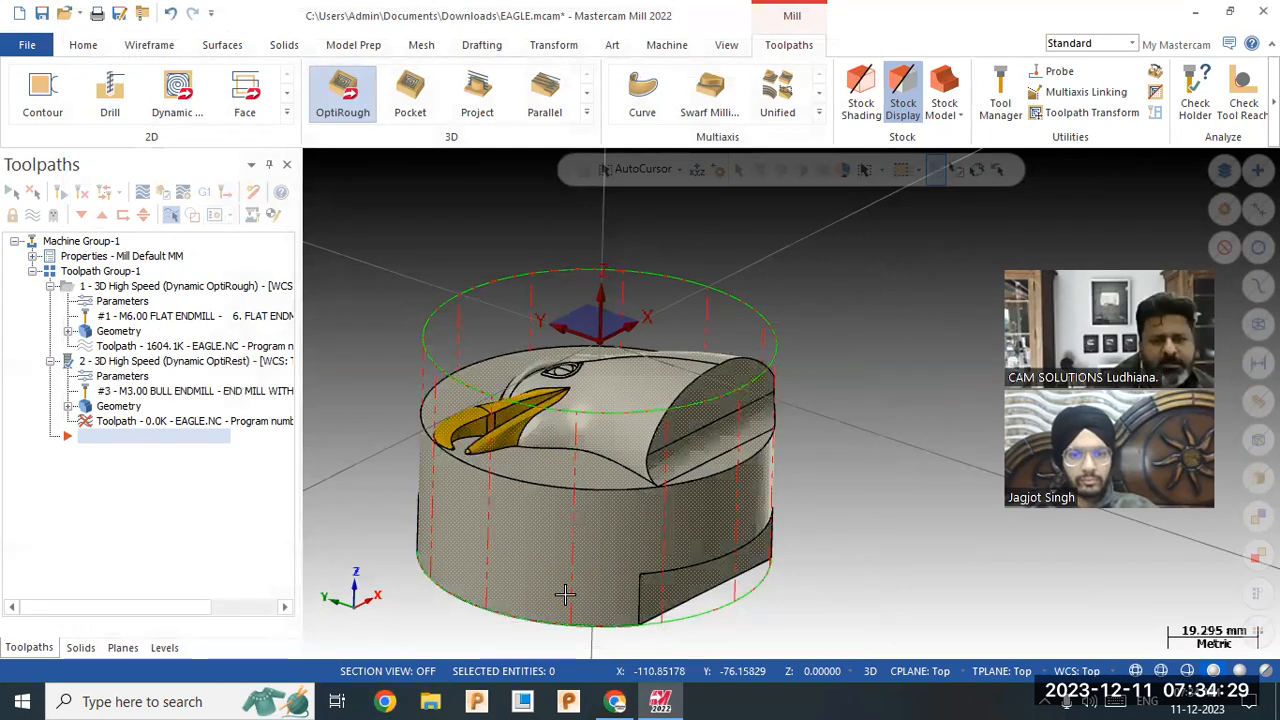
{"action": "left_click", "coordinate": [588, 114]}
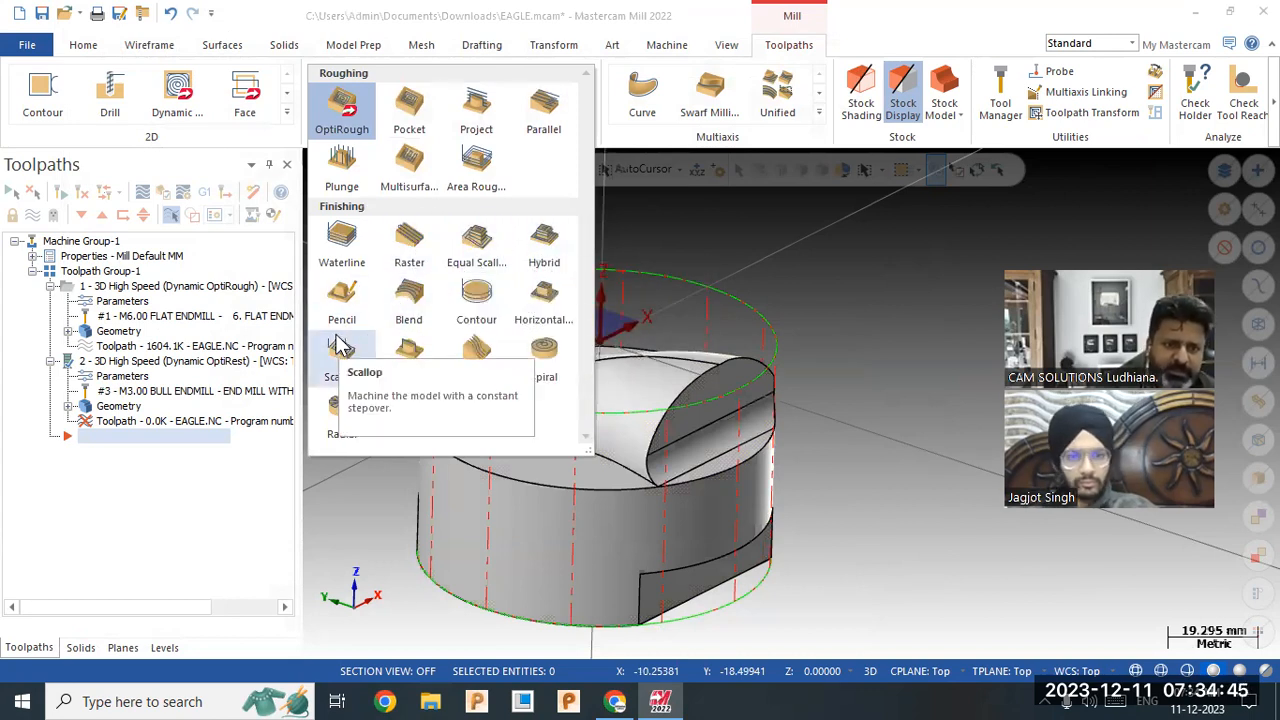
{"action": "left_click", "coordinate": [806, 270]}
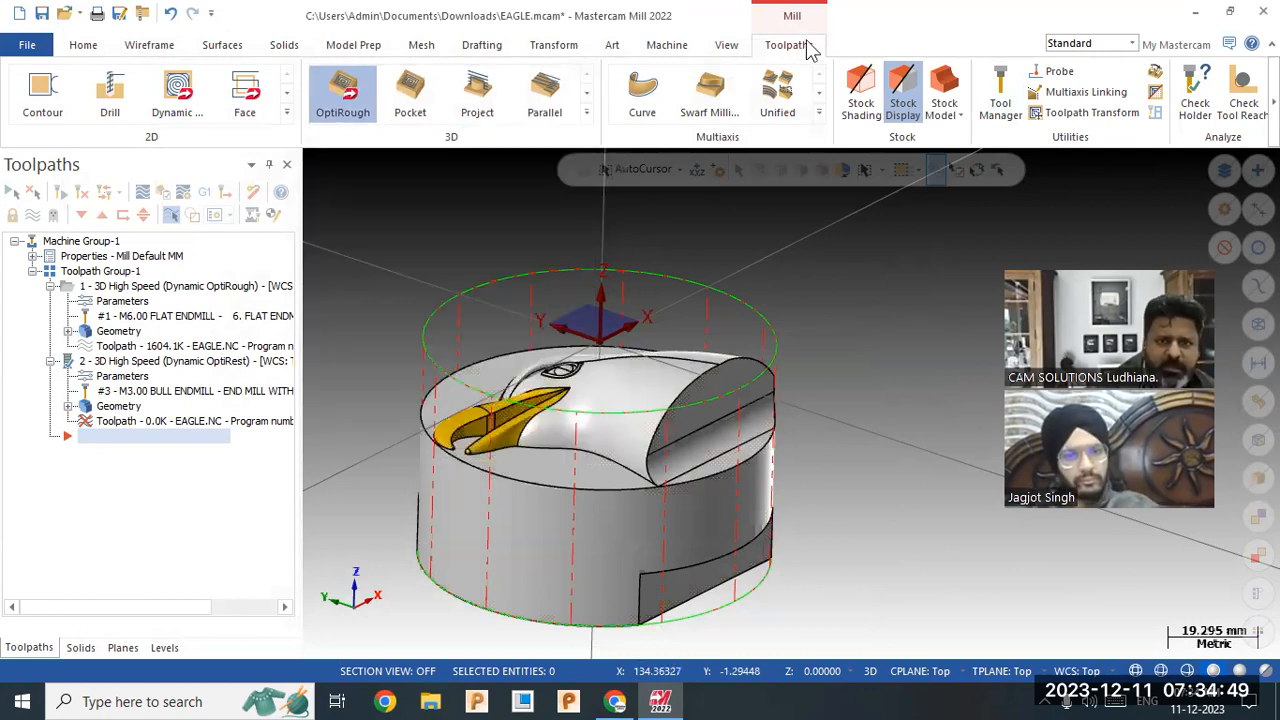
Check the second operation's processing in the Multi-Threading Manager, close it, and view the generated toolpath on the eagle.
{"action": "left_click", "coordinate": [727, 45]}
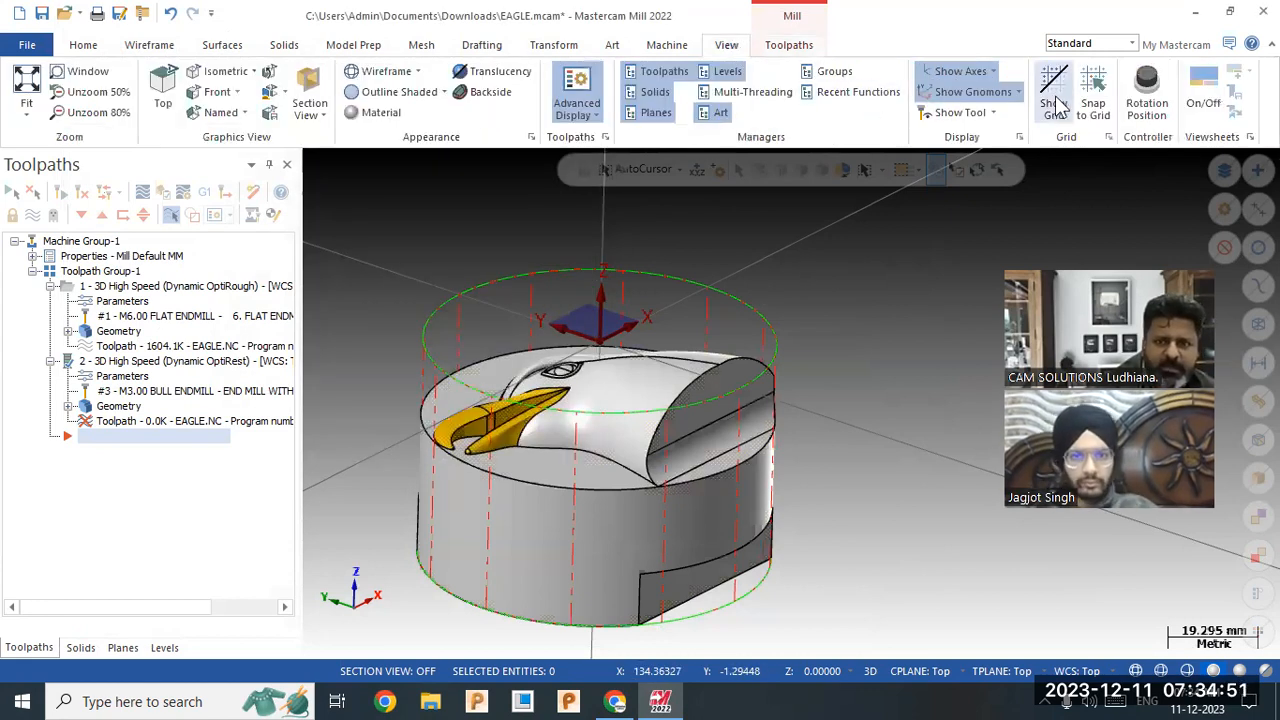
{"action": "left_click", "coordinate": [766, 96]}
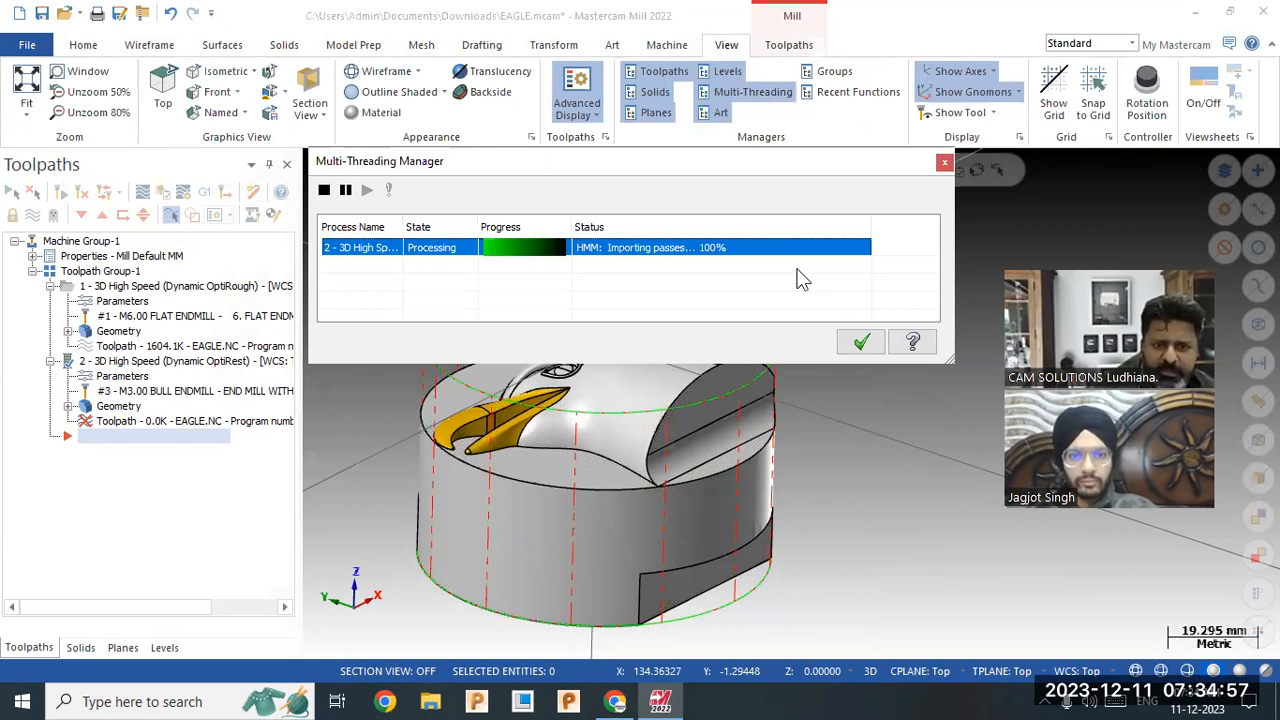
{"action": "left_click", "coordinate": [860, 343]}
{"action": "mouse_move", "coordinate": [832, 347]}
{"action": "middle_mouse_down"}
{"action": "mouse_move", "coordinate": [835, 375]}
{"action": "mouse_move", "coordinate": [820, 327]}
{"action": "middle_mouse_up"}
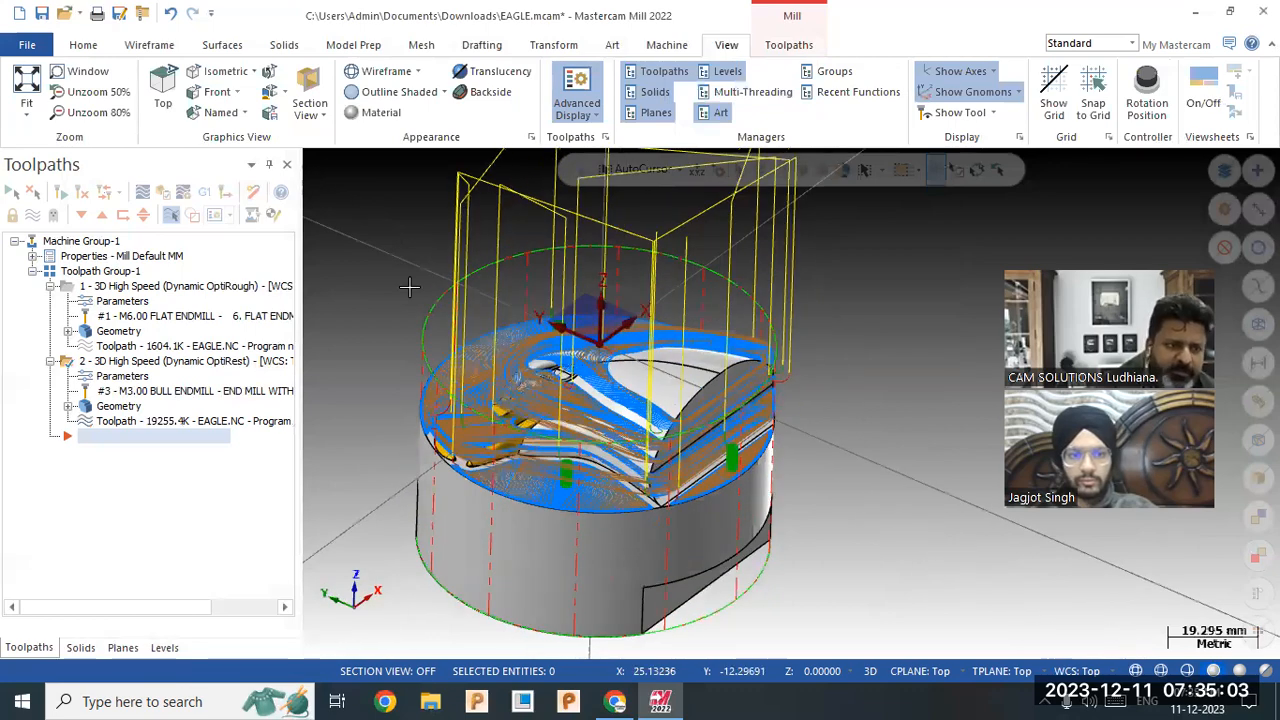
Verify all operations of Toolpath Group-1 with the color loop enabled, playing the cut at a faster simulation speed.
{"action": "left_click", "coordinate": [114, 272]}
{"action": "left_click", "coordinate": [164, 196]}
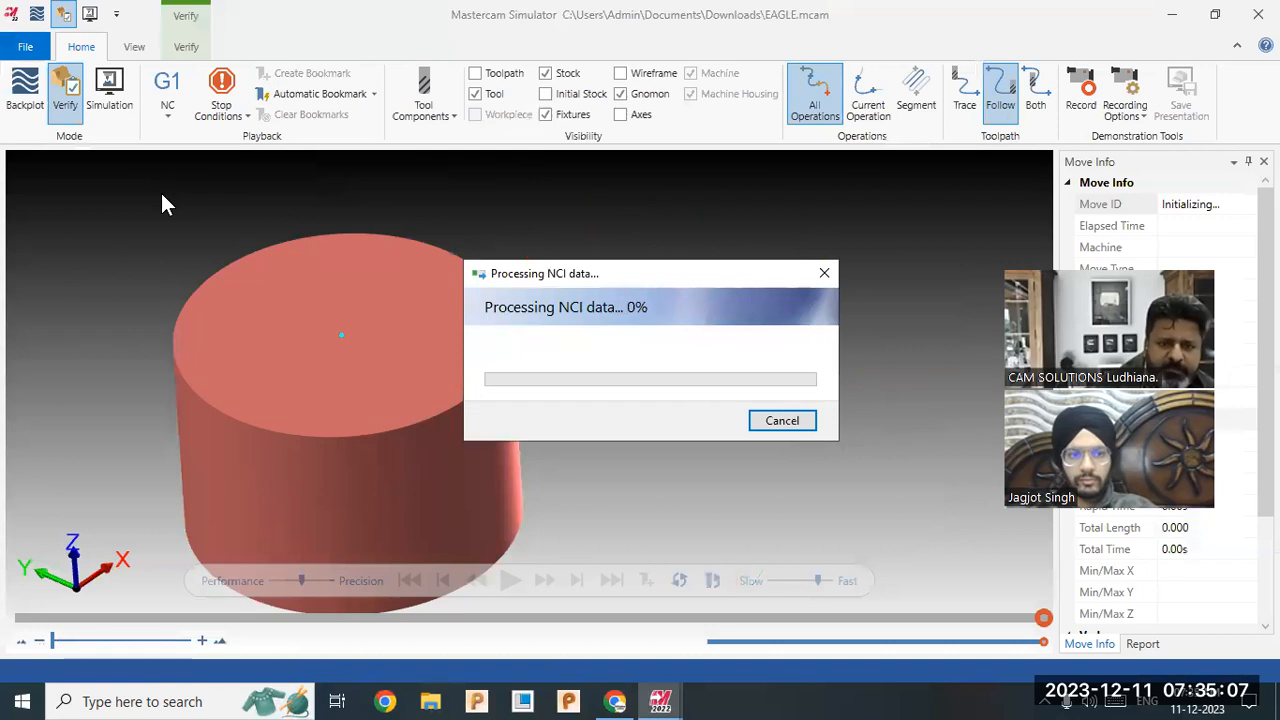
{"action": "left_click", "coordinate": [182, 49]}
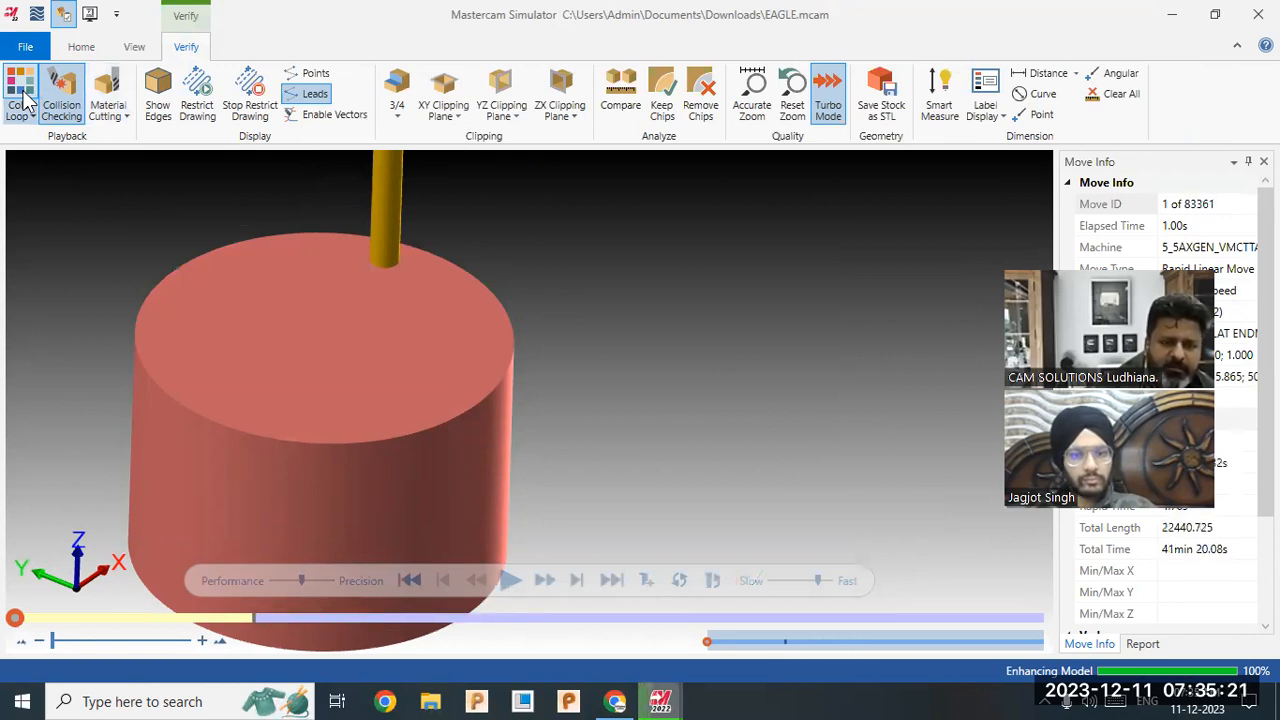
{"action": "left_click", "coordinate": [22, 98]}
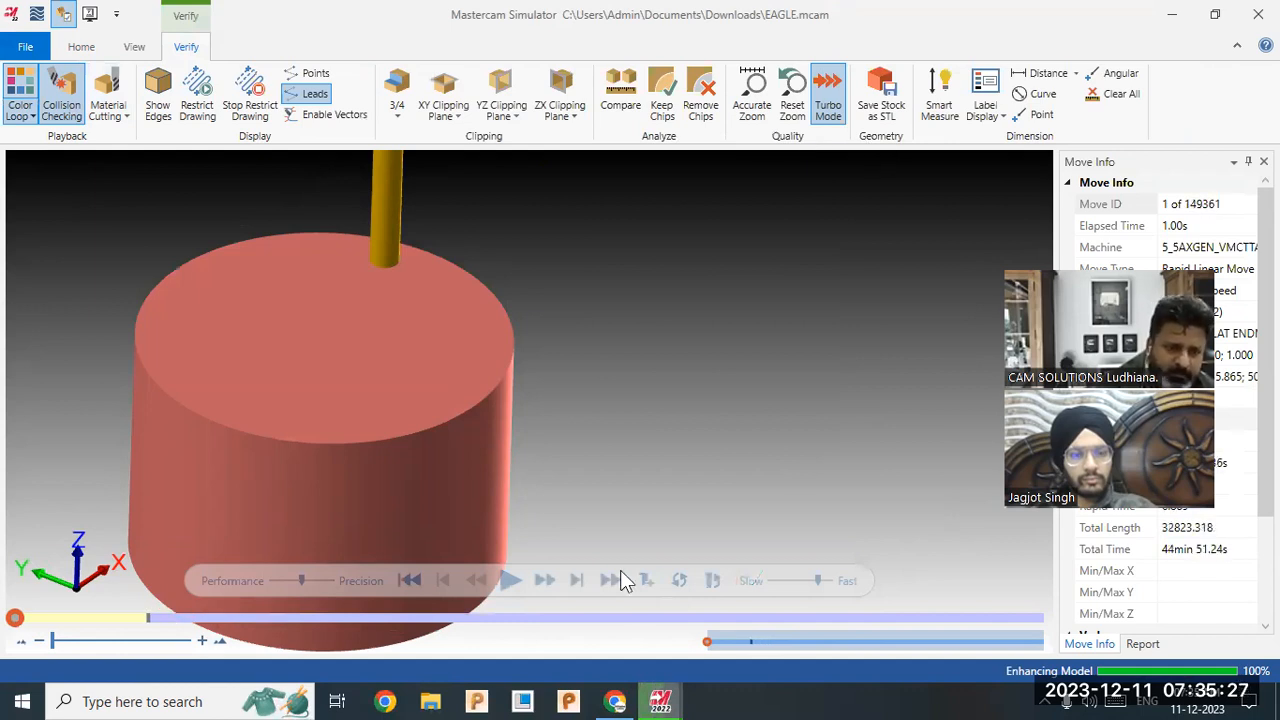
{"action": "left_click", "coordinate": [510, 583]}
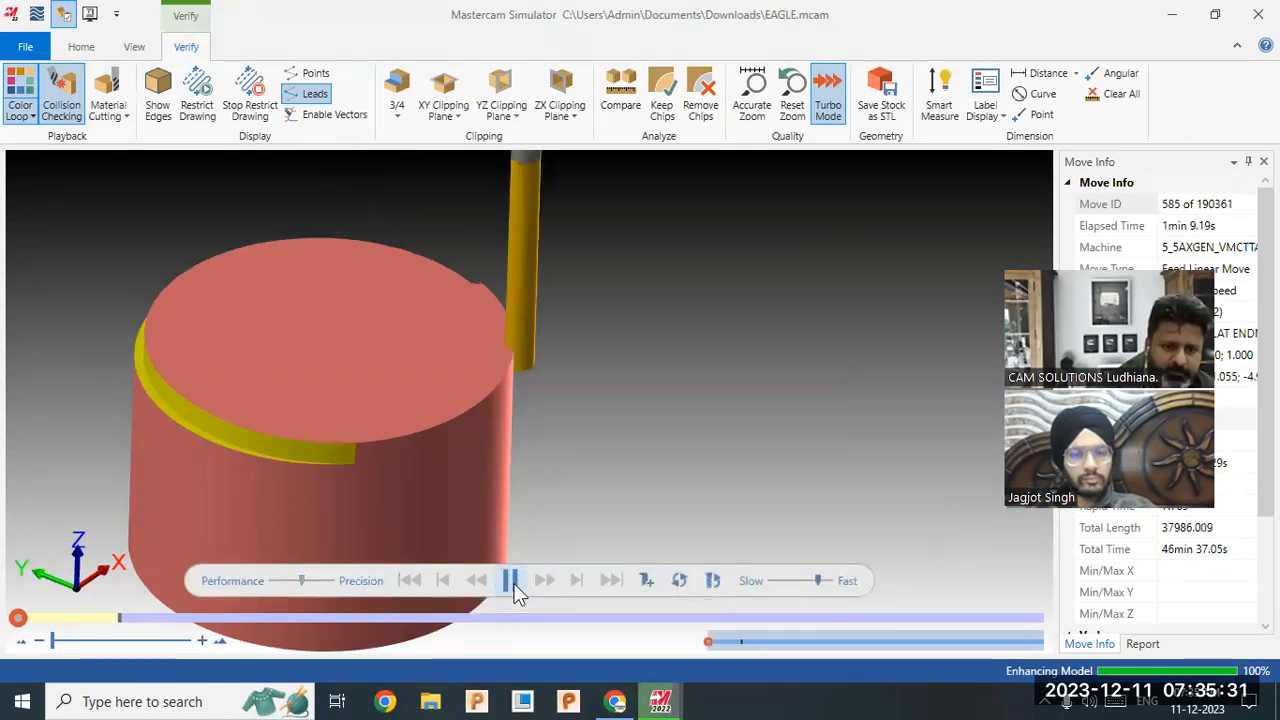
{"action": "left_click", "coordinate": [823, 580]}
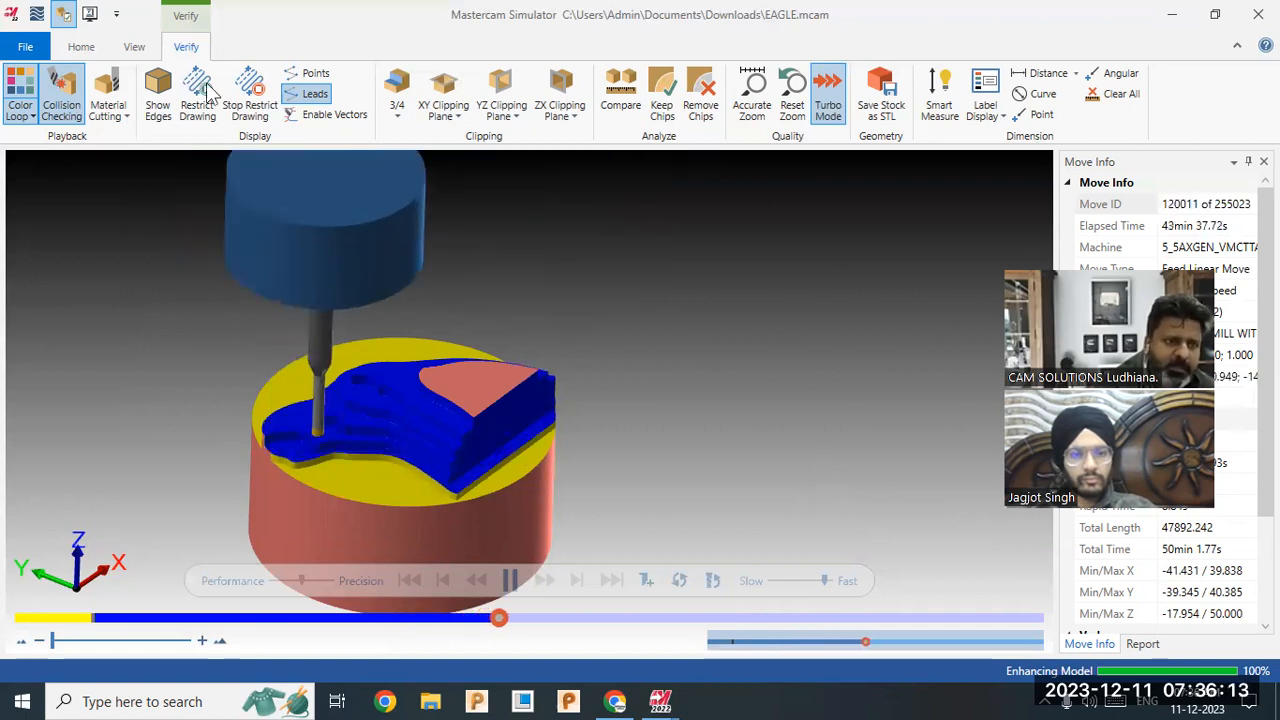
Display the workpiece in the running verification and make the stock translucent over it.
{"action": "left_click", "coordinate": [81, 47]}
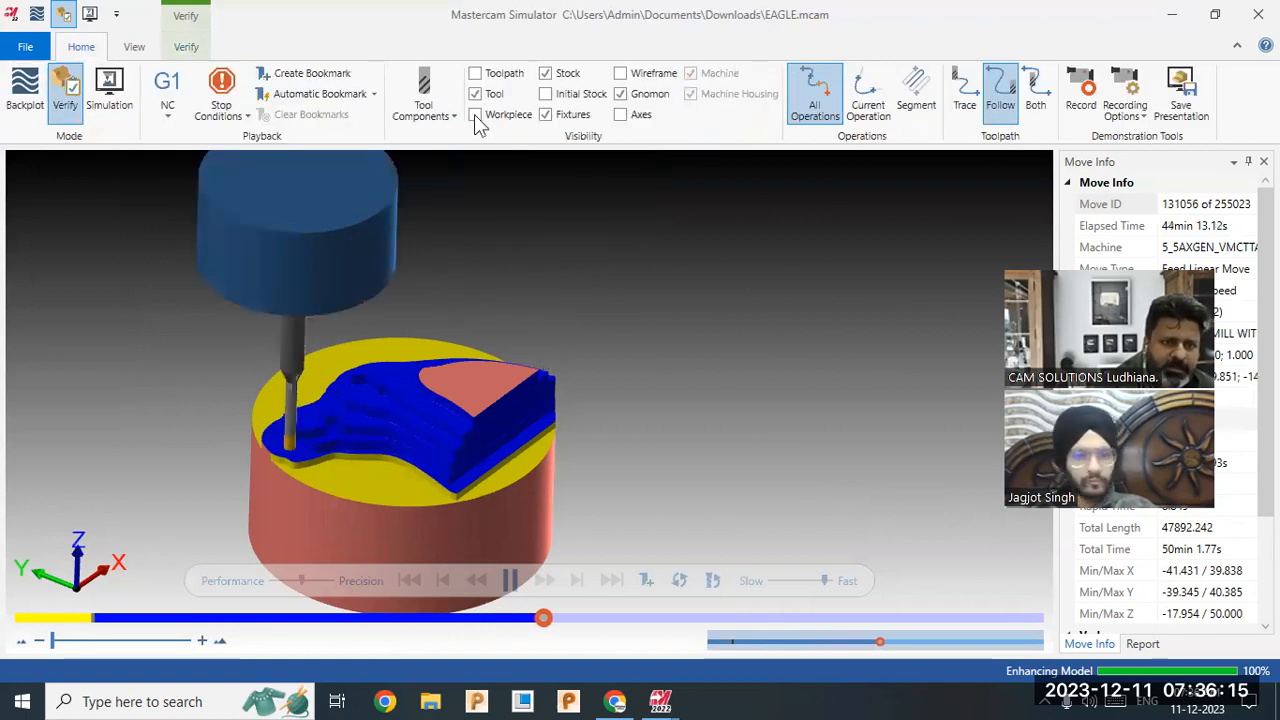
{"action": "left_click", "coordinate": [476, 115]}
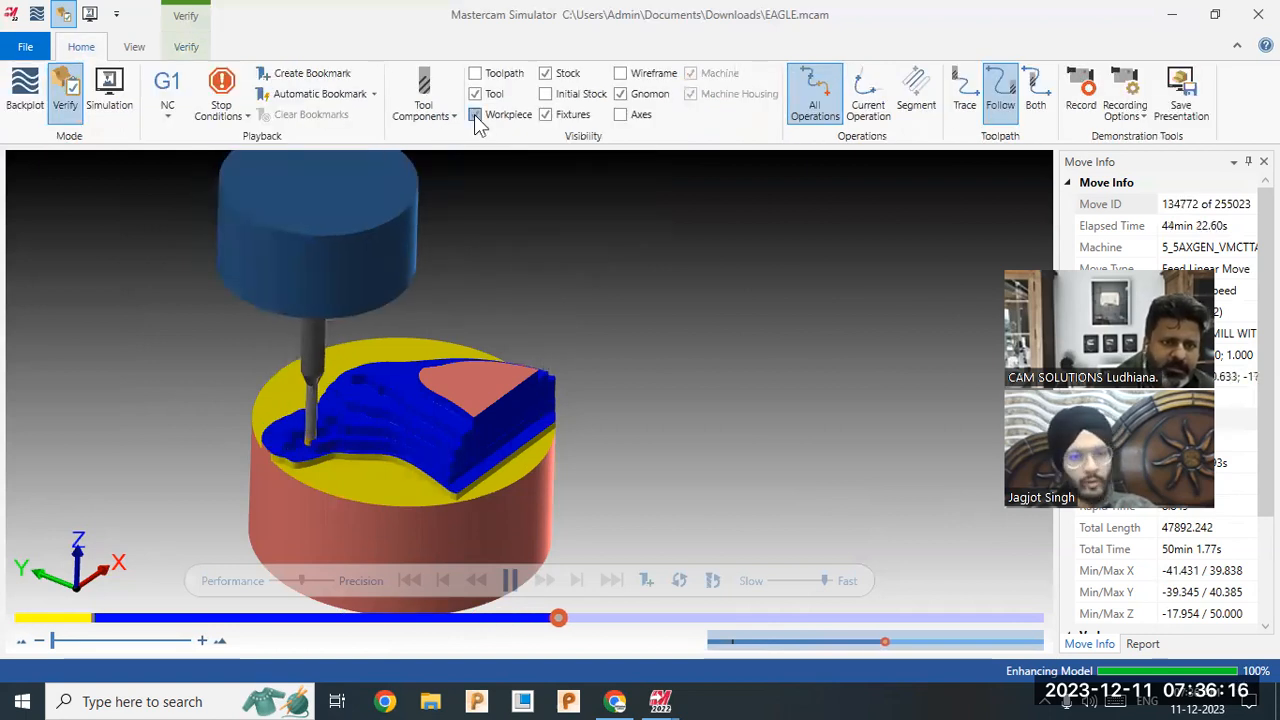
{"action": "left_click", "coordinate": [550, 76]}
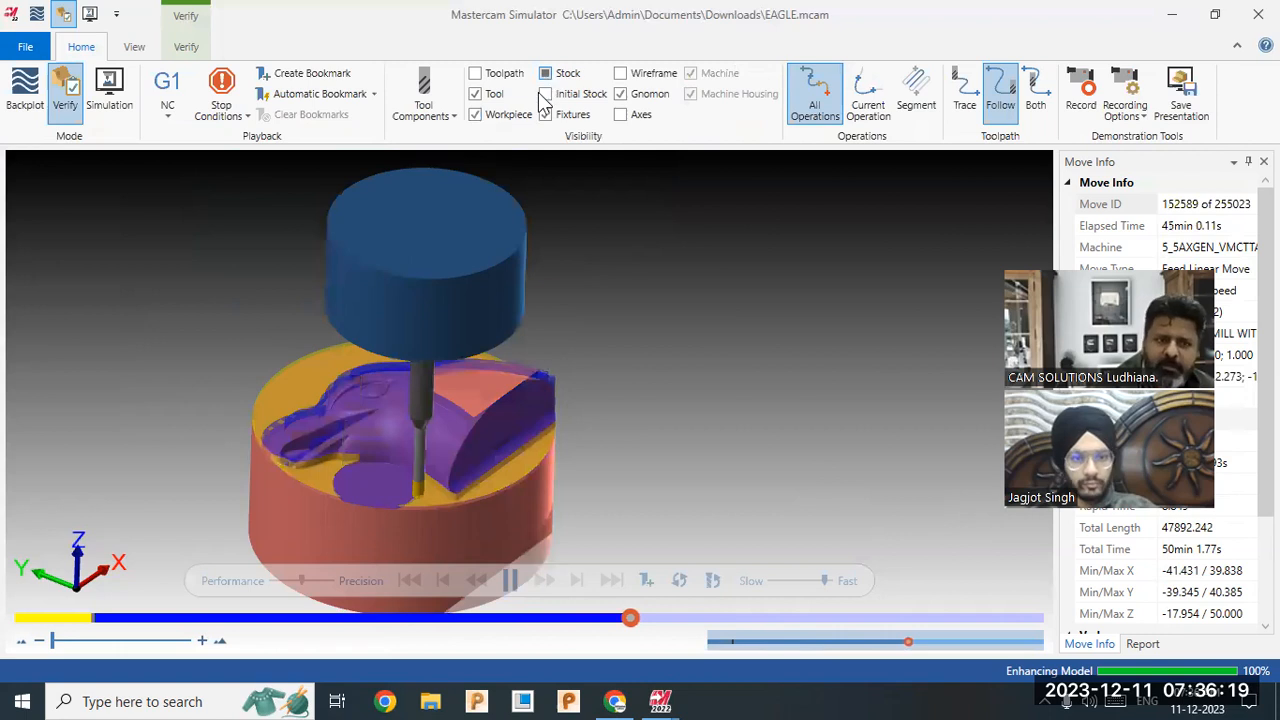
{"action": "left_click", "coordinate": [545, 114]}
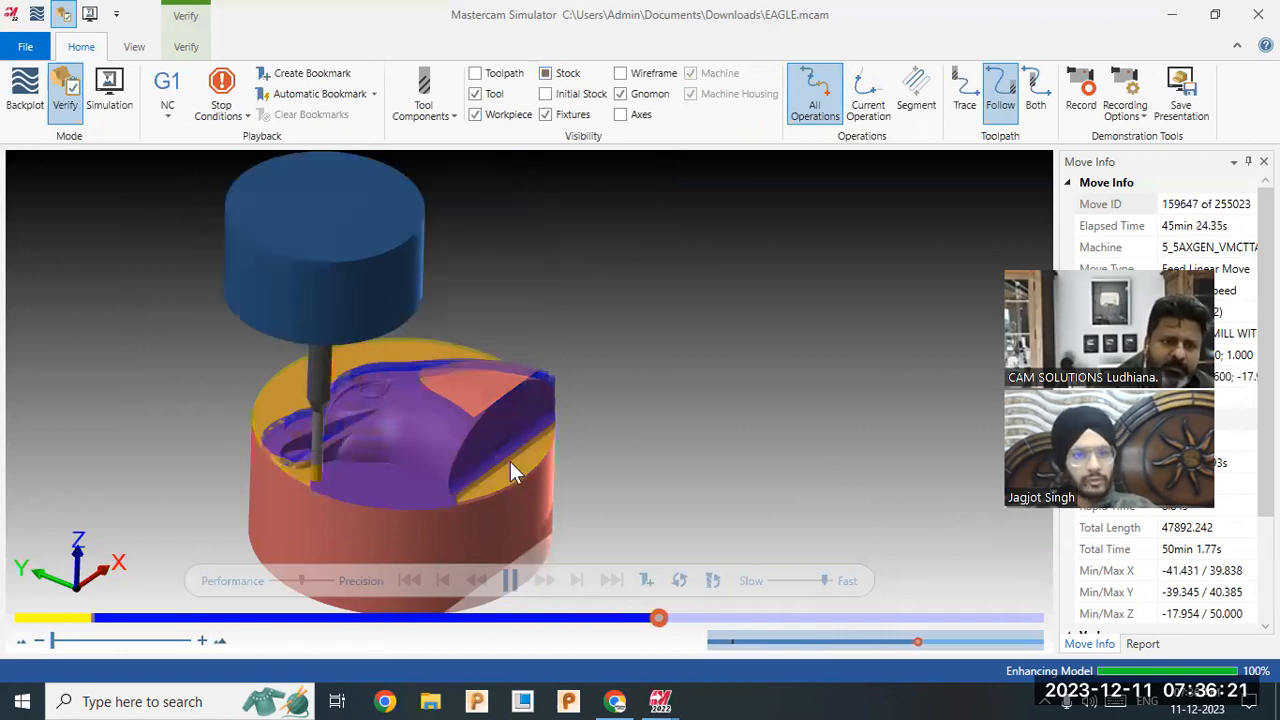
Compare the remaining stock with the finished eagle shape up close, toggling the stock's visibility and viewing from several angles.
{"action": "scroll", "coordinate": [523, 351], "scroll_direction": "up", "scroll_amount": 2}
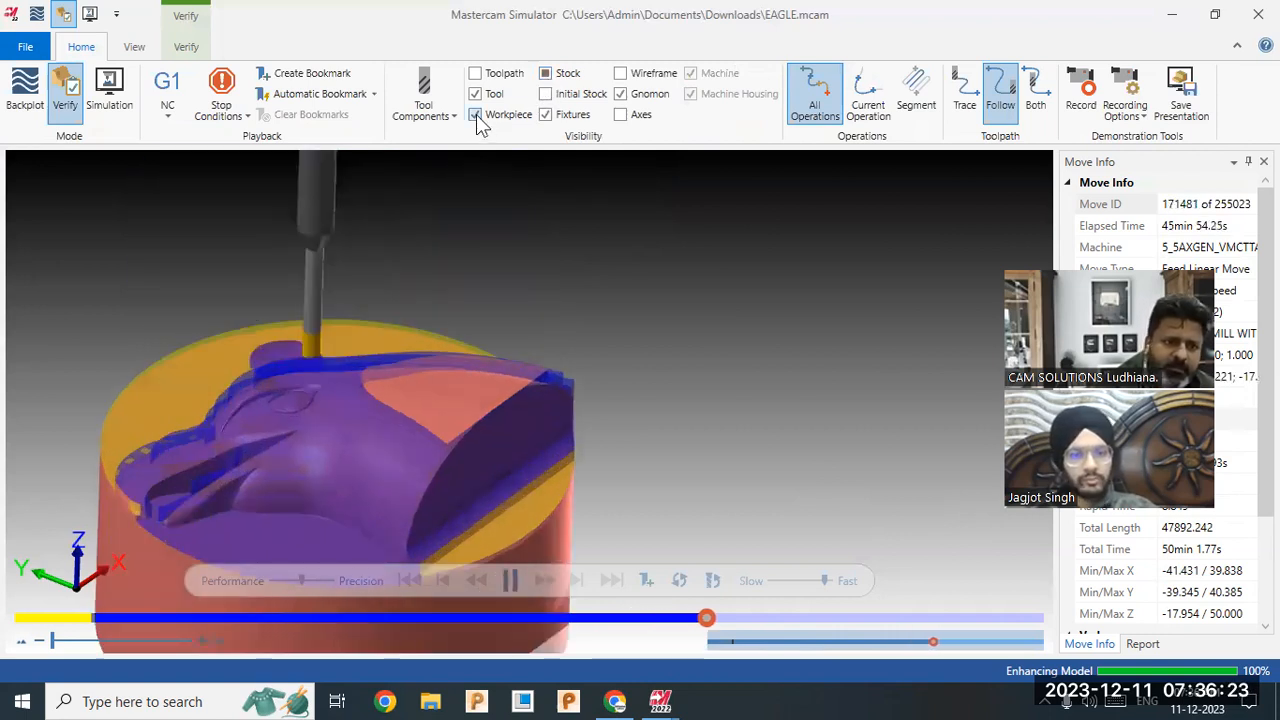
{"action": "left_click", "coordinate": [547, 76]}
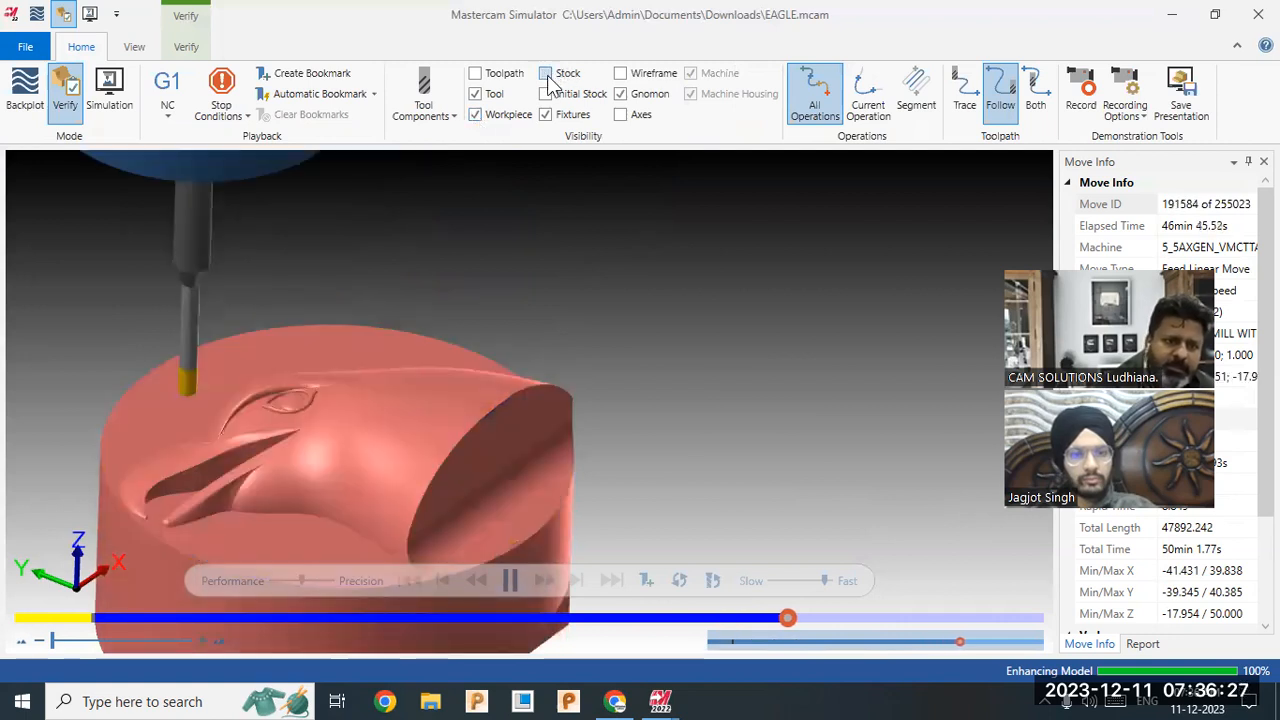
{"action": "left_click", "coordinate": [547, 76]}
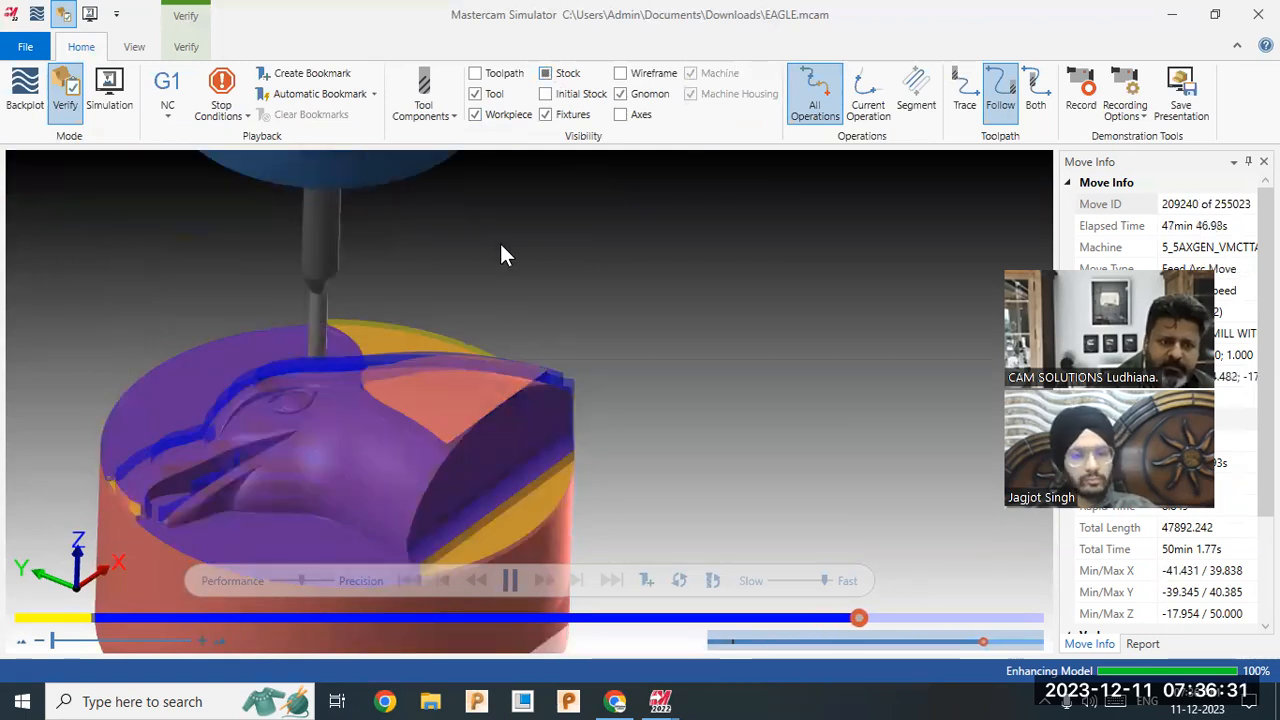
{"action": "scroll", "coordinate": [499, 241], "scroll_direction": "down", "scroll_amount": 2}
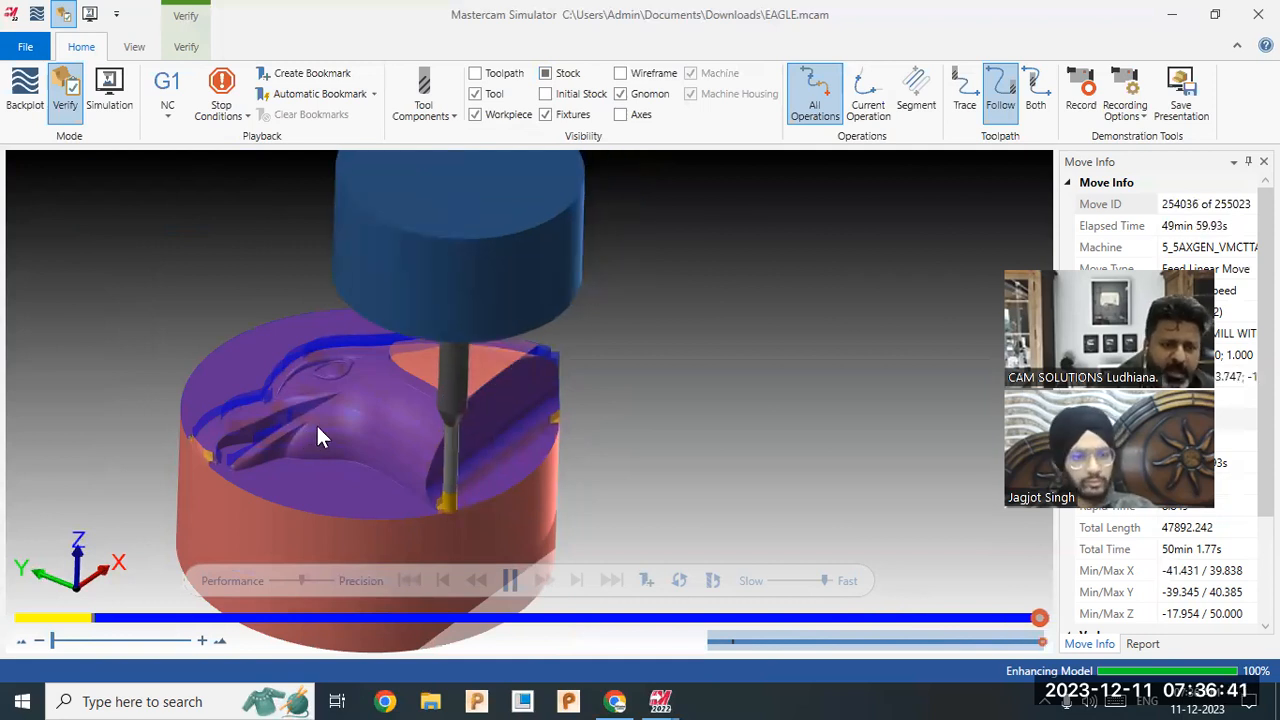
{"action": "middle_click_drag", "start_coordinate": [510, 427], "coordinate": [443, 391]}
{"action": "middle_click_drag", "start_coordinate": [549, 395], "coordinate": [515, 425]}
{"action": "left_click", "coordinate": [545, 74]}
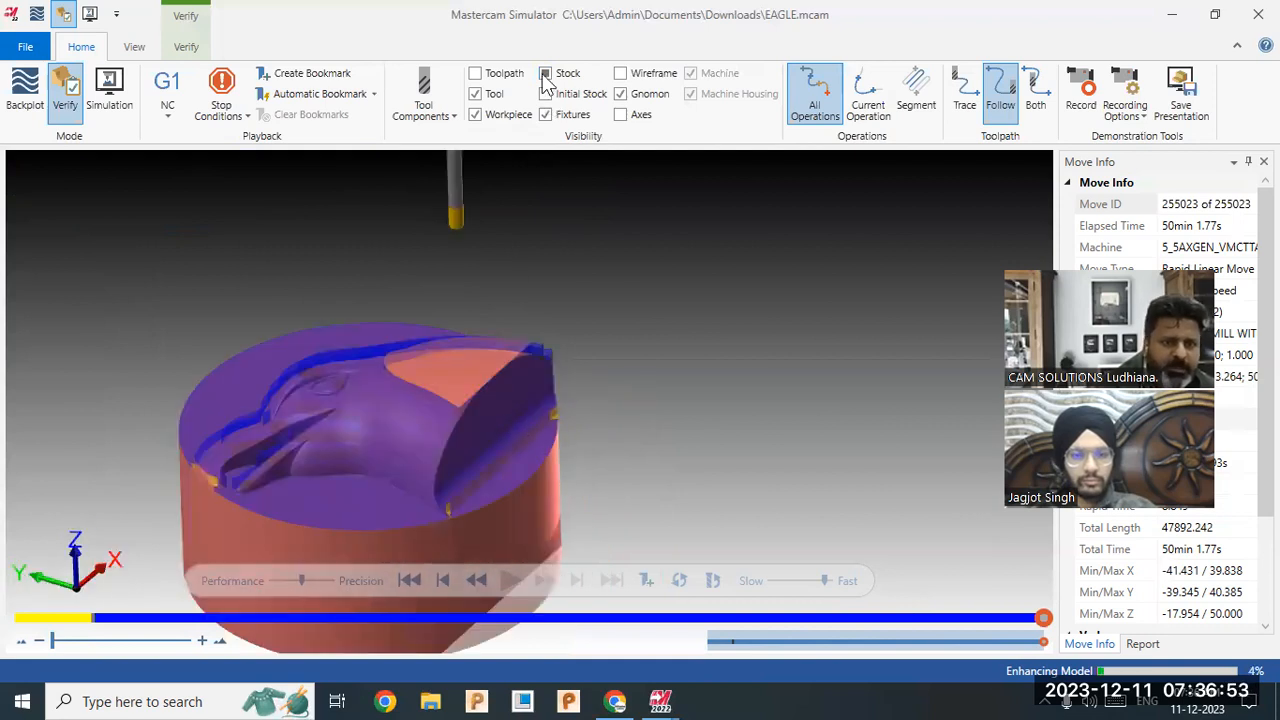
Make the stock opaque again in the verification and close the simulator.
{"action": "left_click", "coordinate": [545, 74]}
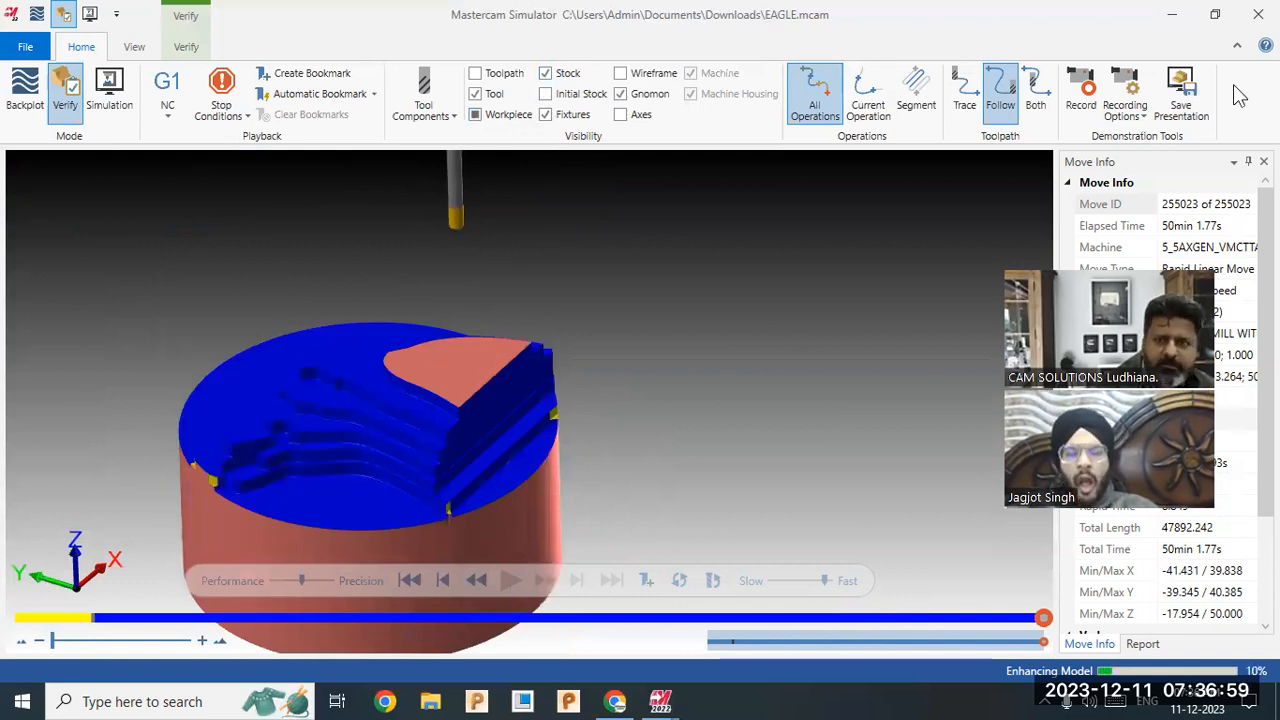
{"action": "left_click", "coordinate": [1258, 14]}
{"action": "middle_click_drag", "start_coordinate": [896, 334], "coordinate": [885, 311]}
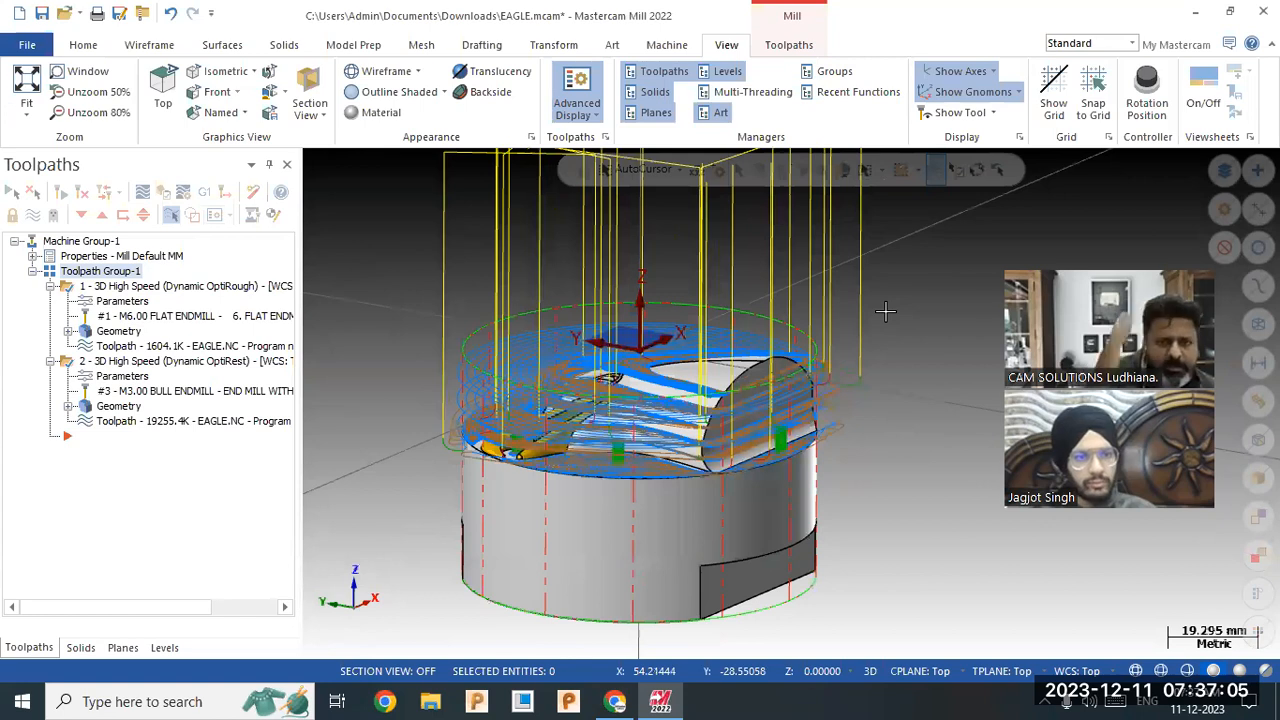
Start a 3D finishing Contour toolpath and select the entire eagle model as its drive geometry.
{"action": "left_click", "coordinate": [788, 47]}
{"action": "left_click", "coordinate": [587, 112]}
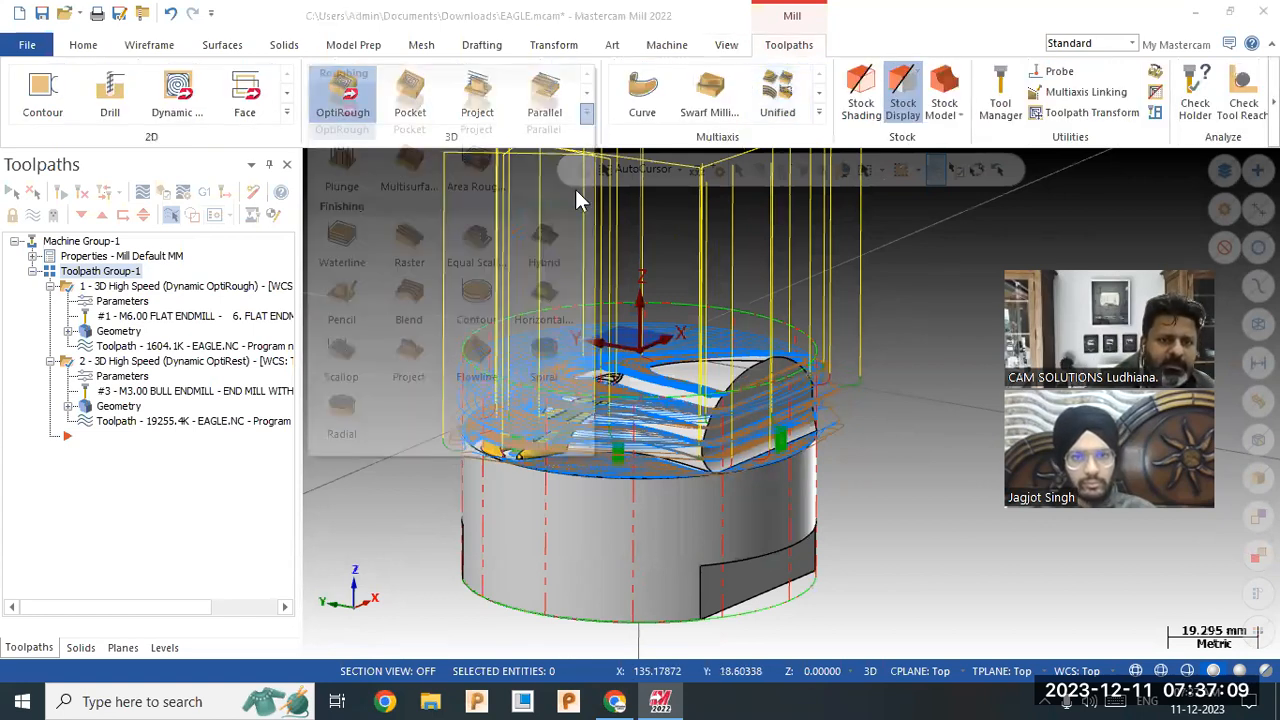
{"action": "left_click", "coordinate": [477, 295]}
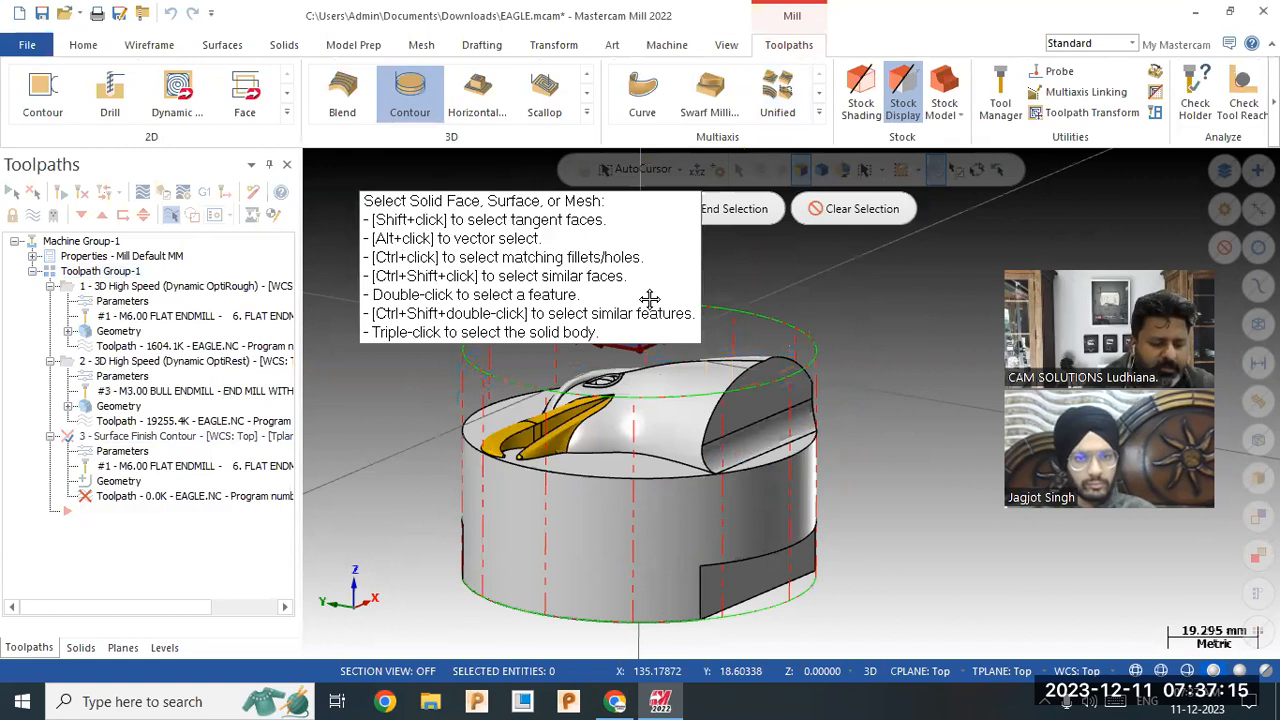
{"action": "key", "text": "ctrl+a"}
{"action": "left_click", "coordinate": [749, 209]}
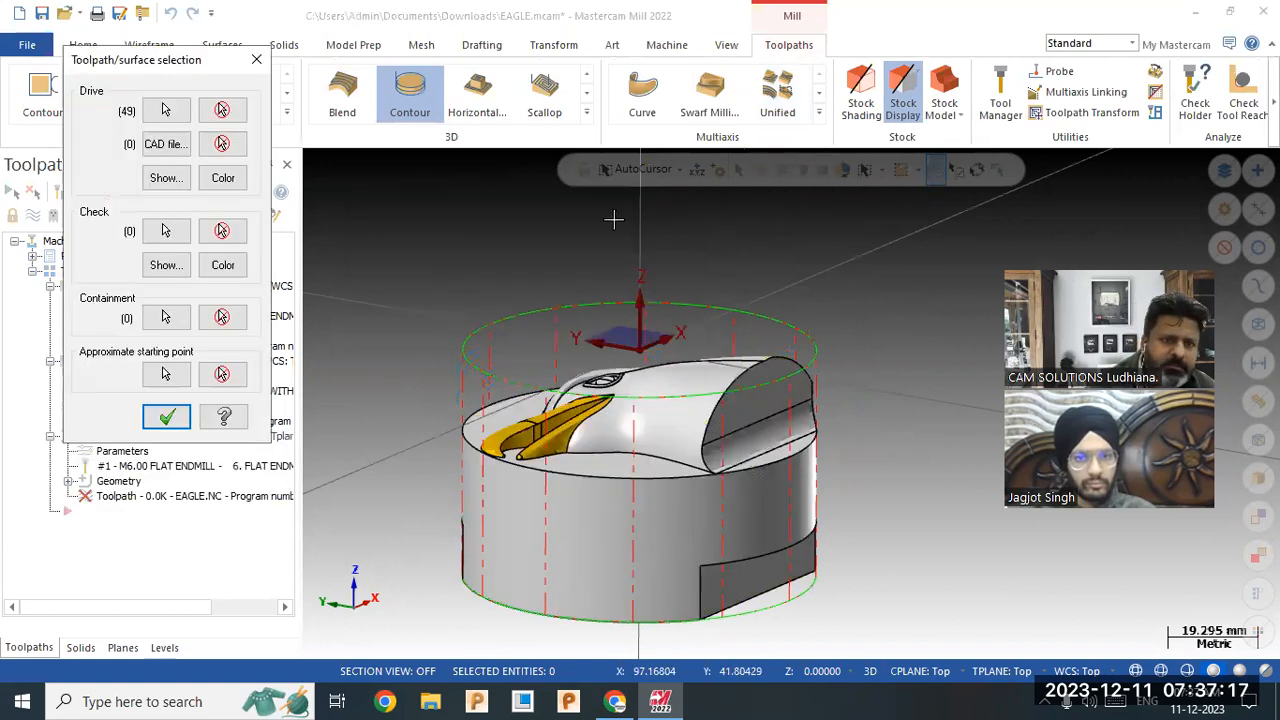
Chain the upper circle around the eagle as the containment boundary and accept the toolpath geometry selection.
{"action": "left_click", "coordinate": [165, 317]}
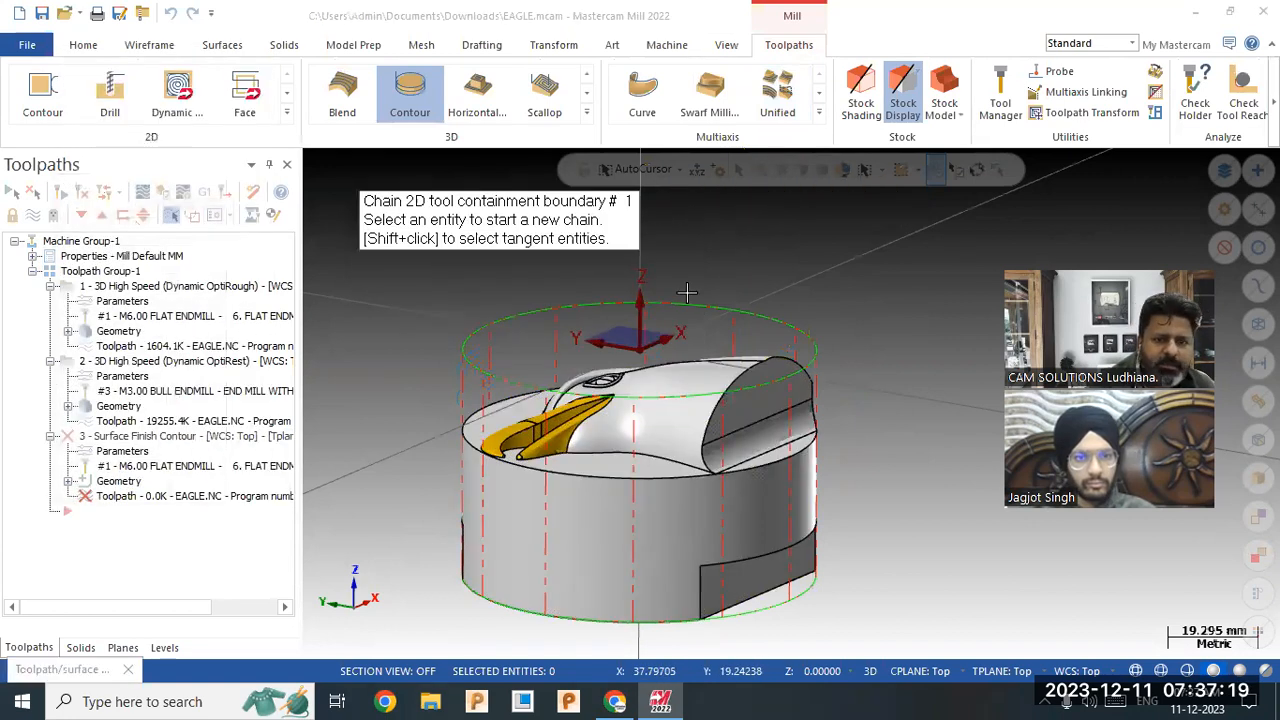
{"action": "left_click", "coordinate": [687, 301]}
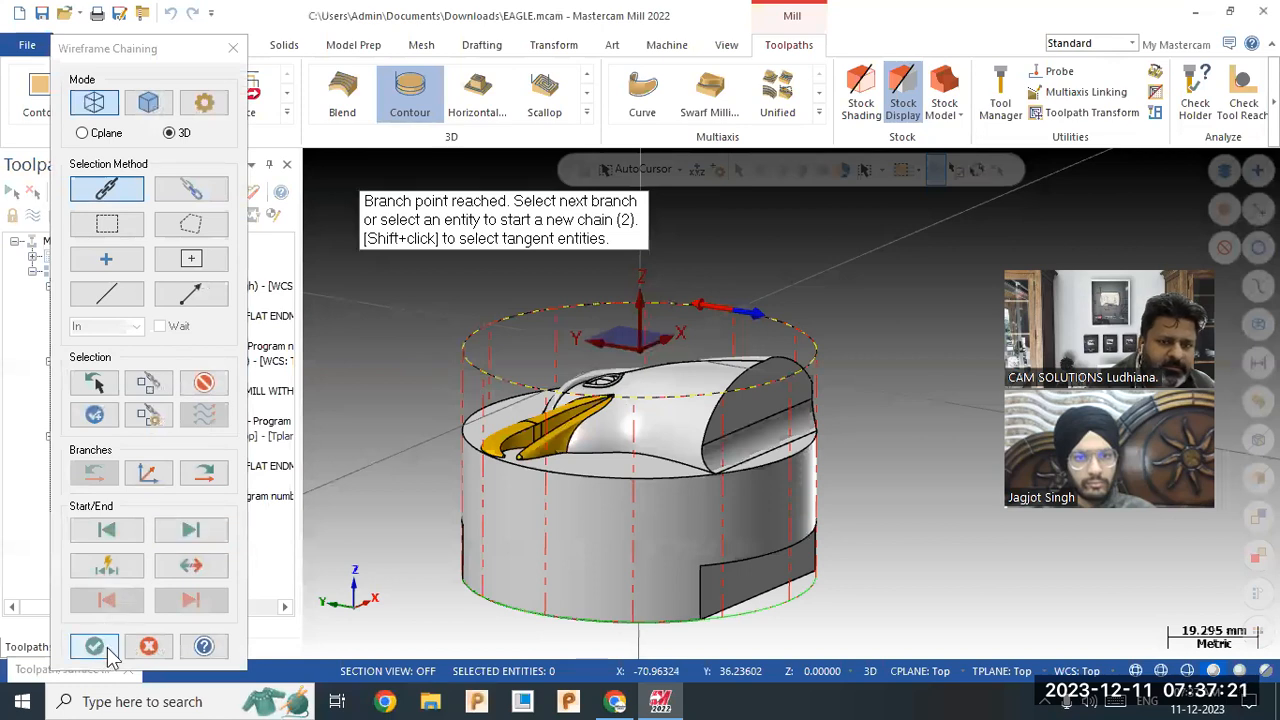
{"action": "left_click", "coordinate": [110, 650]}
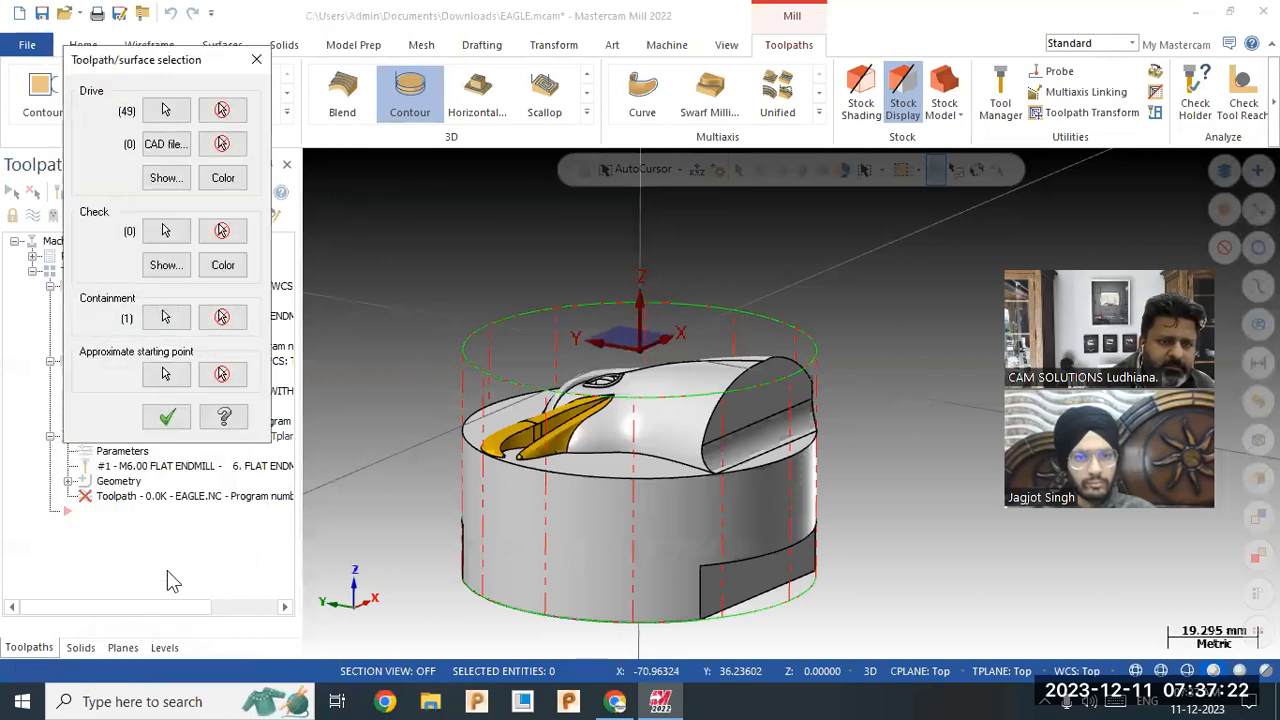
{"action": "left_click", "coordinate": [166, 418]}
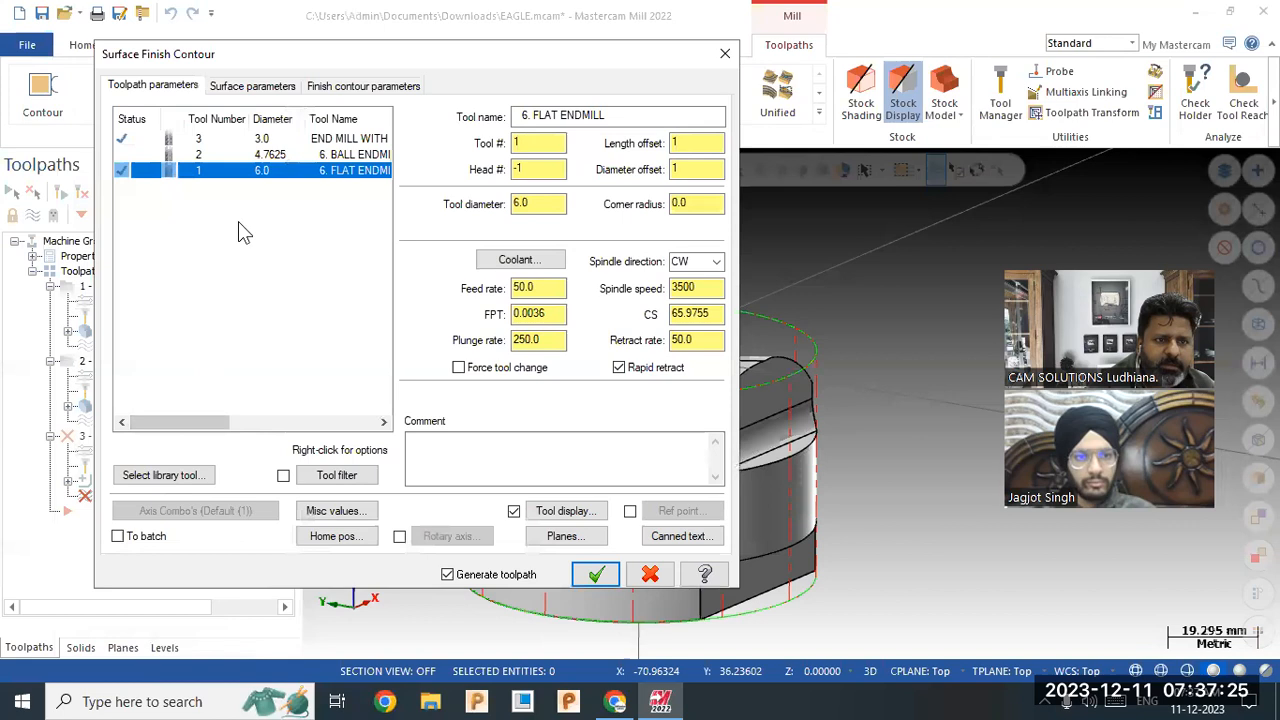
Pick the BALL-NOSE END MILL - 3 from the Mill_mm tool library for the Surface Finish Contour toolpath.
{"action": "left_click", "coordinate": [288, 156]}
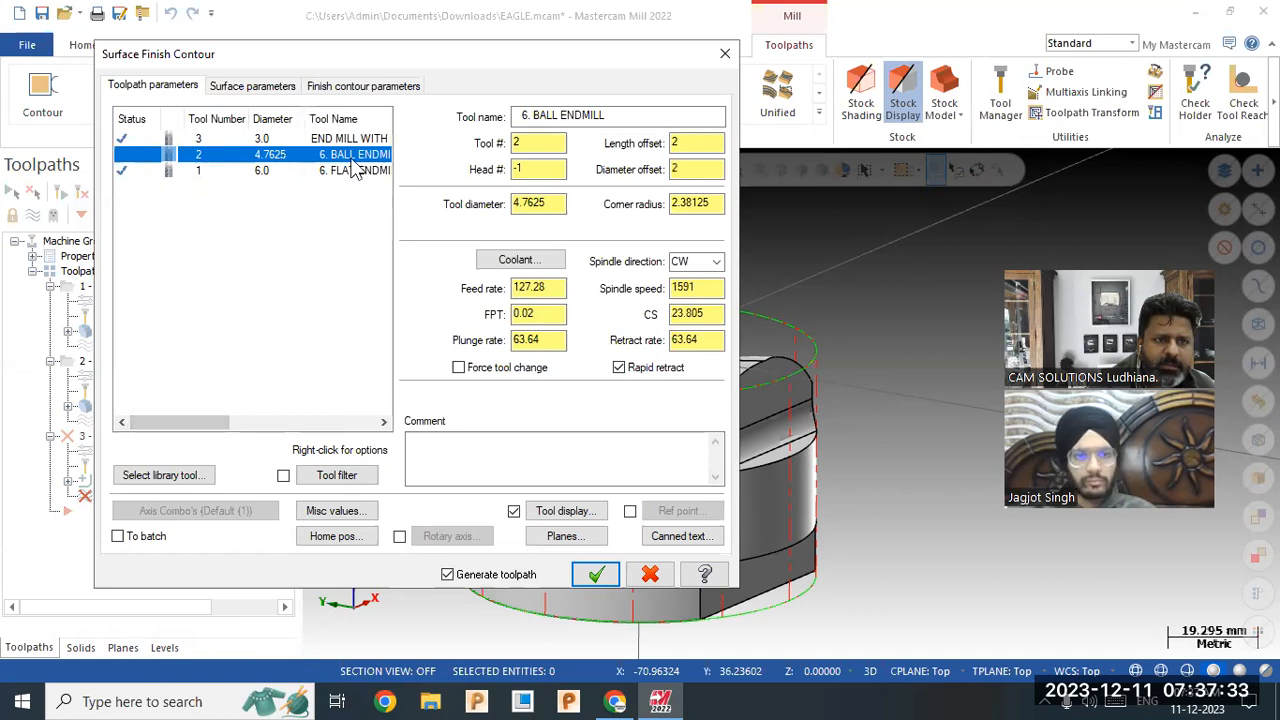
{"action": "left_click", "coordinate": [168, 475]}
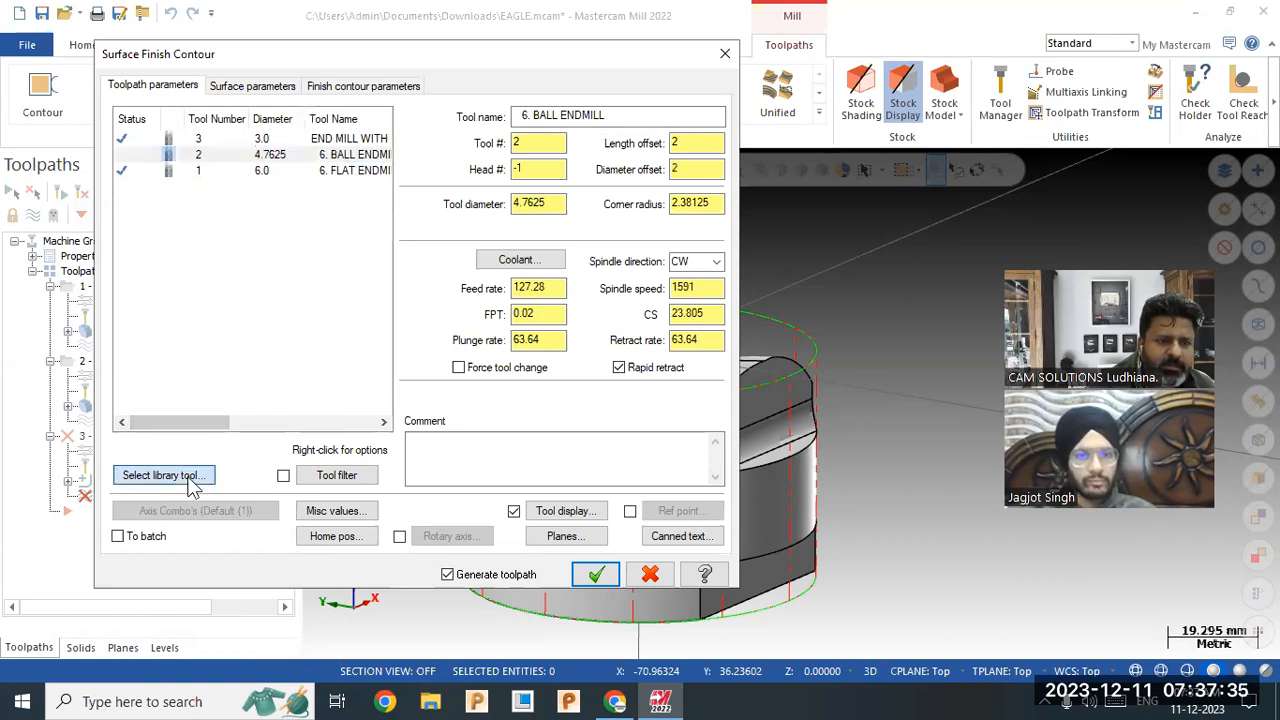
{"action": "left_click", "coordinate": [537, 272]}
{"action": "left_click", "coordinate": [533, 257]}
{"action": "left_click", "coordinate": [530, 241]}
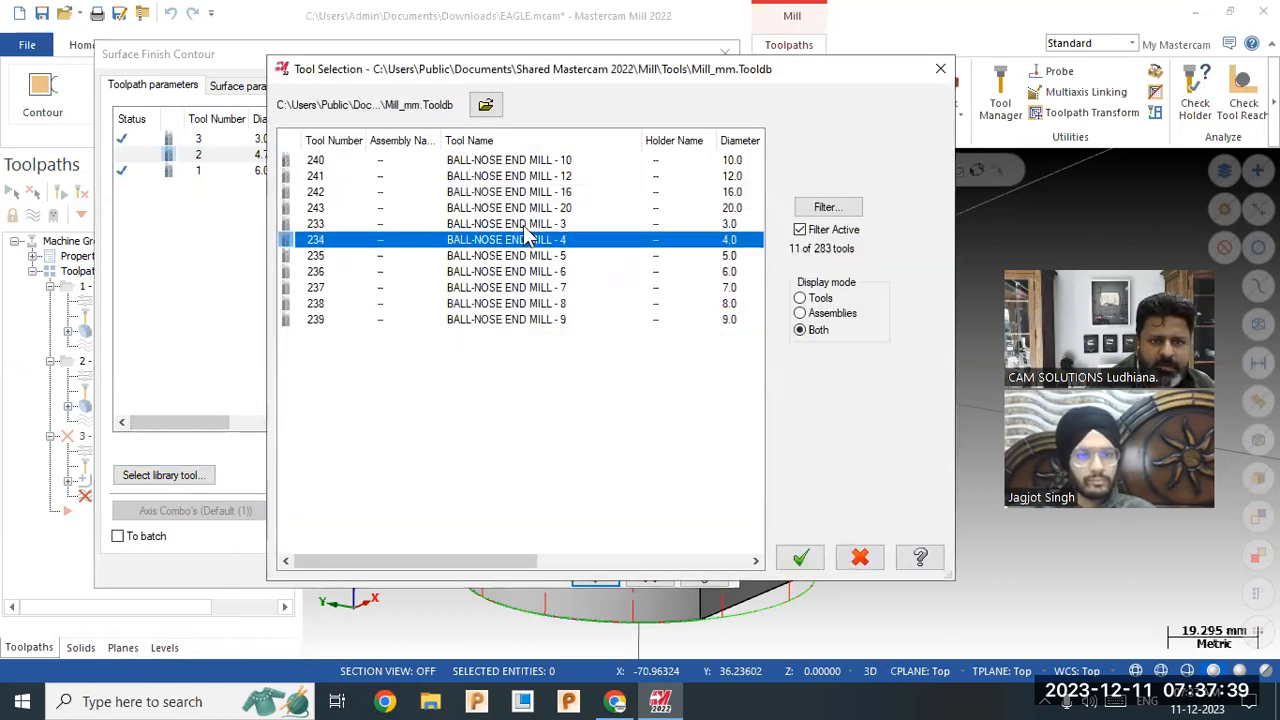
{"action": "left_click", "coordinate": [527, 224]}
{"action": "left_click", "coordinate": [800, 557]}
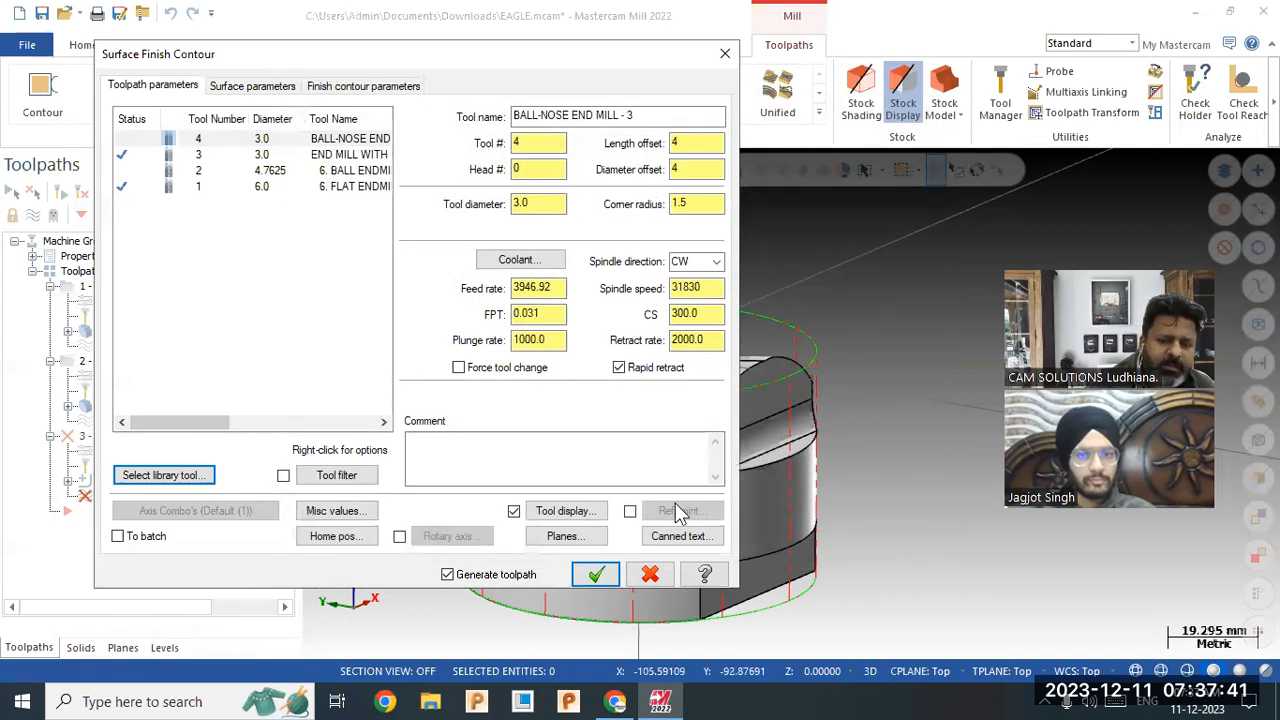
Review the surface parameters, then set the finish contour transition to High speed and enable Helix.
{"action": "left_click", "coordinate": [246, 88]}
{"action": "left_click", "coordinate": [318, 90]}
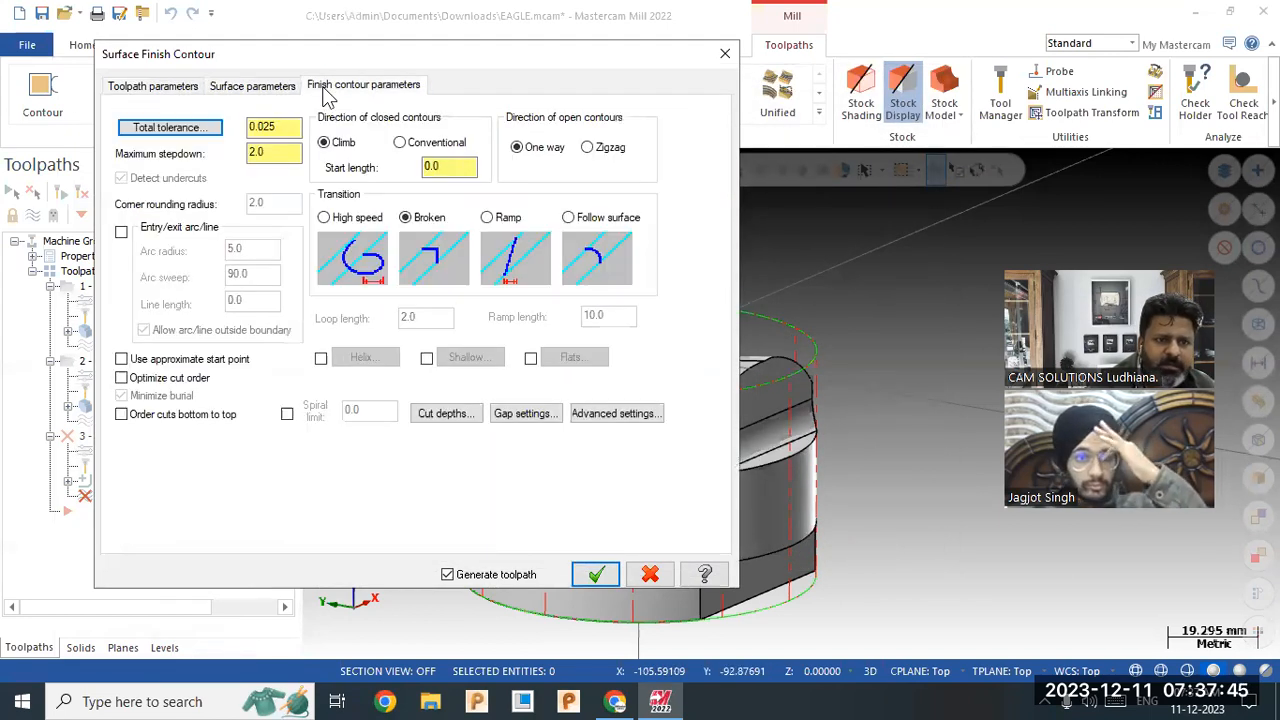
{"action": "left_click", "coordinate": [263, 88]}
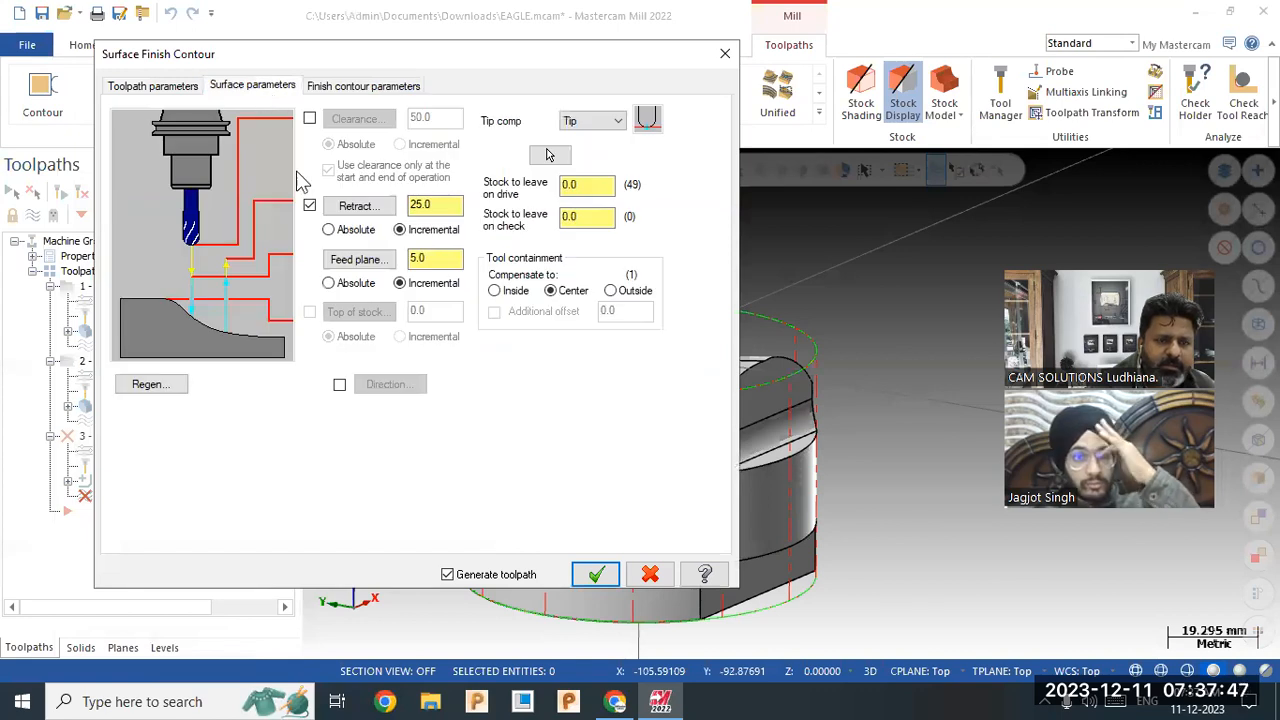
{"action": "left_click", "coordinate": [355, 88]}
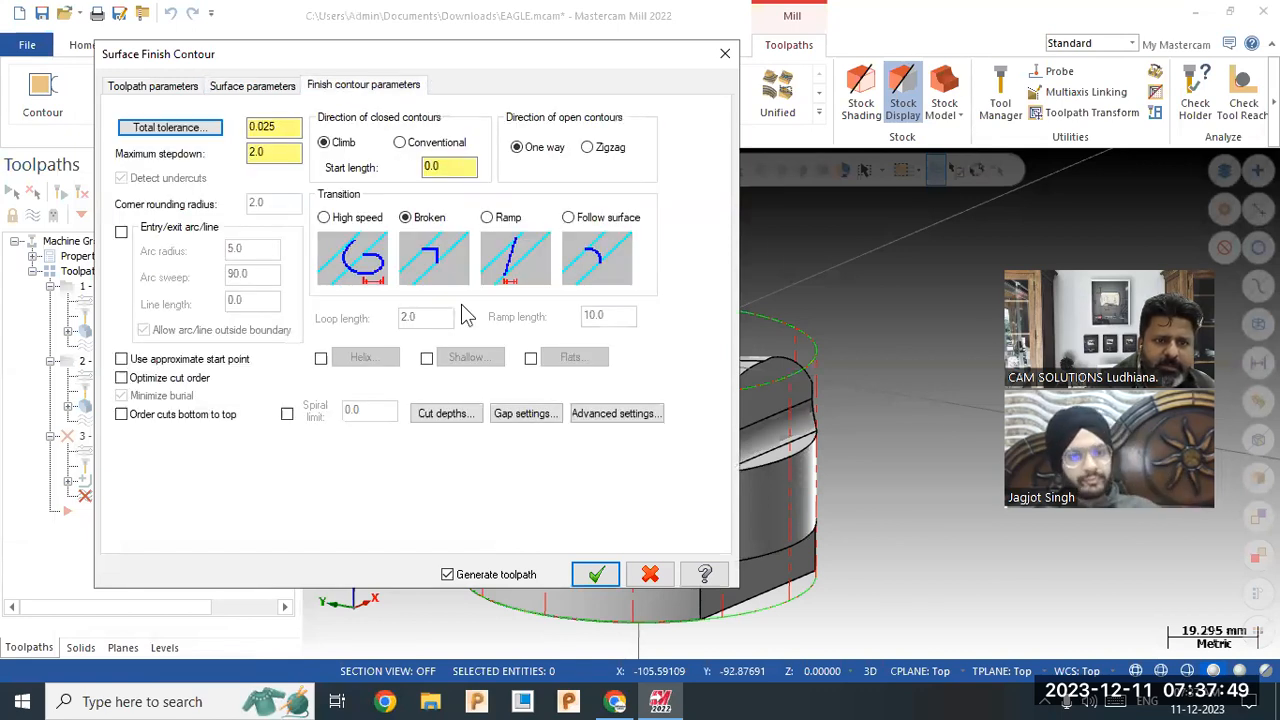
{"action": "left_click", "coordinate": [324, 219]}
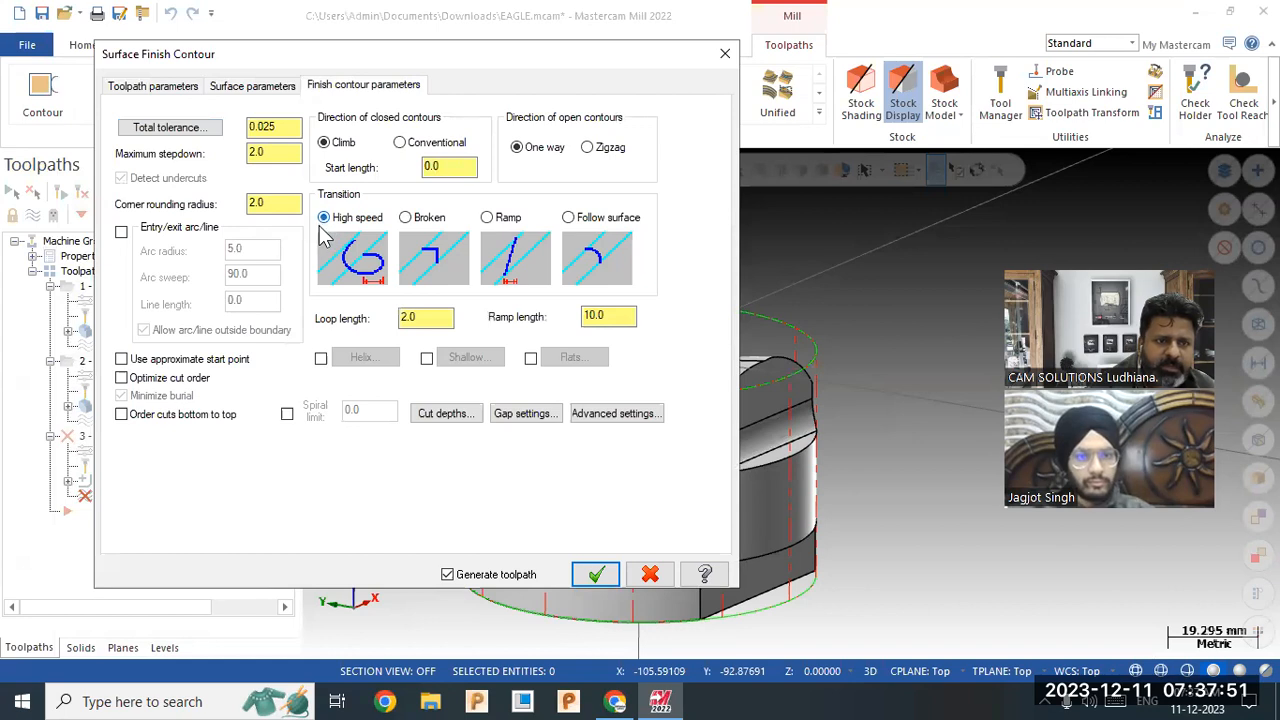
{"action": "left_click", "coordinate": [320, 358]}
Set the maximum stepdown to 0.5, enable Optimize cut order, and generate and inspect the finish contour toolpath.
{"action": "double_click", "coordinate": [273, 153]}
{"action": "key", "text": "BackSpace"}
{"action": "type", "text": "5"}
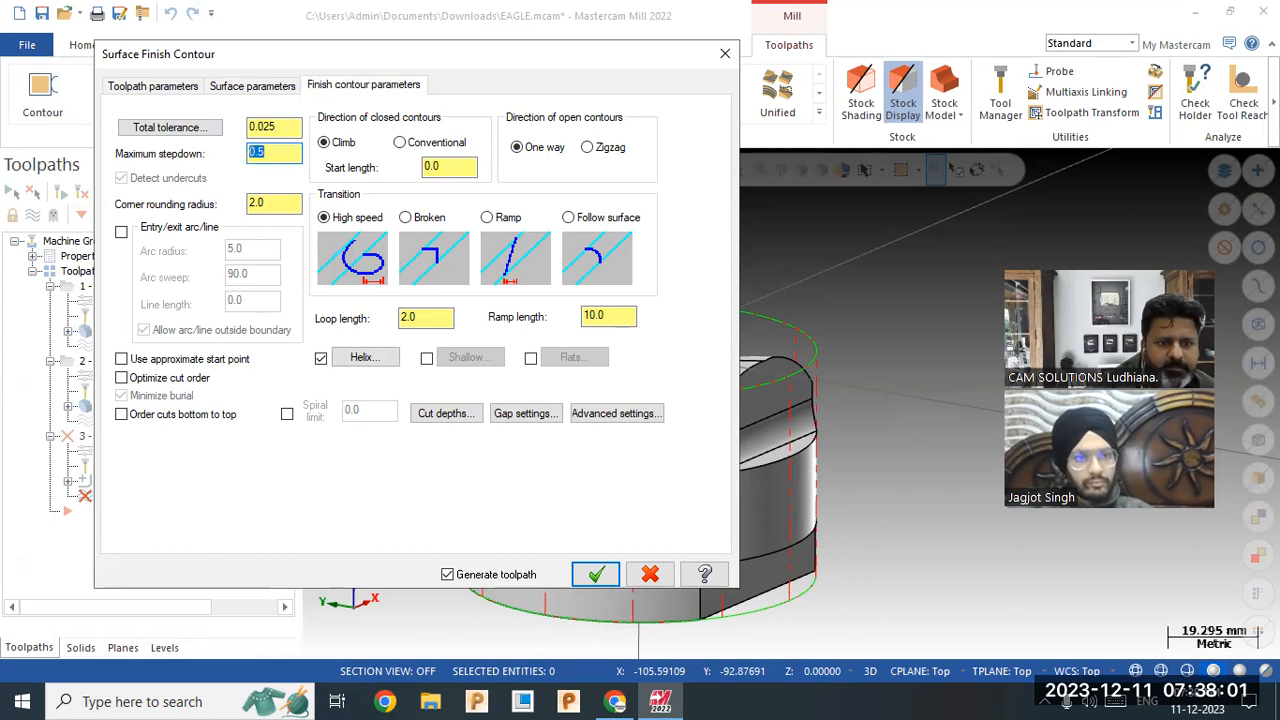
{"action": "left_click", "coordinate": [186, 380]}
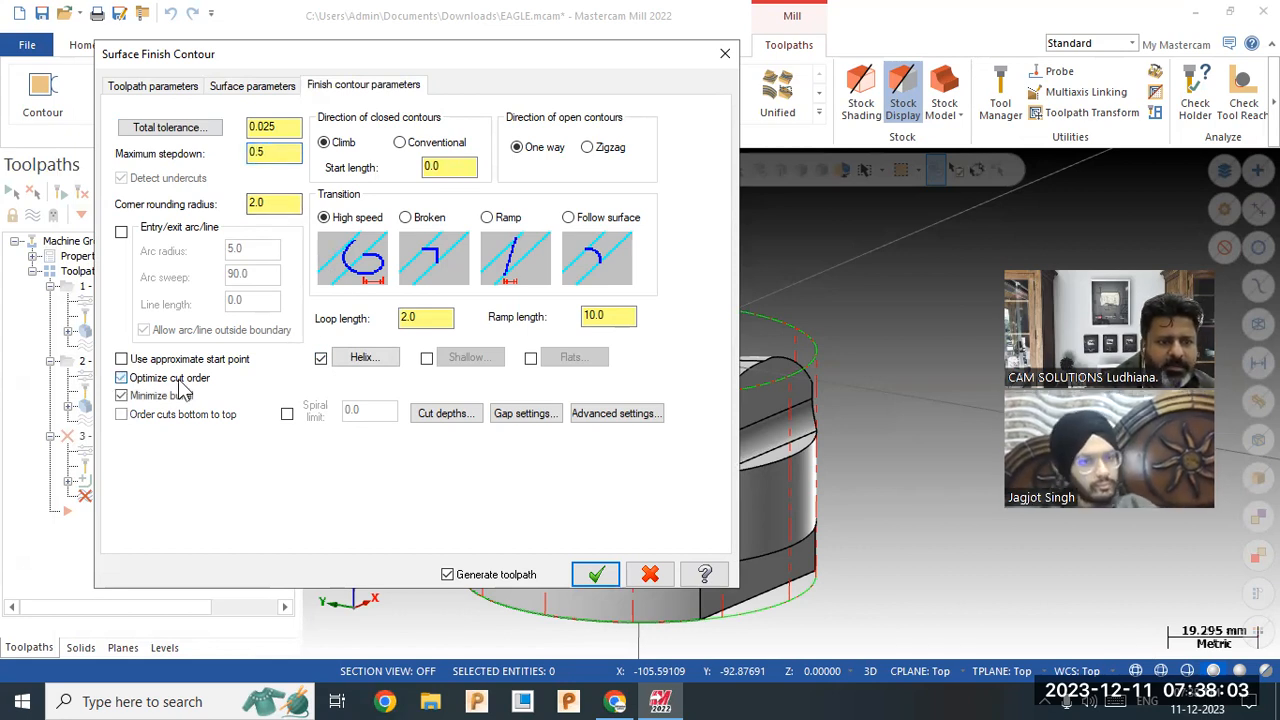
{"action": "left_click", "coordinate": [592, 577]}
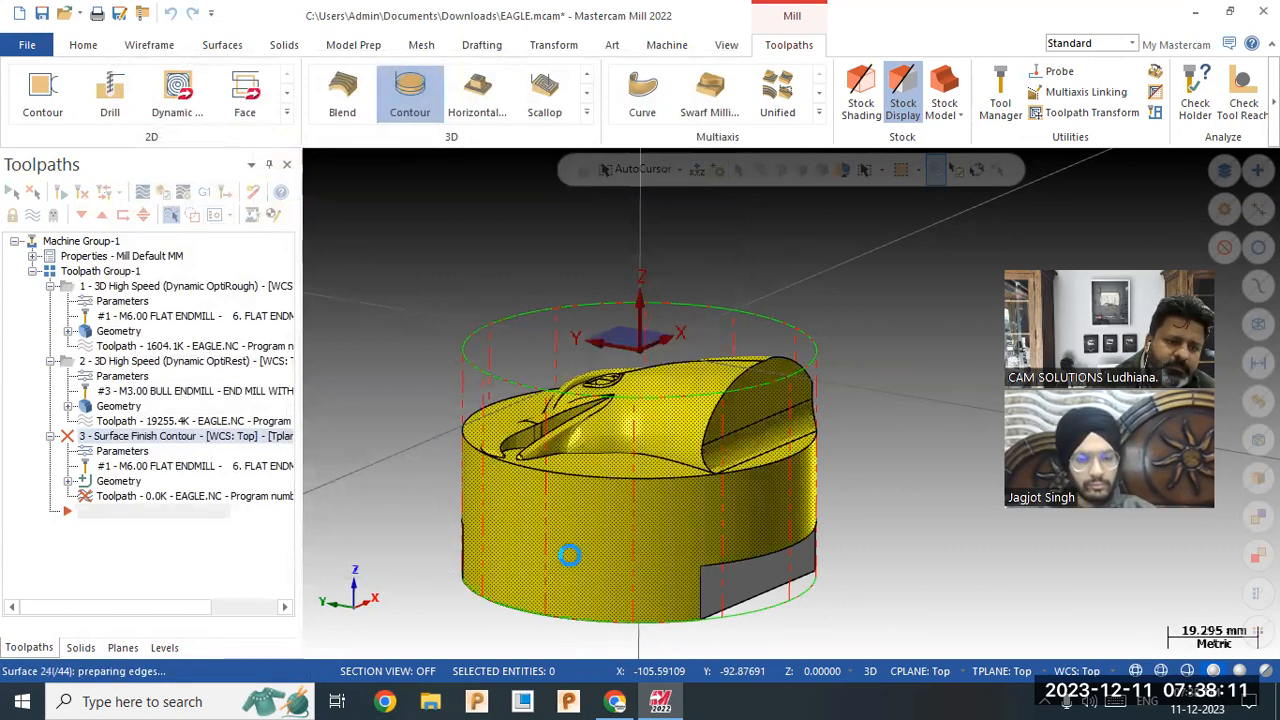
{"action": "middle_click_drag", "start_coordinate": [596, 404], "coordinate": [608, 434]}
{"action": "scroll", "coordinate": [615, 420], "scroll_direction": "up", "scroll_amount": 2}
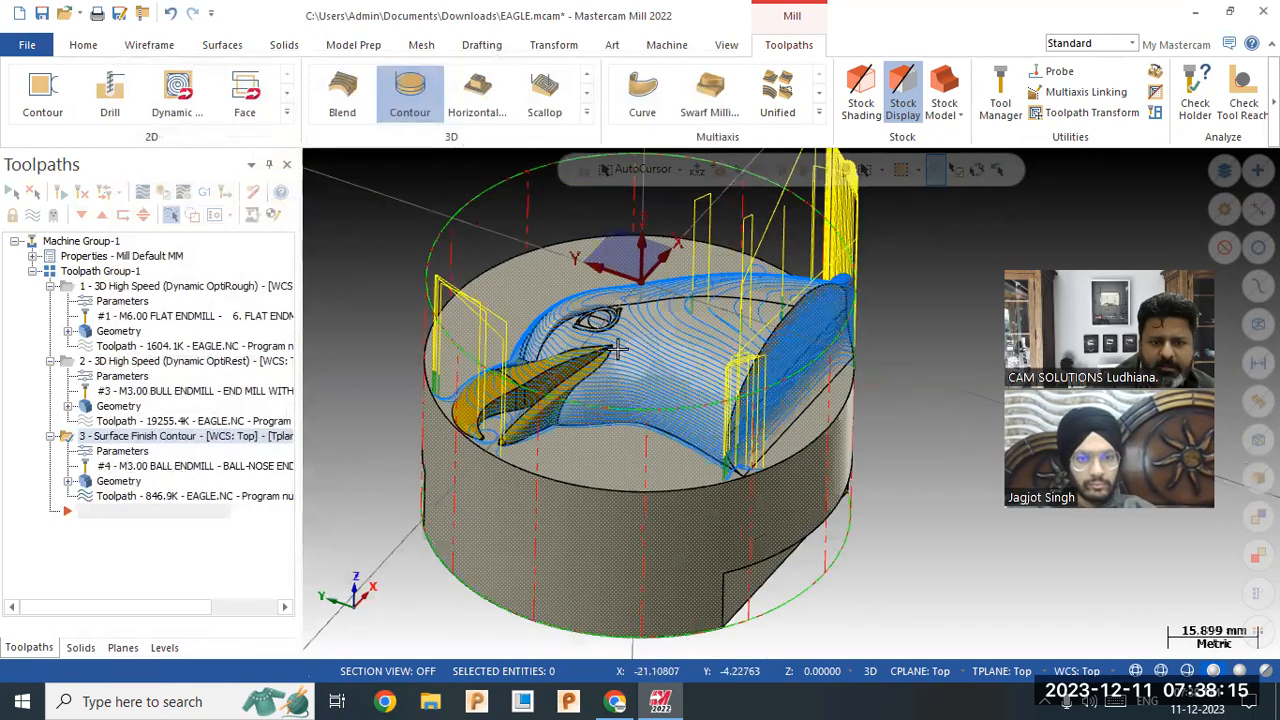
{"action": "middle_click_drag", "start_coordinate": [635, 380], "coordinate": [621, 346]}
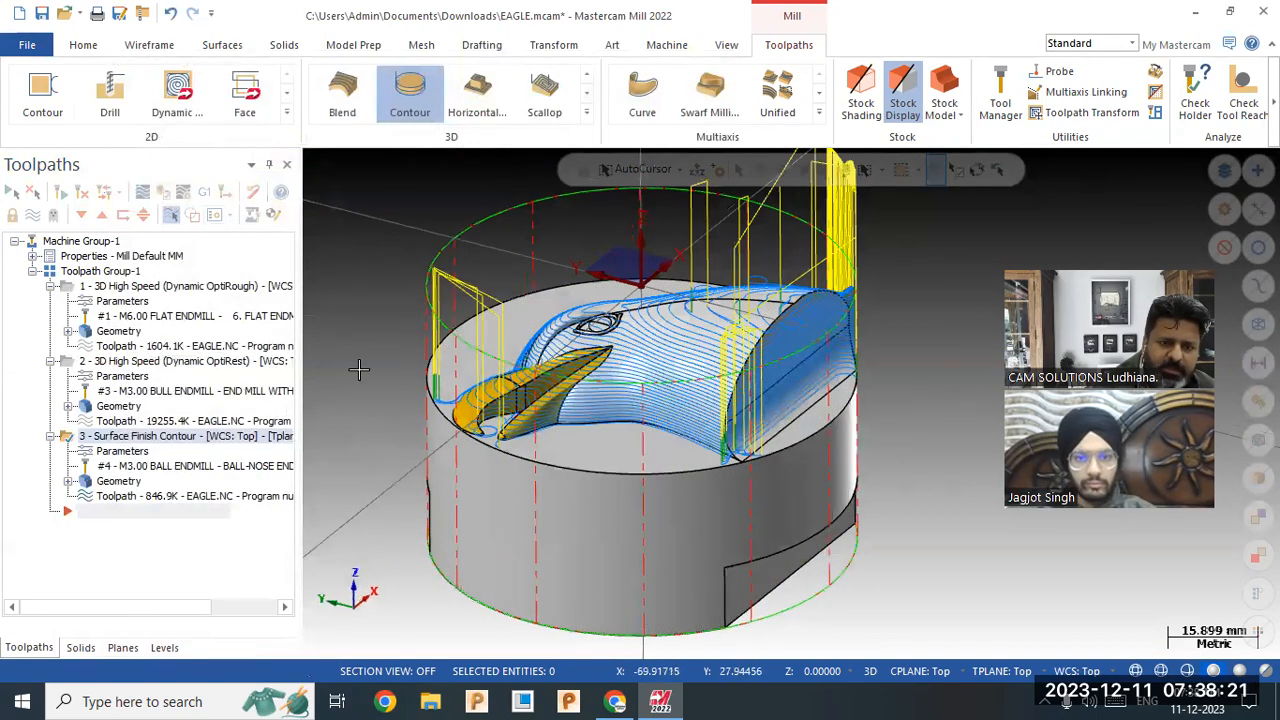
{"action": "middle_click_drag", "start_coordinate": [383, 352], "coordinate": [366, 328]}
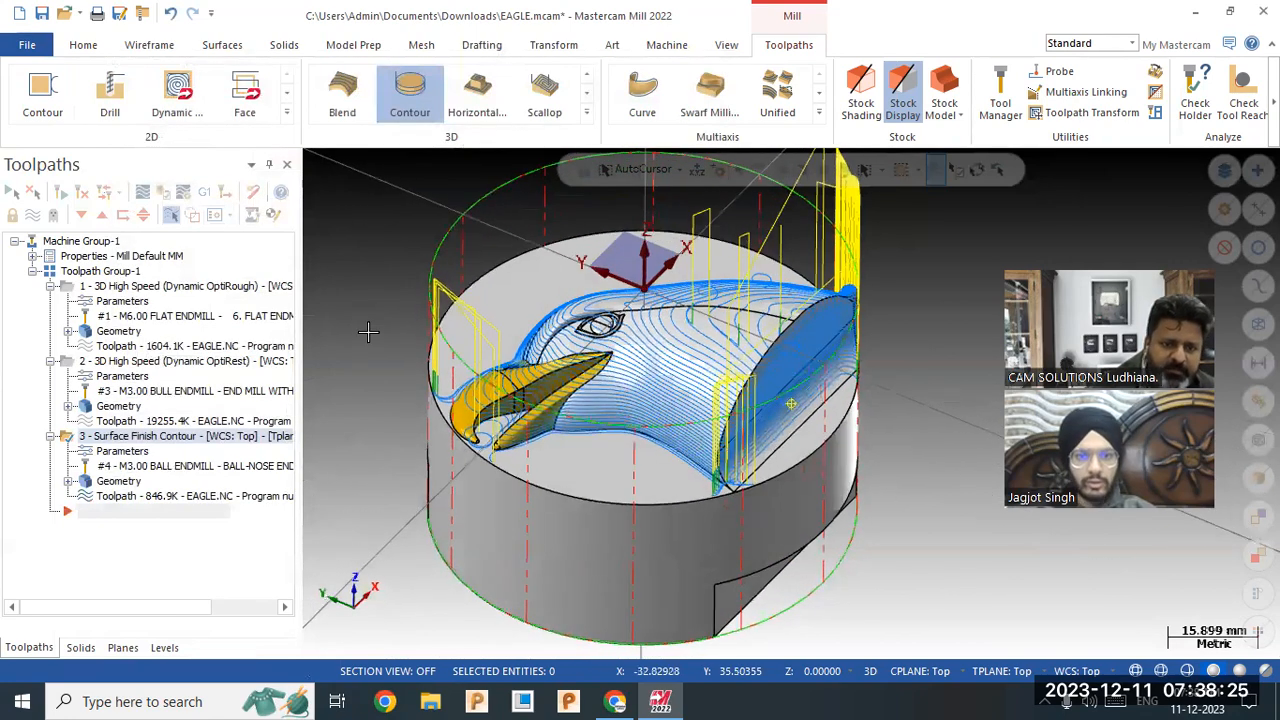
Start a 3D finishing Horizontal Area toolpath and select the whole eagle solid body as its machining geometry.
{"action": "left_click", "coordinate": [587, 114]}
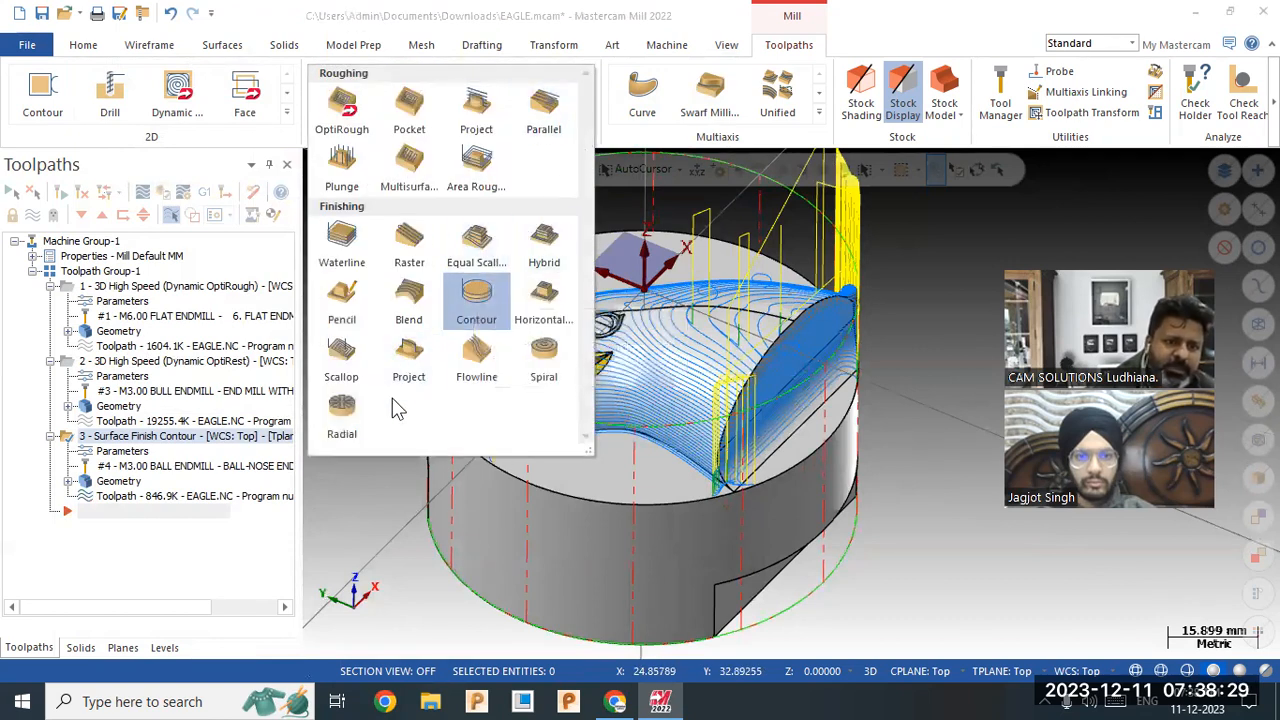
{"action": "left_click", "coordinate": [545, 305]}
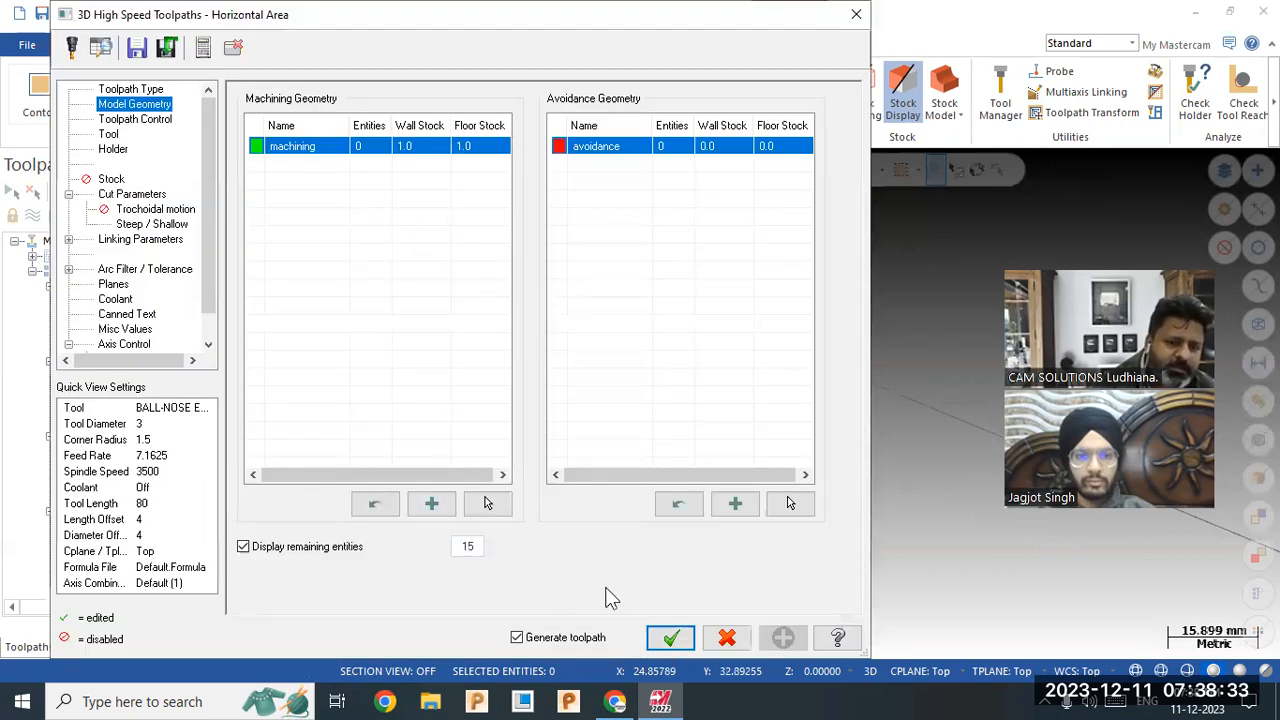
{"action": "left_click", "coordinate": [489, 505]}
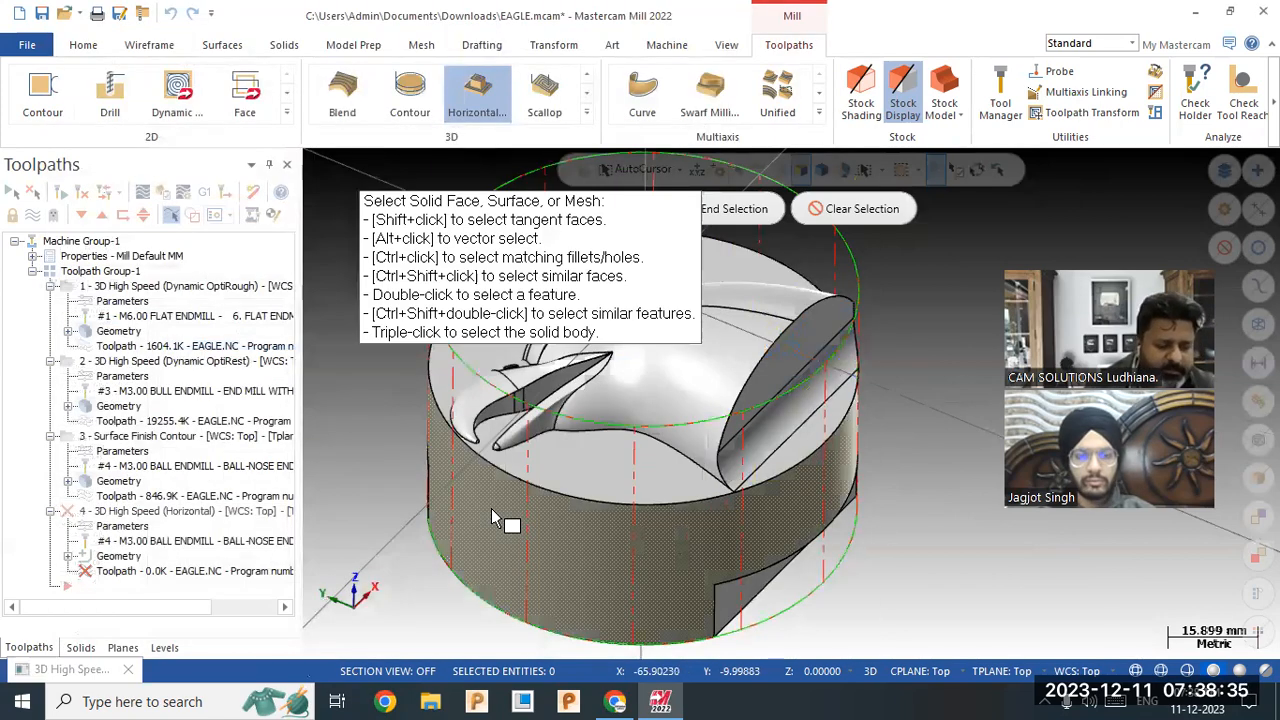
{"action": "triple_click", "coordinate": [492, 513]}
{"action": "left_click", "coordinate": [750, 215]}
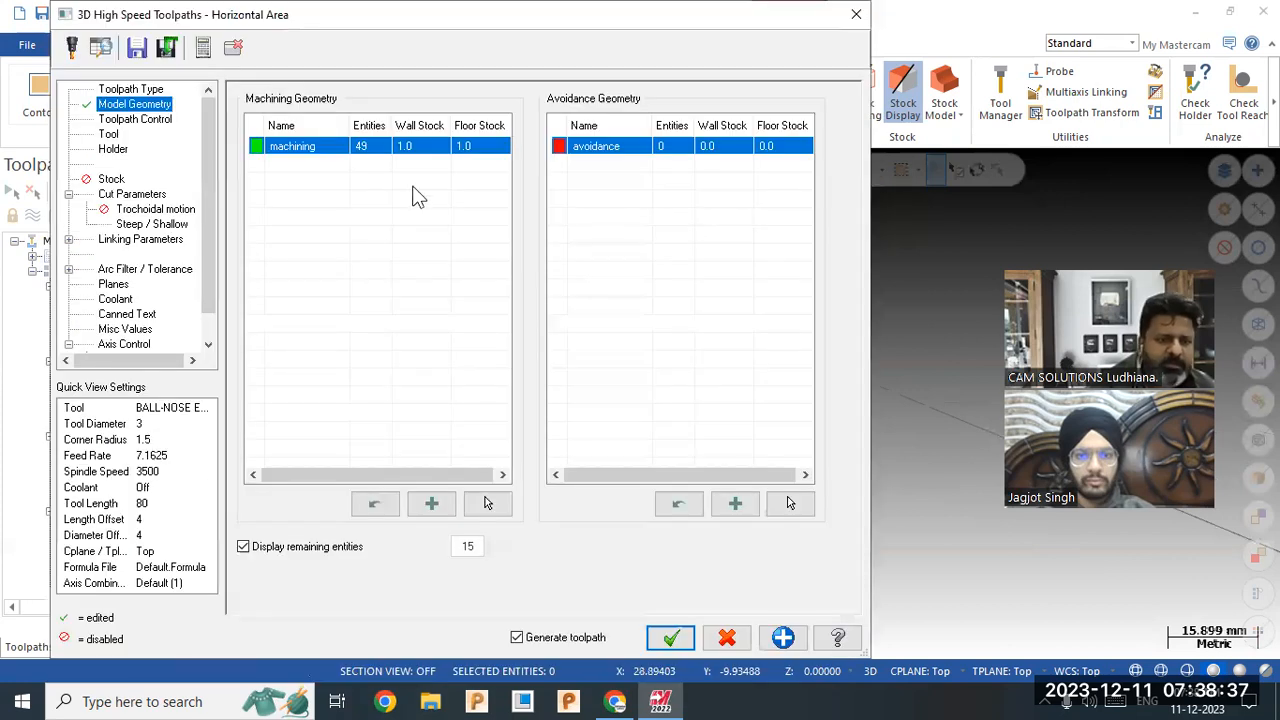
Set both the wall stock and the floor stock of the machining geometry to 0.
{"action": "left_click", "coordinate": [136, 120]}
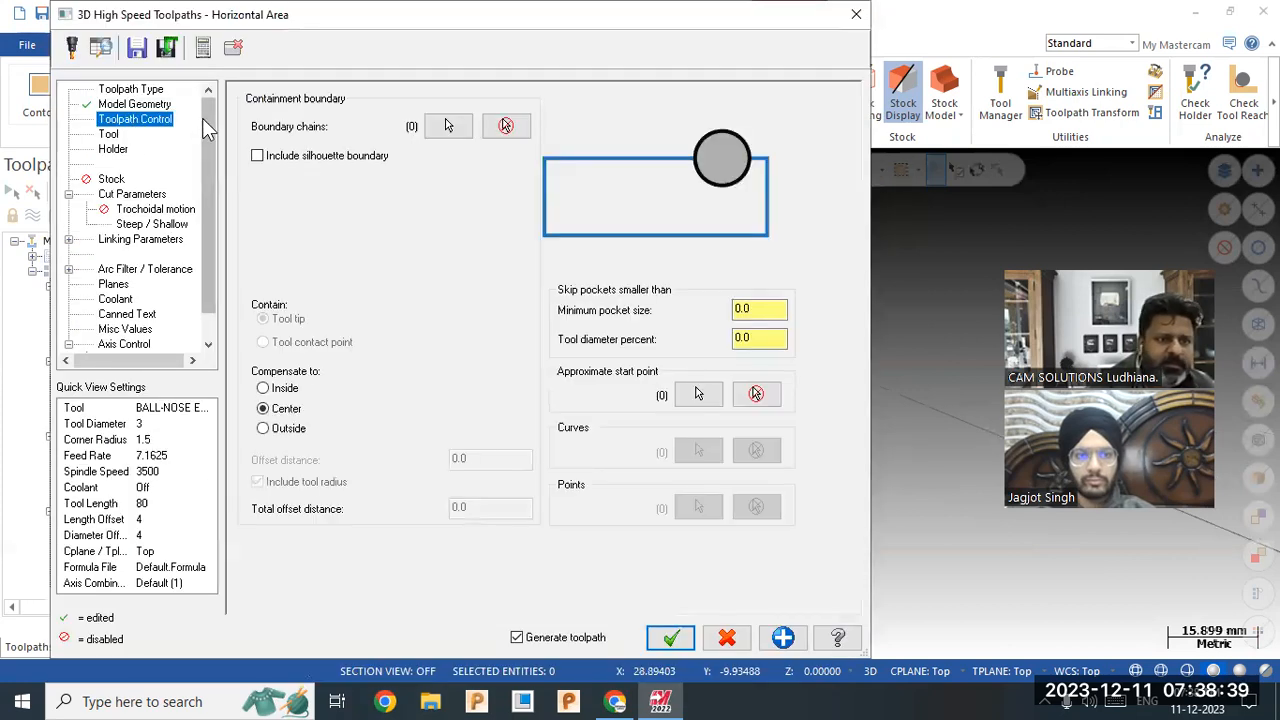
{"action": "left_click", "coordinate": [136, 104]}
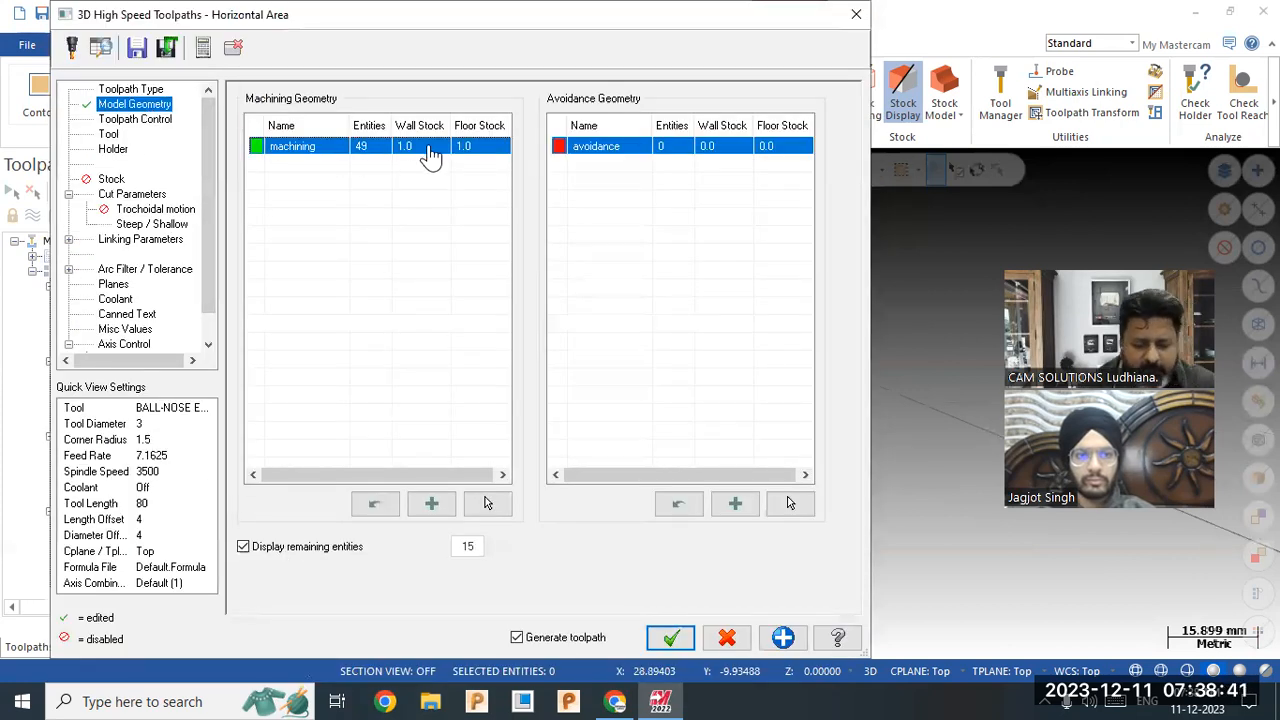
{"action": "double_click", "coordinate": [430, 148]}
{"action": "type", "text": "0"}
{"action": "double_click", "coordinate": [478, 147]}
{"action": "type", "text": "0"}
Chain the upper circle as the Horizontal Area containment boundary and compensate the tool to Outside.
{"action": "left_click", "coordinate": [136, 119]}
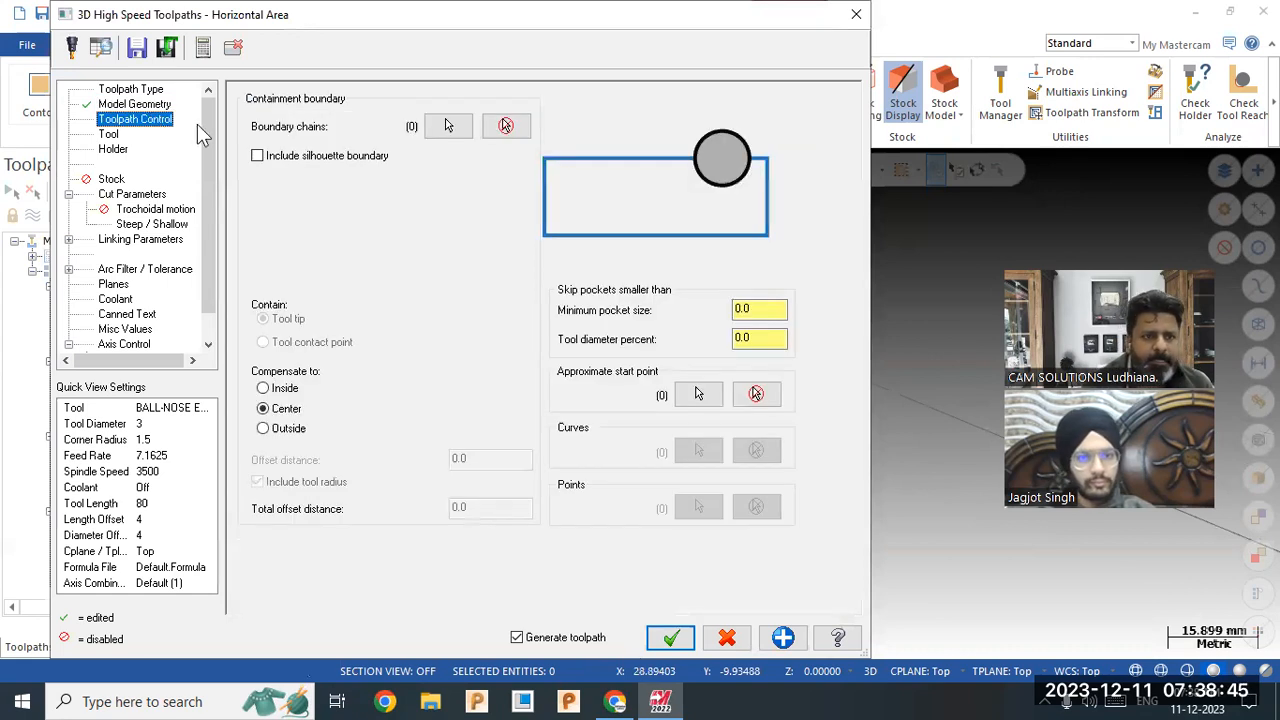
{"action": "left_click", "coordinate": [458, 128]}
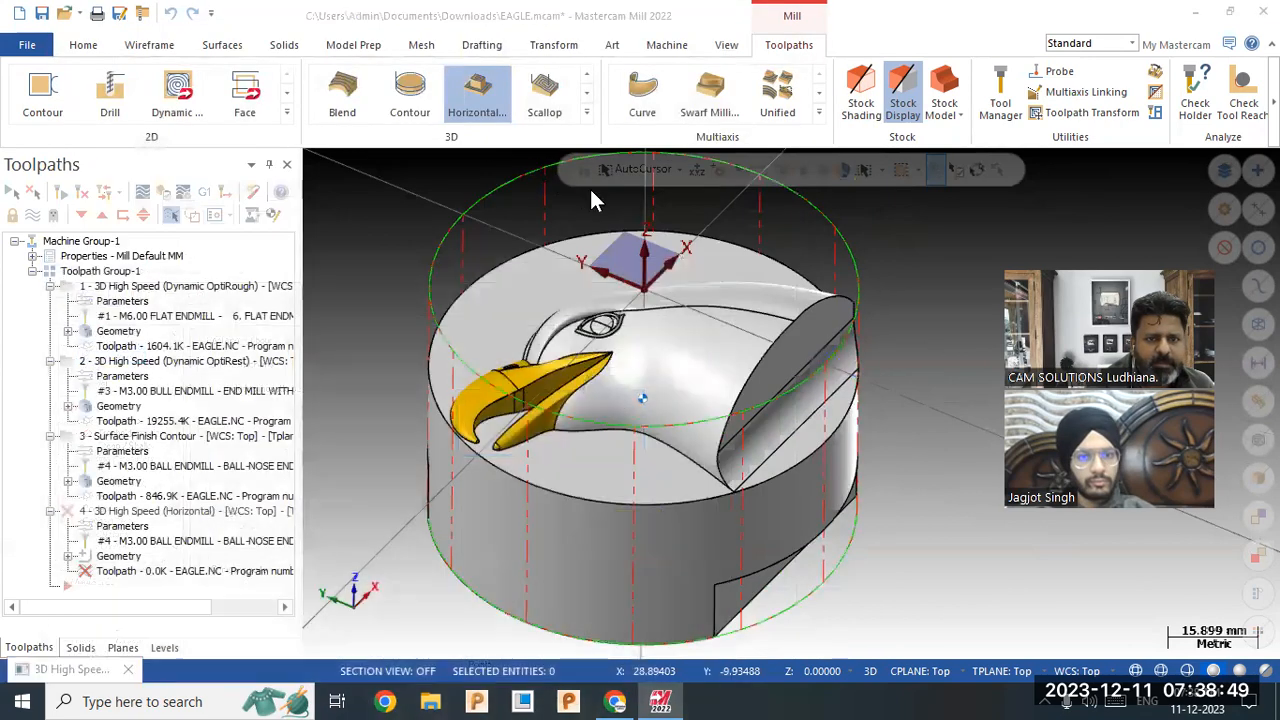
{"action": "left_click", "coordinate": [503, 187]}
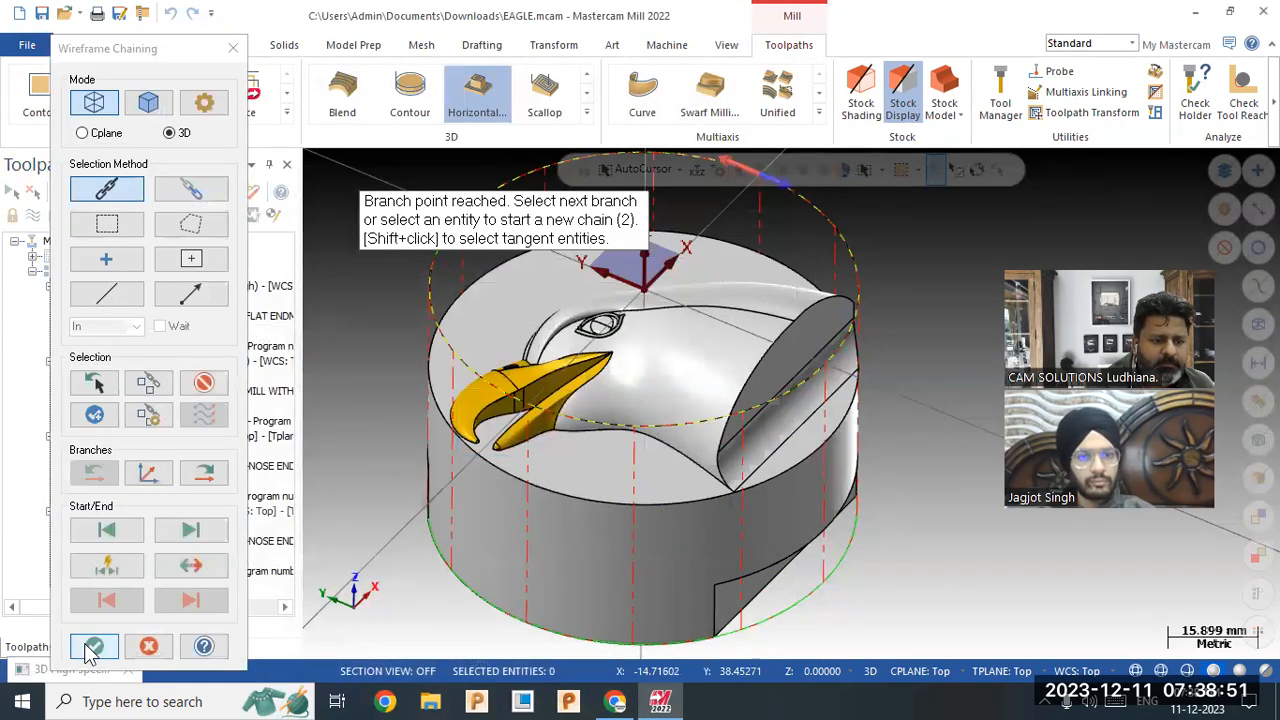
{"action": "left_click", "coordinate": [94, 645]}
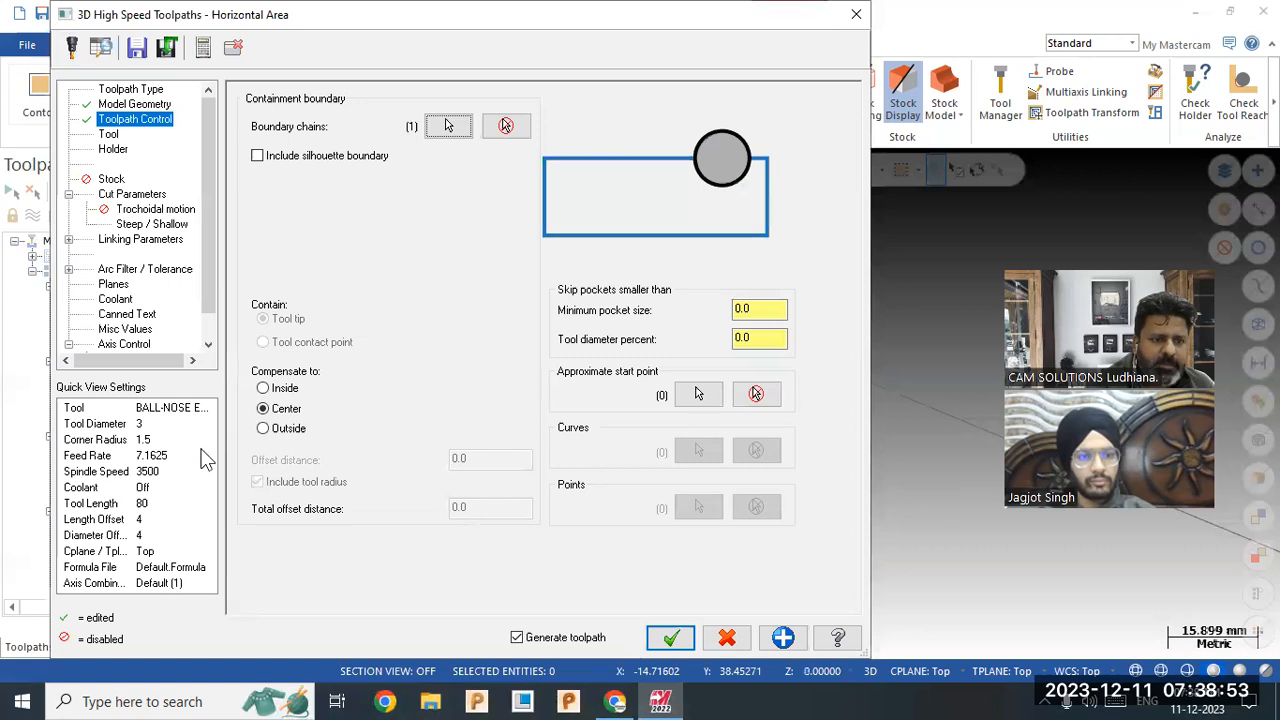
{"action": "left_click", "coordinate": [264, 429]}
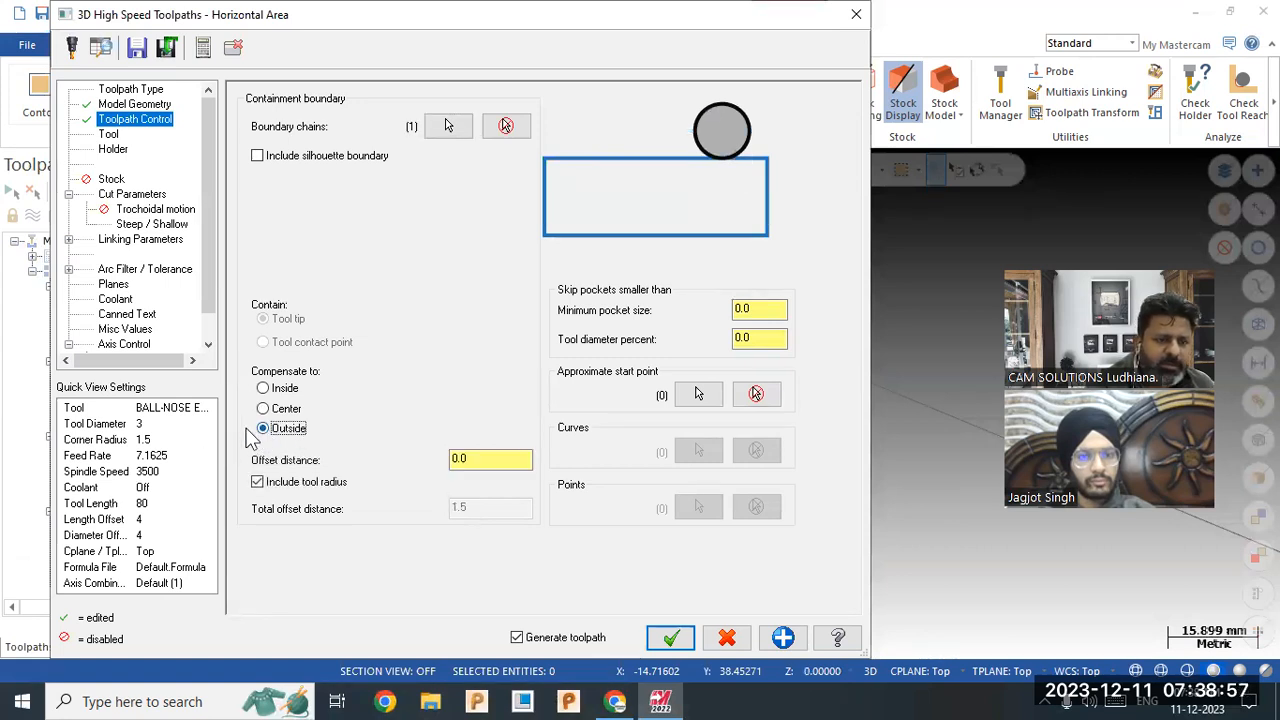
Assign tool 3, the 3 mm R0.2 end mill, and set one depth cut with an XY stepover of 20% of diameter.
{"action": "left_click", "coordinate": [108, 134]}
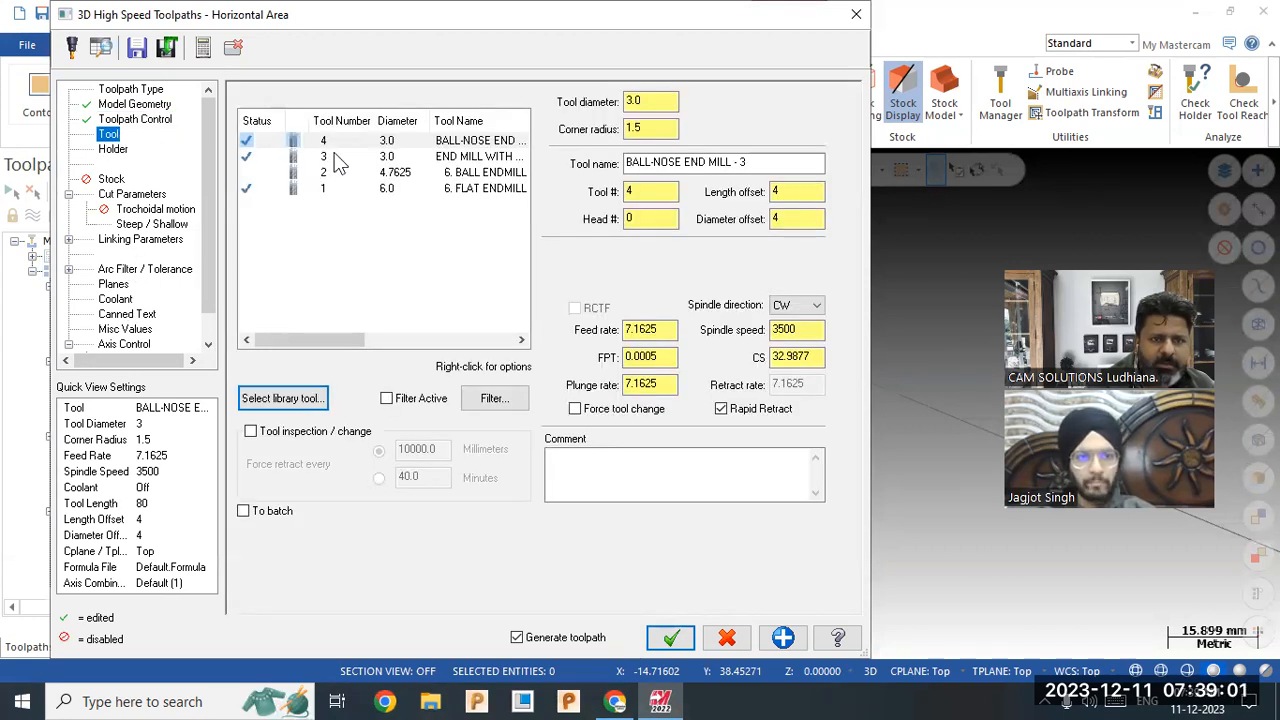
{"action": "left_click", "coordinate": [326, 157]}
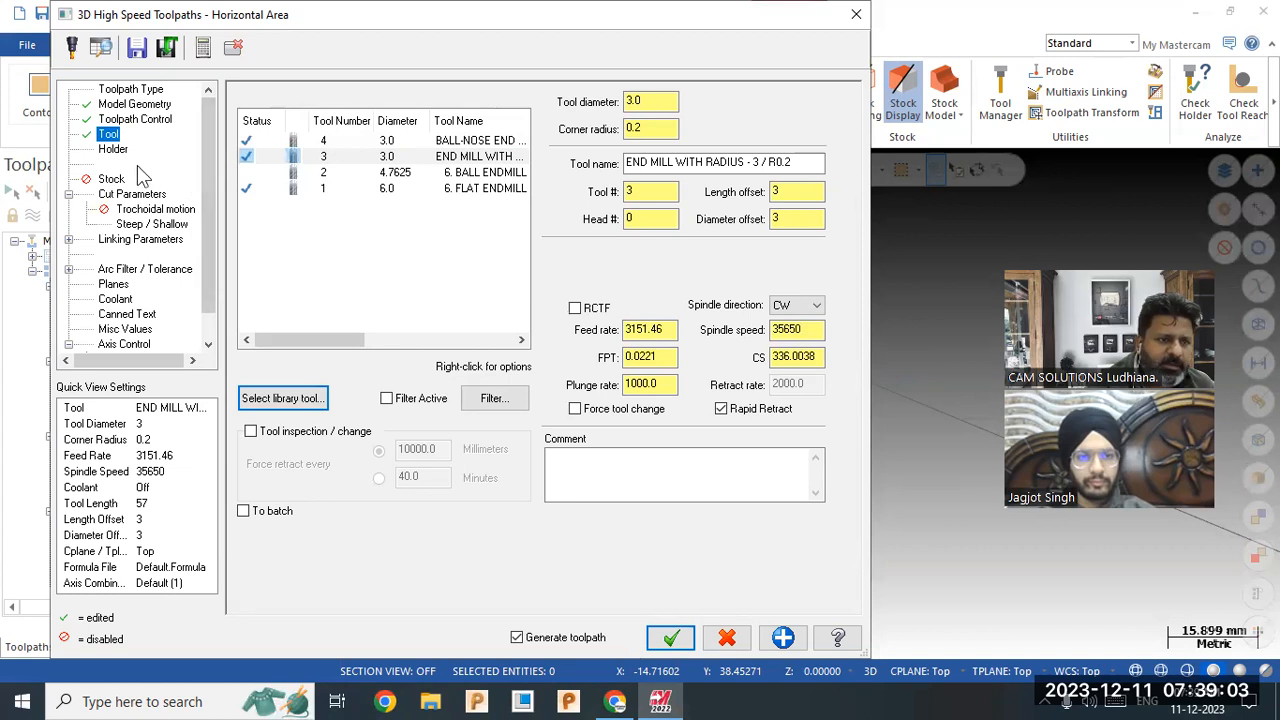
{"action": "left_click", "coordinate": [124, 195]}
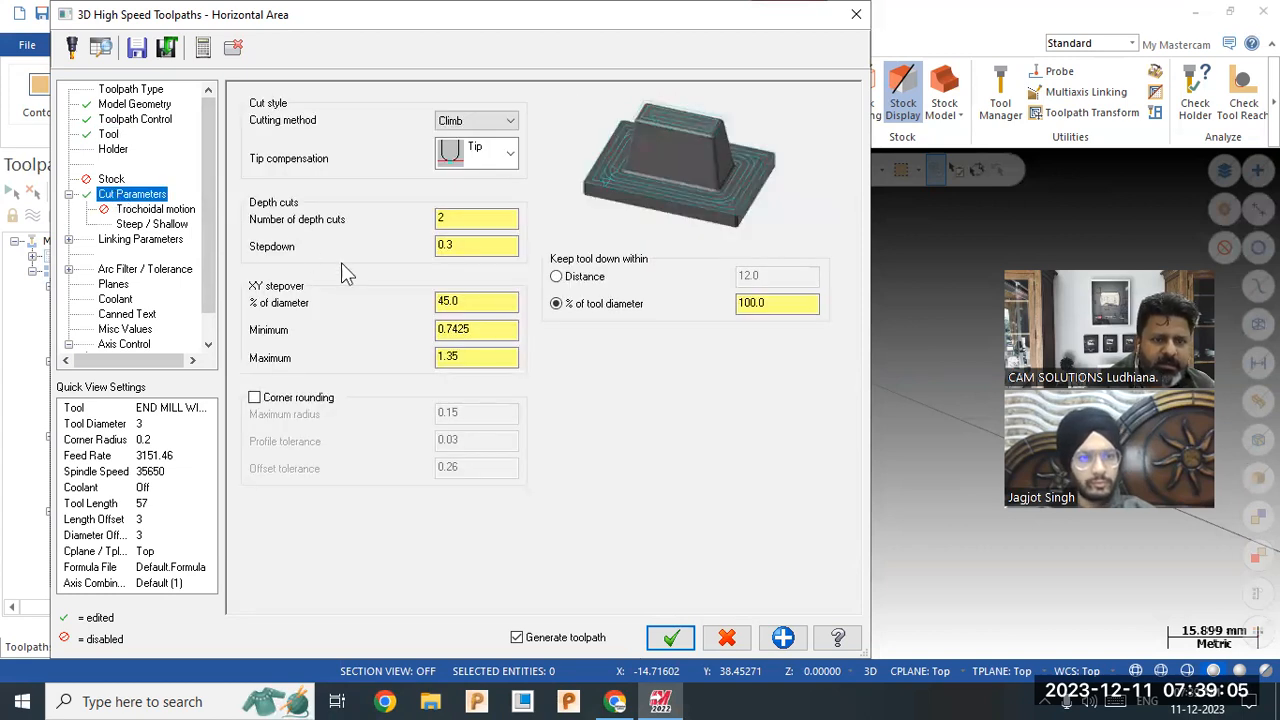
{"action": "double_click", "coordinate": [461, 217]}
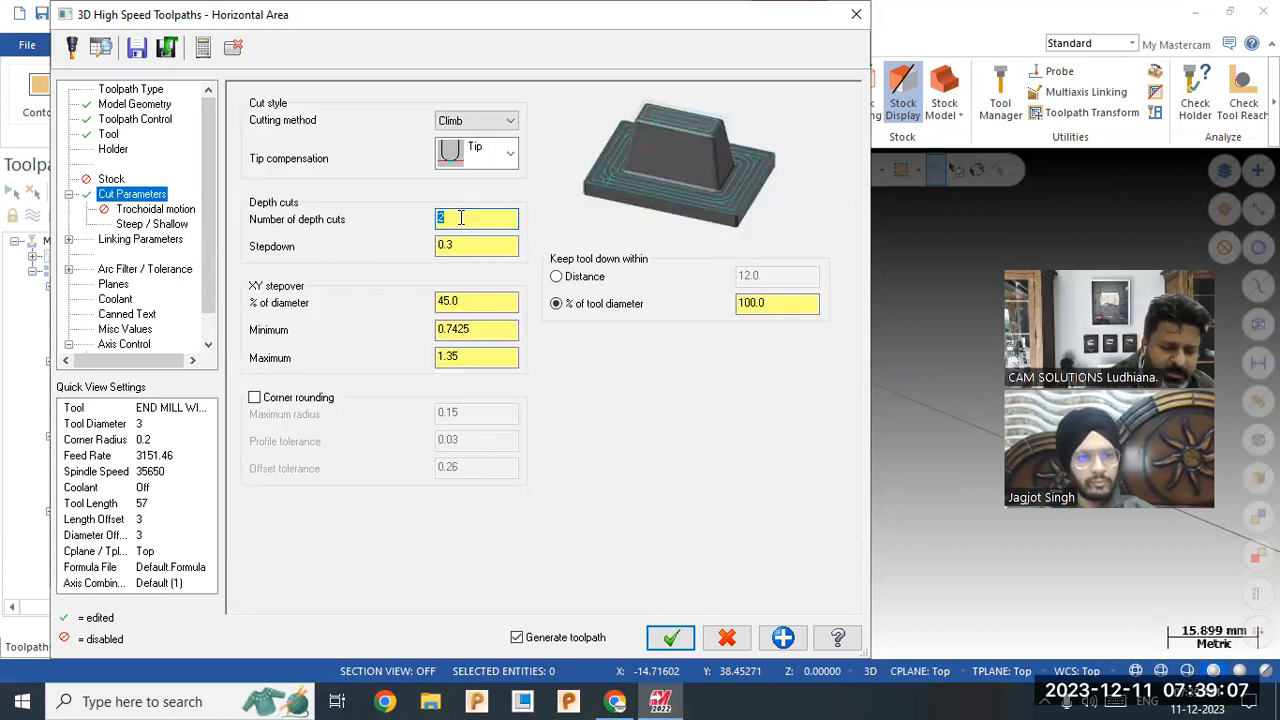
{"action": "type", "text": "1"}
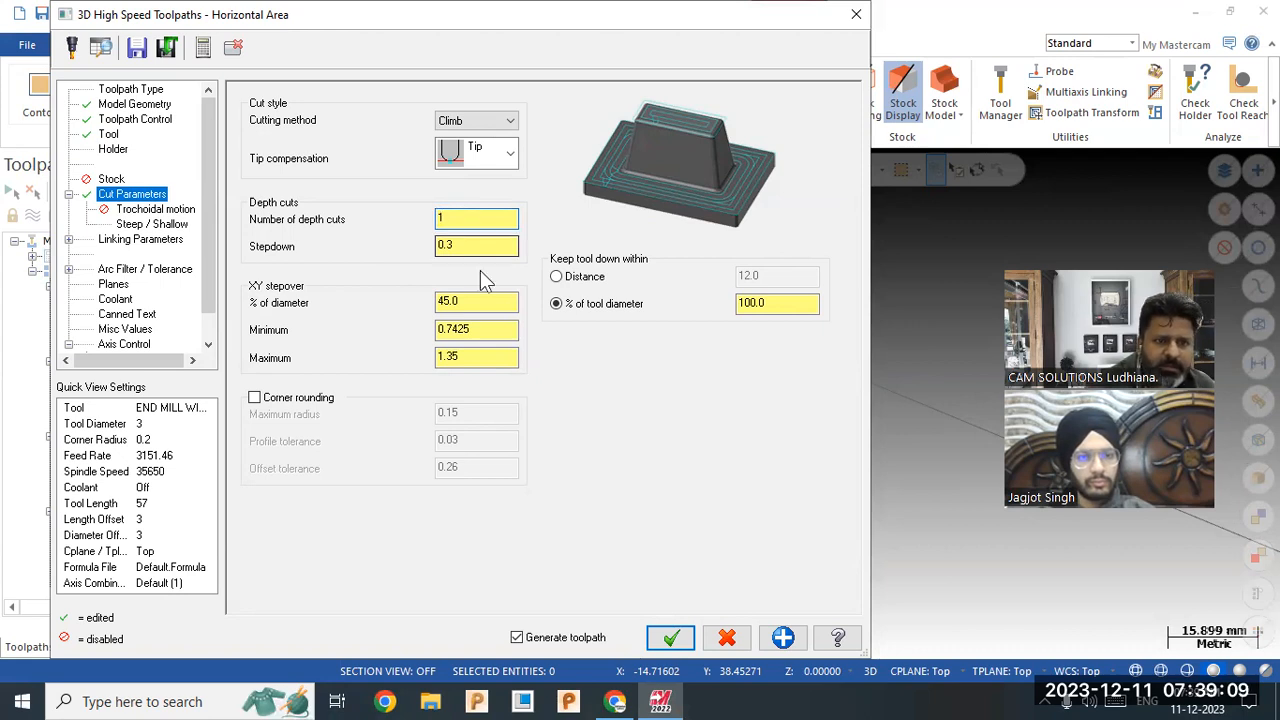
{"action": "left_click", "coordinate": [487, 301]}
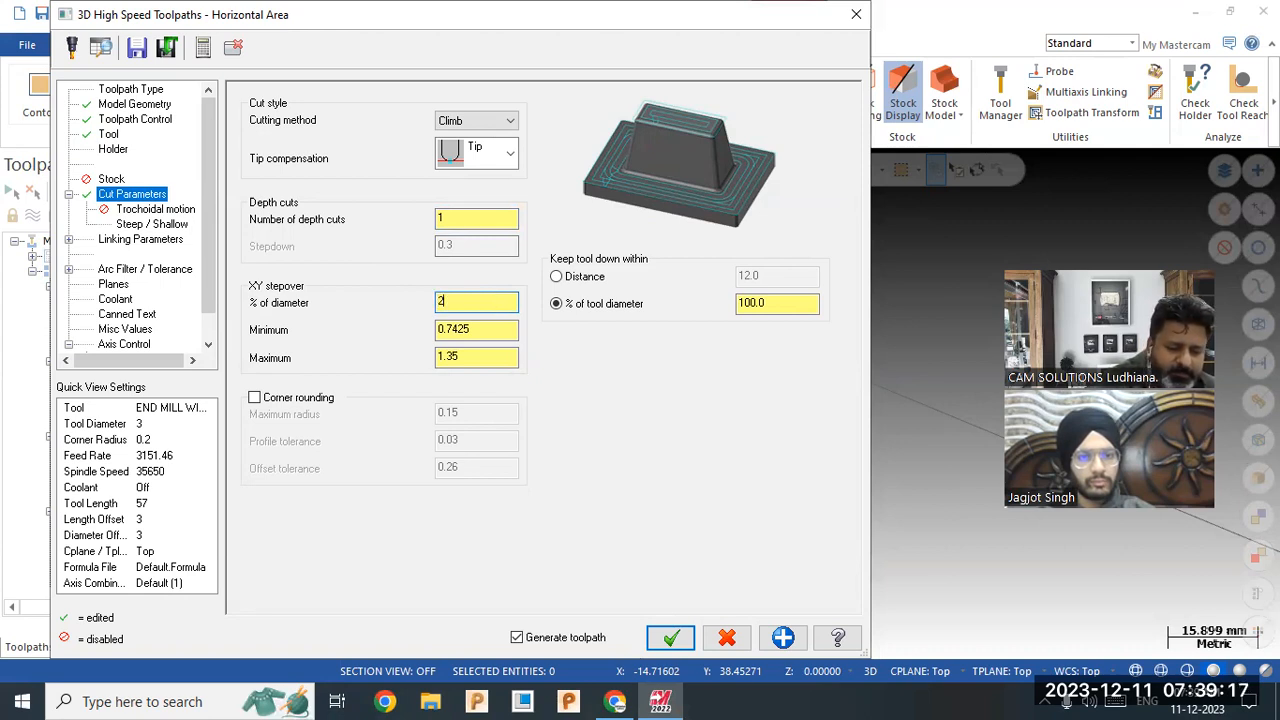
{"action": "key", "text": "Return"}
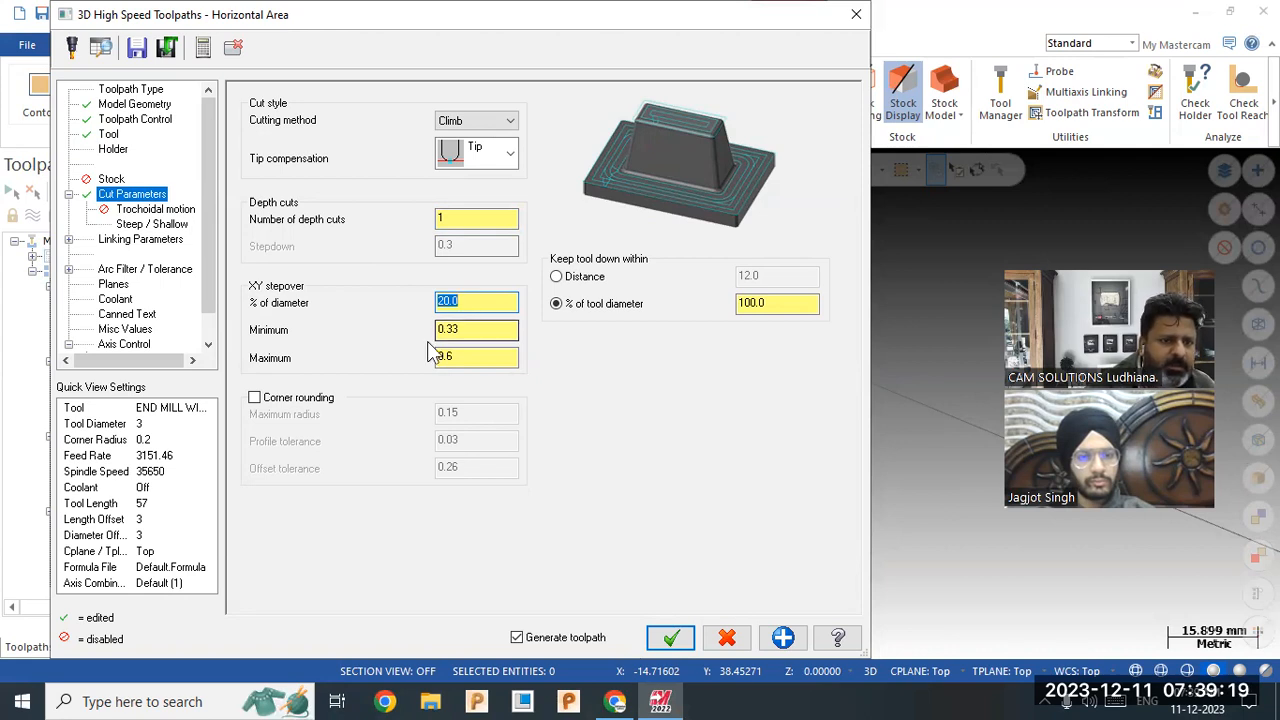
Leave trochoidal motion off, generate the Horizontal Area toolpath and inspect it around the eagle's beak.
{"action": "left_click", "coordinate": [155, 209]}
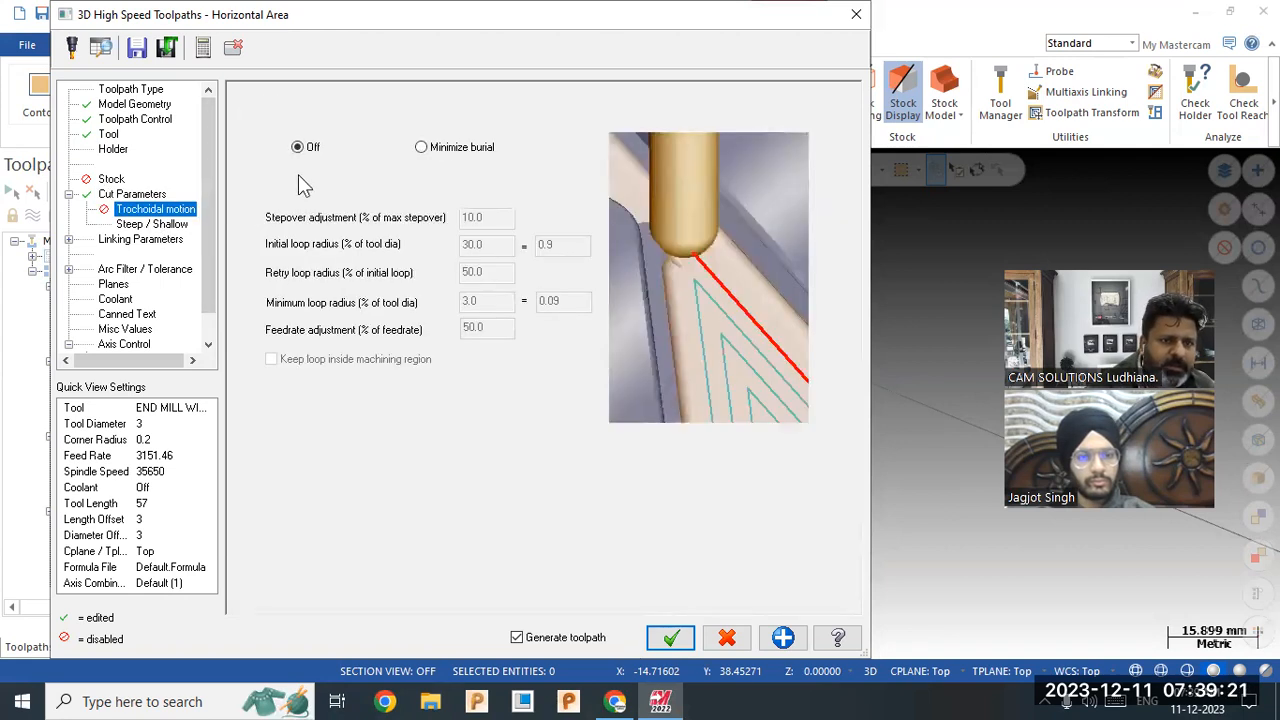
{"action": "left_click", "coordinate": [158, 240]}
{"action": "left_click", "coordinate": [672, 638]}
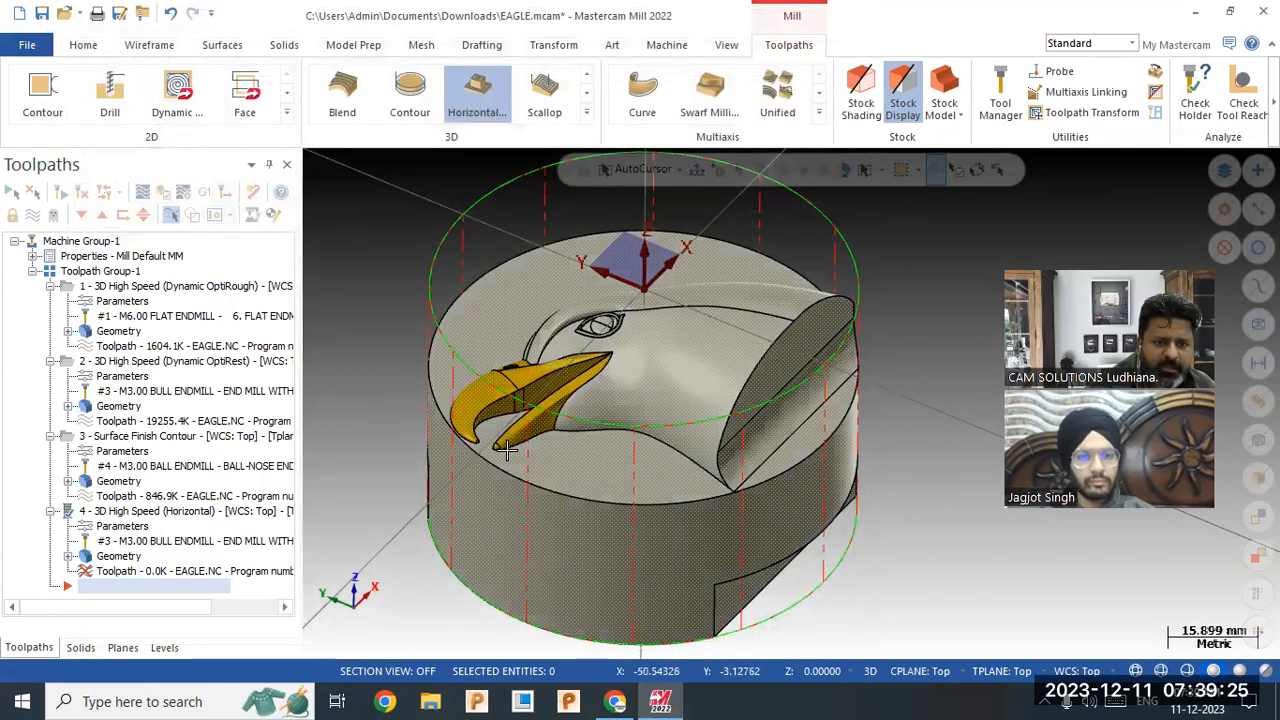
{"action": "middle_click_drag", "start_coordinate": [548, 475], "coordinate": [619, 509]}
{"action": "scroll", "coordinate": [619, 509], "scroll_direction": "up", "scroll_amount": 5}
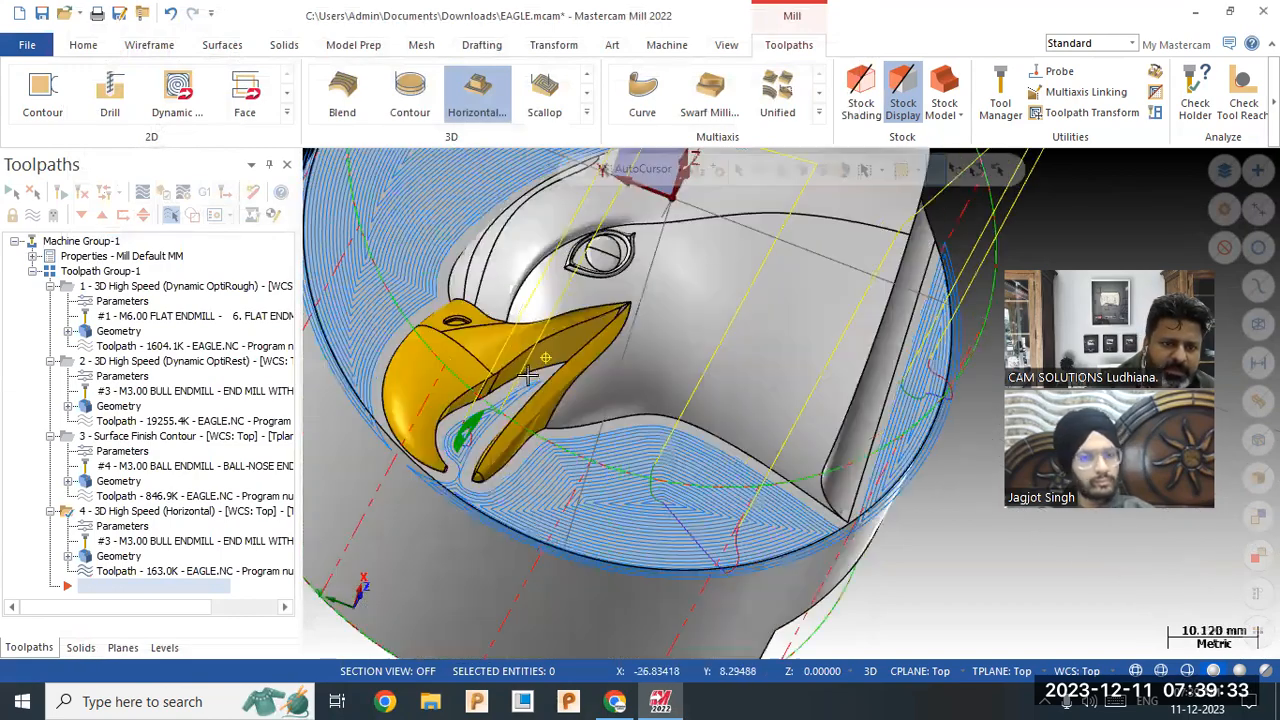
{"action": "middle_click_drag", "start_coordinate": [528, 374], "coordinate": [464, 440]}
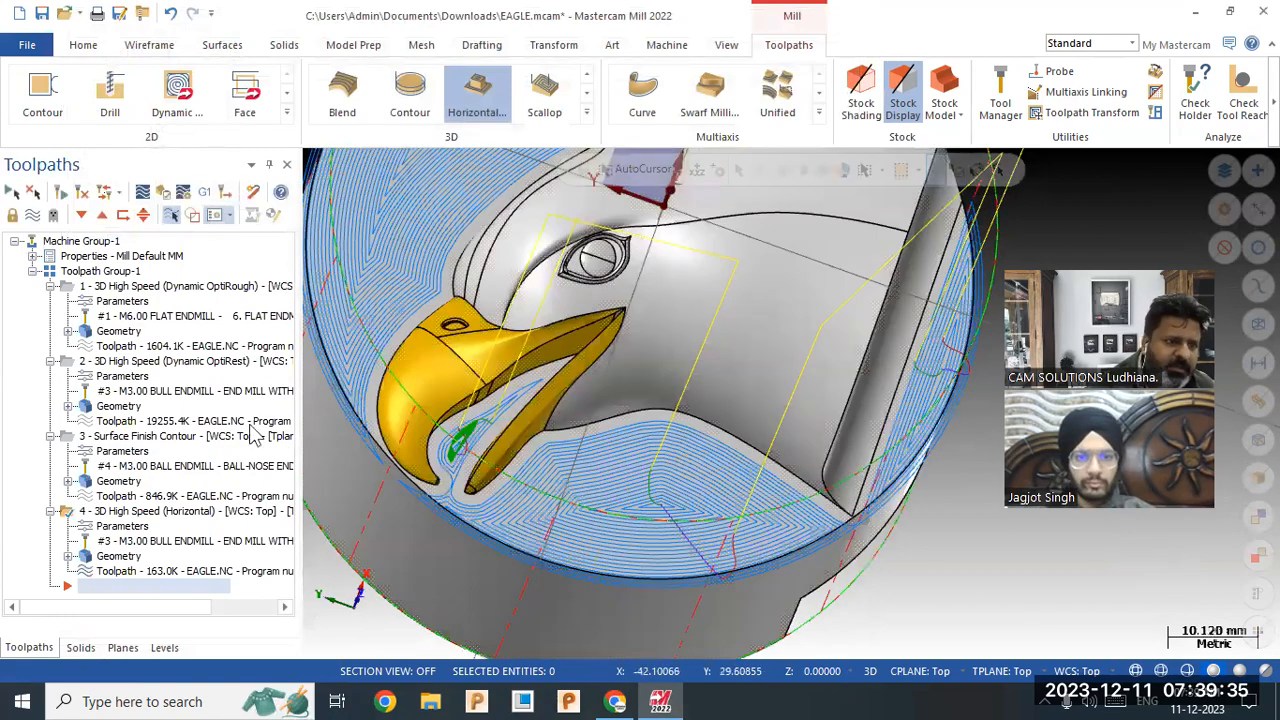
Examine the Dynamic OptiRest and Surface Finish Contour toolpaths around the eagle's beak.
{"action": "left_click", "coordinate": [165, 288]}
{"action": "mouse_move", "coordinate": [584, 490]}
{"action": "middle_mouse_down"}
{"action": "mouse_move", "coordinate": [610, 456]}
{"action": "mouse_move", "coordinate": [580, 472]}
{"action": "mouse_move", "coordinate": [540, 460]}
{"action": "mouse_move", "coordinate": [550, 426]}
{"action": "middle_mouse_up"}
{"action": "middle_click_drag", "start_coordinate": [443, 460], "coordinate": [472, 422]}
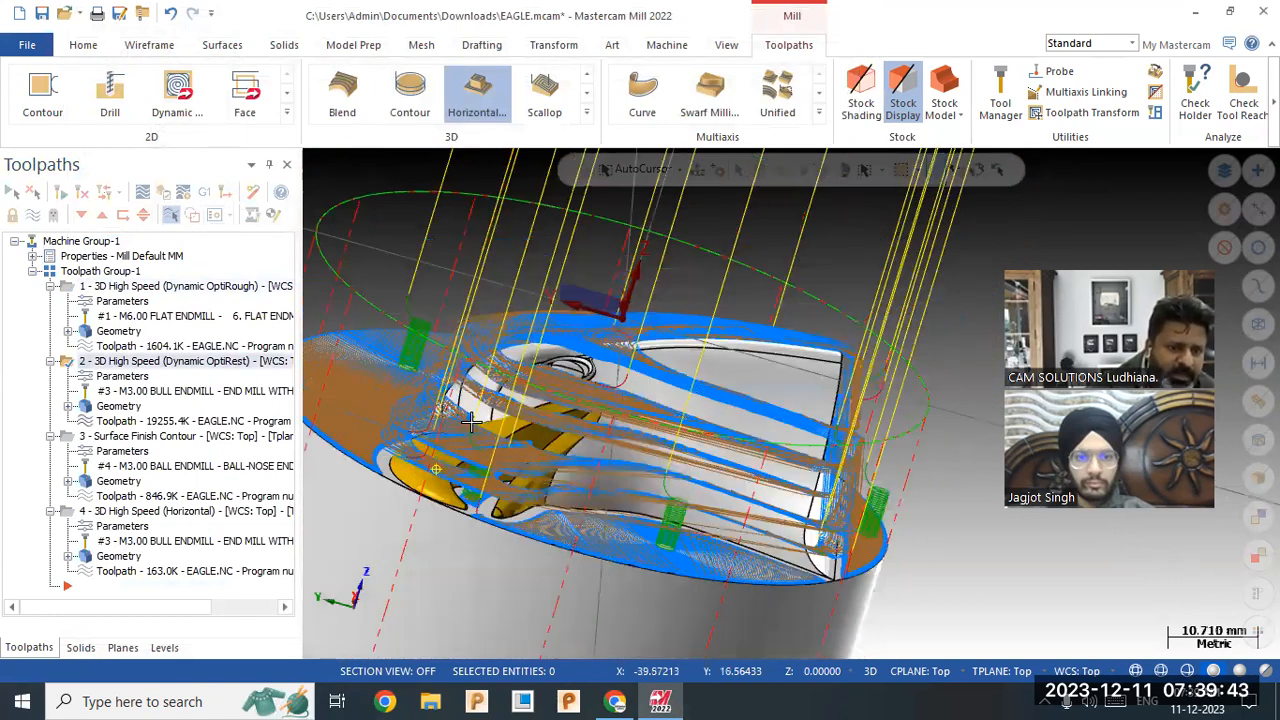
{"action": "middle_click_drag", "start_coordinate": [432, 505], "coordinate": [498, 460]}
{"action": "scroll", "coordinate": [508, 451], "scroll_direction": "up", "scroll_amount": 3}
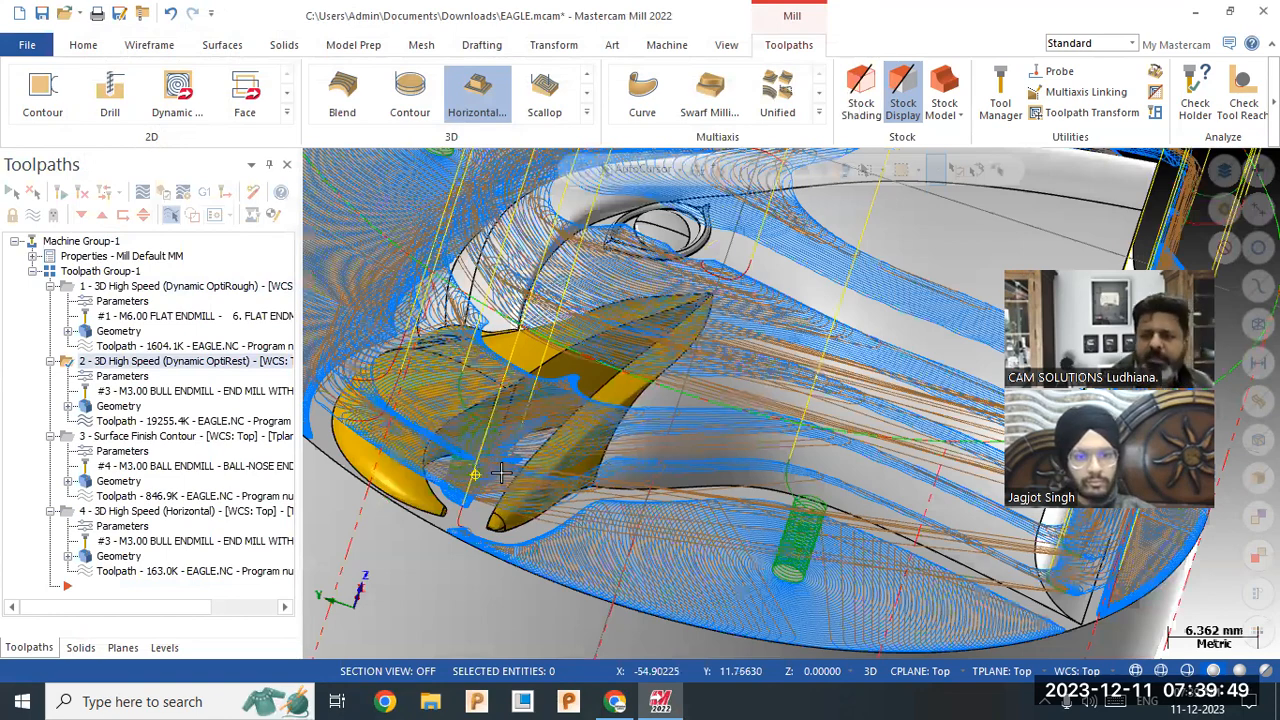
{"action": "middle_click_drag", "start_coordinate": [500, 474], "coordinate": [543, 465]}
{"action": "scroll", "coordinate": [543, 465], "scroll_direction": "down", "scroll_amount": 2}
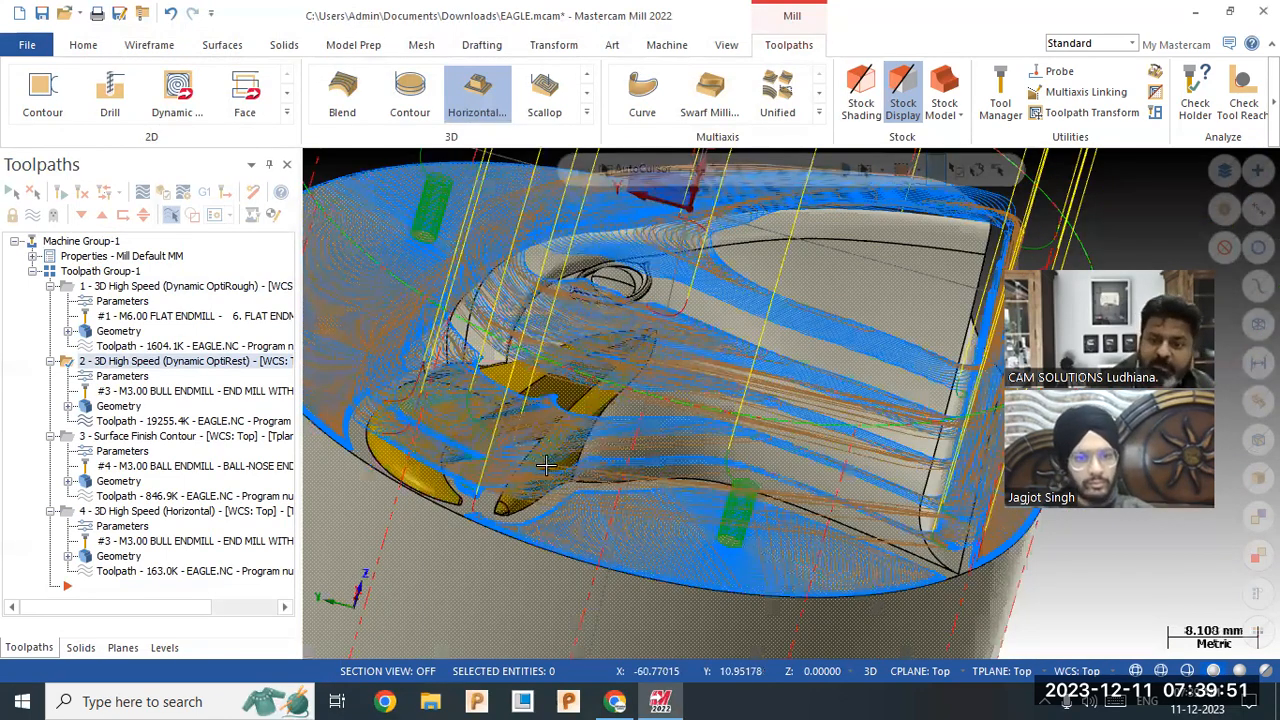
{"action": "left_click", "coordinate": [127, 438]}
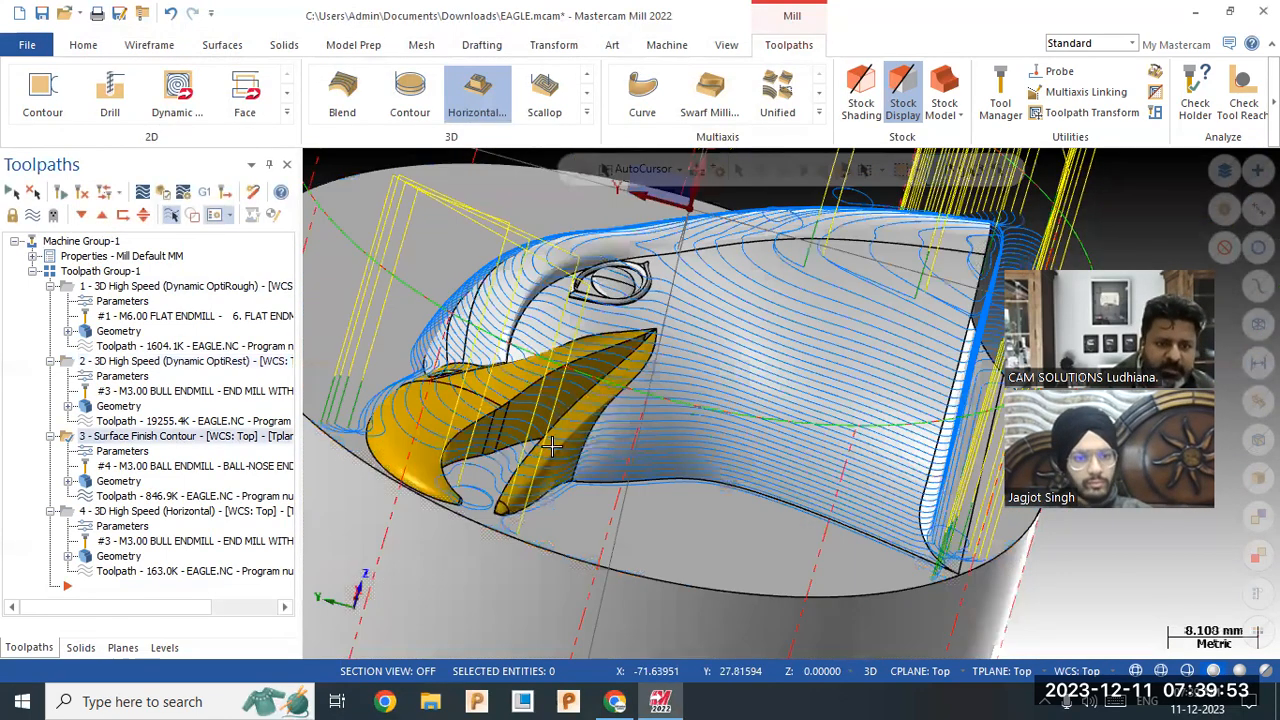
{"action": "middle_click_drag", "start_coordinate": [465, 458], "coordinate": [545, 422]}
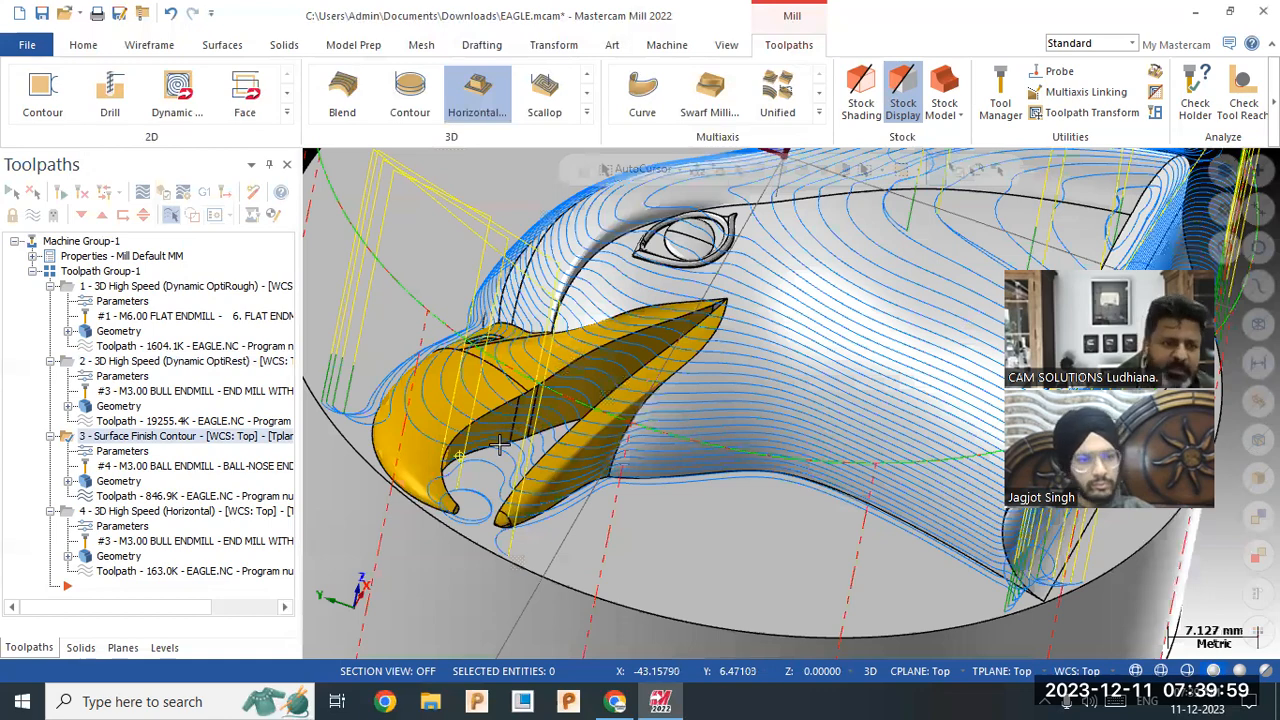
Examine the Horizontal Area toolpath on the flat floor inside the beak and around the eagle's head.
{"action": "left_click", "coordinate": [148, 512]}
{"action": "middle_click_drag", "start_coordinate": [514, 490], "coordinate": [503, 497]}
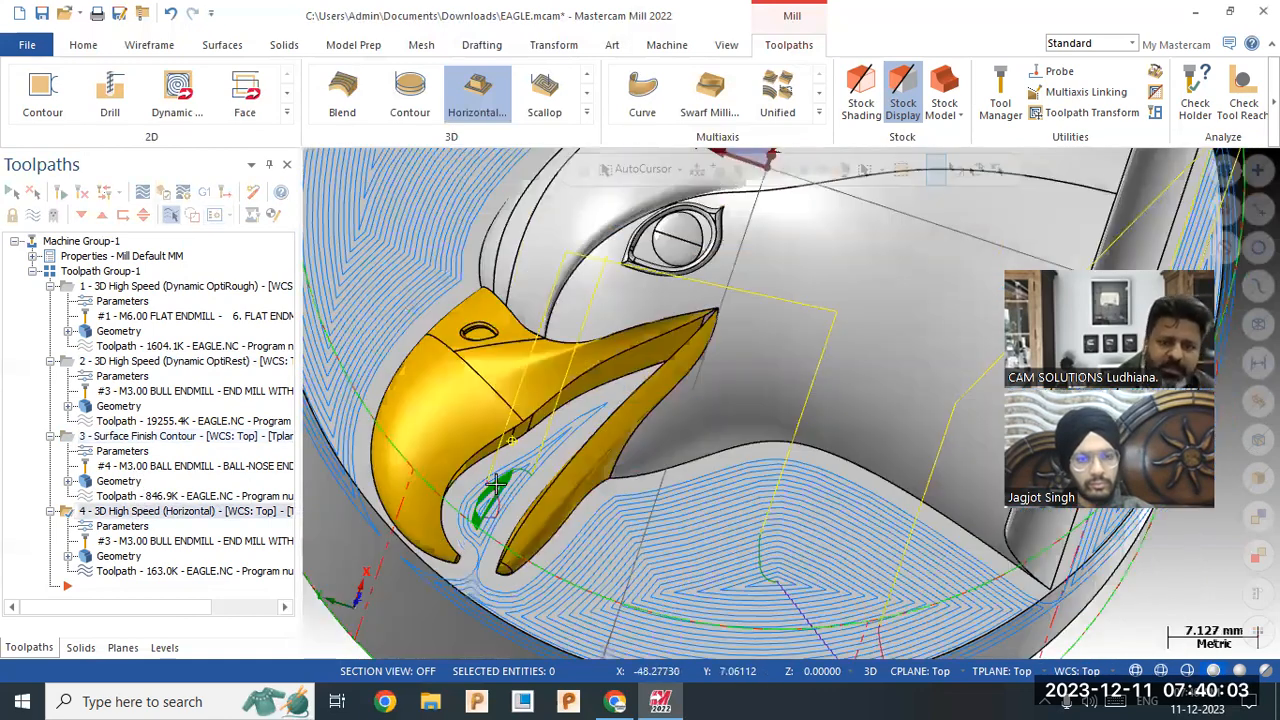
{"action": "middle_click_drag", "start_coordinate": [612, 457], "coordinate": [689, 482]}
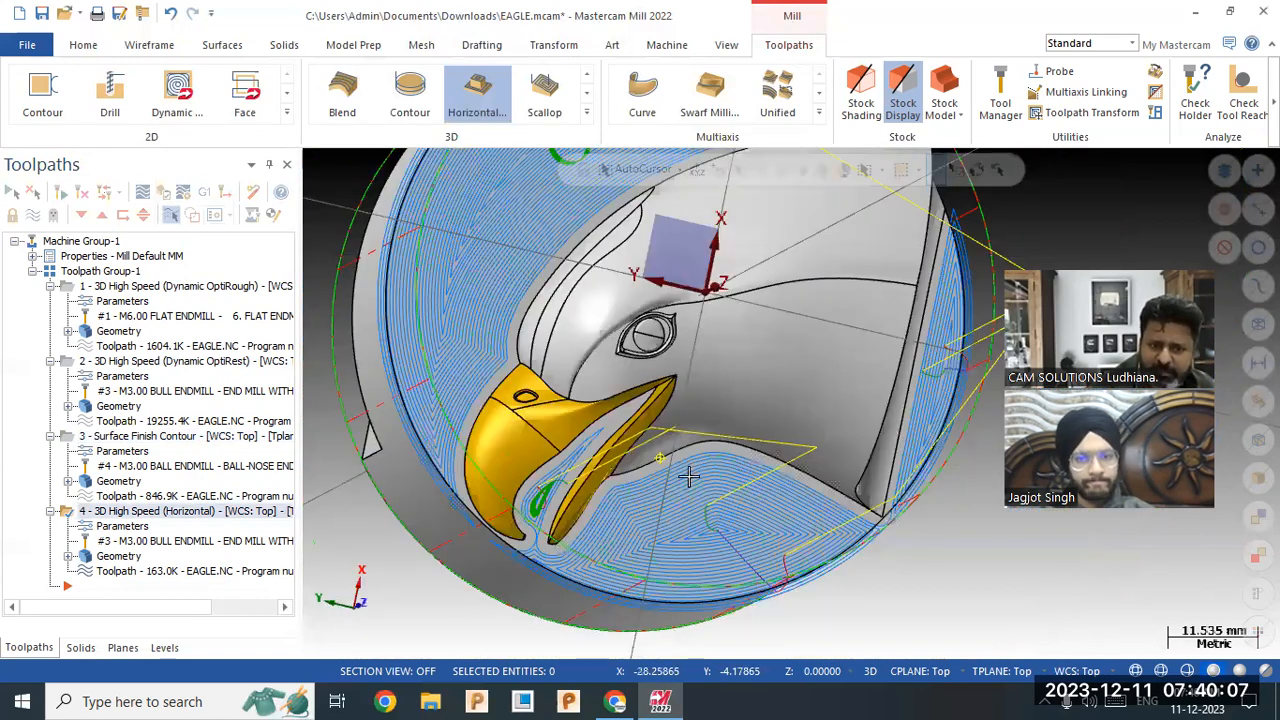
{"action": "middle_click_drag", "start_coordinate": [650, 395], "coordinate": [650, 395]}
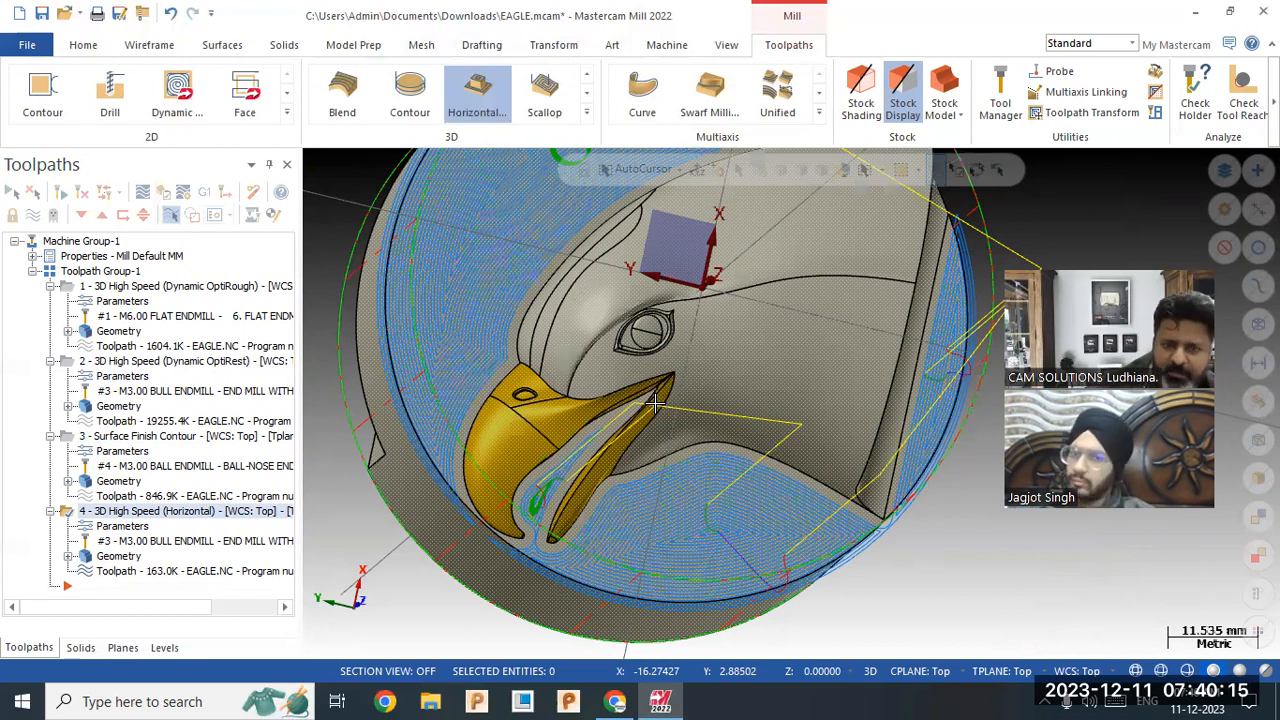
{"action": "mouse_move", "coordinate": [623, 439]}
{"action": "middle_mouse_down"}
{"action": "mouse_move", "coordinate": [586, 470]}
{"action": "mouse_move", "coordinate": [567, 404]}
{"action": "mouse_move", "coordinate": [430, 425]}
{"action": "middle_mouse_up"}
{"action": "scroll", "coordinate": [600, 429], "scroll_direction": "down", "scroll_amount": 3}
{"action": "middle_click_drag", "start_coordinate": [598, 413], "coordinate": [559, 416]}
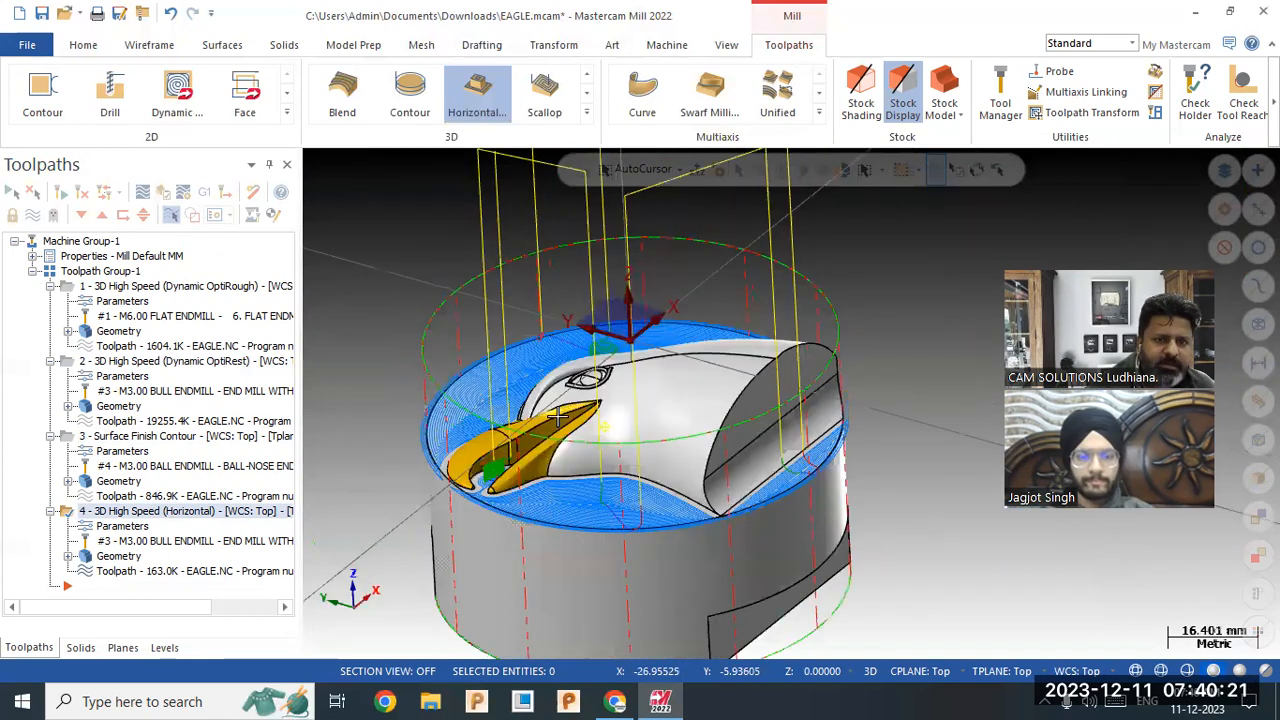
Start a 3D finishing Hybrid toolpath and select the whole eagle solid body as its machining geometry.
{"action": "left_click", "coordinate": [587, 113]}
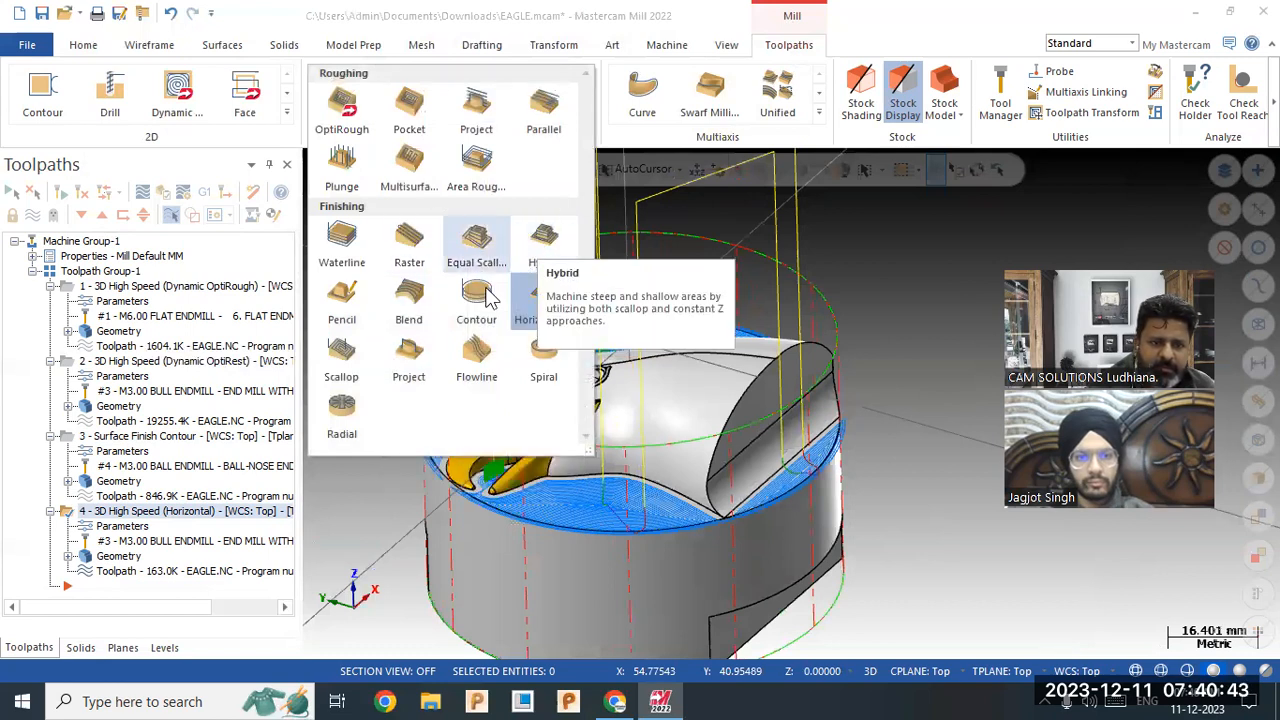
{"action": "left_click", "coordinate": [541, 248]}
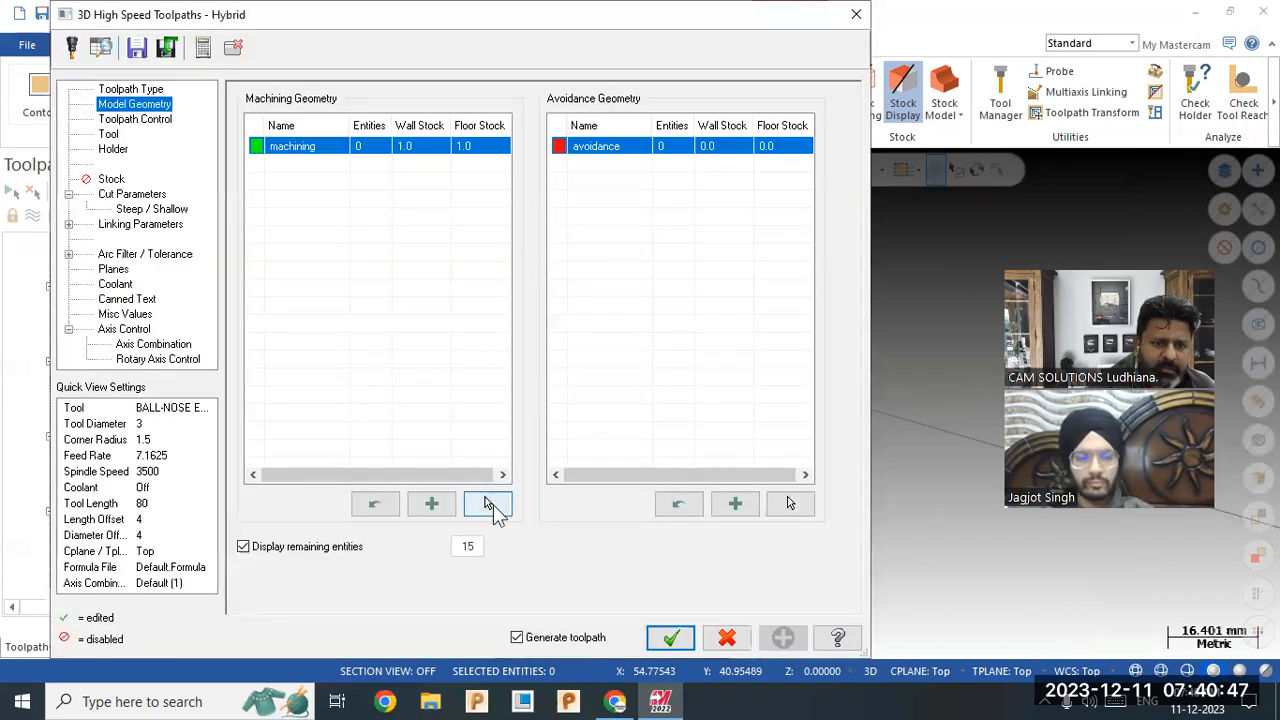
{"action": "left_click", "coordinate": [488, 503]}
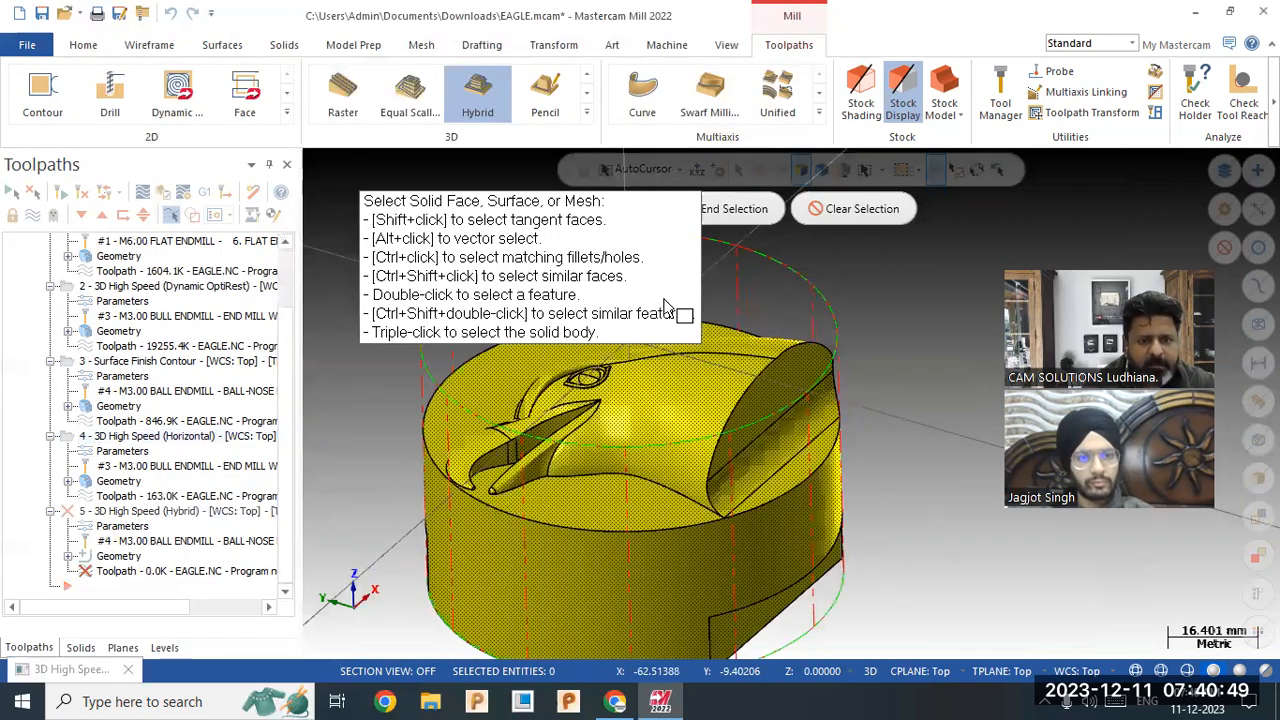
{"action": "left_click", "coordinate": [766, 212]}
Set the wall stock and floor stock of the Hybrid machining geometry to 0.
{"action": "left_click", "coordinate": [427, 160]}
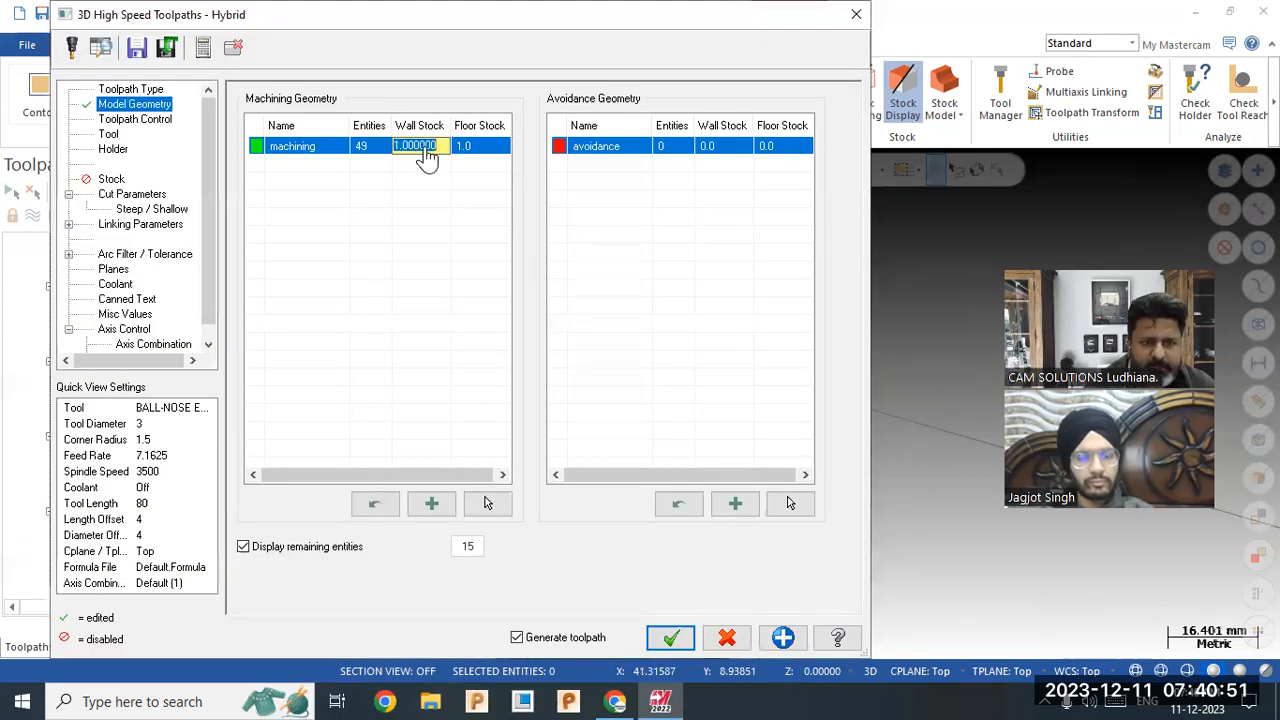
{"action": "type", "text": "0"}
{"action": "left_click", "coordinate": [494, 150]}
{"action": "left_click", "coordinate": [491, 147]}
{"action": "type", "text": "0"}
{"action": "left_click", "coordinate": [452, 217]}
{"action": "left_click", "coordinate": [150, 120]}
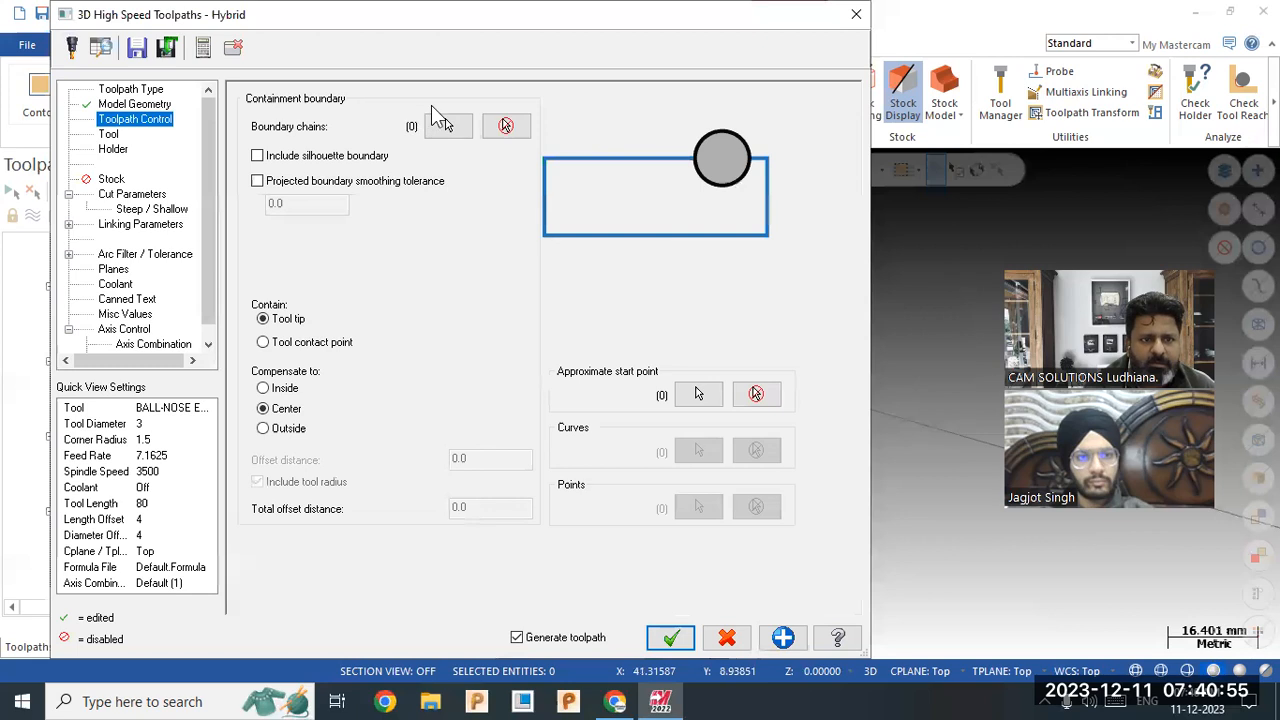
{"action": "left_click", "coordinate": [449, 127]}
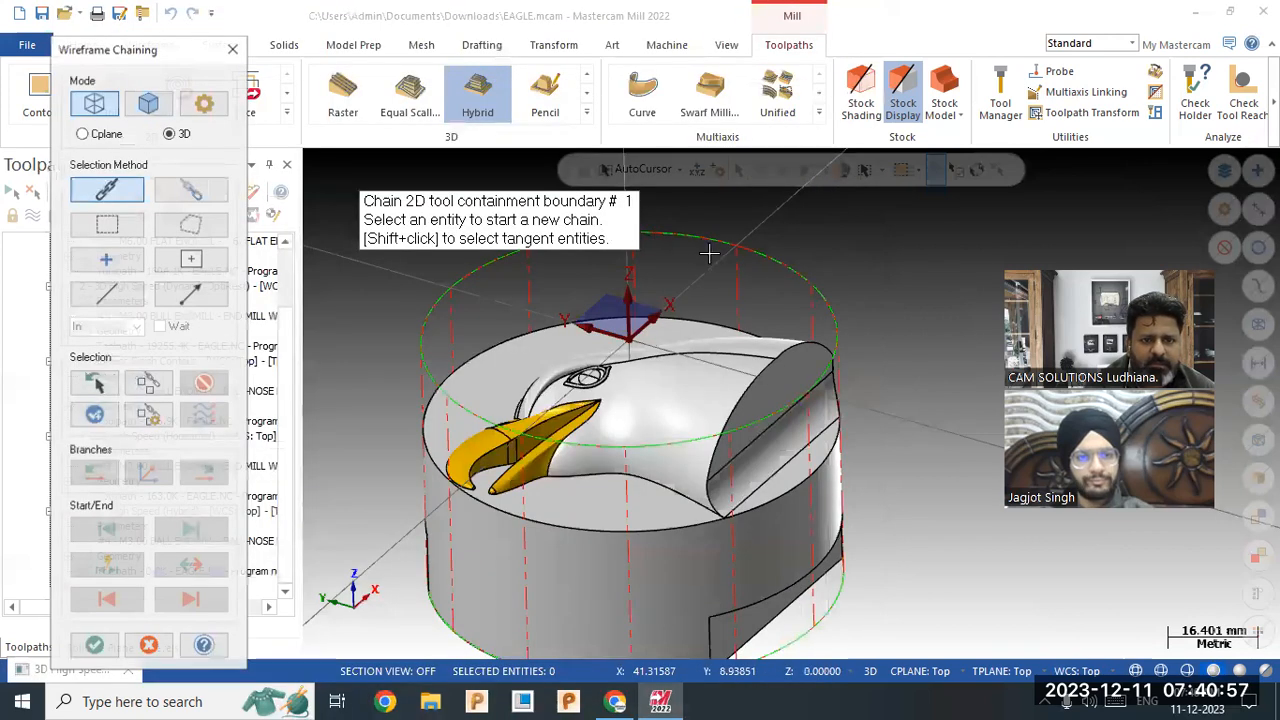
{"action": "left_click", "coordinate": [156, 645]}
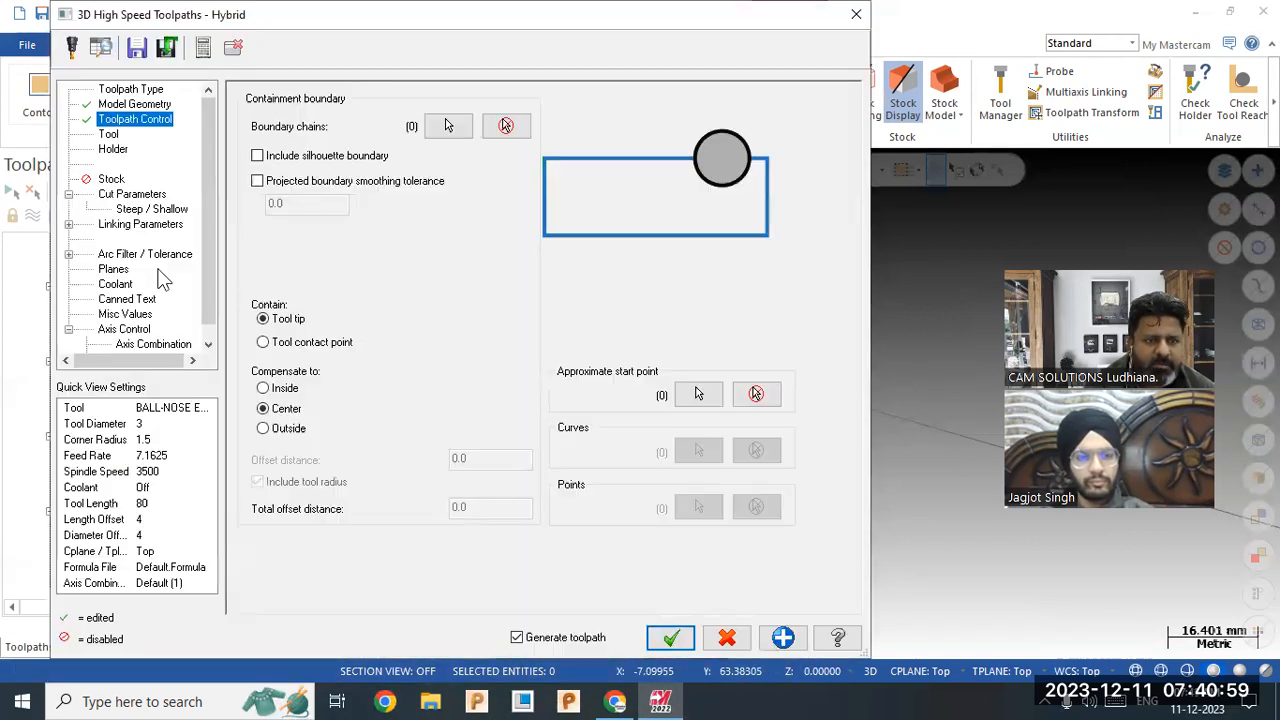
Assign tool 4, the 3 mm ball-nose end mill, to the Hybrid toolpath and set its Z stepdown to 0.2.
{"action": "left_click", "coordinate": [109, 134]}
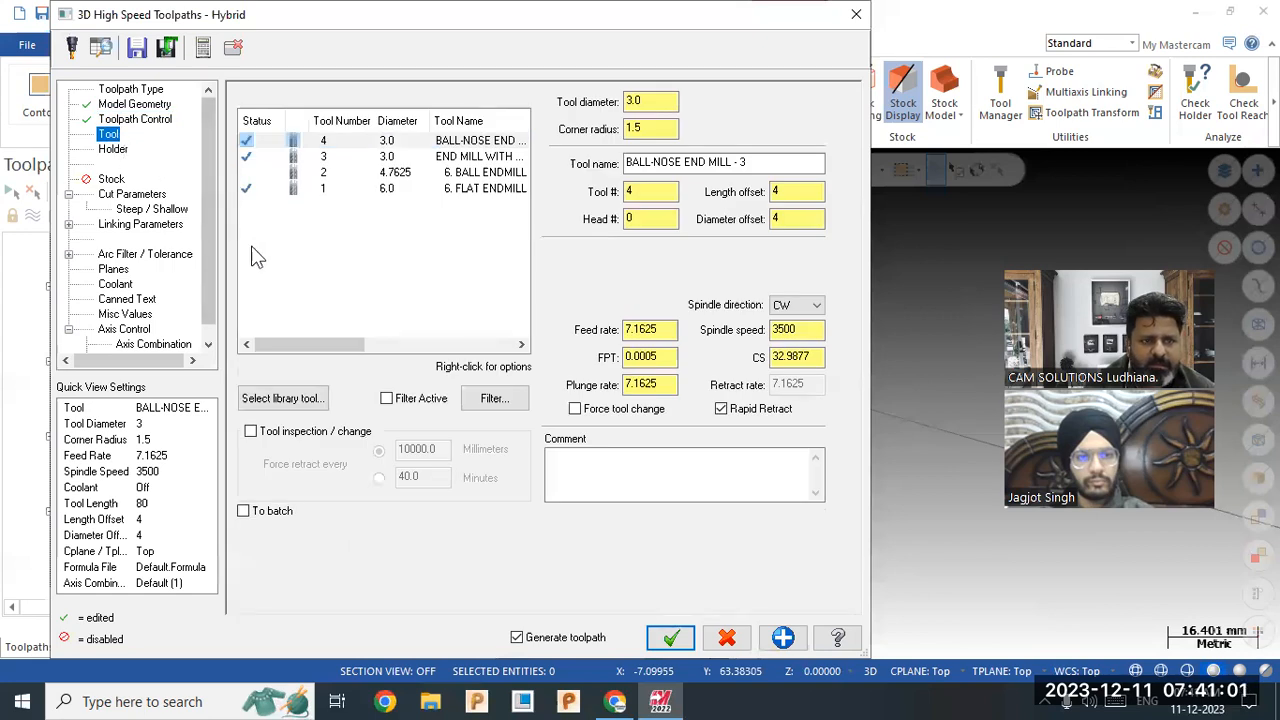
{"action": "left_click", "coordinate": [352, 143]}
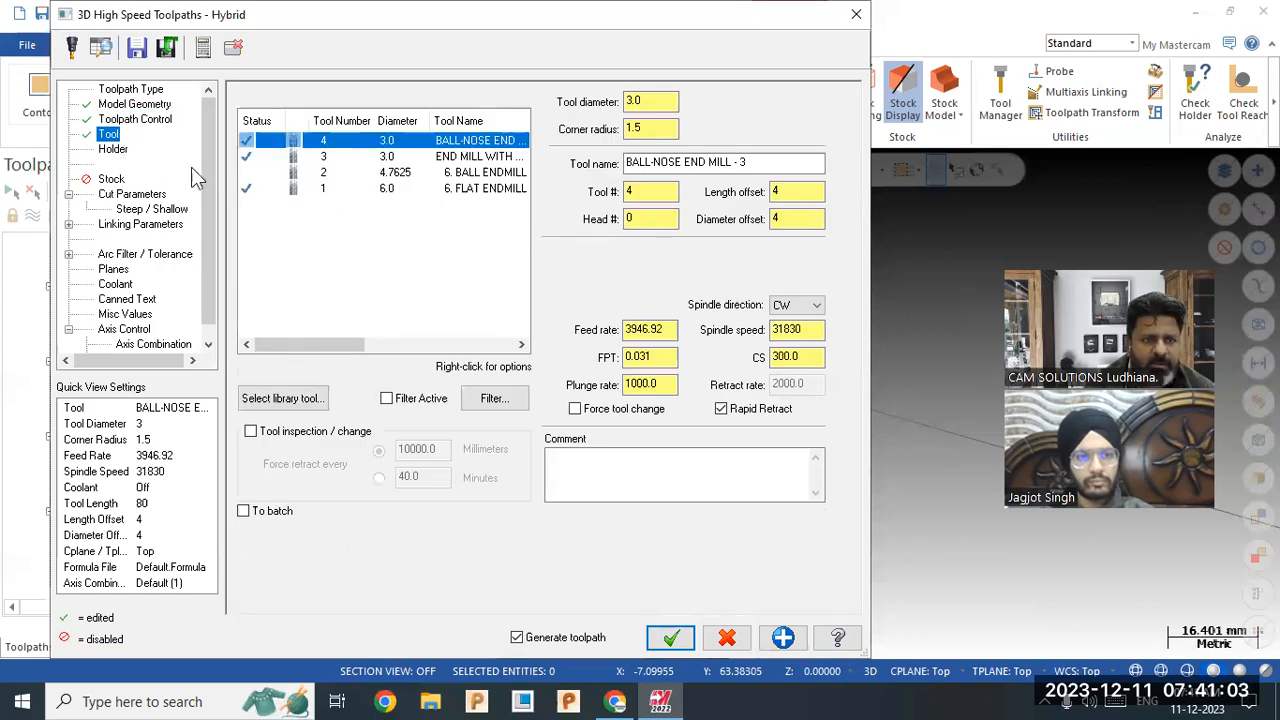
{"action": "left_click", "coordinate": [126, 196]}
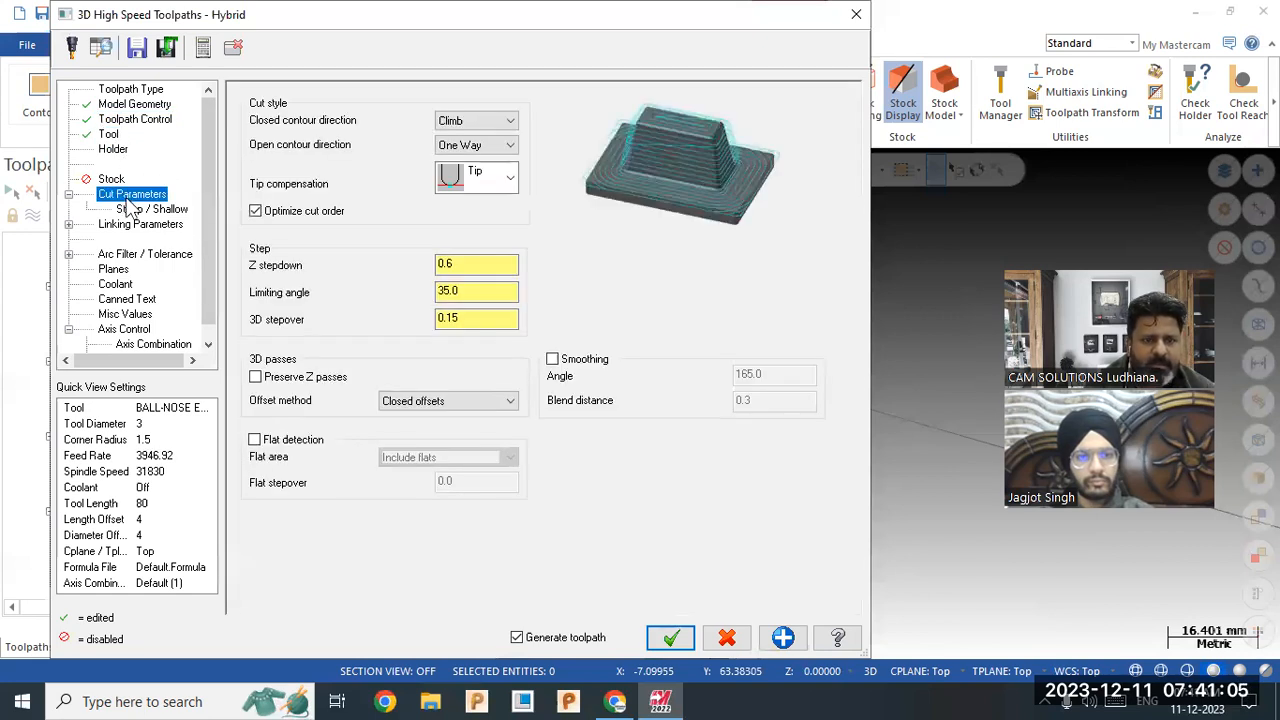
{"action": "double_click", "coordinate": [470, 264]}
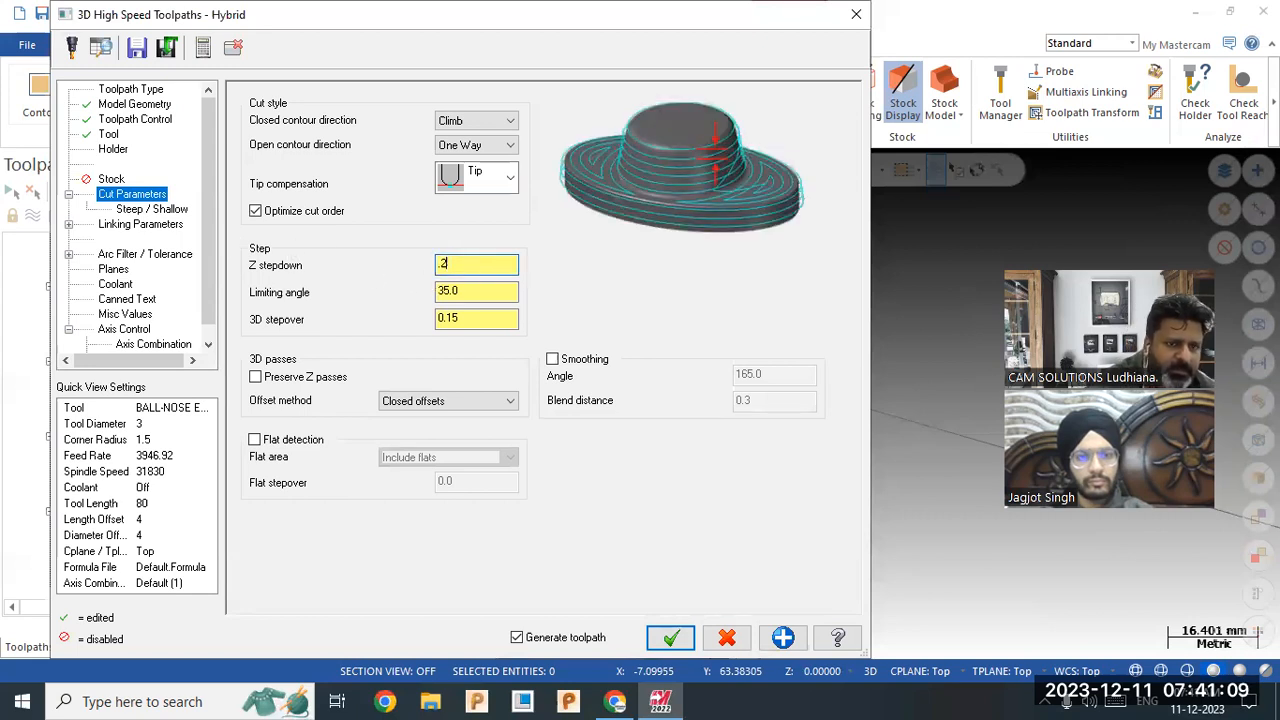
{"action": "key", "text": "Return"}
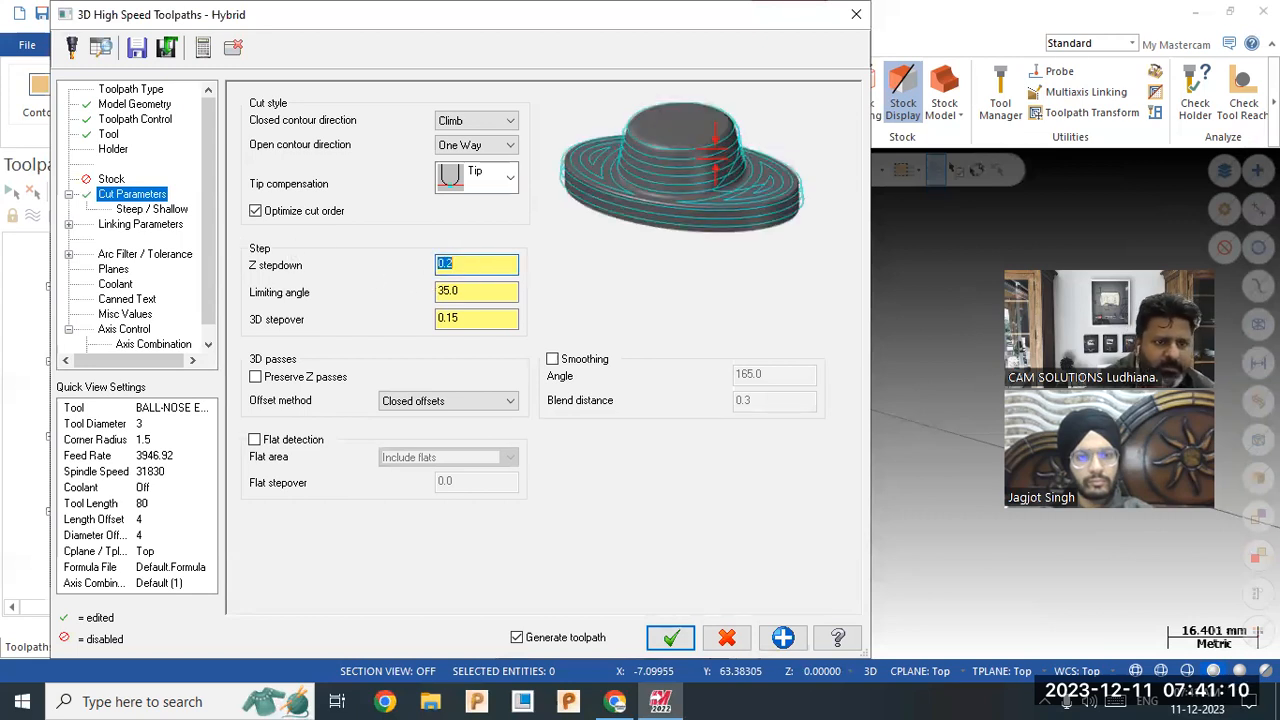
Set the Hybrid open contour direction to Zigzag and open the linking parameters.
{"action": "double_click", "coordinate": [470, 291]}
{"action": "double_click", "coordinate": [485, 318]}
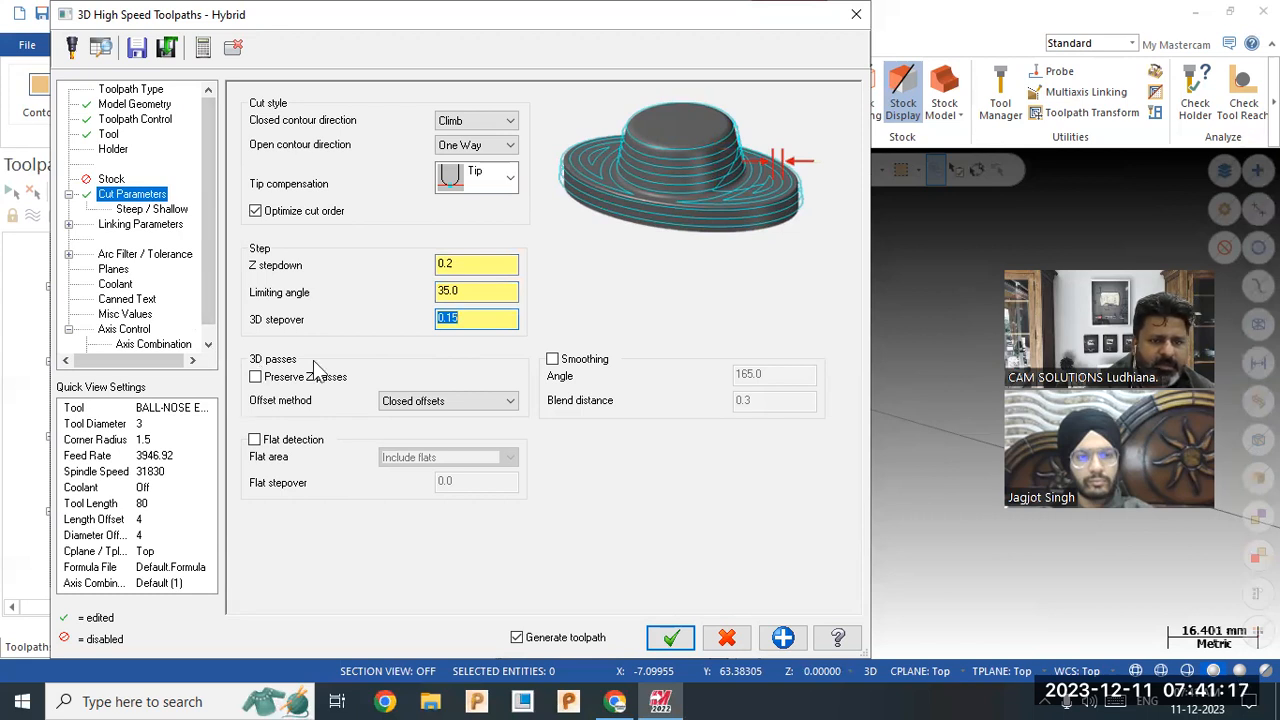
{"action": "left_click", "coordinate": [507, 145]}
{"action": "left_click", "coordinate": [485, 163]}
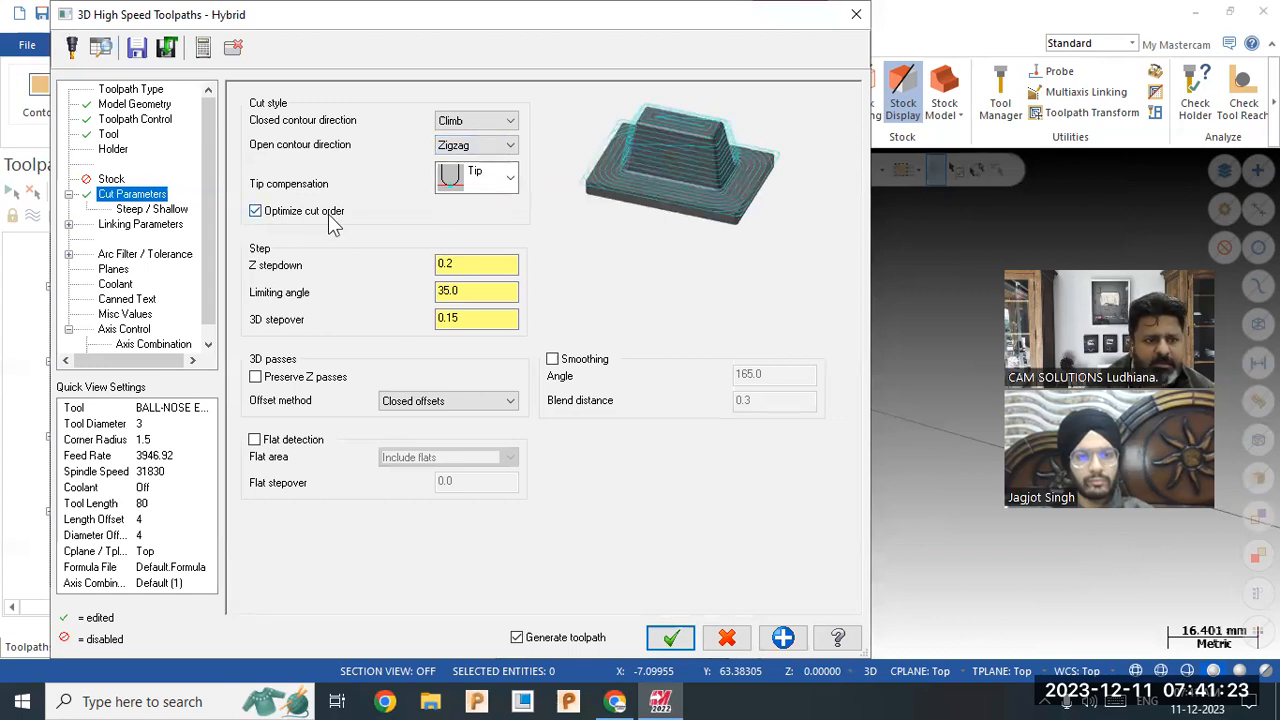
{"action": "left_click", "coordinate": [155, 209]}
{"action": "left_click", "coordinate": [150, 224]}
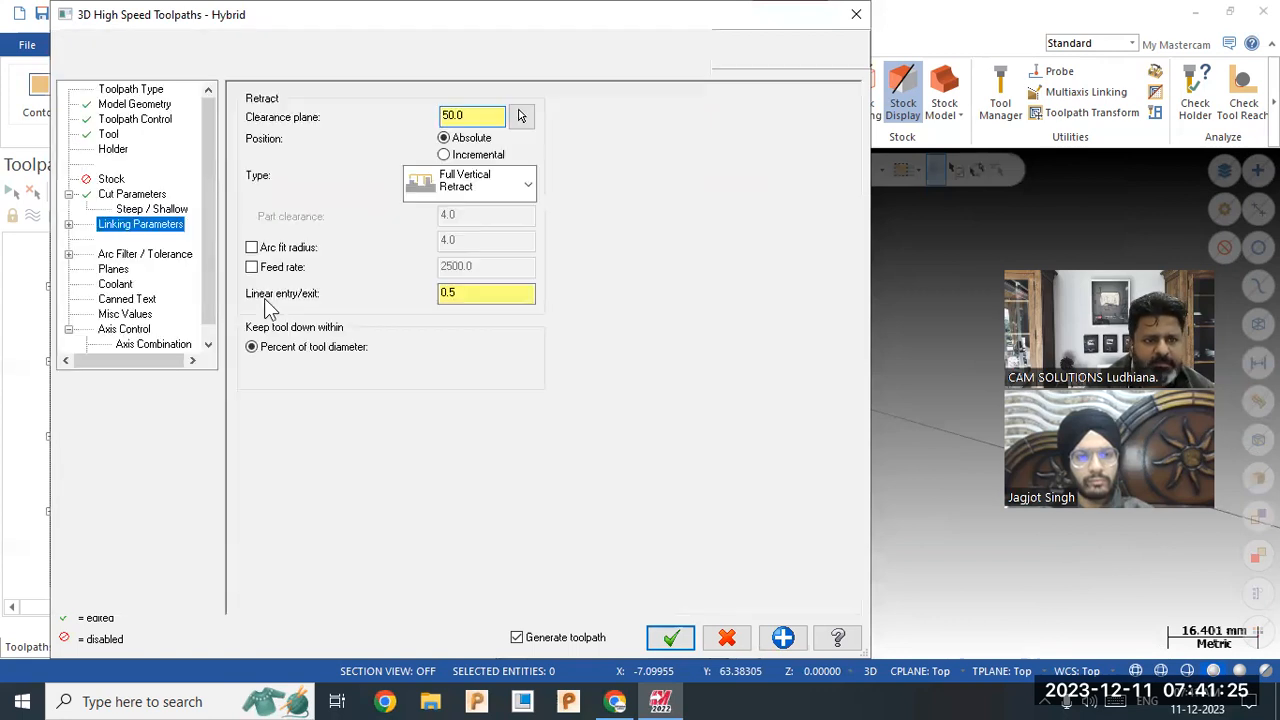
Generate the Hybrid toolpath, monitor its processing in the Multi-Threading Manager and inspect the resulting toolpath on the model.
{"action": "left_click", "coordinate": [668, 640]}
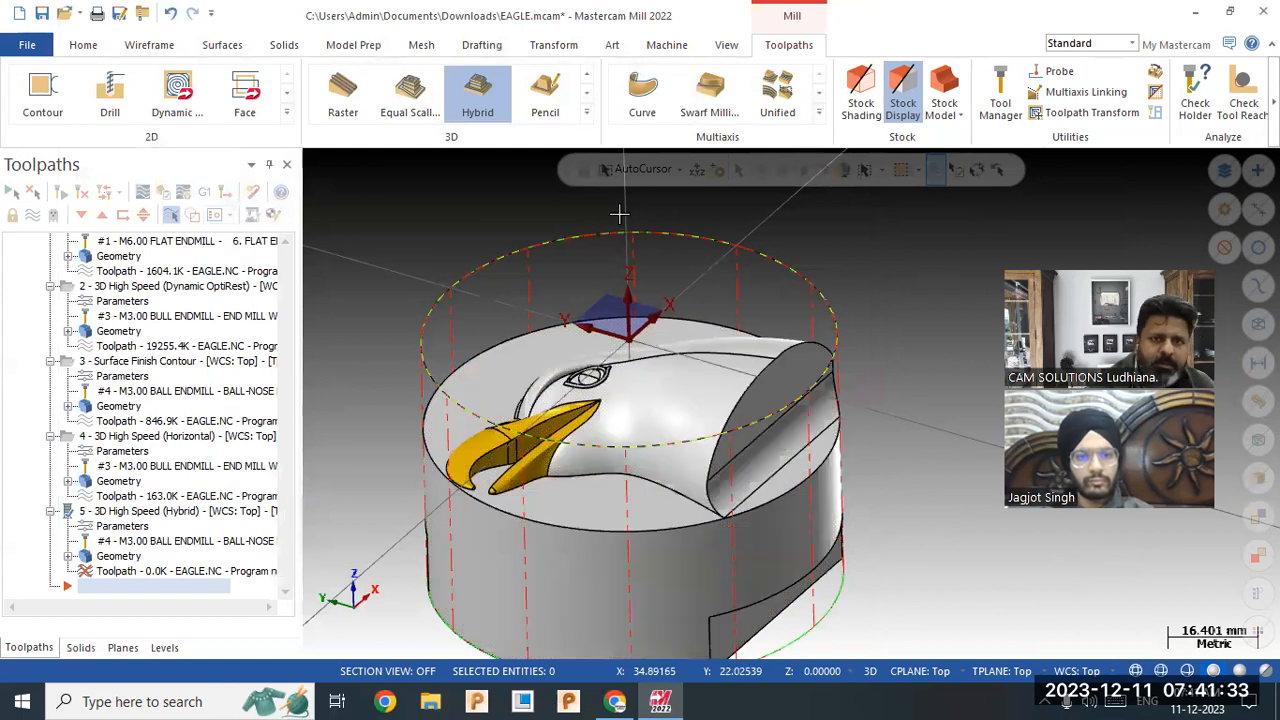
{"action": "left_click", "coordinate": [726, 45]}
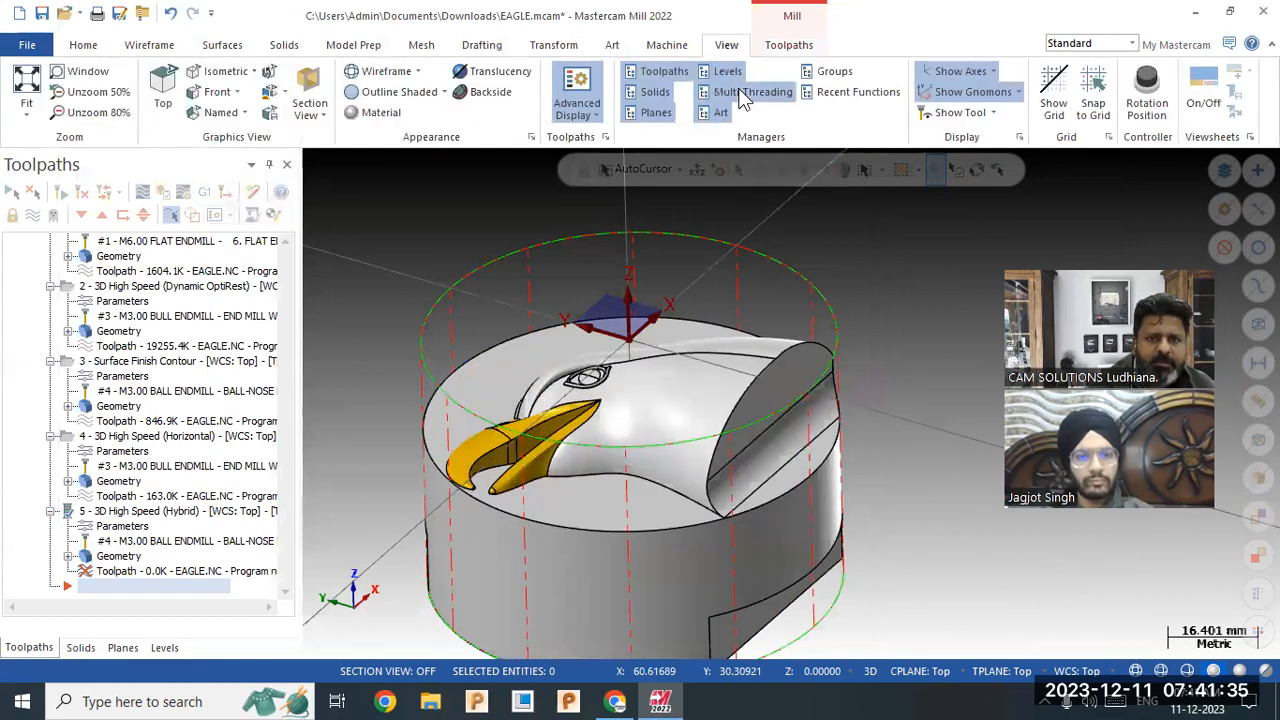
{"action": "left_click", "coordinate": [740, 91]}
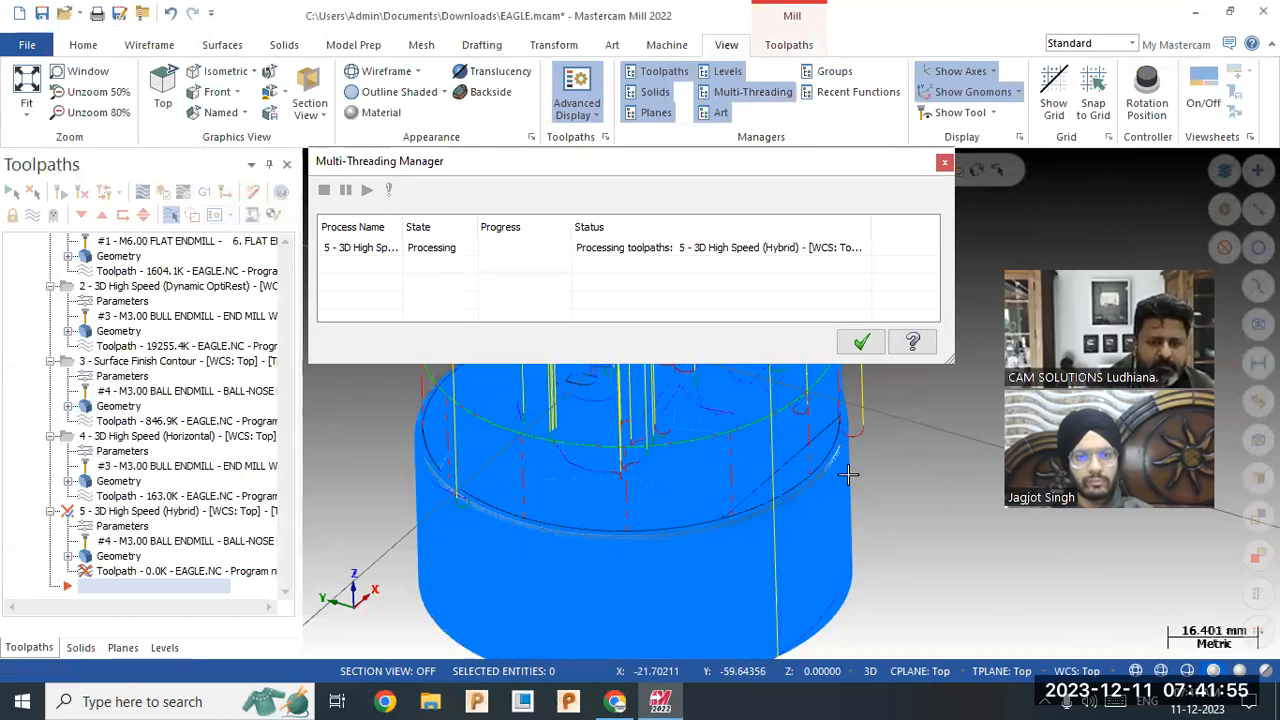
{"action": "left_click", "coordinate": [861, 343]}
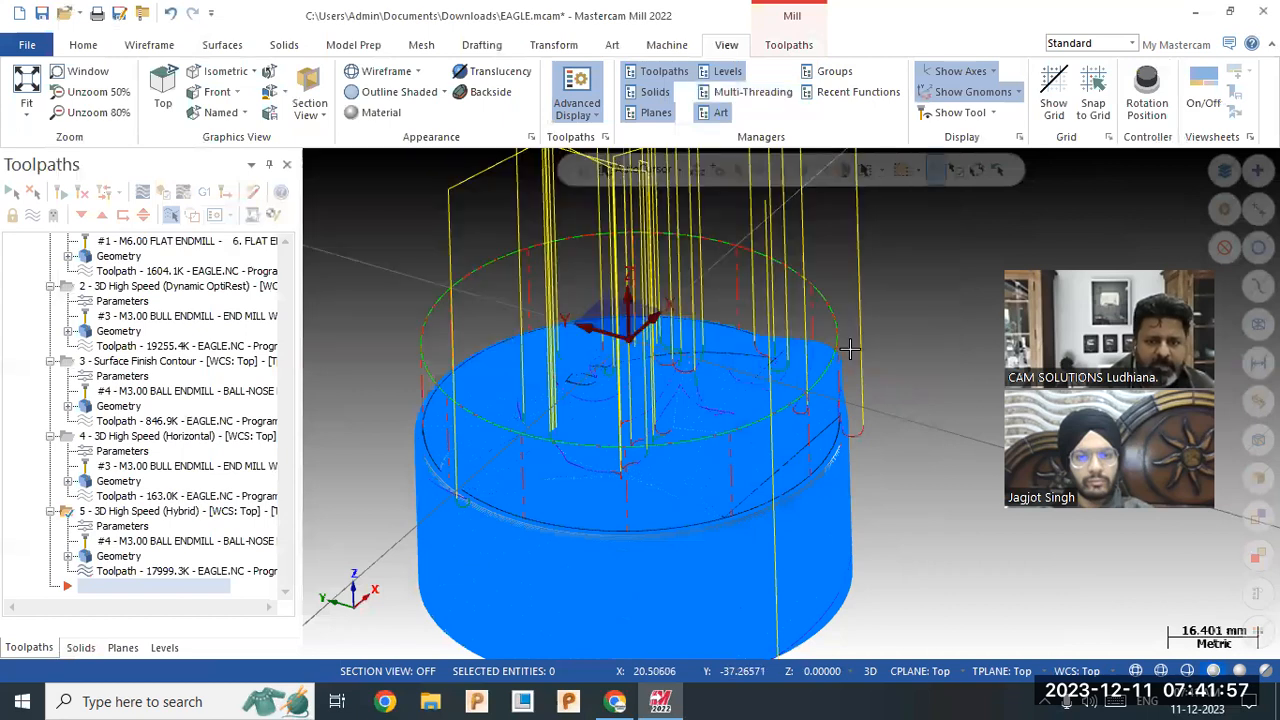
{"action": "middle_click_drag", "start_coordinate": [862, 380], "coordinate": [815, 488]}
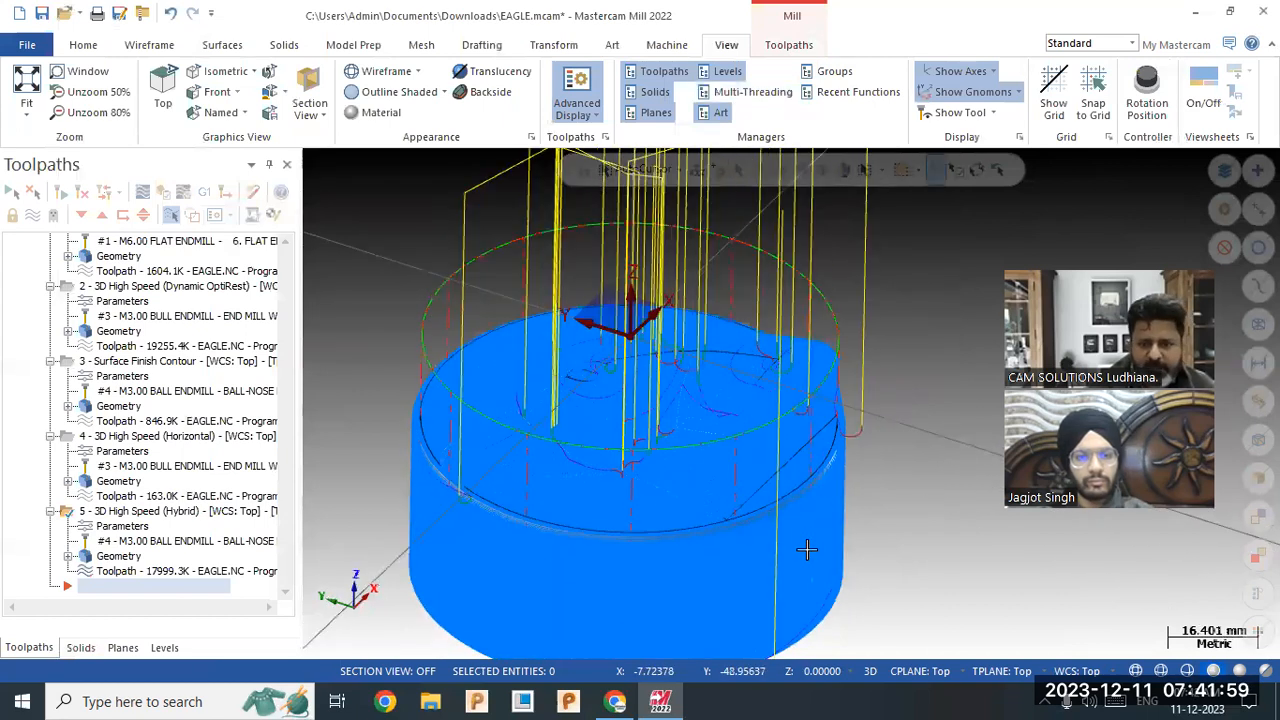
Add the circular outline at the top of the stock as the Hybrid toolpath's containment boundary and regenerate the toolpath.
{"action": "left_click", "coordinate": [118, 527]}
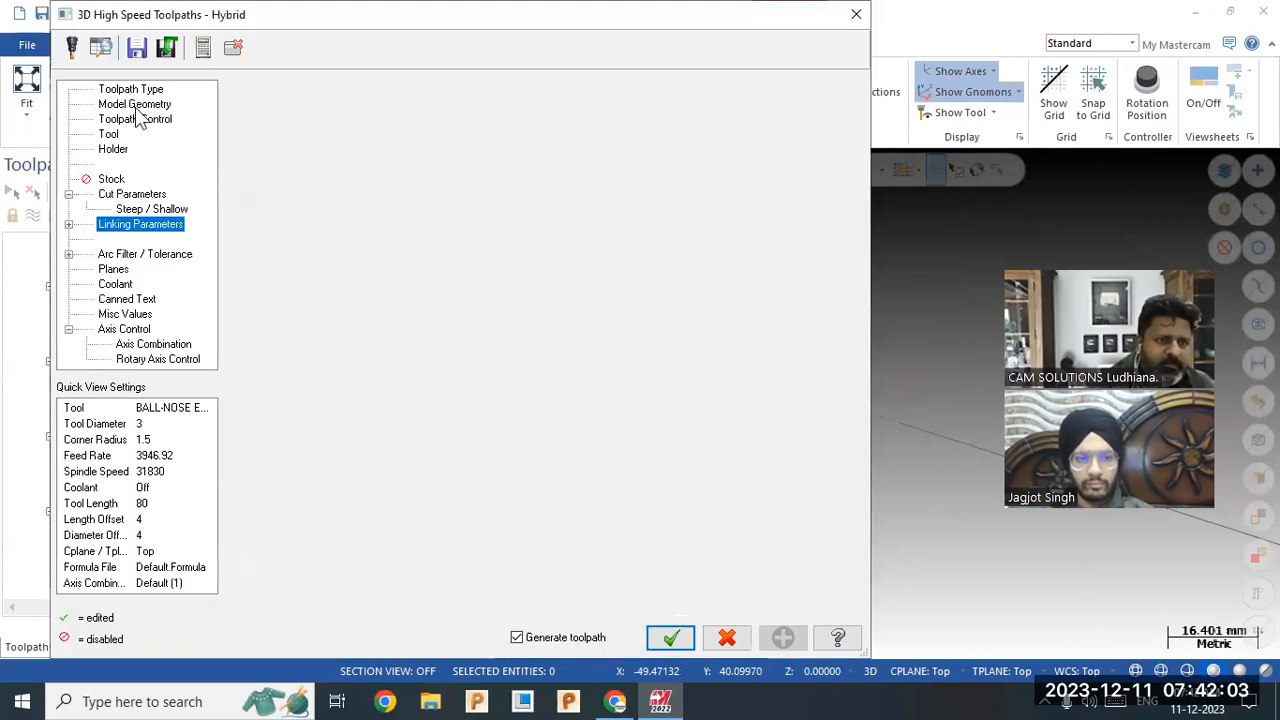
{"action": "left_click", "coordinate": [137, 105]}
{"action": "left_click", "coordinate": [137, 119]}
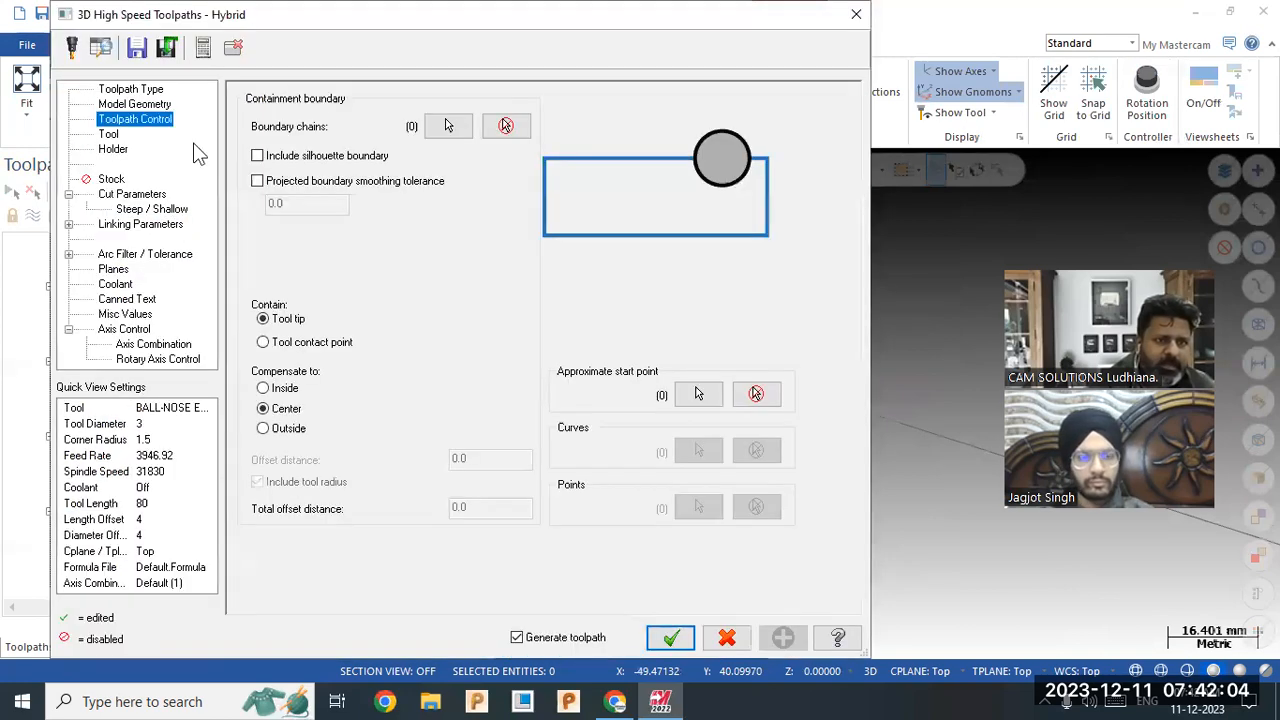
{"action": "left_click", "coordinate": [448, 126]}
{"action": "left_click", "coordinate": [818, 298]}
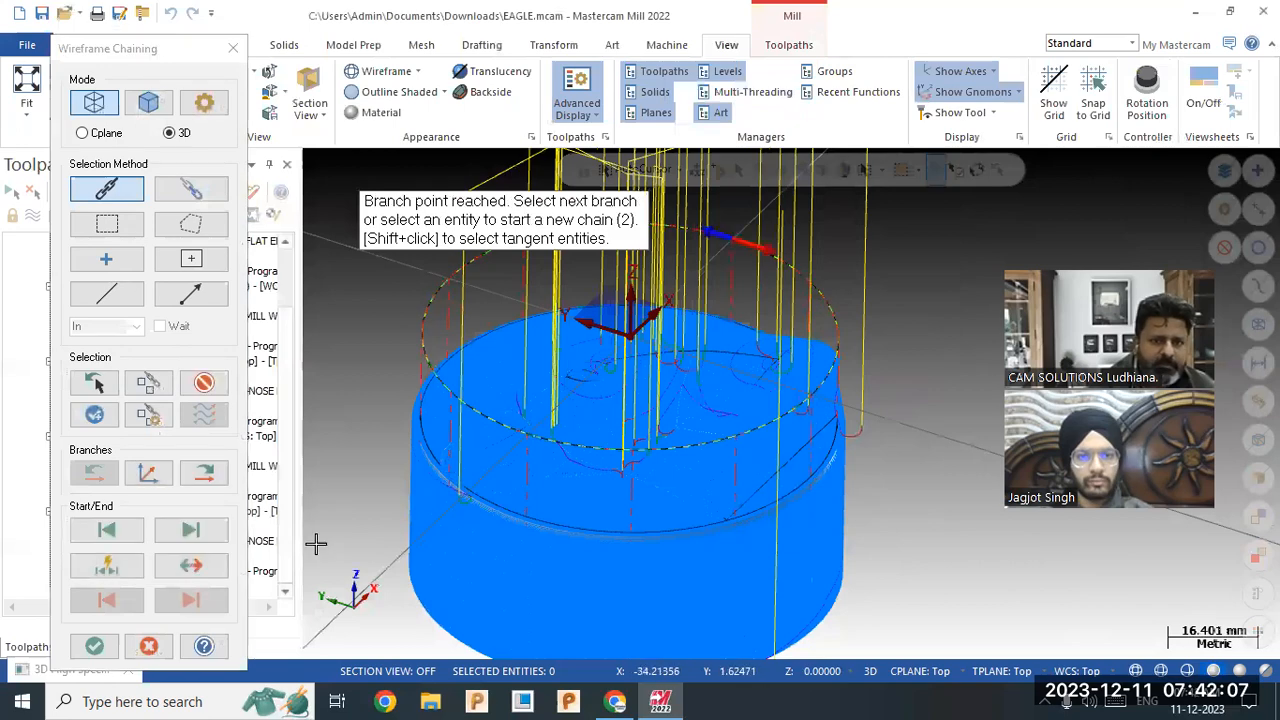
{"action": "left_click", "coordinate": [94, 646]}
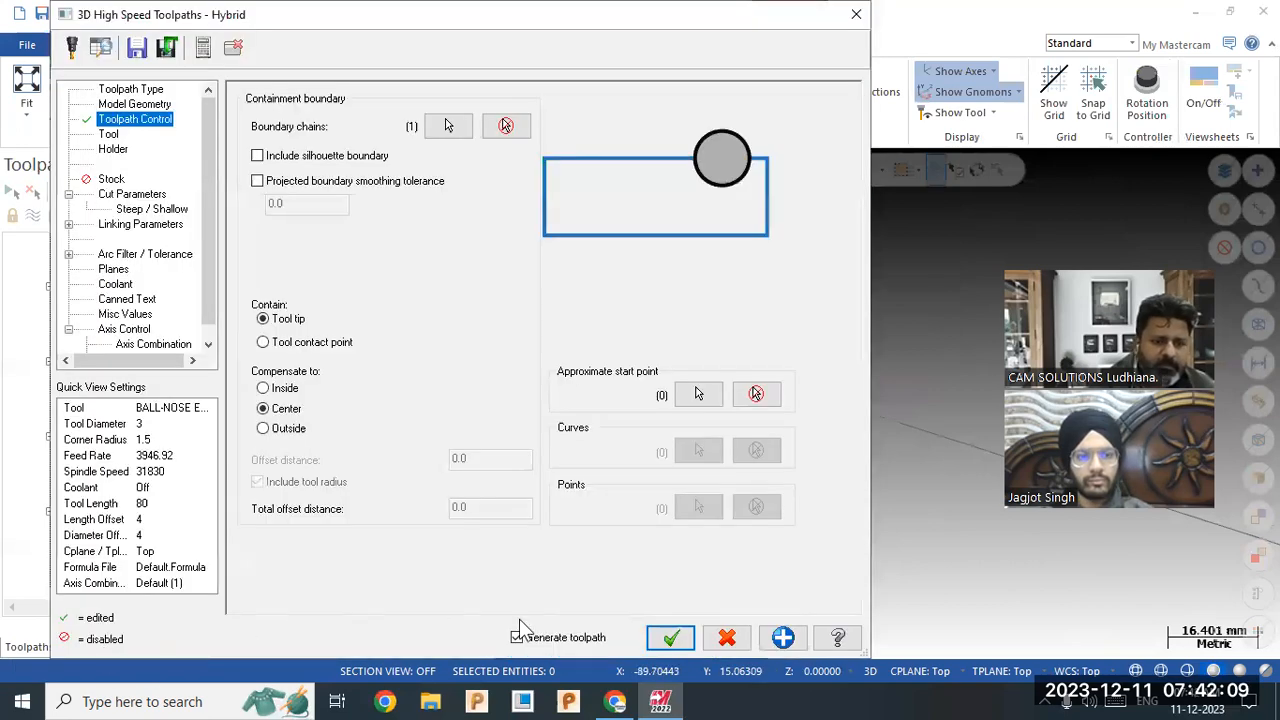
{"action": "left_click", "coordinate": [668, 637]}
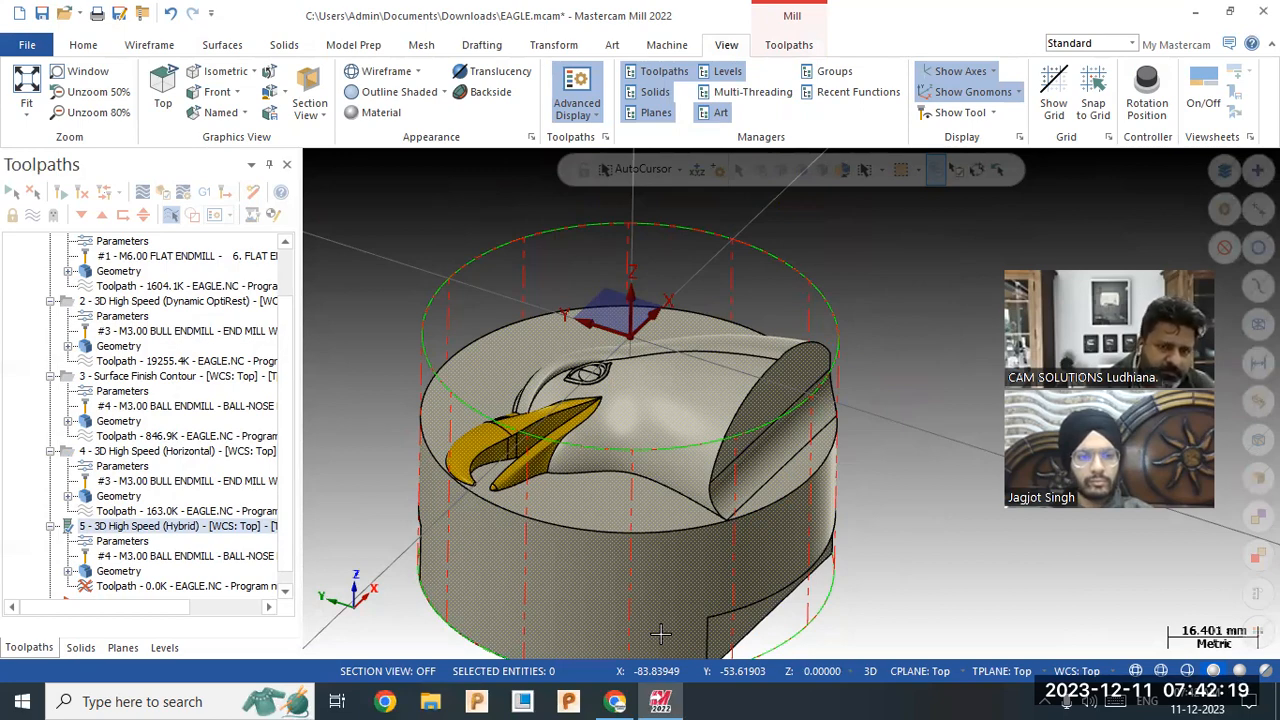
Examine the eagle's eye and beak up close and how the regenerated Hybrid toolpath covers them.
{"action": "scroll", "coordinate": [629, 409], "scroll_direction": "up", "scroll_amount": 5}
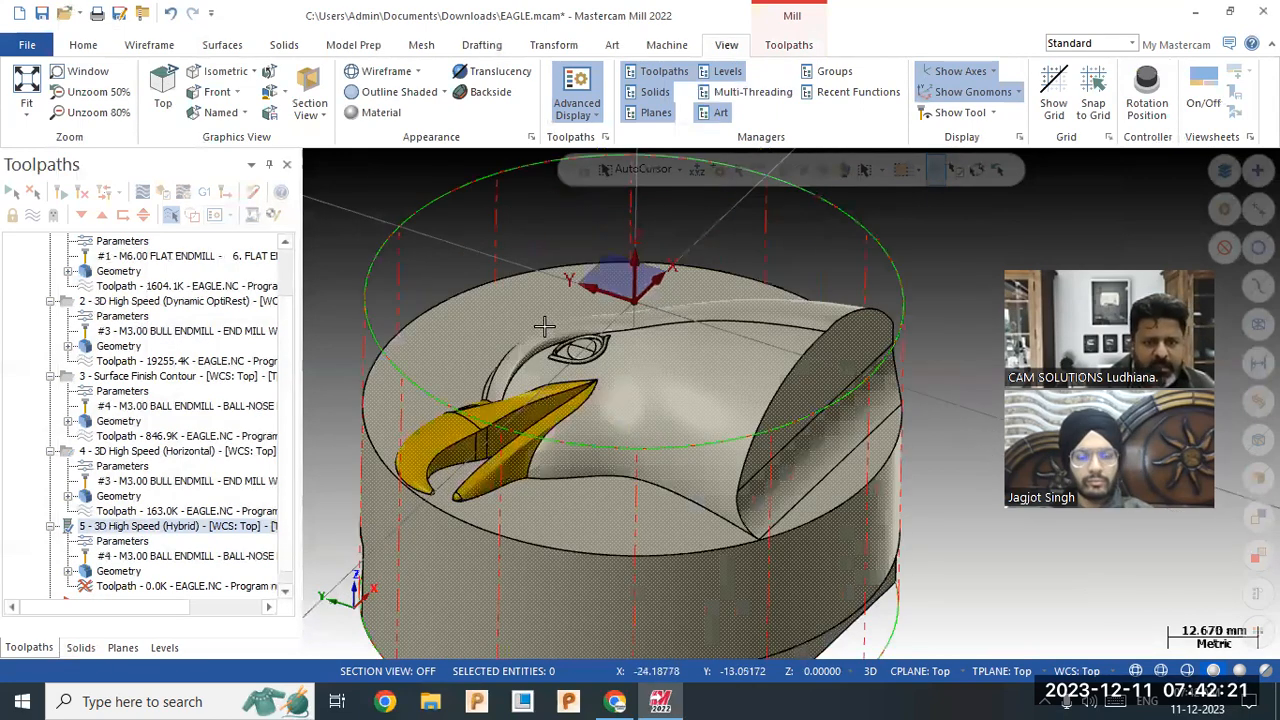
{"action": "scroll", "coordinate": [627, 332], "scroll_direction": "up", "scroll_amount": 3}
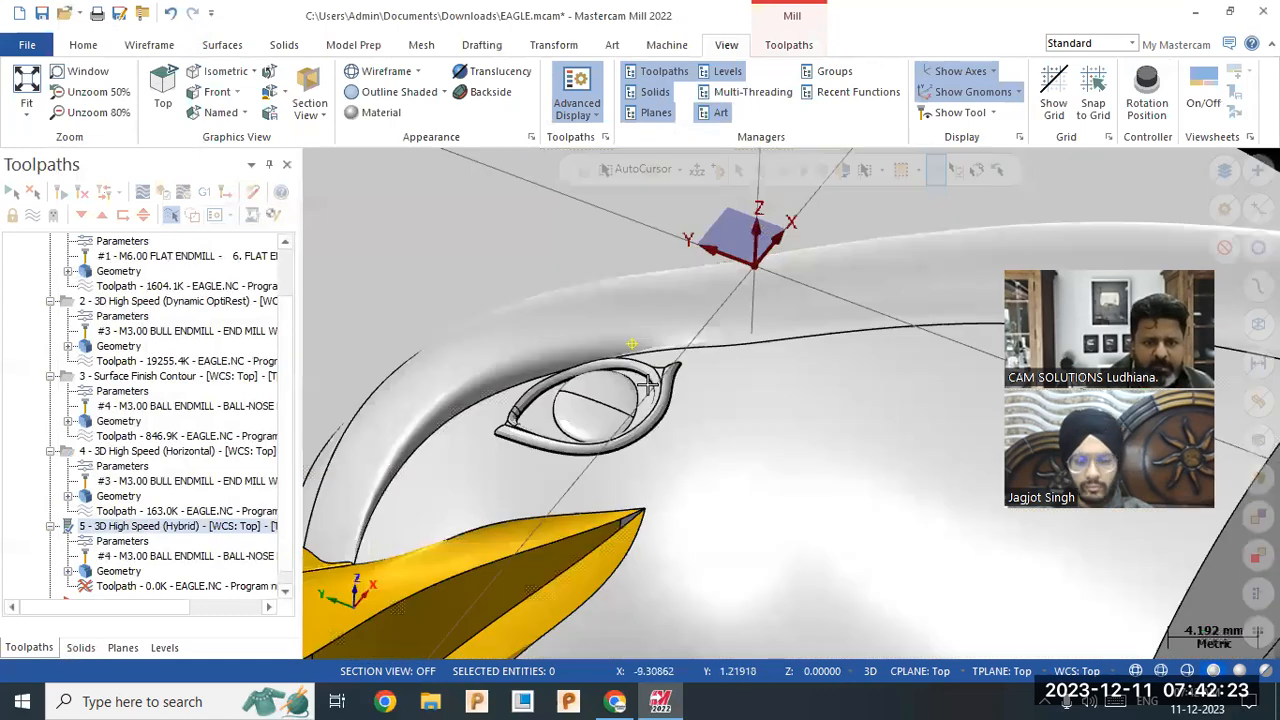
{"action": "middle_click_drag", "start_coordinate": [657, 381], "coordinate": [737, 449]}
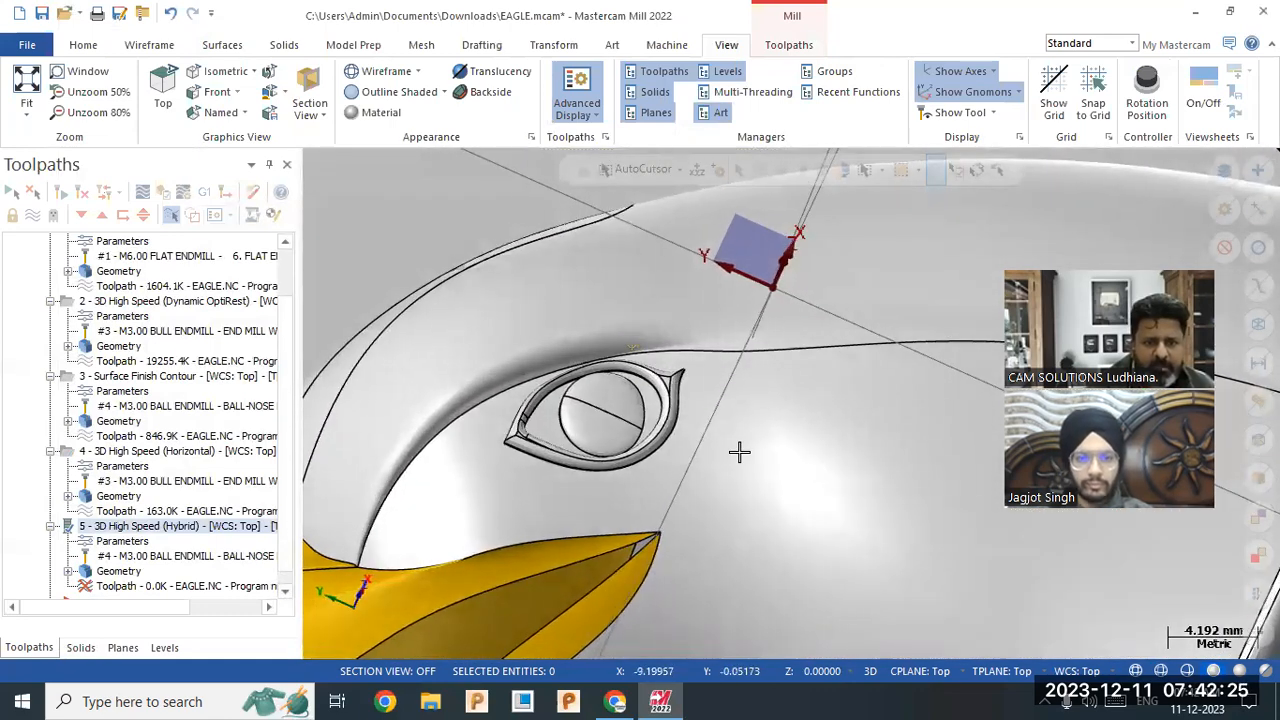
{"action": "scroll", "coordinate": [713, 451], "scroll_direction": "down", "scroll_amount": 2}
{"action": "scroll", "coordinate": [713, 451], "scroll_direction": "up", "scroll_amount": 1}
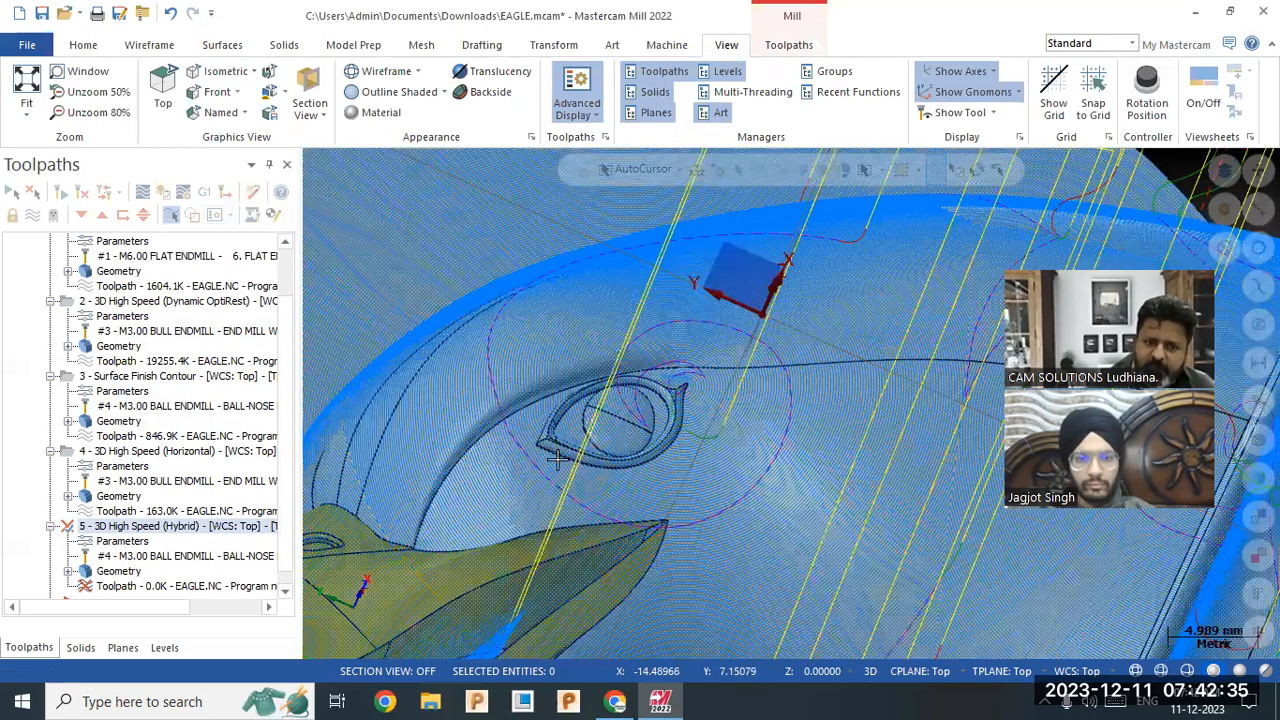
{"action": "scroll", "coordinate": [636, 456], "scroll_direction": "down", "scroll_amount": 2}
{"action": "scroll", "coordinate": [645, 404], "scroll_direction": "down", "scroll_amount": 2}
{"action": "mouse_move", "coordinate": [653, 462]}
{"action": "middle_mouse_down"}
{"action": "mouse_move", "coordinate": [625, 432]}
{"action": "mouse_move", "coordinate": [628, 468]}
{"action": "middle_mouse_up"}
{"action": "middle_click_drag", "start_coordinate": [748, 420], "coordinate": [534, 432]}
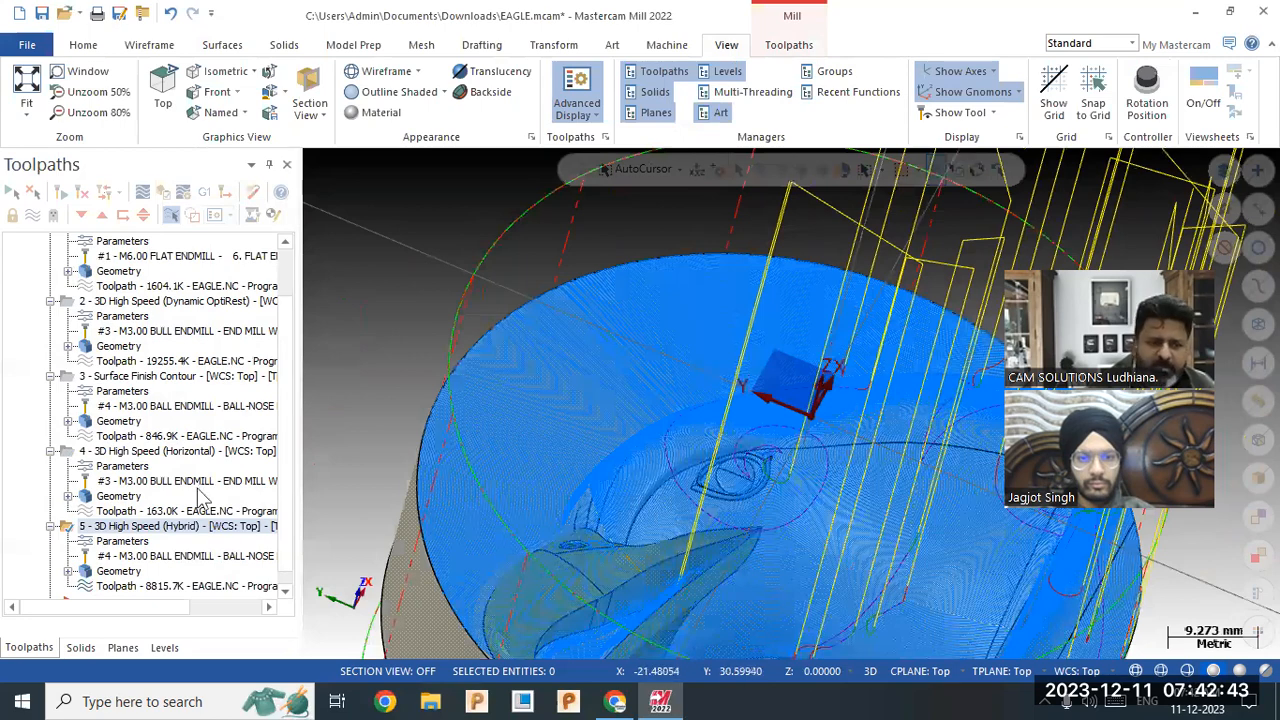
Compare the displayed Horizontal Area toolpath with the Hybrid toolpath on the eagle model.
{"action": "left_click", "coordinate": [141, 452]}
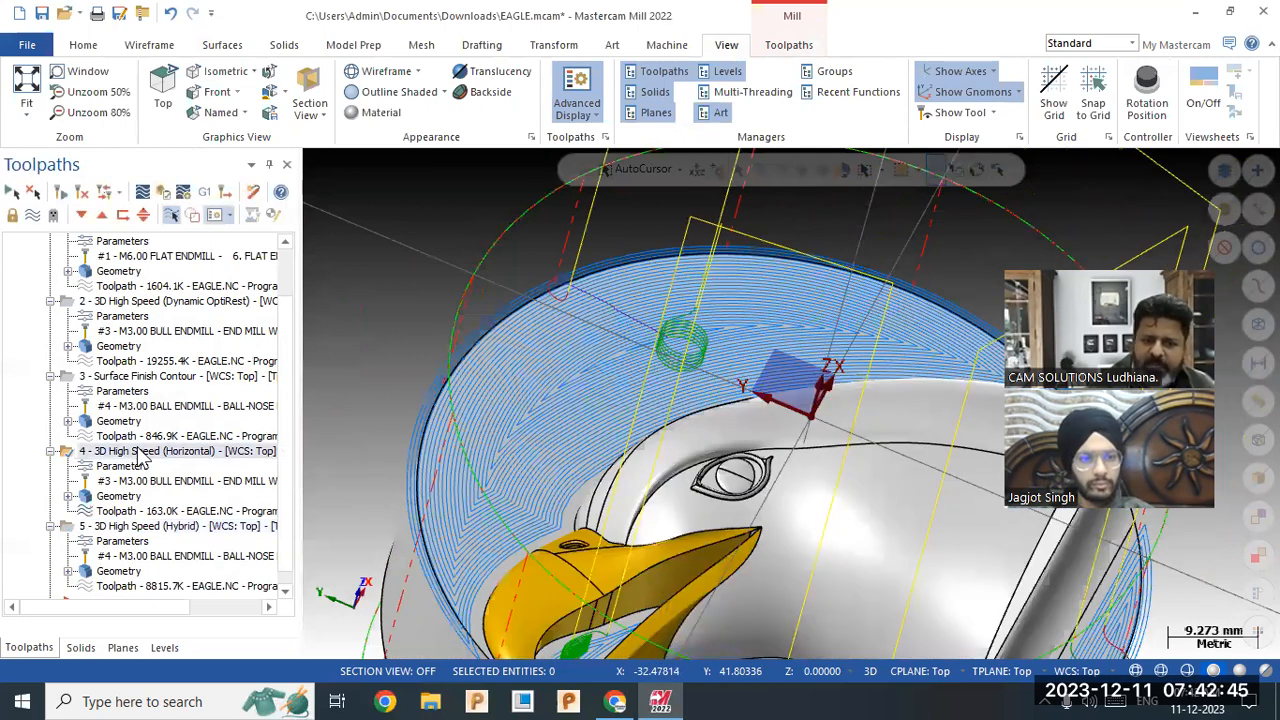
{"action": "scroll", "coordinate": [581, 357], "scroll_direction": "down", "scroll_amount": 4}
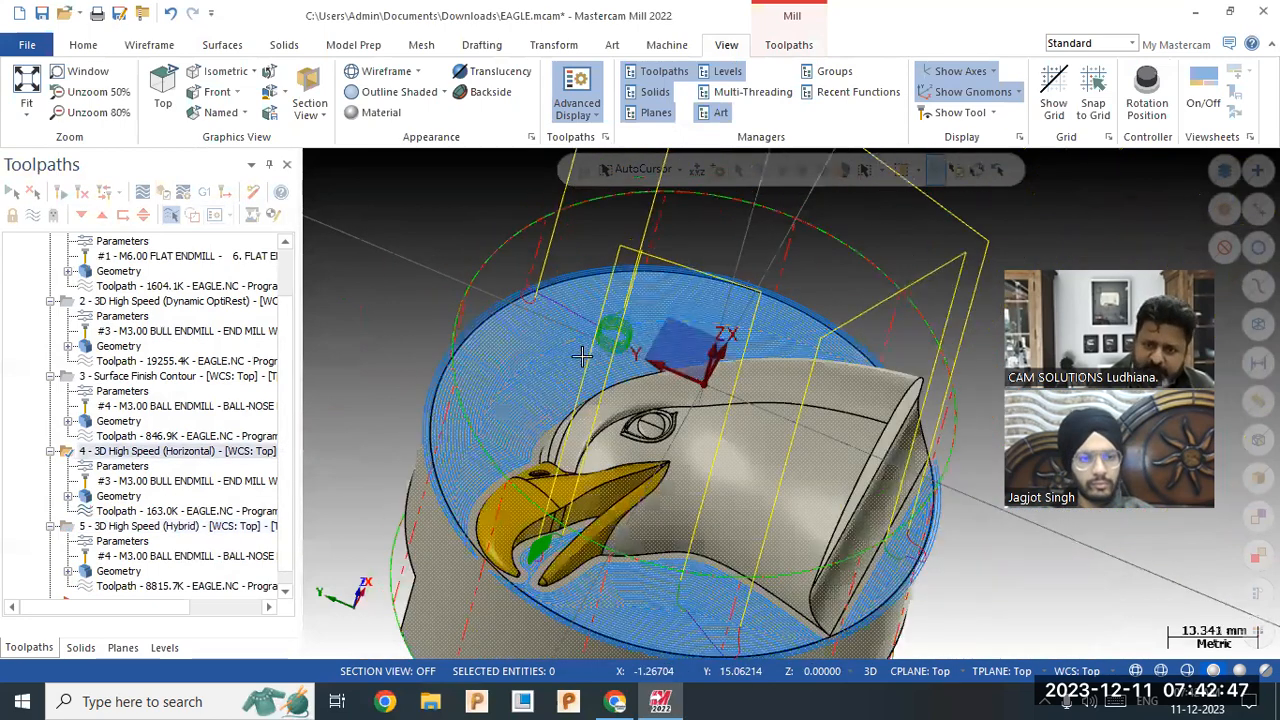
{"action": "middle_click_drag", "start_coordinate": [556, 332], "coordinate": [592, 334]}
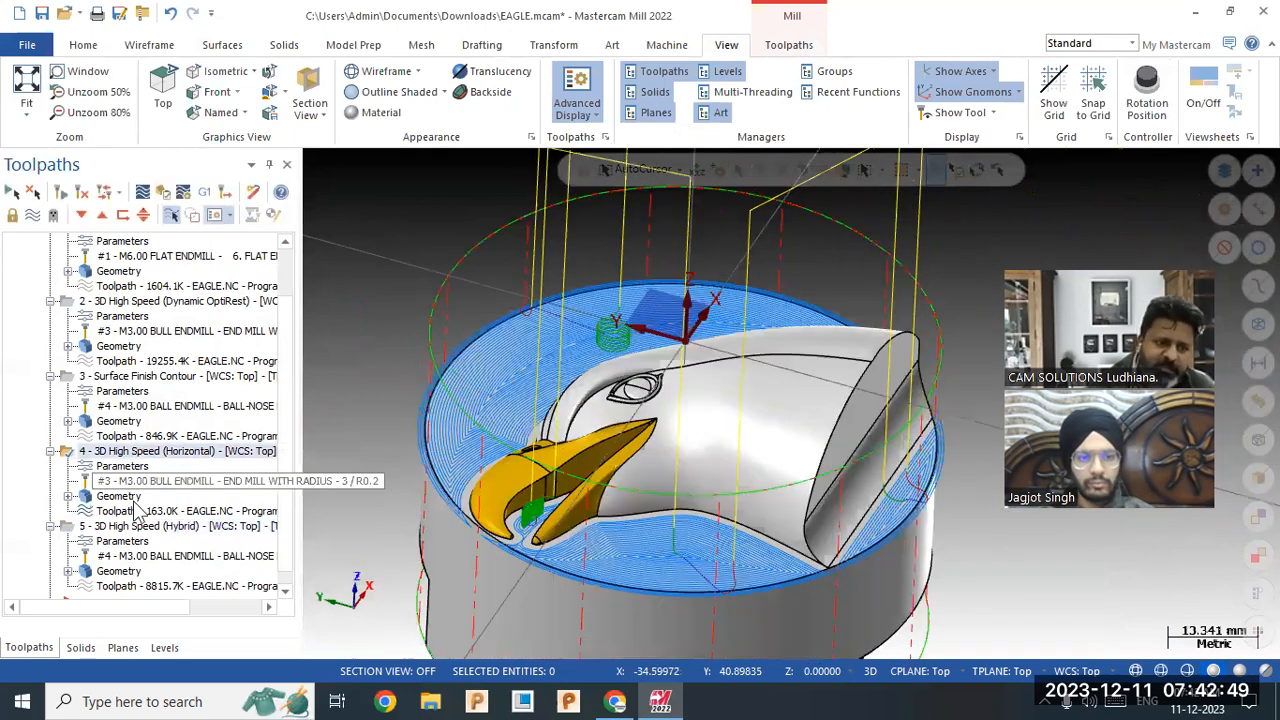
{"action": "left_click", "coordinate": [150, 528]}
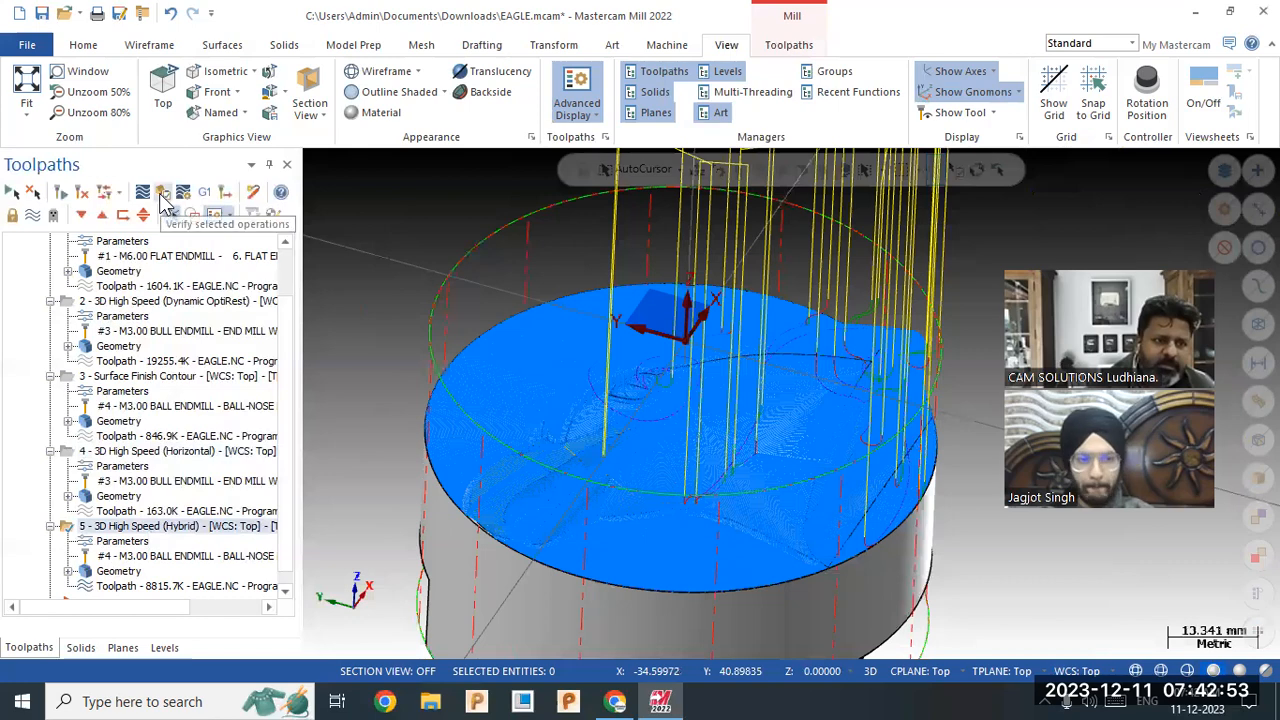
Select all operations in Toolpath Group-1 and open them for verification in the Mastercam Simulator.
{"action": "scroll", "coordinate": [130, 280], "scroll_direction": "up", "scroll_amount": 2}
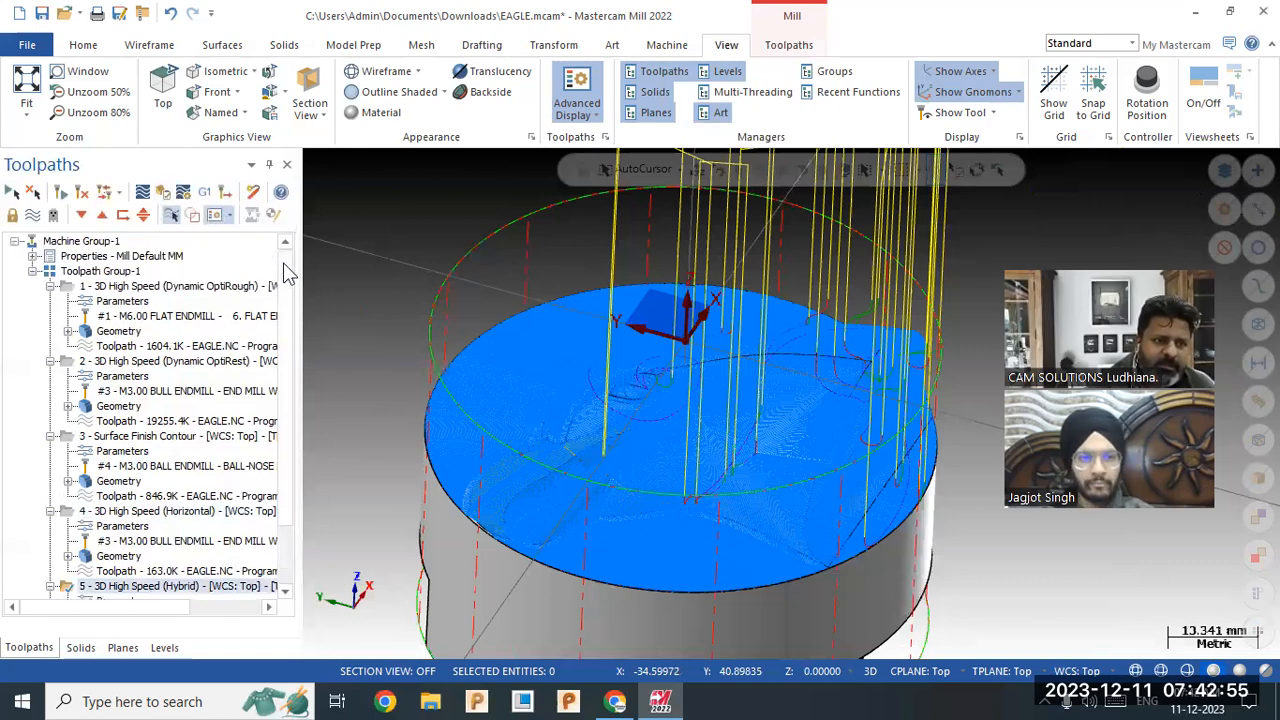
{"action": "left_click", "coordinate": [128, 278]}
{"action": "left_click", "coordinate": [165, 193]}
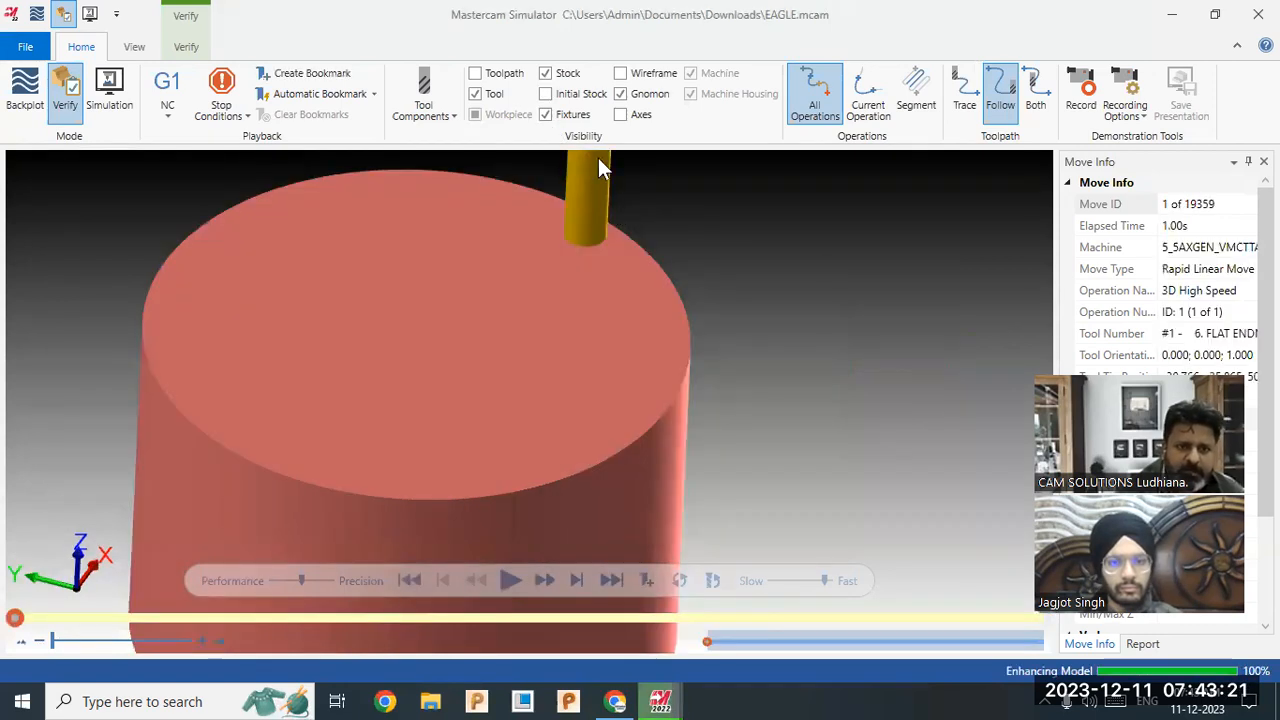
Make the workpiece fully visible and the stock translucent in the simulation, and frame the whole part.
{"action": "left_click", "coordinate": [546, 75]}
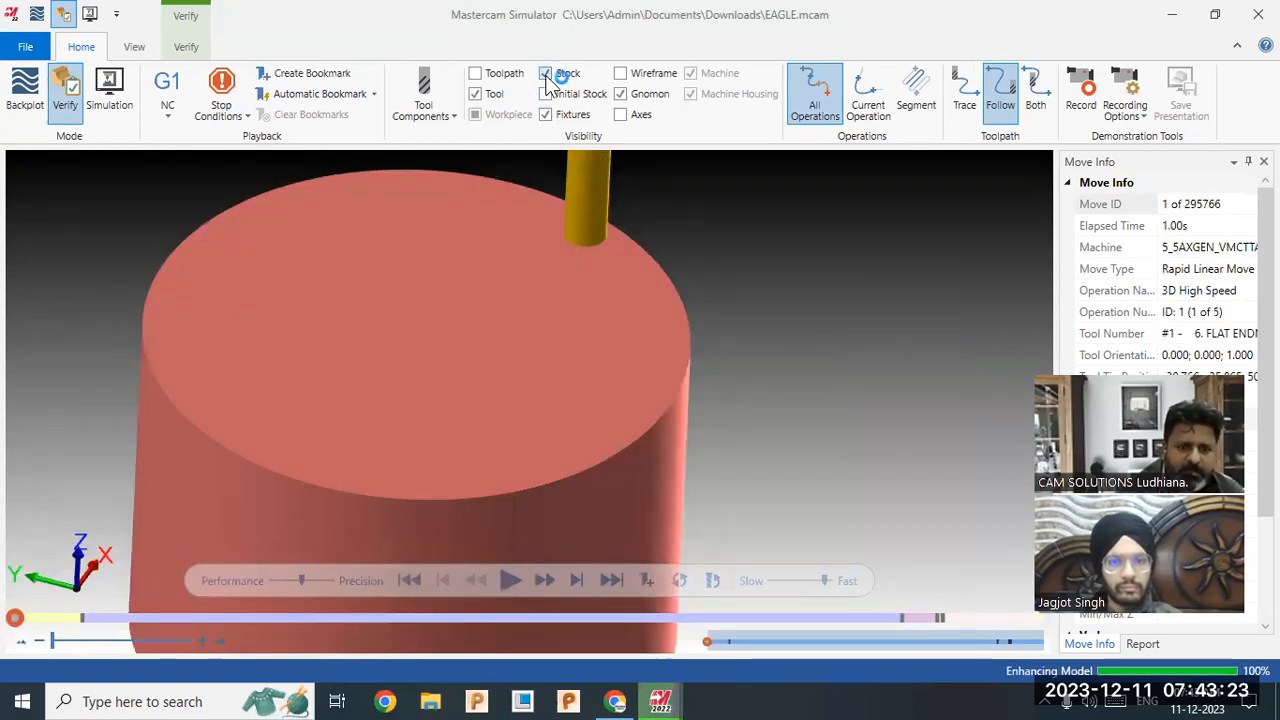
{"action": "left_click", "coordinate": [476, 75]}
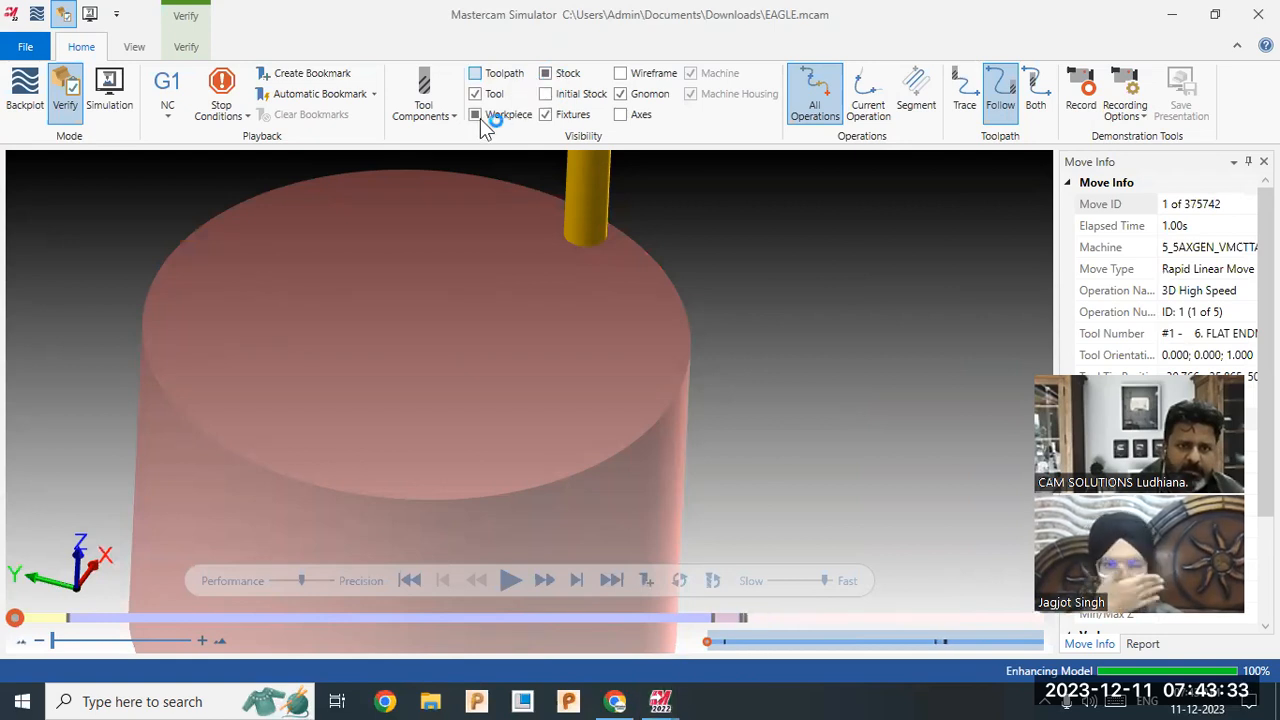
{"action": "left_click", "coordinate": [476, 115]}
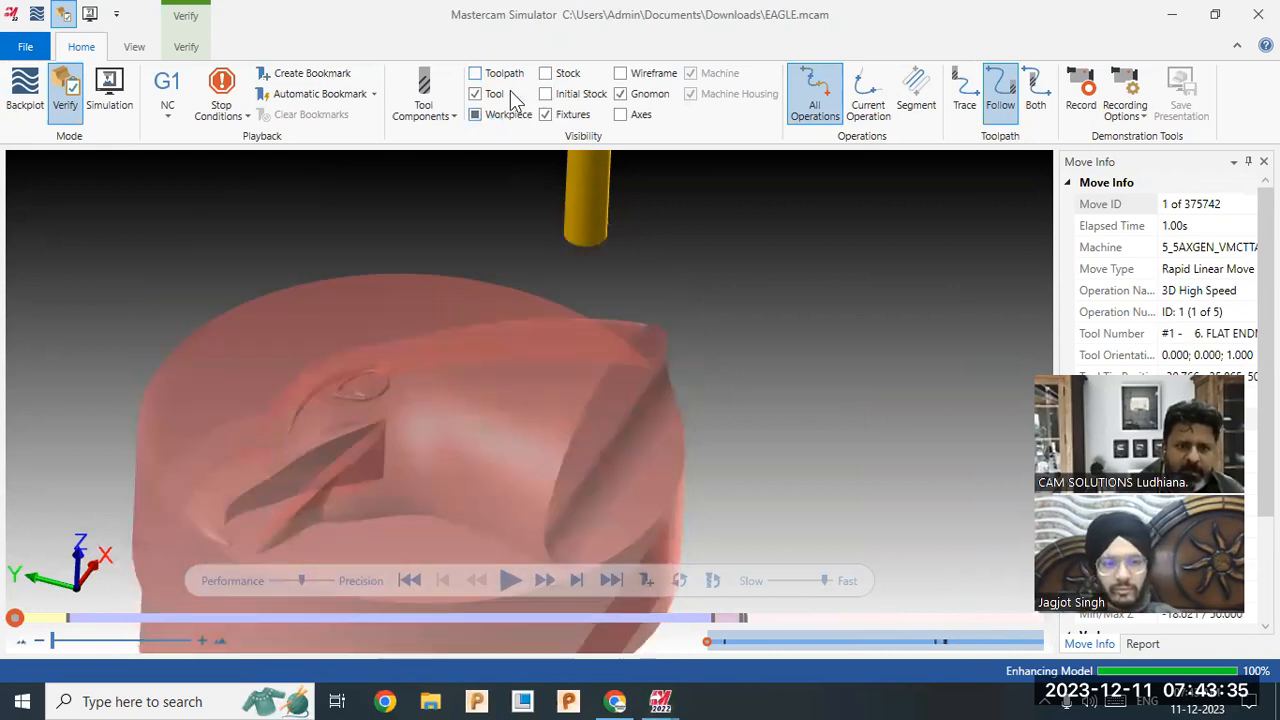
{"action": "left_click", "coordinate": [545, 76]}
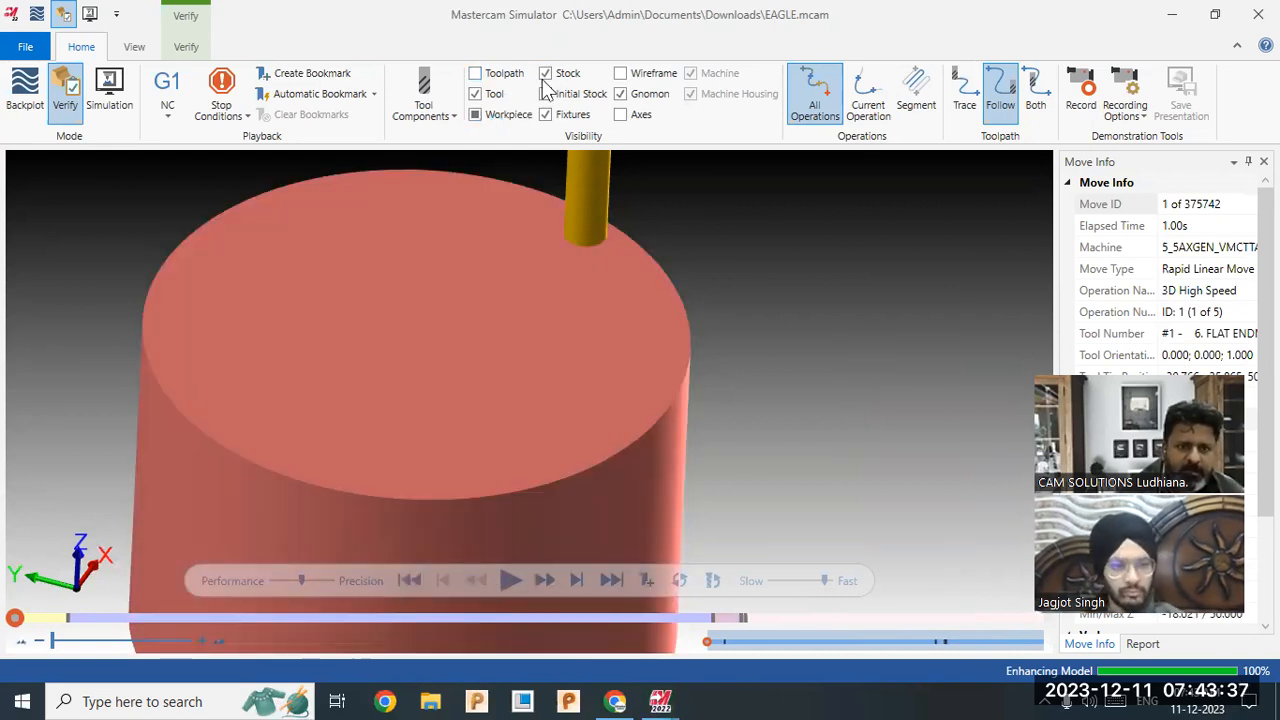
{"action": "left_click", "coordinate": [546, 75]}
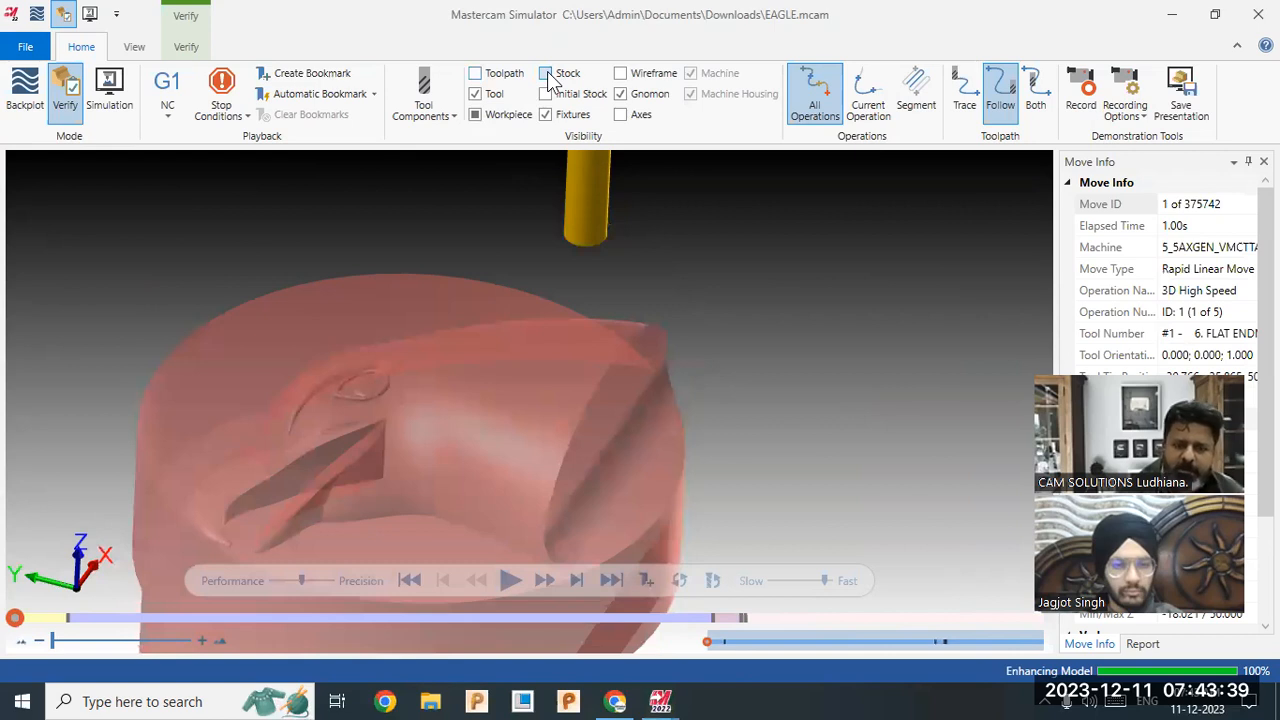
{"action": "left_click", "coordinate": [476, 115]}
{"action": "left_click", "coordinate": [484, 115]}
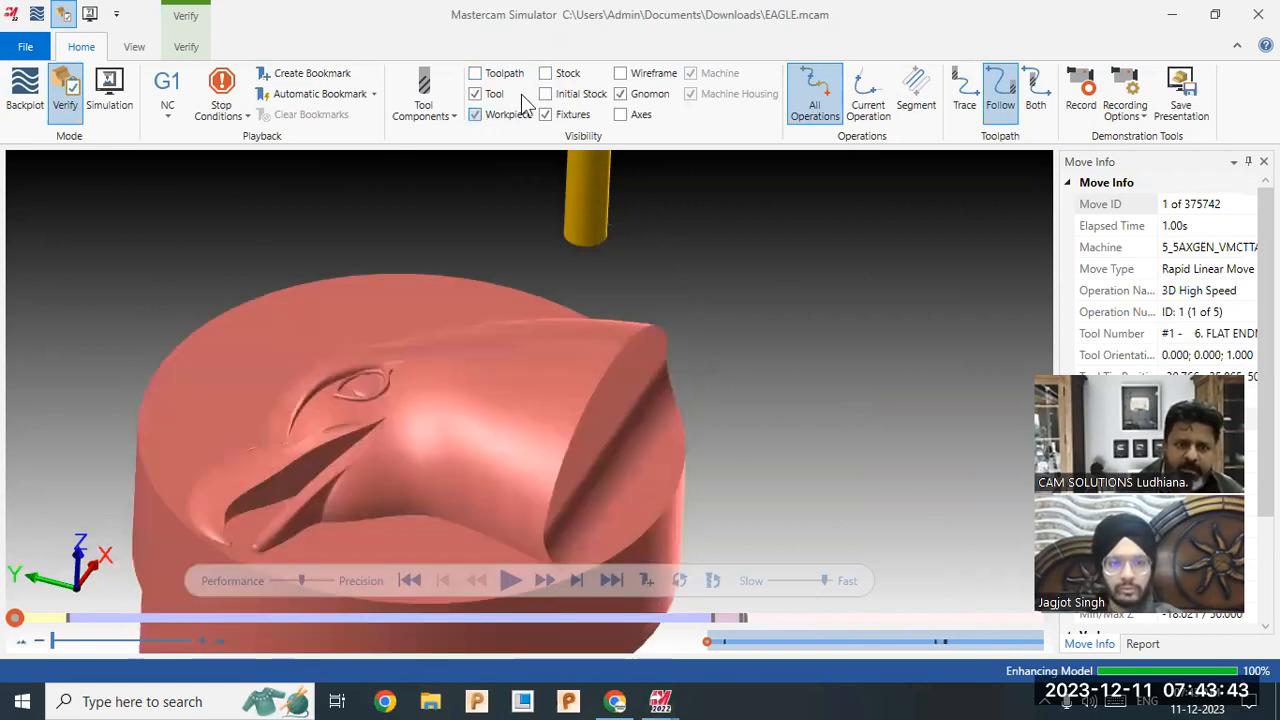
{"action": "left_click", "coordinate": [546, 74]}
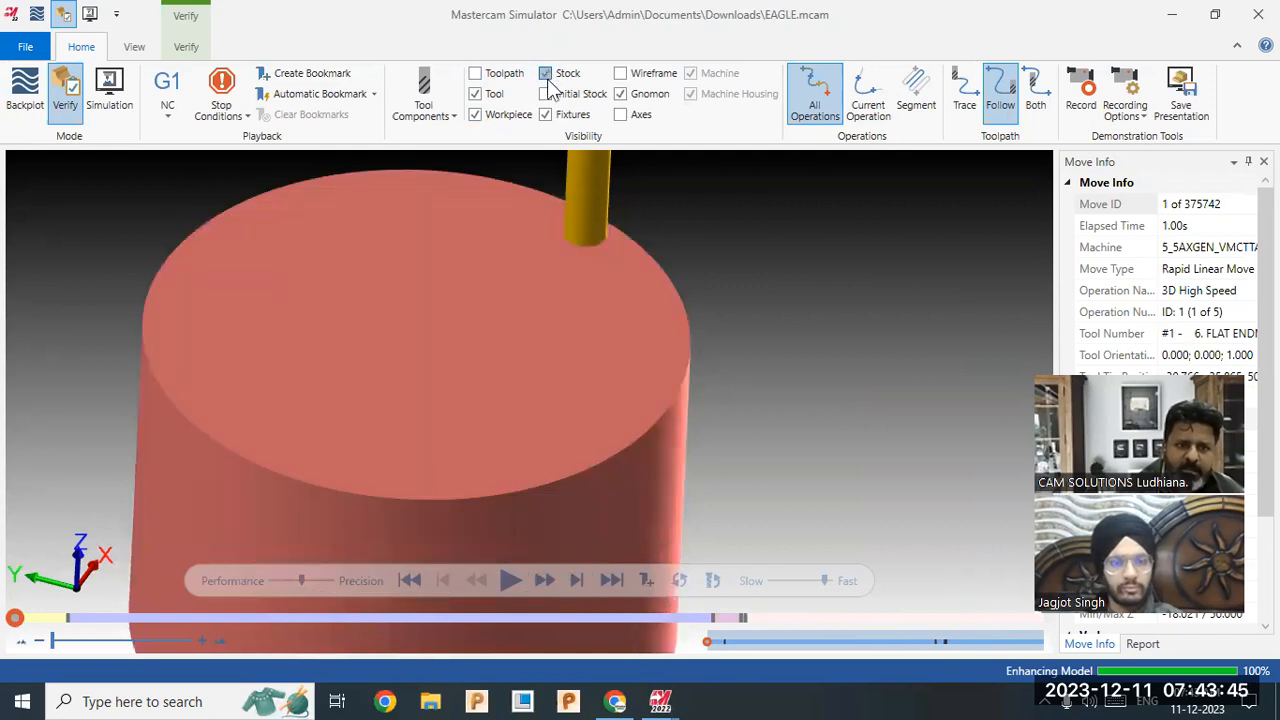
{"action": "left_click", "coordinate": [546, 74]}
{"action": "scroll", "coordinate": [621, 298], "scroll_direction": "down", "scroll_amount": 3}
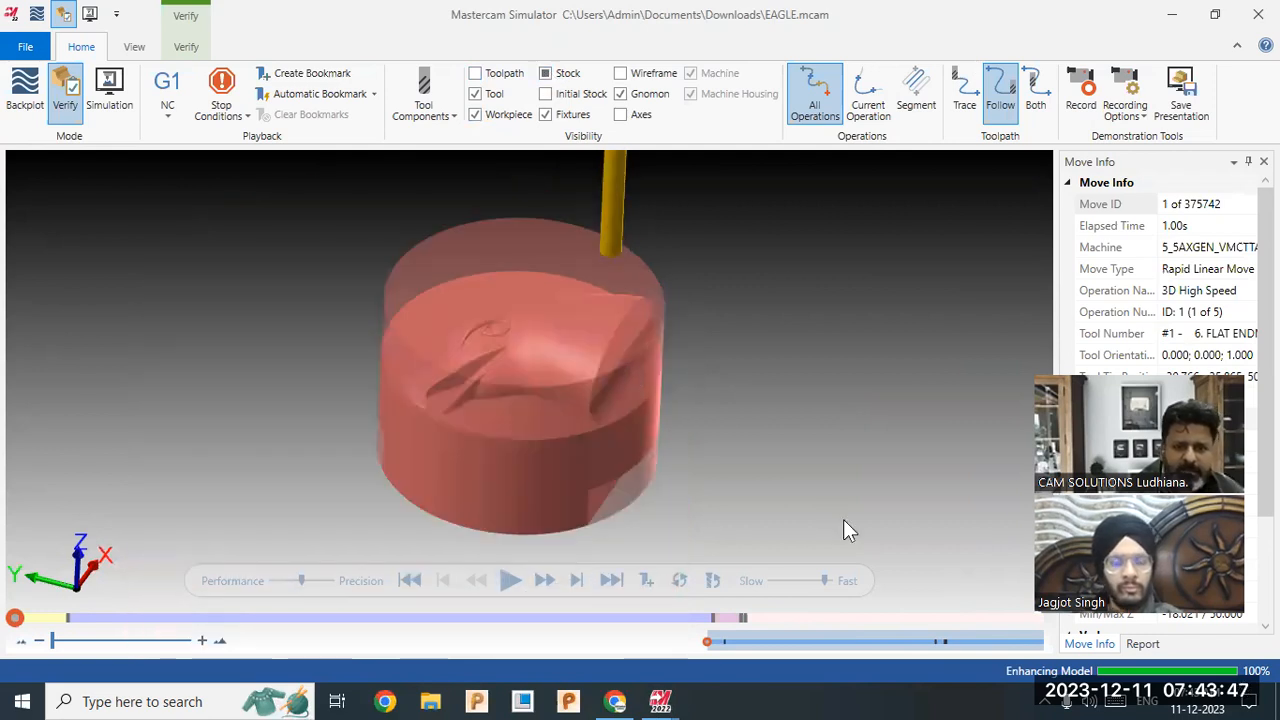
{"action": "scroll", "coordinate": [843, 519], "scroll_direction": "up", "scroll_amount": 1}
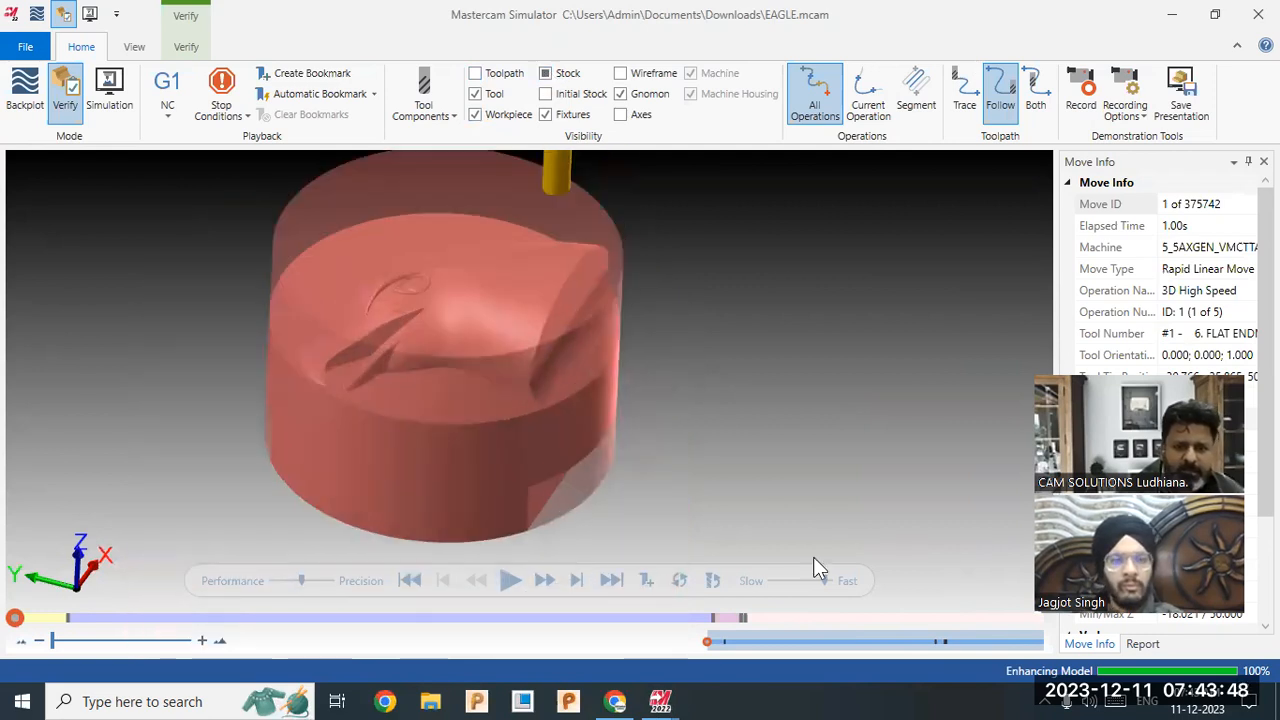
Run the verification of all operations at maximum playback speed and inspect the cutting around the eagle's beak.
{"action": "left_click", "coordinate": [510, 583]}
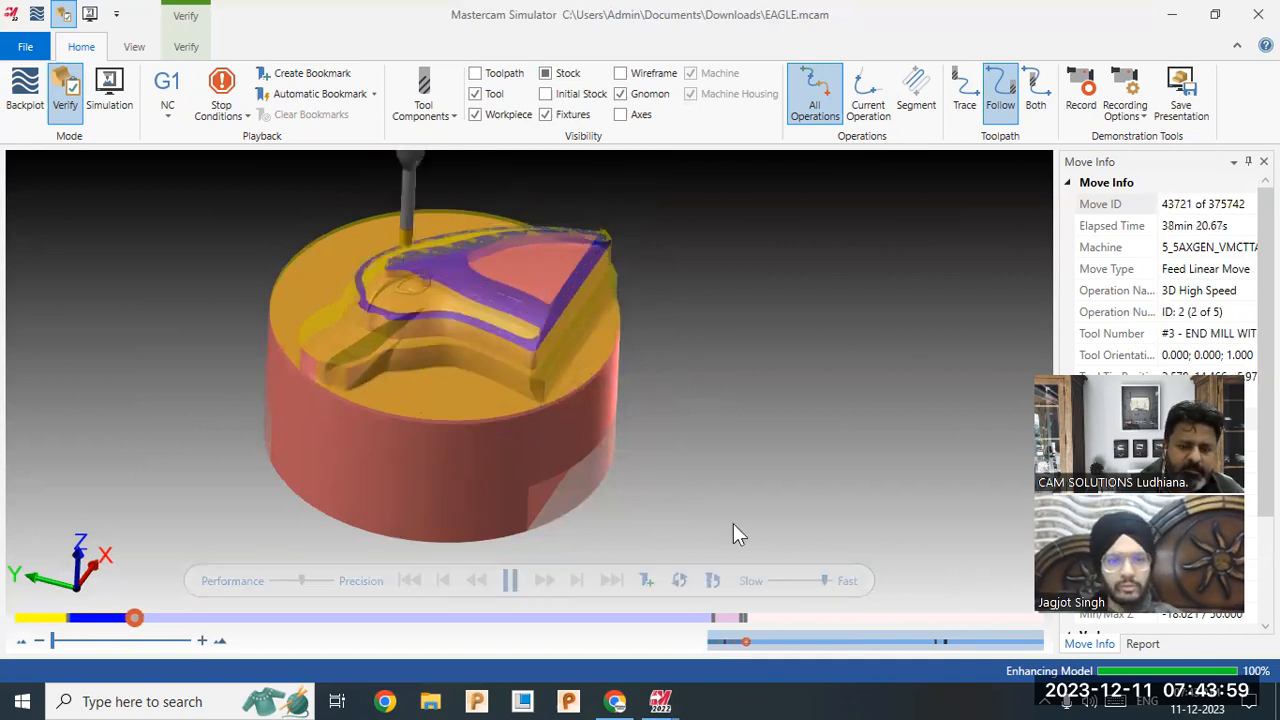
{"action": "left_click", "coordinate": [830, 583]}
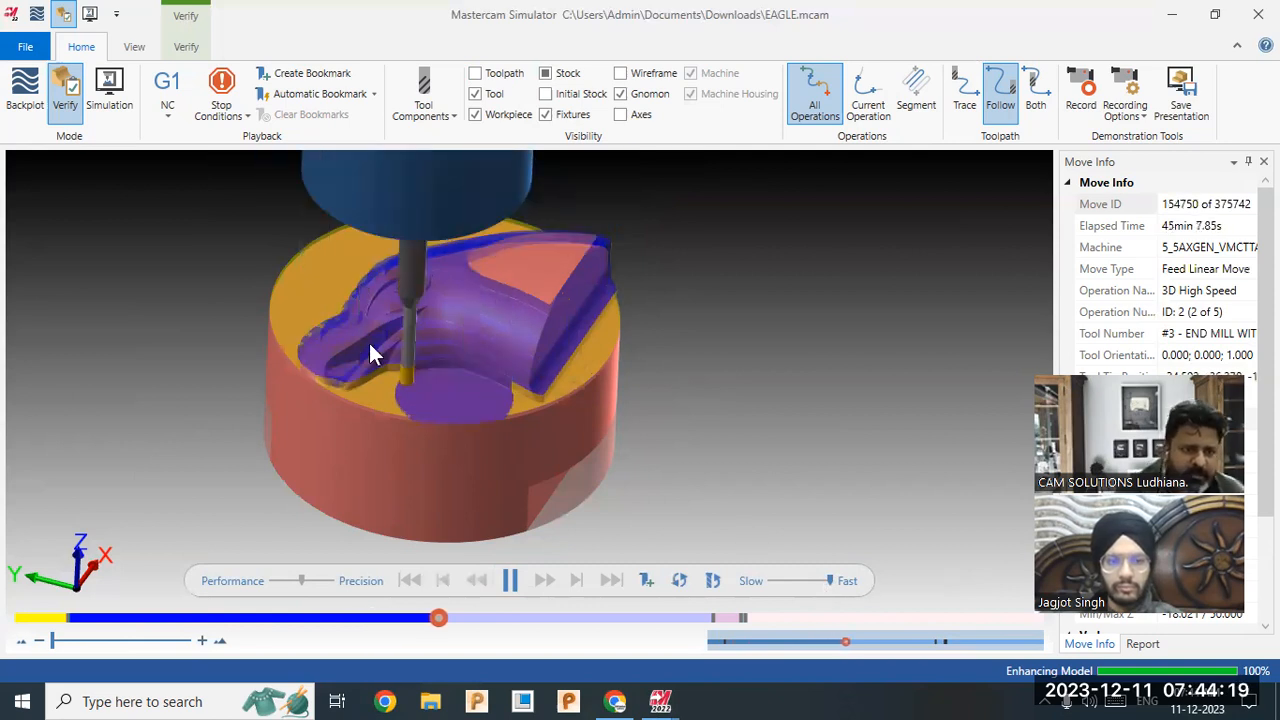
{"action": "scroll", "coordinate": [368, 345], "scroll_direction": "up", "scroll_amount": 2}
{"action": "scroll", "coordinate": [375, 368], "scroll_direction": "up", "scroll_amount": 2}
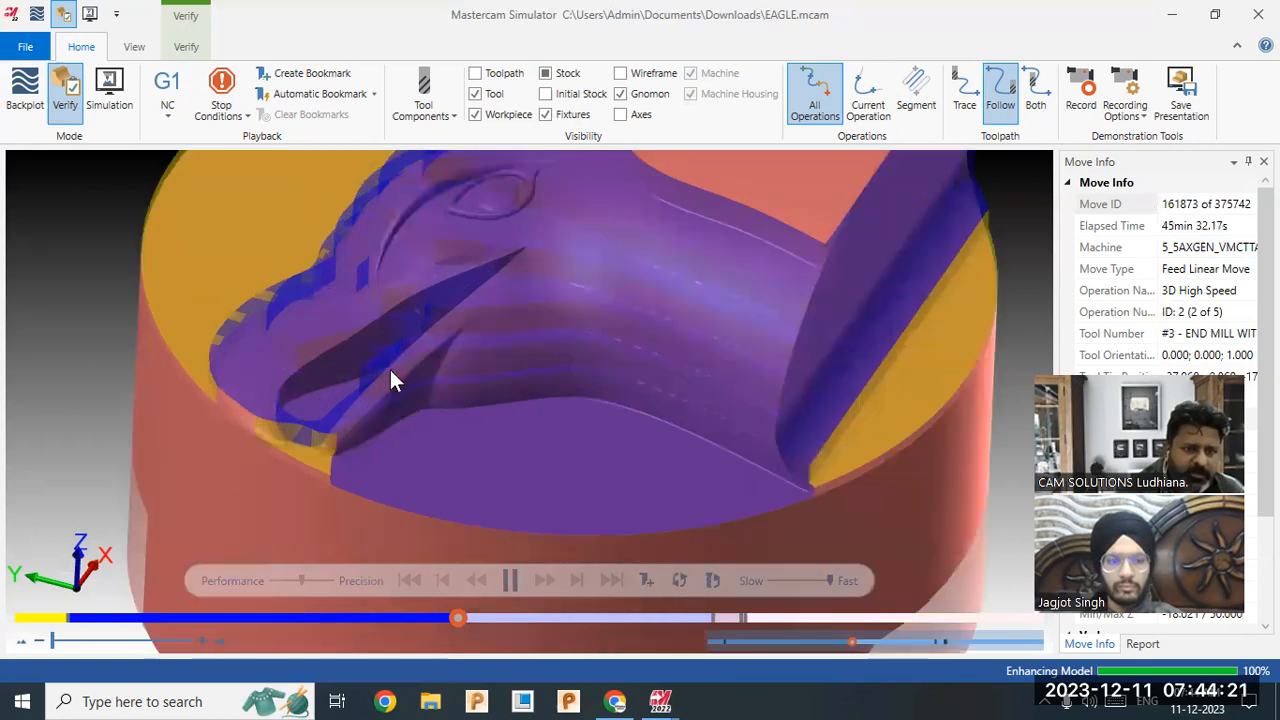
Turn on full stock display in the verification and watch the toolpath simulation through to the last operation.
{"action": "scroll", "coordinate": [391, 372], "scroll_direction": "up", "scroll_amount": 2}
{"action": "scroll", "coordinate": [403, 337], "scroll_direction": "down", "scroll_amount": 3}
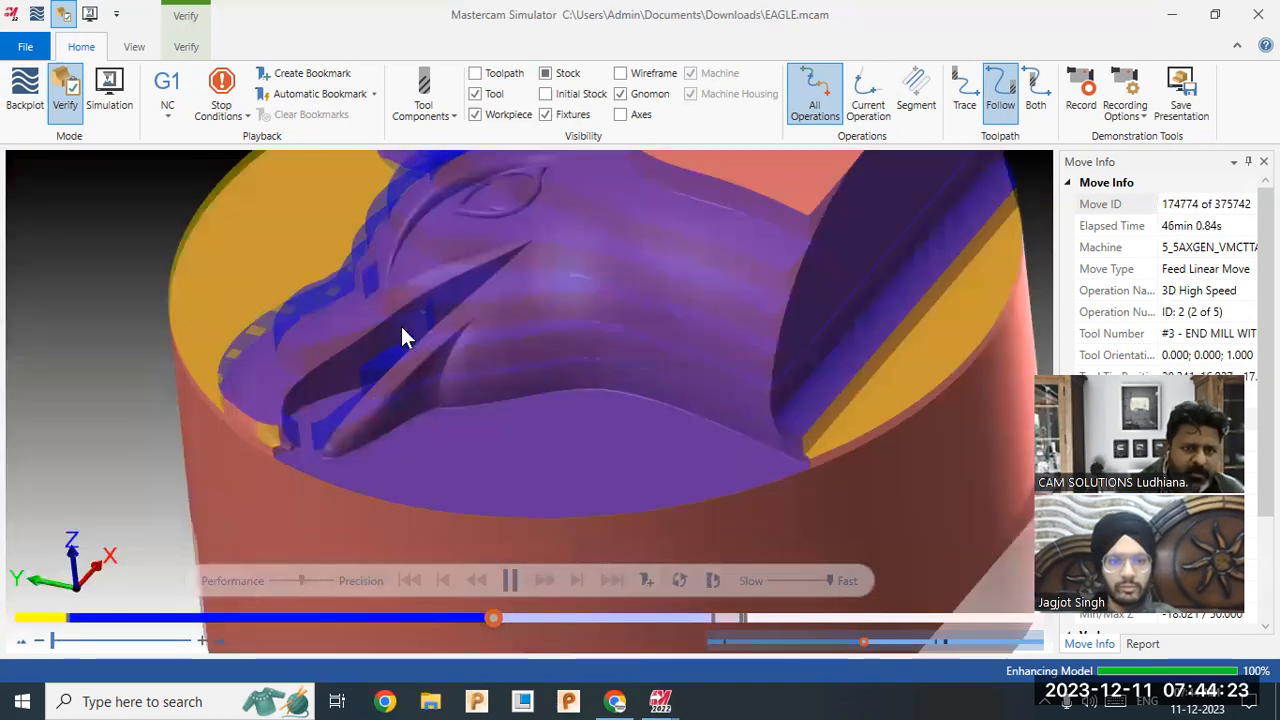
{"action": "left_click", "coordinate": [546, 74]}
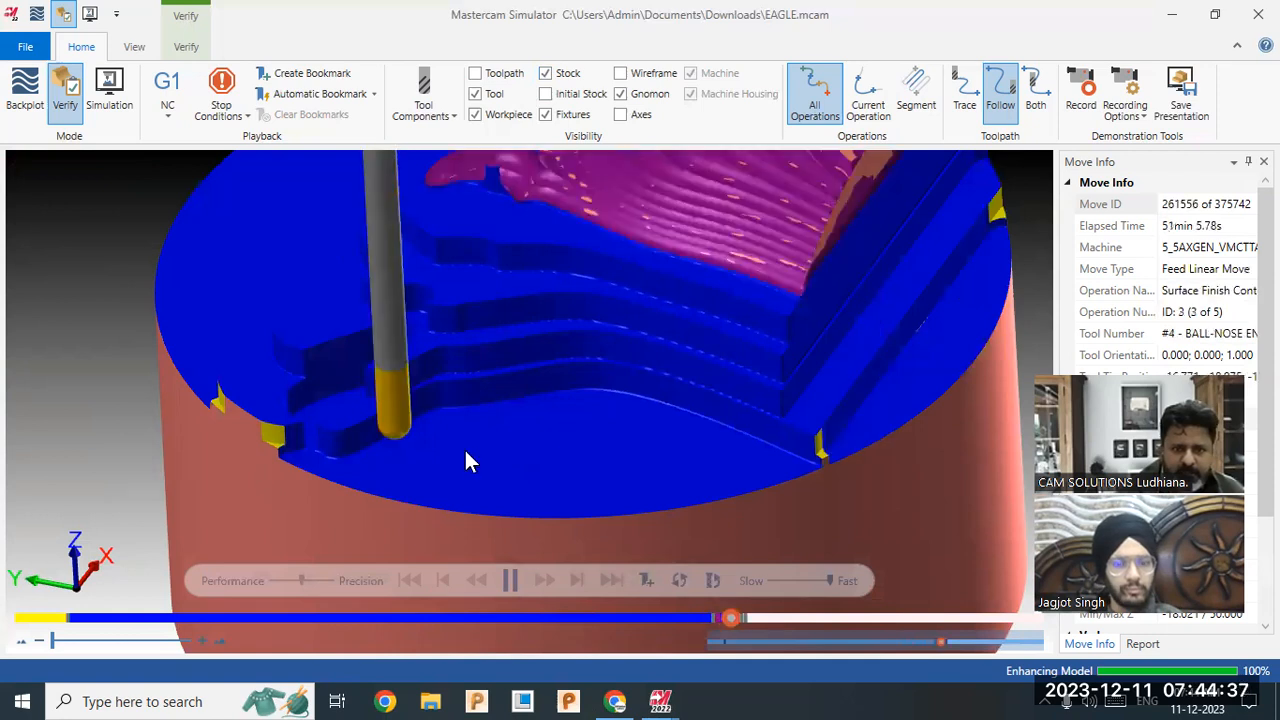
{"action": "scroll", "coordinate": [465, 450], "scroll_direction": "down", "scroll_amount": 3}
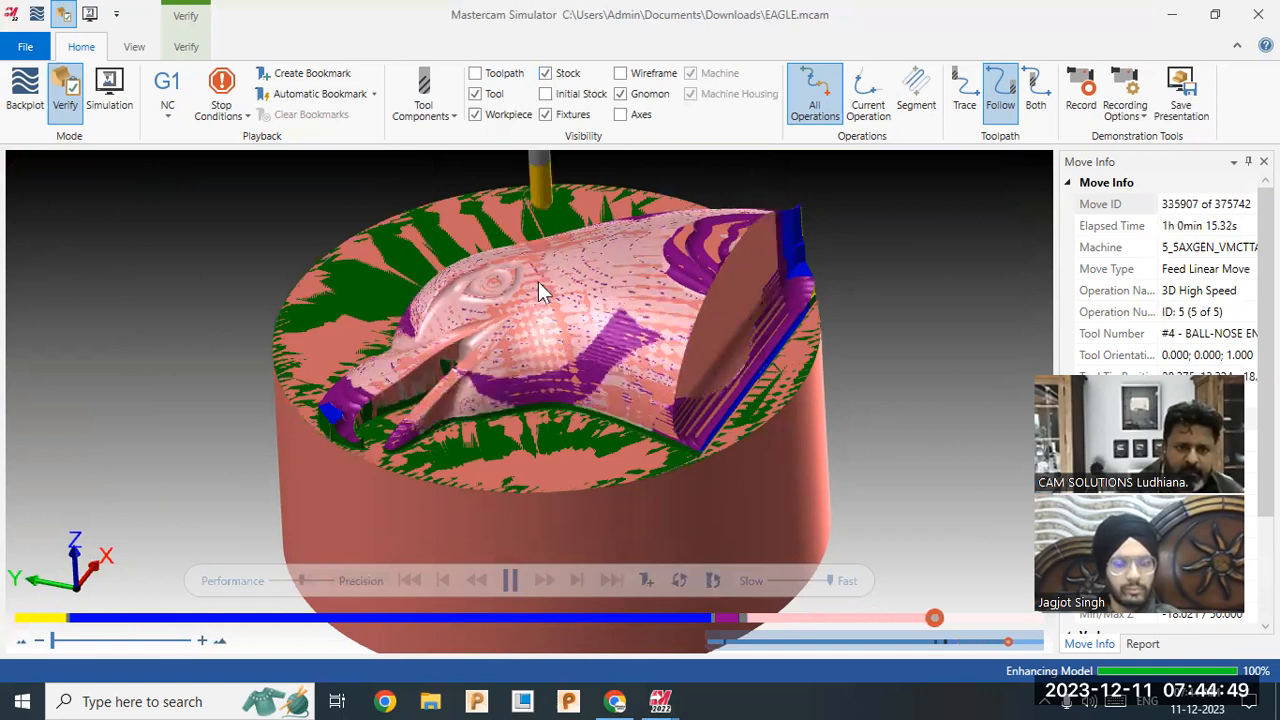
{"action": "middle_click_drag", "start_coordinate": [614, 264], "coordinate": [615, 255]}
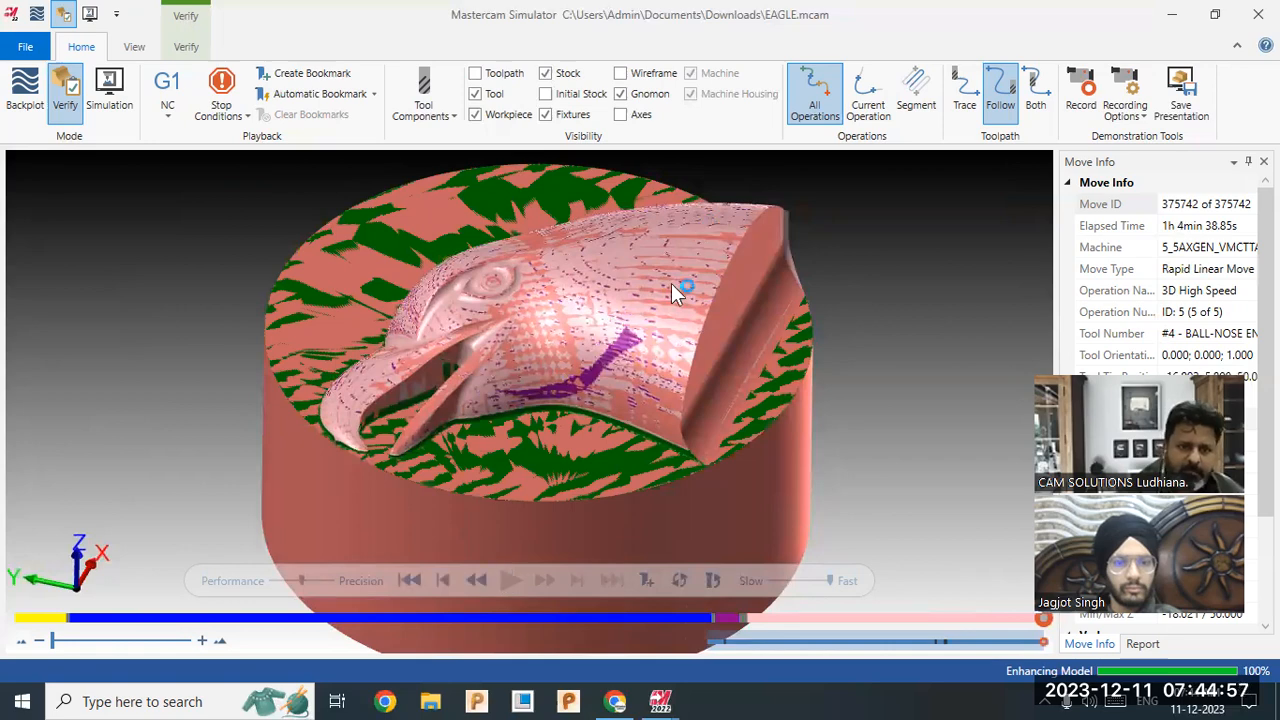
Inspect the machined surface finish around the eagle's eye on the verified stock.
{"action": "scroll", "coordinate": [671, 284], "scroll_direction": "up", "scroll_amount": 2}
{"action": "middle_click_drag", "start_coordinate": [583, 387], "coordinate": [384, 330]}
{"action": "scroll", "coordinate": [416, 367], "scroll_direction": "up", "scroll_amount": 3}
{"action": "scroll", "coordinate": [376, 297], "scroll_direction": "down", "scroll_amount": 2}
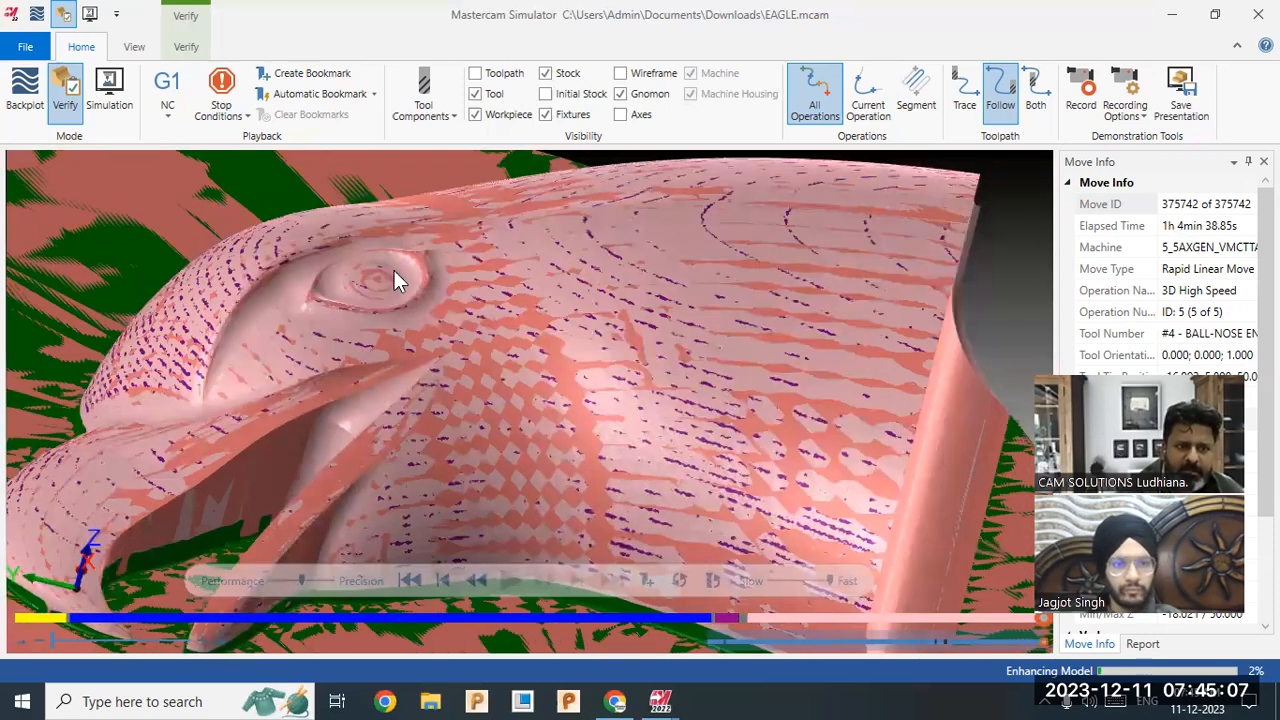
{"action": "scroll", "coordinate": [385, 282], "scroll_direction": "up", "scroll_amount": 3}
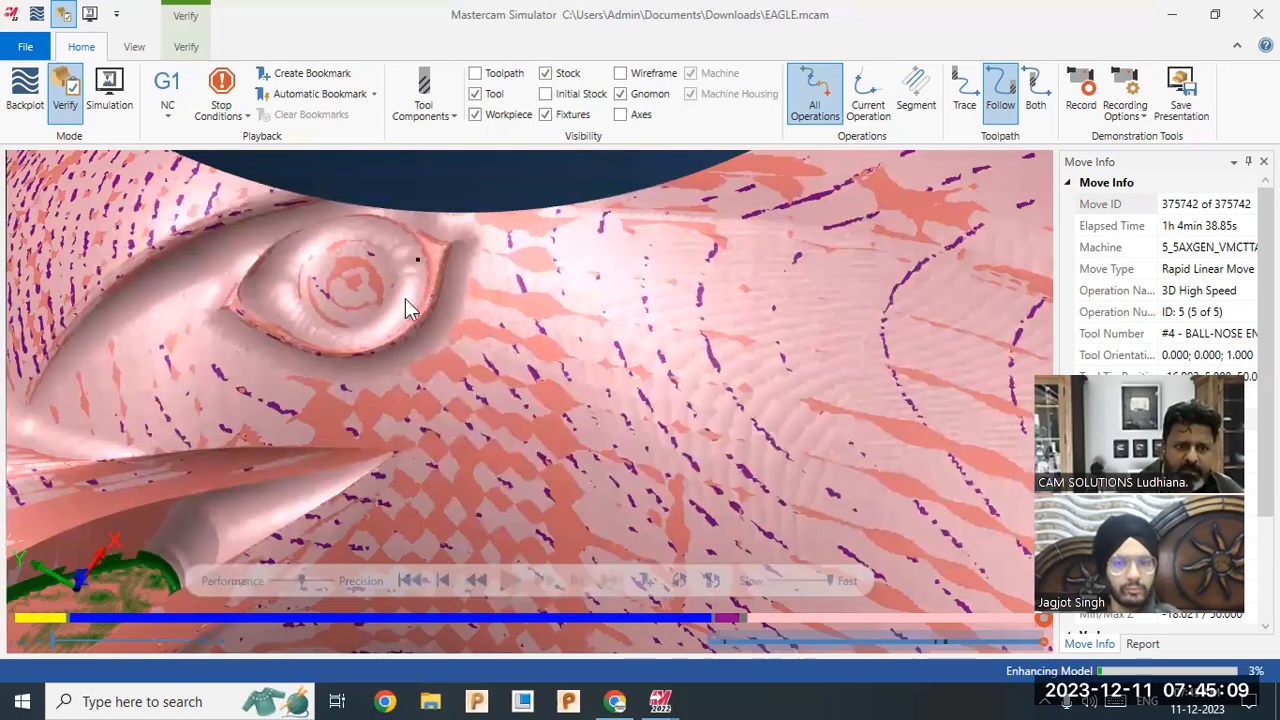
{"action": "middle_click_drag", "start_coordinate": [405, 298], "coordinate": [455, 240]}
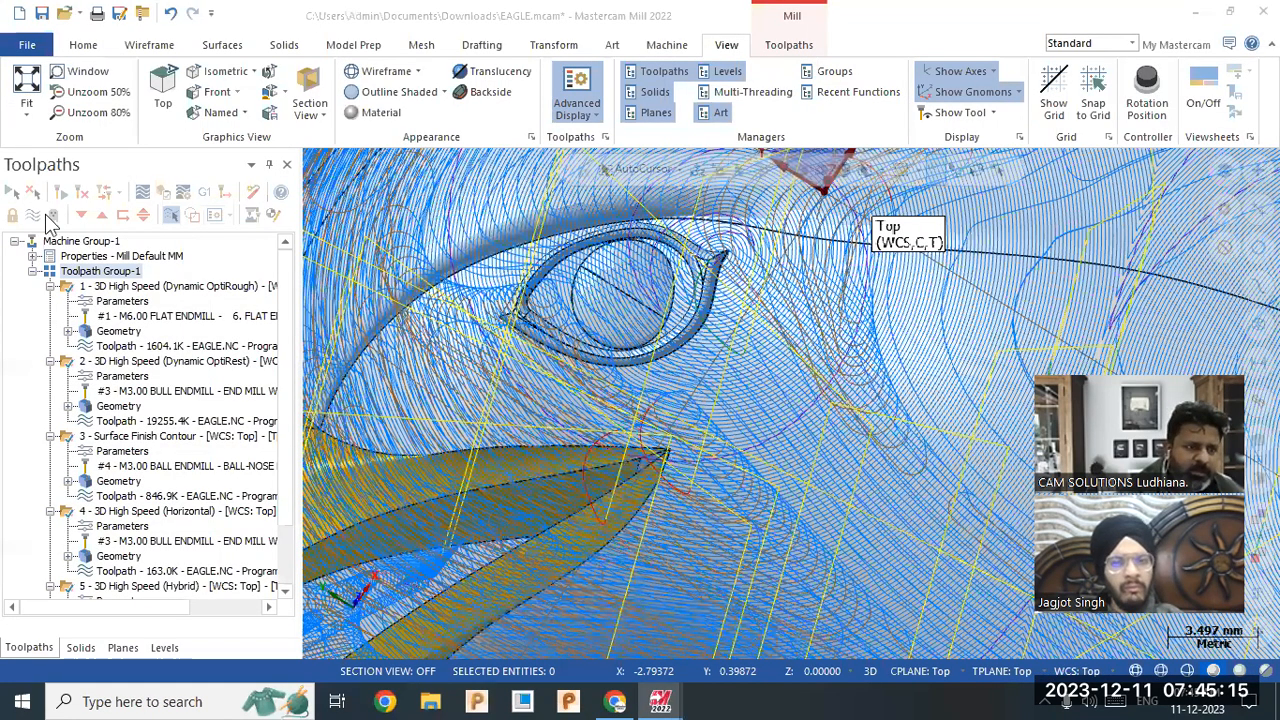
Hide the toolpaths and create curves on all edges of the eagle's head face surrounding the eye.
{"action": "key", "text": "alt+t"}
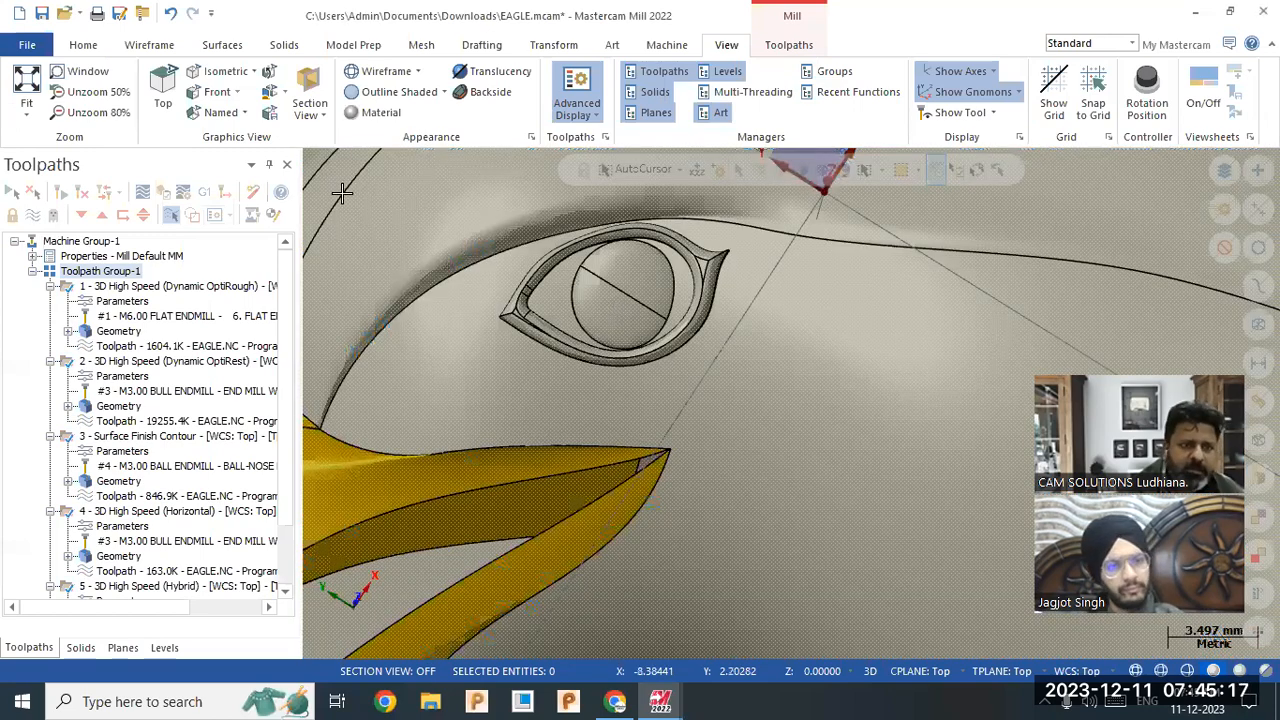
{"action": "left_click", "coordinate": [150, 45]}
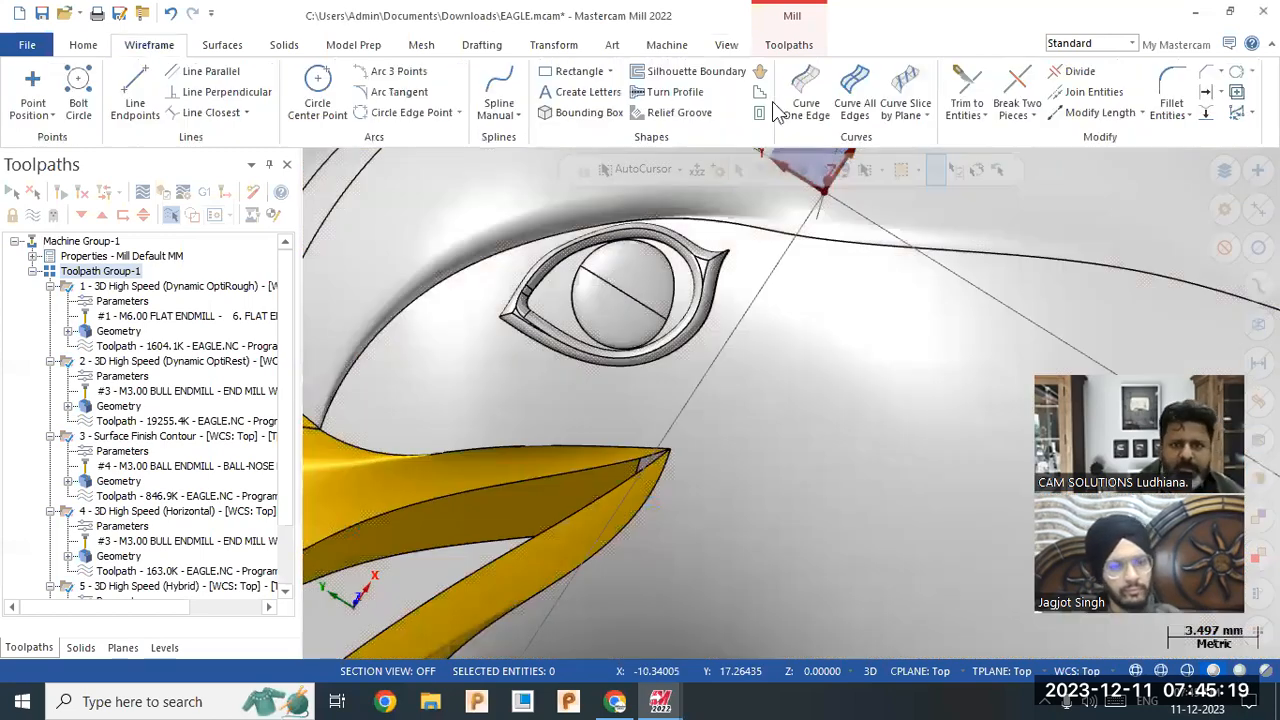
{"action": "left_click", "coordinate": [855, 100]}
{"action": "left_click", "coordinate": [760, 391]}
{"action": "left_click", "coordinate": [743, 213]}
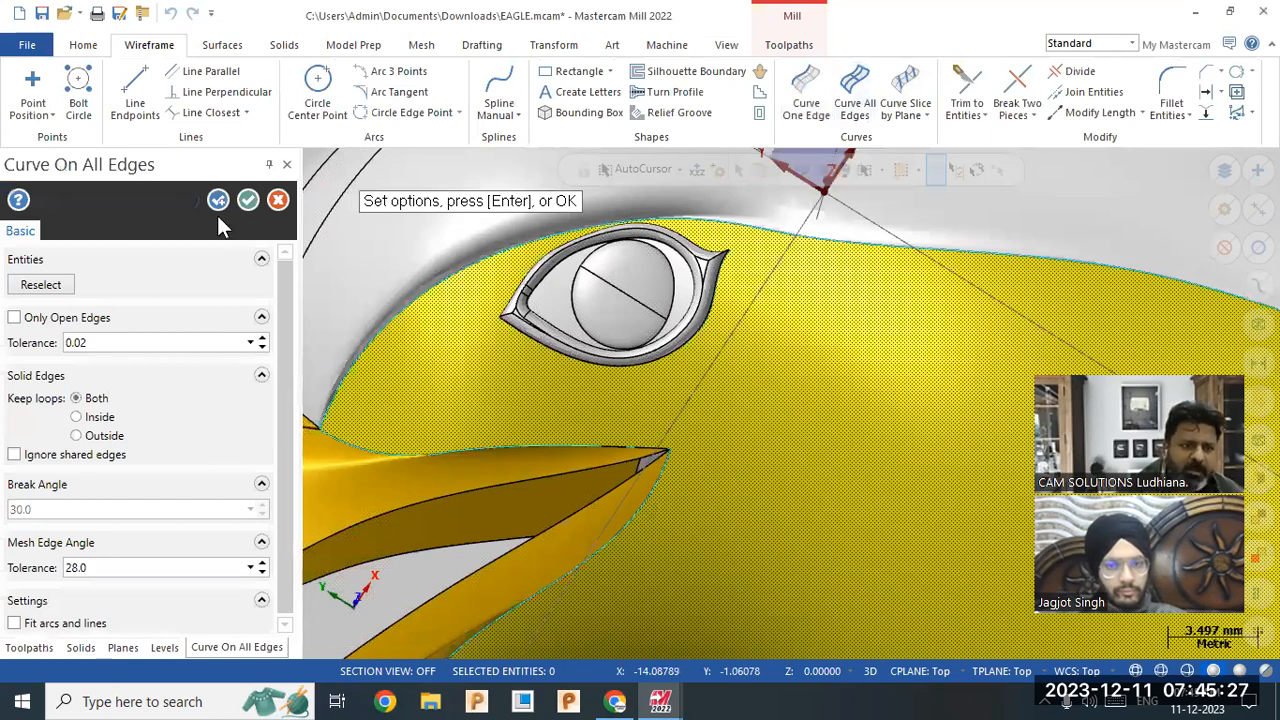
{"action": "left_click", "coordinate": [248, 203]}
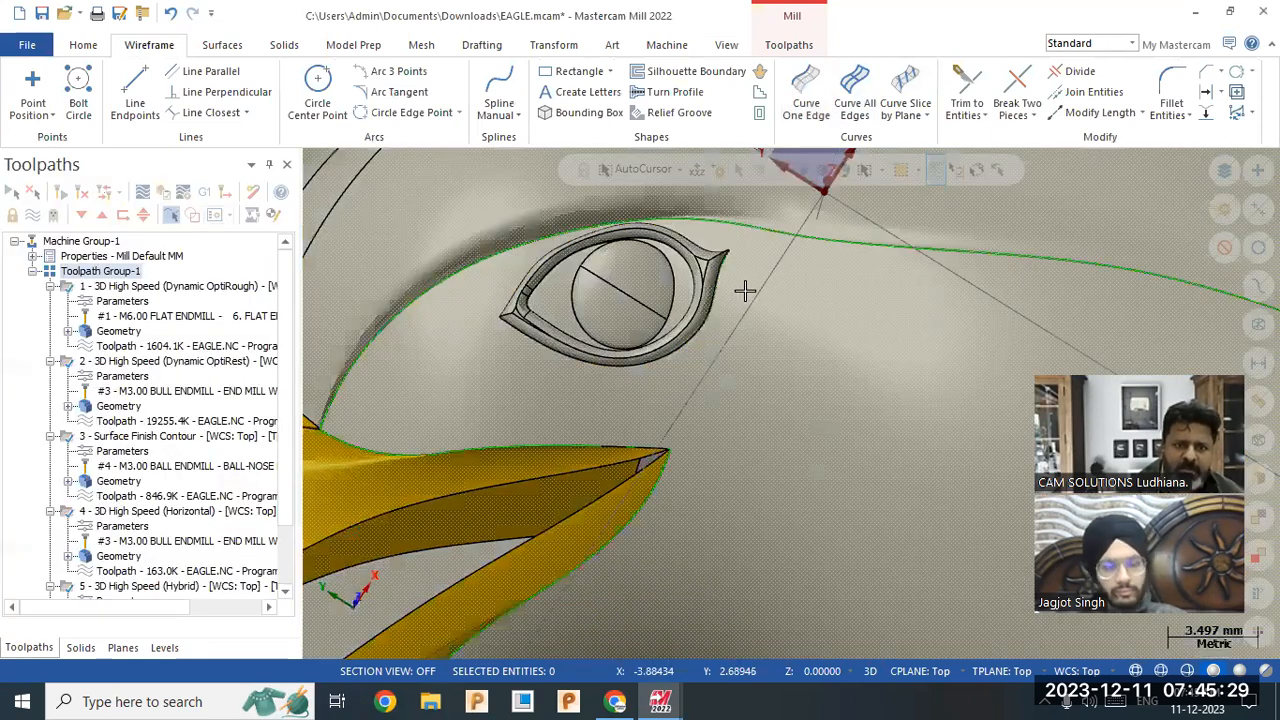
Switch the model to wireframe display and check the new edge curves around the eye.
{"action": "middle_click_drag", "start_coordinate": [745, 291], "coordinate": [737, 231]}
{"action": "middle_click_drag", "start_coordinate": [953, 510], "coordinate": [963, 510]}
{"action": "left_click", "coordinate": [1133, 671]}
{"action": "middle_click_drag", "start_coordinate": [714, 390], "coordinate": [715, 386]}
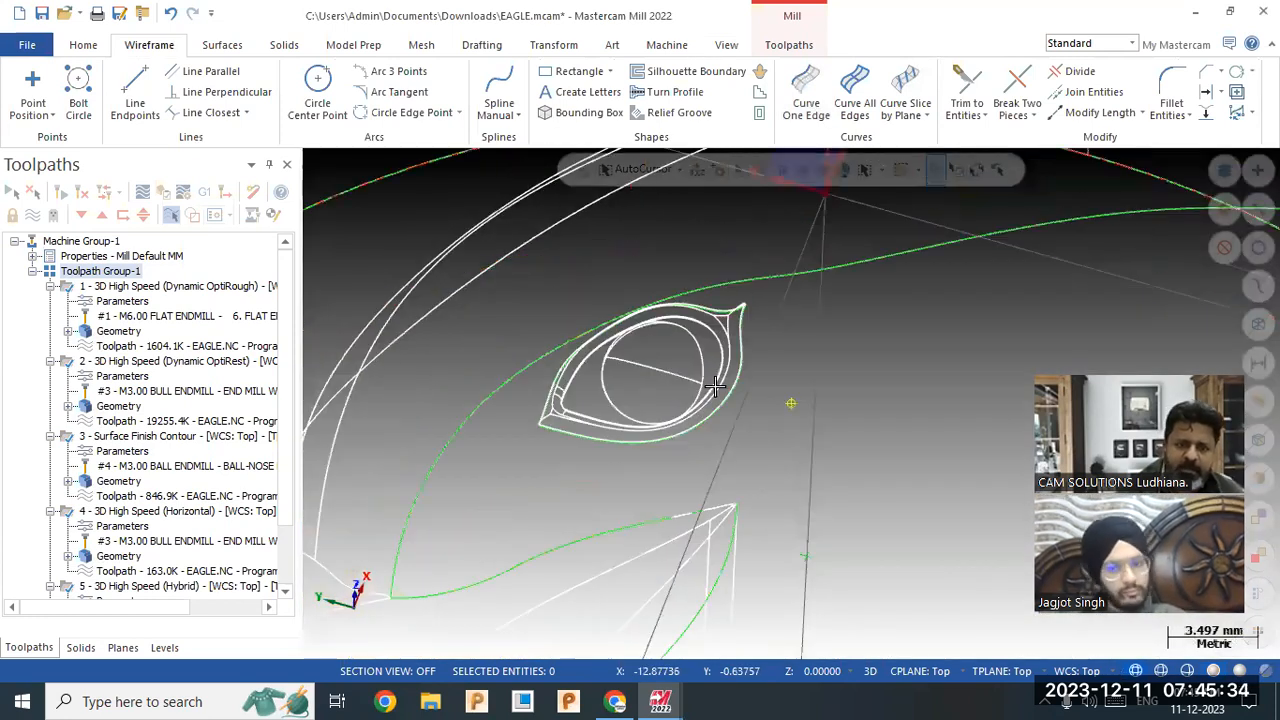
Start a 3D High Speed Raster toolpath and select the eye's faces as machining geometry, with the model shaded again.
{"action": "left_click", "coordinate": [789, 45]}
{"action": "left_click", "coordinate": [587, 112]}
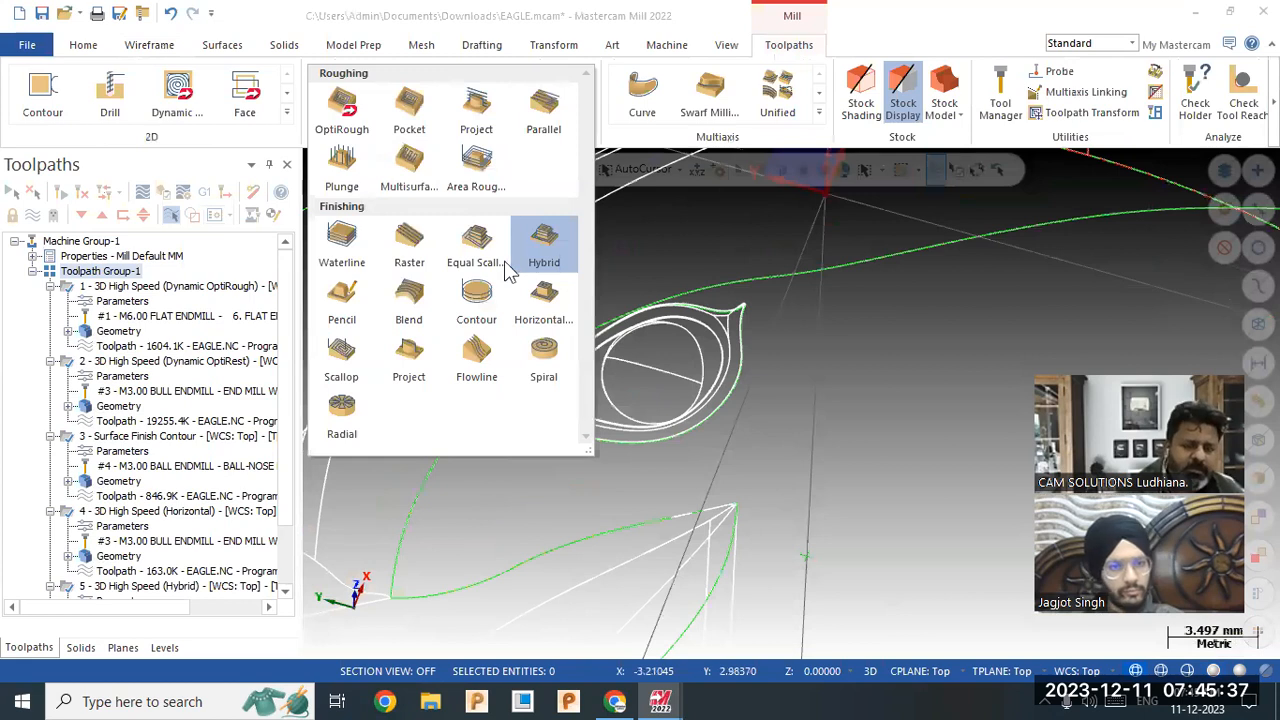
{"action": "left_click", "coordinate": [407, 250]}
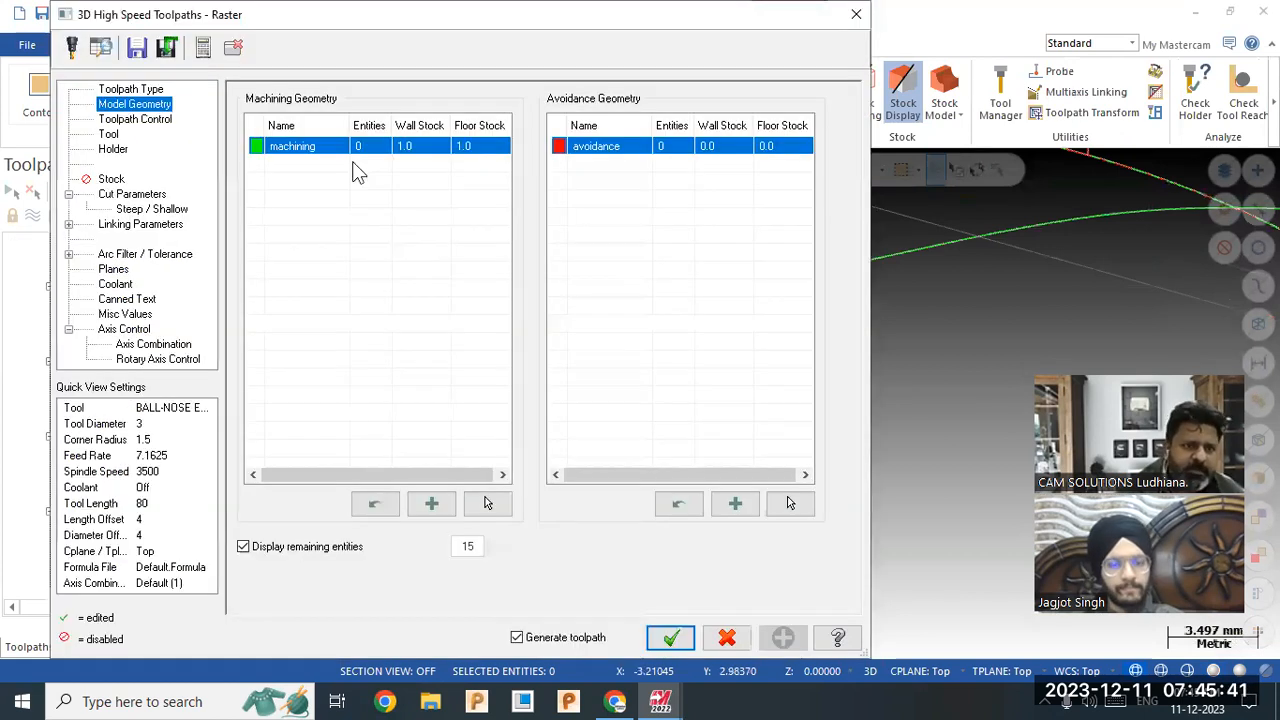
{"action": "left_click", "coordinate": [490, 502]}
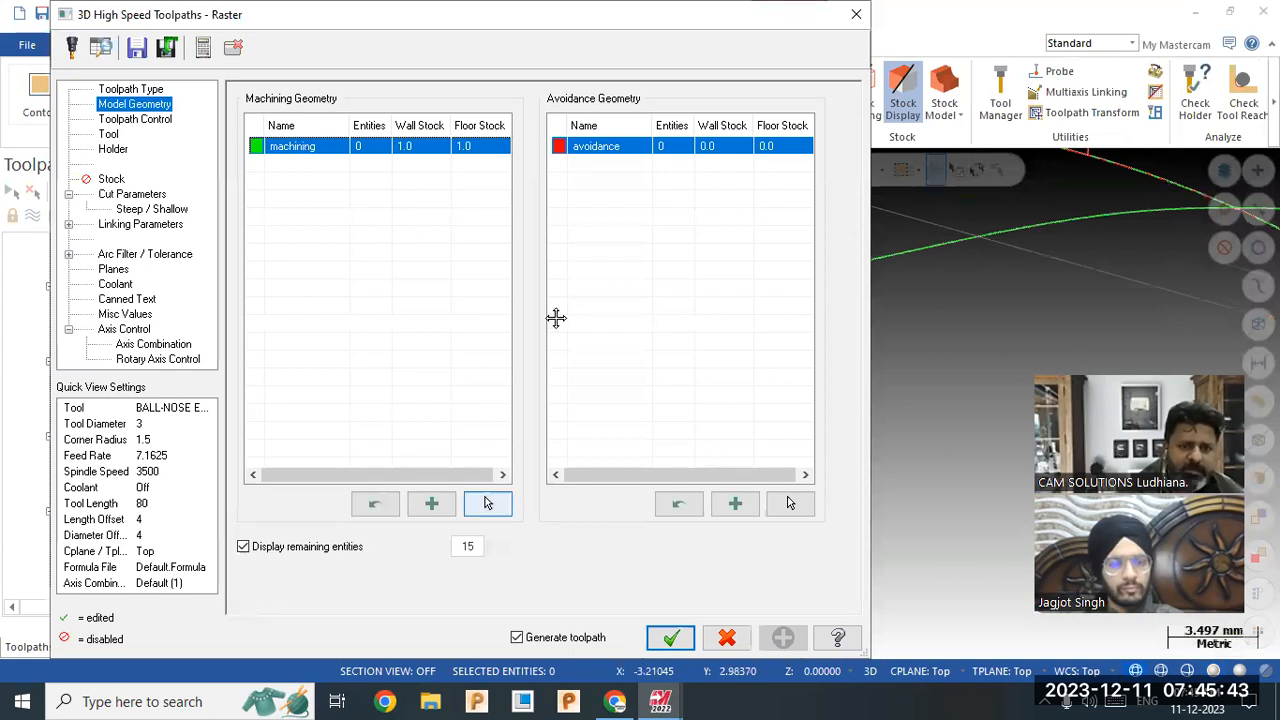
{"action": "scroll", "coordinate": [791, 448], "scroll_direction": "down", "scroll_amount": 3}
{"action": "left_click_drag", "start_coordinate": [578, 357], "coordinate": [846, 502]}
{"action": "key", "text": "alt+s"}
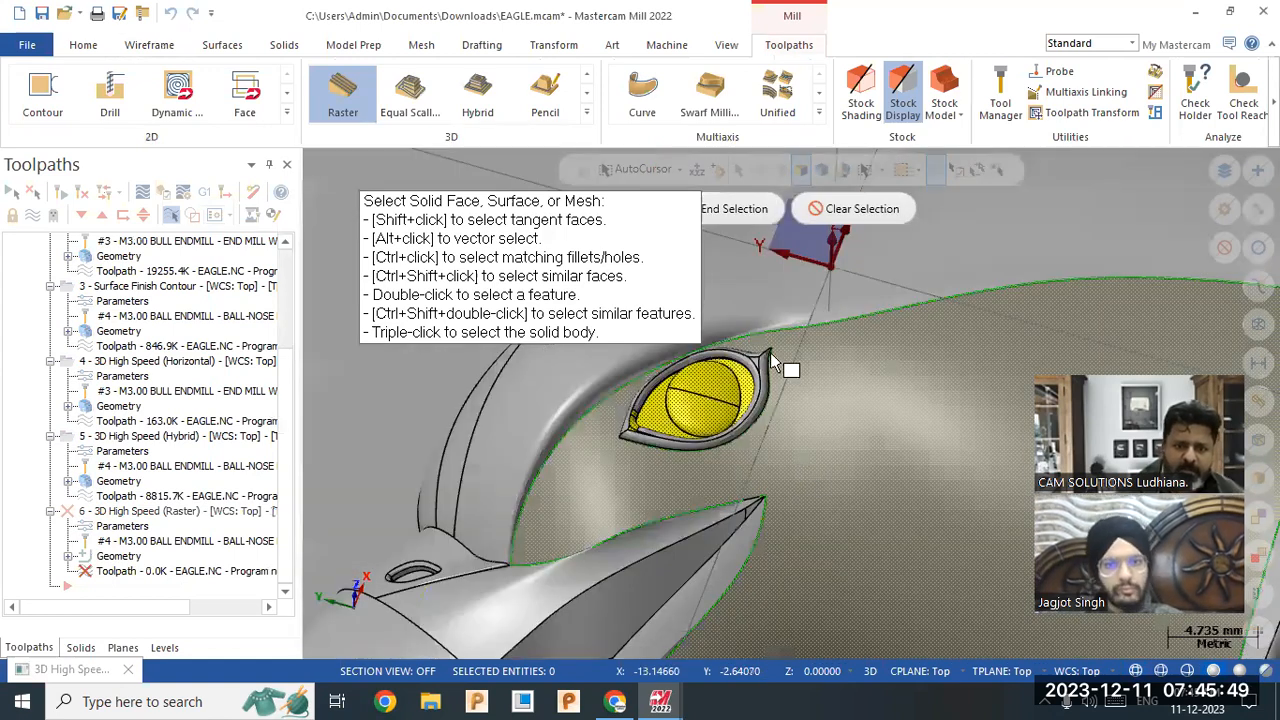
{"action": "scroll", "coordinate": [745, 352], "scroll_direction": "up", "scroll_amount": 2}
{"action": "mouse_move", "coordinate": [377, 170]}
{"action": "left_mouse_down"}
{"action": "mouse_move", "coordinate": [729, 486]}
{"action": "mouse_move", "coordinate": [806, 537]}
{"action": "mouse_move", "coordinate": [808, 519]}
{"action": "left_mouse_up"}
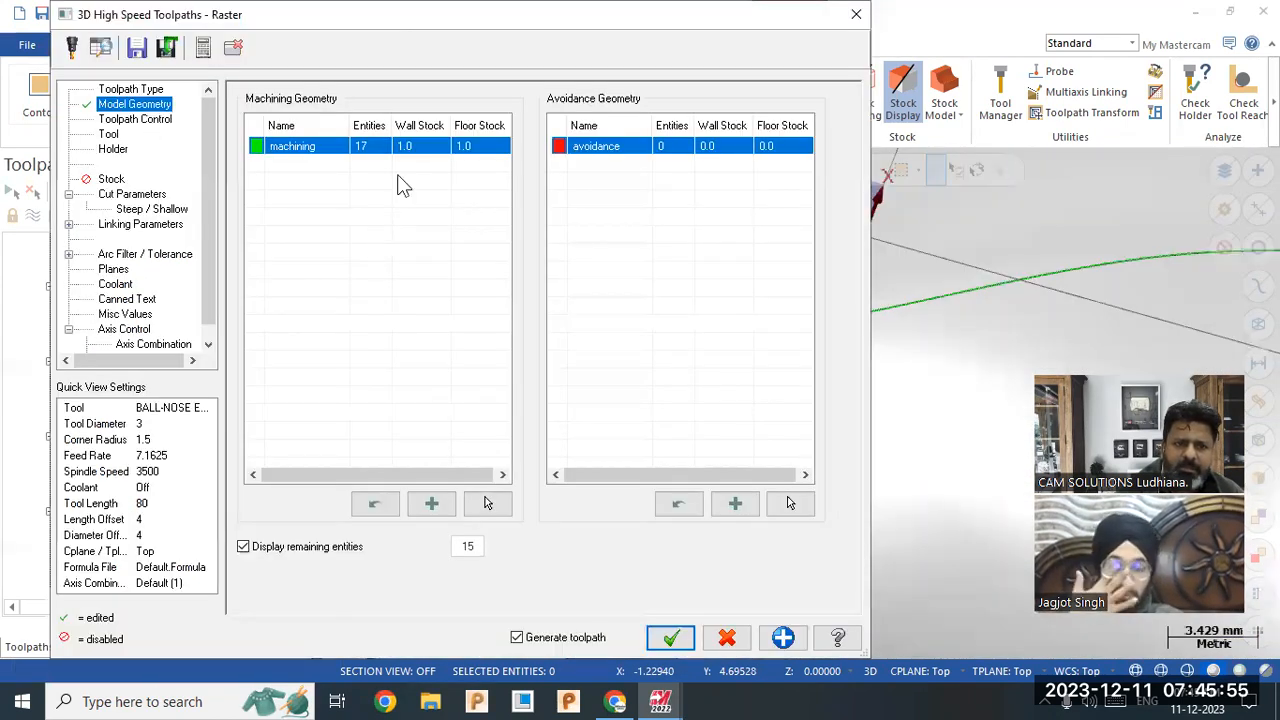
Set both the wall stock and the floor stock of the machining geometry to 0.
{"action": "double_click", "coordinate": [416, 149]}
{"action": "type", "text": "0"}
{"action": "left_click", "coordinate": [485, 149]}
{"action": "type", "text": "0"}
{"action": "key", "text": "Return"}
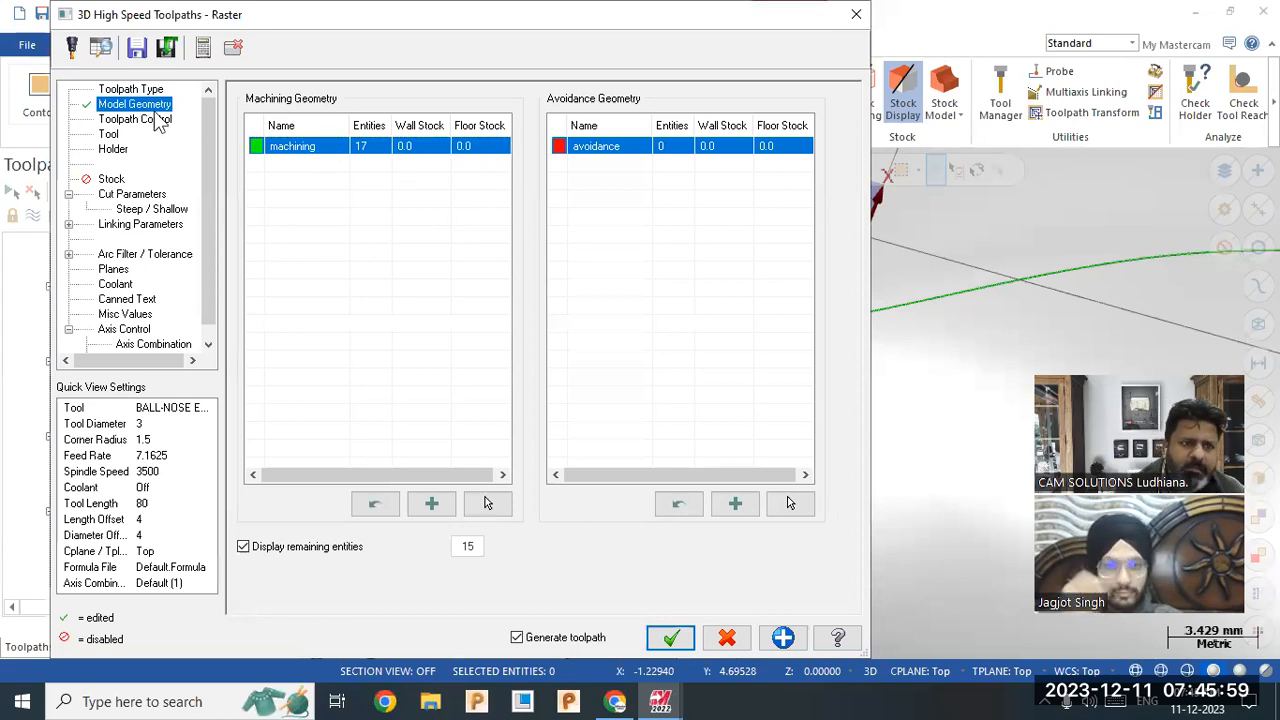
Chain the eye's outer outline as the containment boundary and compensate the tool to the outside.
{"action": "left_click", "coordinate": [157, 121]}
{"action": "left_click", "coordinate": [449, 126]}
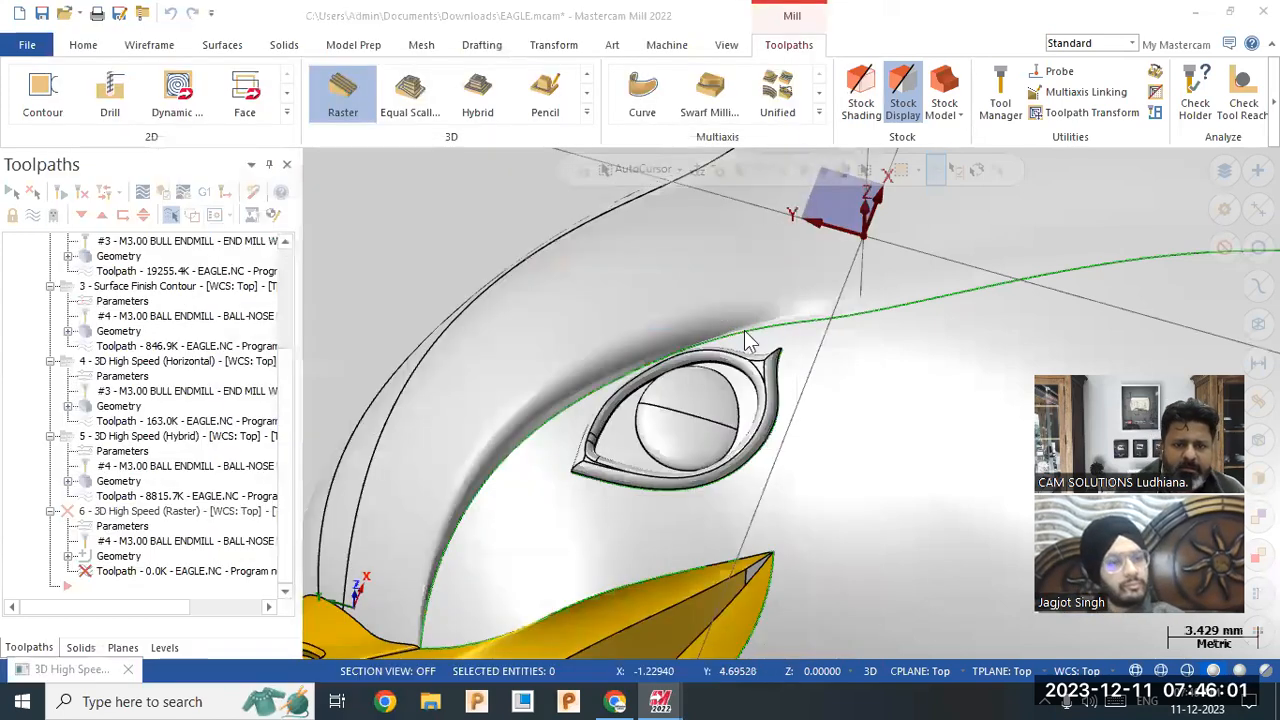
{"action": "left_click", "coordinate": [783, 401]}
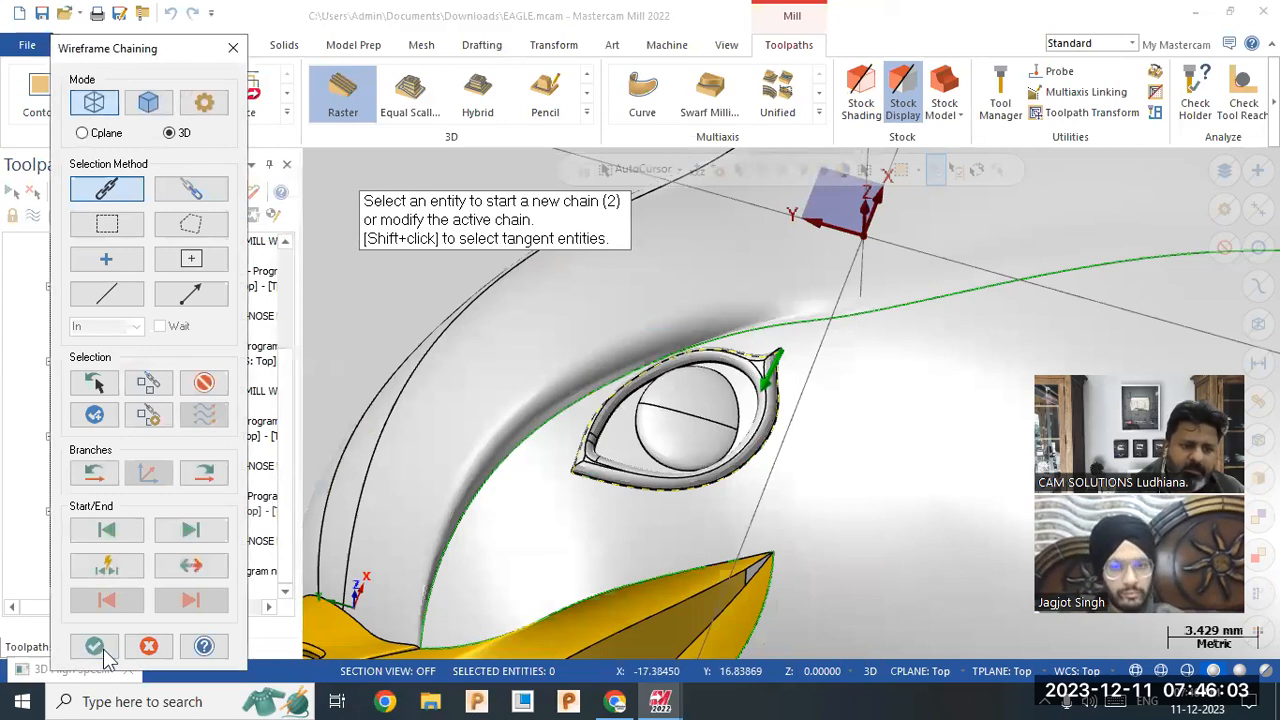
{"action": "left_click", "coordinate": [95, 647]}
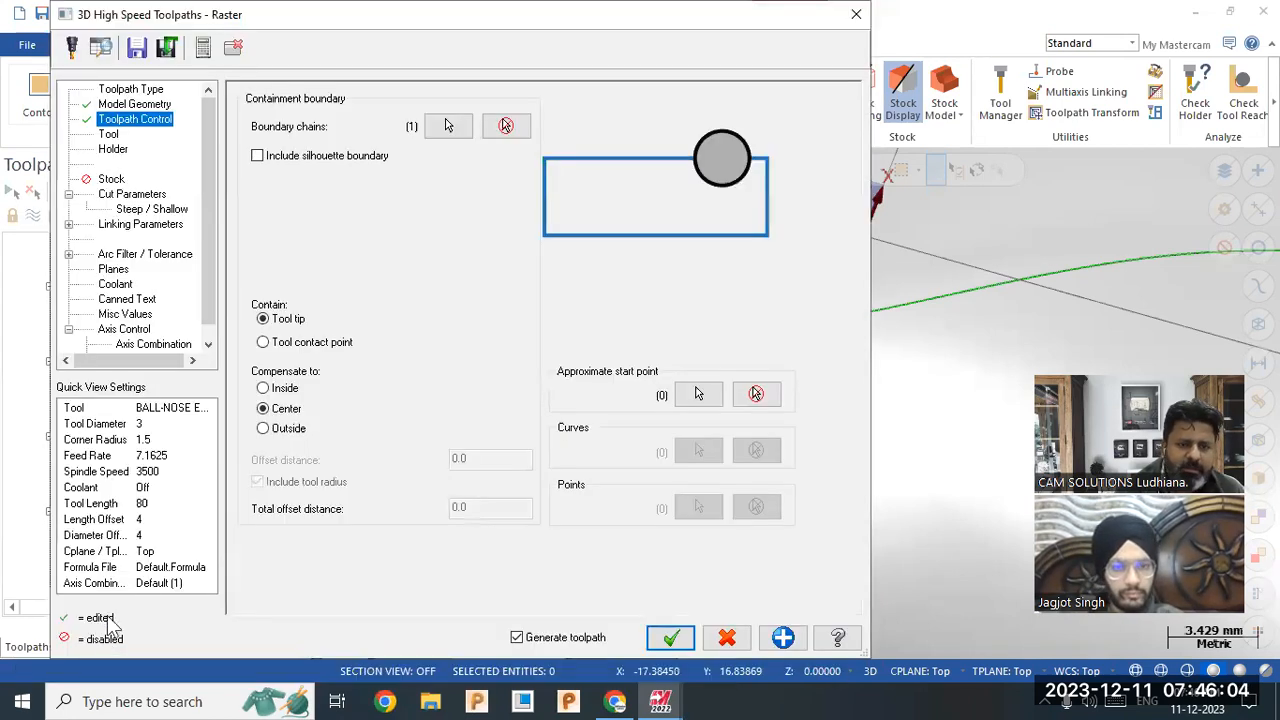
{"action": "left_click", "coordinate": [280, 434]}
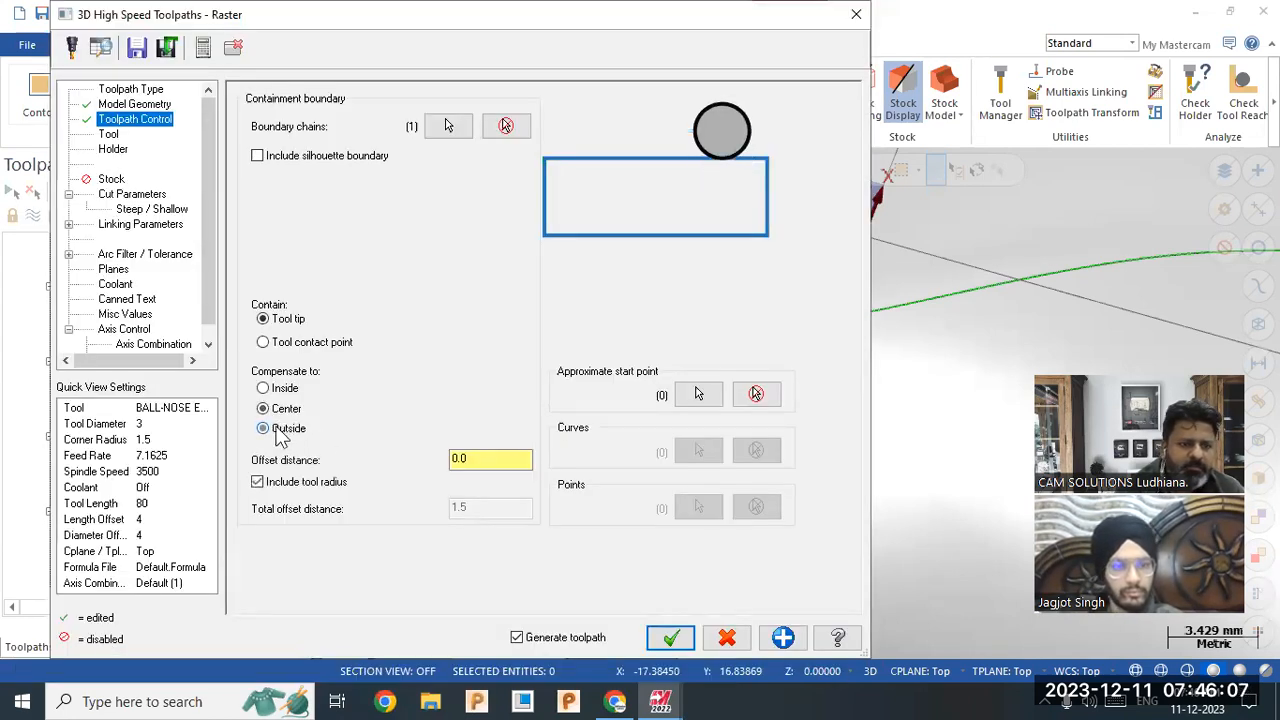
Look through the Mill_mm tool library for a tool to use in the Raster toolpath.
{"action": "left_click", "coordinate": [110, 136]}
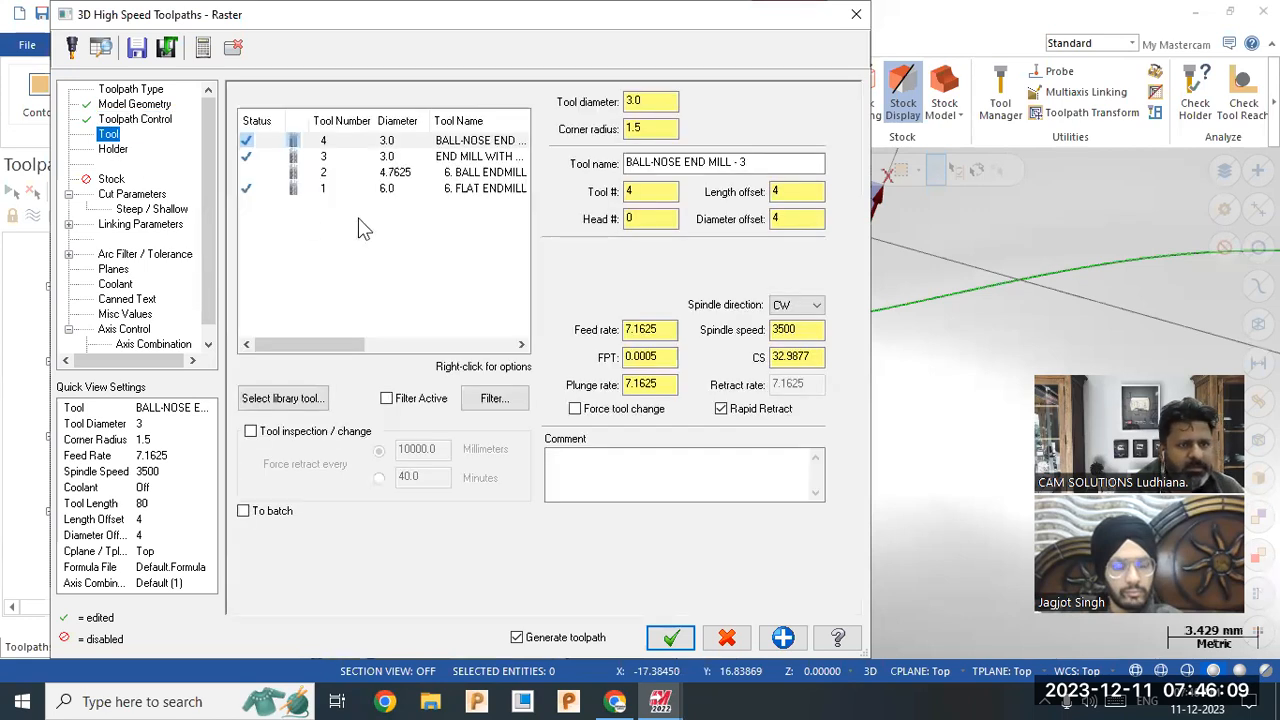
{"action": "left_click", "coordinate": [312, 405]}
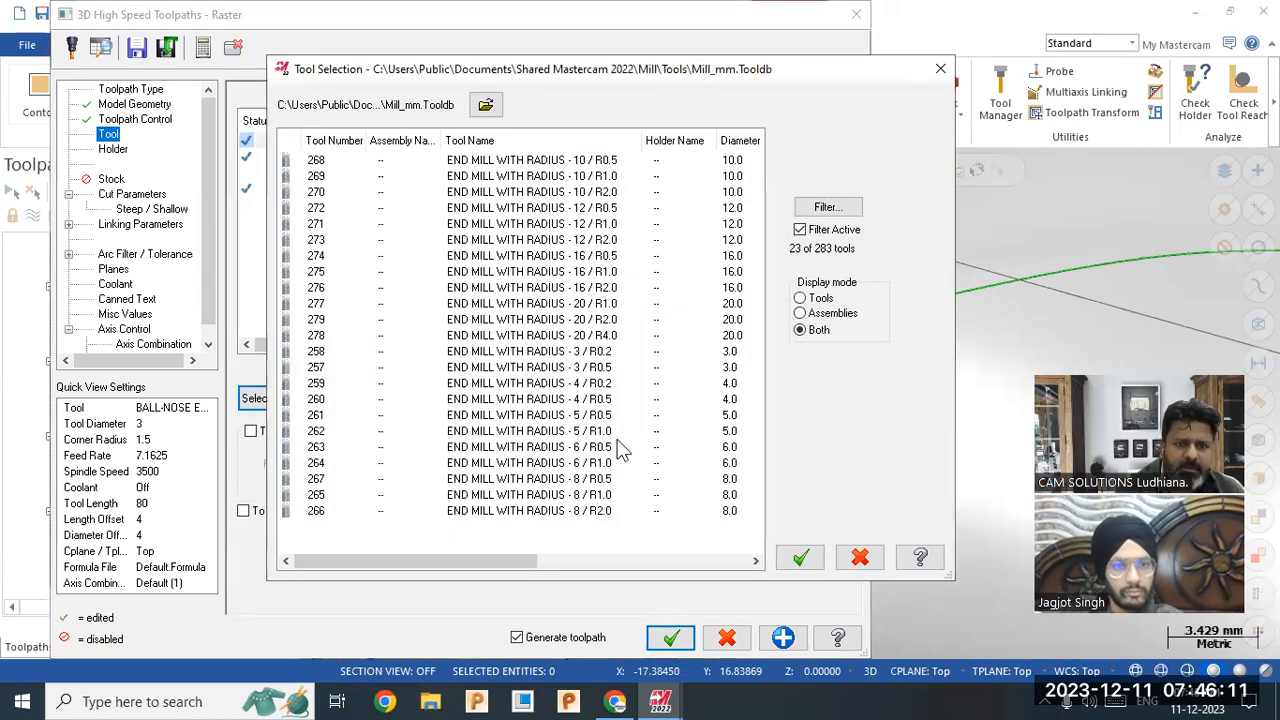
{"action": "scroll", "coordinate": [638, 470], "scroll_direction": "right", "scroll_amount": 3}
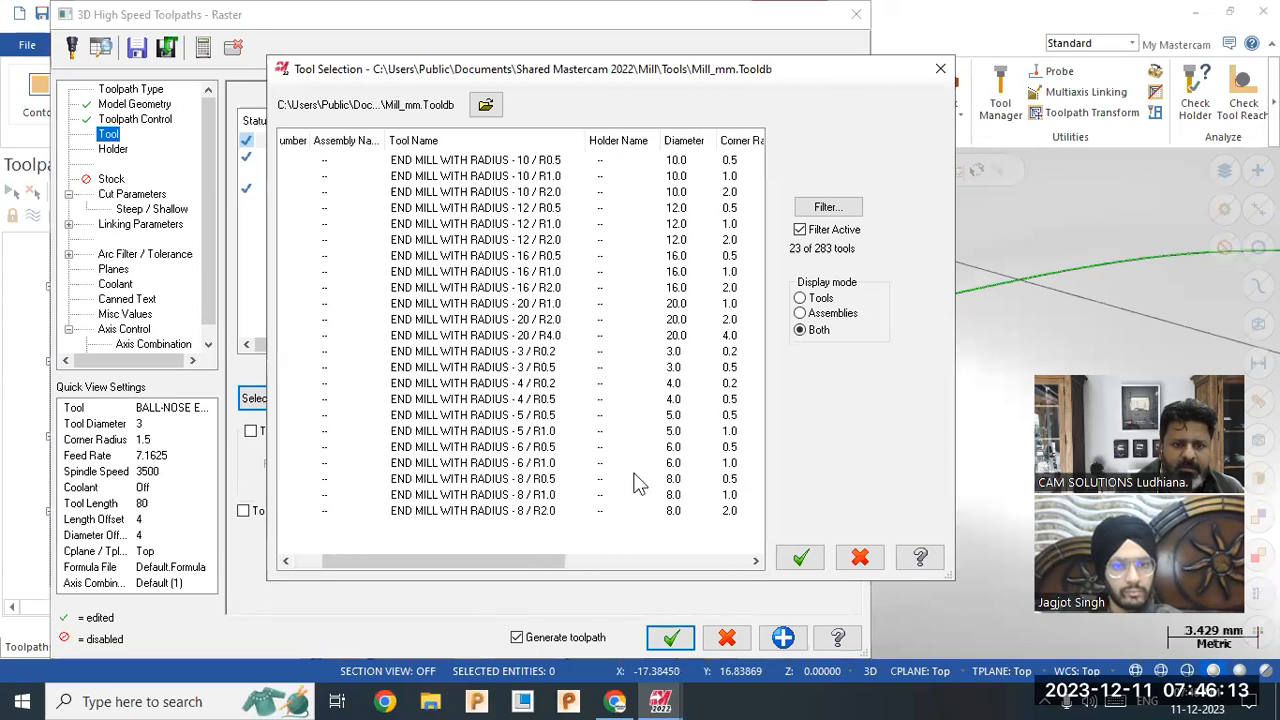
{"action": "scroll", "coordinate": [545, 412], "scroll_direction": "left", "scroll_amount": 3}
{"action": "left_click", "coordinate": [860, 557]}
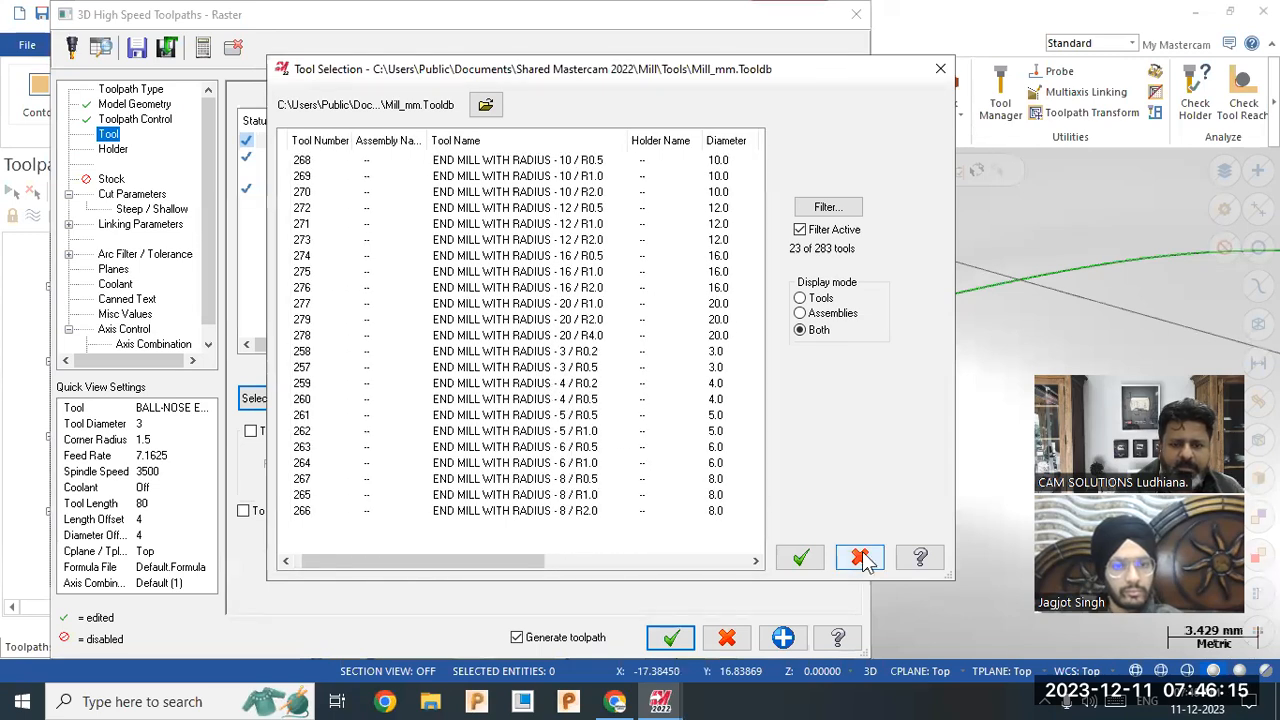
Create a new ball endmill with a 1 mm cutting diameter for the Raster toolpath.
{"action": "right_click", "coordinate": [370, 242]}
{"action": "left_click", "coordinate": [432, 265]}
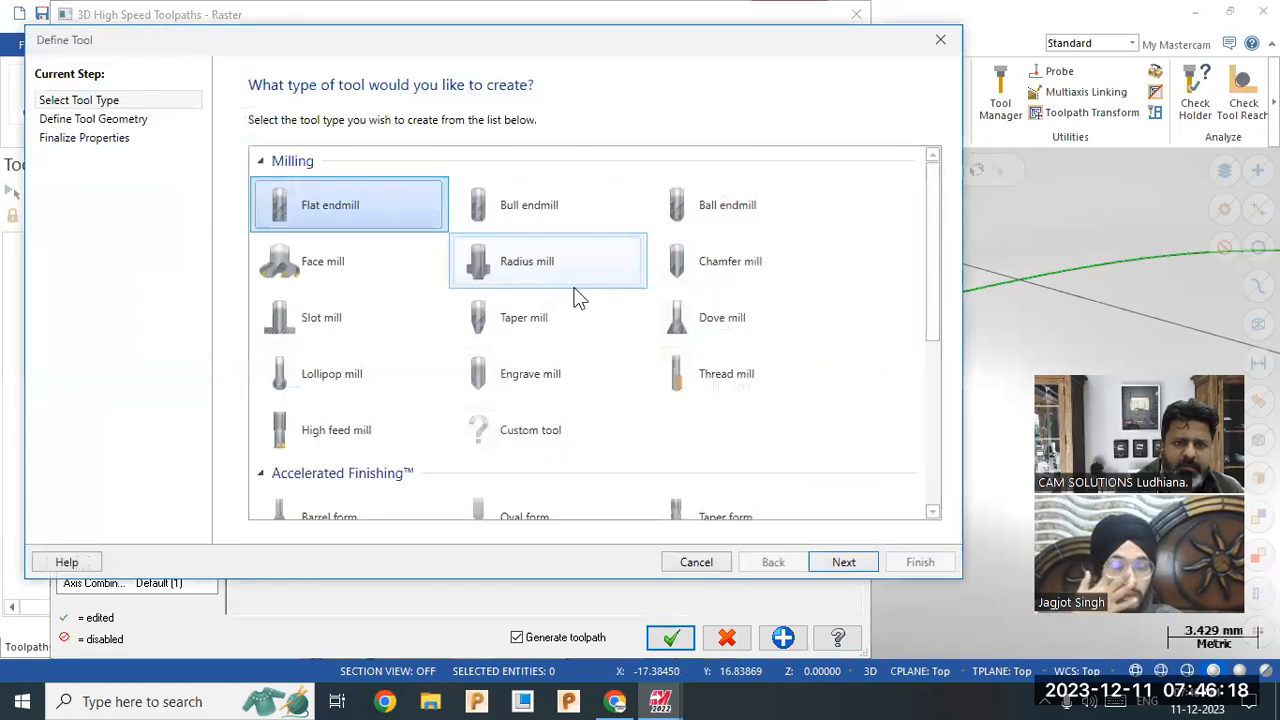
{"action": "left_click", "coordinate": [540, 220]}
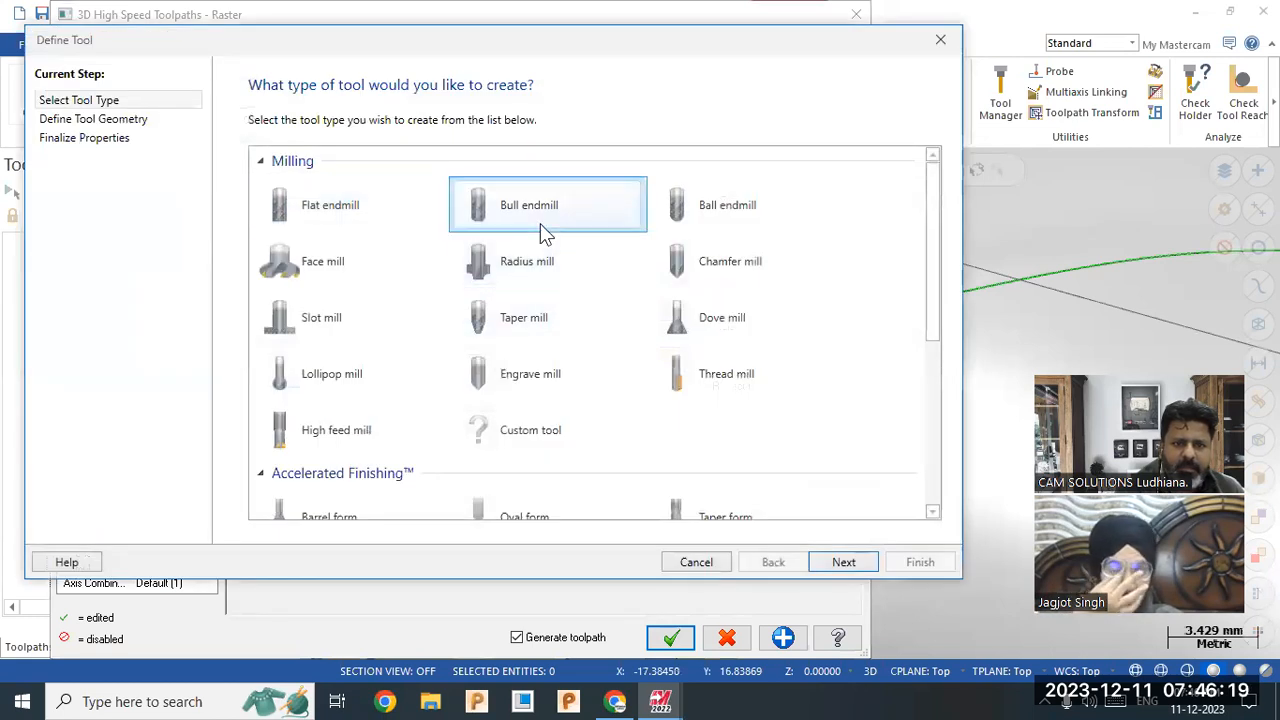
{"action": "left_click", "coordinate": [843, 562]}
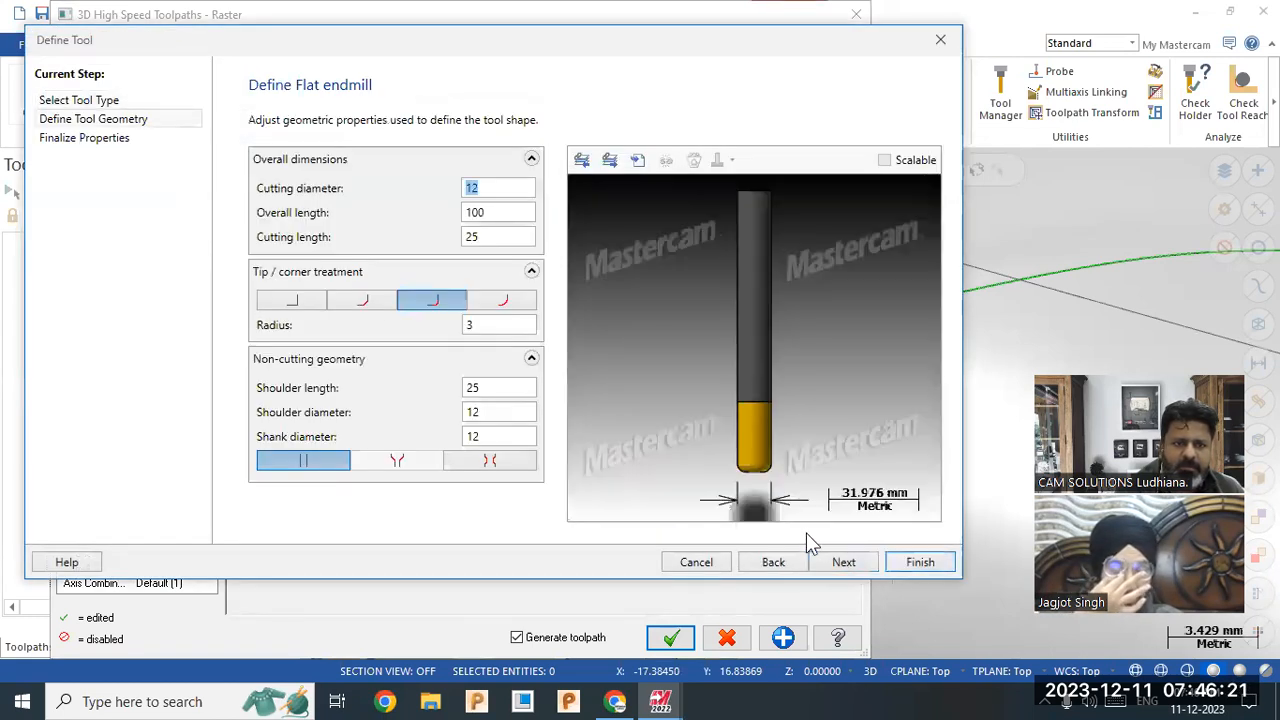
{"action": "left_click", "coordinate": [760, 562]}
{"action": "left_click", "coordinate": [729, 205]}
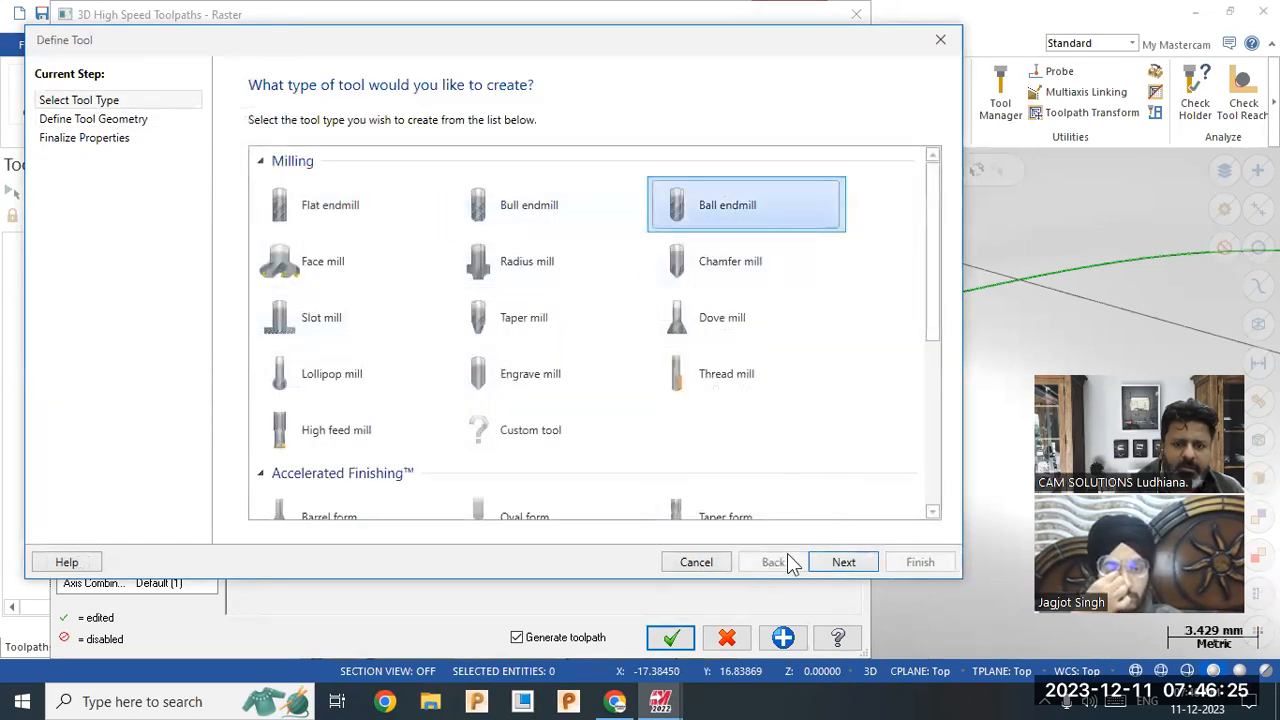
{"action": "left_click", "coordinate": [843, 562]}
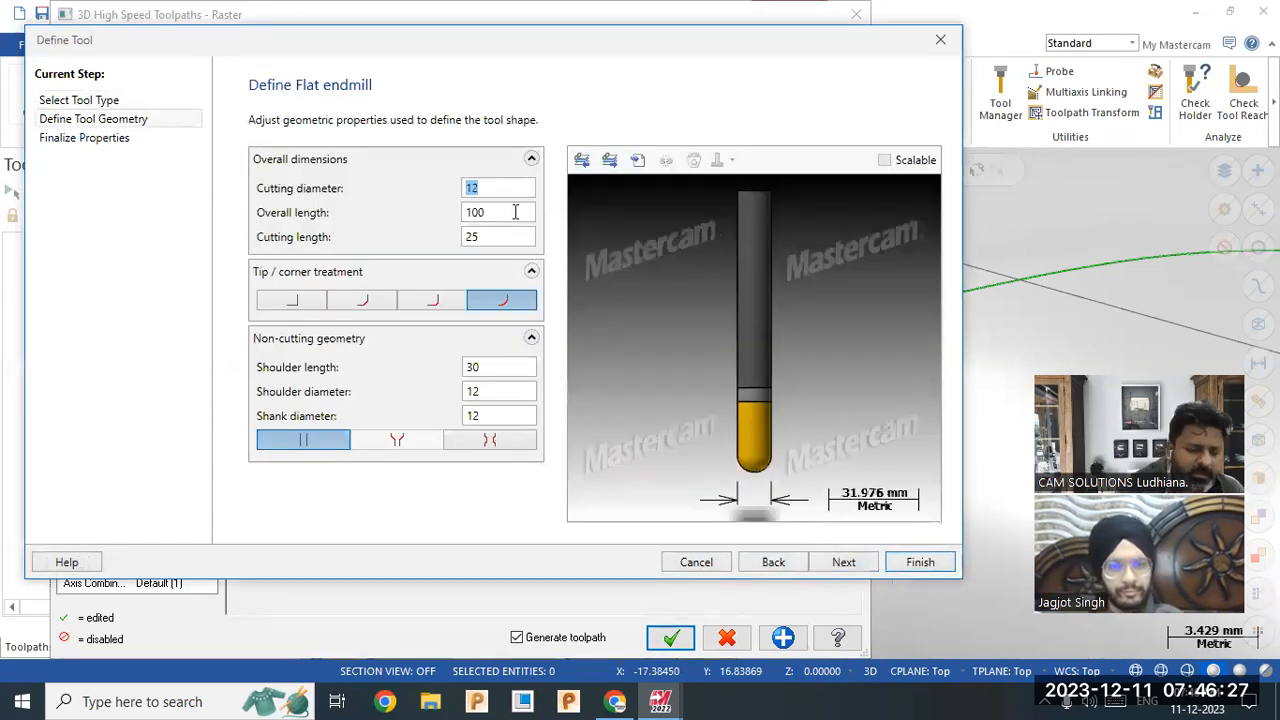
{"action": "type", "text": "1"}
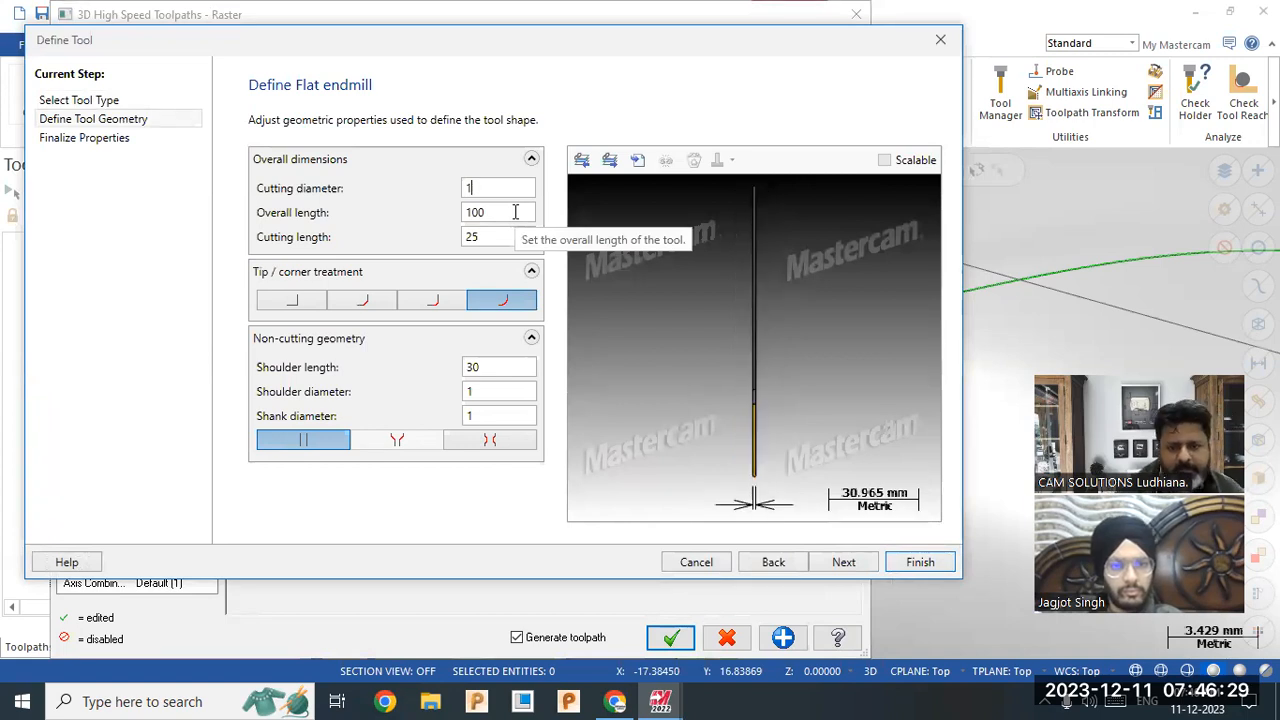
{"action": "left_click", "coordinate": [843, 562]}
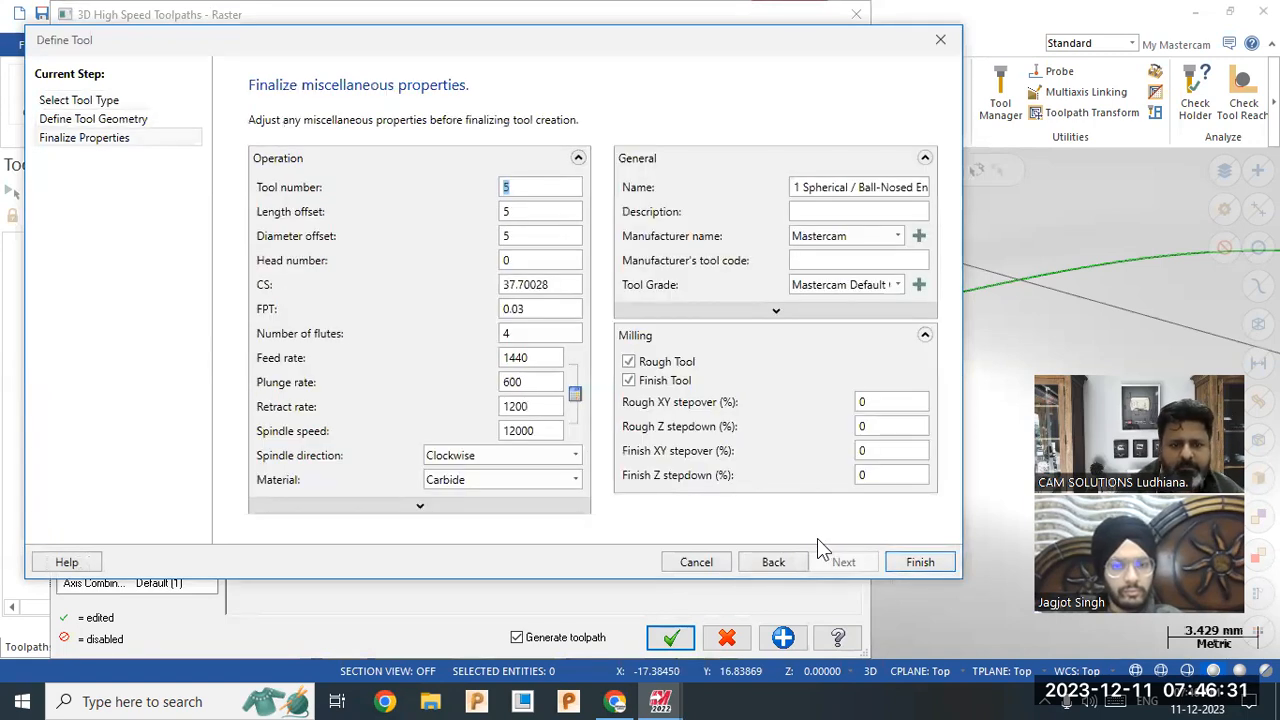
{"action": "left_click", "coordinate": [918, 563]}
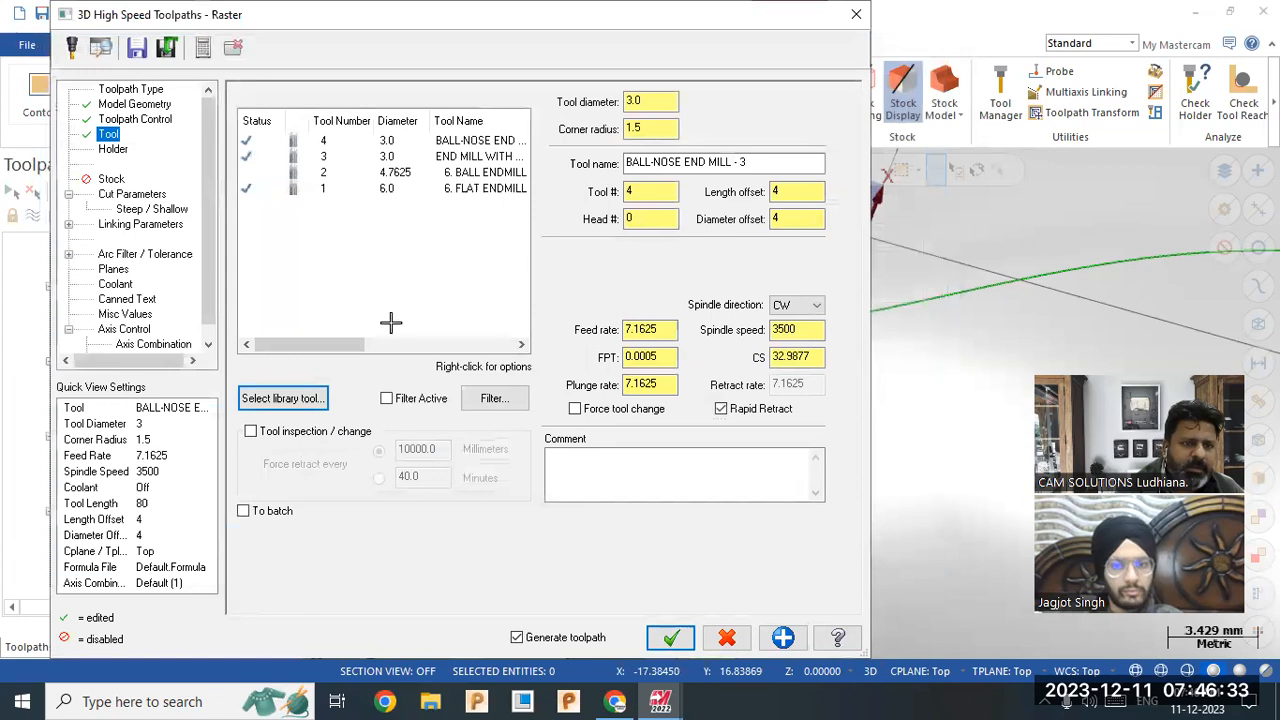
{"action": "left_click", "coordinate": [324, 208]}
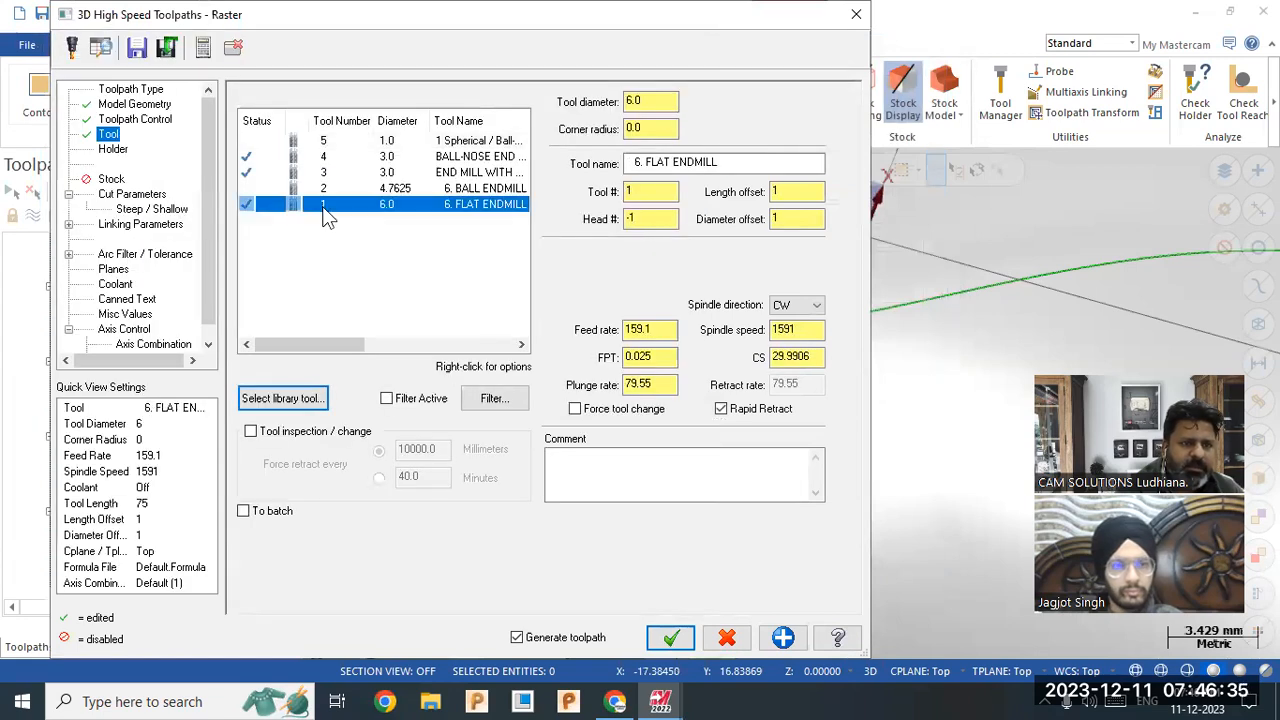
Select the 1 mm ball endmill, set the stepover to 0.1 in the cut parameters, and generate the Raster toolpath.
{"action": "left_click", "coordinate": [326, 144]}
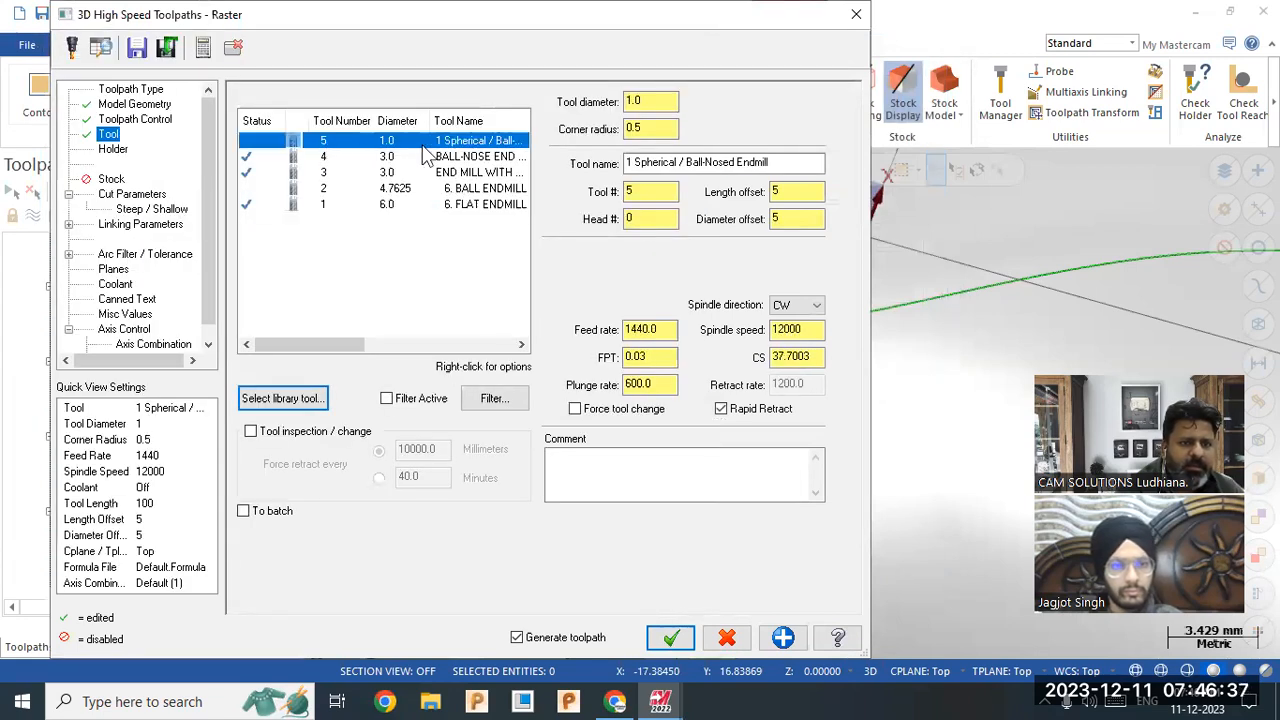
{"action": "left_click", "coordinate": [135, 196]}
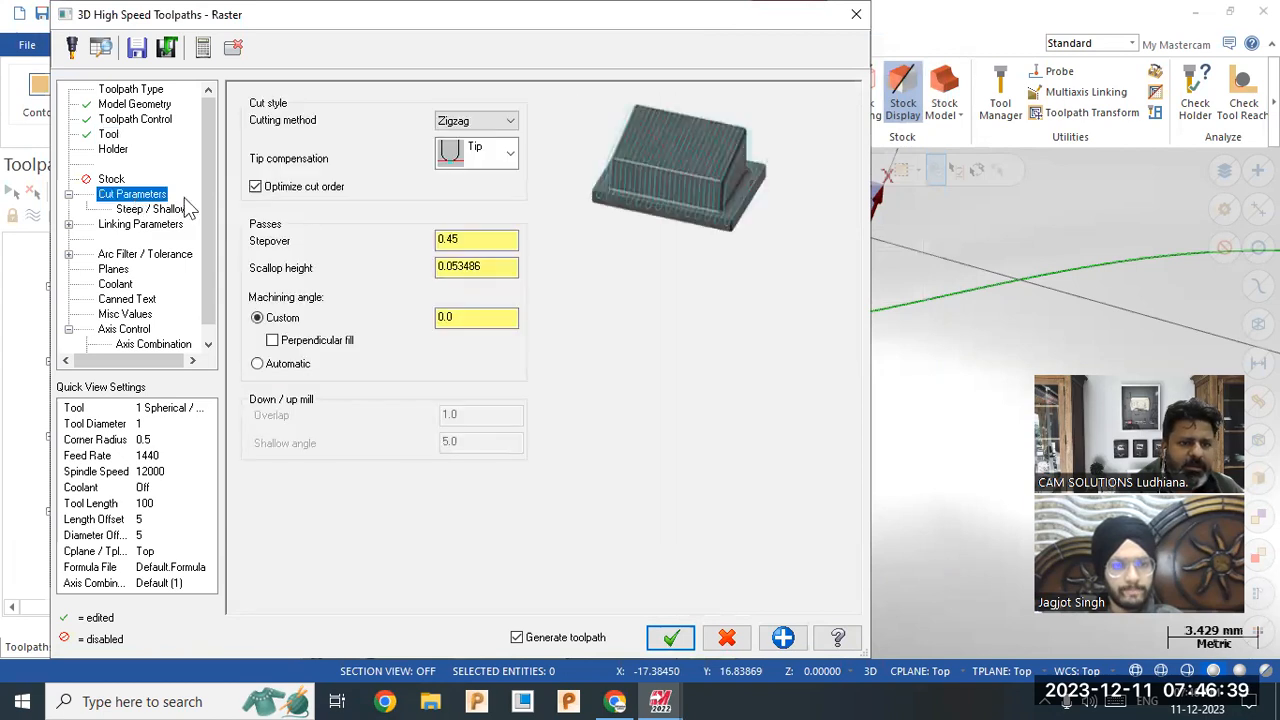
{"action": "double_click", "coordinate": [490, 242]}
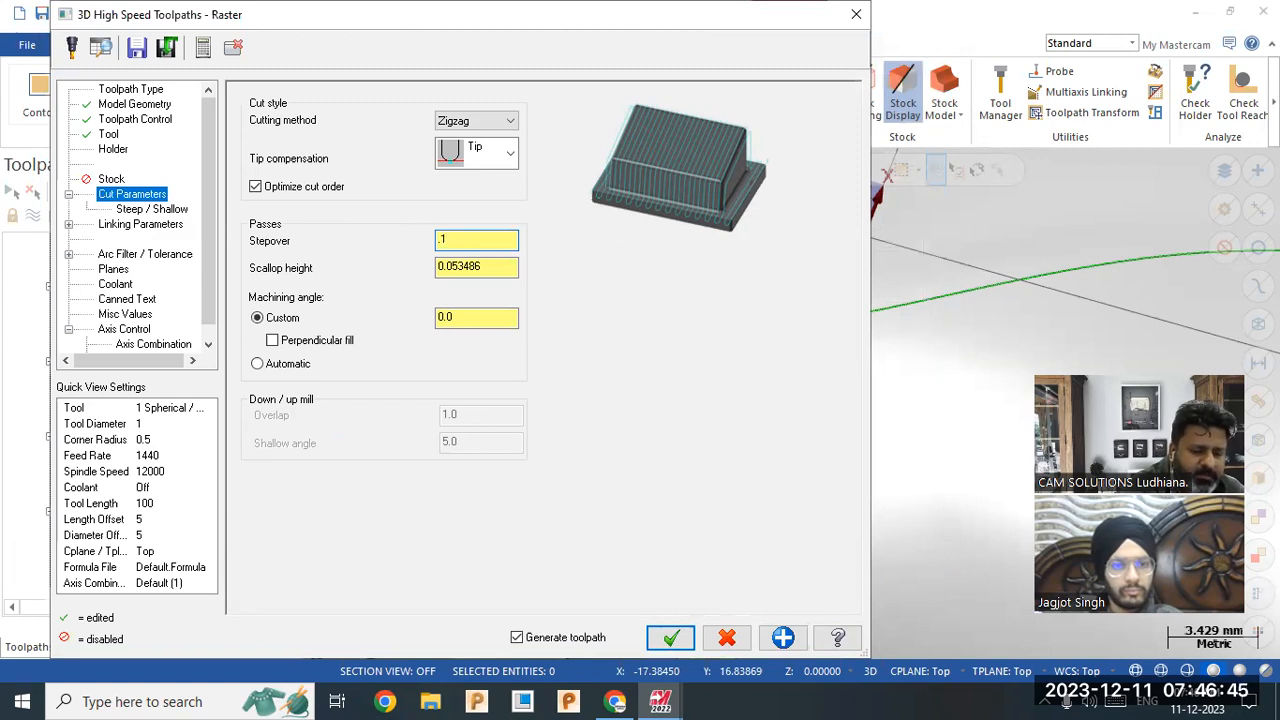
{"action": "left_click", "coordinate": [150, 209]}
{"action": "left_click", "coordinate": [140, 225]}
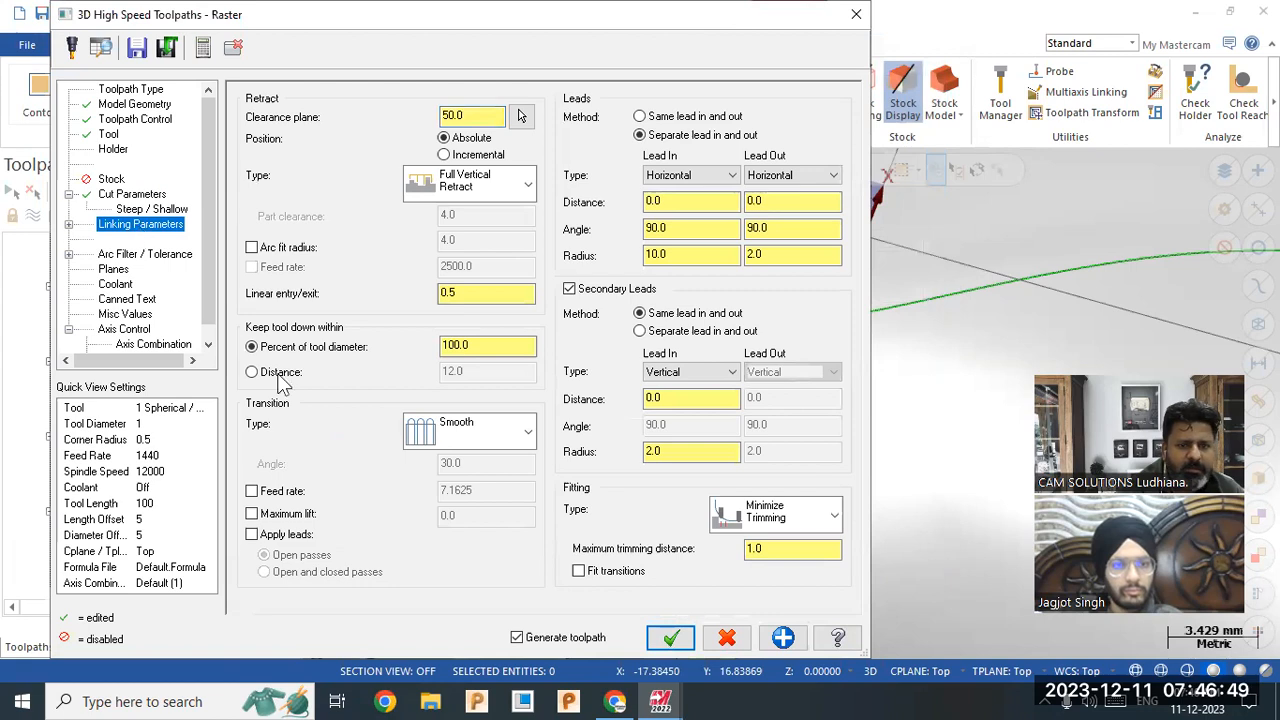
{"action": "left_click", "coordinate": [660, 634]}
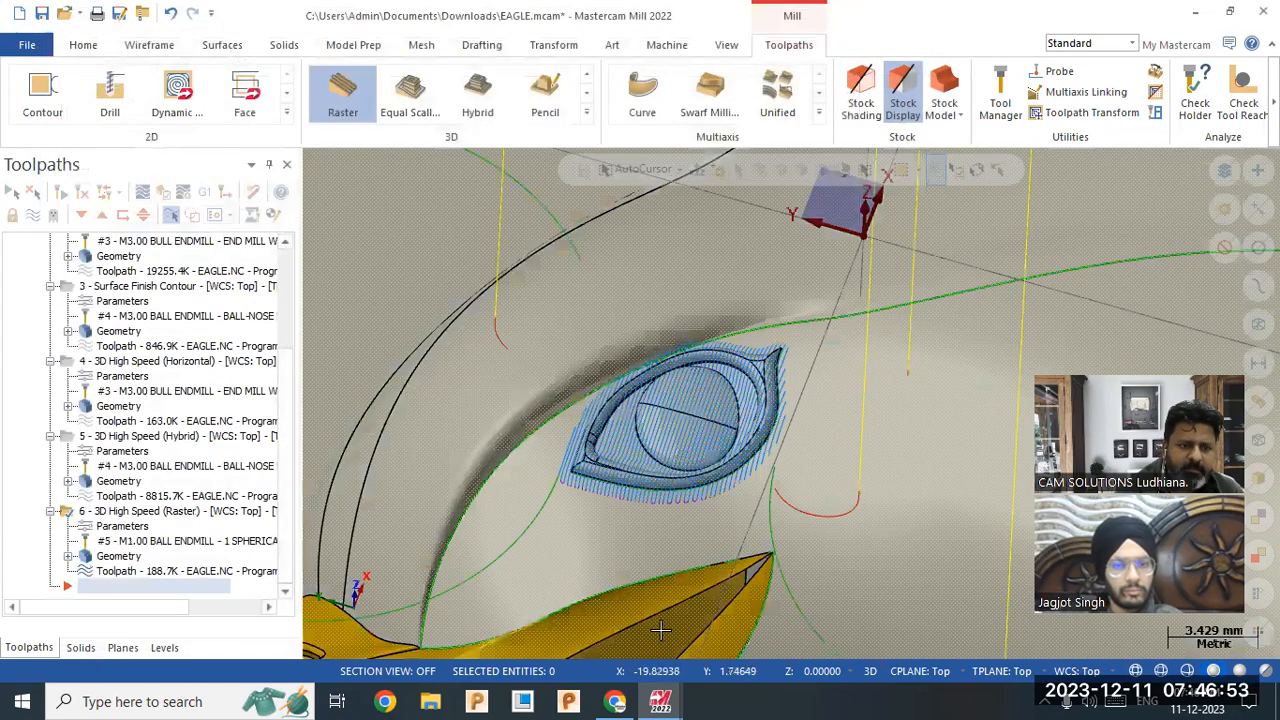
Backplot the eye's Raster toolpath to check the tool motion.
{"action": "mouse_move", "coordinate": [770, 432]}
{"action": "middle_mouse_down"}
{"action": "mouse_move", "coordinate": [788, 434]}
{"action": "mouse_move", "coordinate": [783, 367]}
{"action": "middle_mouse_up"}
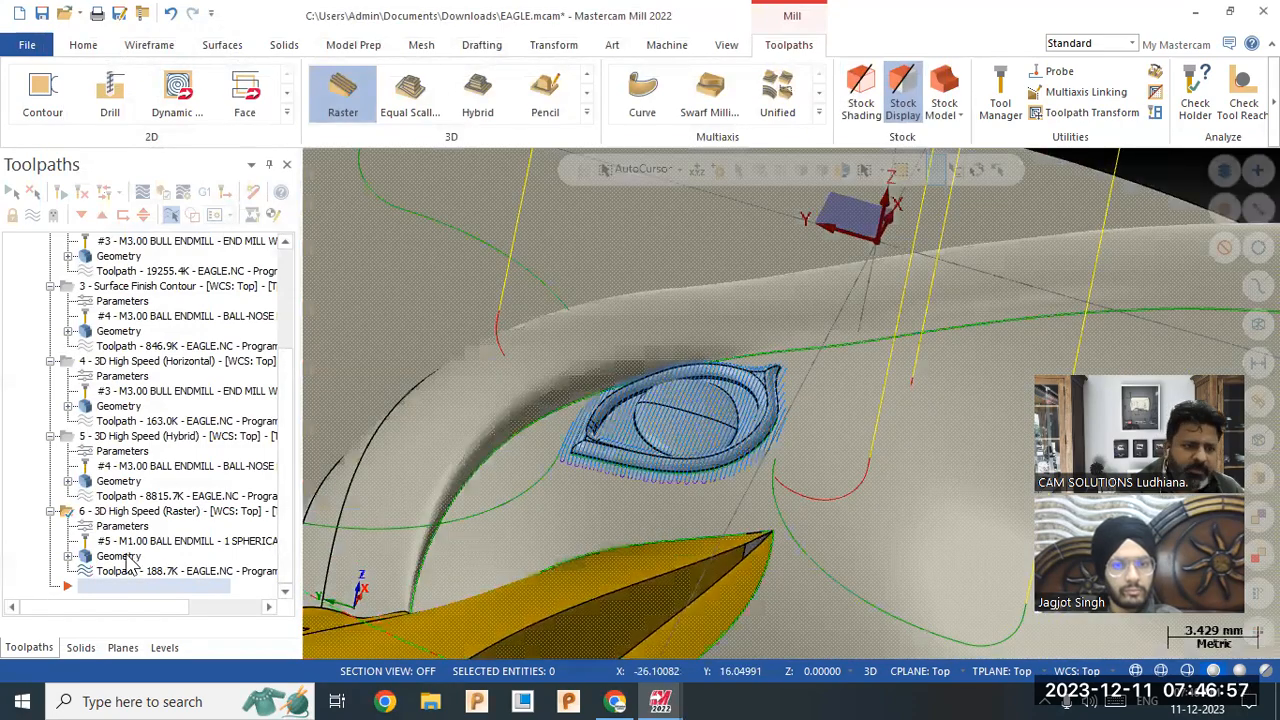
{"action": "left_click", "coordinate": [168, 575]}
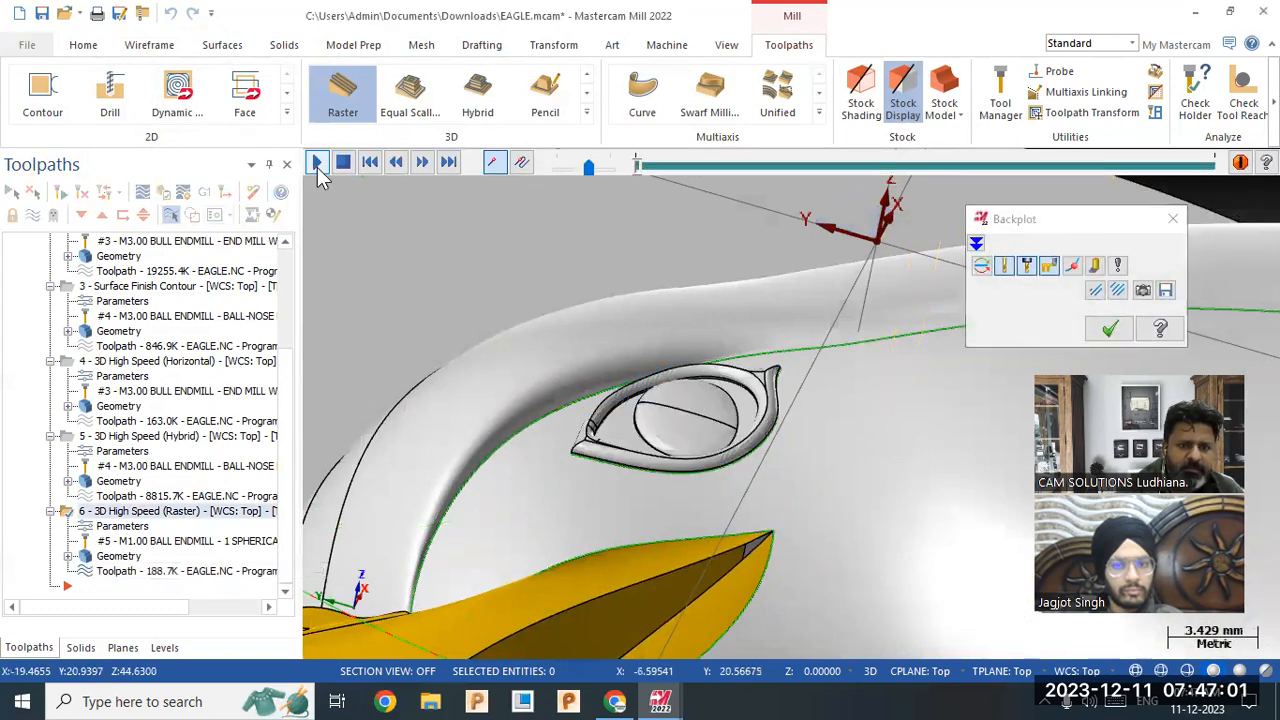
{"action": "left_click", "coordinate": [318, 166]}
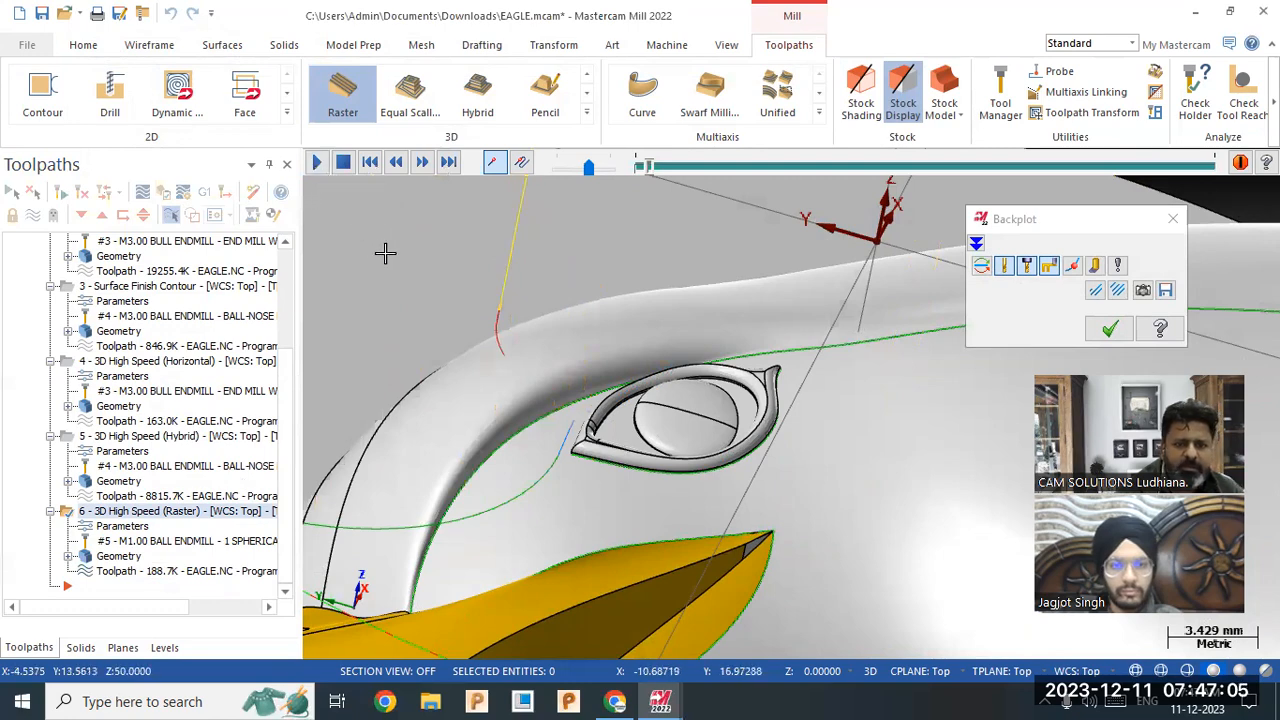
{"action": "scroll", "coordinate": [638, 323], "scroll_direction": "down", "scroll_amount": 6}
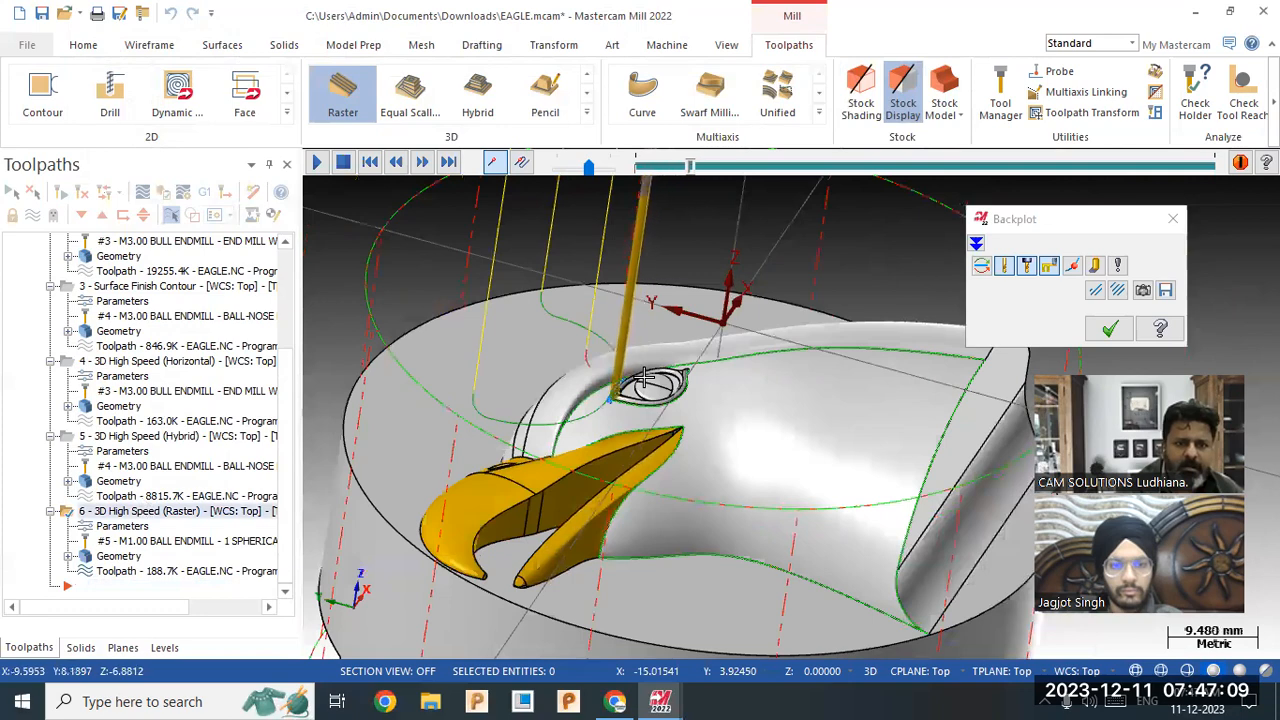
{"action": "scroll", "coordinate": [662, 356], "scroll_direction": "up", "scroll_amount": 1}
{"action": "scroll", "coordinate": [662, 356], "scroll_direction": "up", "scroll_amount": 6}
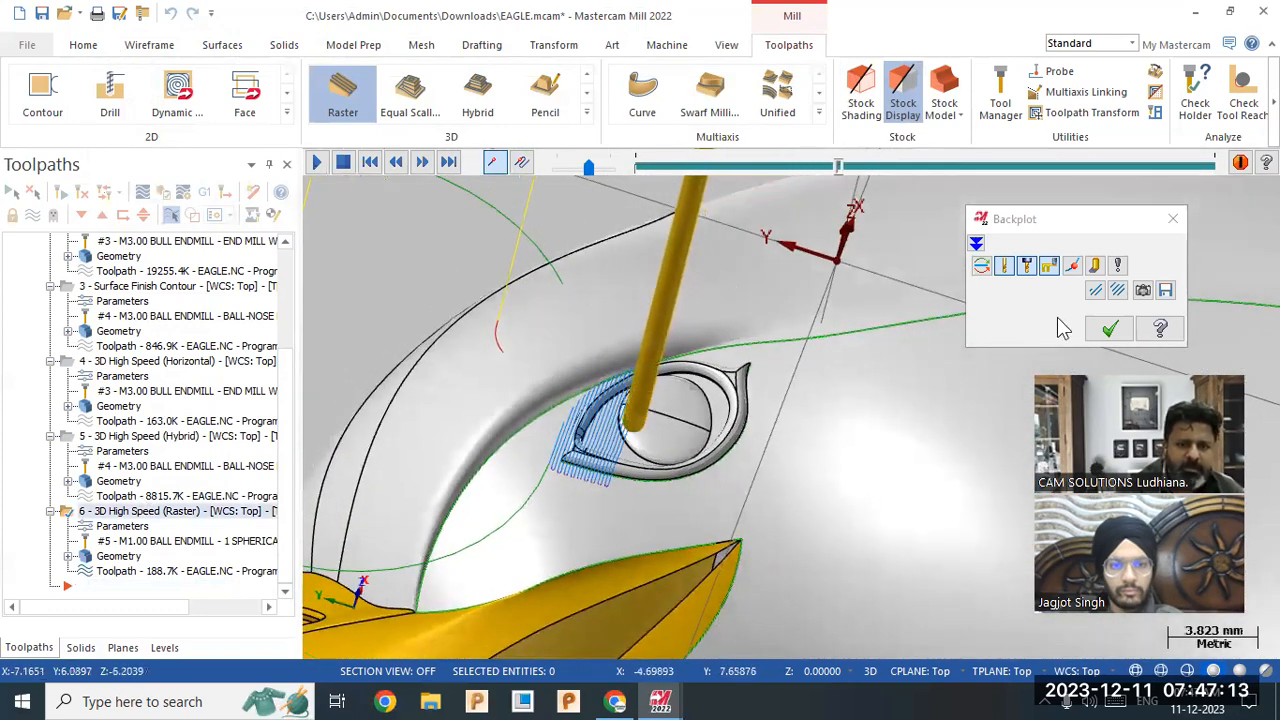
{"action": "left_click", "coordinate": [1109, 329]}
Add the head face surrounding the eye as avoidance geometry for the Raster toolpath and regenerate it.
{"action": "left_click", "coordinate": [123, 527]}
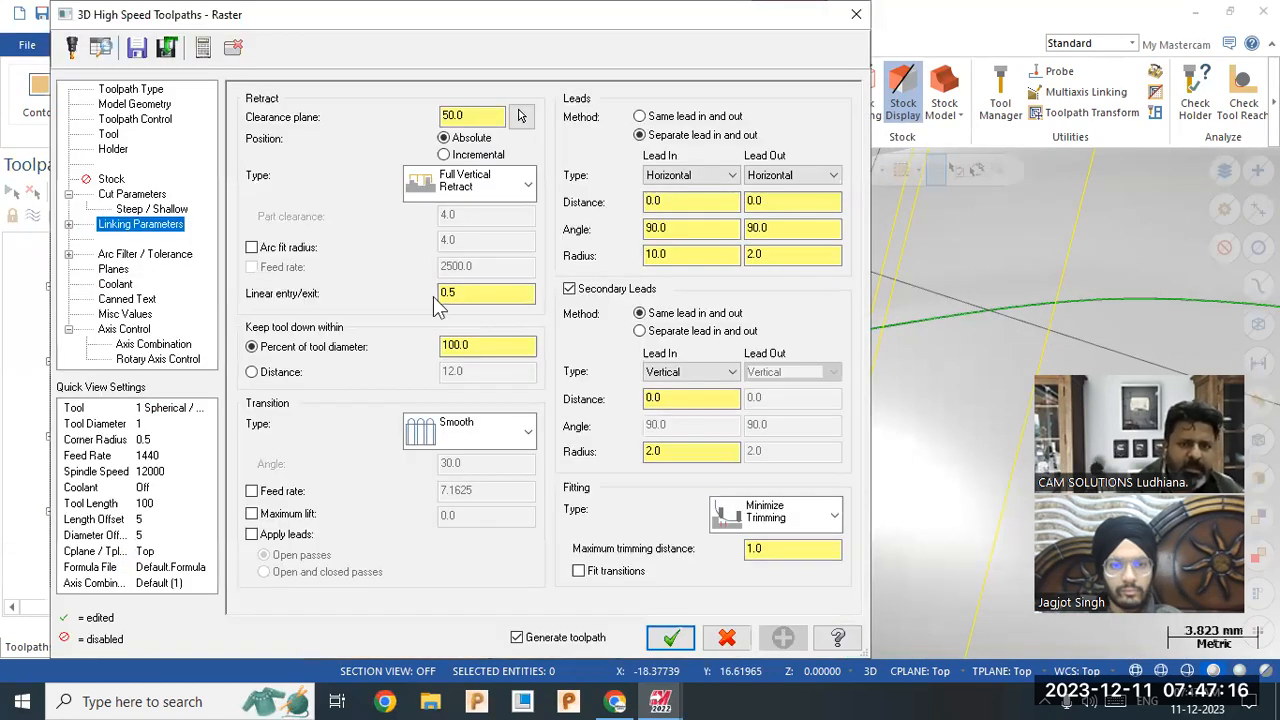
{"action": "left_click", "coordinate": [164, 106]}
{"action": "left_click", "coordinate": [789, 503]}
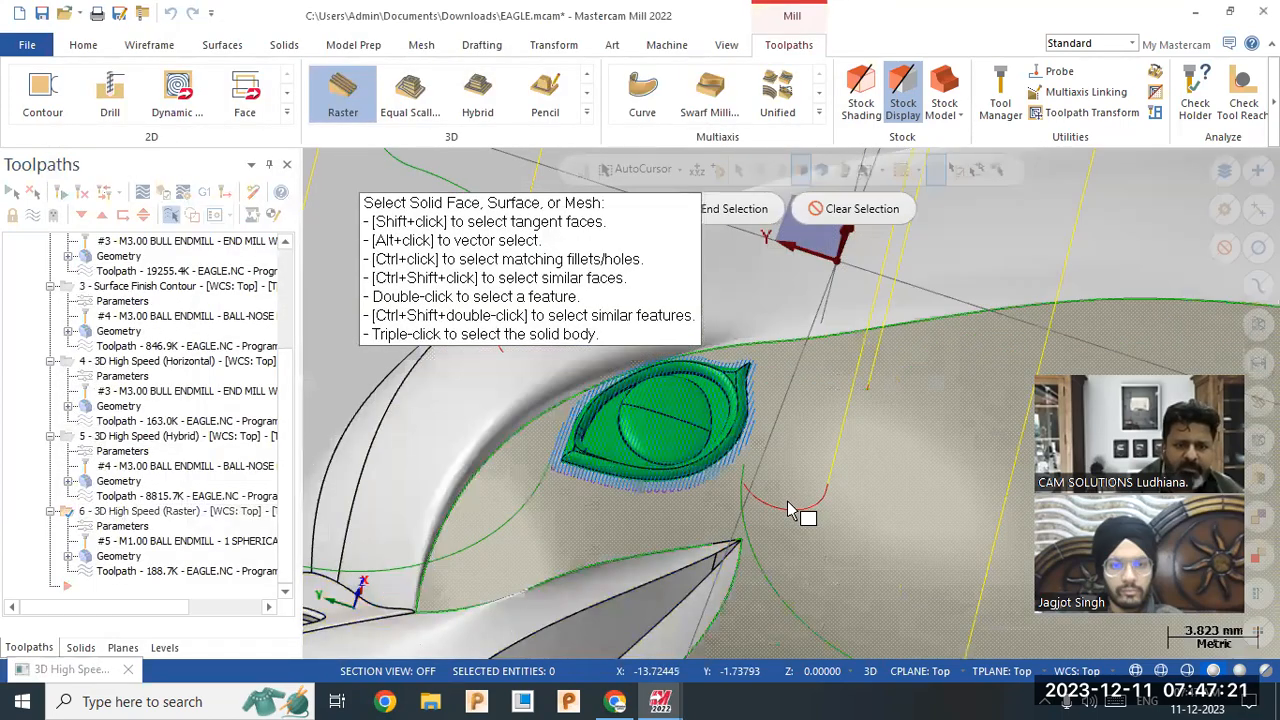
{"action": "left_click", "coordinate": [600, 358]}
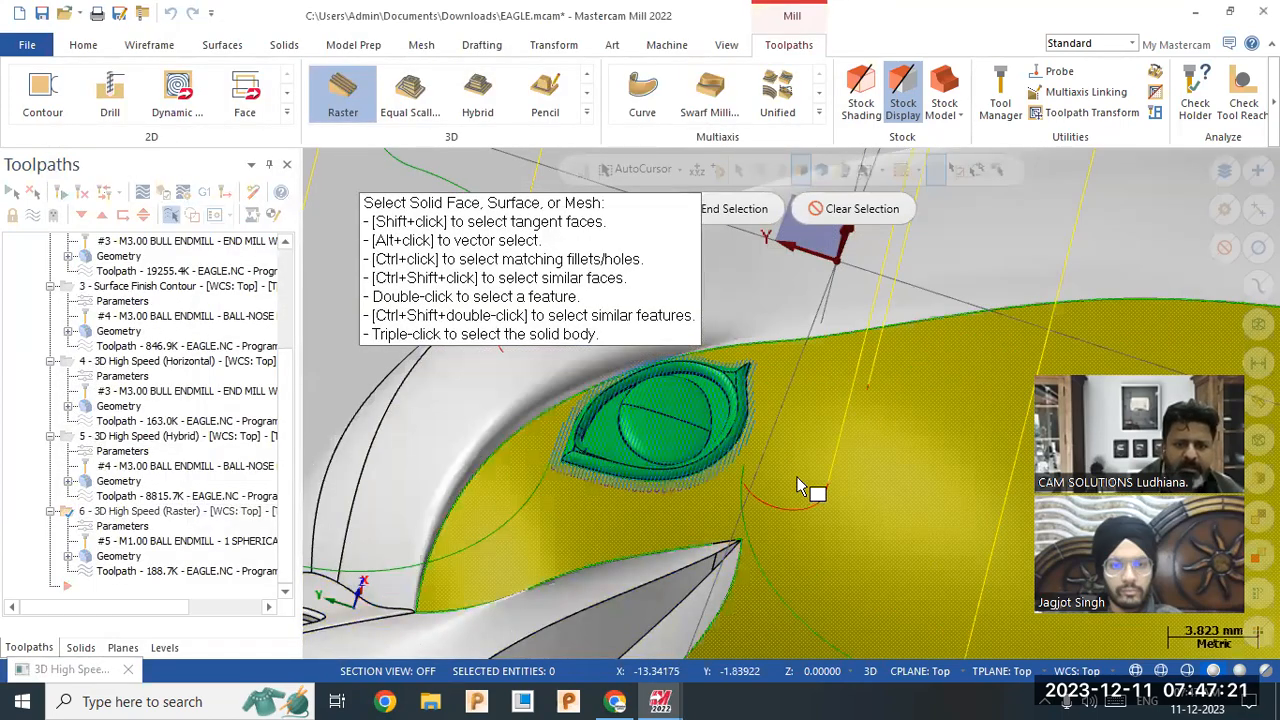
{"action": "left_click", "coordinate": [735, 210]}
{"action": "left_click", "coordinate": [668, 632]}
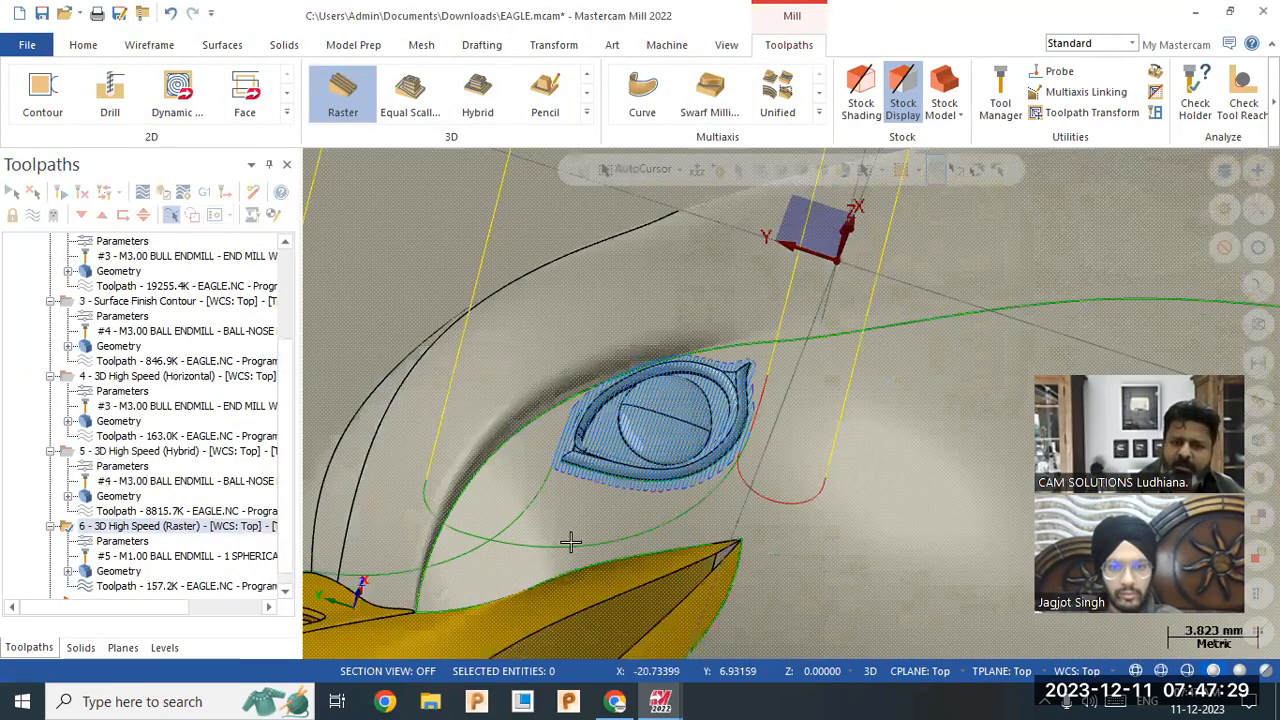
Examine the regenerated Raster toolpath around the eye and the nearby beak area from several angles.
{"action": "middle_click_drag", "start_coordinate": [570, 541], "coordinate": [673, 494]}
{"action": "middle_click_drag", "start_coordinate": [558, 490], "coordinate": [720, 458]}
{"action": "middle_click_drag", "start_coordinate": [688, 502], "coordinate": [634, 462]}
{"action": "scroll", "coordinate": [636, 459], "scroll_direction": "up", "scroll_amount": 1}
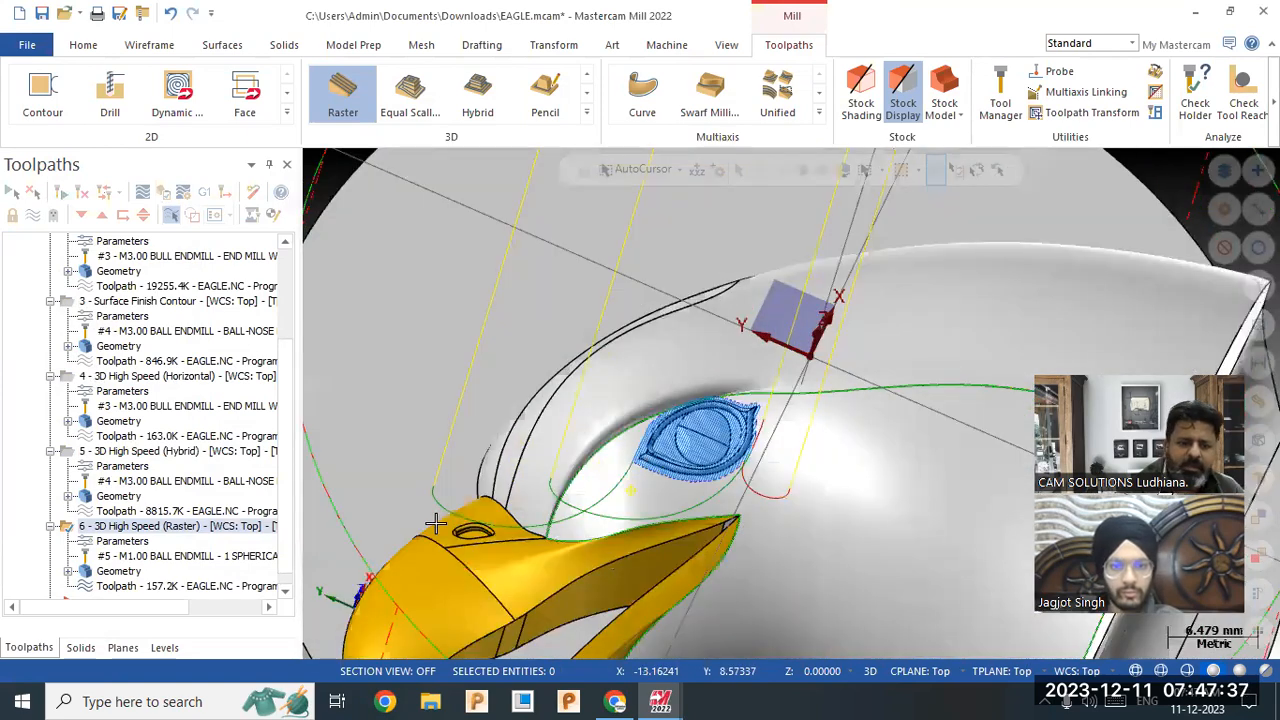
{"action": "scroll", "coordinate": [468, 542], "scroll_direction": "up", "scroll_amount": 3}
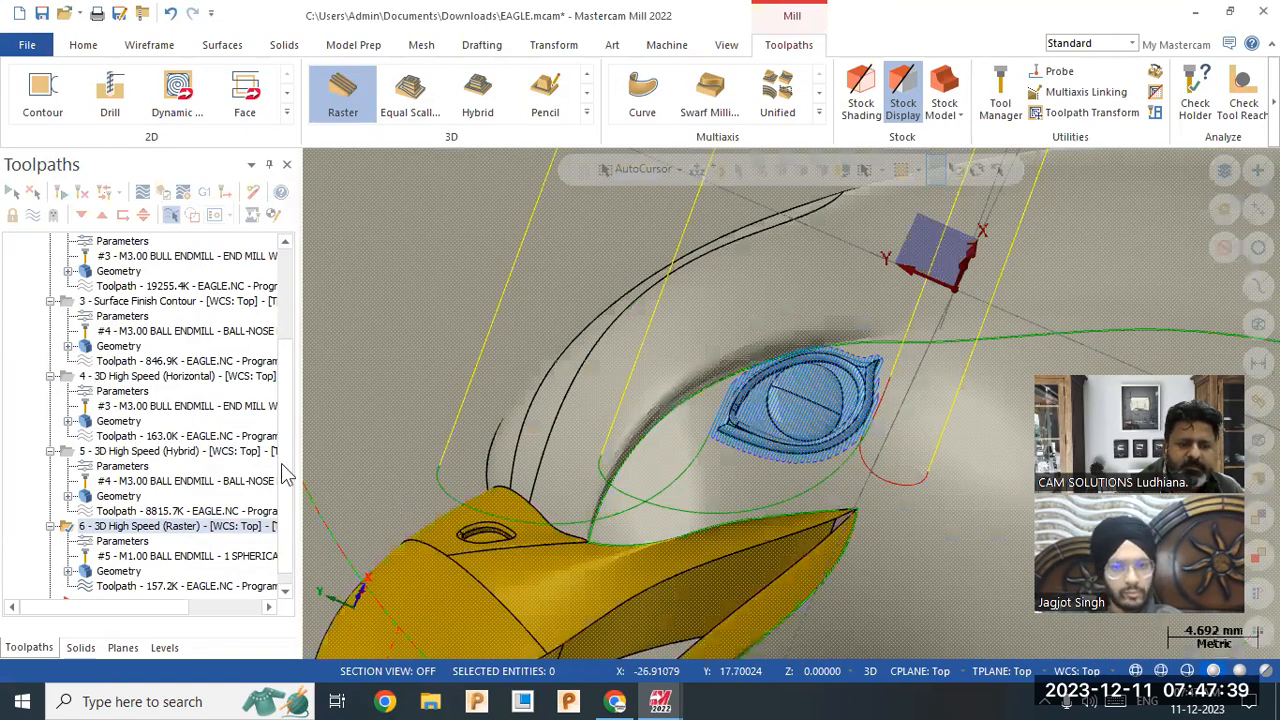
{"action": "scroll", "coordinate": [473, 523], "scroll_direction": "down", "scroll_amount": 1}
{"action": "middle_click_drag", "start_coordinate": [640, 495], "coordinate": [619, 528]}
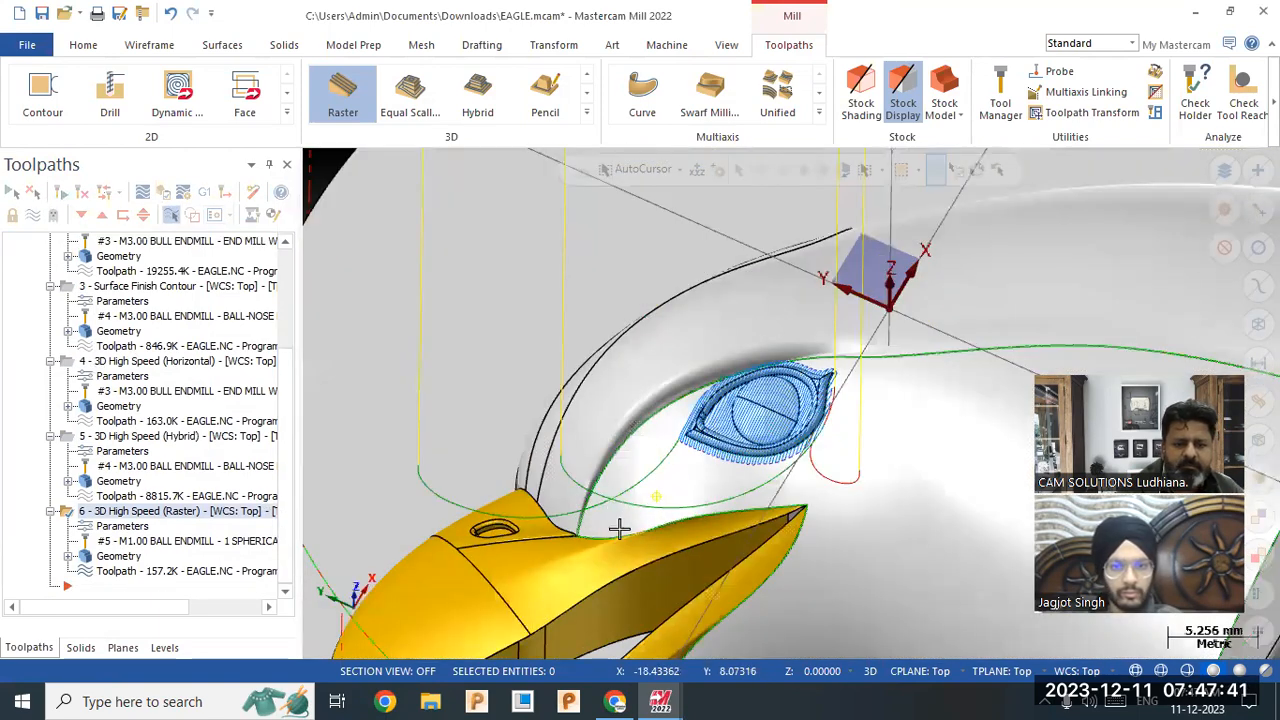
{"action": "middle_click_drag", "start_coordinate": [445, 487], "coordinate": [486, 488]}
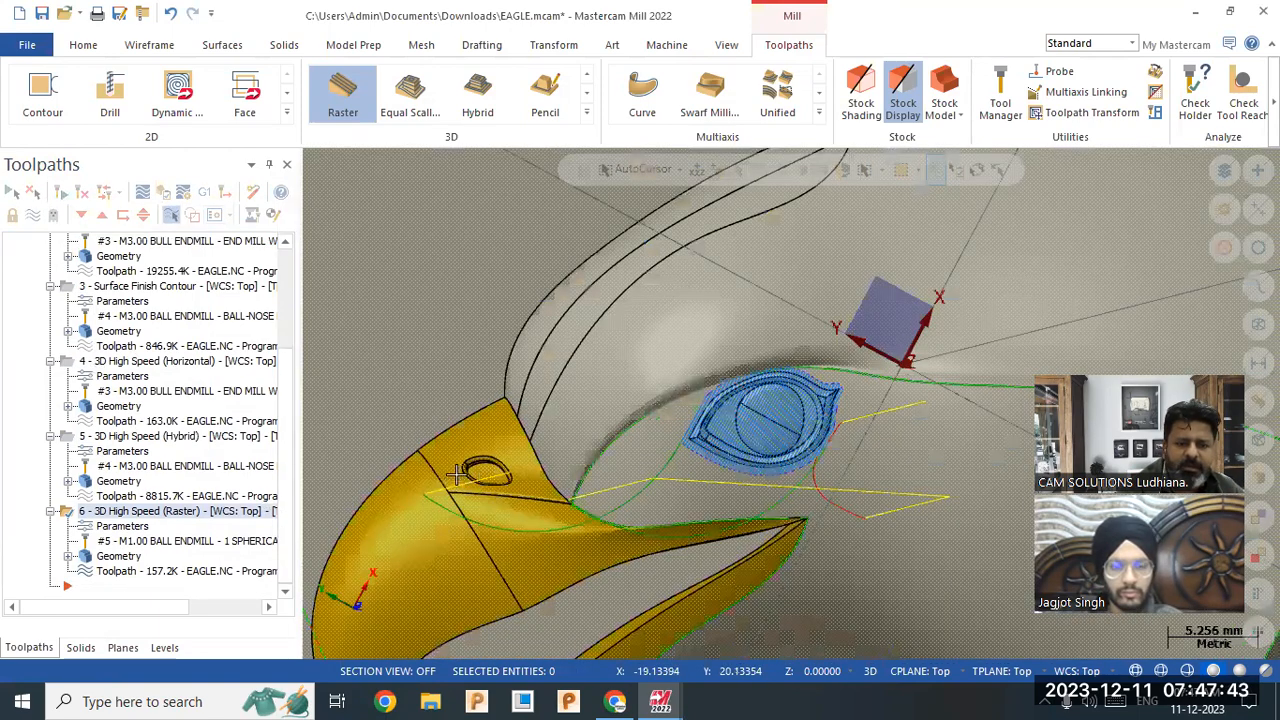
Start a Surface Finish Contour toolpath and window-select the faces of the nostril on the beak as drive surfaces.
{"action": "scroll", "coordinate": [467, 452], "scroll_direction": "up", "scroll_amount": 5}
{"action": "scroll", "coordinate": [476, 450], "scroll_direction": "up", "scroll_amount": 1}
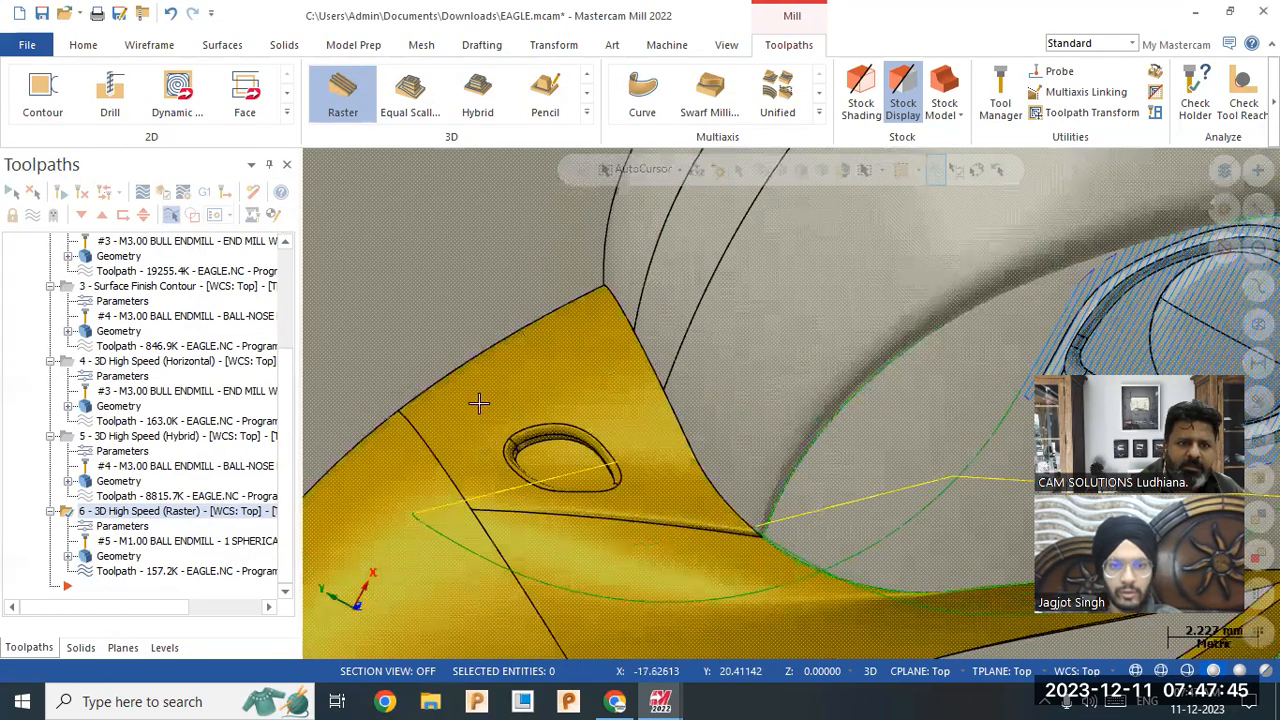
{"action": "left_click", "coordinate": [585, 113]}
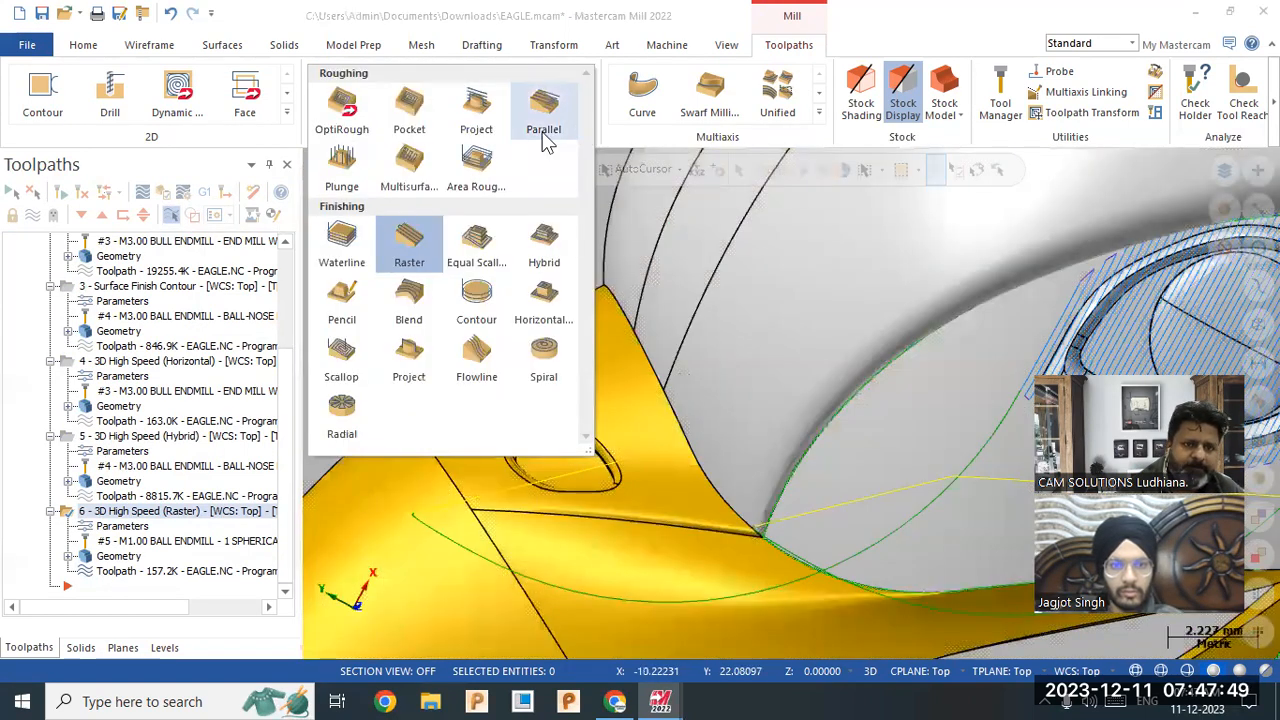
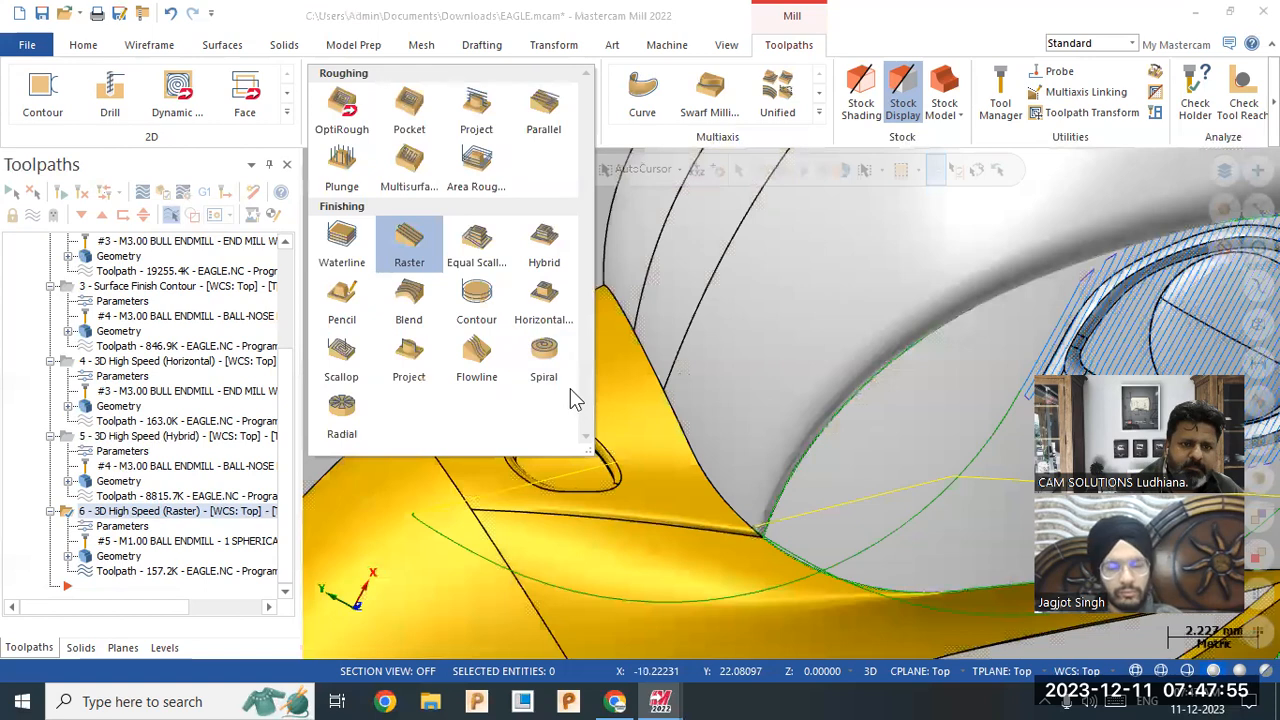
{"action": "left_click", "coordinate": [478, 308]}
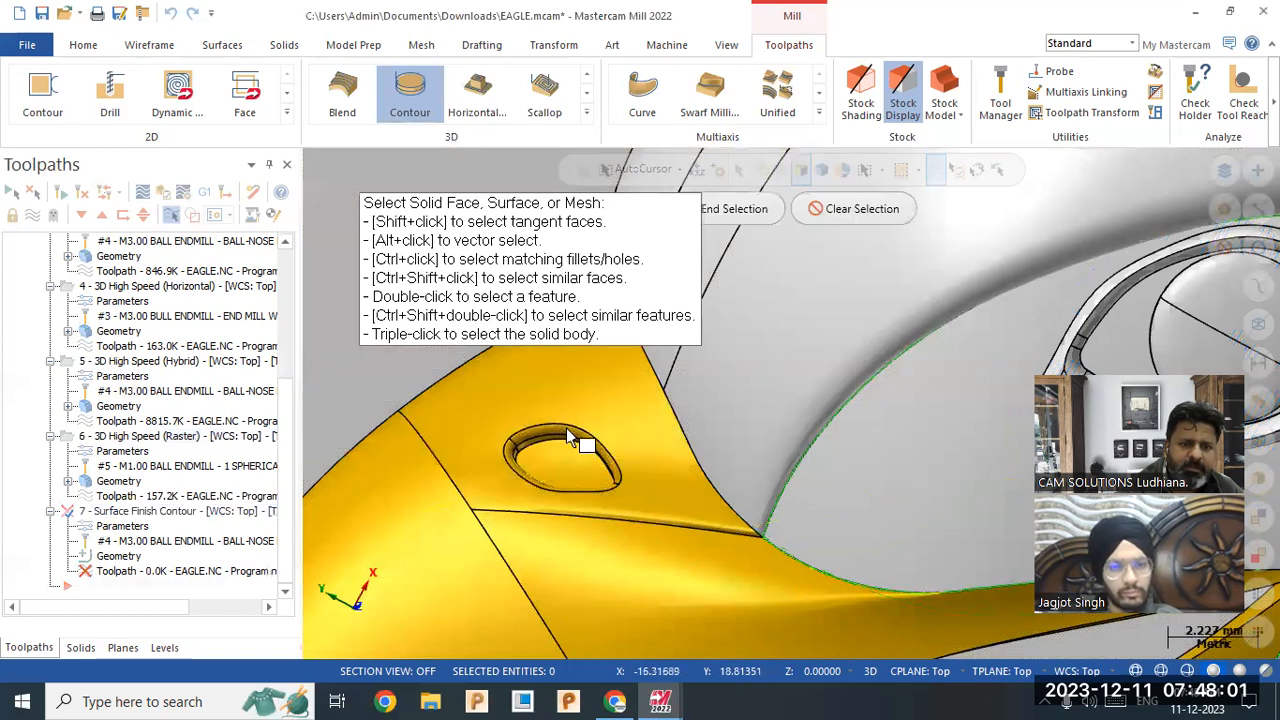
{"action": "left_click_drag", "start_coordinate": [465, 379], "coordinate": [662, 537]}
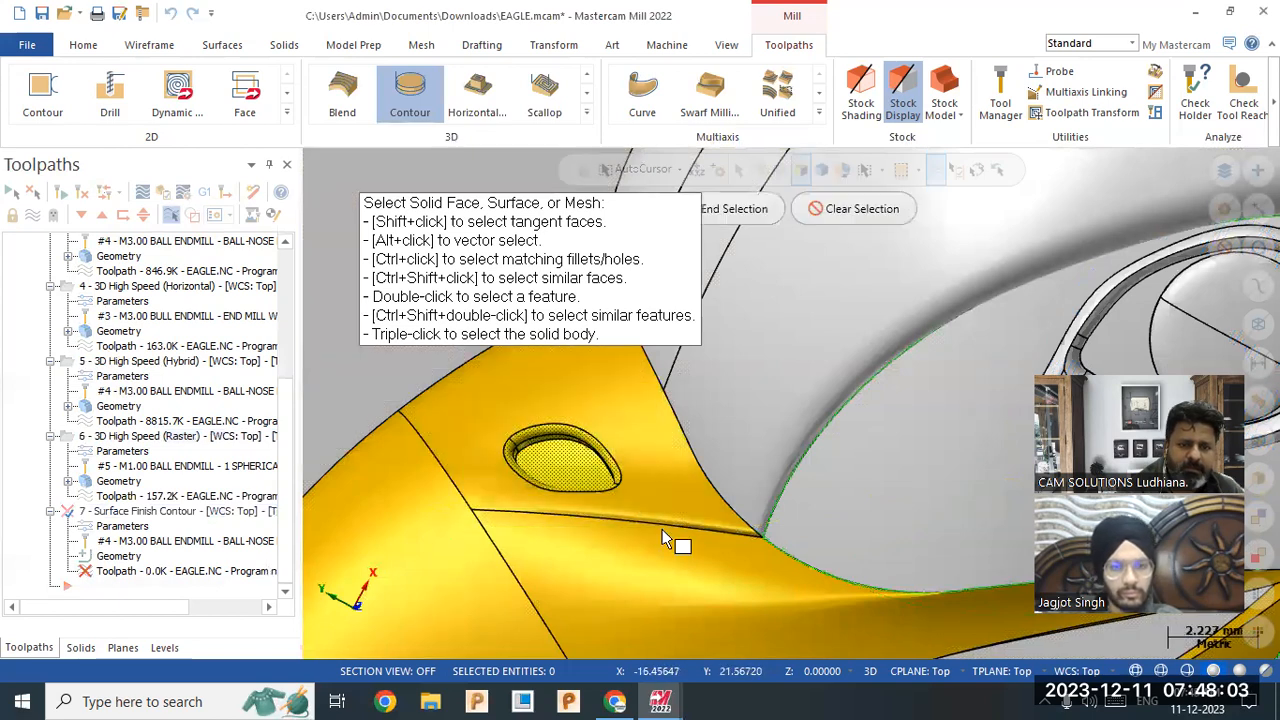
{"action": "left_click", "coordinate": [735, 208]}
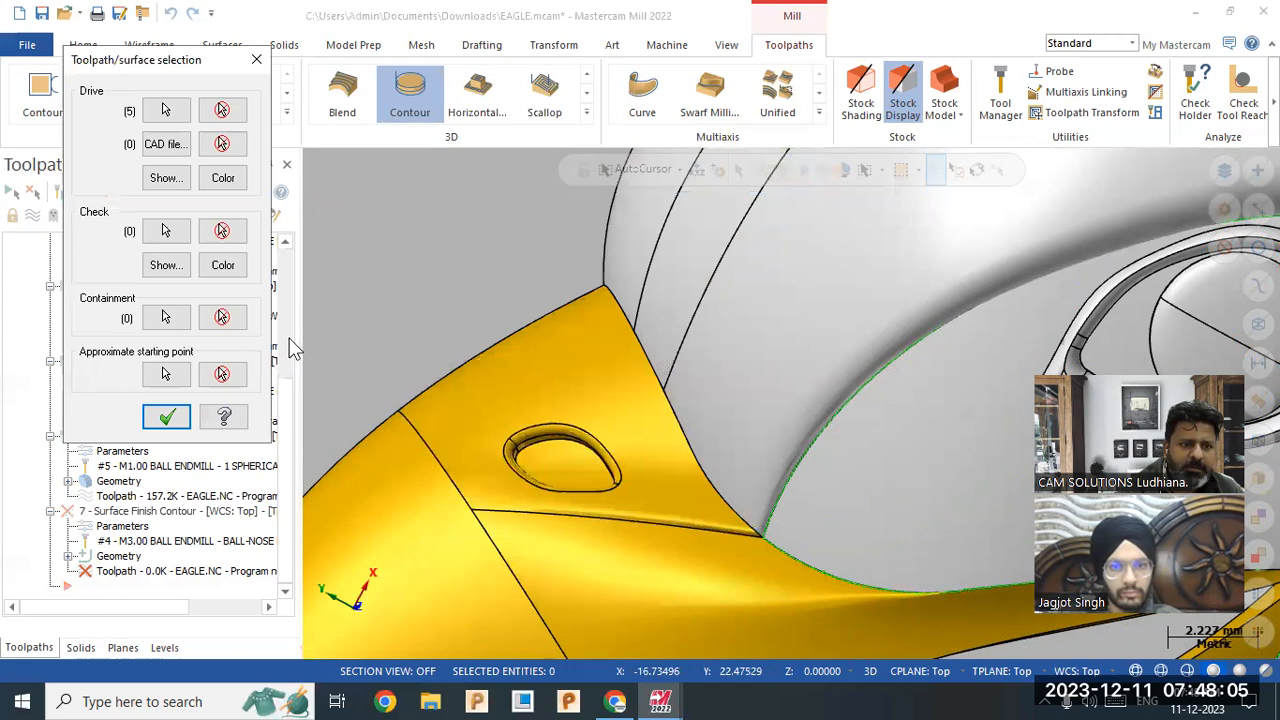
Chain the nostril's outer solid edge loop as the containment boundary and accept the surface selection.
{"action": "left_click", "coordinate": [166, 317]}
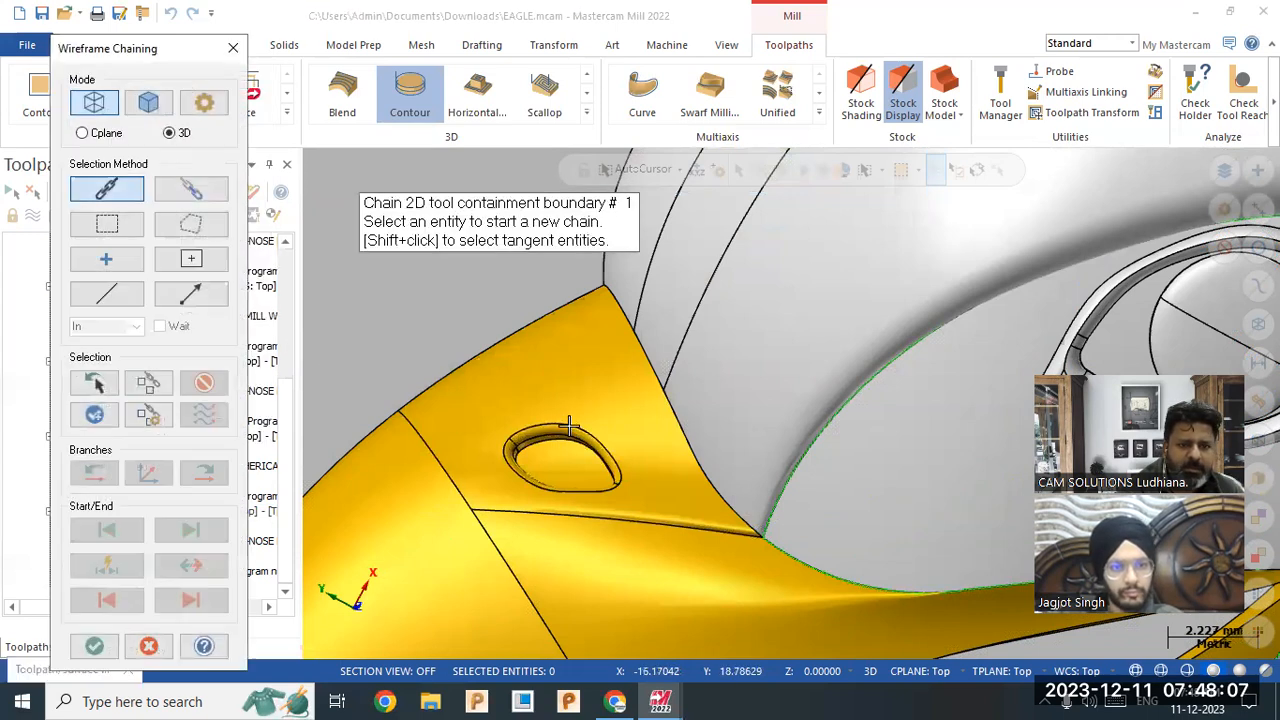
{"action": "left_click", "coordinate": [152, 108]}
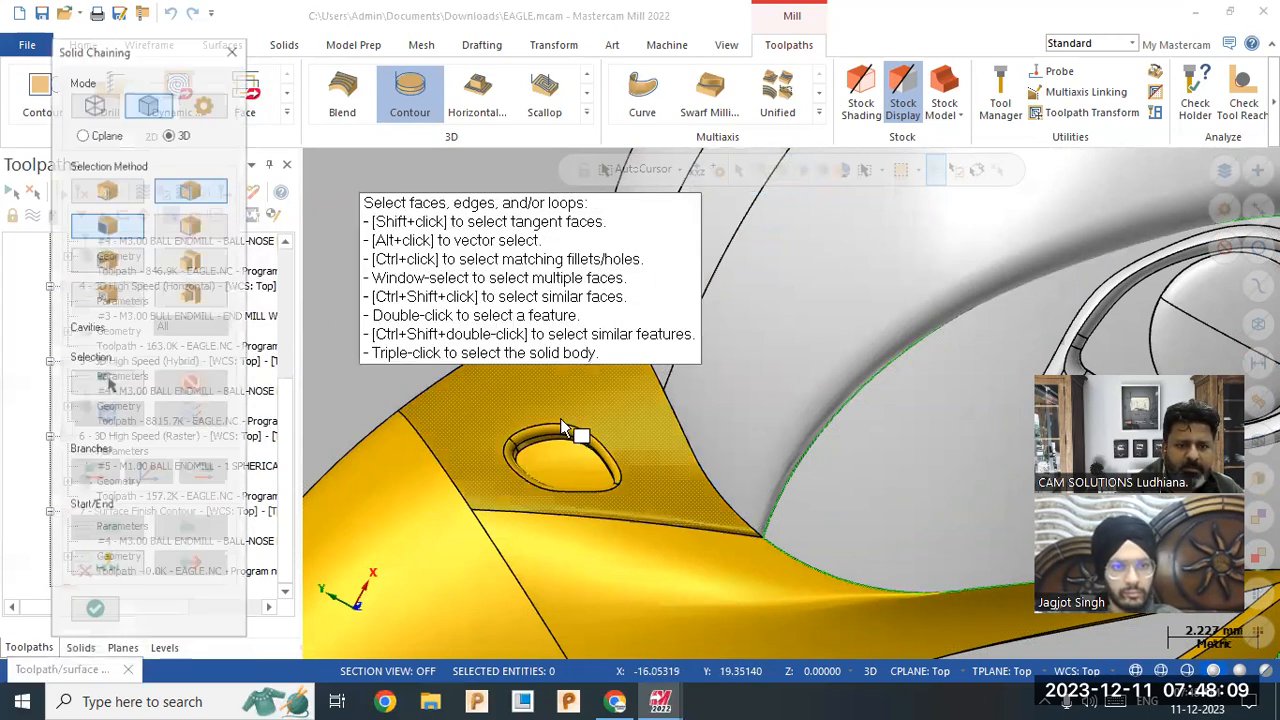
{"action": "left_click", "coordinate": [561, 421]}
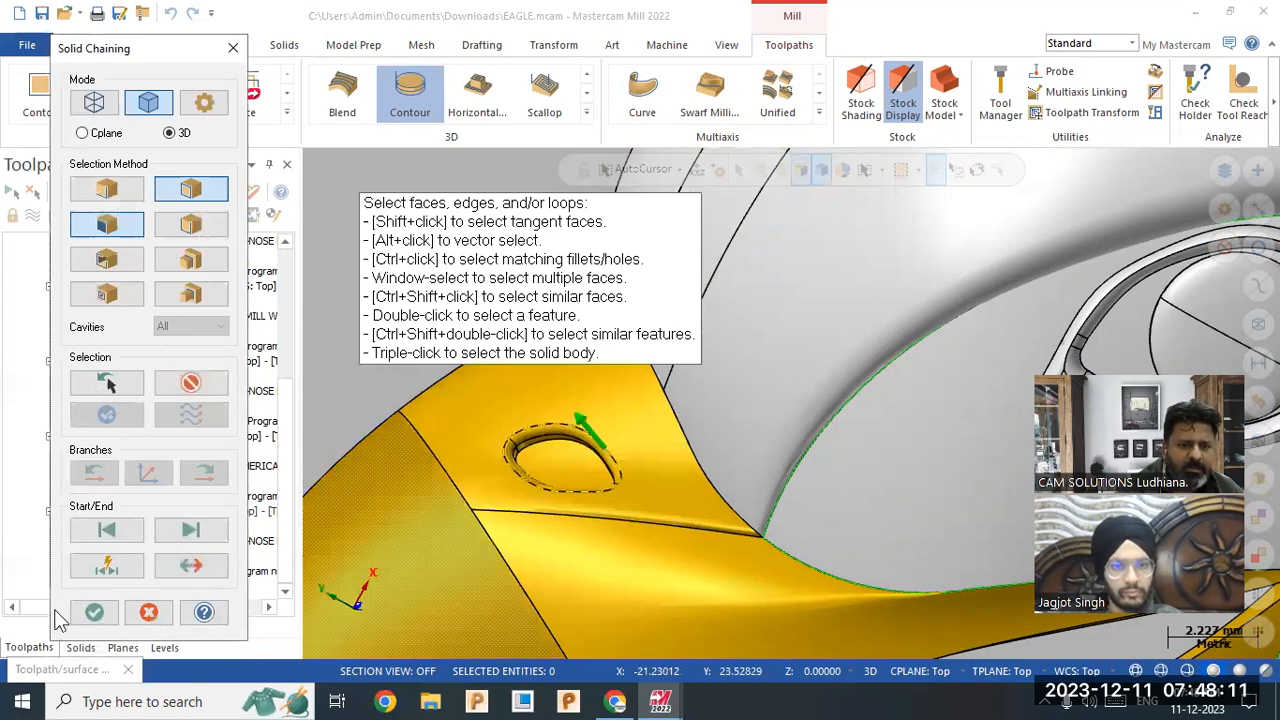
{"action": "left_click", "coordinate": [94, 612]}
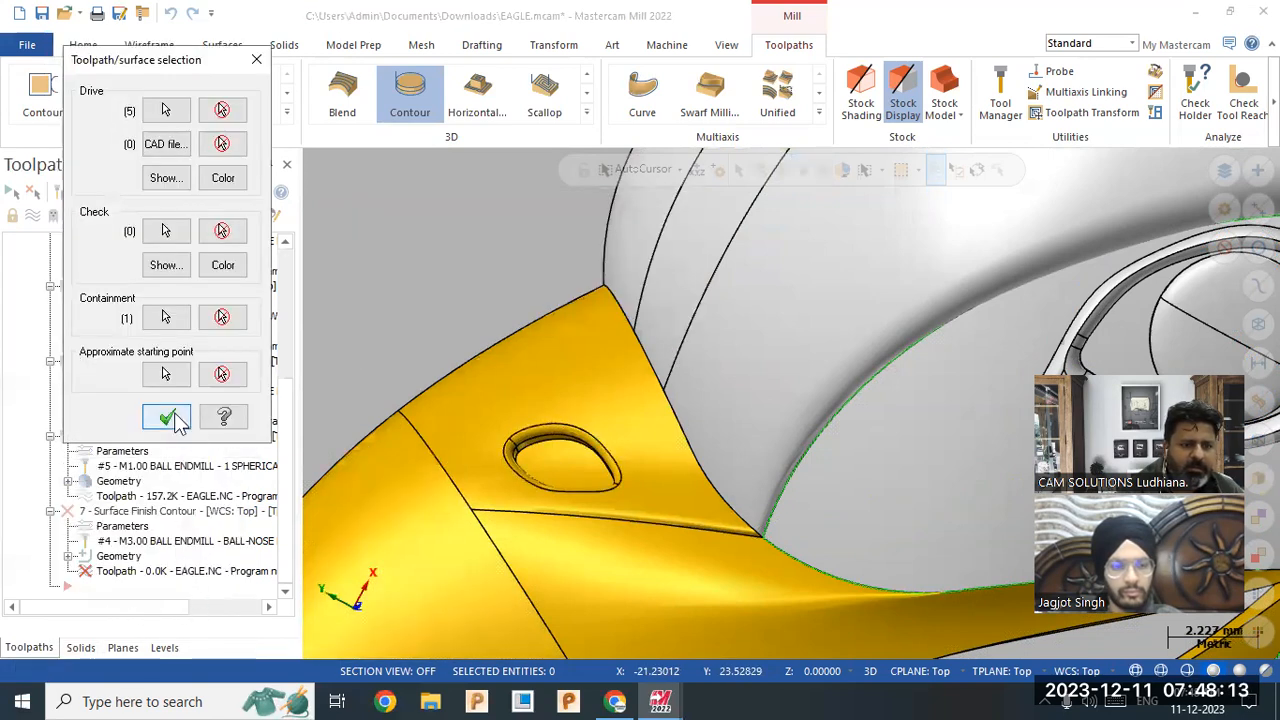
{"action": "left_click", "coordinate": [168, 418]}
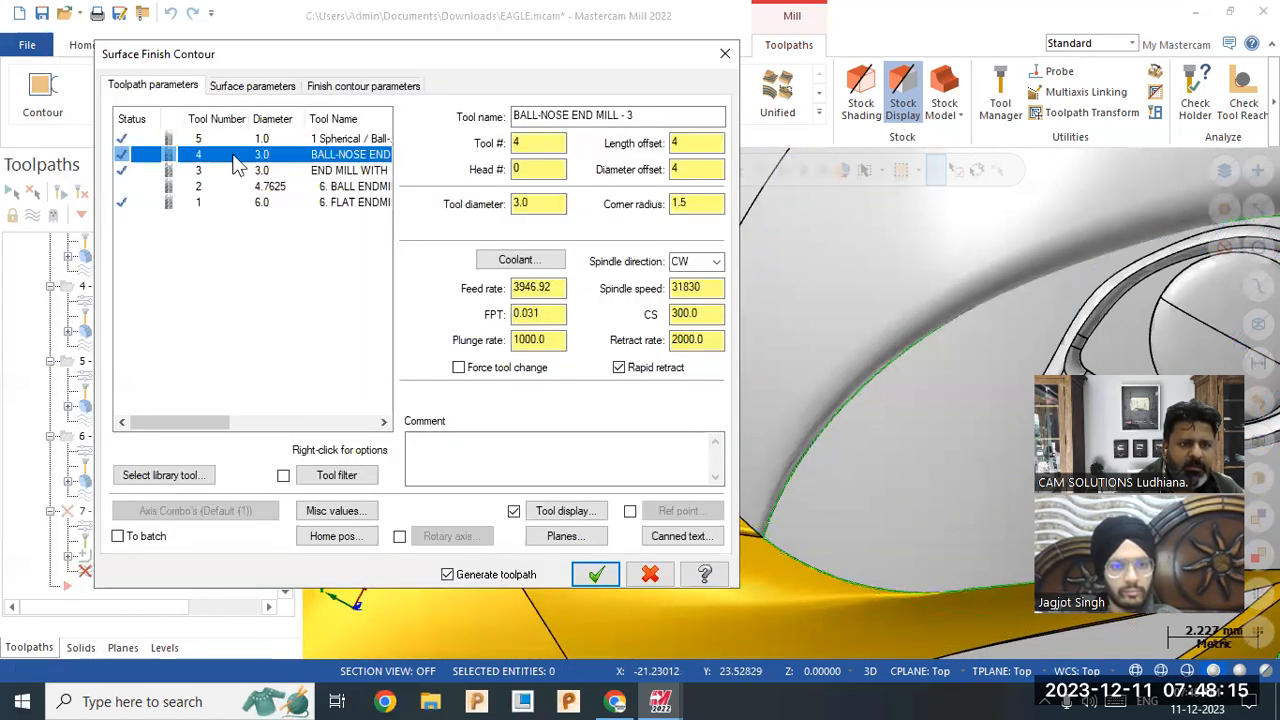
Choose the 1 mm ball endmill for the contour toolpath and set the transition to Ramp.
{"action": "left_click", "coordinate": [232, 140]}
{"action": "left_click", "coordinate": [260, 86]}
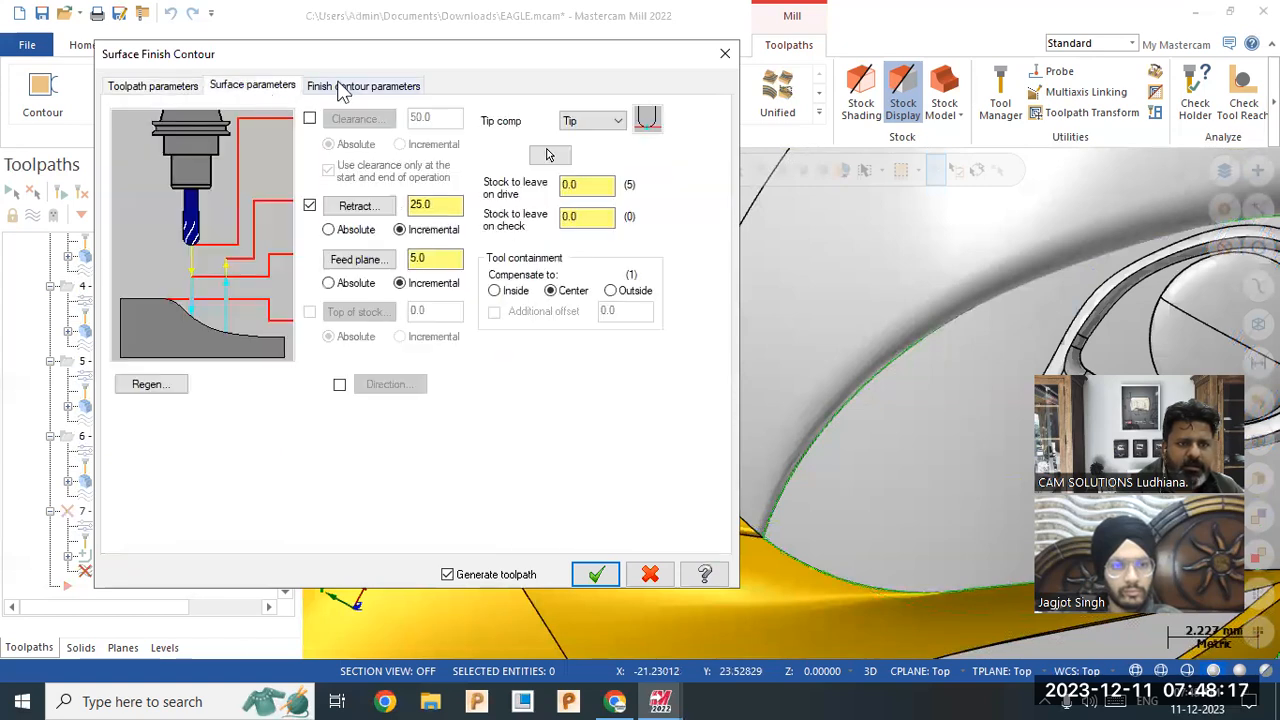
{"action": "left_click", "coordinate": [345, 88]}
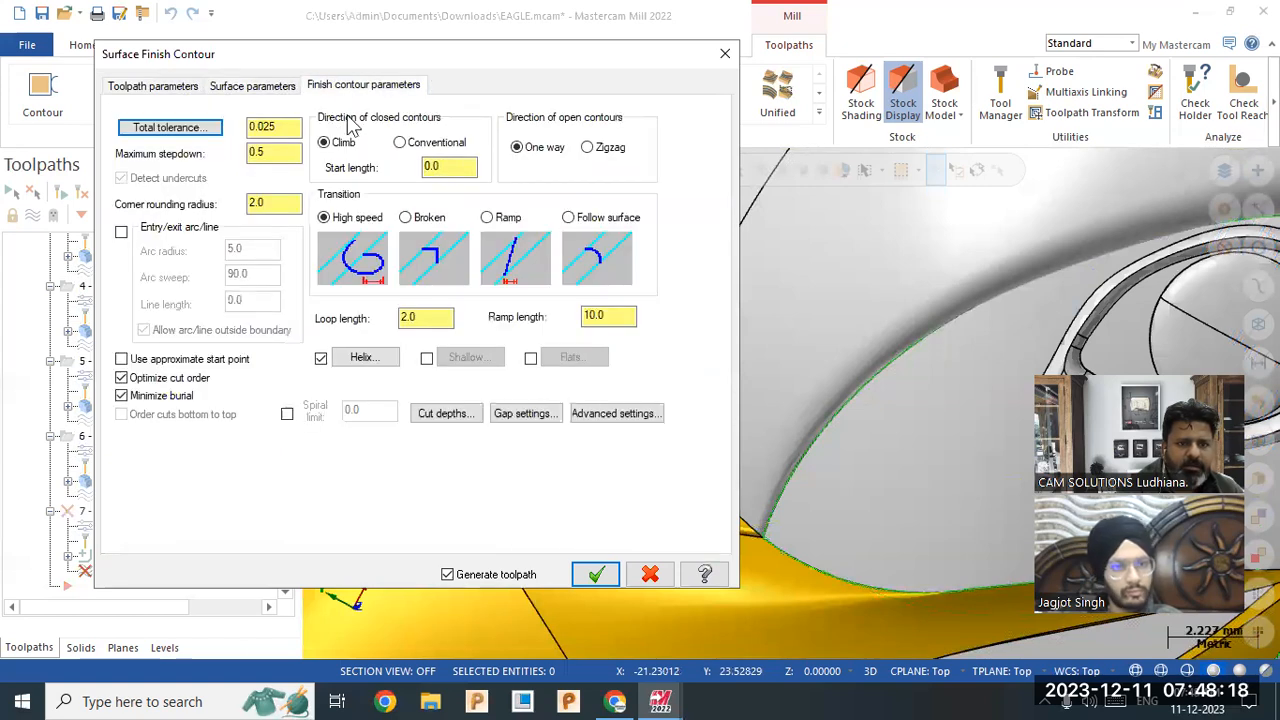
{"action": "left_click", "coordinate": [432, 219]}
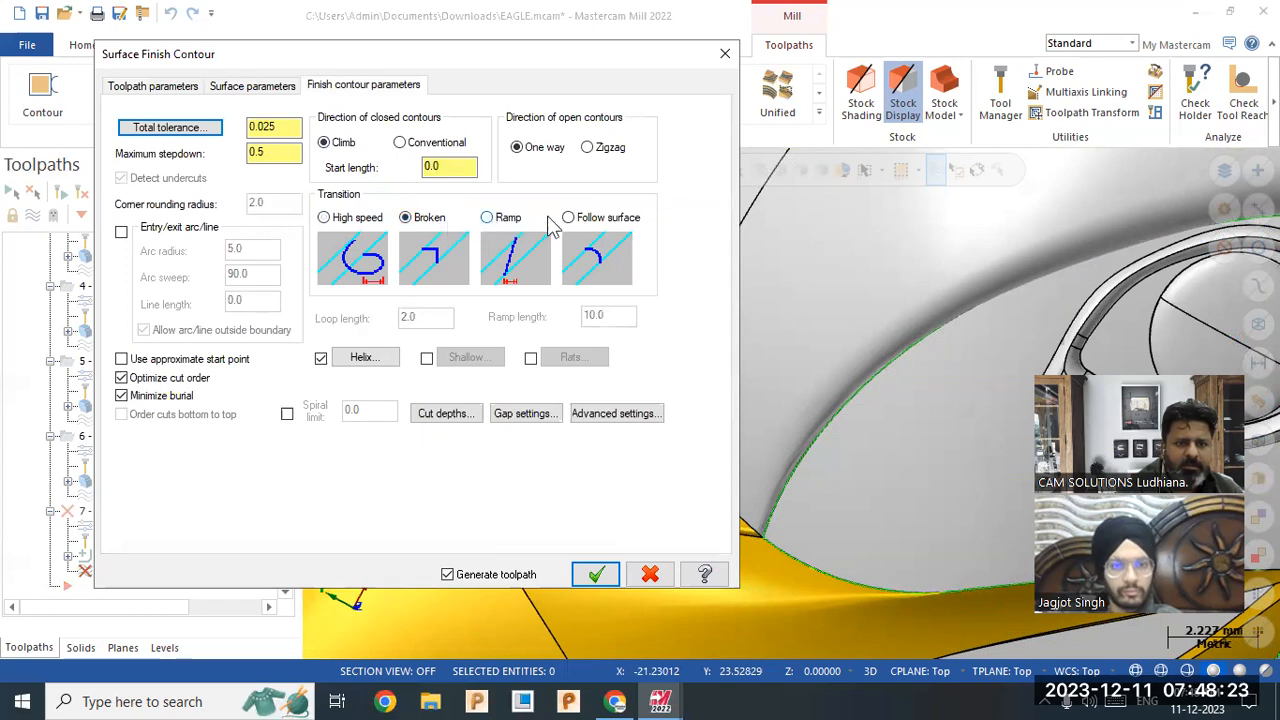
{"action": "left_click", "coordinate": [500, 220]}
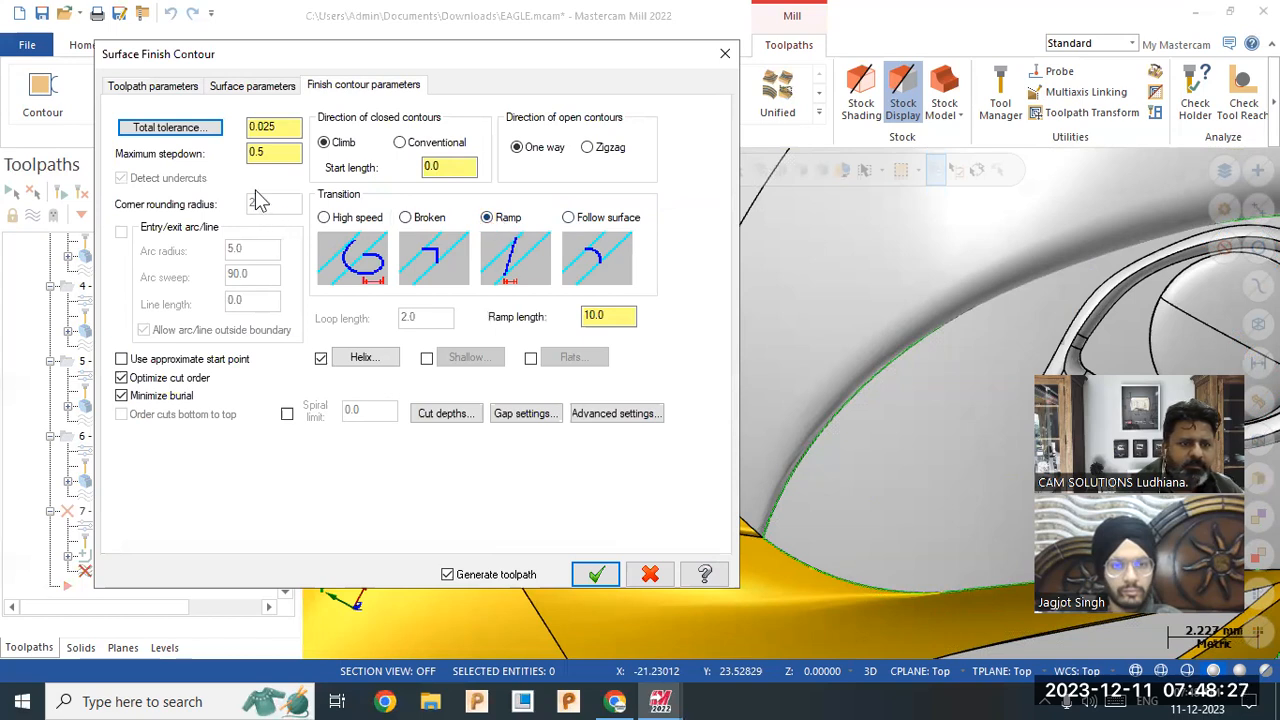
Set the contour toolpath's maximum stepdown to 0.15.
{"action": "double_click", "coordinate": [271, 157]}
{"action": "type", "text": ".15"}
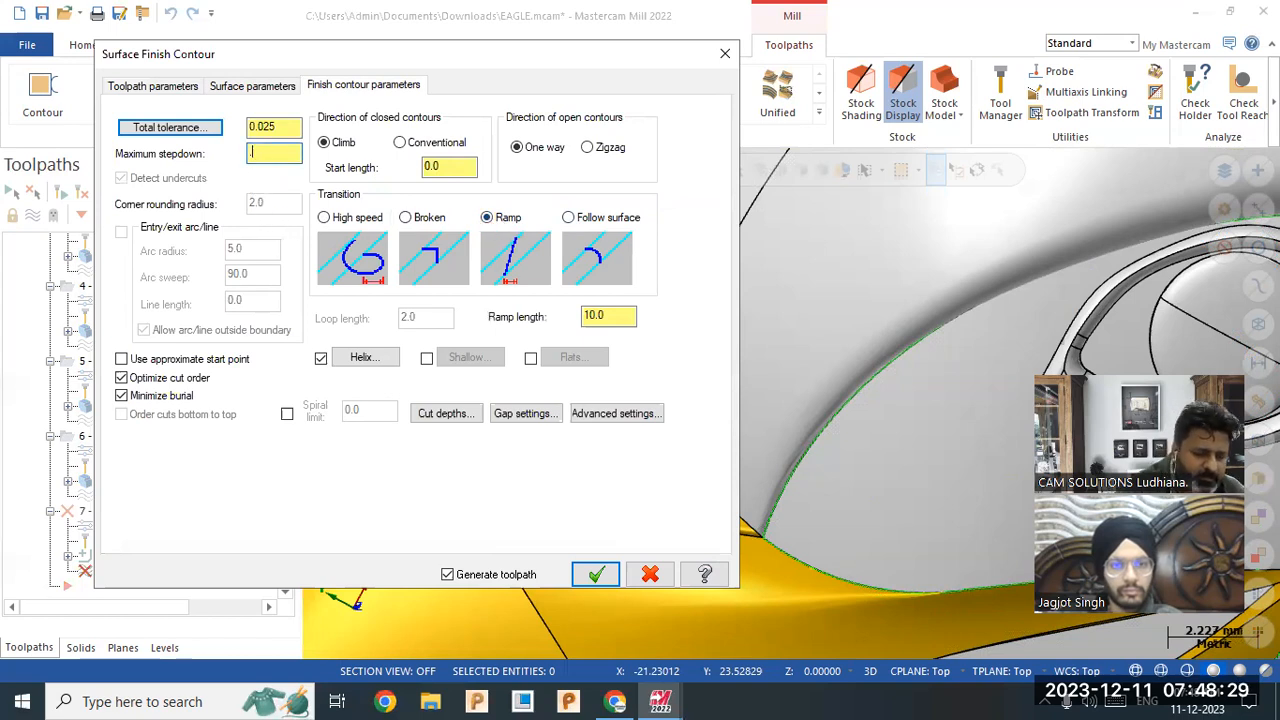
{"action": "key", "text": "Return"}
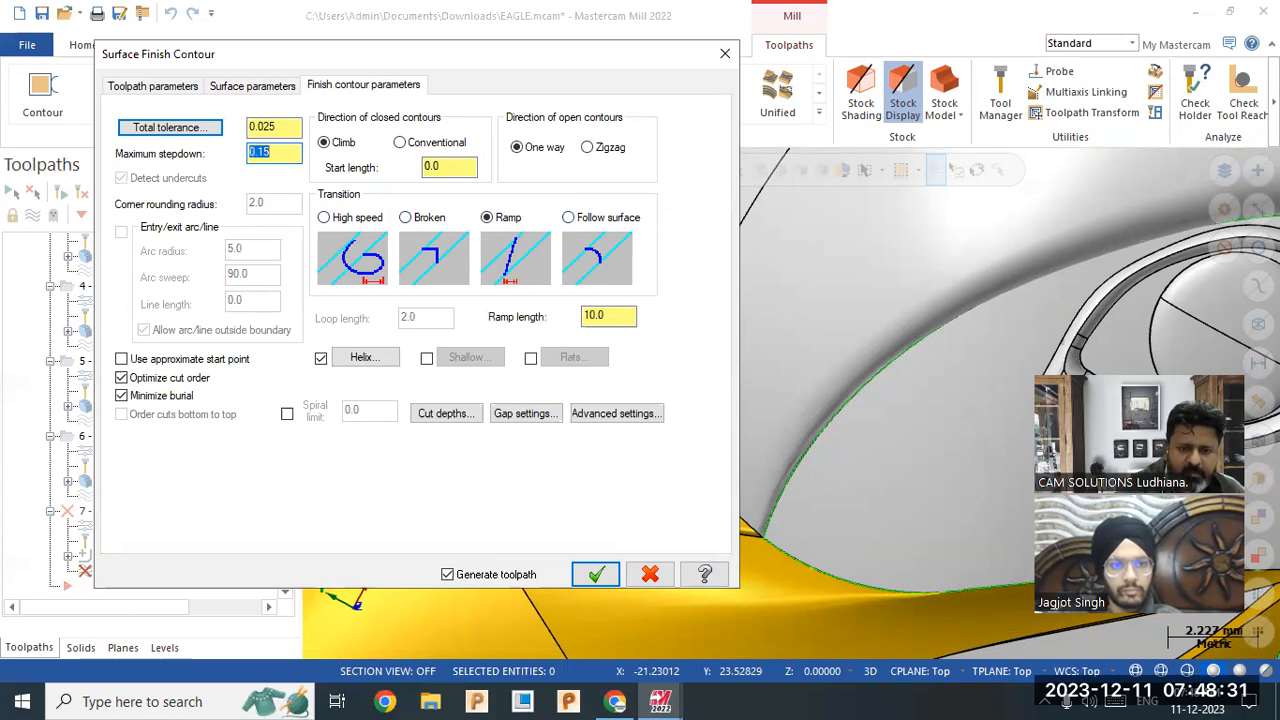
Accept the Surface Finish Contour settings and generate the nostril toolpath to inspect its passes.
{"action": "left_click", "coordinate": [596, 574]}
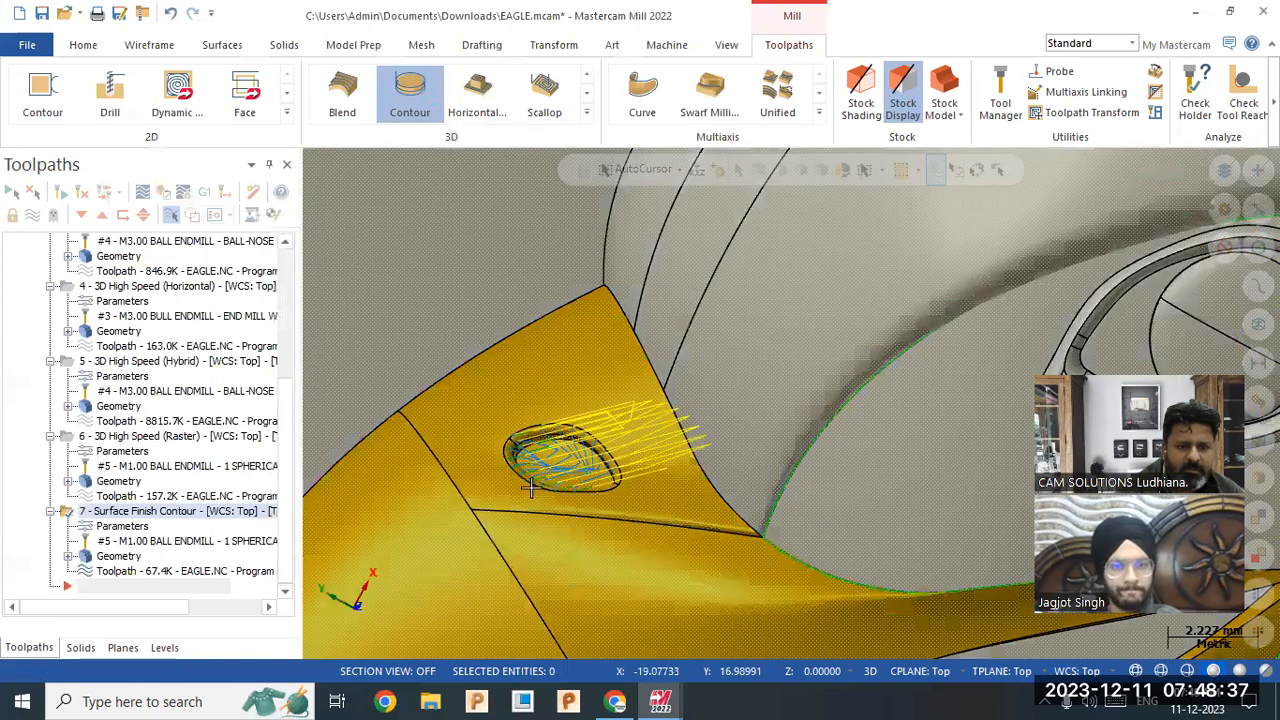
{"action": "mouse_move", "coordinate": [543, 474]}
{"action": "middle_mouse_down"}
{"action": "mouse_move", "coordinate": [530, 432]}
{"action": "mouse_move", "coordinate": [565, 435]}
{"action": "mouse_move", "coordinate": [599, 508]}
{"action": "mouse_move", "coordinate": [607, 456]}
{"action": "mouse_move", "coordinate": [594, 458]}
{"action": "middle_mouse_up"}
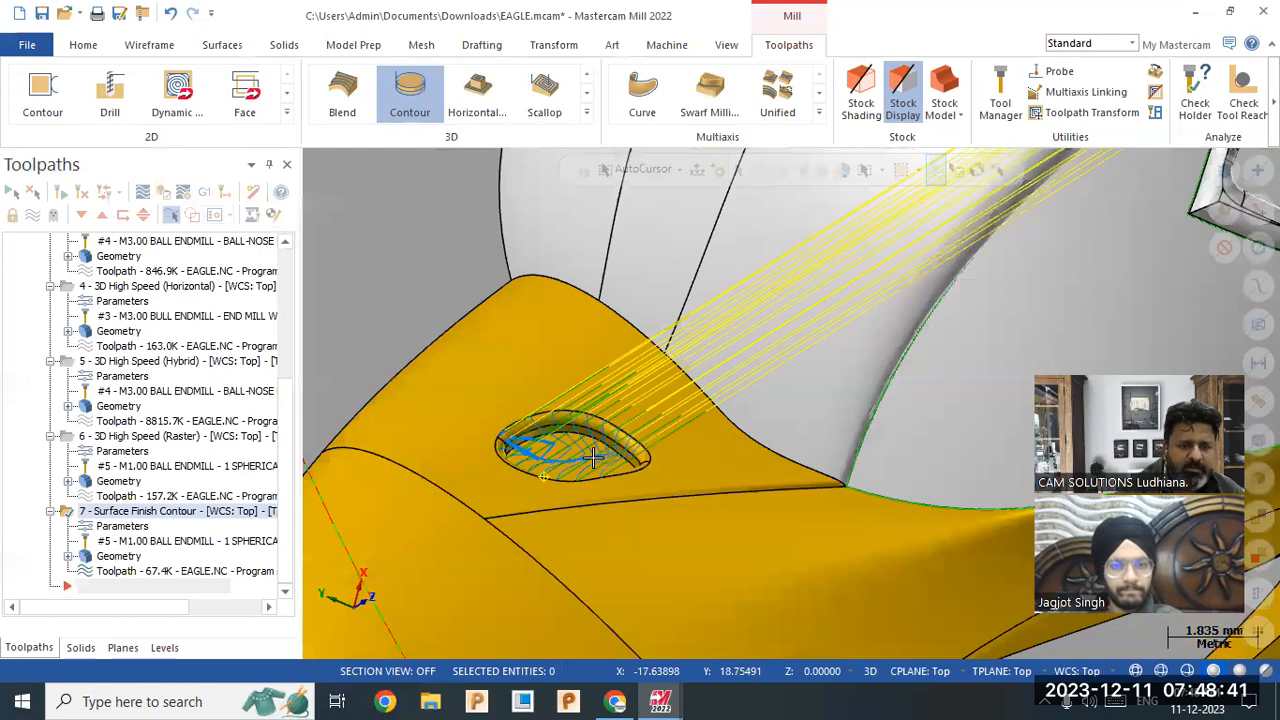
Delete the nostril's Surface Finish Contour operation and confirm the deletion.
{"action": "right_click", "coordinate": [141, 521]}
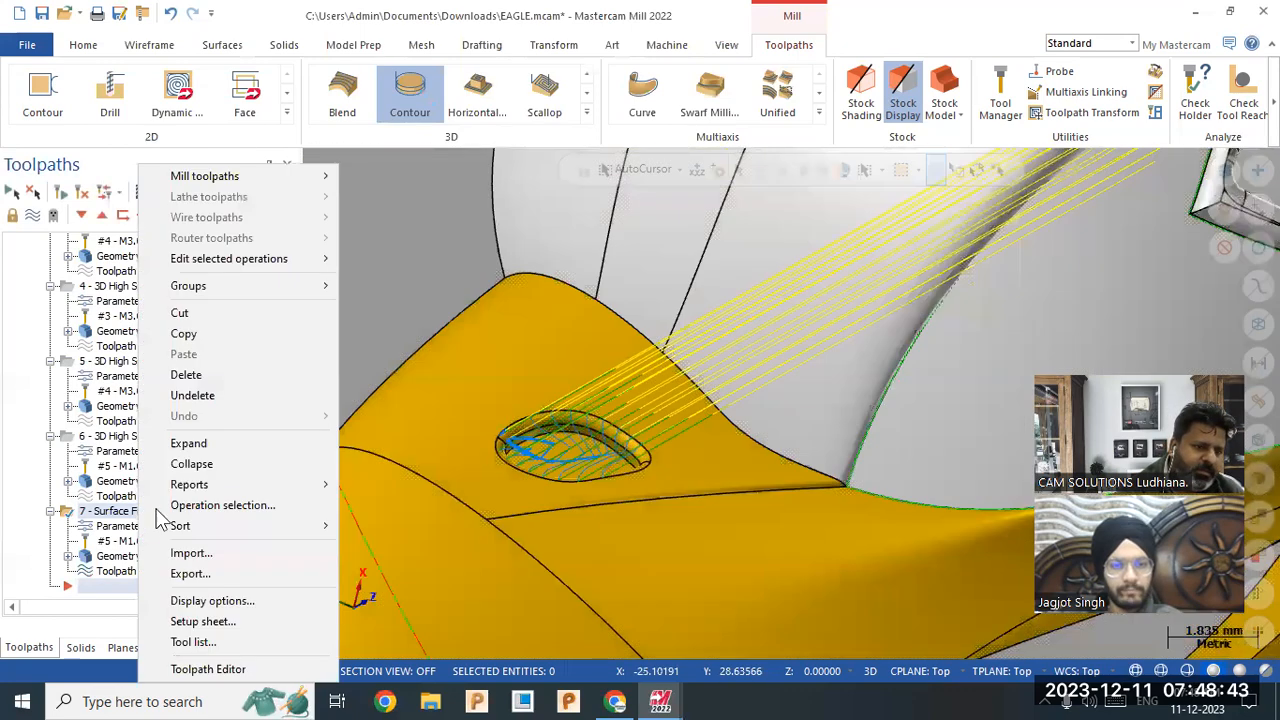
{"action": "left_click", "coordinate": [190, 376]}
{"action": "left_click", "coordinate": [694, 418]}
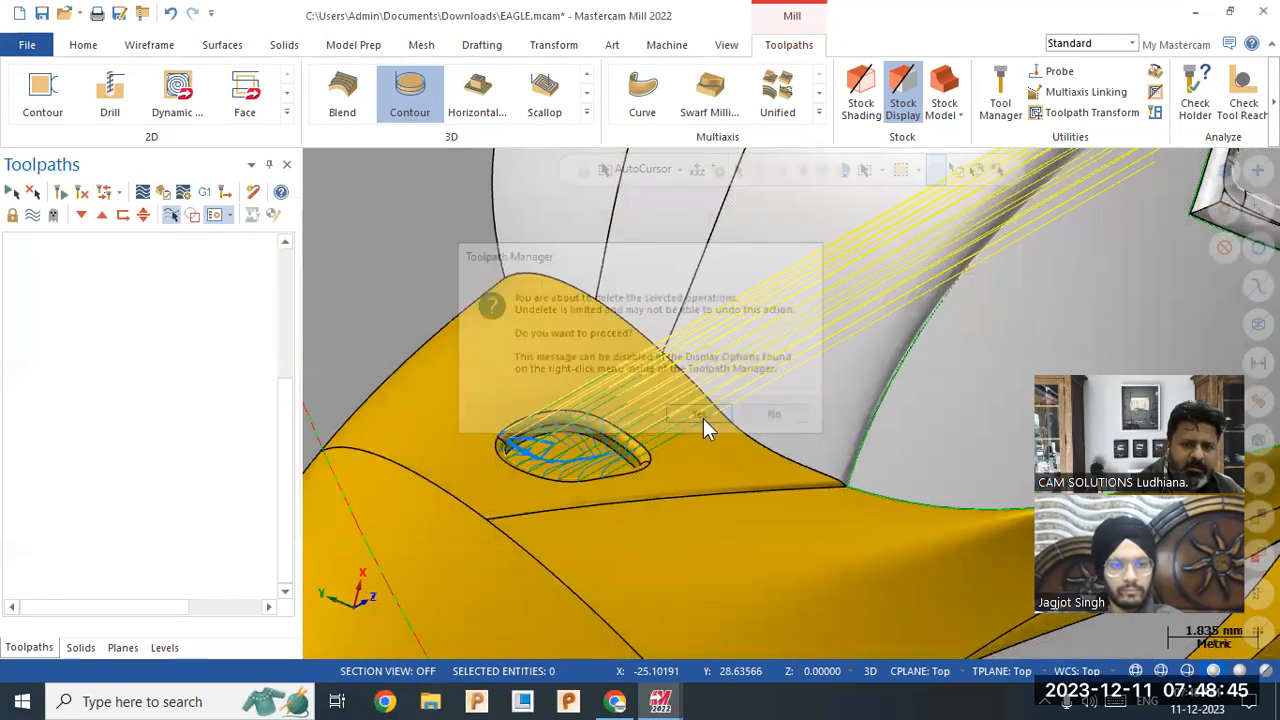
{"action": "scroll", "coordinate": [582, 360], "scroll_direction": "down", "scroll_amount": 5}
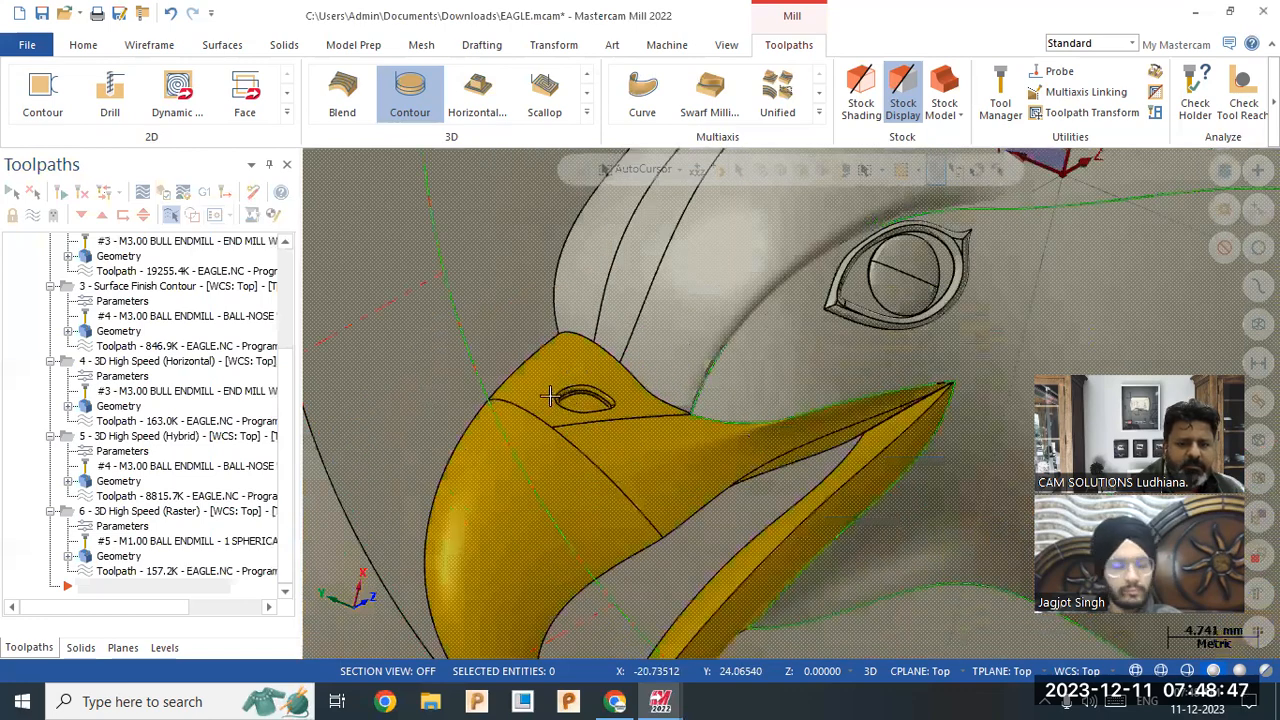
{"action": "middle_click_drag", "start_coordinate": [543, 372], "coordinate": [497, 365]}
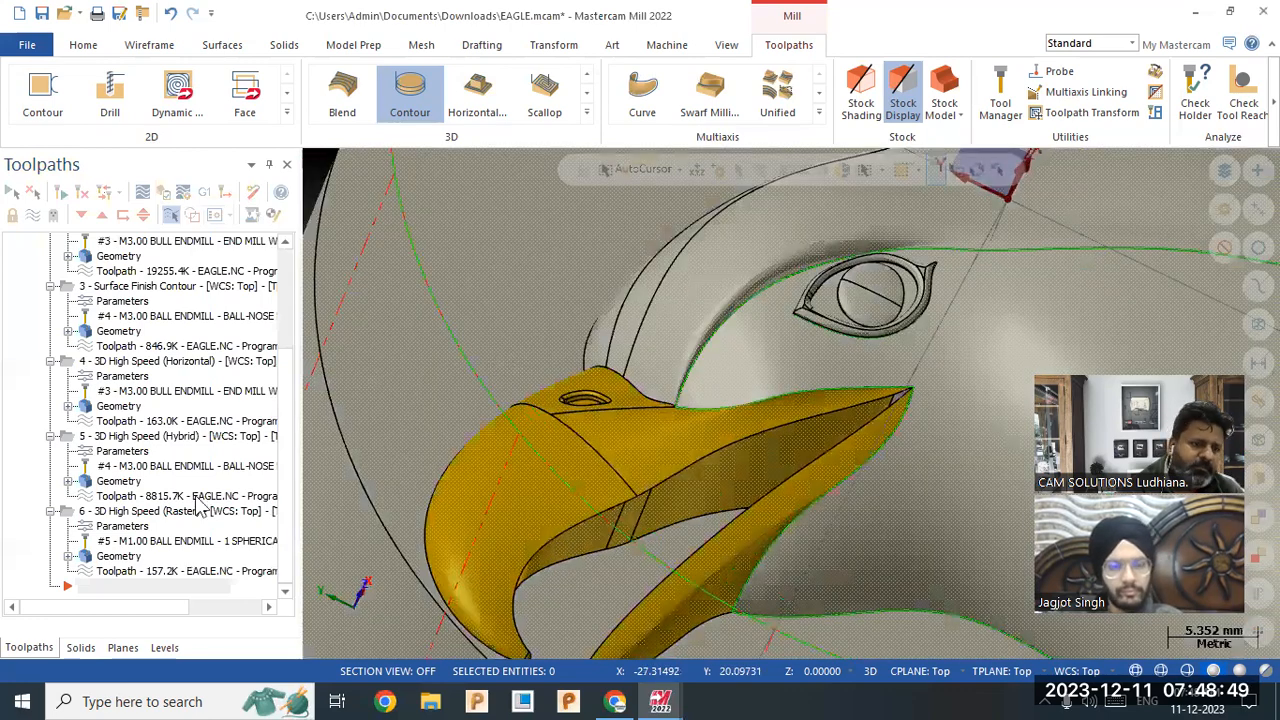
Check the High Speed Raster operation in the Verify simulator, close the simulator and reselect that operation.
{"action": "left_click", "coordinate": [147, 512]}
{"action": "middle_click_drag", "start_coordinate": [612, 362], "coordinate": [552, 388]}
{"action": "left_click", "coordinate": [165, 196]}
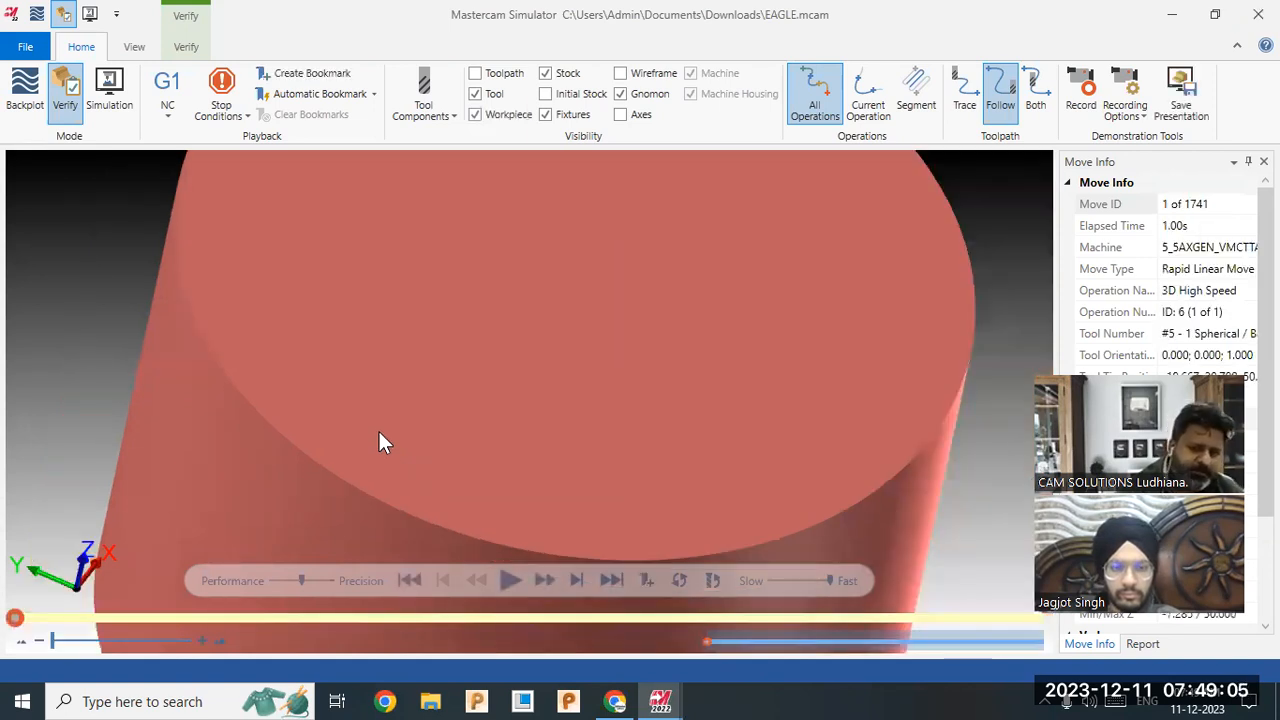
{"action": "scroll", "coordinate": [379, 439], "scroll_direction": "down", "scroll_amount": 1}
{"action": "scroll", "coordinate": [625, 352], "scroll_direction": "up", "scroll_amount": 1}
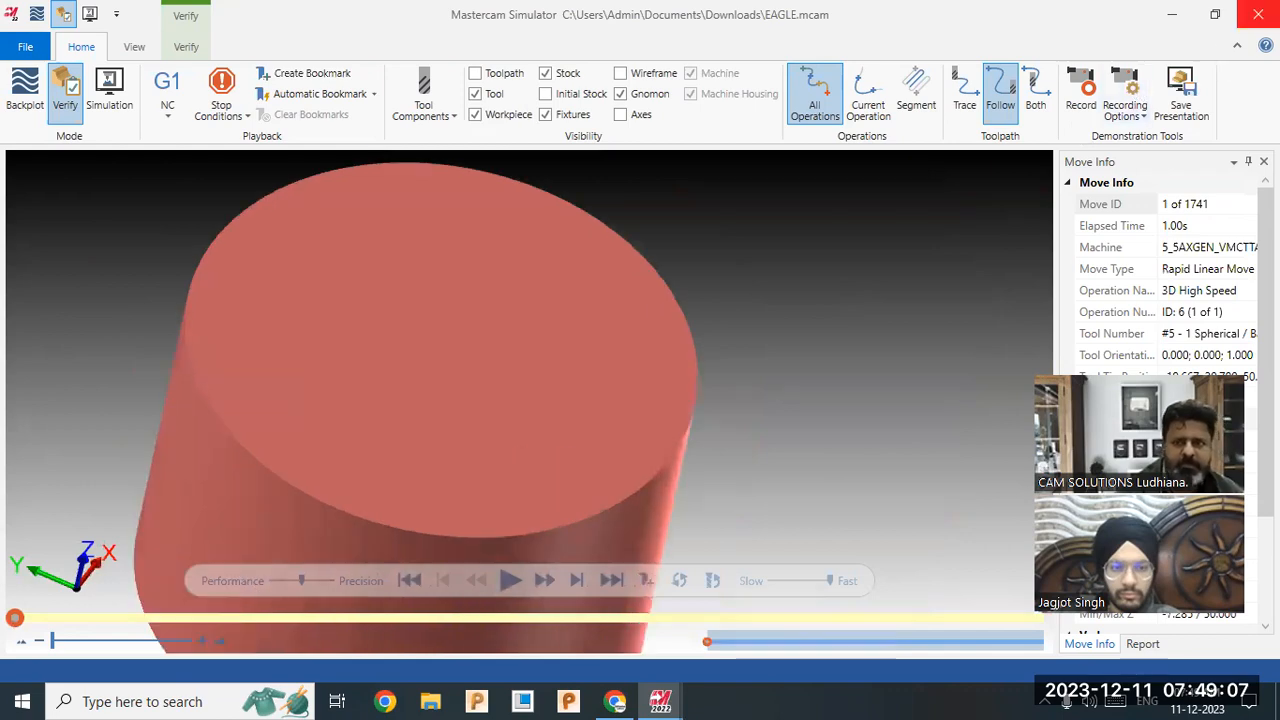
{"action": "left_click", "coordinate": [1256, 14]}
{"action": "mouse_move", "coordinate": [720, 311]}
{"action": "middle_mouse_down"}
{"action": "mouse_move", "coordinate": [712, 300]}
{"action": "mouse_move", "coordinate": [752, 286]}
{"action": "mouse_move", "coordinate": [707, 296]}
{"action": "middle_mouse_up"}
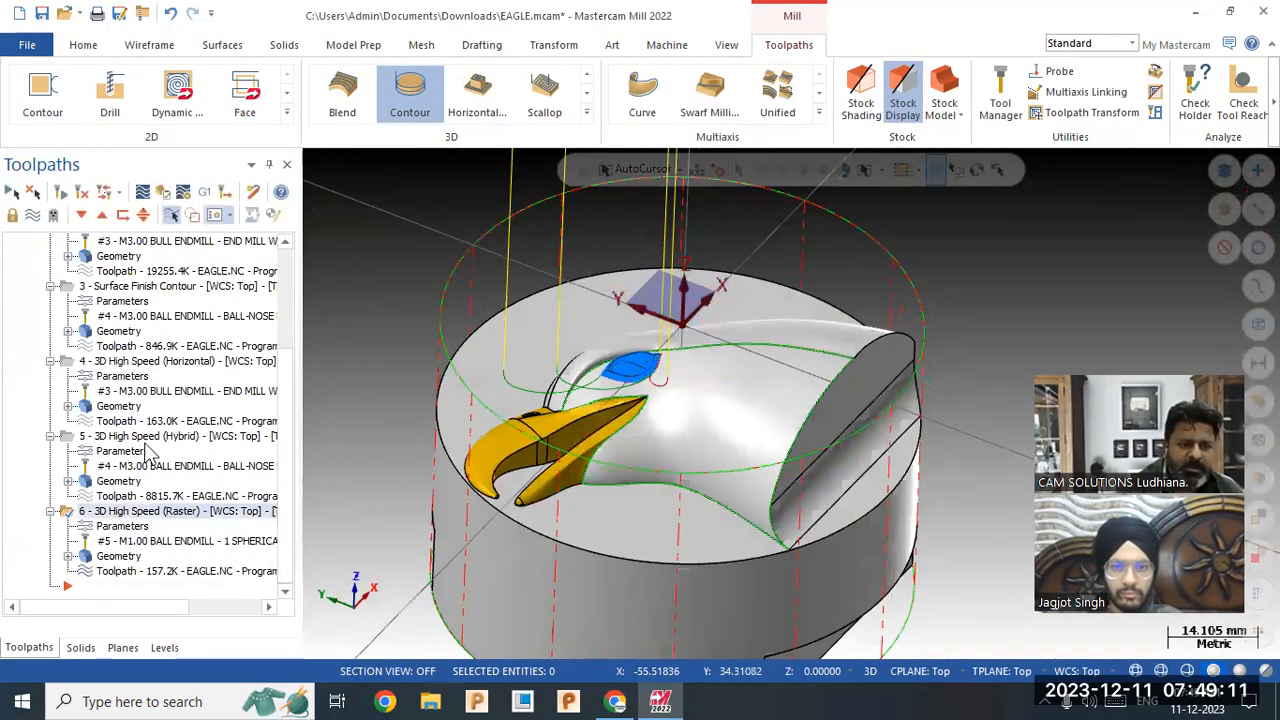
{"action": "left_click", "coordinate": [147, 445]}
{"action": "left_click", "coordinate": [150, 511]}
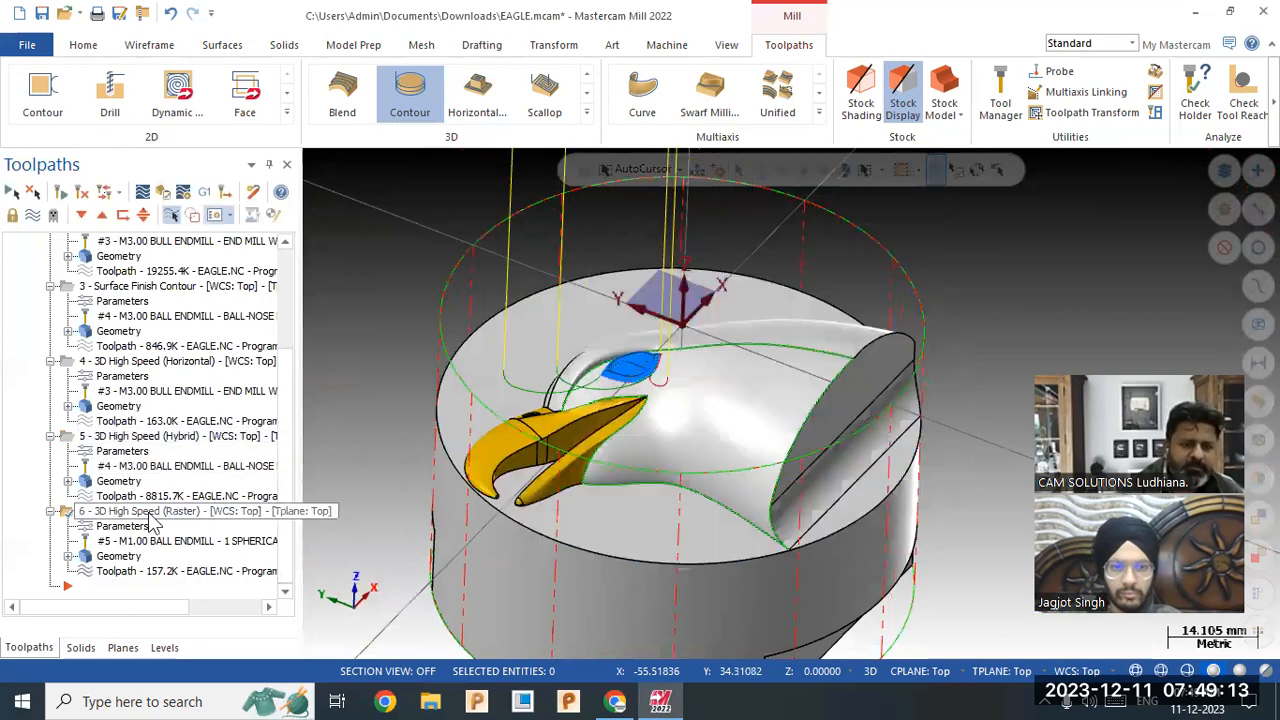
Start a 3D High Speed Blend toolpath and select the upper beak's hooked tip face as machining geometry.
{"action": "scroll", "coordinate": [600, 397], "scroll_direction": "up", "scroll_amount": 4}
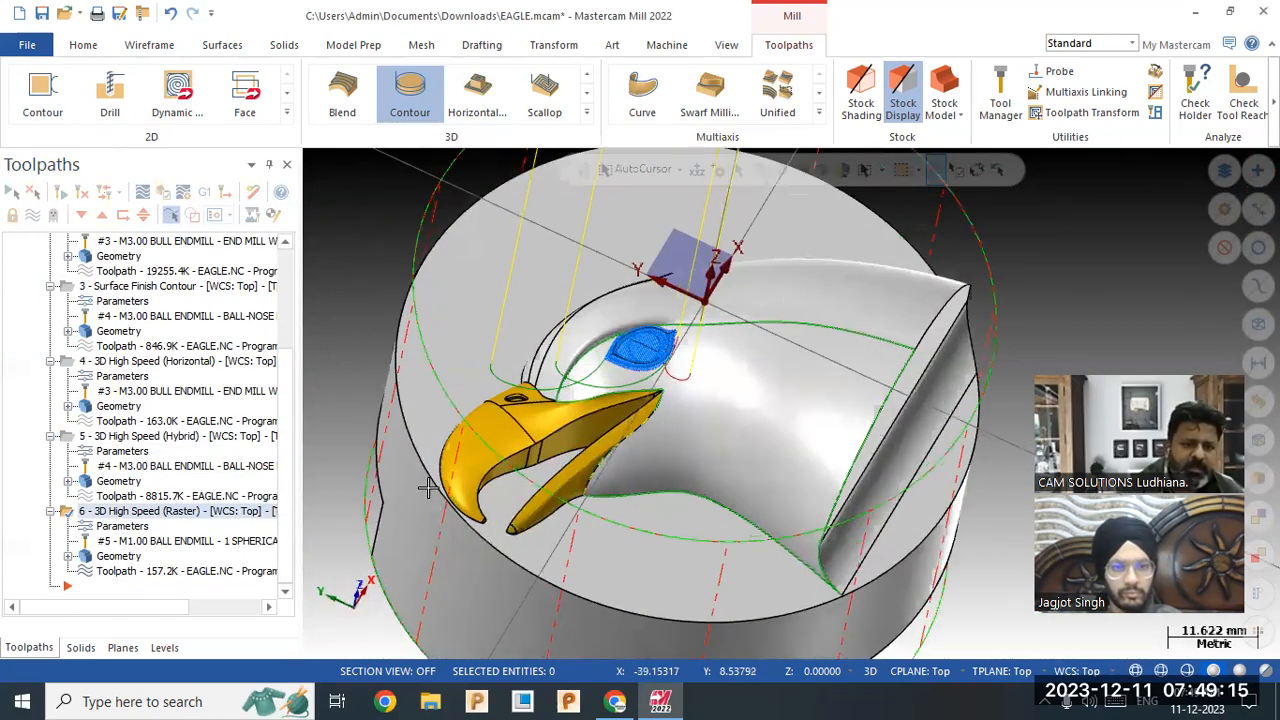
{"action": "scroll", "coordinate": [439, 414], "scroll_direction": "up", "scroll_amount": 2}
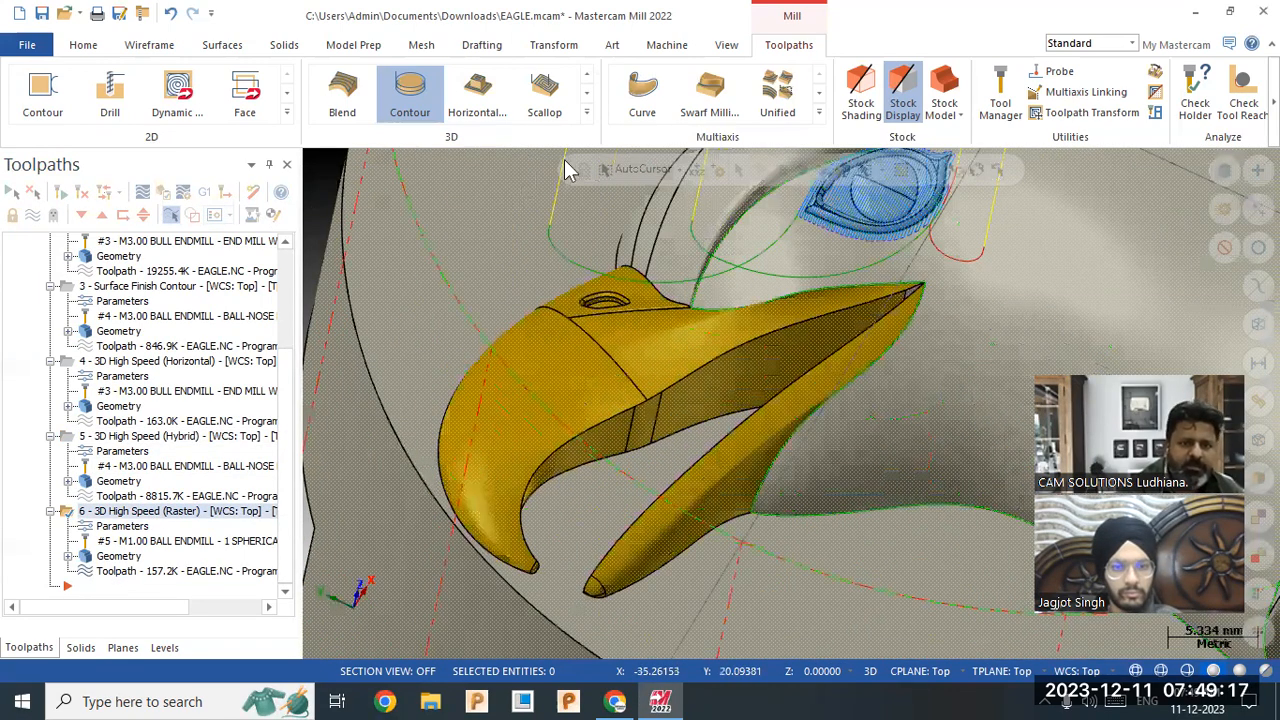
{"action": "left_click", "coordinate": [586, 112]}
{"action": "left_click", "coordinate": [410, 313]}
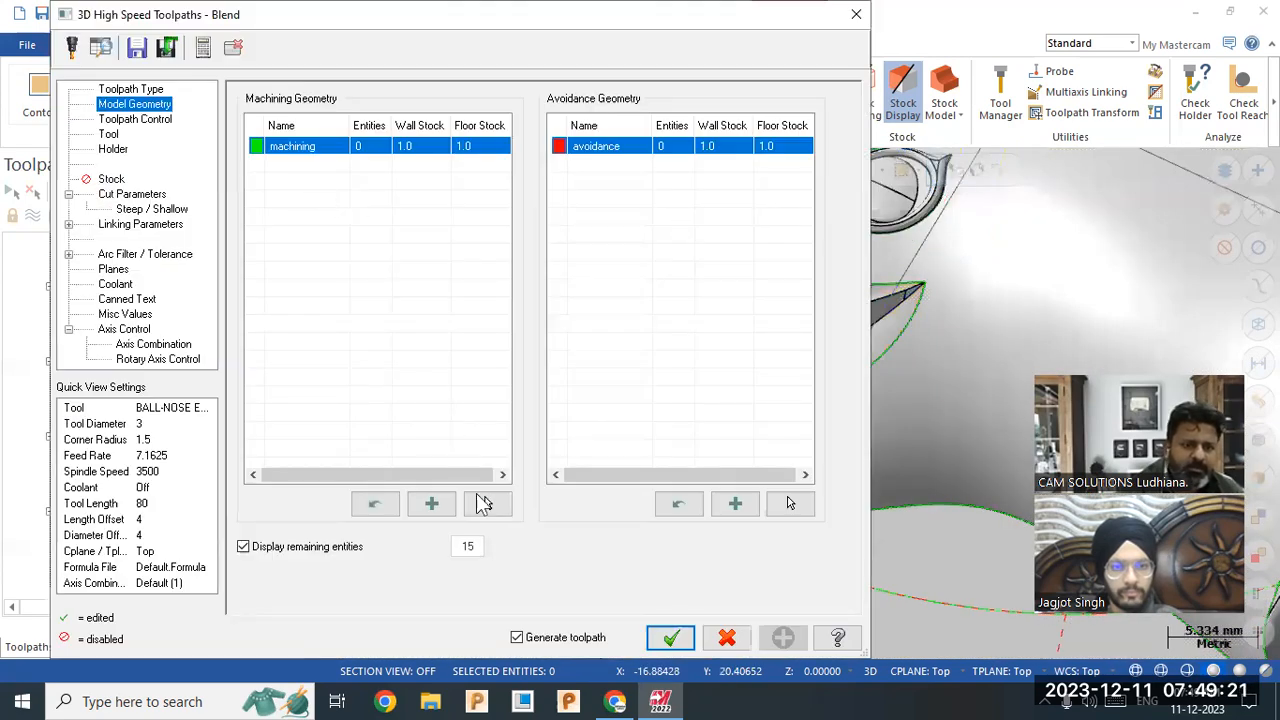
{"action": "left_click", "coordinate": [483, 503]}
{"action": "left_click", "coordinate": [540, 450]}
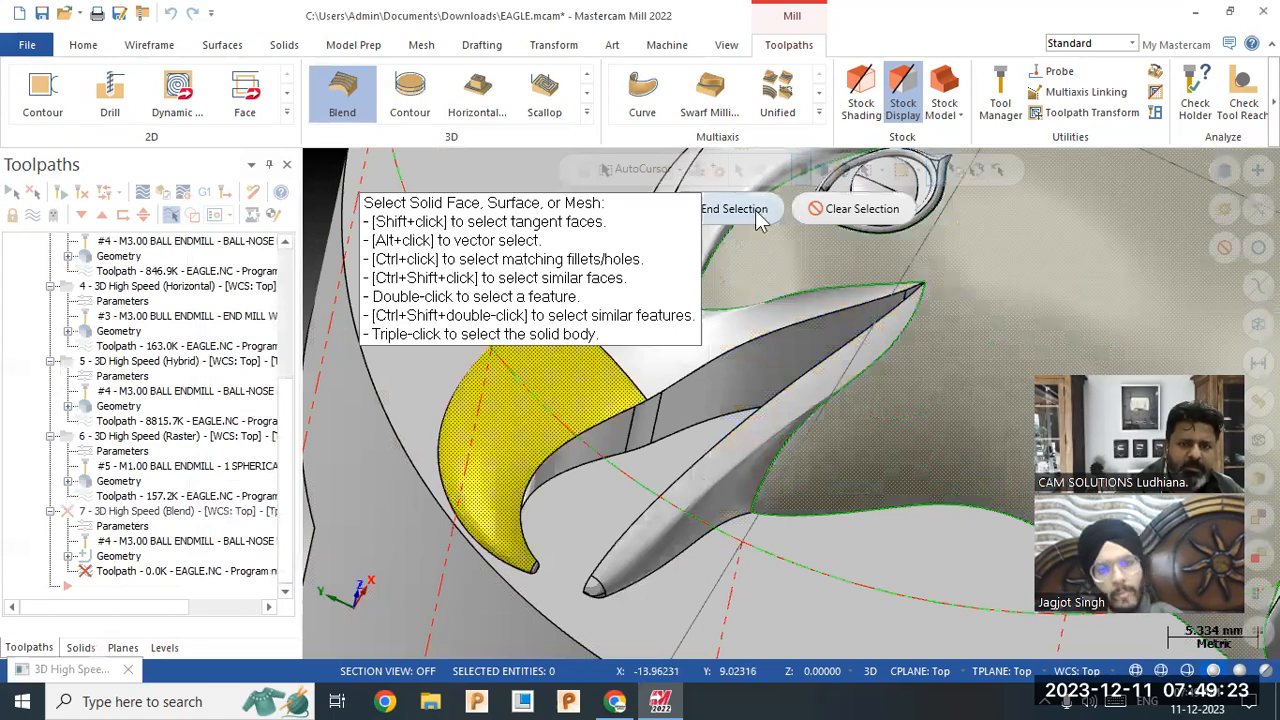
{"action": "left_click", "coordinate": [757, 216]}
Set the Blend machining geometry's wall stock and floor stock to 0.
{"action": "double_click", "coordinate": [428, 147]}
{"action": "type", "text": "0"}
{"action": "double_click", "coordinate": [475, 147]}
{"action": "type", "text": "0"}
{"action": "left_click", "coordinate": [469, 192]}
{"action": "left_click", "coordinate": [138, 120]}
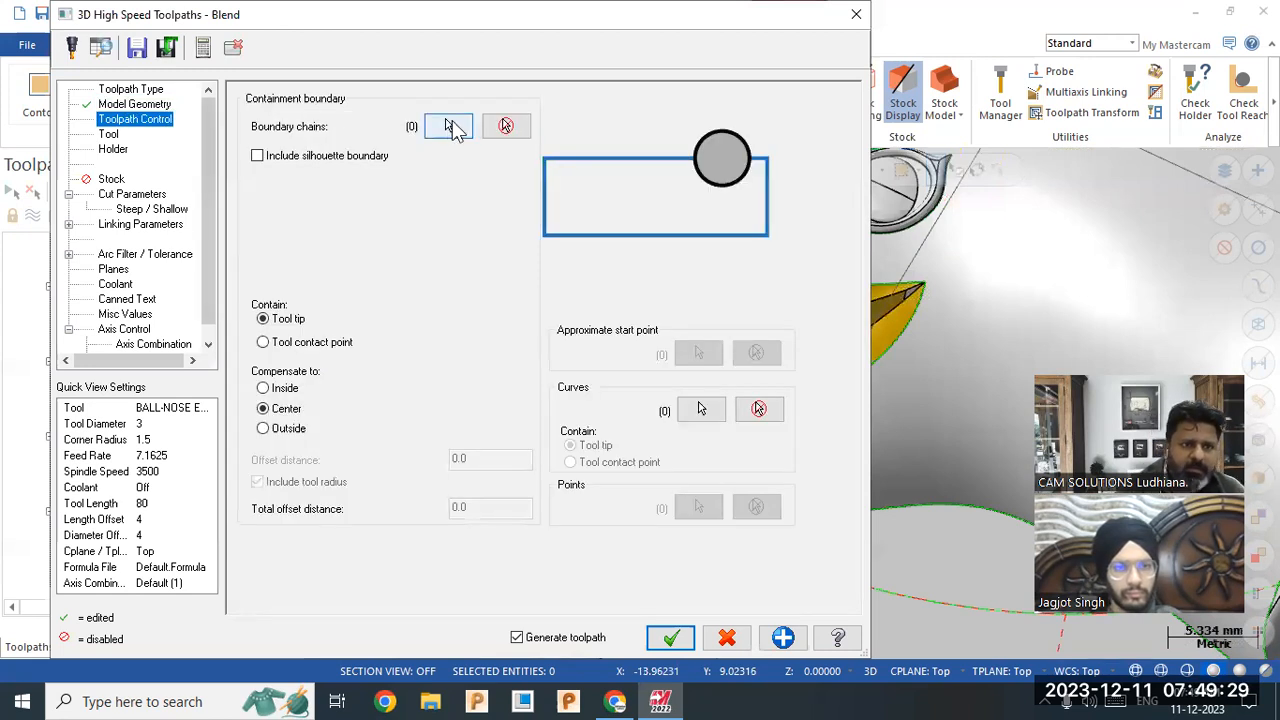
{"action": "left_click", "coordinate": [122, 194]}
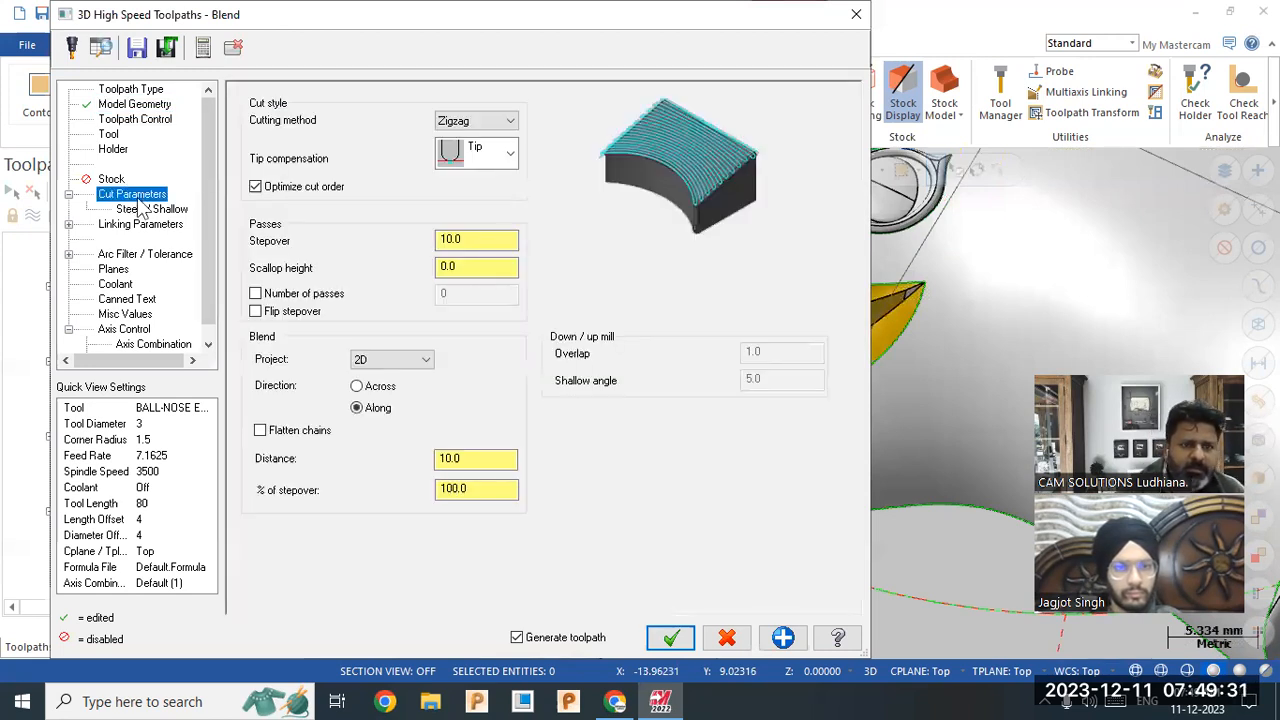
{"action": "left_click", "coordinate": [498, 241]}
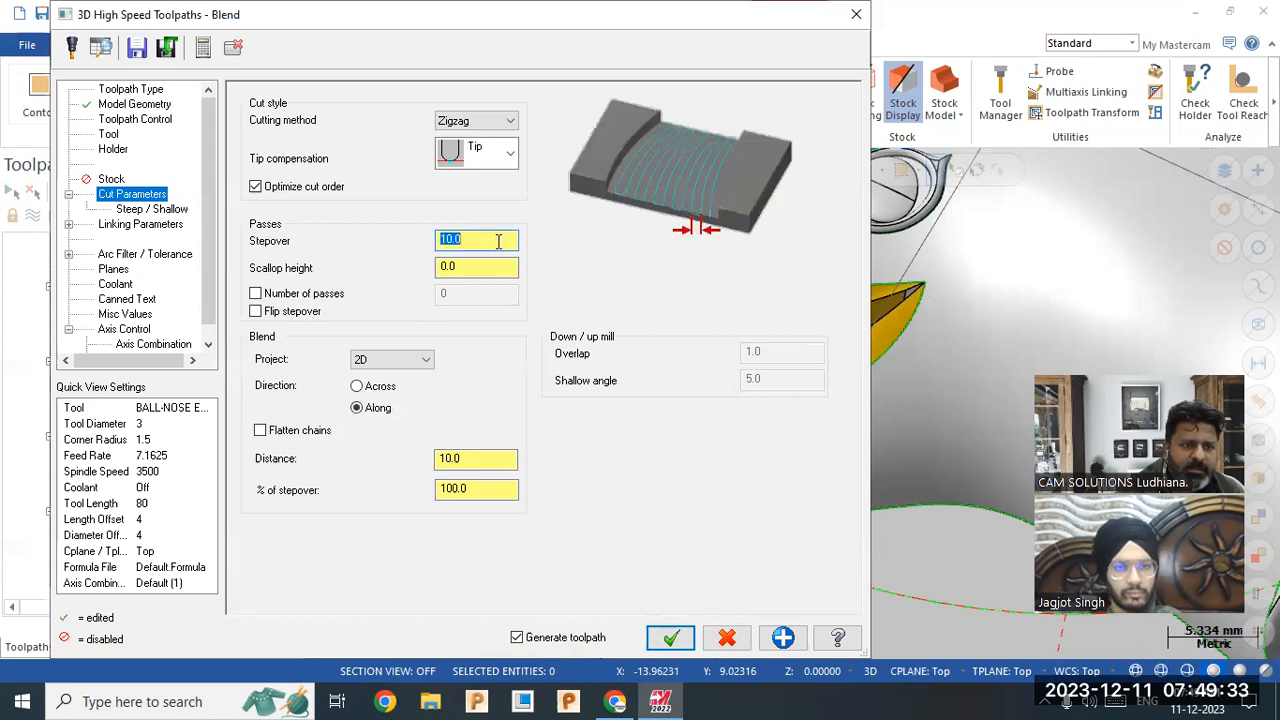
{"action": "left_click", "coordinate": [133, 105]}
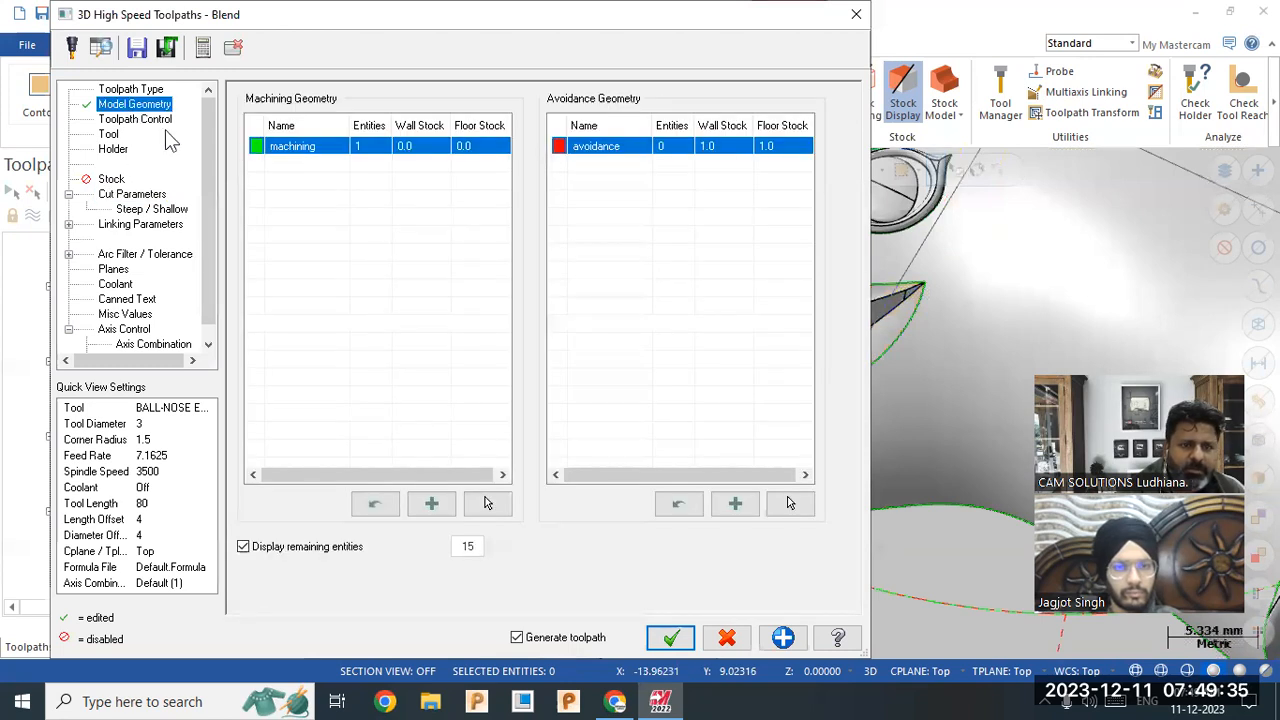
Chain solid edges of the upper beak's hooked face, from its dividing edge down to the tip, as the Blend curves.
{"action": "left_click", "coordinate": [143, 121]}
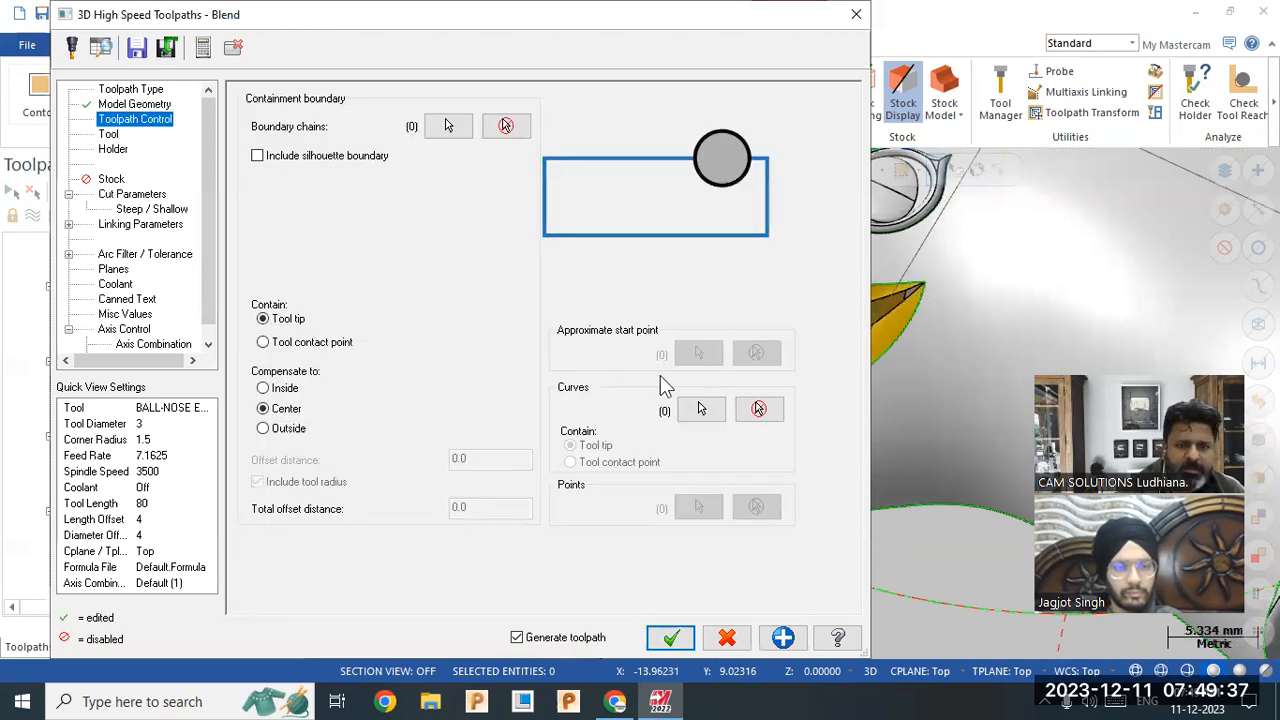
{"action": "left_click", "coordinate": [703, 410]}
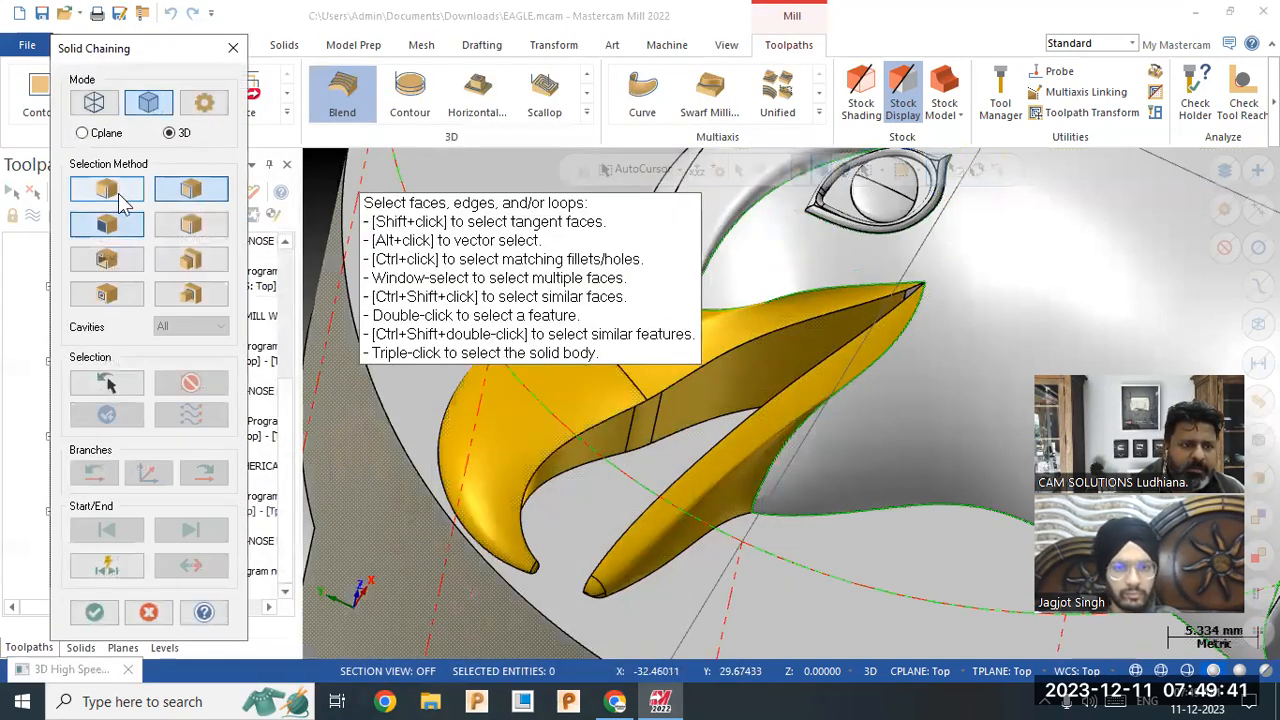
{"action": "left_click", "coordinate": [113, 228]}
{"action": "left_click", "coordinate": [190, 199]}
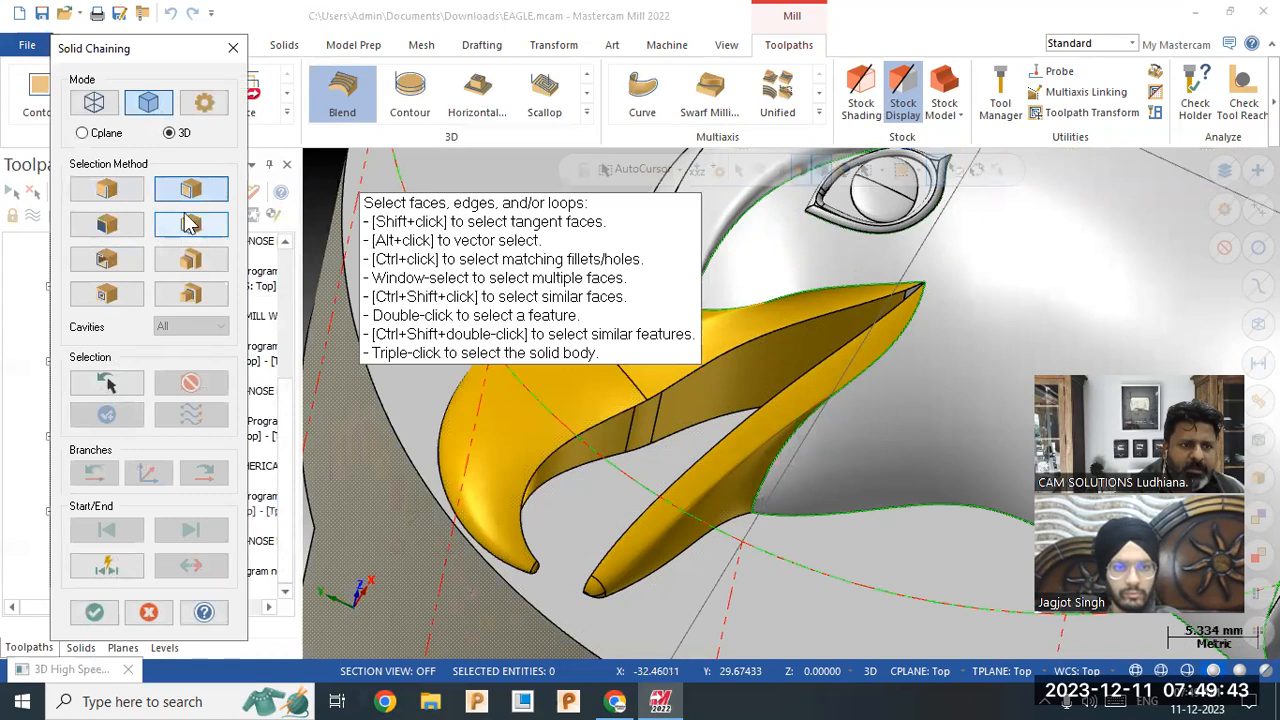
{"action": "left_click", "coordinate": [125, 193]}
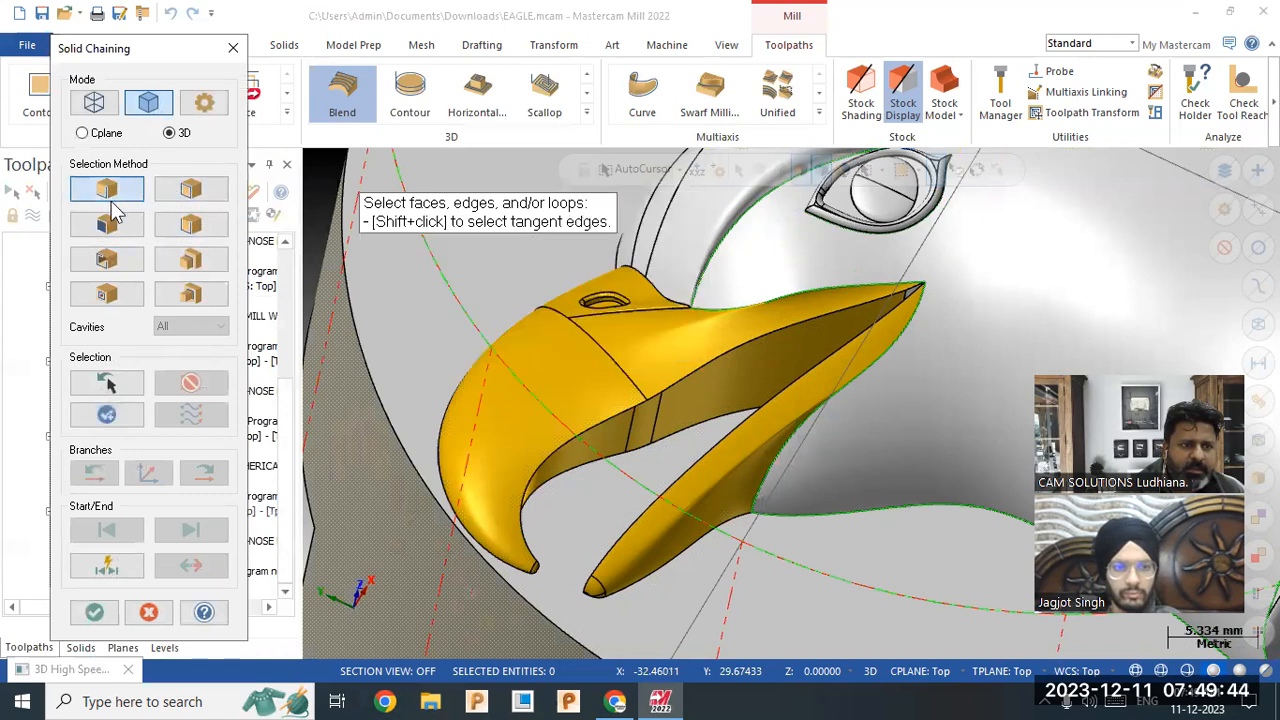
{"action": "left_click", "coordinate": [612, 362]}
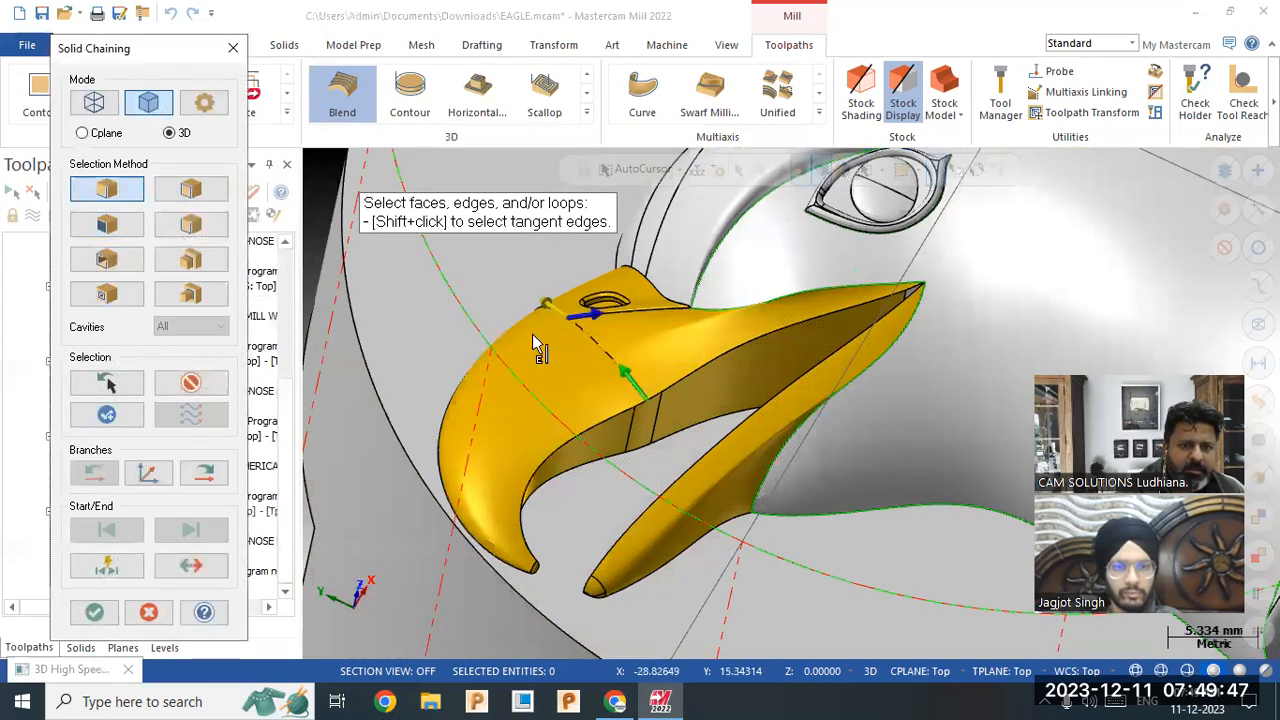
{"action": "left_click", "coordinate": [537, 346]}
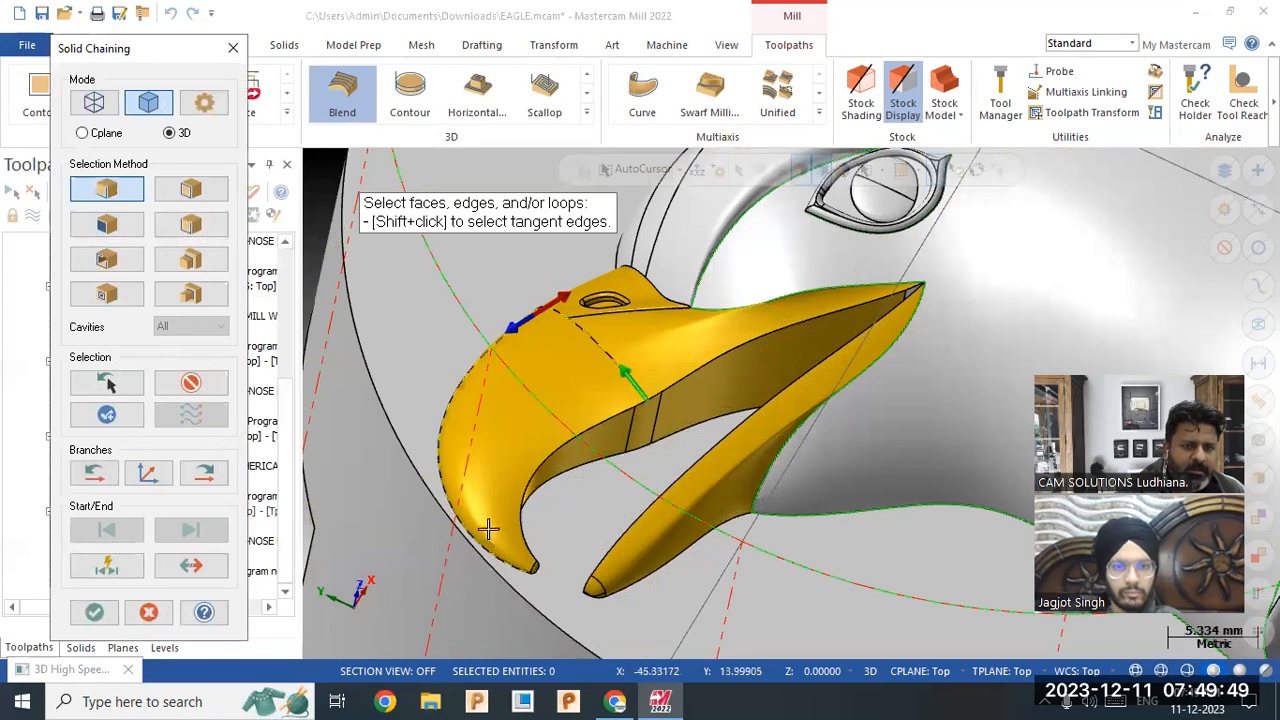
{"action": "scroll", "coordinate": [542, 561], "scroll_direction": "up", "scroll_amount": 2}
{"action": "left_click", "coordinate": [532, 577]}
{"action": "scroll", "coordinate": [542, 592], "scroll_direction": "up", "scroll_amount": 6}
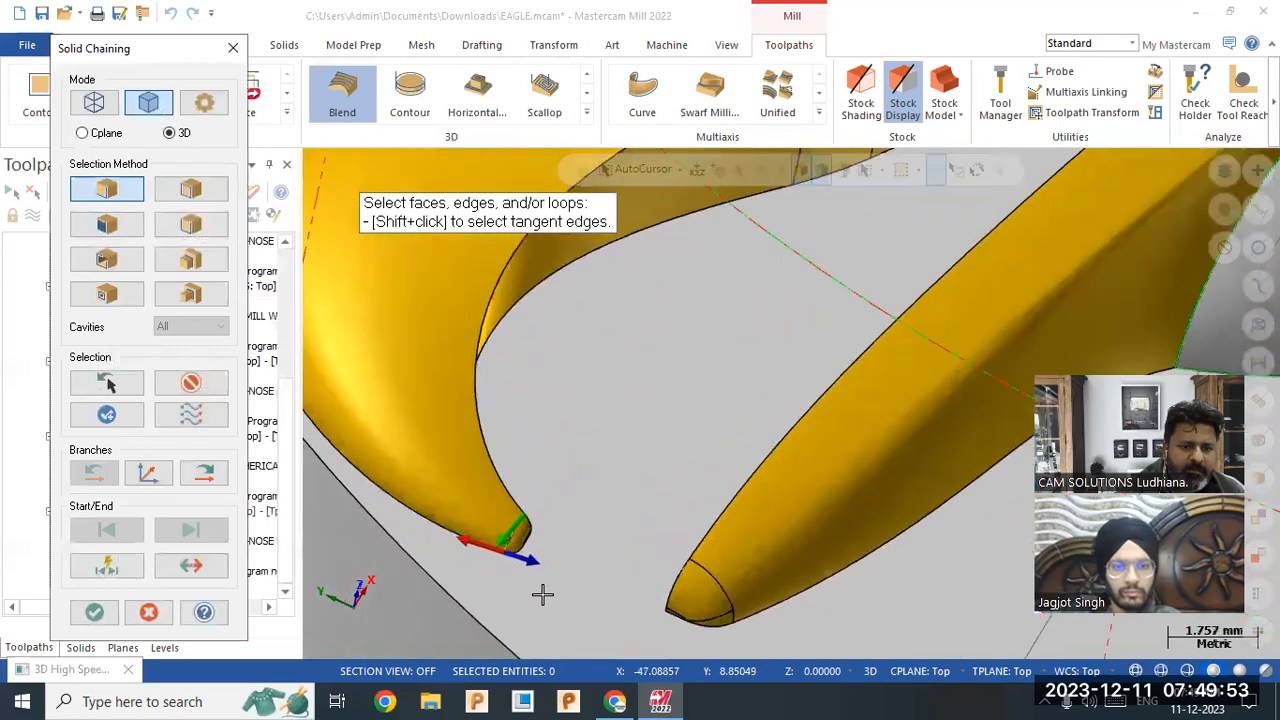
{"action": "left_click", "coordinate": [94, 612]}
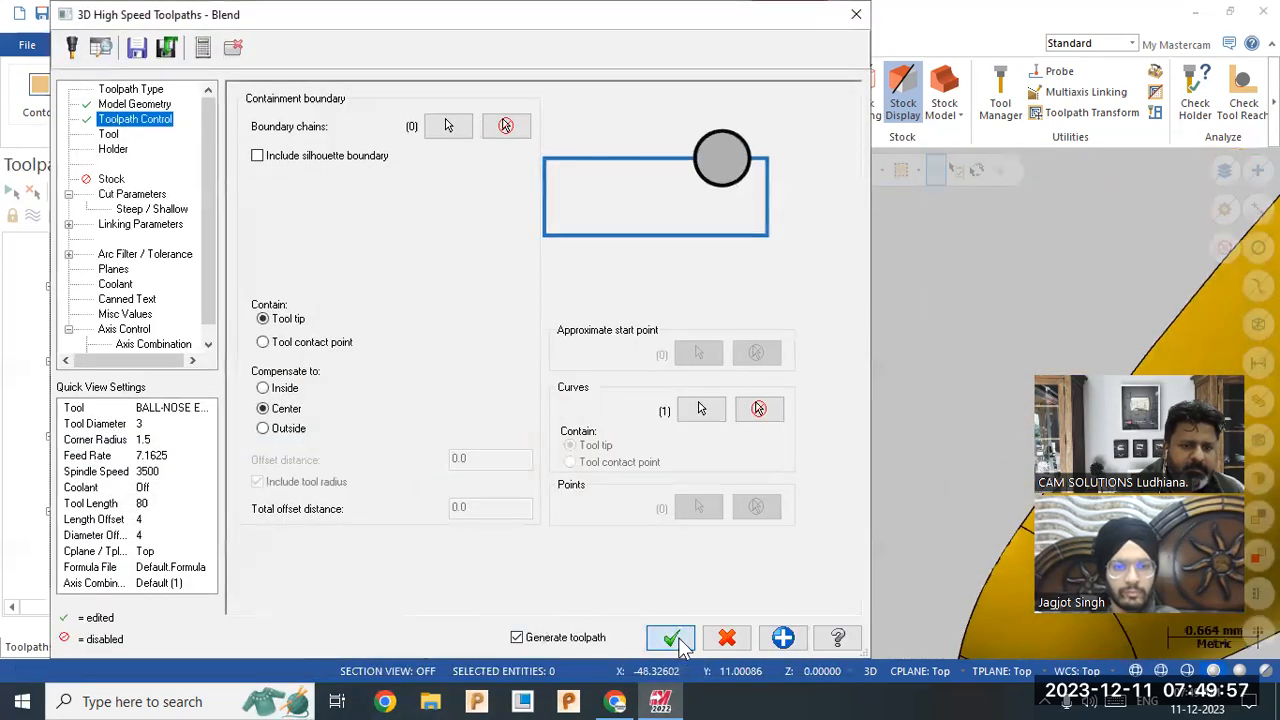
Generate the Blend toolpath with the current settings and inspect its passes around the upper beak.
{"action": "left_click", "coordinate": [671, 638]}
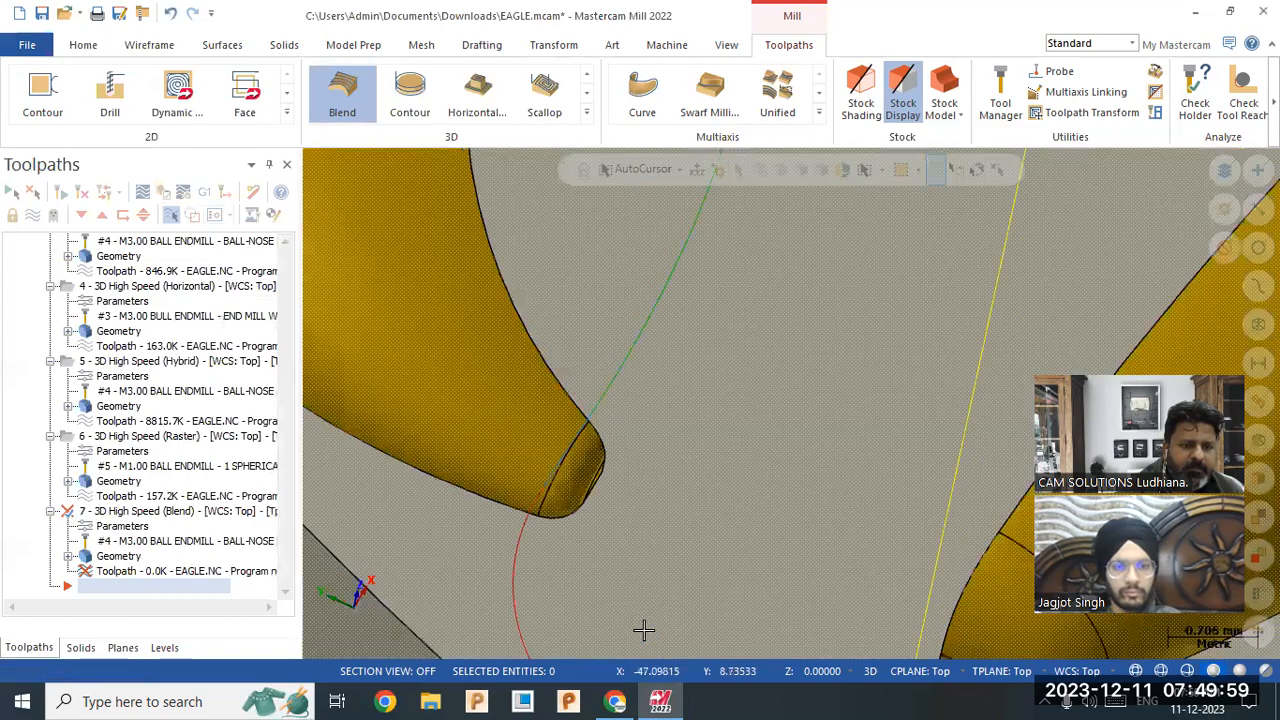
{"action": "scroll", "coordinate": [655, 590], "scroll_direction": "down", "scroll_amount": 5}
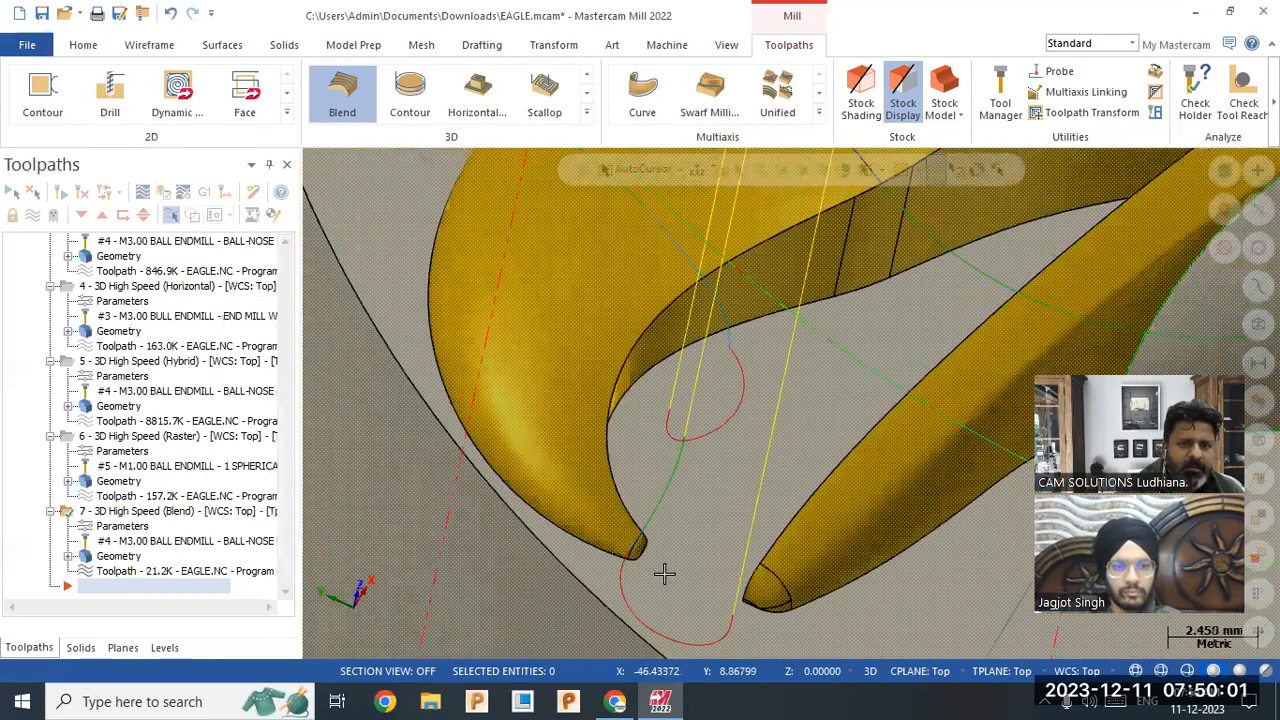
{"action": "scroll", "coordinate": [665, 573], "scroll_direction": "down", "scroll_amount": 3}
{"action": "middle_click_drag", "start_coordinate": [666, 571], "coordinate": [491, 500]}
{"action": "scroll", "coordinate": [534, 514], "scroll_direction": "down", "scroll_amount": 1}
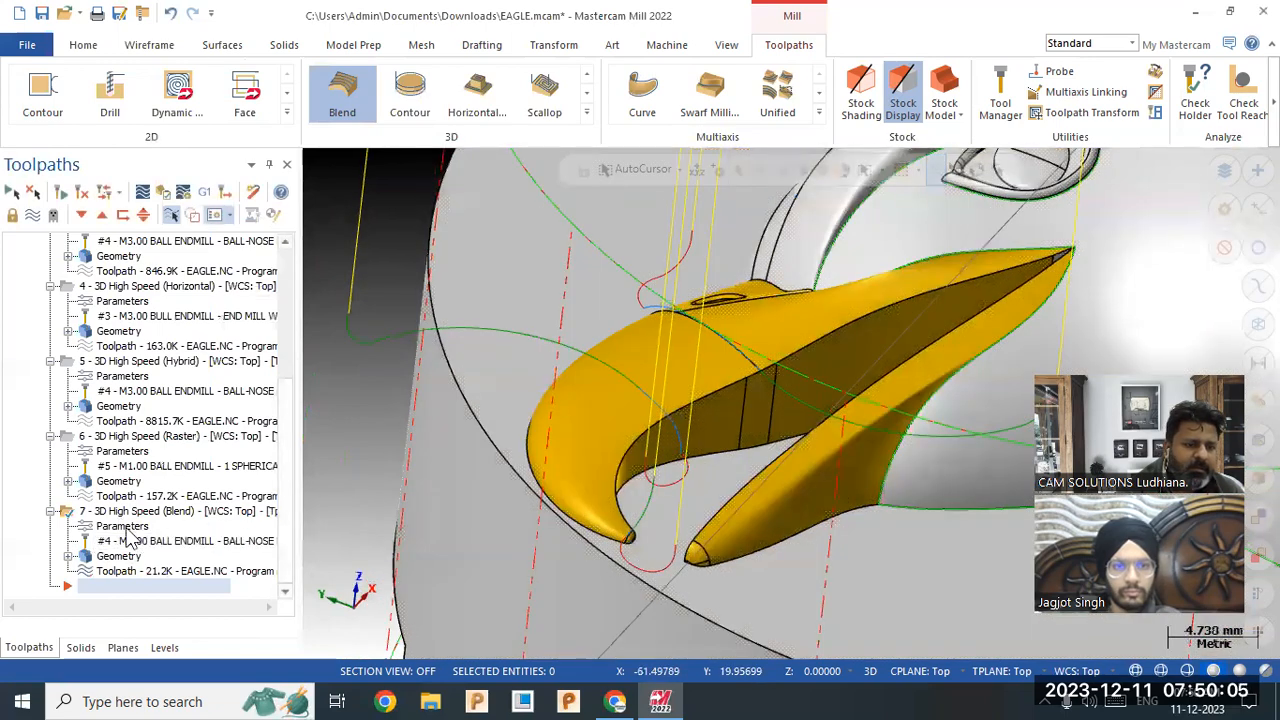
Set the Blend operation's stepover to 0.2 and its direction to Across, and regenerate the toolpath.
{"action": "left_click", "coordinate": [127, 528]}
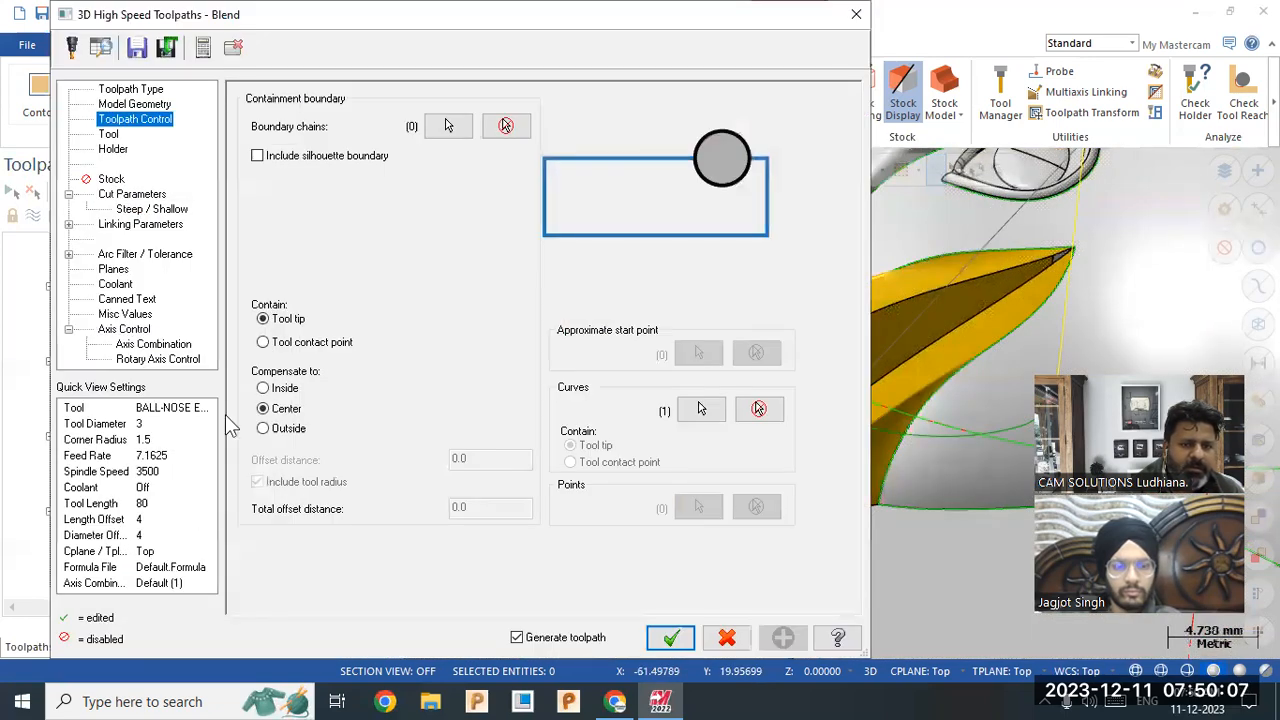
{"action": "left_click", "coordinate": [122, 195]}
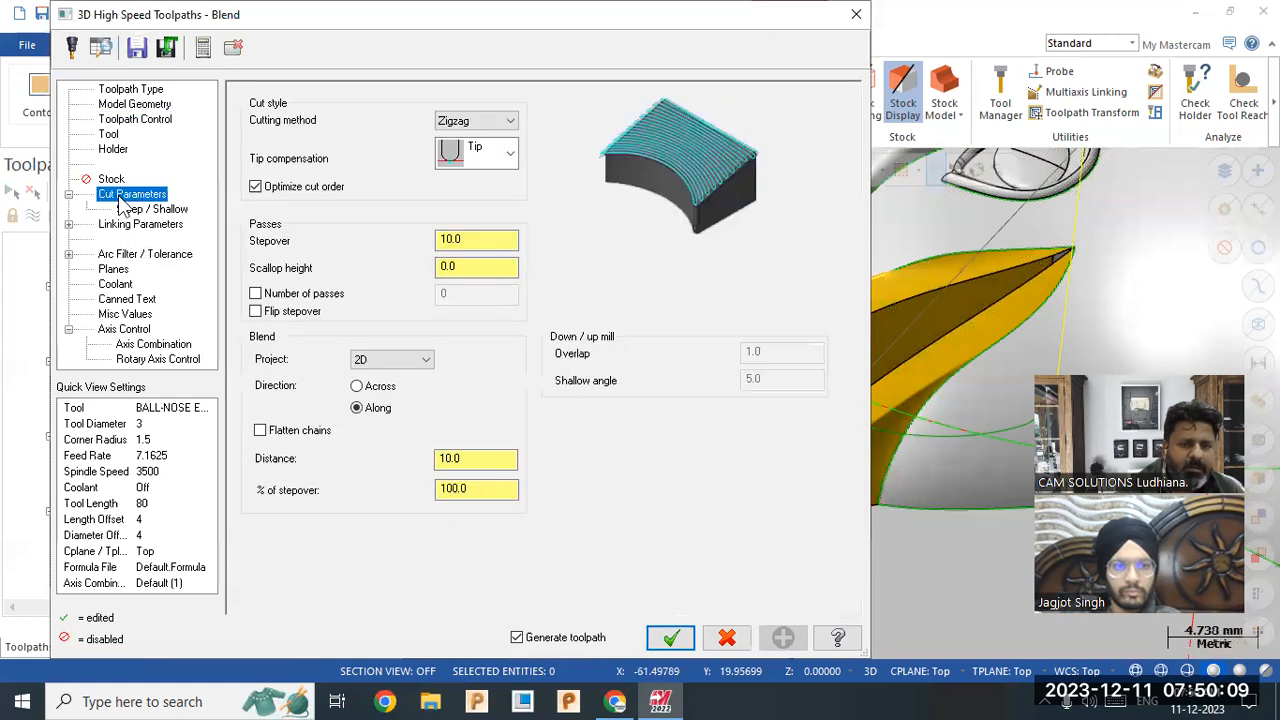
{"action": "left_click", "coordinate": [466, 242]}
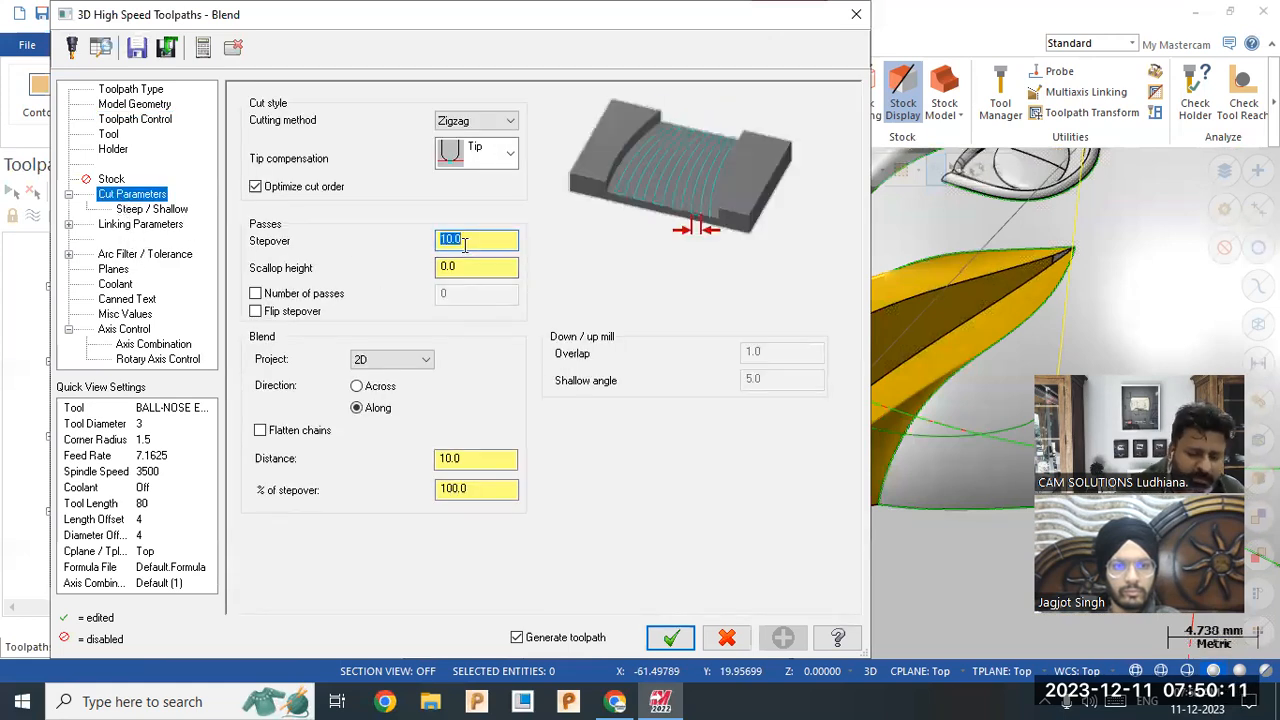
{"action": "type", "text": ".2"}
{"action": "key", "text": "Return"}
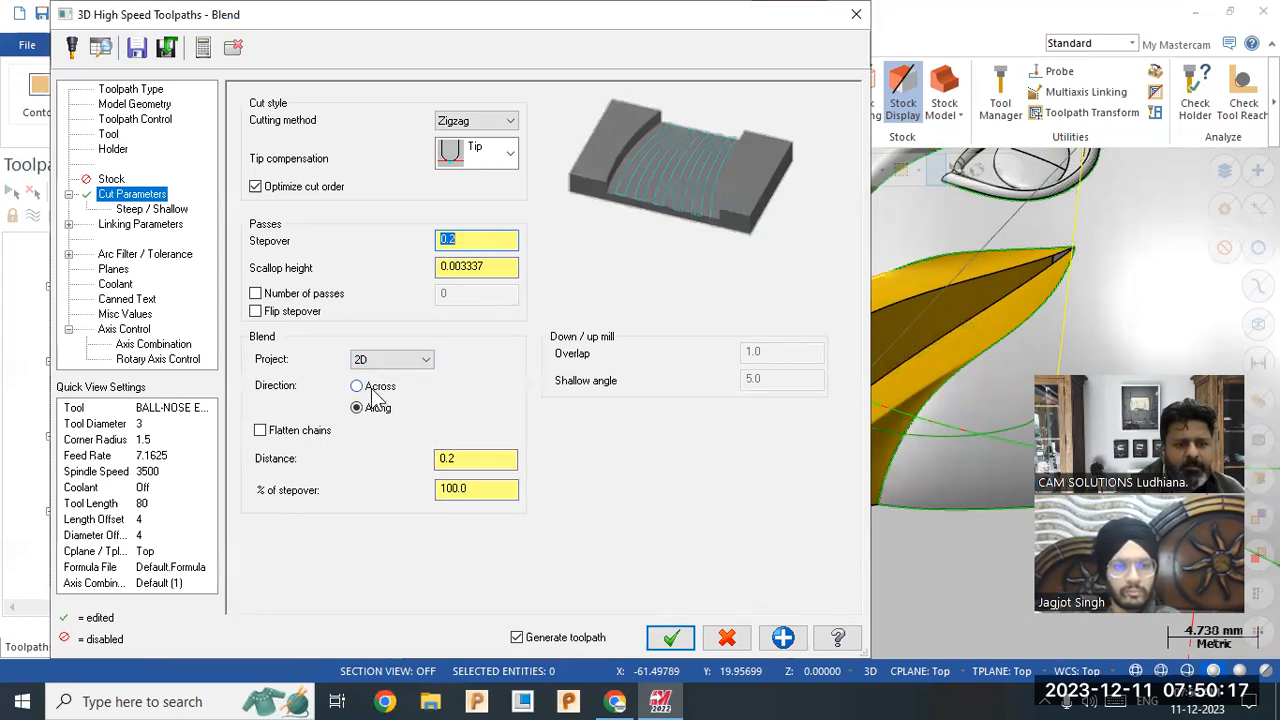
{"action": "left_click", "coordinate": [683, 638]}
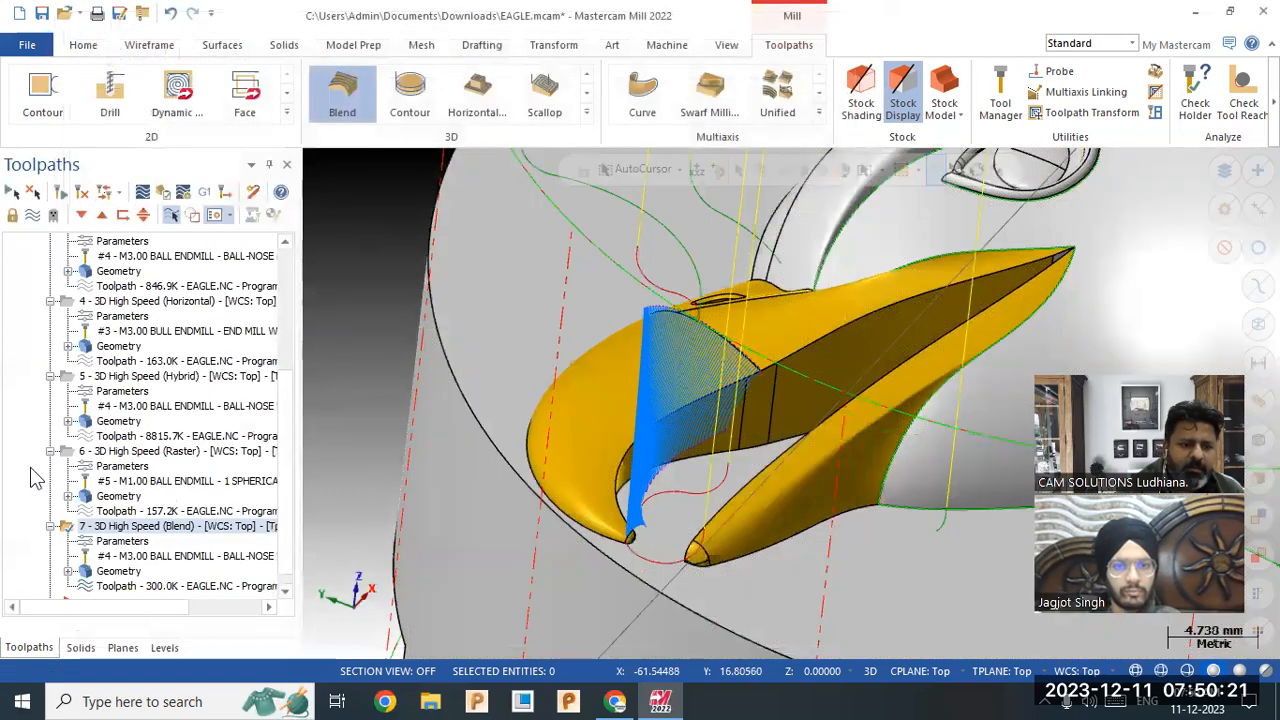
Set the Blend operation's direction to Along and regenerate its toolpath on the upper beak.
{"action": "left_click", "coordinate": [125, 545]}
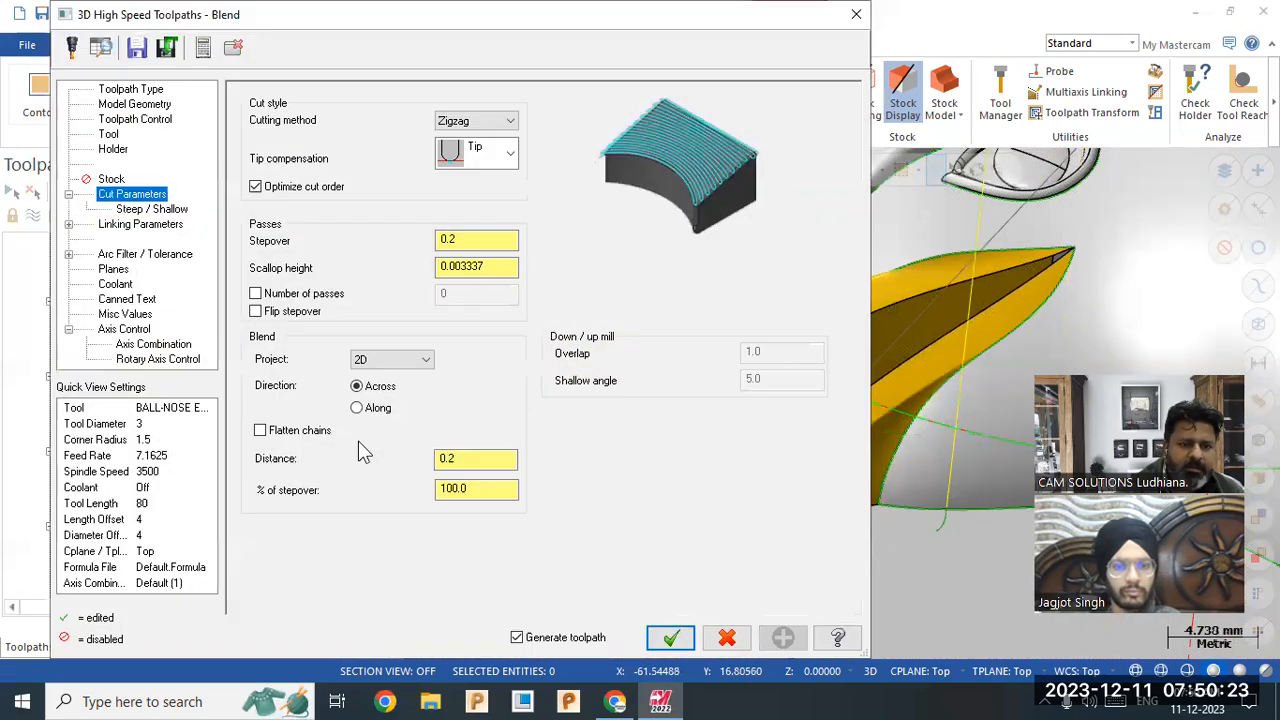
{"action": "left_click", "coordinate": [378, 412]}
{"action": "left_click", "coordinate": [668, 636]}
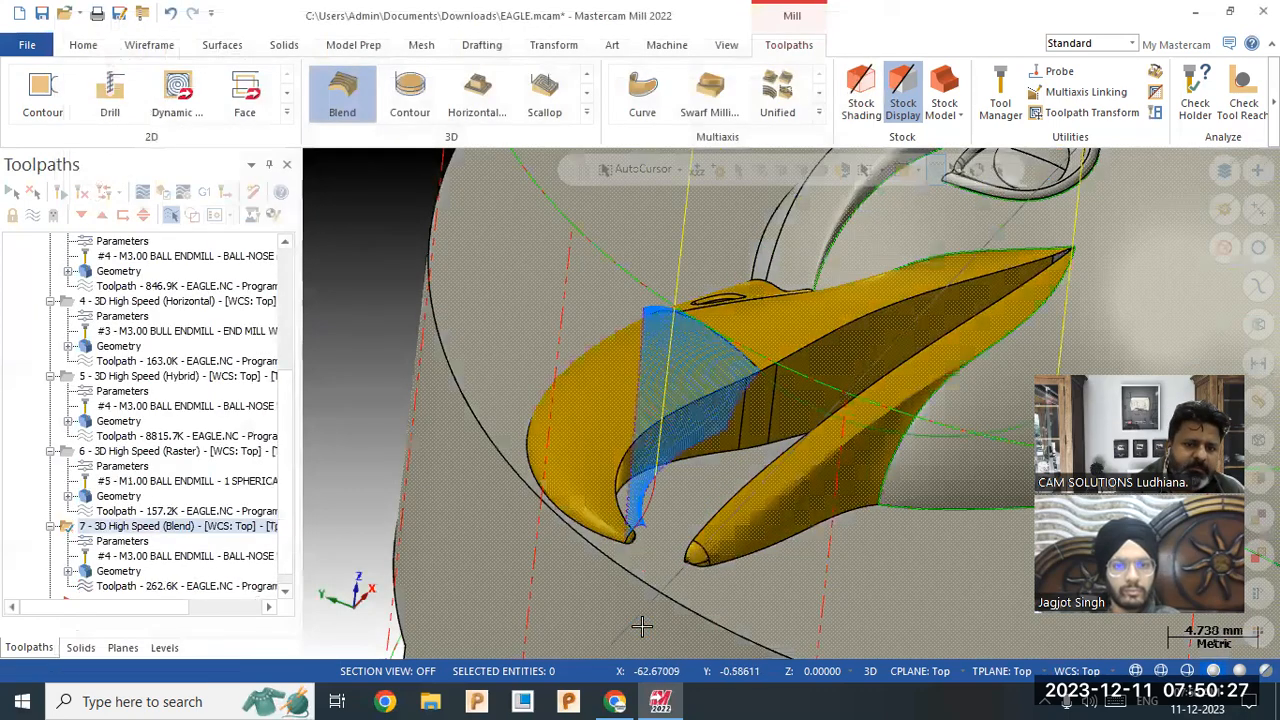
{"action": "mouse_move", "coordinate": [600, 462]}
{"action": "middle_mouse_down"}
{"action": "mouse_move", "coordinate": [586, 500]}
{"action": "mouse_move", "coordinate": [510, 452]}
{"action": "mouse_move", "coordinate": [663, 471]}
{"action": "mouse_move", "coordinate": [594, 486]}
{"action": "middle_mouse_up"}
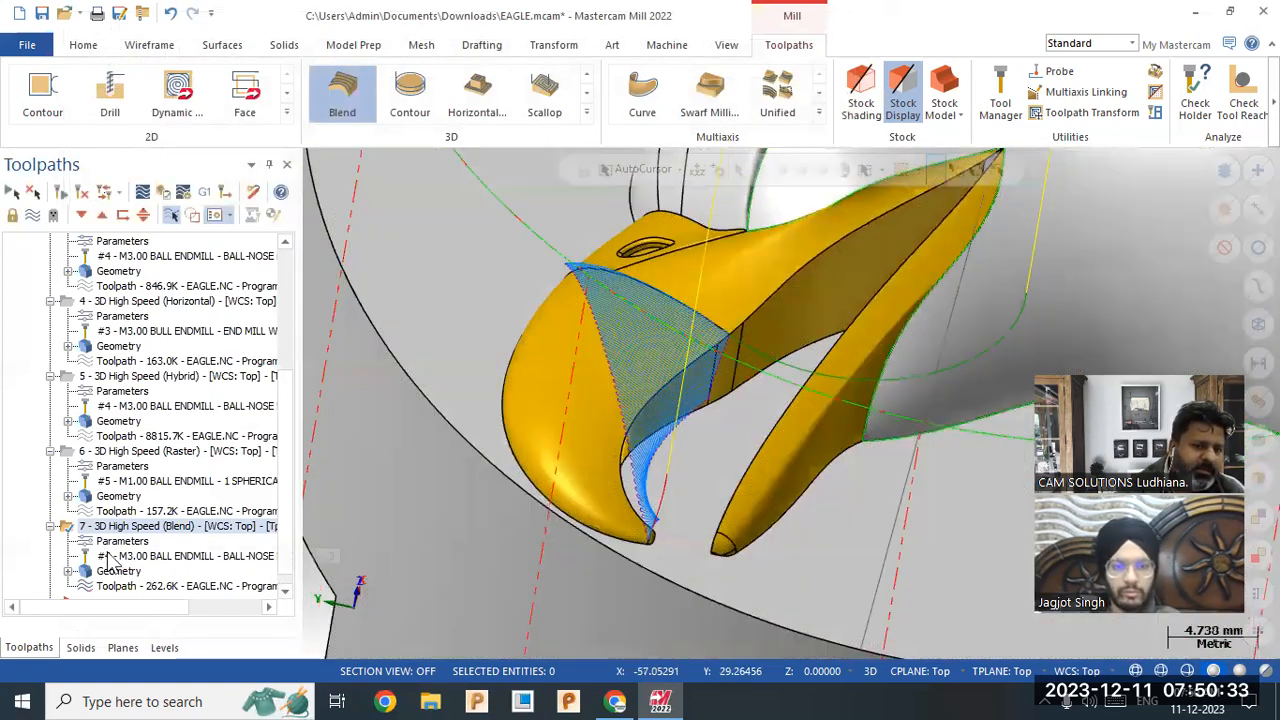
{"action": "left_click", "coordinate": [111, 548]}
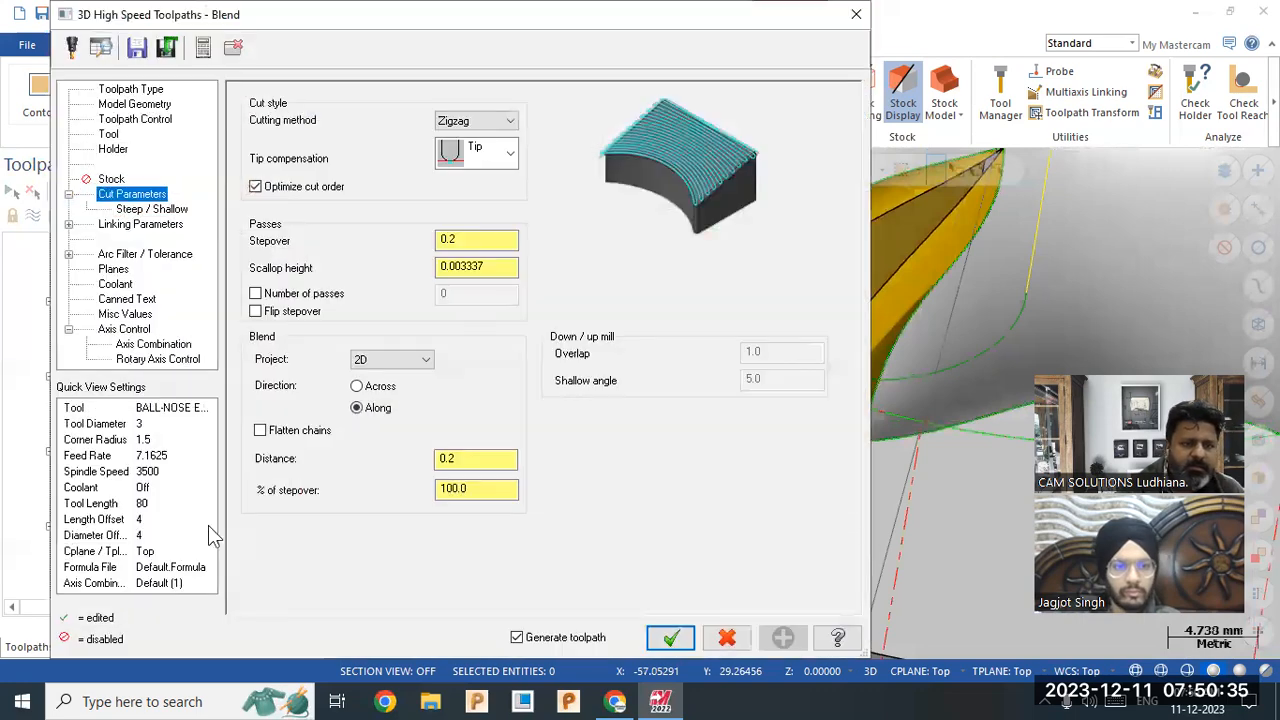
{"action": "left_click", "coordinate": [670, 637]}
Delete the High Speed Blend operation from the toolpath list.
{"action": "right_click", "coordinate": [112, 534]}
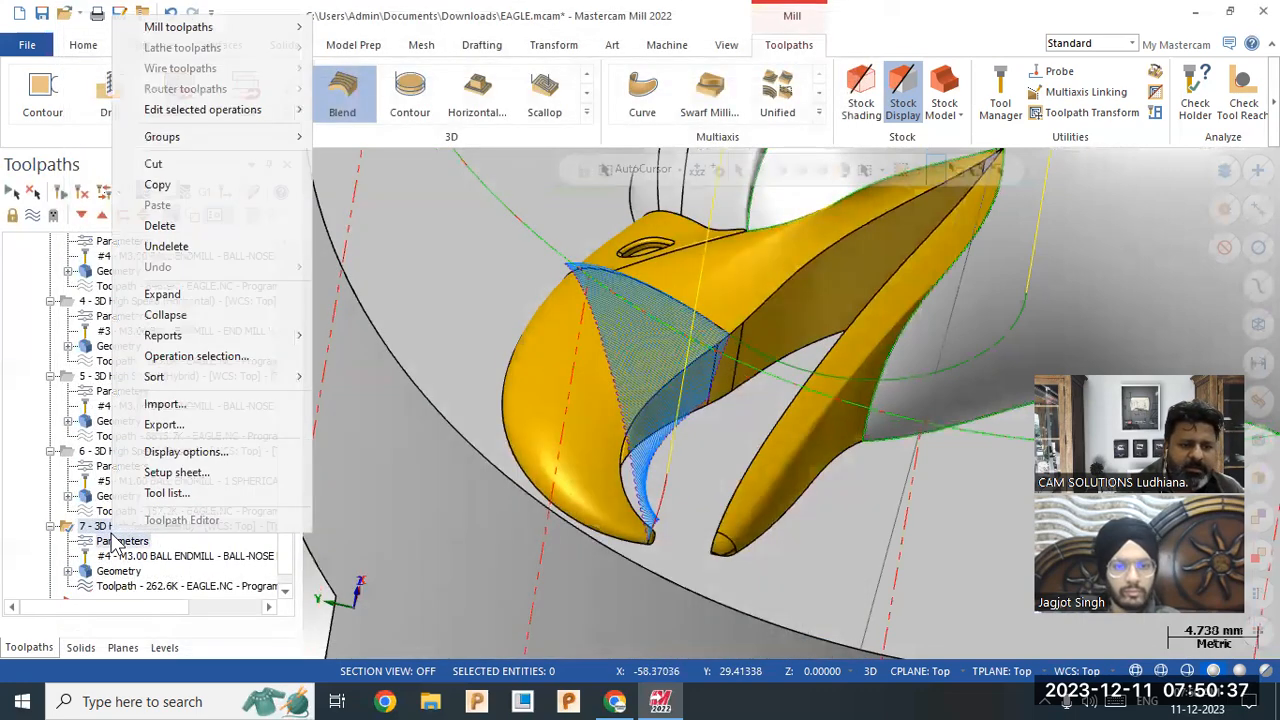
{"action": "left_click", "coordinate": [162, 226]}
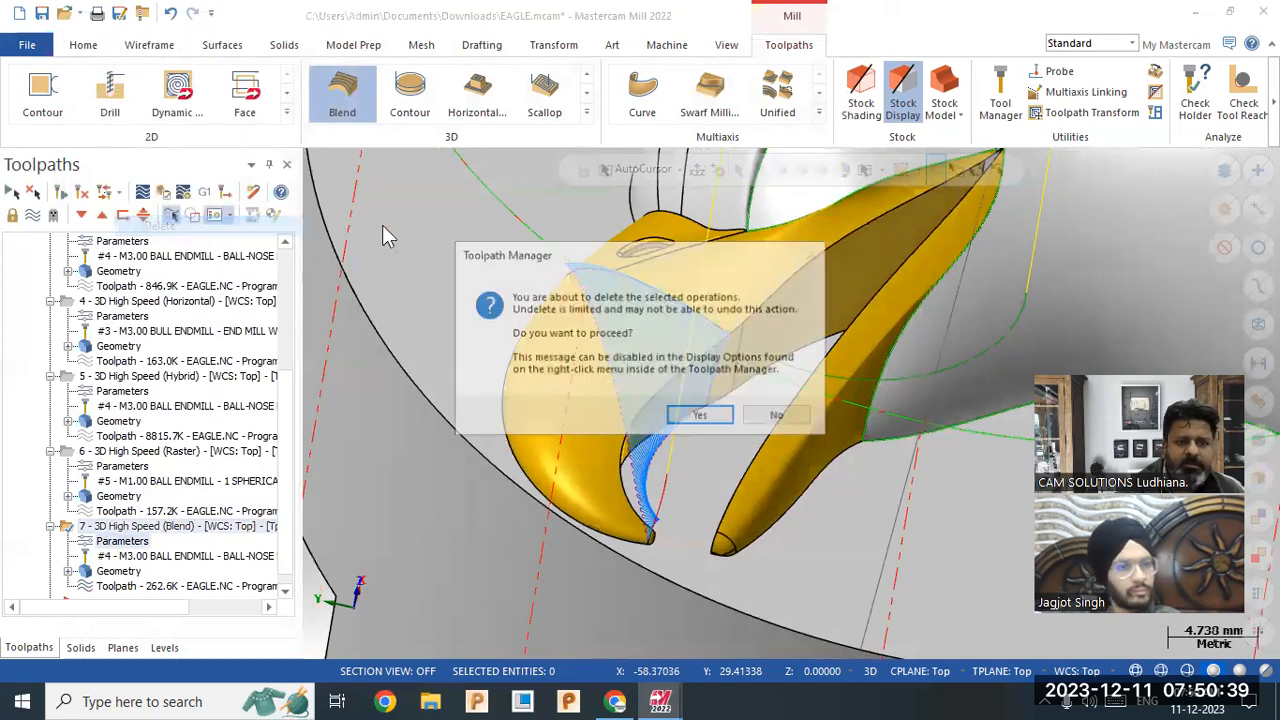
{"action": "left_click", "coordinate": [705, 413]}
Start a High Speed Scallop toolpath on the upper beak's hooked face, with wall stock and floor stock set to 0.
{"action": "left_click", "coordinate": [588, 114]}
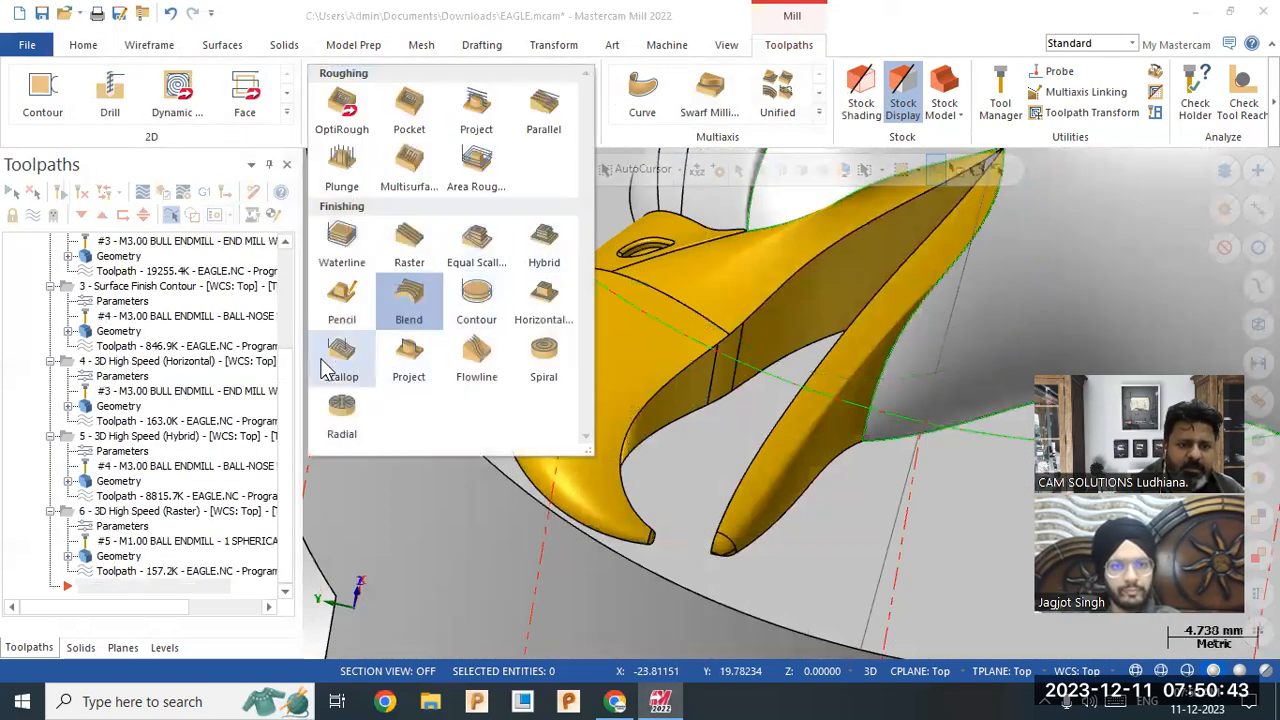
{"action": "left_click", "coordinate": [345, 355]}
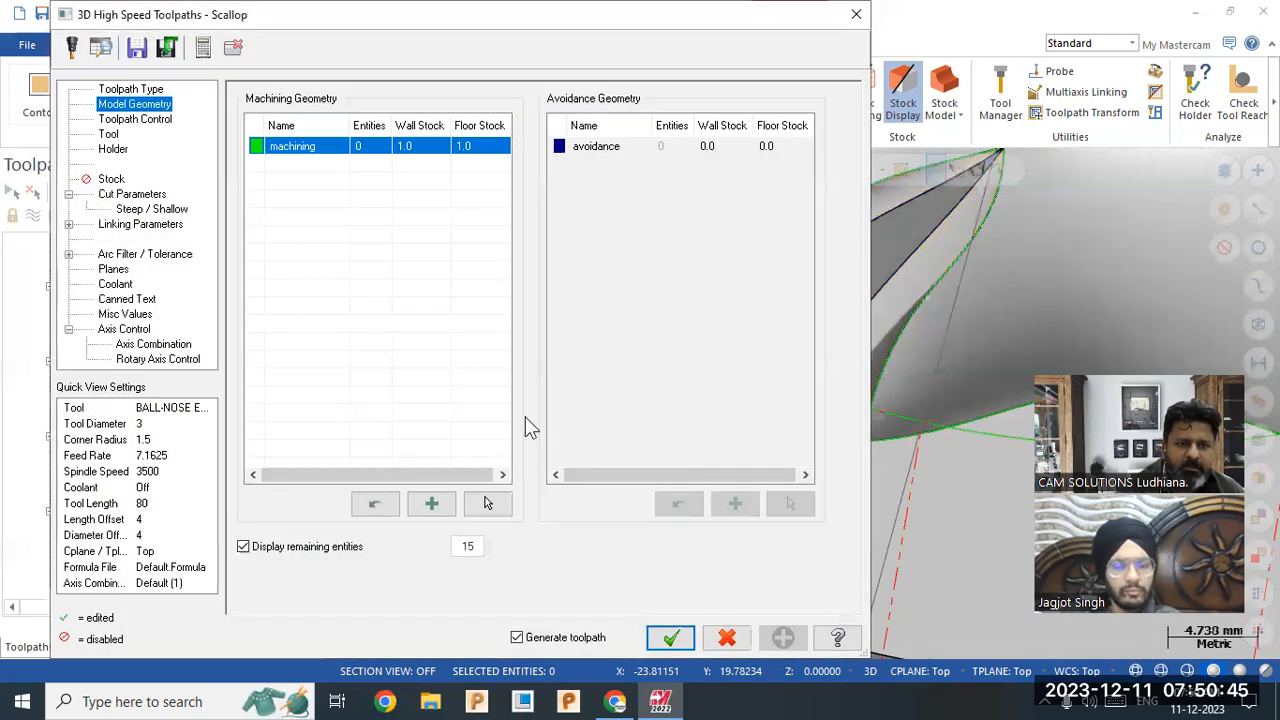
{"action": "left_click", "coordinate": [493, 503]}
{"action": "left_click", "coordinate": [700, 290]}
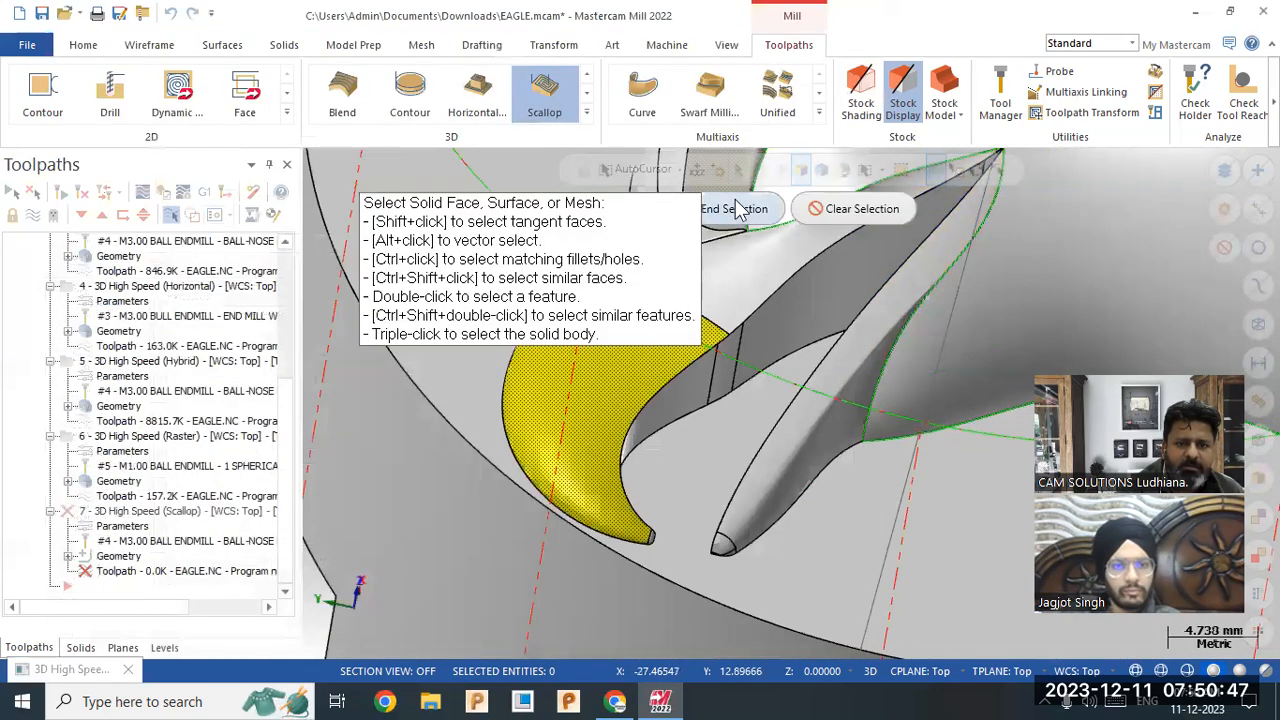
{"action": "left_click", "coordinate": [740, 212]}
{"action": "type", "text": "0"}
{"action": "left_click", "coordinate": [482, 152]}
{"action": "type", "text": "0"}
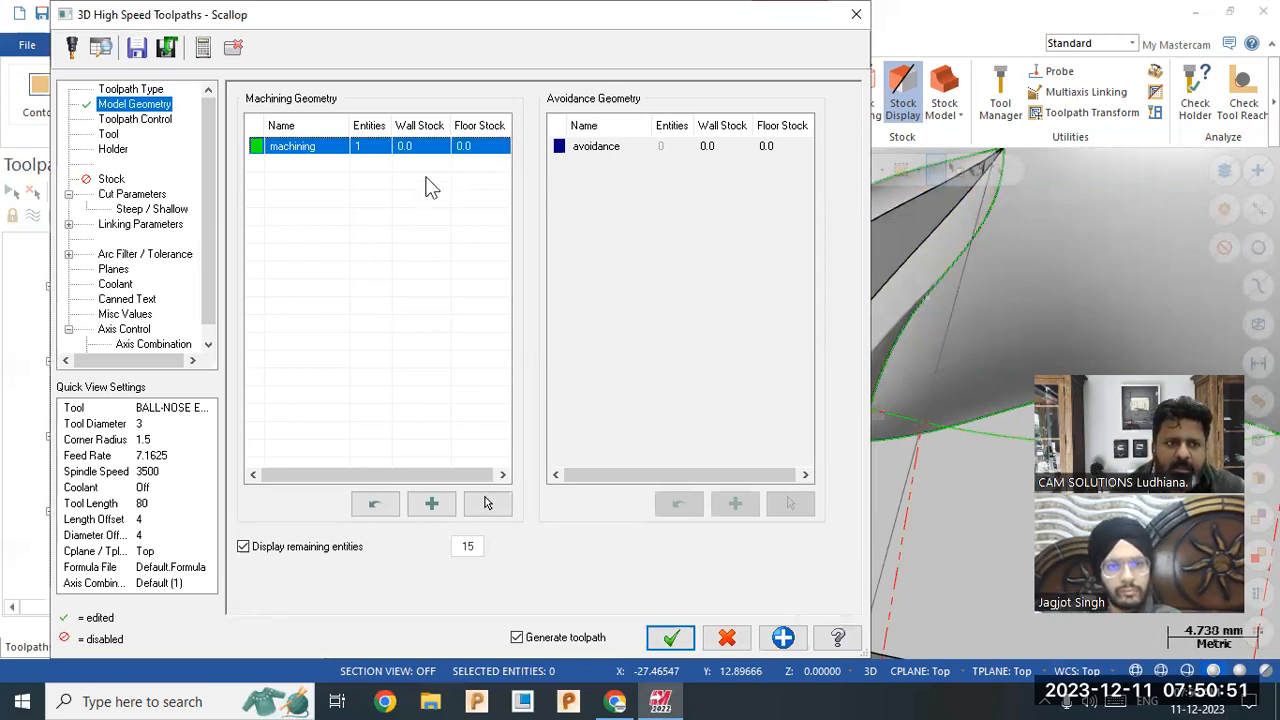
Set the Scallop operation's stepover to 0.2 and generate the toolpath.
{"action": "left_click", "coordinate": [128, 121]}
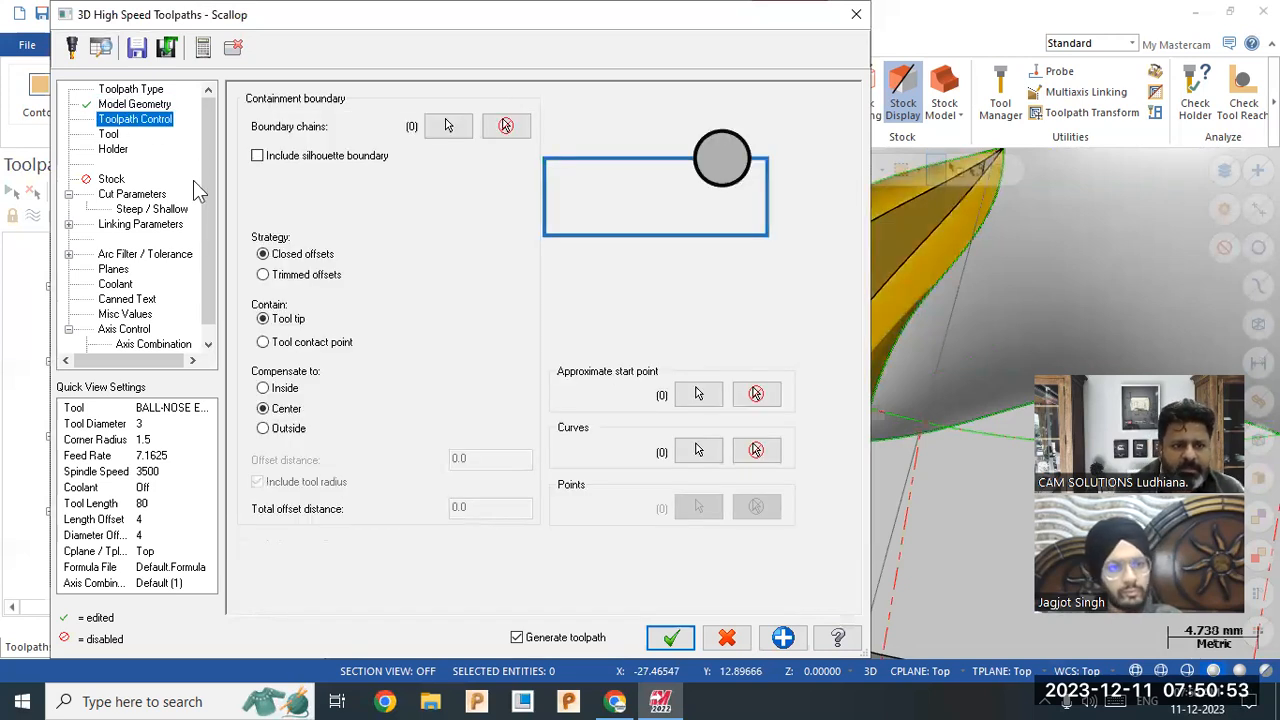
{"action": "left_click", "coordinate": [145, 197]}
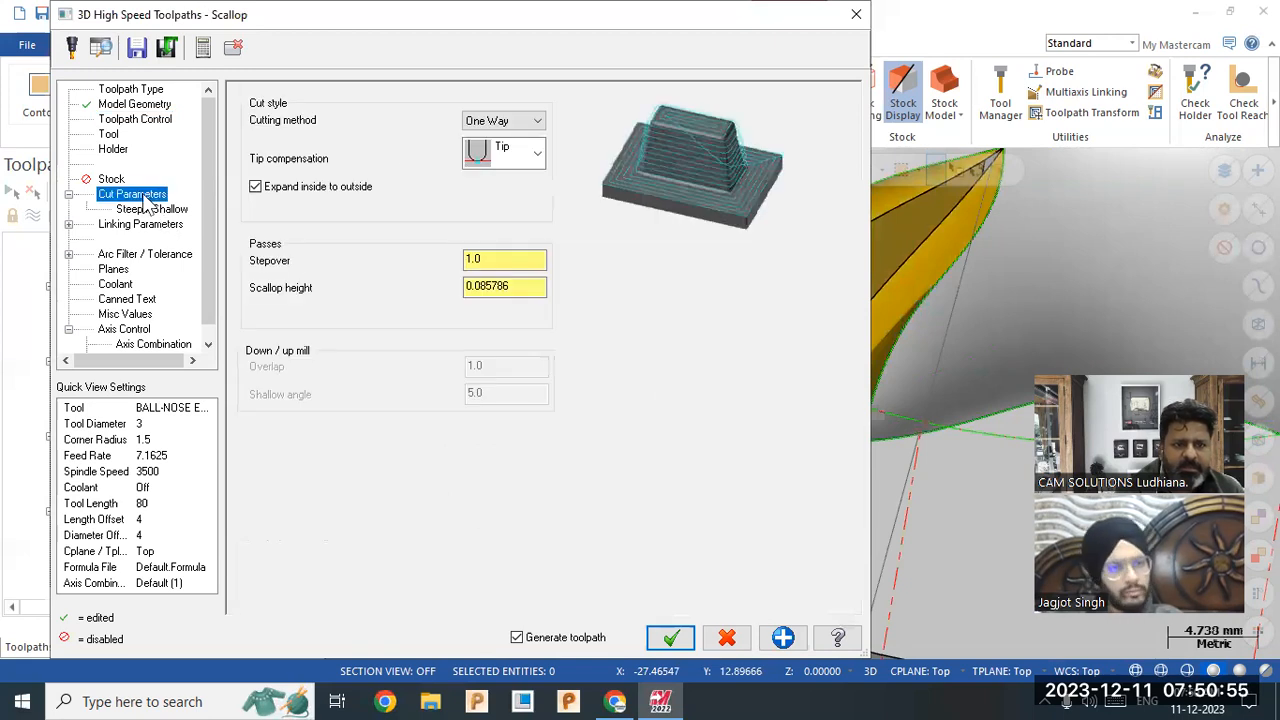
{"action": "type", "text": ".2"}
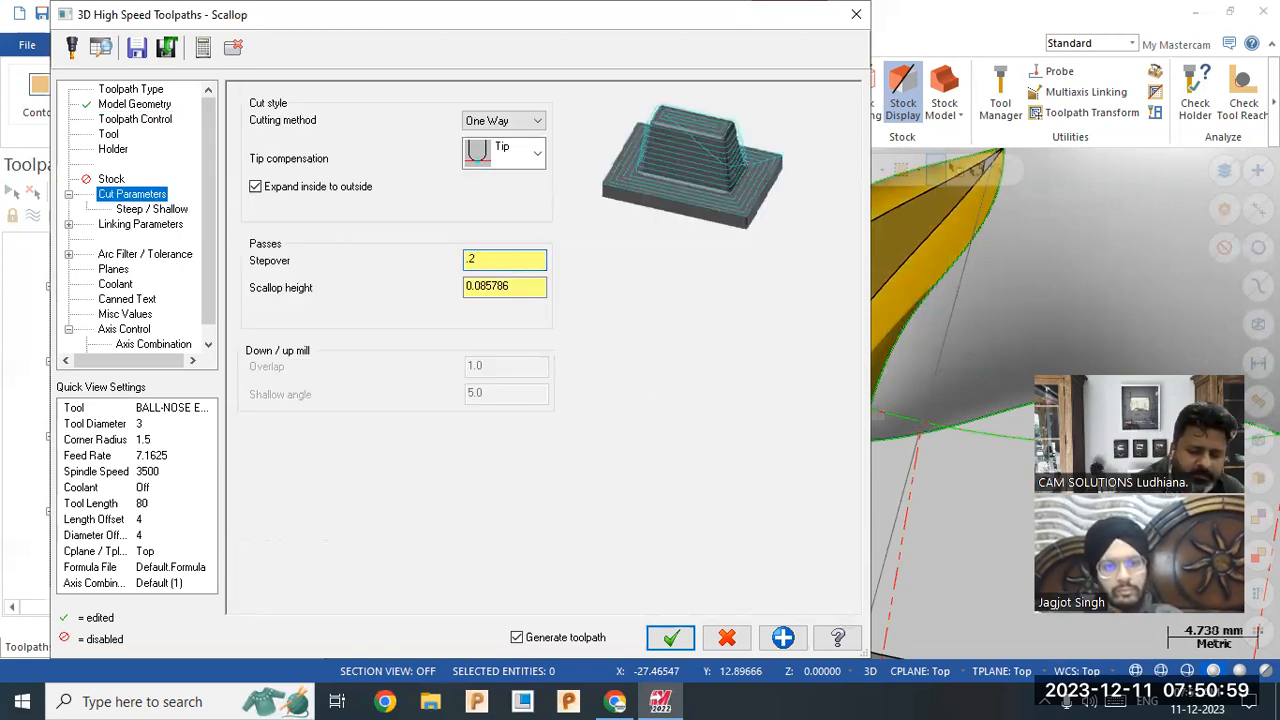
{"action": "left_click", "coordinate": [165, 228]}
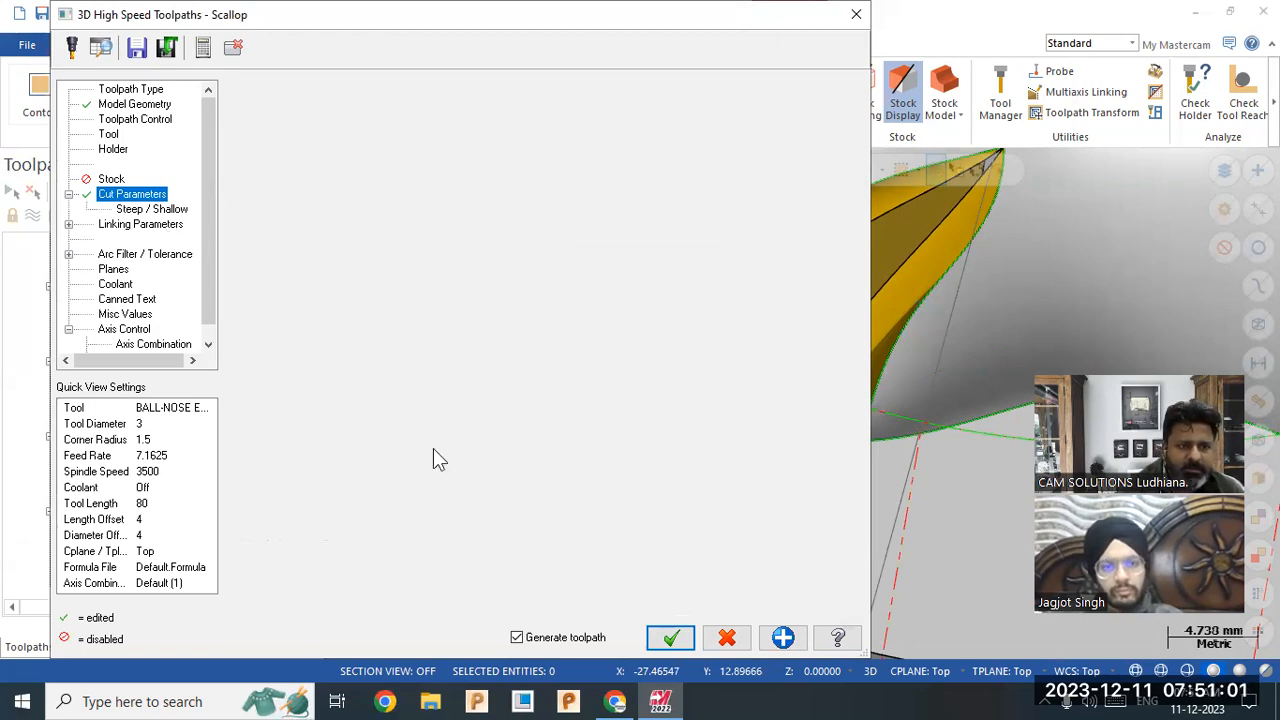
{"action": "left_click", "coordinate": [663, 643]}
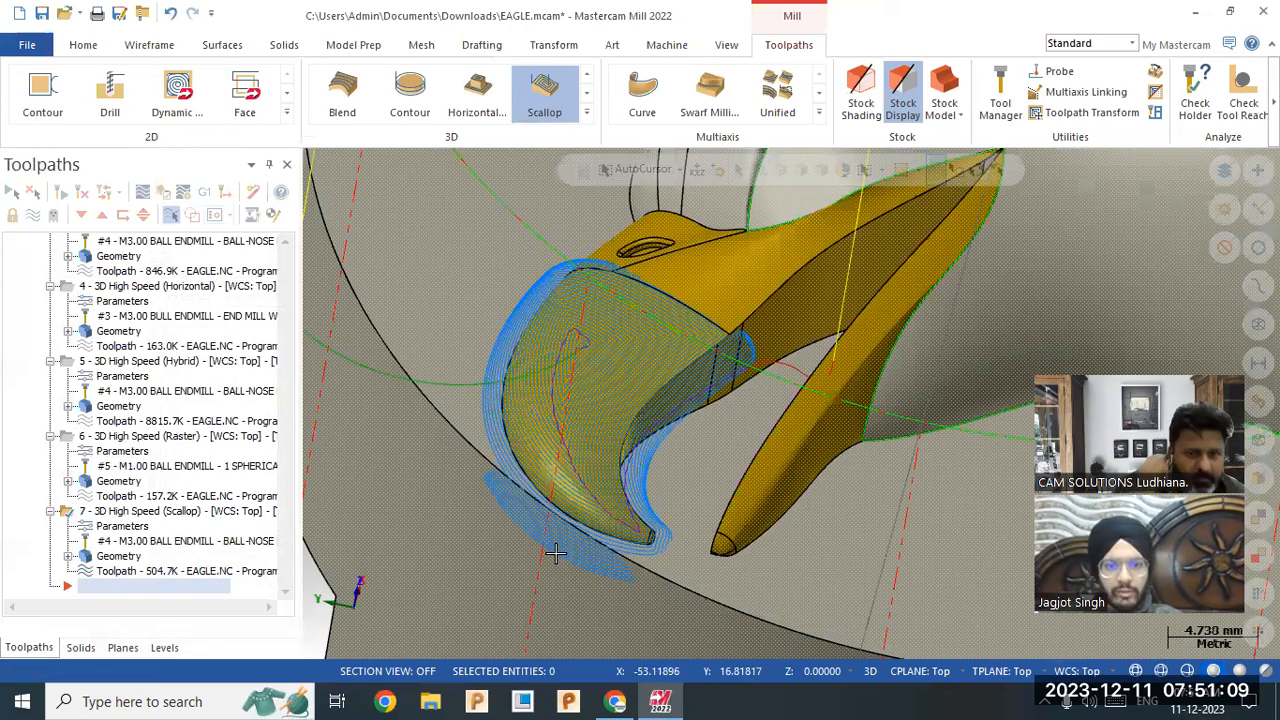
{"action": "mouse_move", "coordinate": [620, 385]}
{"action": "middle_mouse_down"}
{"action": "mouse_move", "coordinate": [663, 456]}
{"action": "mouse_move", "coordinate": [611, 376]}
{"action": "mouse_move", "coordinate": [625, 380]}
{"action": "middle_mouse_up"}
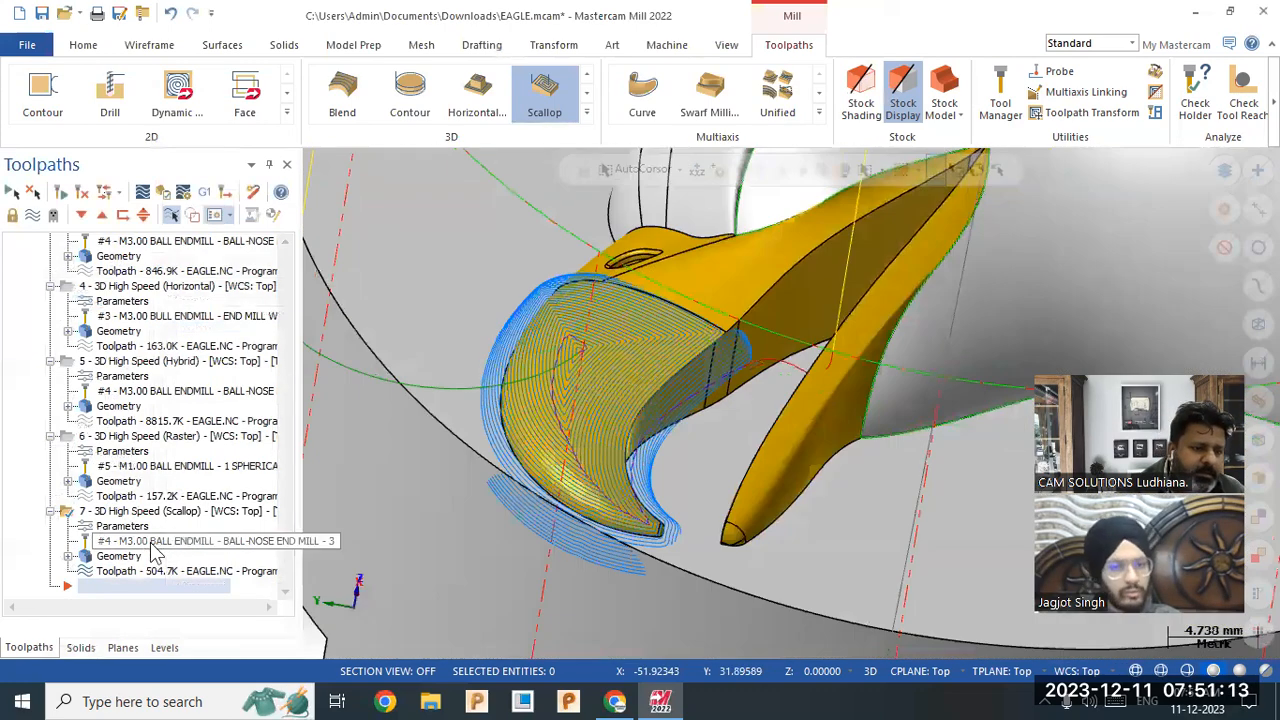
Set the Scallop toolpath's containment compensation to Inside, regenerate it and inspect the passes around the hooked face.
{"action": "left_click", "coordinate": [123, 528]}
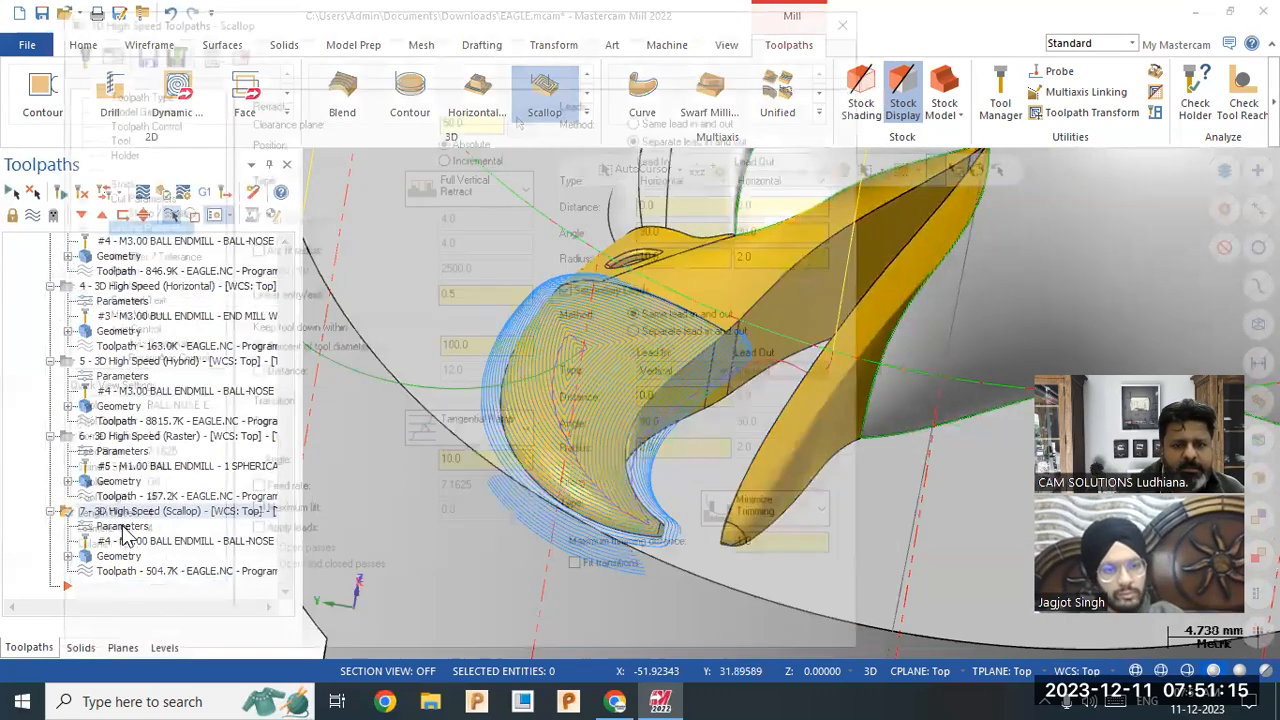
{"action": "left_click", "coordinate": [145, 104]}
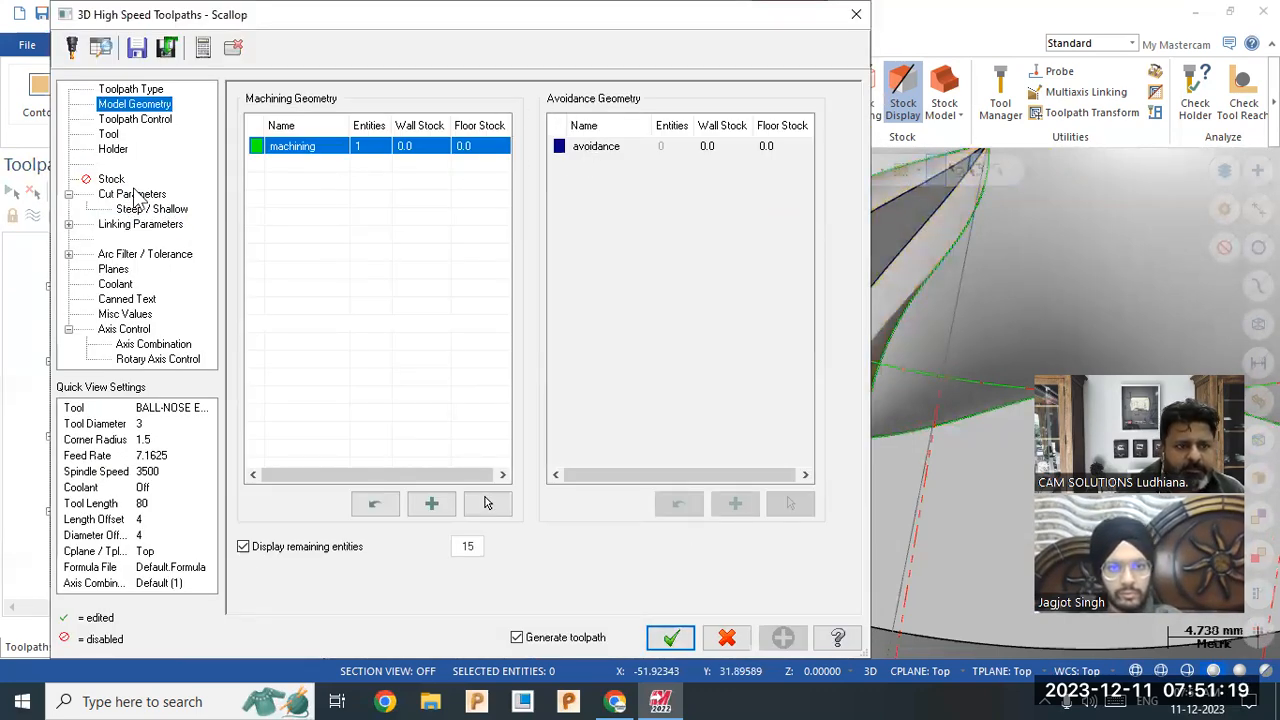
{"action": "left_click", "coordinate": [134, 196]}
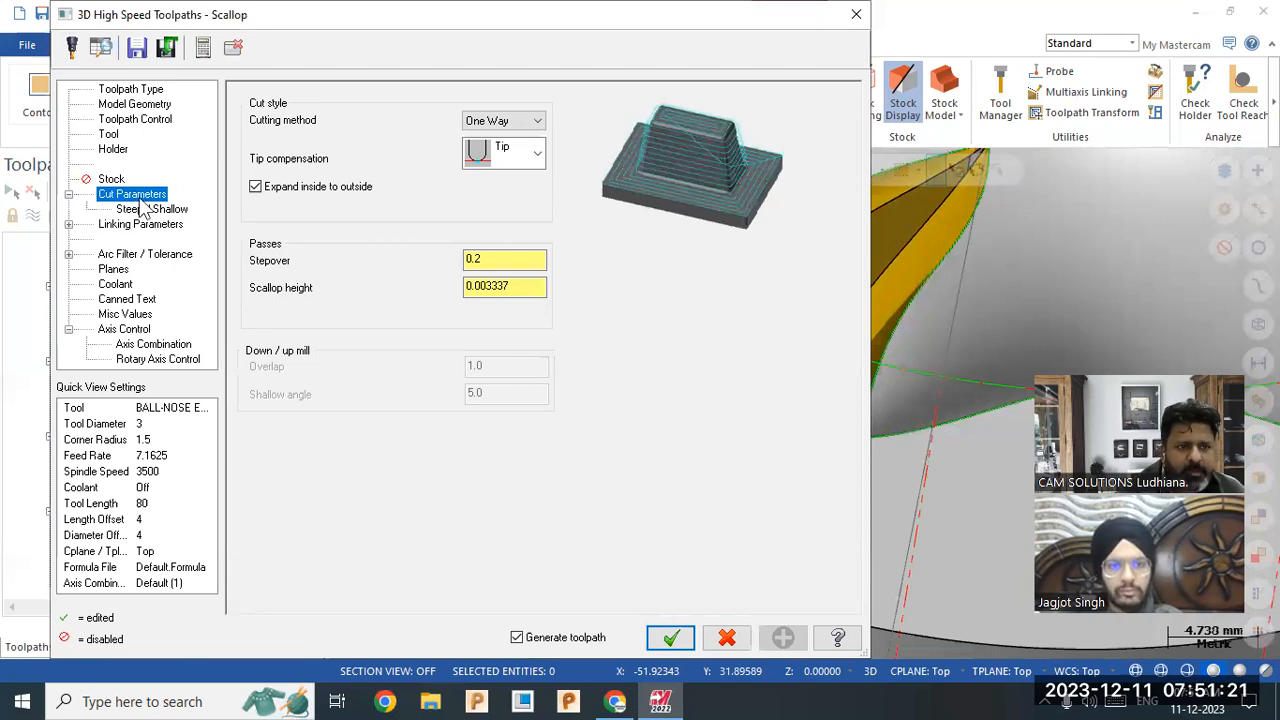
{"action": "left_click", "coordinate": [140, 105]}
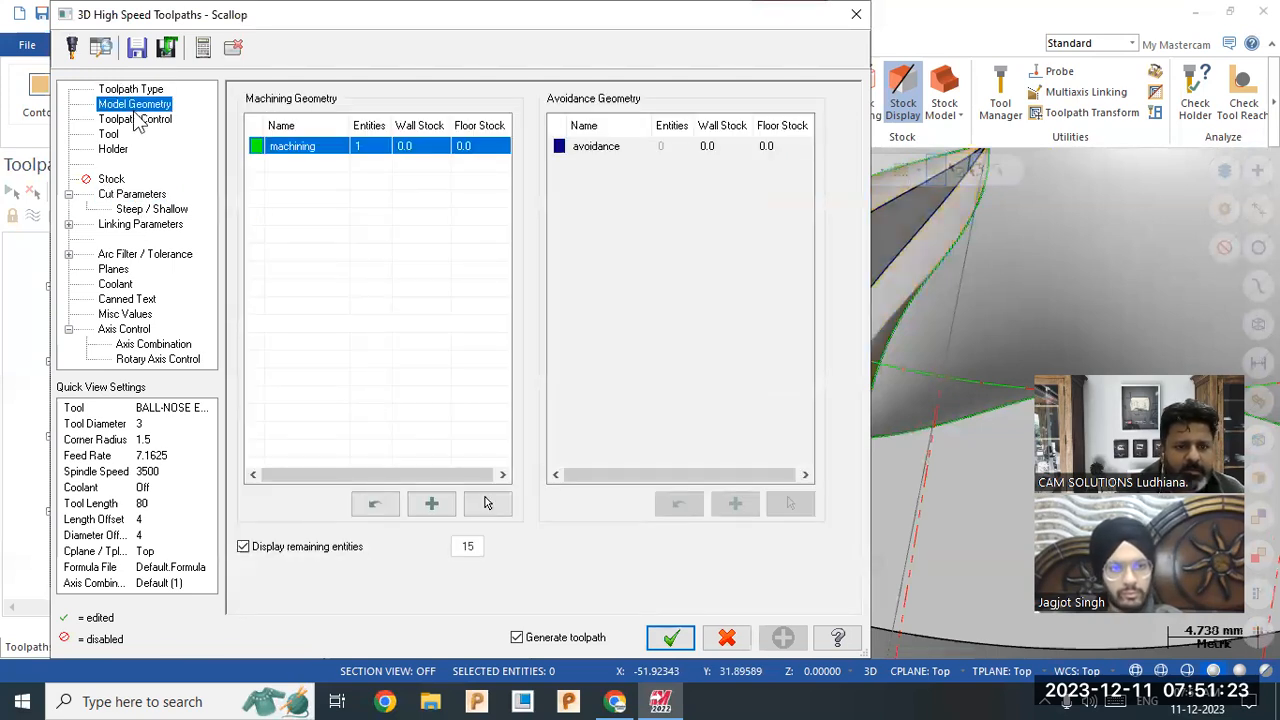
{"action": "left_click", "coordinate": [139, 122]}
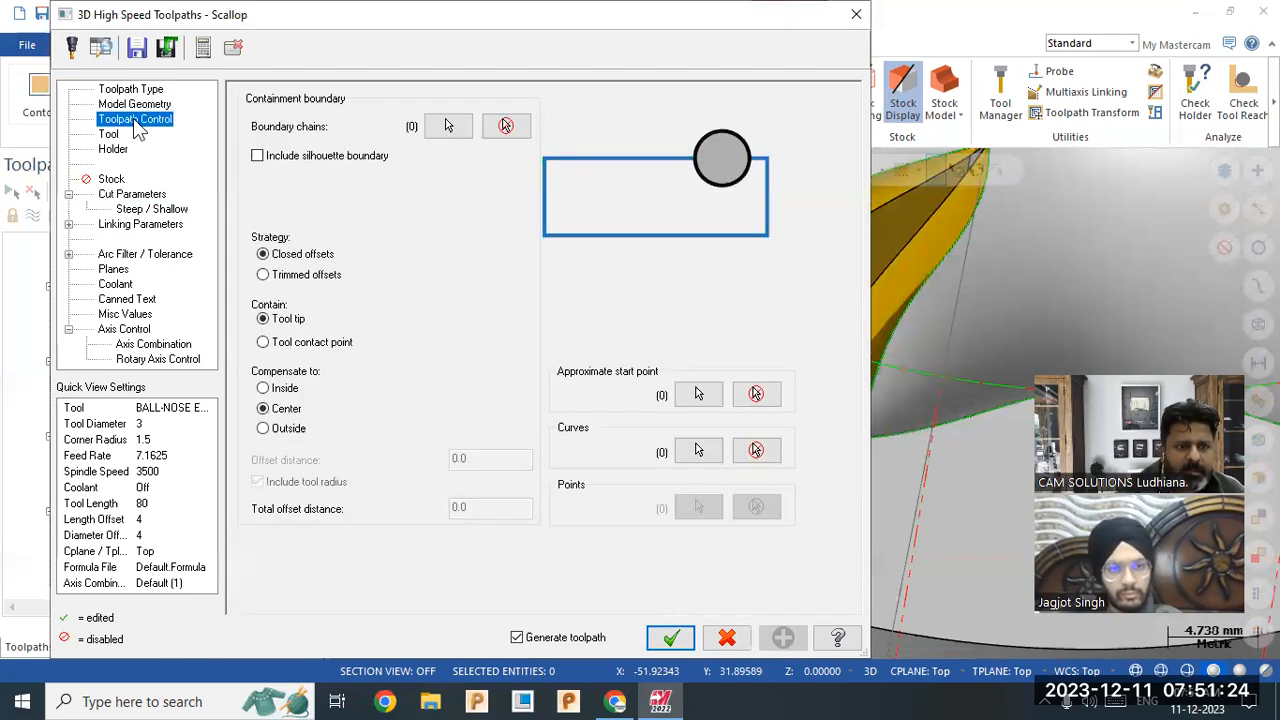
{"action": "left_click", "coordinate": [263, 388]}
{"action": "left_click", "coordinate": [669, 638]}
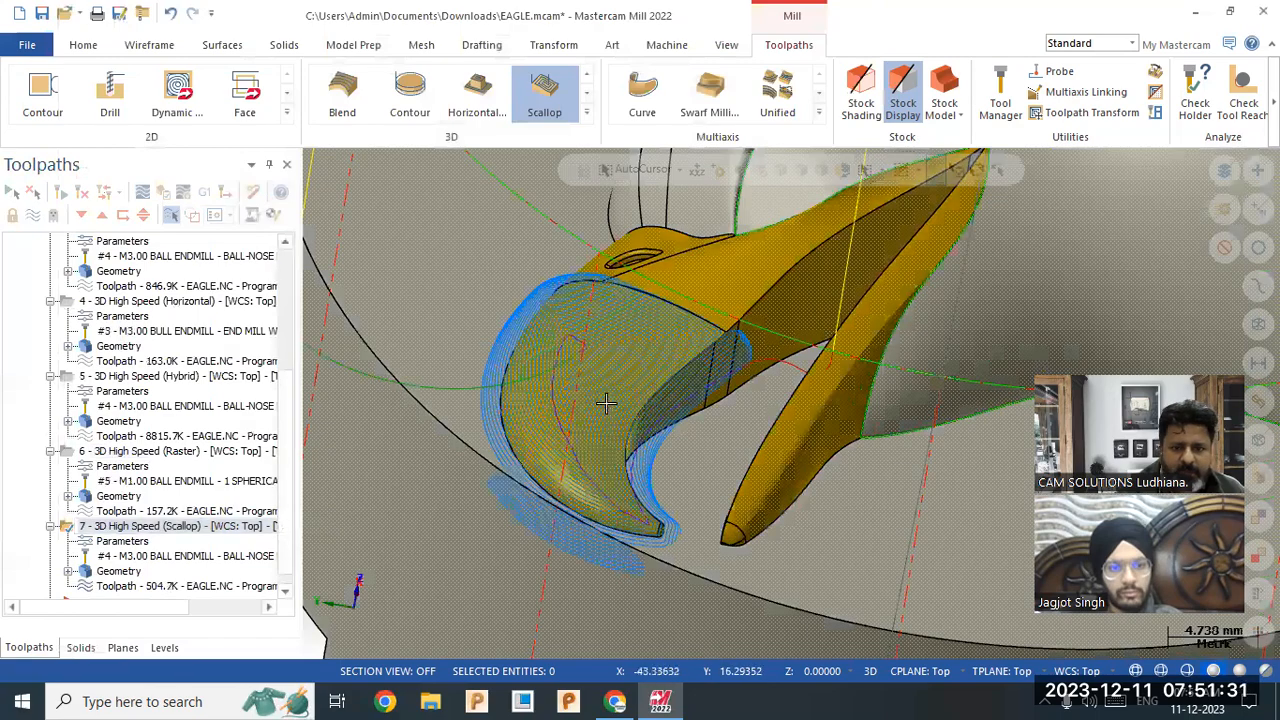
{"action": "mouse_move", "coordinate": [622, 390]}
{"action": "middle_mouse_down"}
{"action": "mouse_move", "coordinate": [512, 366]}
{"action": "mouse_move", "coordinate": [548, 338]}
{"action": "mouse_move", "coordinate": [690, 385]}
{"action": "mouse_move", "coordinate": [765, 440]}
{"action": "mouse_move", "coordinate": [737, 437]}
{"action": "mouse_move", "coordinate": [682, 395]}
{"action": "middle_mouse_up"}
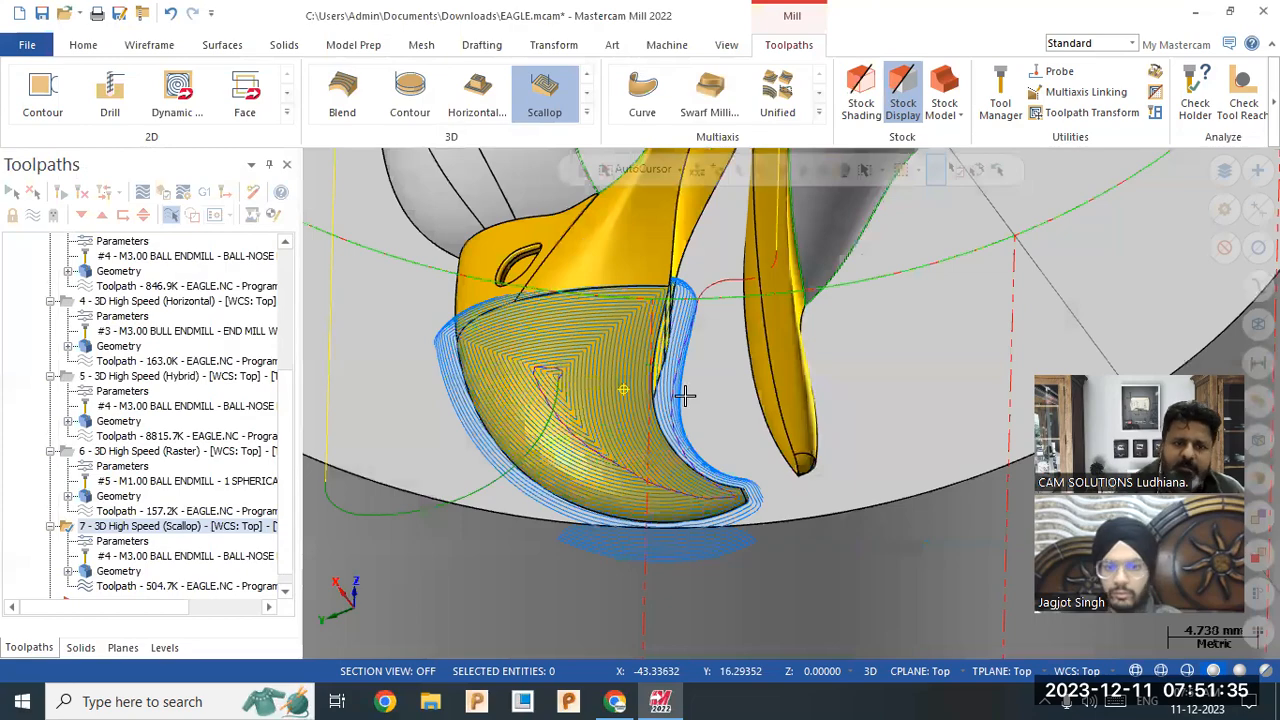
{"action": "scroll", "coordinate": [682, 428], "scroll_direction": "down", "scroll_amount": 5}
{"action": "scroll", "coordinate": [672, 440], "scroll_direction": "up", "scroll_amount": 4}
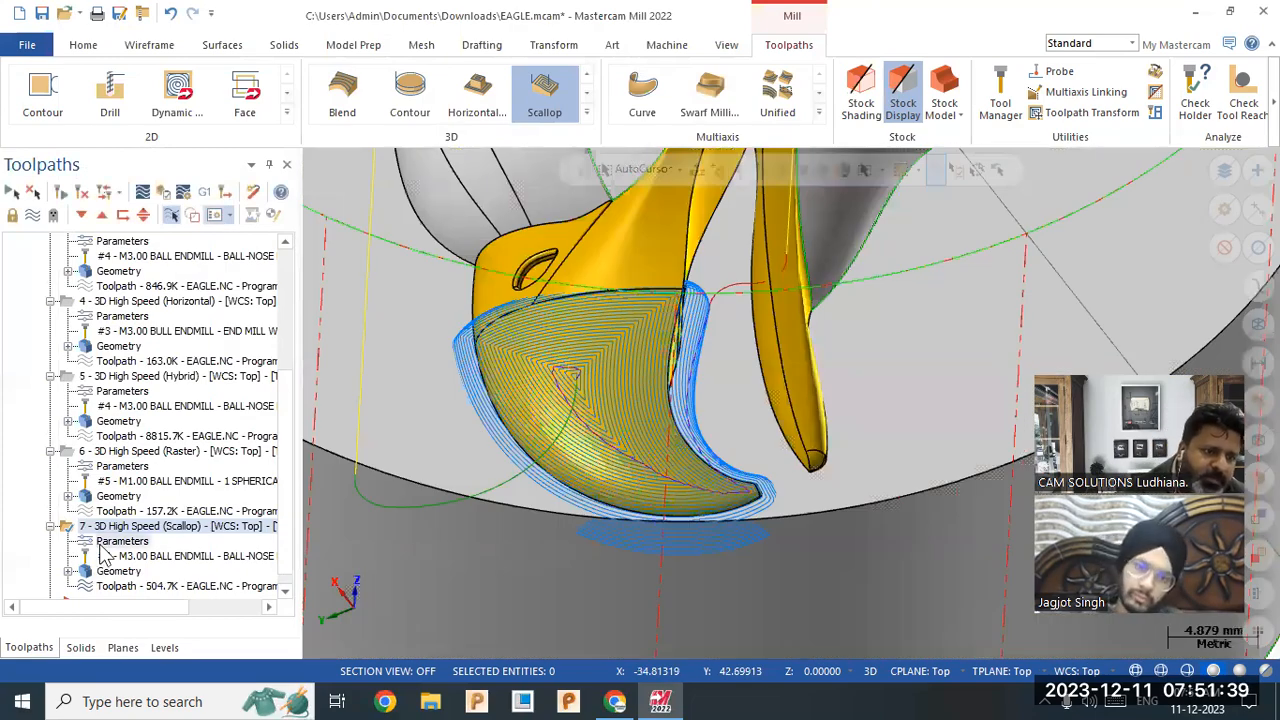
Chain the solid edges around the upper beak's hooked face as the Scallop containment boundary and regenerate the toolpath.
{"action": "left_click", "coordinate": [112, 543]}
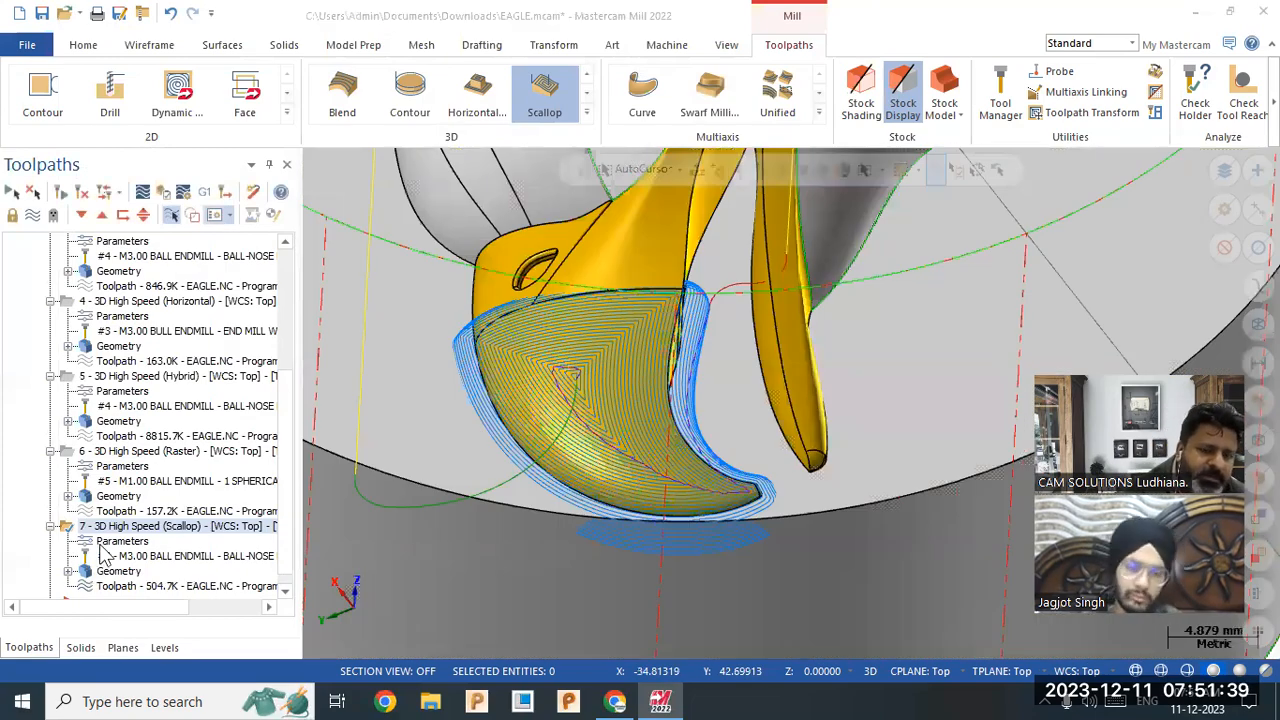
{"action": "left_click", "coordinate": [448, 125]}
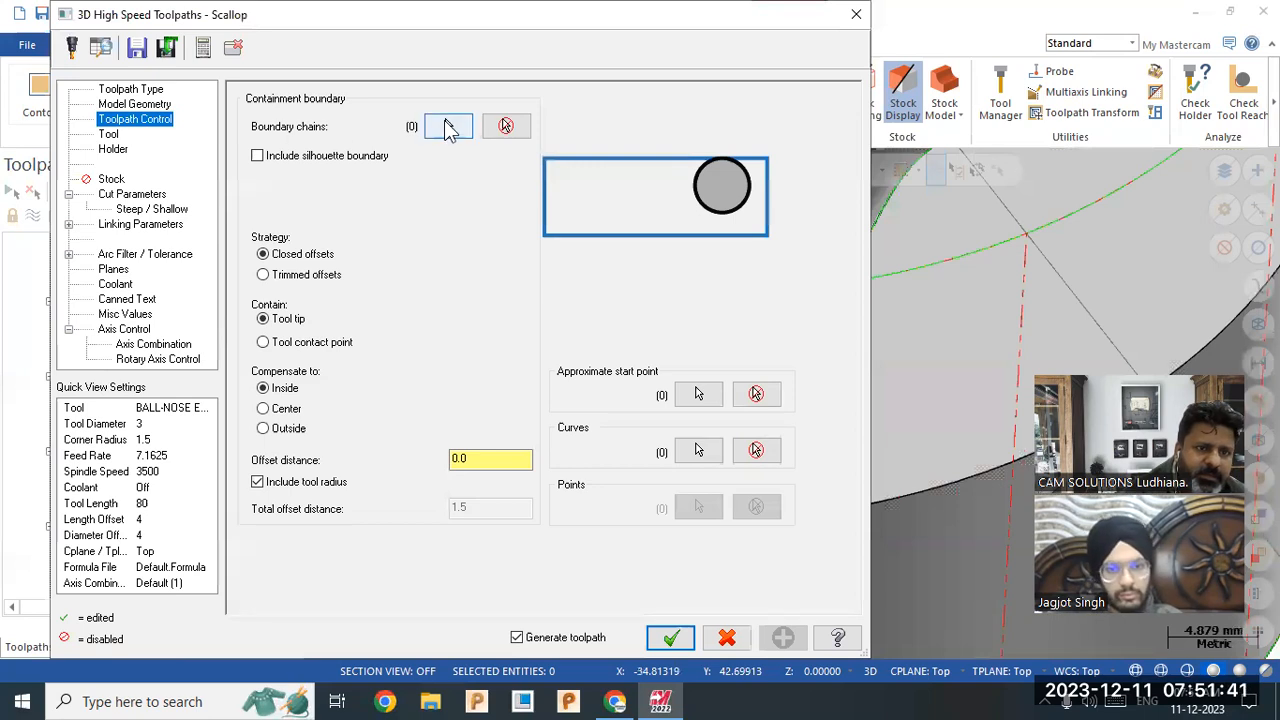
{"action": "left_click", "coordinate": [562, 298]}
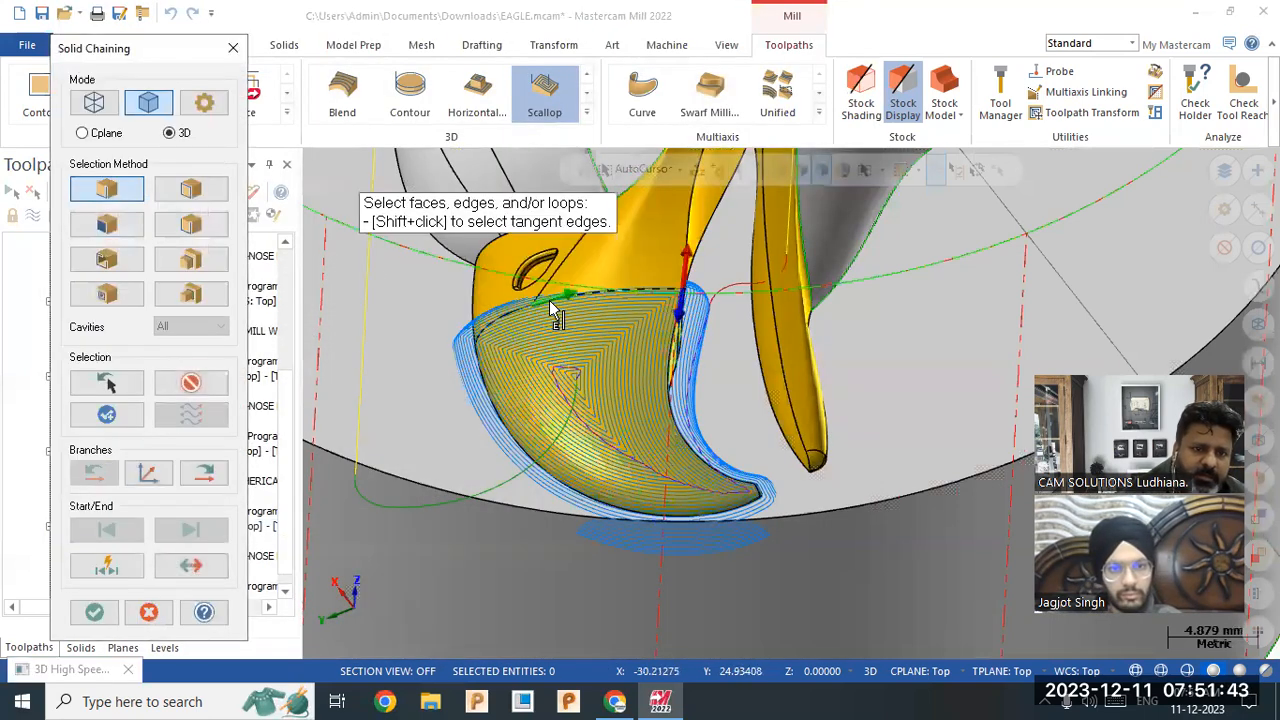
{"action": "left_click", "coordinate": [680, 292]}
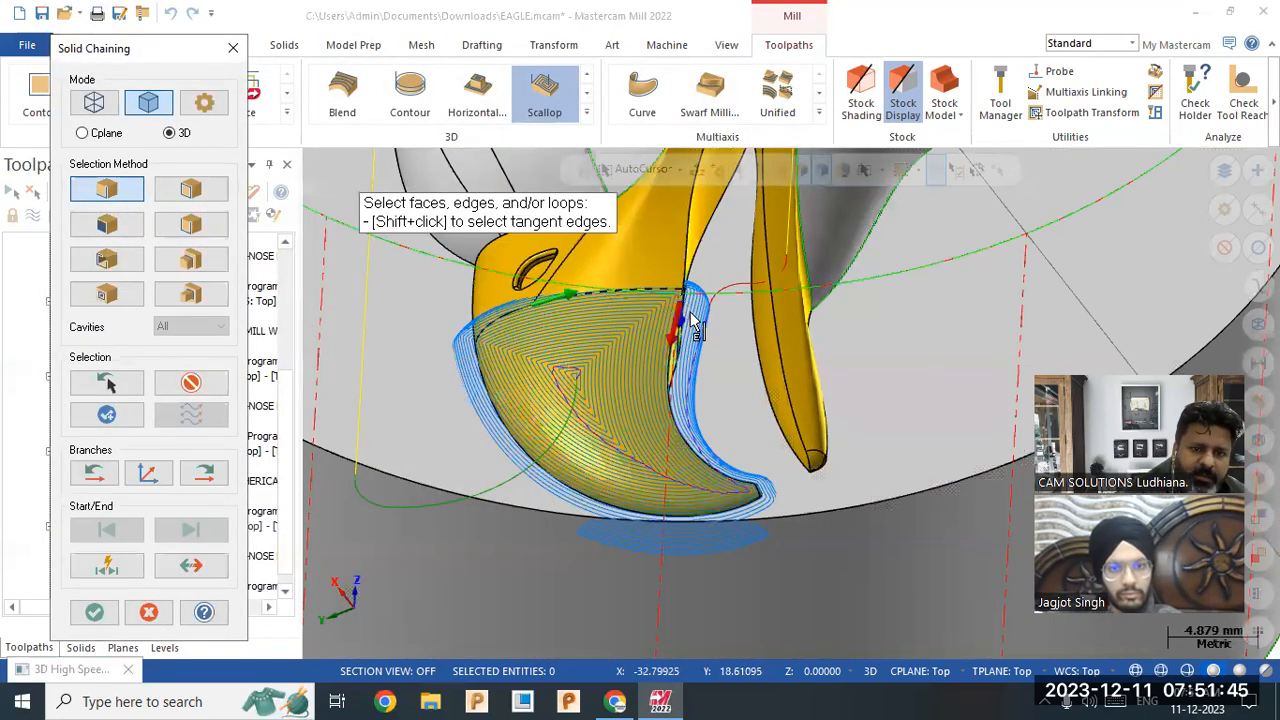
{"action": "left_click", "coordinate": [673, 329]}
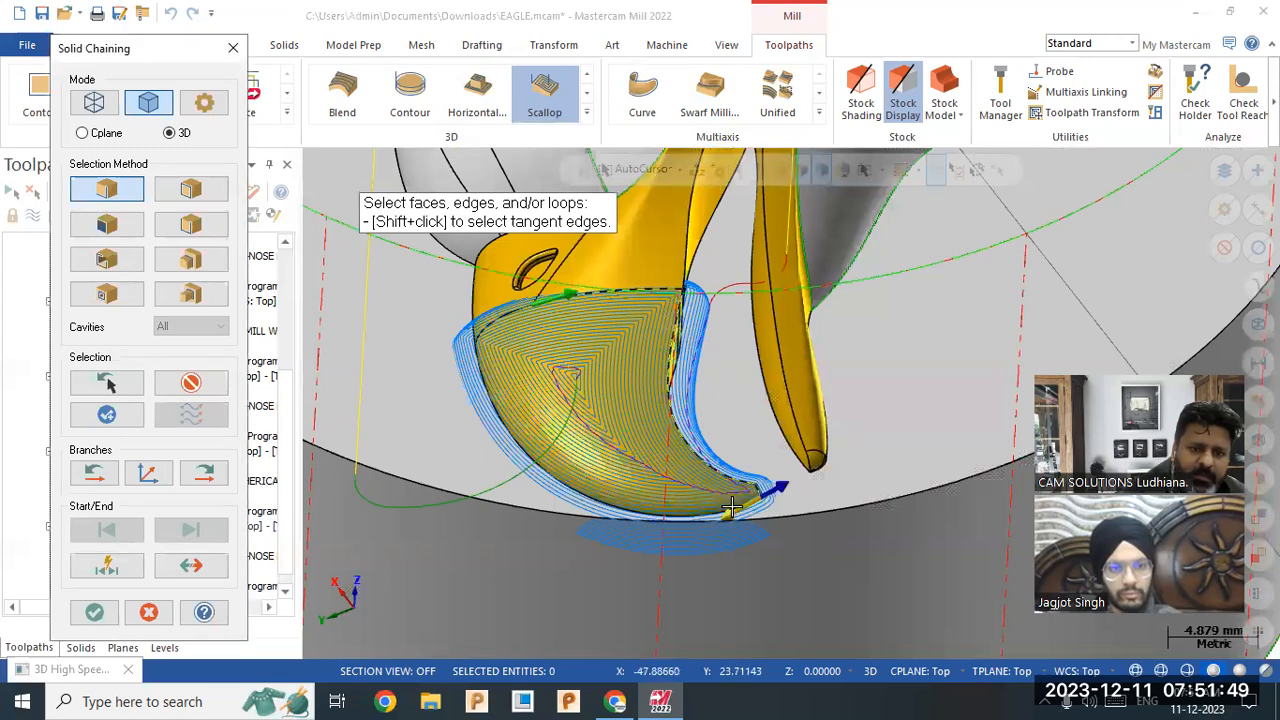
{"action": "left_click", "coordinate": [768, 496]}
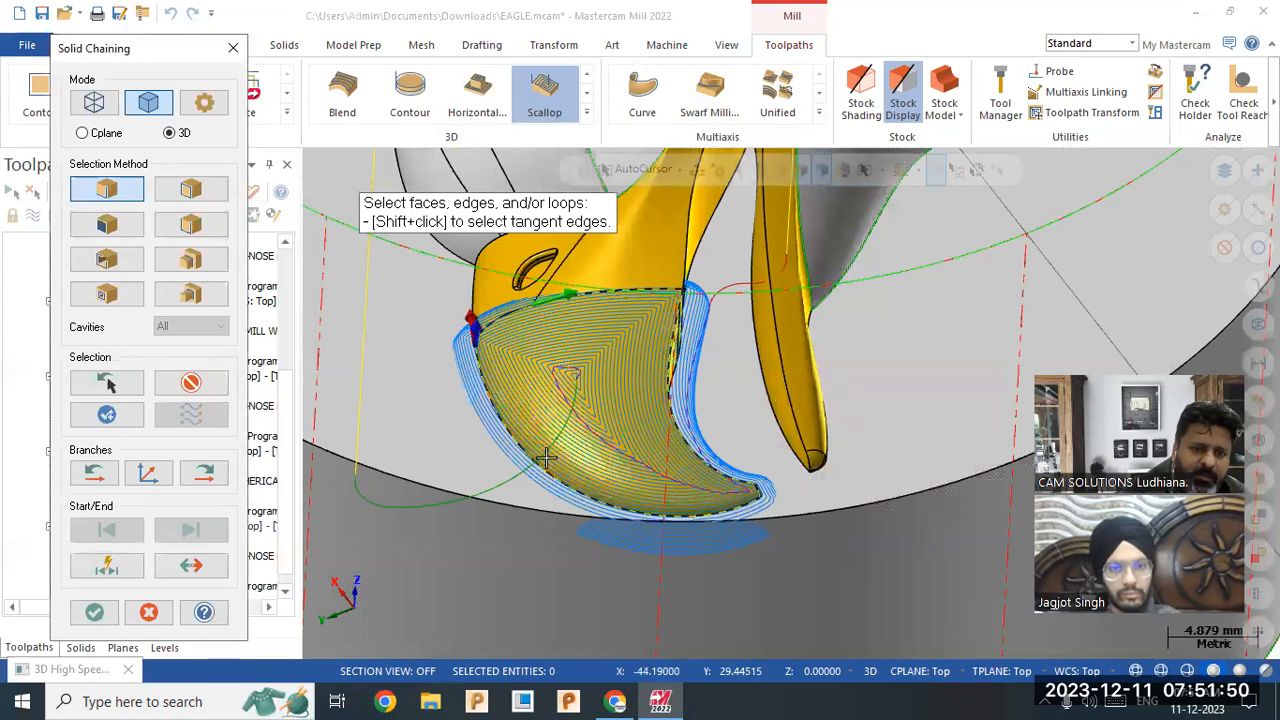
{"action": "left_click", "coordinate": [473, 333]}
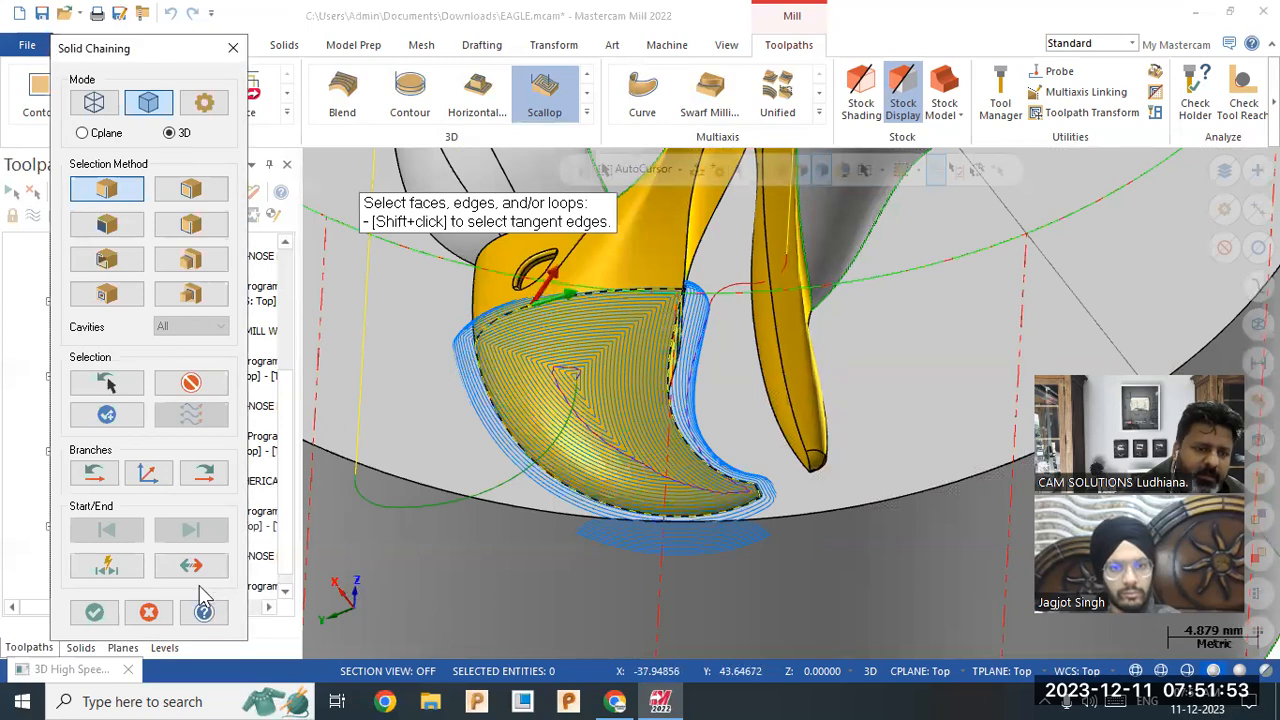
{"action": "left_click", "coordinate": [94, 611]}
{"action": "left_click", "coordinate": [670, 638]}
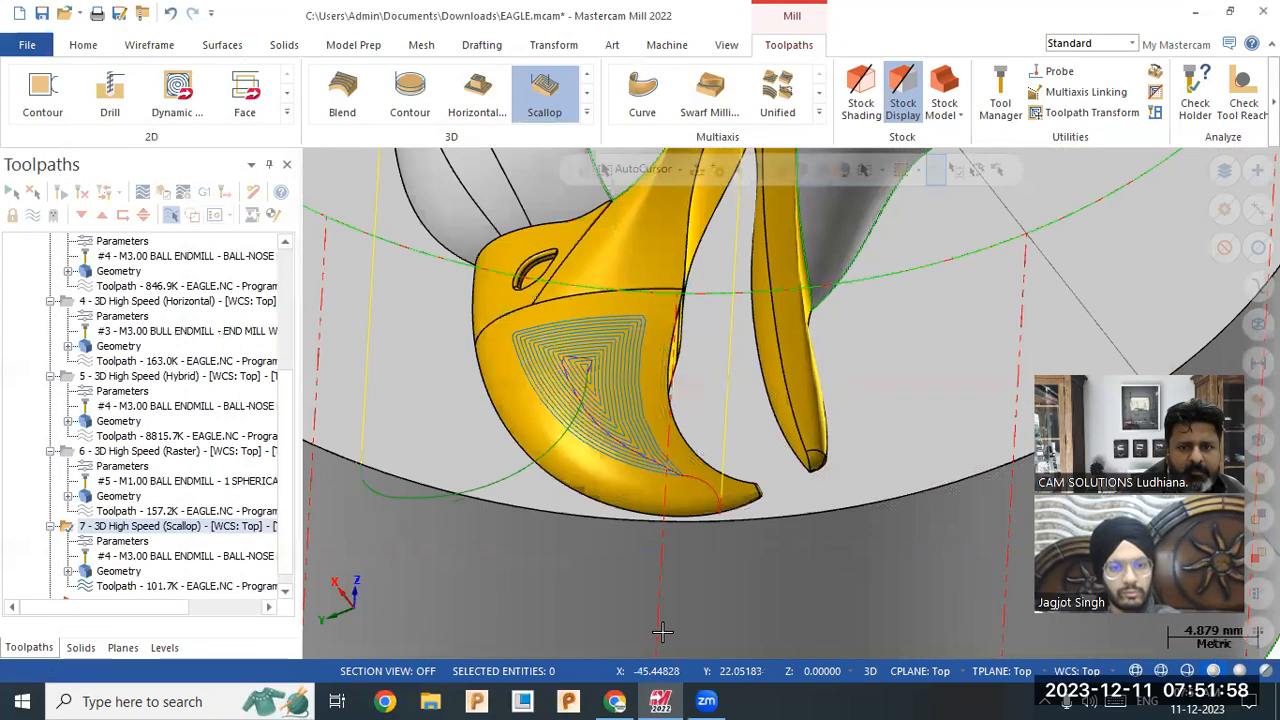
{"action": "middle_click_drag", "start_coordinate": [690, 380], "coordinate": [722, 345]}
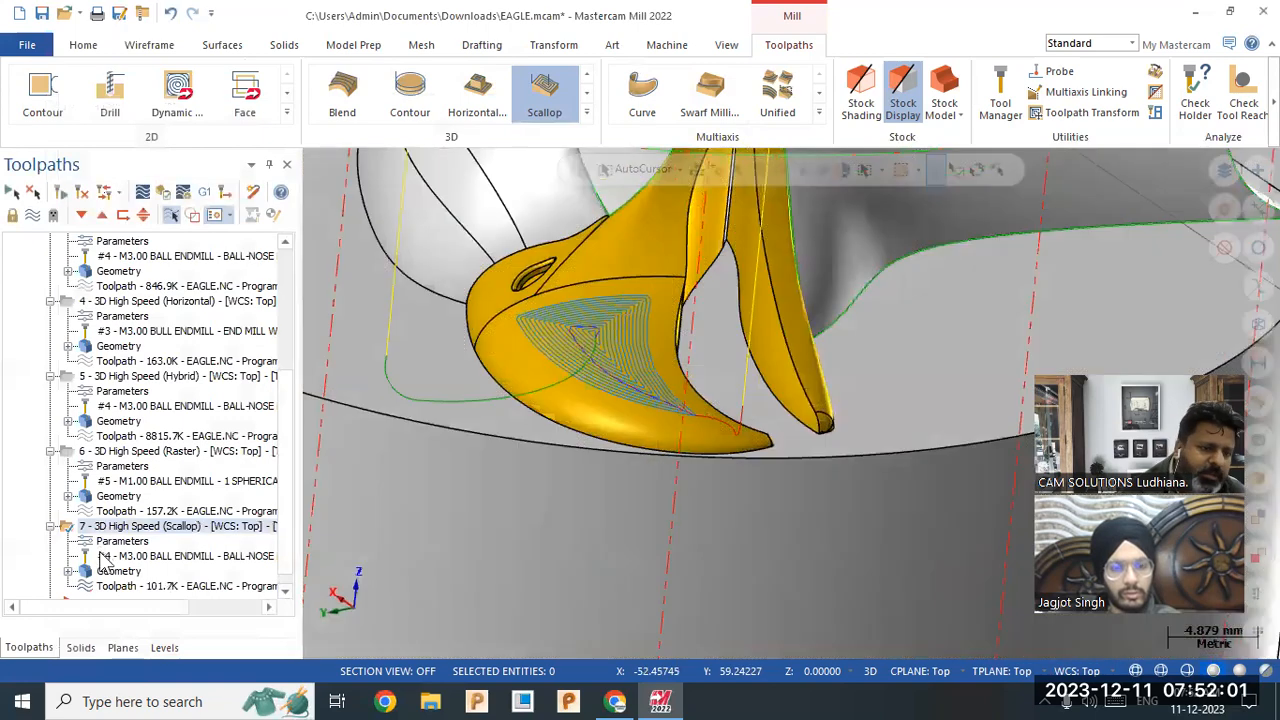
Change the Scallop operation's tool to the 1 mm spherical ball-nosed endmill and regenerate the toolpath.
{"action": "left_click", "coordinate": [121, 538]}
{"action": "left_click", "coordinate": [108, 134]}
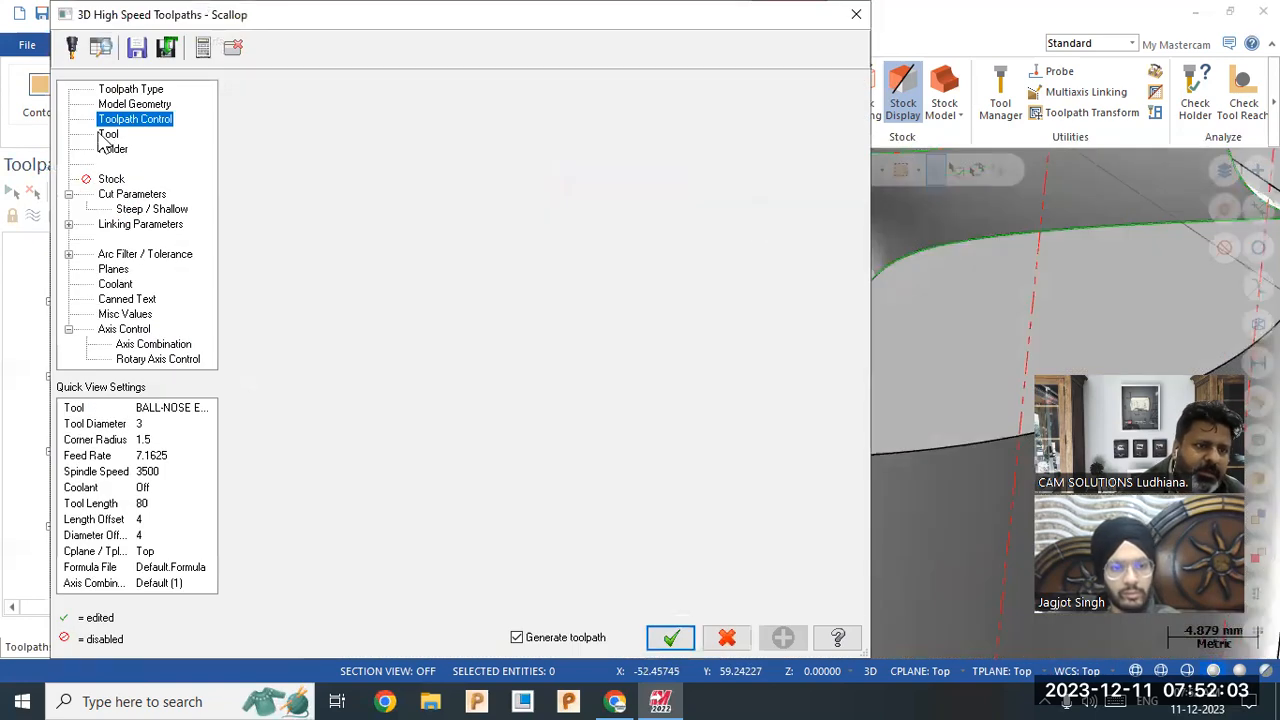
{"action": "left_click", "coordinate": [340, 148]}
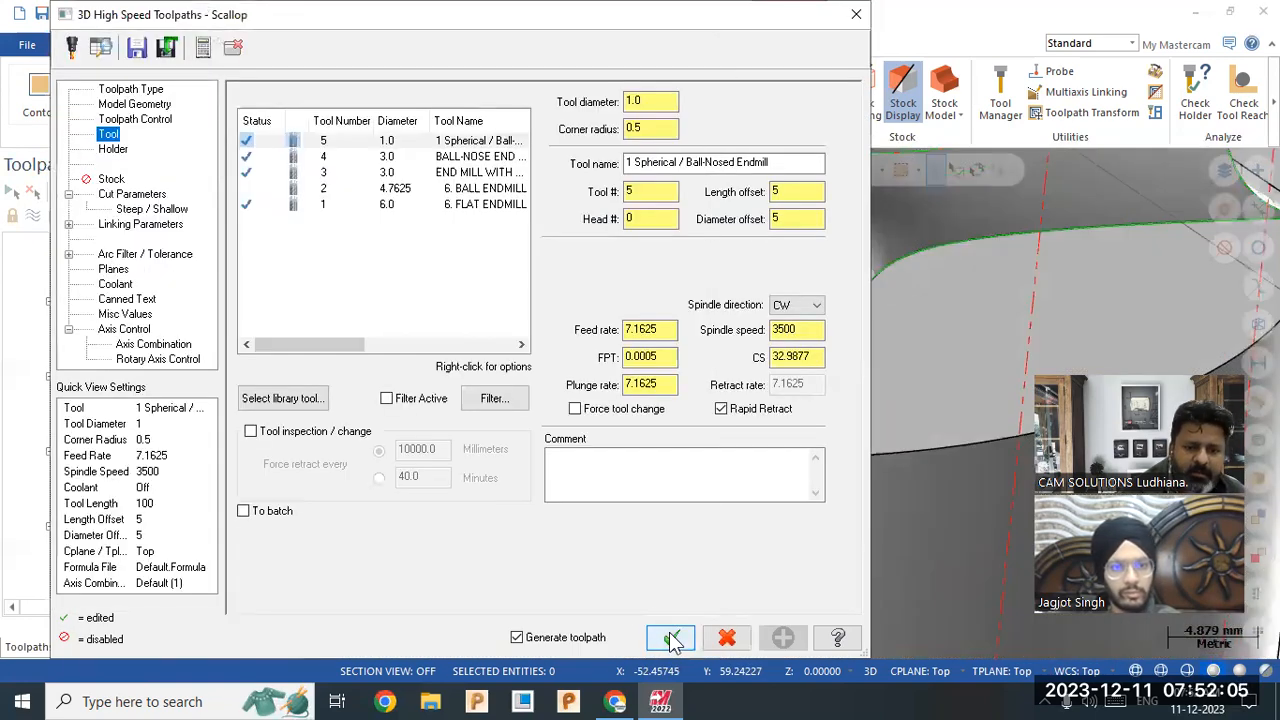
{"action": "left_click", "coordinate": [670, 637]}
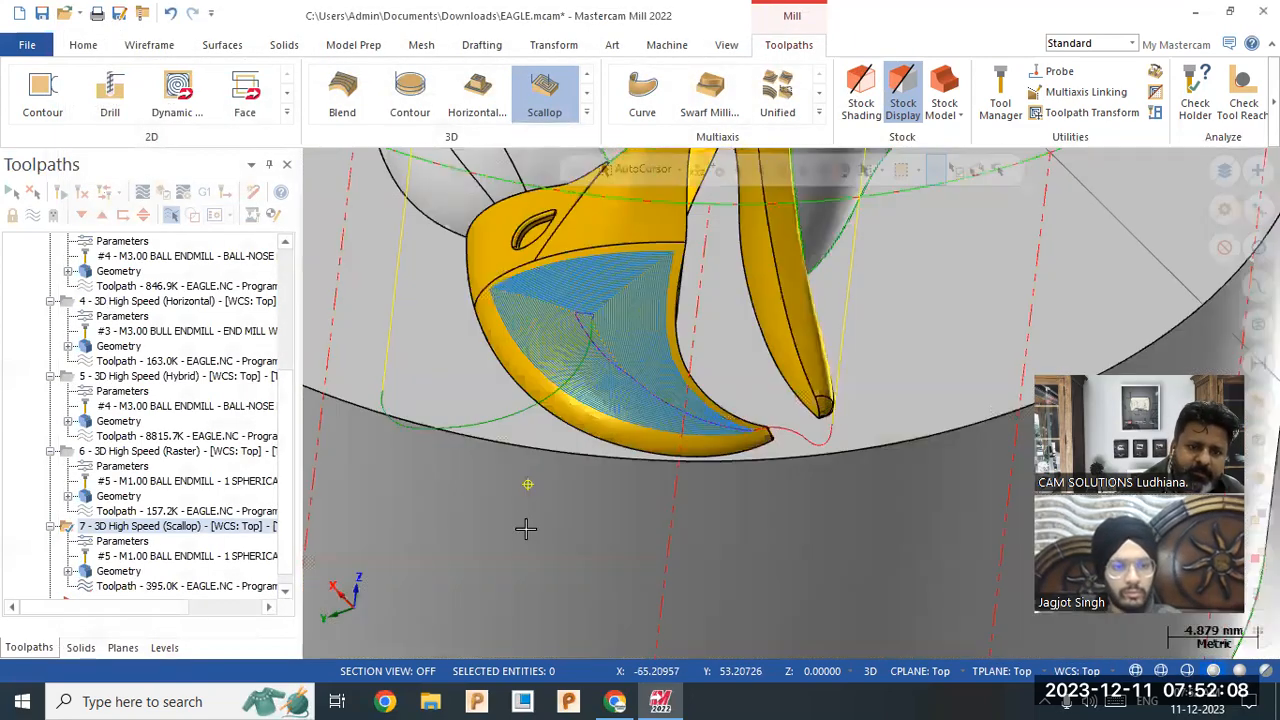
Set the Scallop toolpath's containment compensation to Center, regenerate it and inspect the passes on the beak's hooked face.
{"action": "middle_click_drag", "start_coordinate": [526, 529], "coordinate": [135, 560]}
{"action": "left_click", "coordinate": [133, 556]}
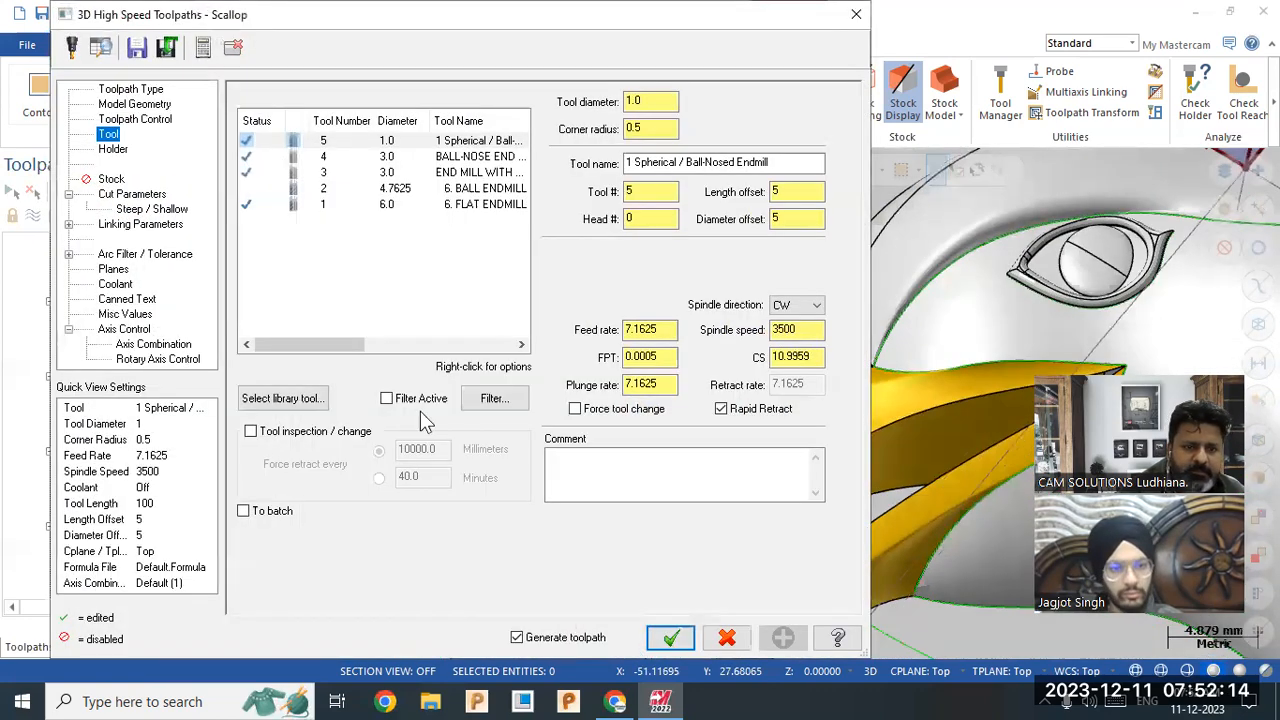
{"action": "left_click", "coordinate": [131, 194]}
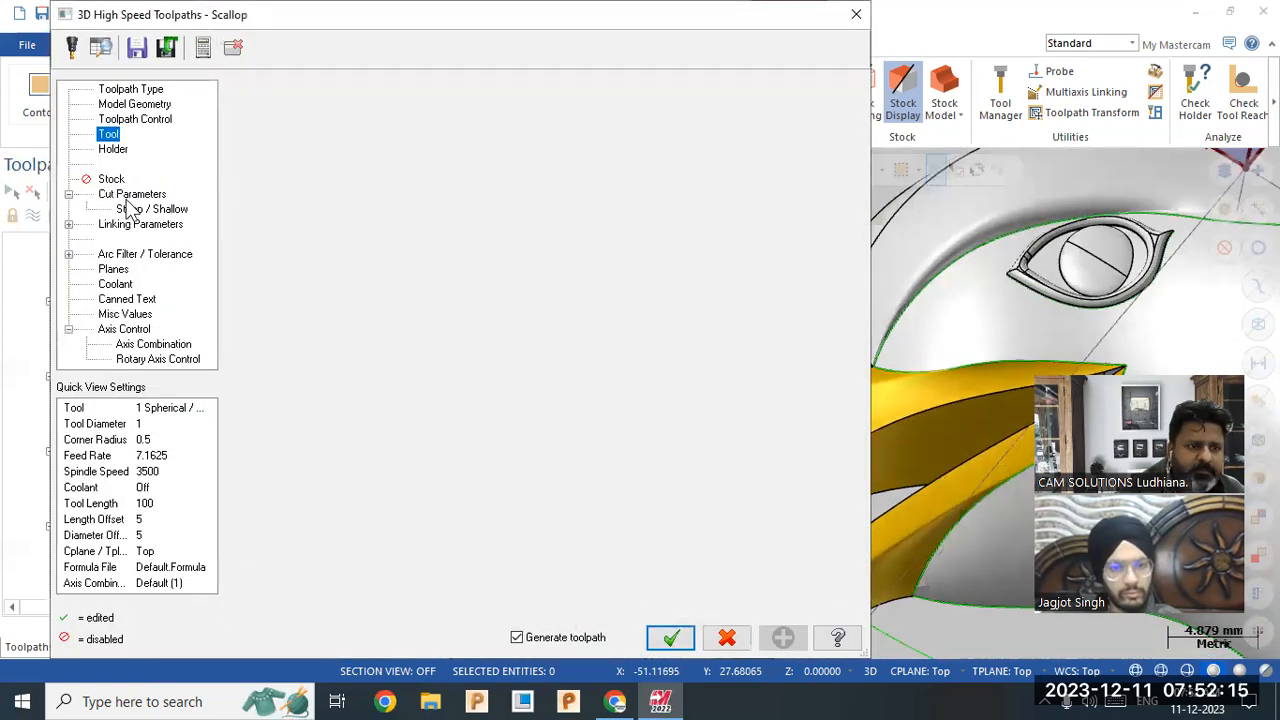
{"action": "left_click", "coordinate": [130, 106]}
{"action": "left_click", "coordinate": [135, 120]}
{"action": "left_click", "coordinate": [263, 408]}
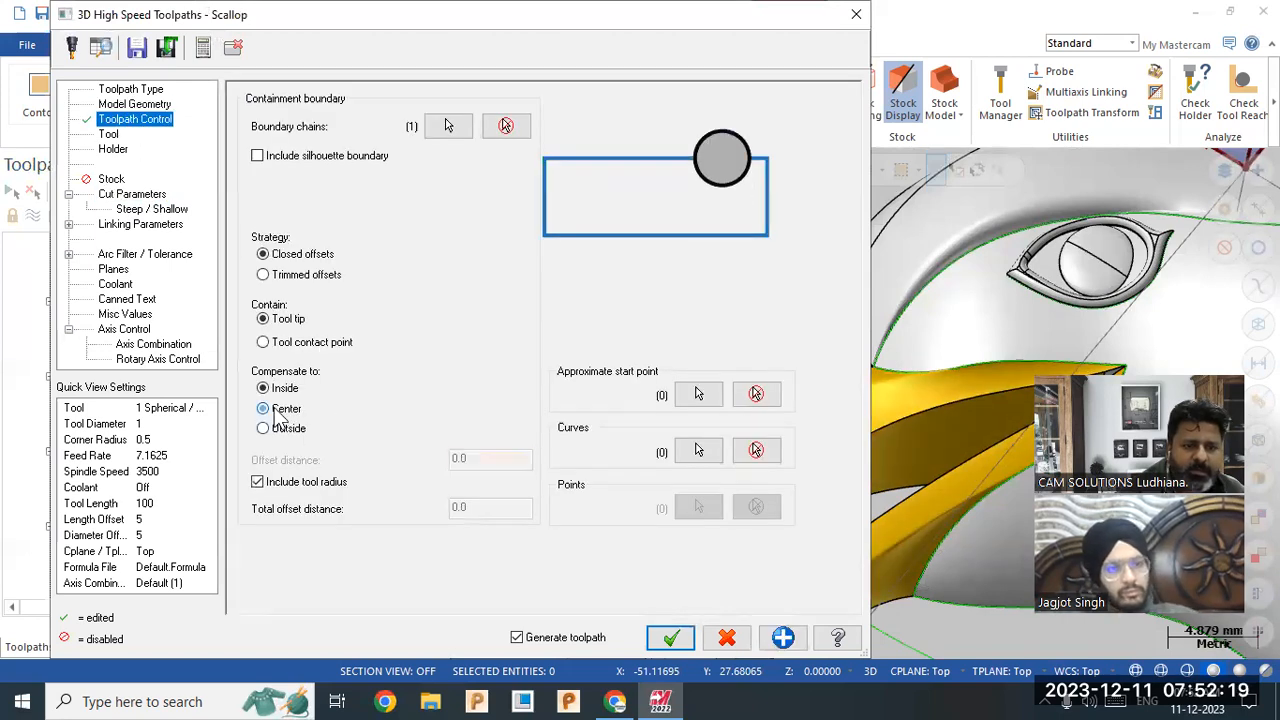
{"action": "left_click", "coordinate": [672, 638]}
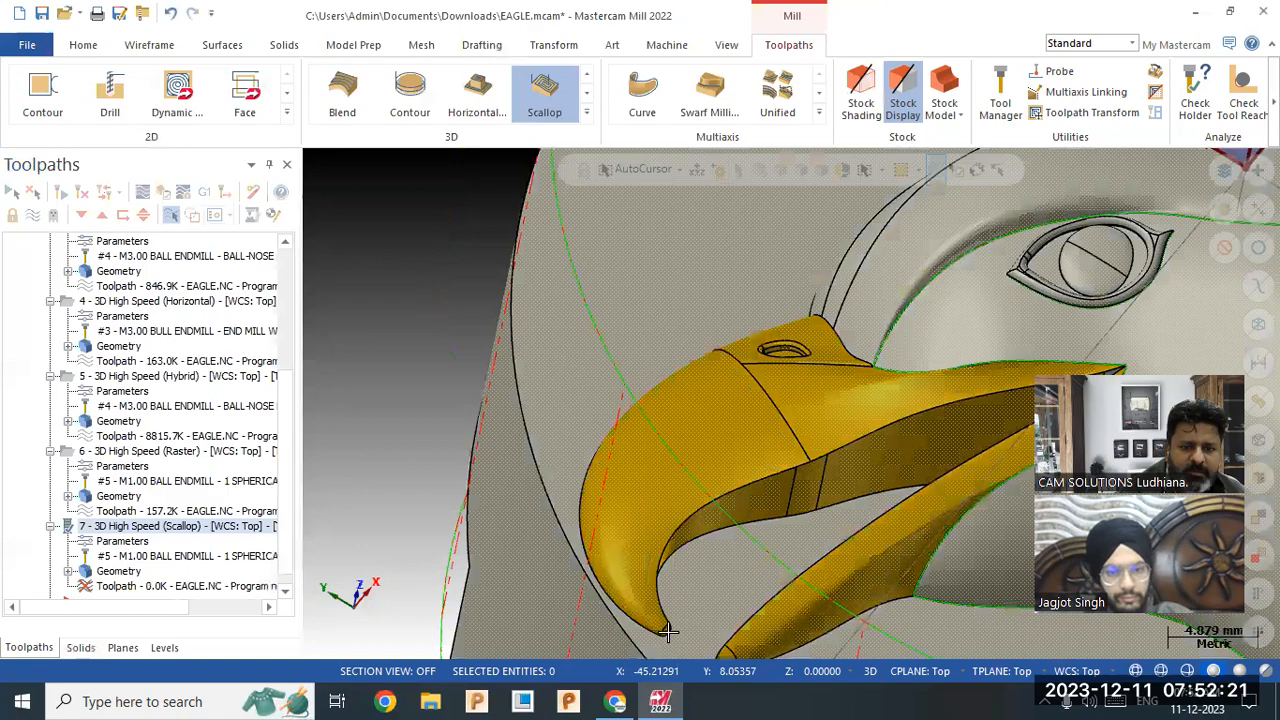
{"action": "middle_click_drag", "start_coordinate": [653, 520], "coordinate": [510, 500]}
{"action": "scroll", "coordinate": [183, 333], "scroll_direction": "up", "scroll_amount": 2}
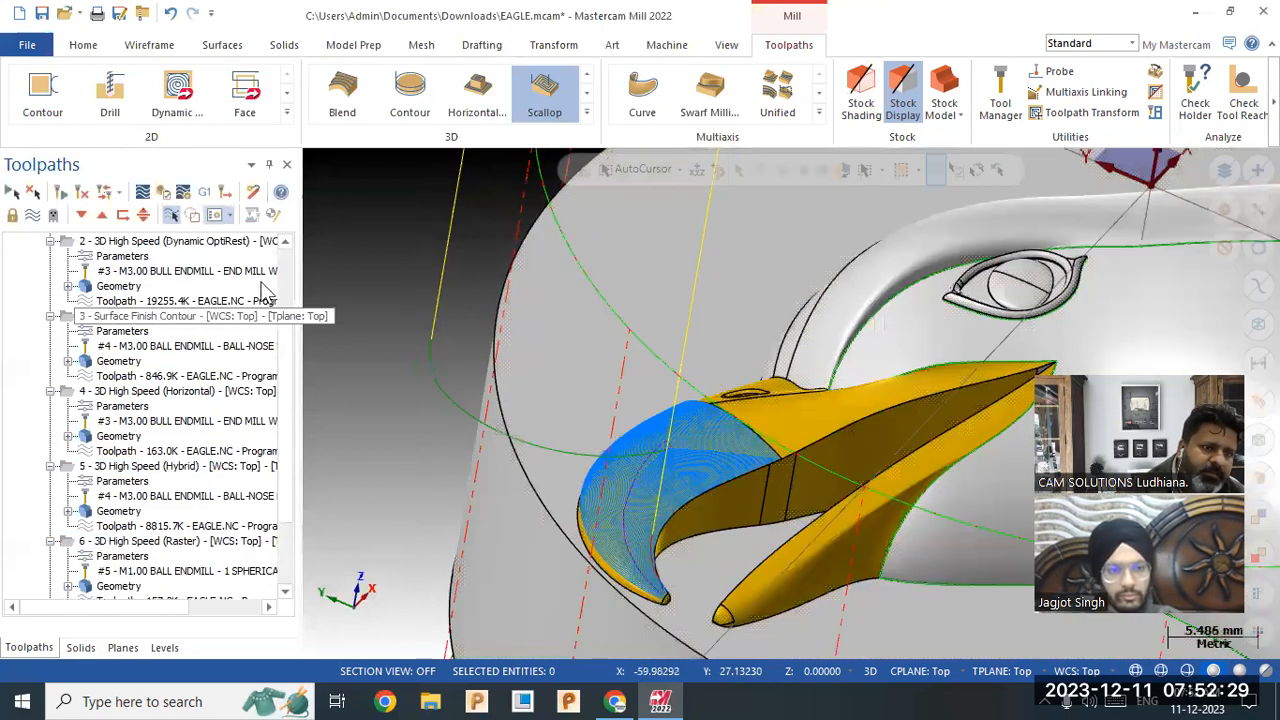
Select all operations in Toolpath Group-1 and look over the combined toolpaths on the part.
{"action": "scroll", "coordinate": [160, 290], "scroll_direction": "up", "scroll_amount": 3}
{"action": "left_click", "coordinate": [128, 272]}
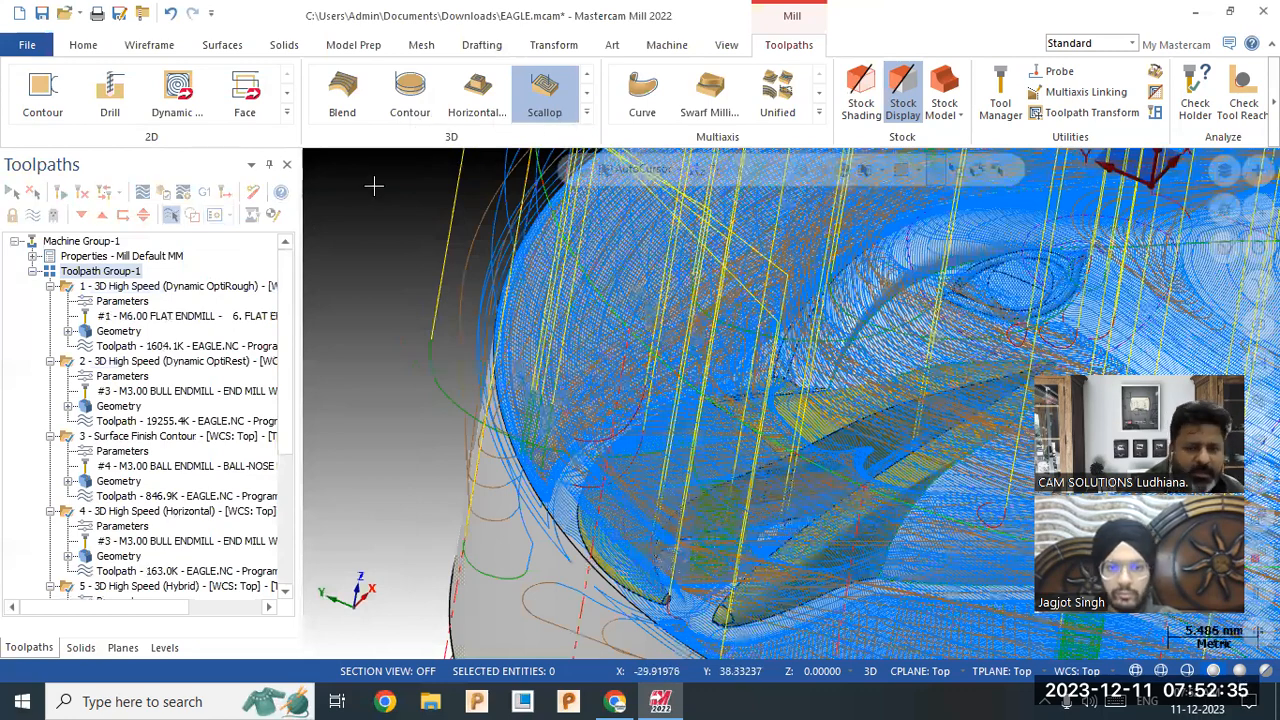
{"action": "scroll", "coordinate": [432, 372], "scroll_direction": "down", "scroll_amount": 1}
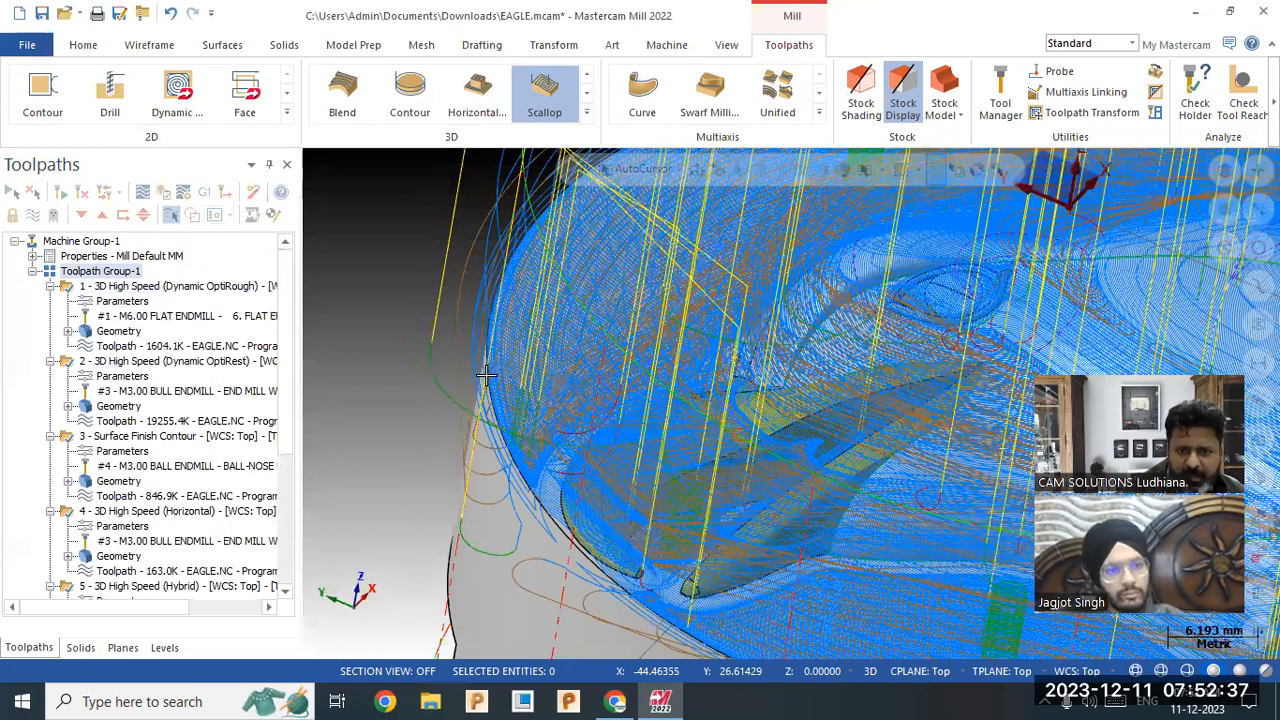
{"action": "scroll", "coordinate": [484, 374], "scroll_direction": "down", "scroll_amount": 3}
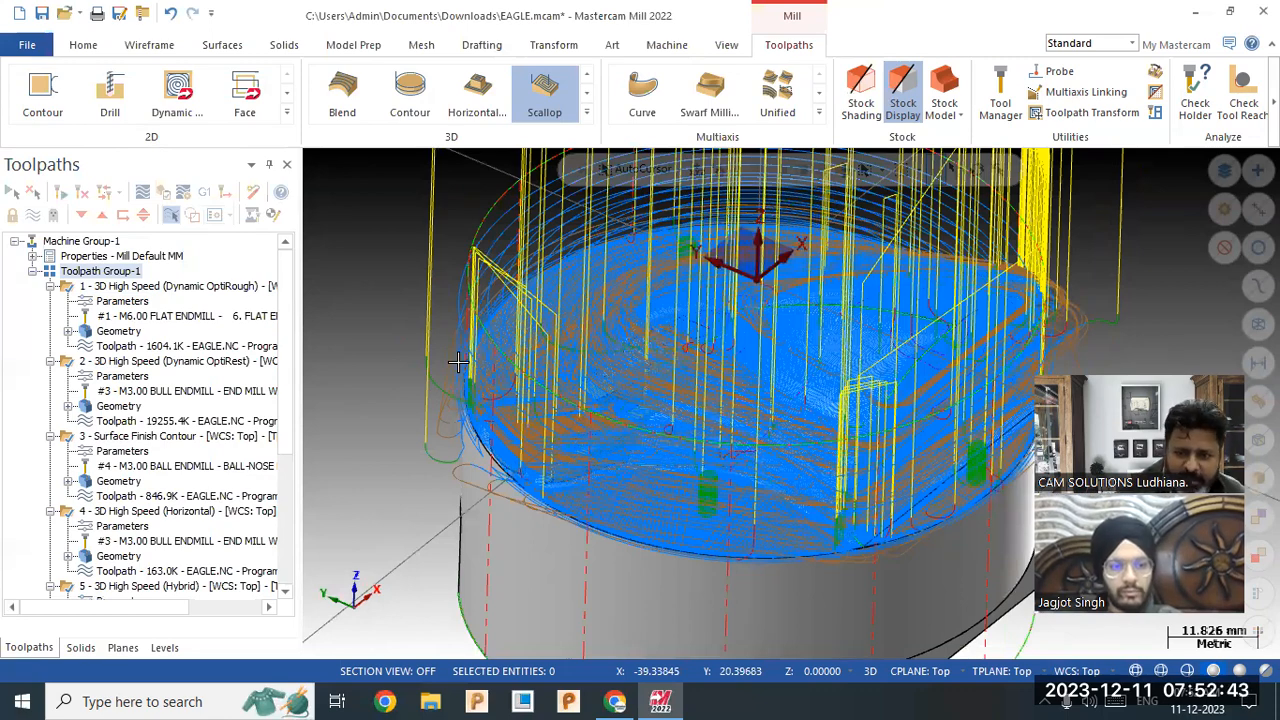
{"action": "scroll", "coordinate": [405, 383], "scroll_direction": "down", "scroll_amount": 2}
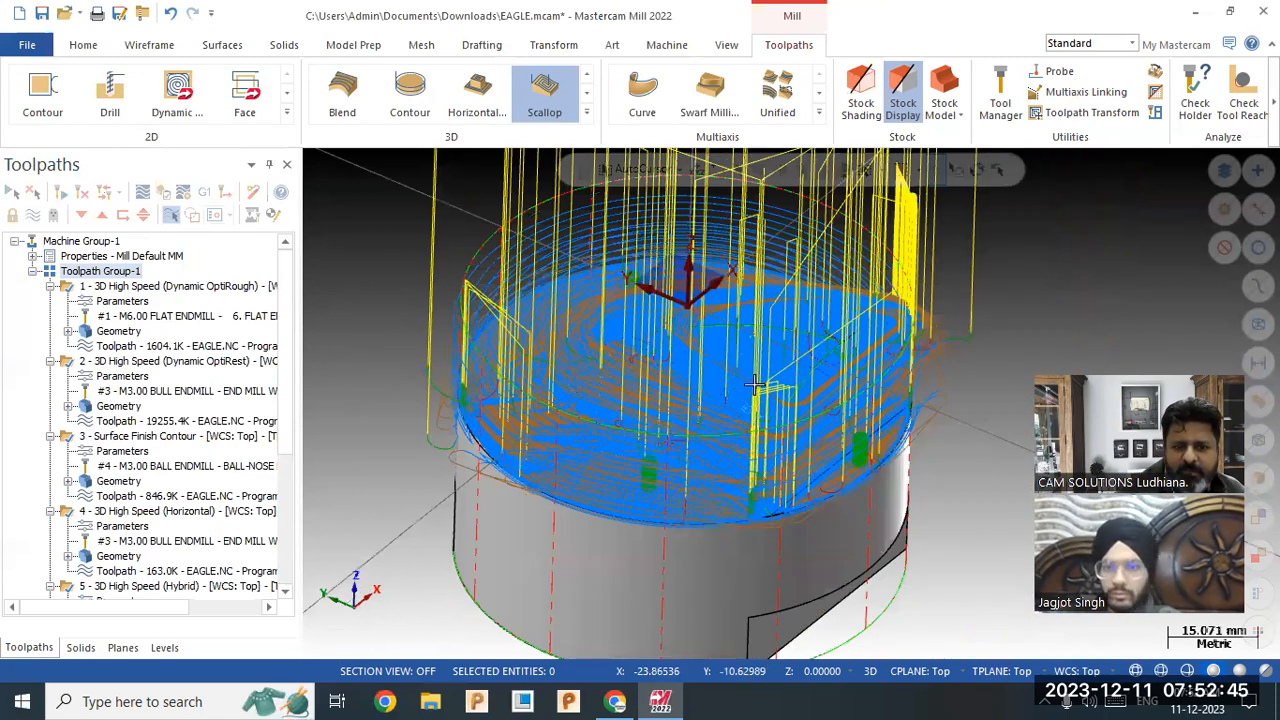
{"action": "scroll", "coordinate": [729, 388], "scroll_direction": "up", "scroll_amount": 1}
{"action": "scroll", "coordinate": [700, 420], "scroll_direction": "up", "scroll_amount": 3}
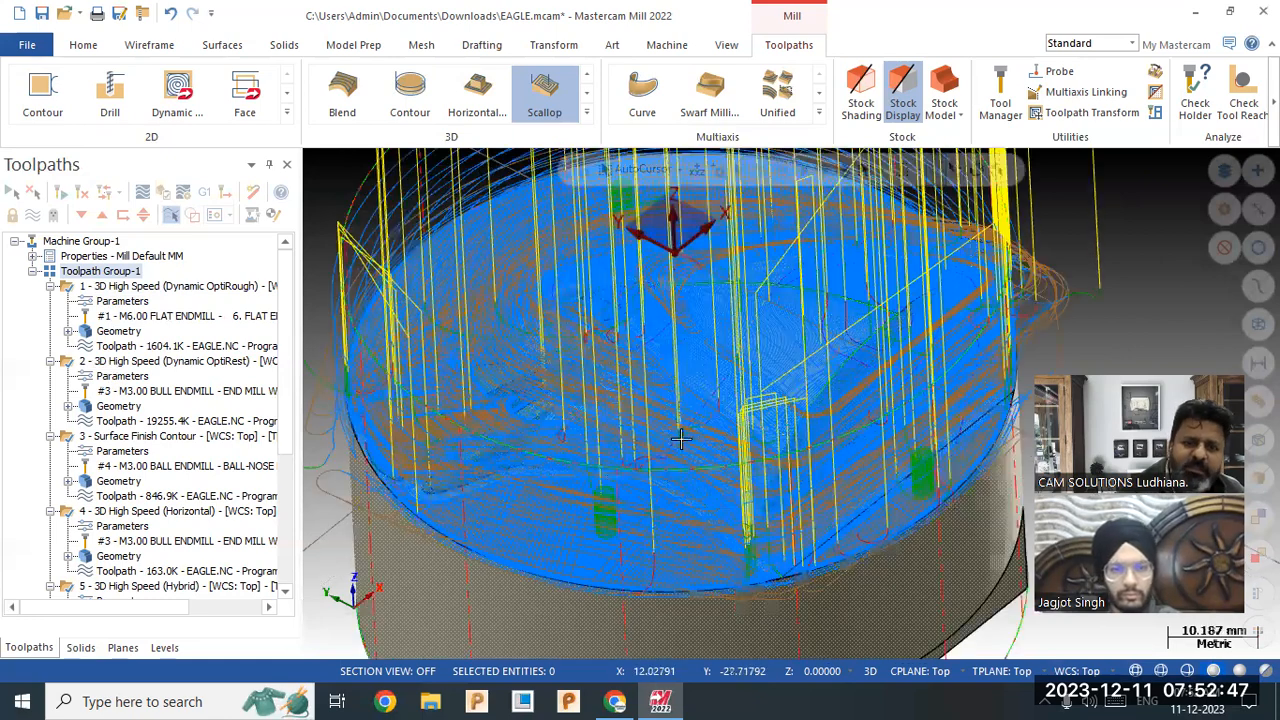
{"action": "scroll", "coordinate": [636, 436], "scroll_direction": "down", "scroll_amount": 1}
{"action": "scroll", "coordinate": [828, 320], "scroll_direction": "up", "scroll_amount": 1}
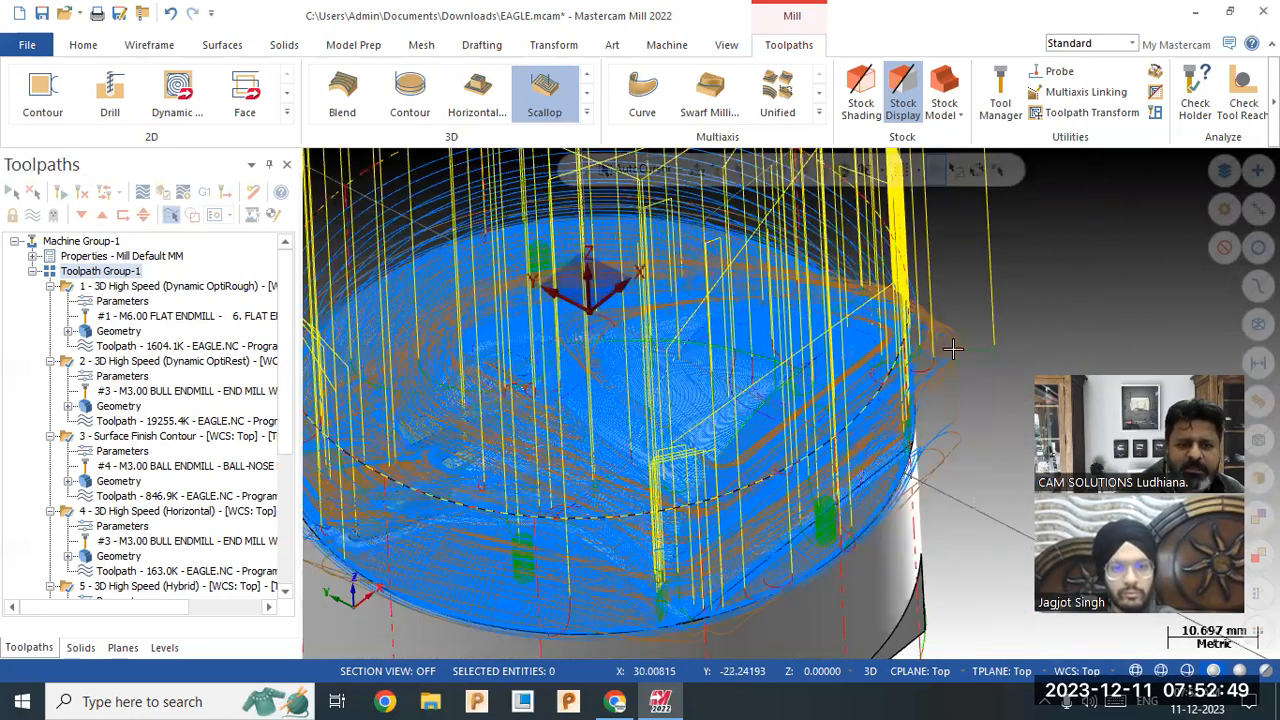
{"action": "scroll", "coordinate": [805, 342], "scroll_direction": "down", "scroll_amount": 1}
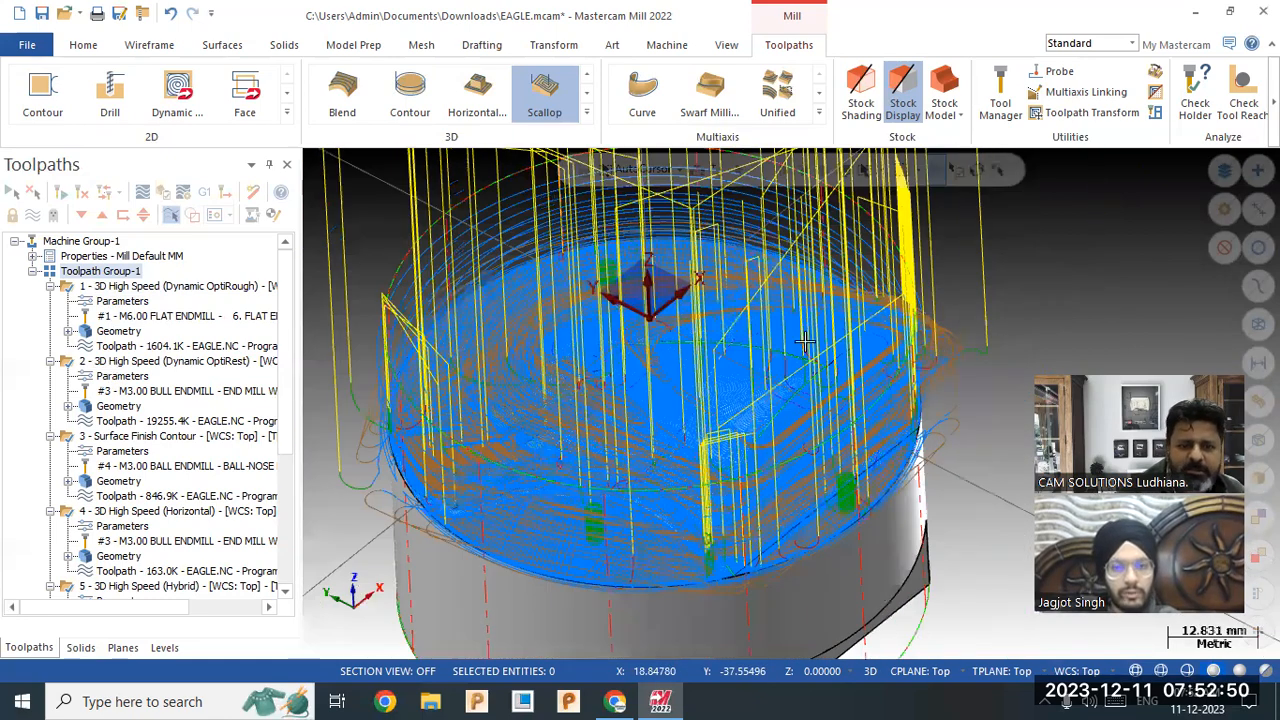
Verify the selected operations in Mastercam Simulator and play the machining simulation.
{"action": "left_click", "coordinate": [163, 192]}
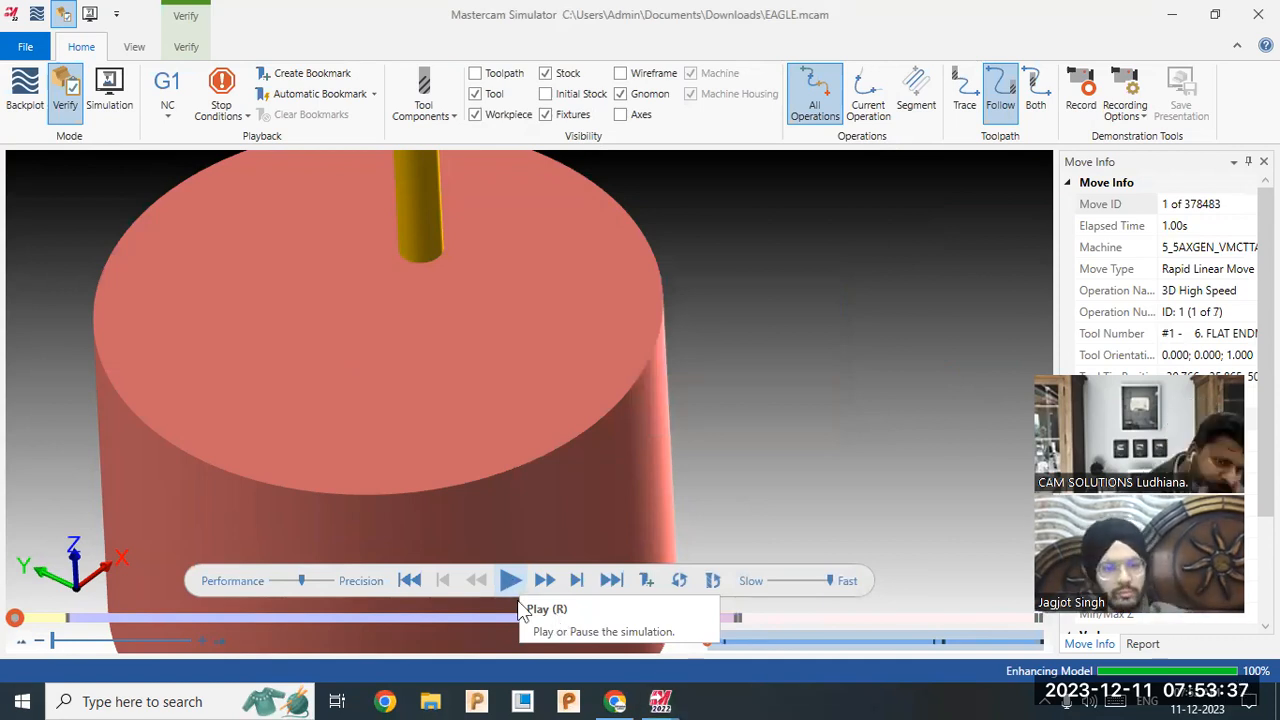
{"action": "left_click", "coordinate": [509, 582]}
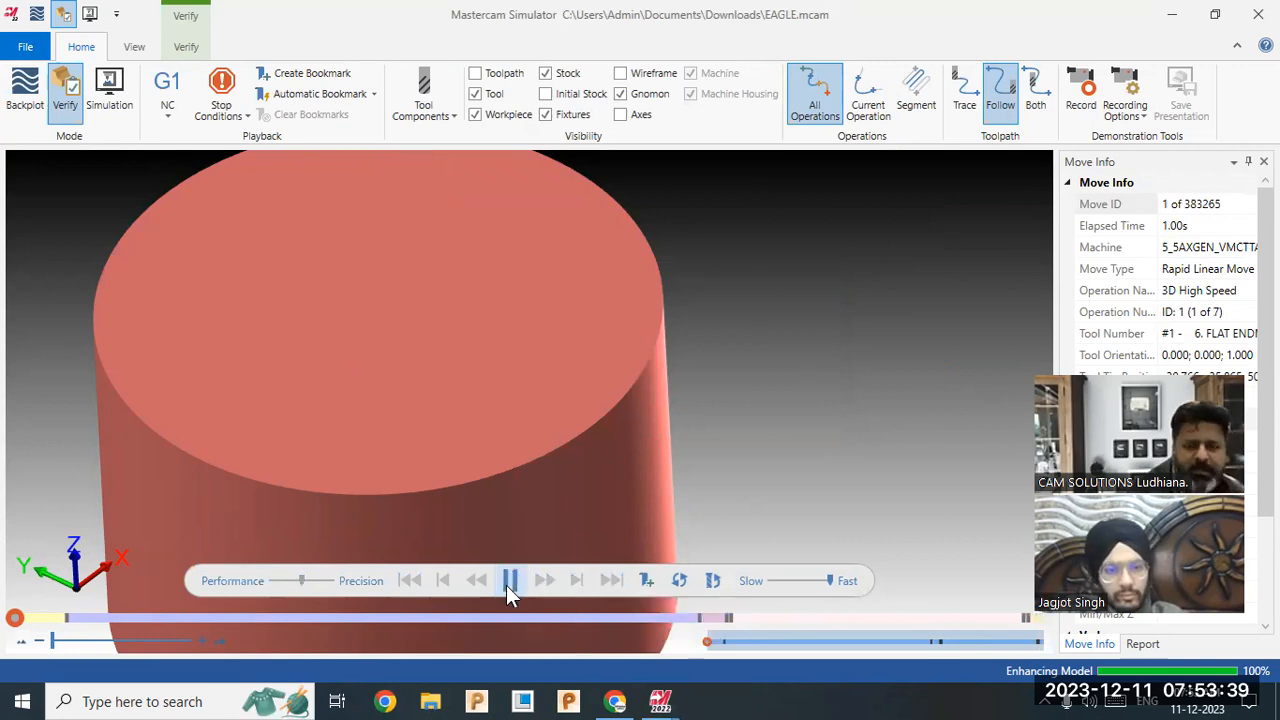
{"action": "left_click", "coordinate": [508, 582]}
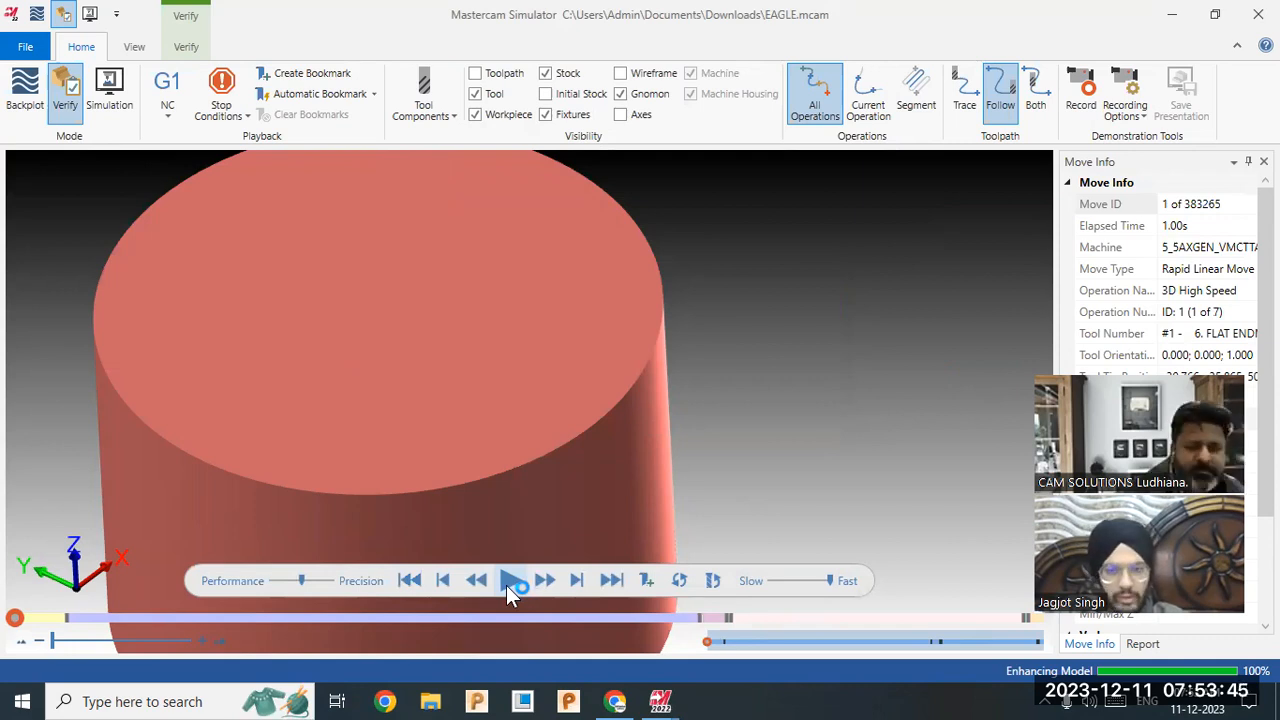
{"action": "left_click", "coordinate": [509, 582]}
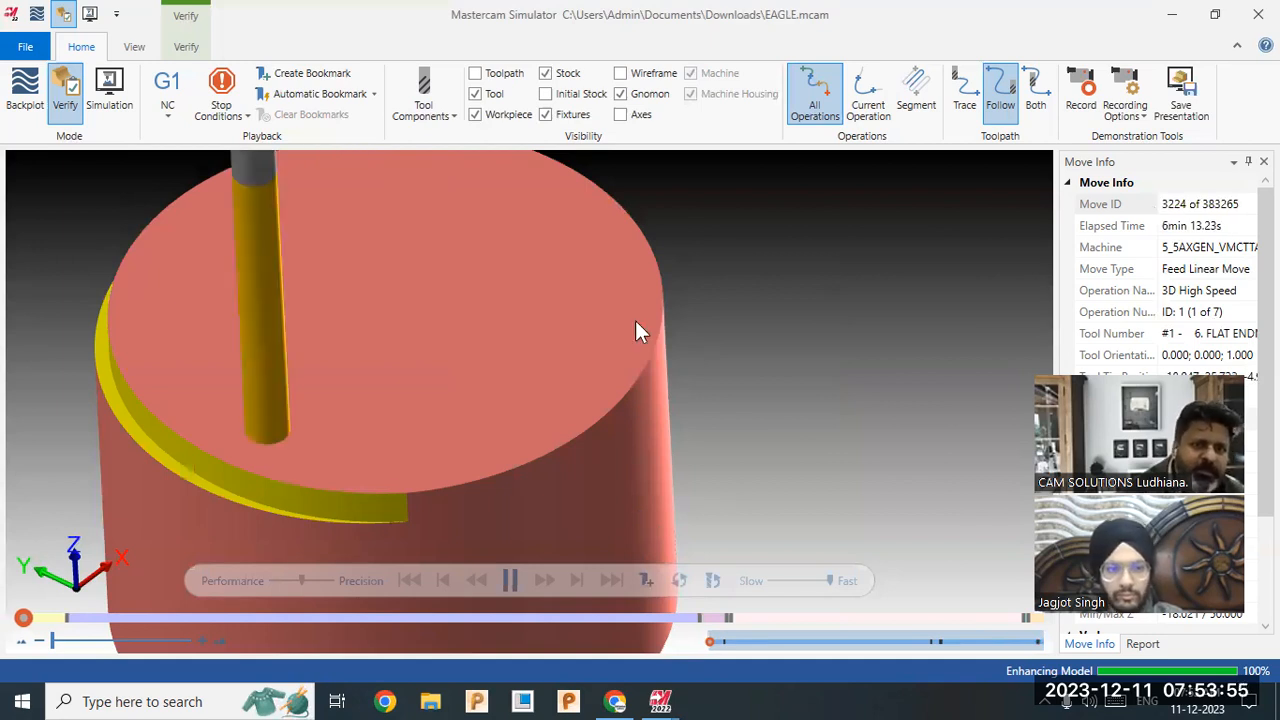
Make the stock translucent and toggle the tool's visibility while the simulation plays.
{"action": "left_click", "coordinate": [546, 74]}
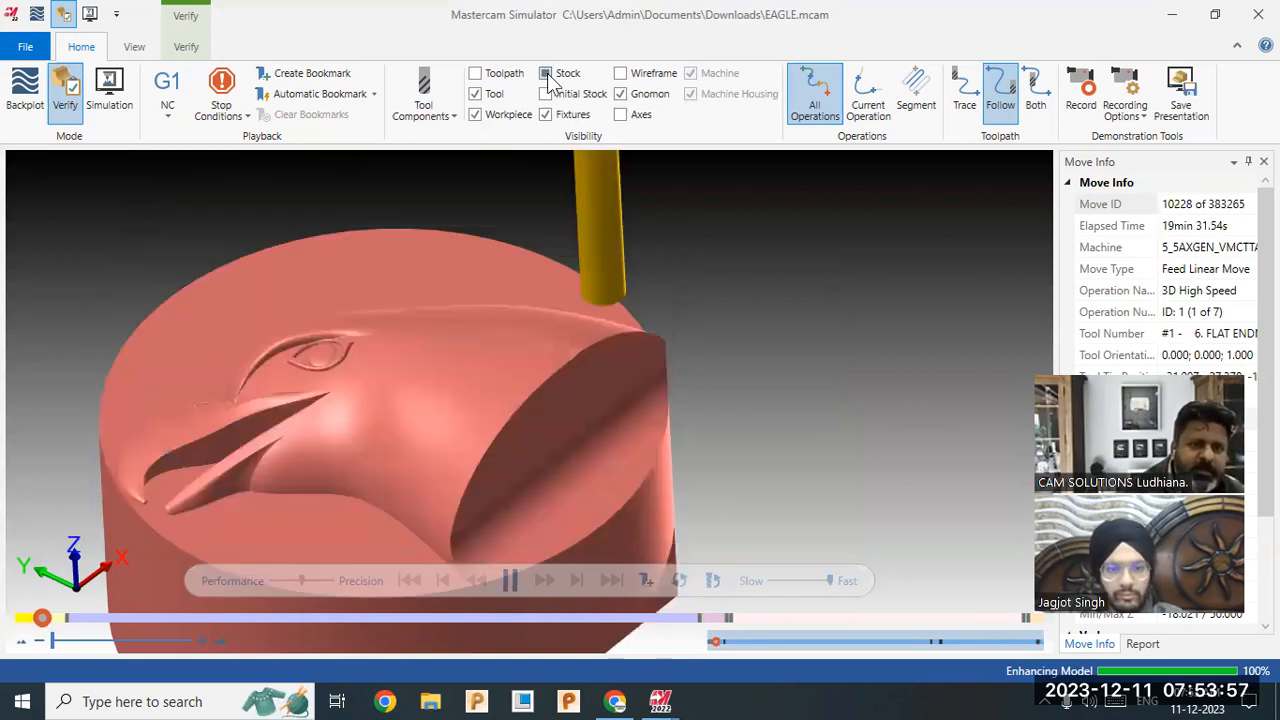
{"action": "left_click", "coordinate": [546, 74]}
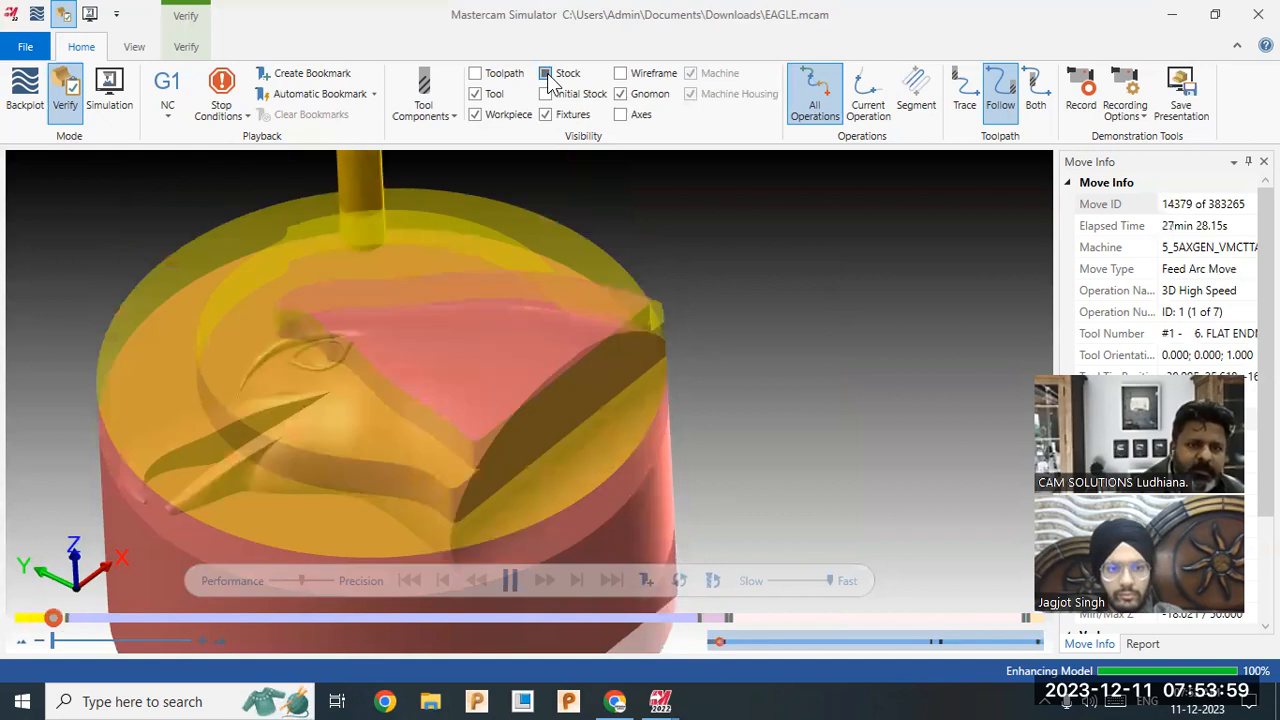
{"action": "left_click", "coordinate": [546, 74]}
{"action": "left_click", "coordinate": [546, 74]}
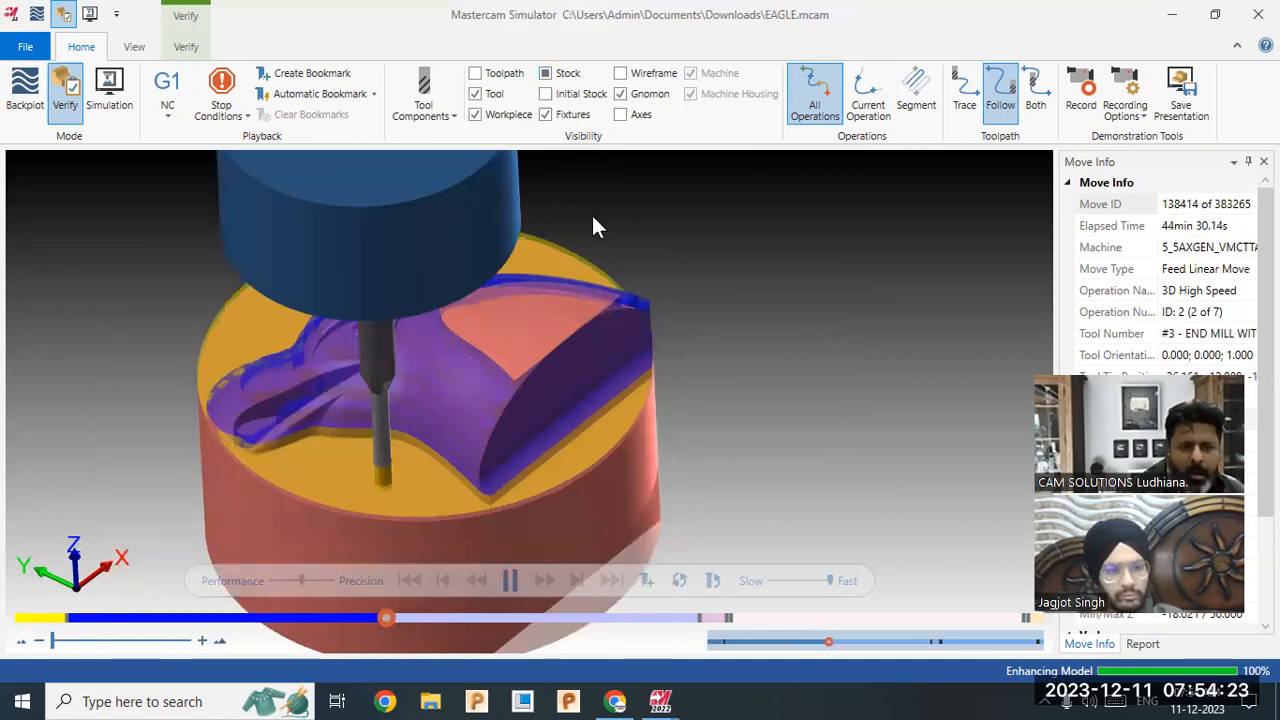
{"action": "left_click", "coordinate": [476, 97]}
{"action": "left_click", "coordinate": [476, 96]}
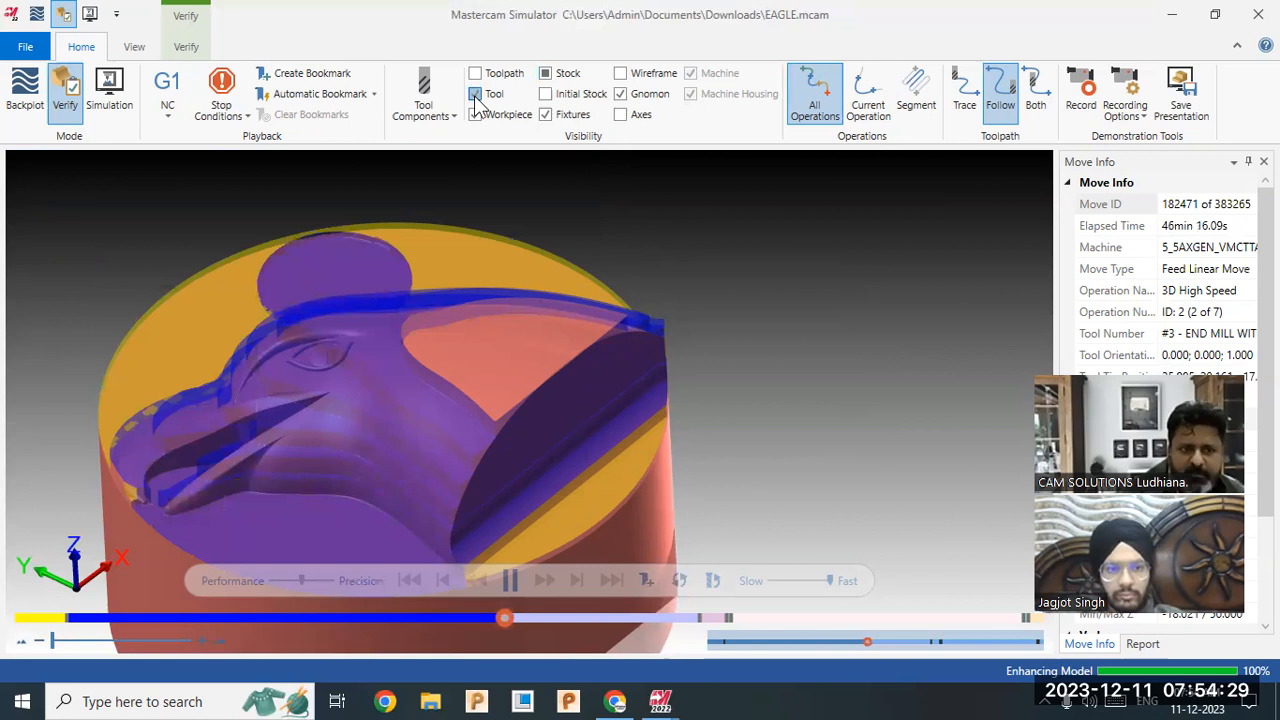
{"action": "left_click", "coordinate": [475, 96]}
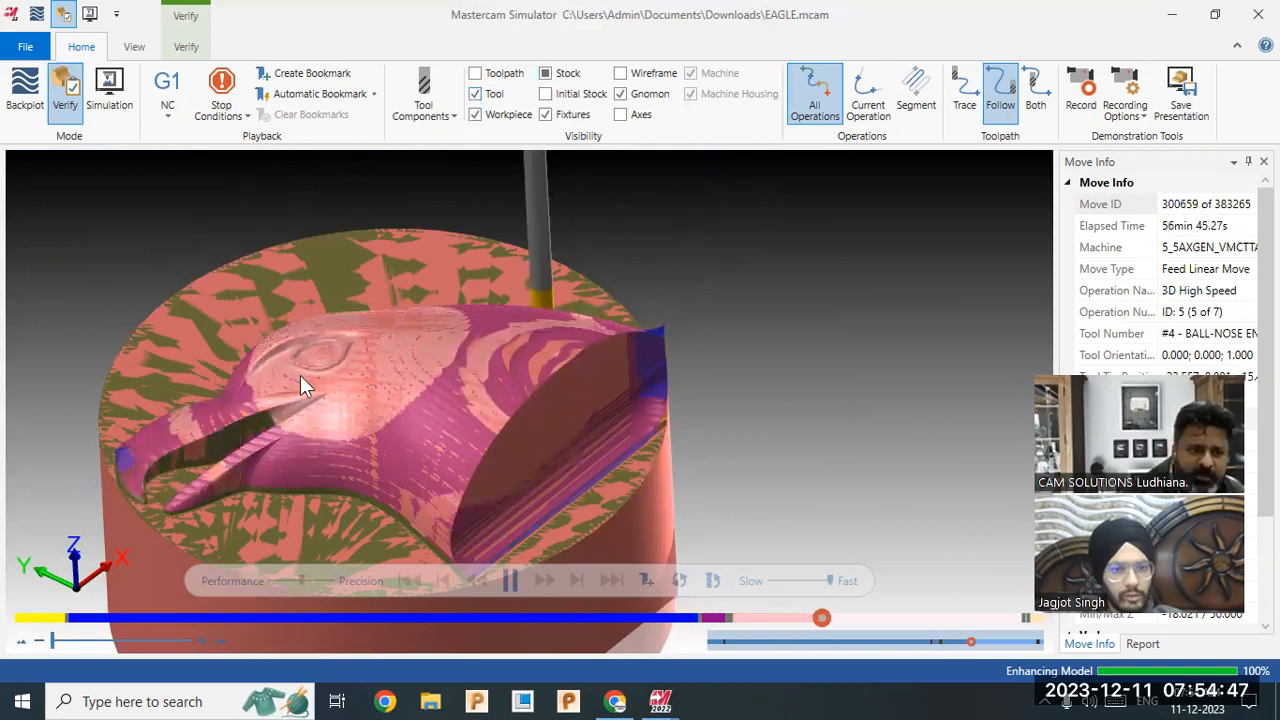
Slow the simulation playback, inspect the machined finish around the eagle's eye and on the whole part, and close the simulator.
{"action": "scroll", "coordinate": [300, 380], "scroll_direction": "up", "scroll_amount": 3}
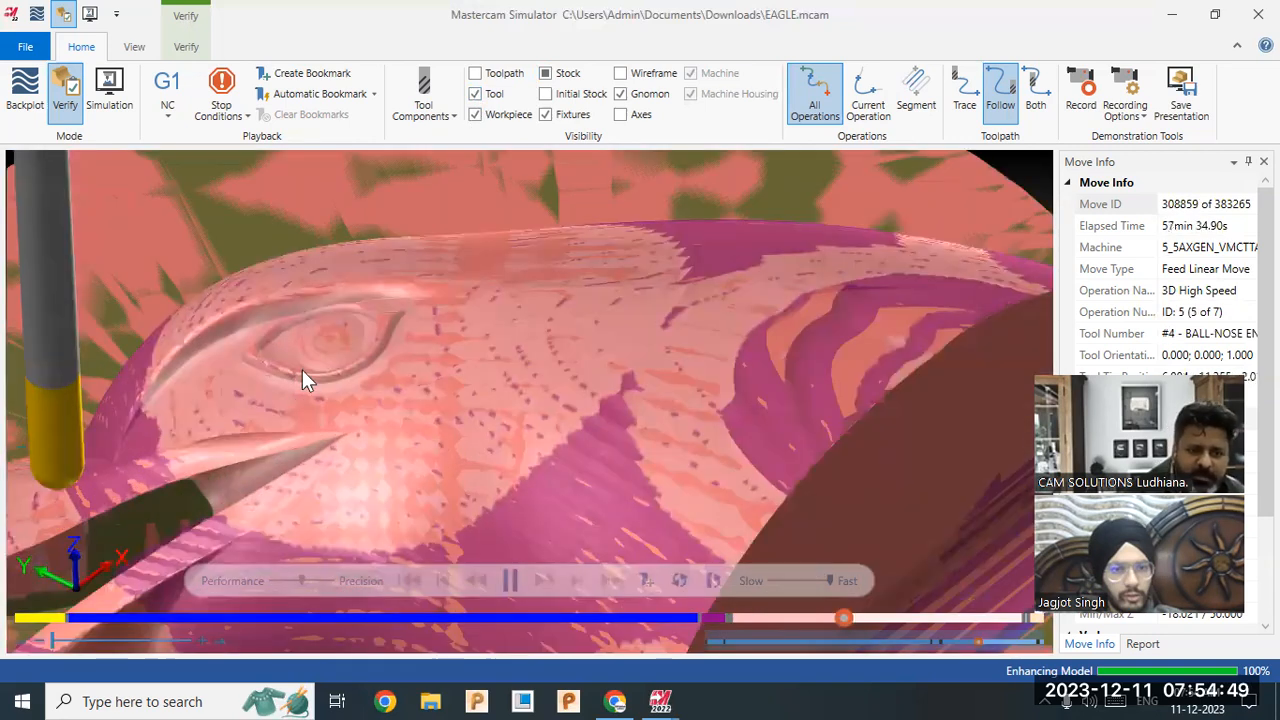
{"action": "scroll", "coordinate": [303, 380], "scroll_direction": "up", "scroll_amount": 1}
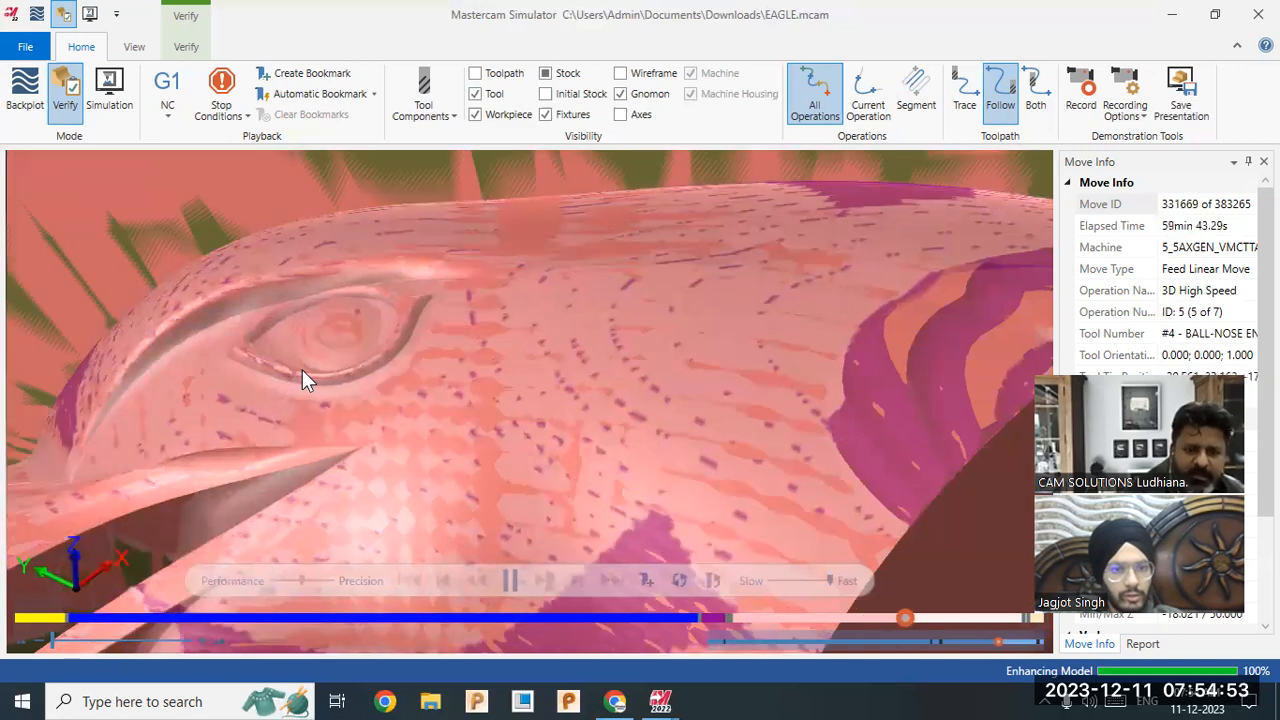
{"action": "left_click", "coordinate": [810, 579]}
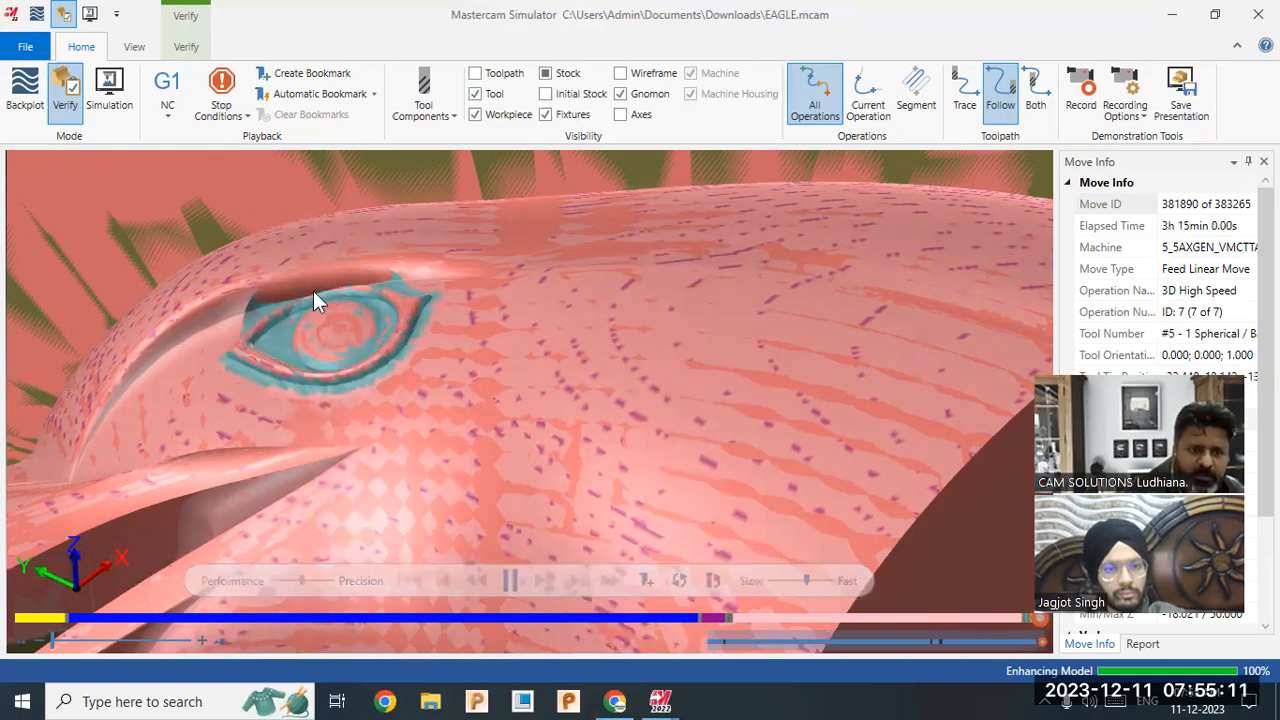
{"action": "scroll", "coordinate": [305, 300], "scroll_direction": "up", "scroll_amount": 2}
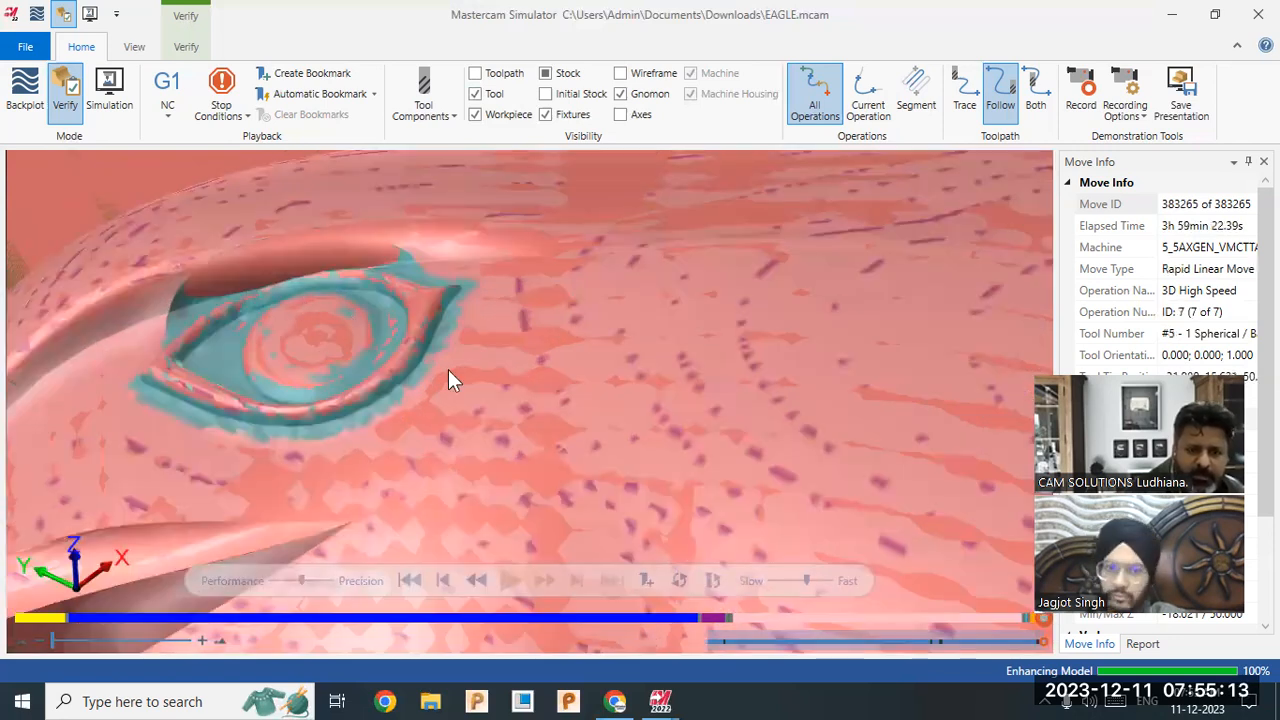
{"action": "scroll", "coordinate": [570, 474], "scroll_direction": "down", "scroll_amount": 4}
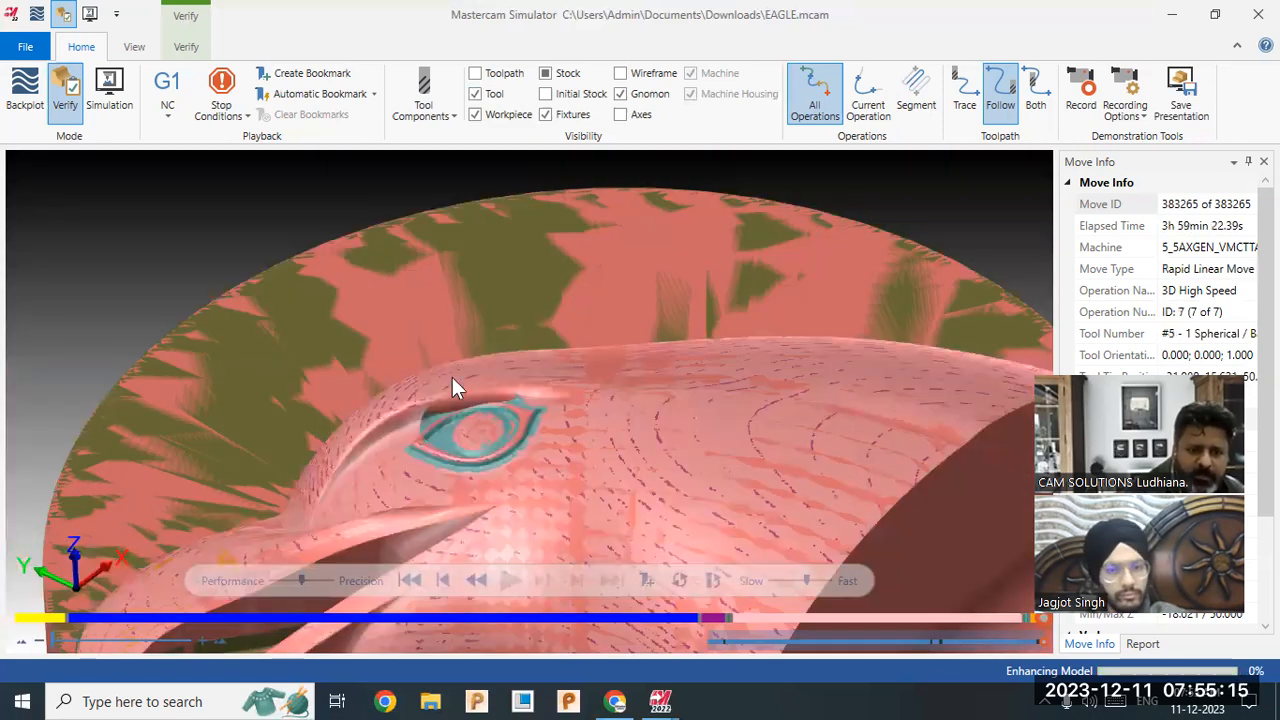
{"action": "scroll", "coordinate": [452, 379], "scroll_direction": "down", "scroll_amount": 5}
{"action": "scroll", "coordinate": [510, 428], "scroll_direction": "up", "scroll_amount": 2}
{"action": "middle_click_drag", "start_coordinate": [536, 442], "coordinate": [506, 438]}
{"action": "left_click", "coordinate": [1258, 14]}
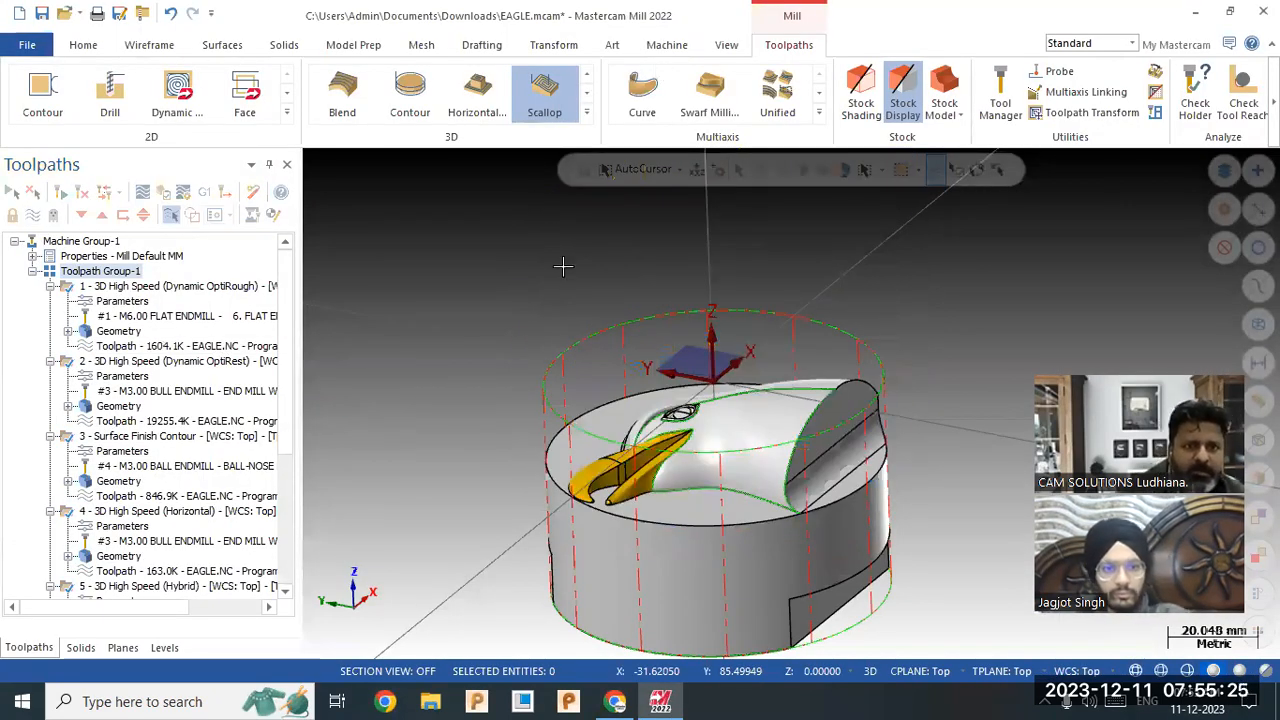
Start a High Speed Pencil toolpath and select the whole eagle solid body as its machining geometry.
{"action": "left_click", "coordinate": [587, 114]}
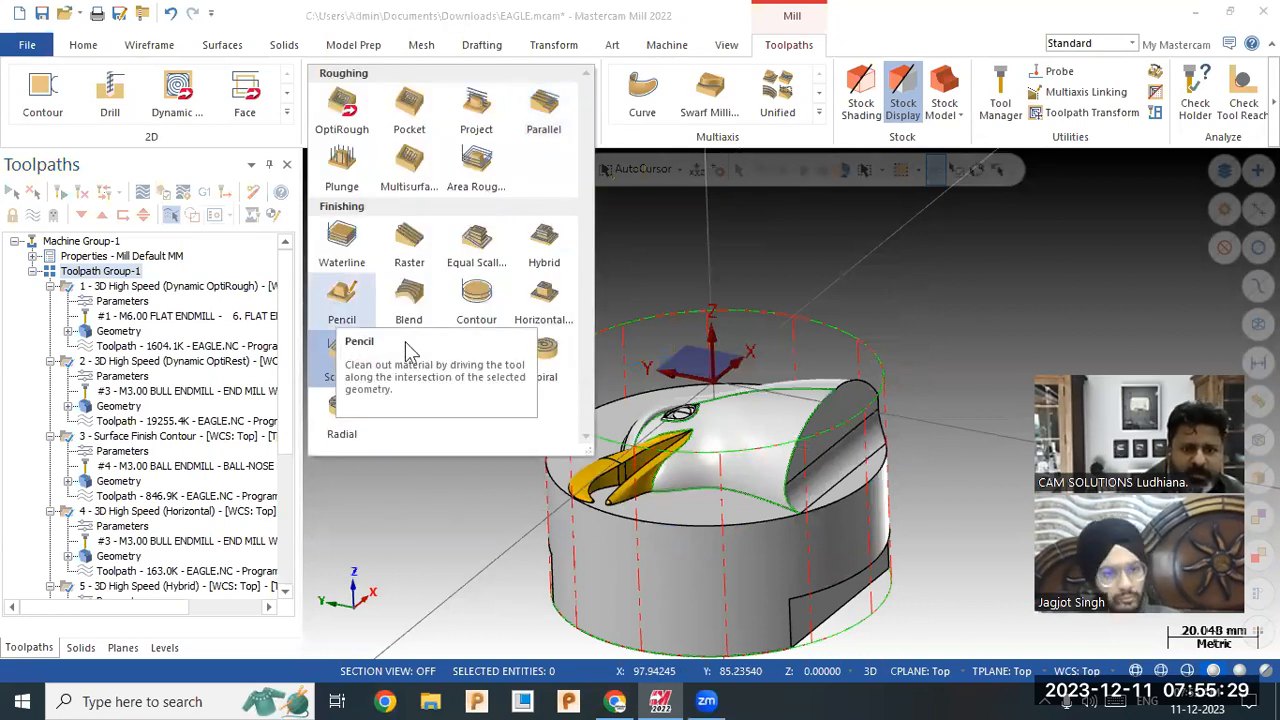
{"action": "left_click", "coordinate": [341, 300]}
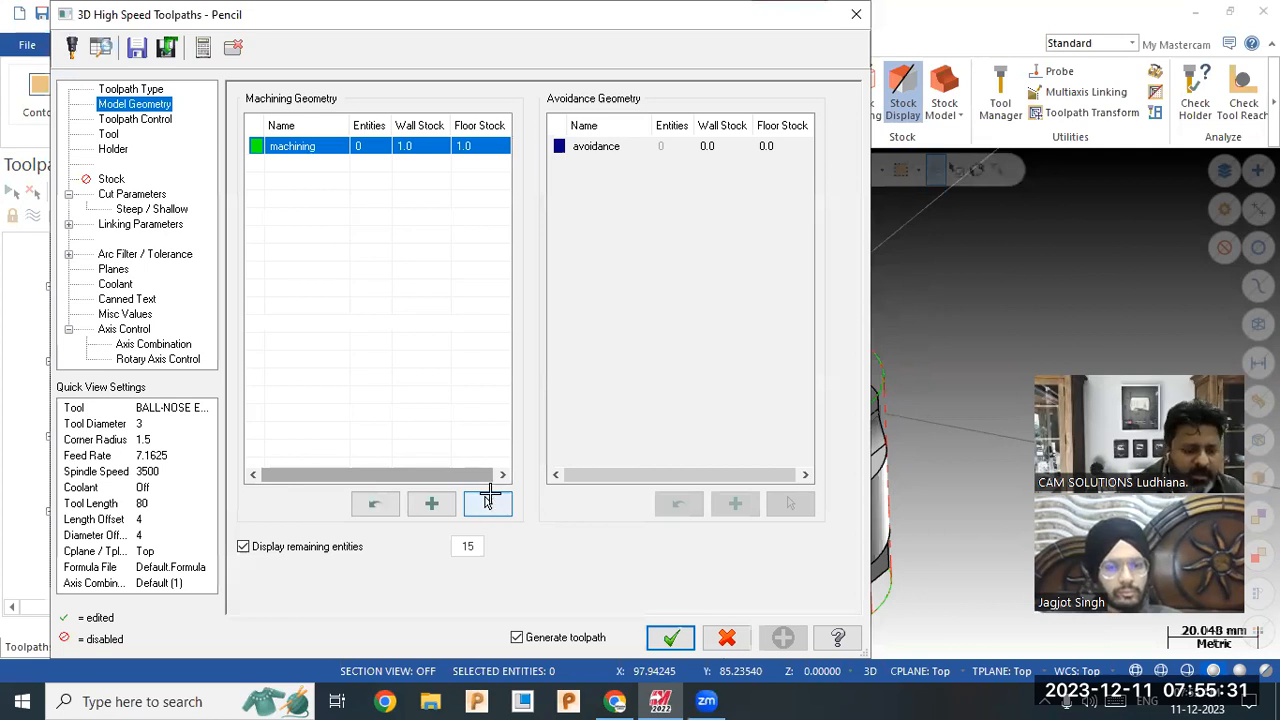
{"action": "left_click", "coordinate": [487, 502]}
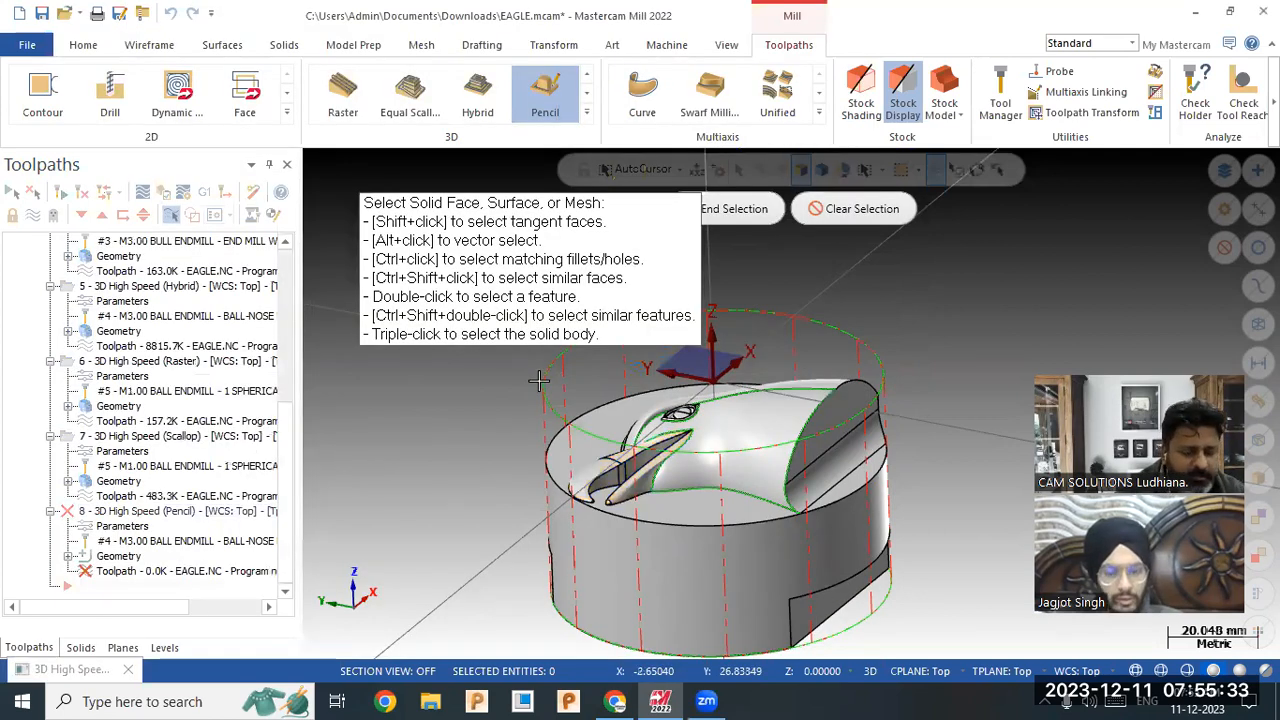
{"action": "left_click", "coordinate": [728, 208]}
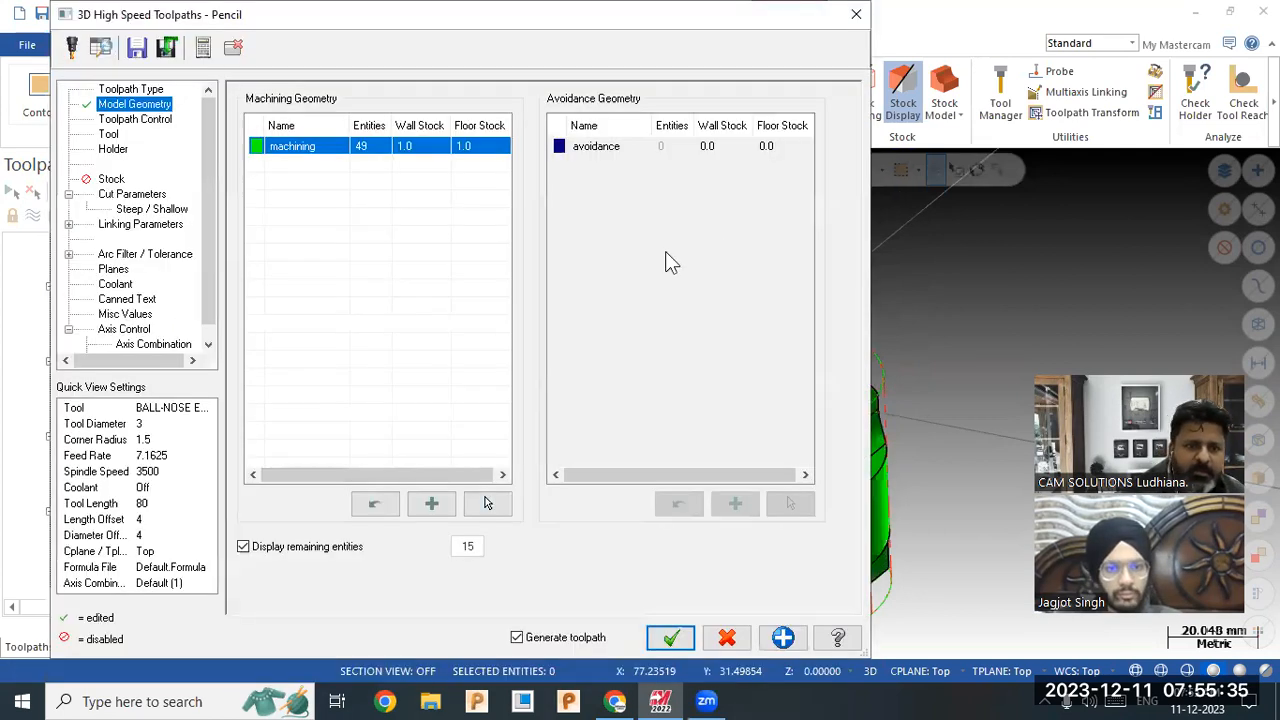
Set the Pencil toolpath's wall stock and floor stock to 0 for the machining geometry.
{"action": "double_click", "coordinate": [411, 150]}
{"action": "type", "text": "0"}
{"action": "left_click", "coordinate": [478, 147]}
{"action": "double_click", "coordinate": [480, 147]}
{"action": "type", "text": "0"}
{"action": "left_click", "coordinate": [240, 155]}
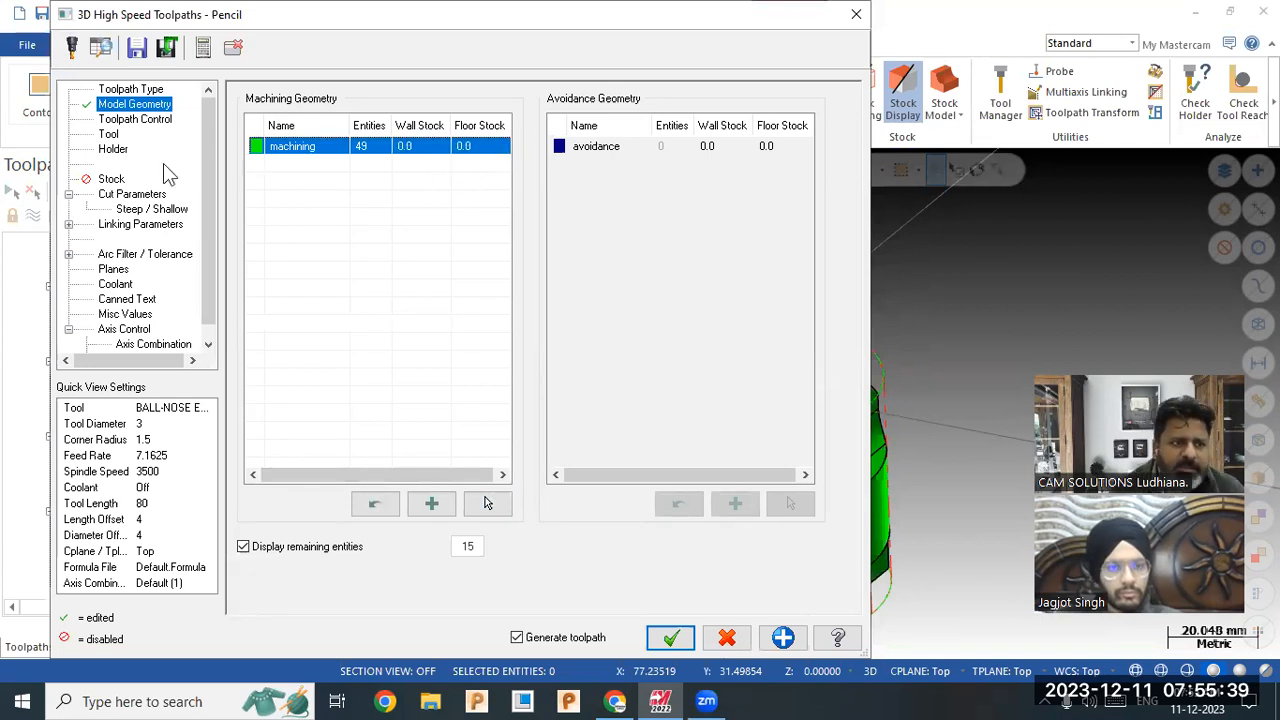
Chain the circular stock outline above the eagle as the Pencil toolpath's containment boundary.
{"action": "left_click", "coordinate": [140, 120]}
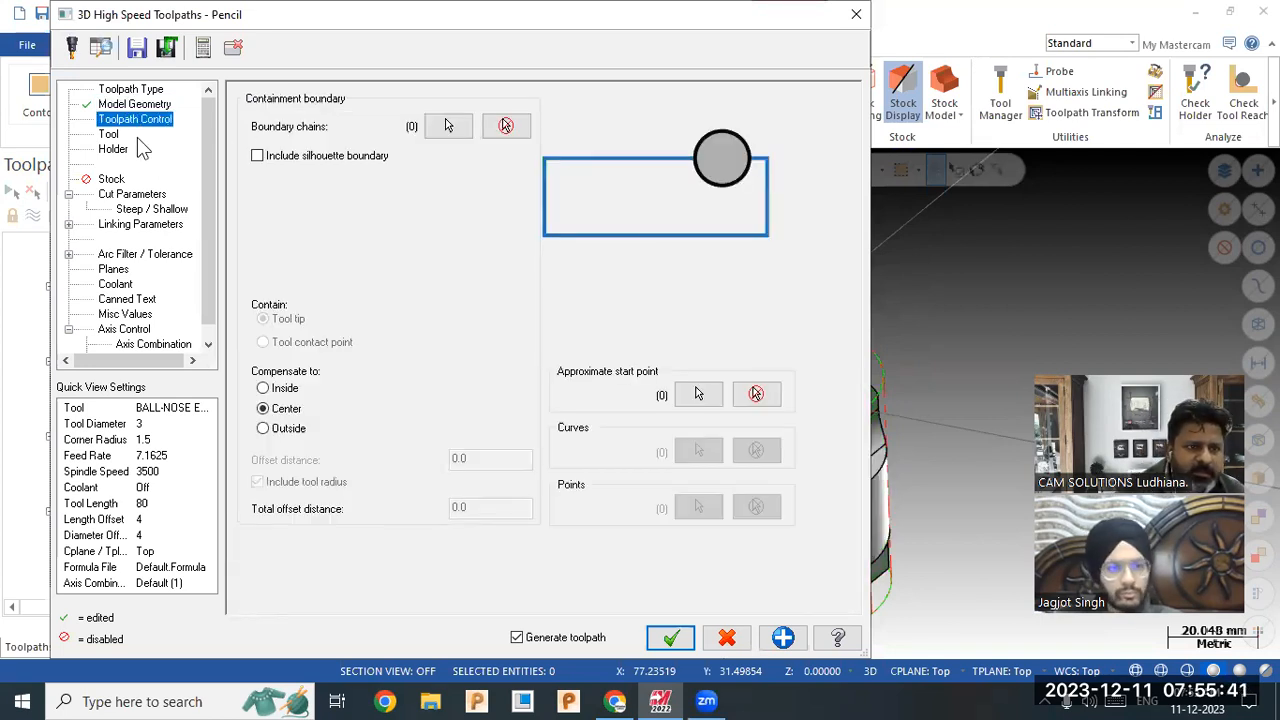
{"action": "left_click", "coordinate": [449, 125]}
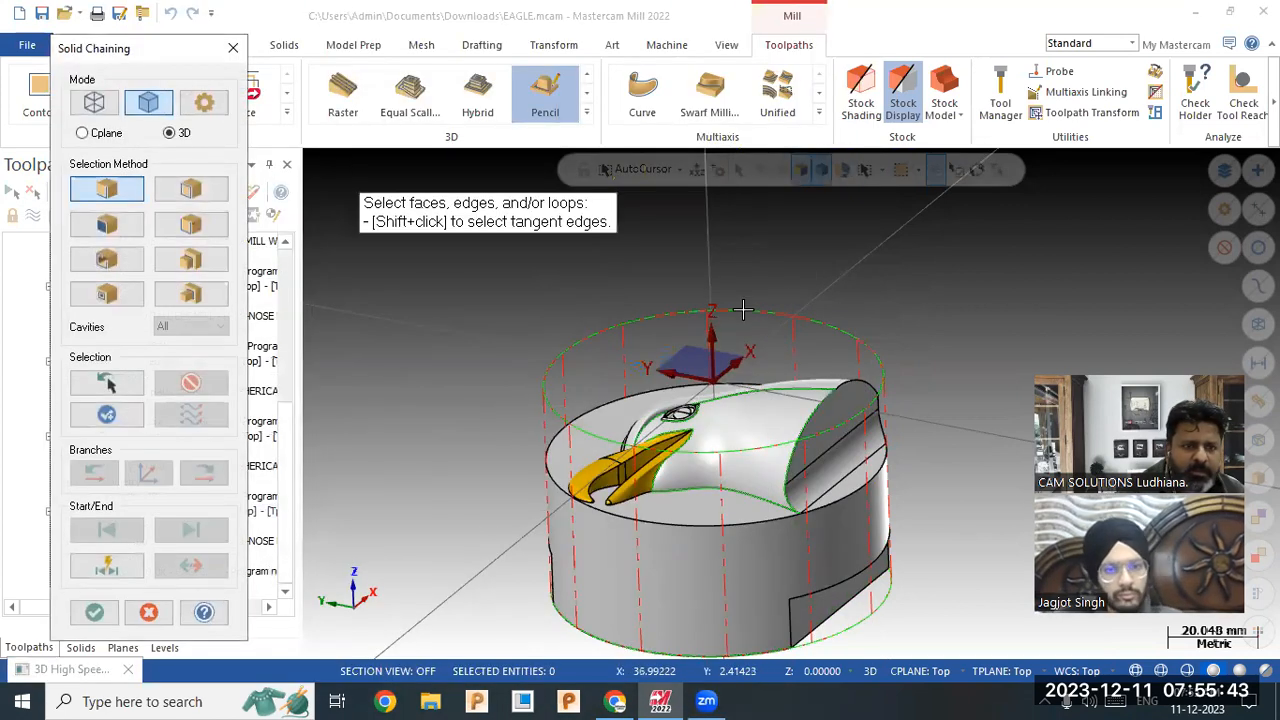
{"action": "left_click", "coordinate": [95, 102]}
{"action": "left_click", "coordinate": [807, 318]}
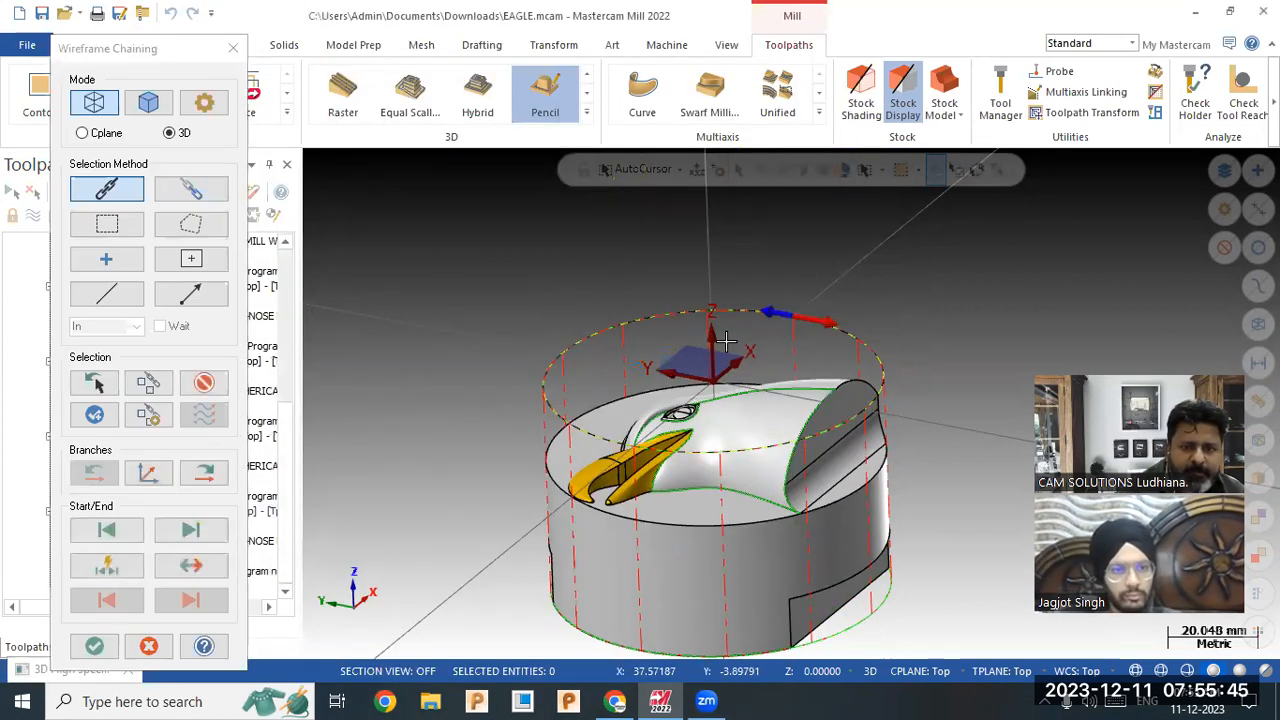
{"action": "left_click", "coordinate": [94, 646]}
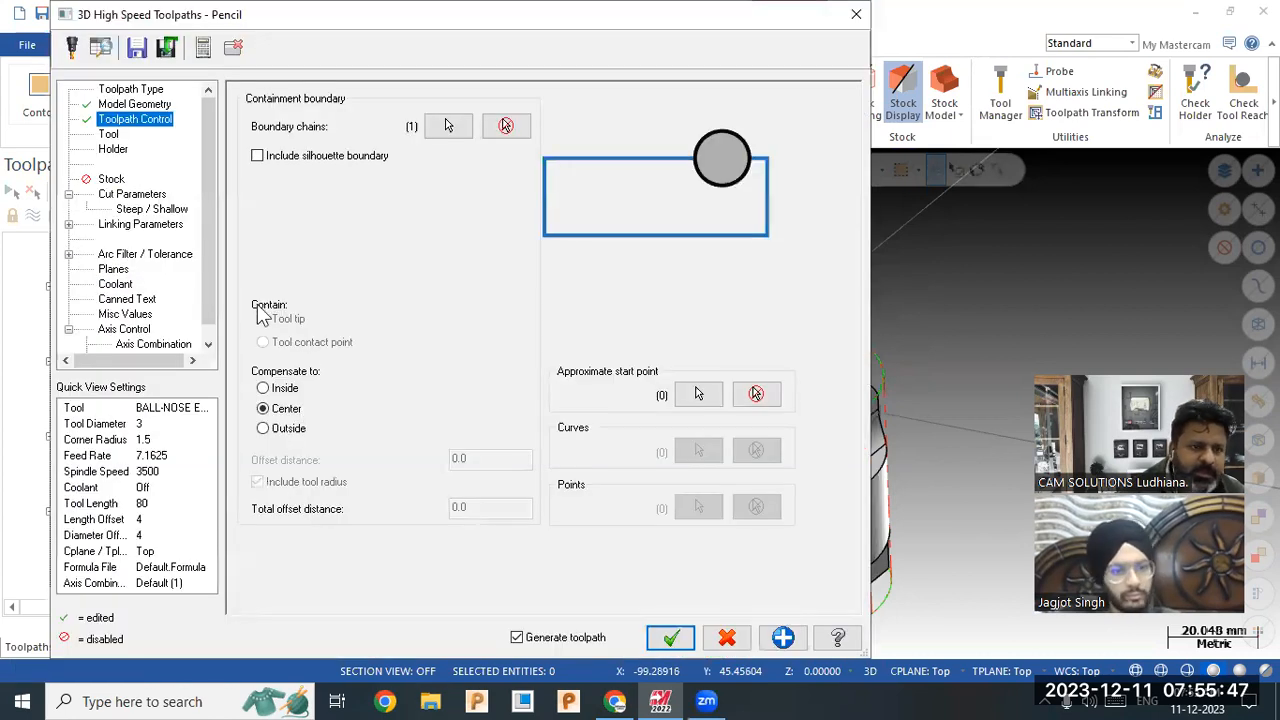
Generate the Pencil toolpath with the M1.00 ball endmill and a reference tool diameter of 1.0.
{"action": "left_click", "coordinate": [108, 134]}
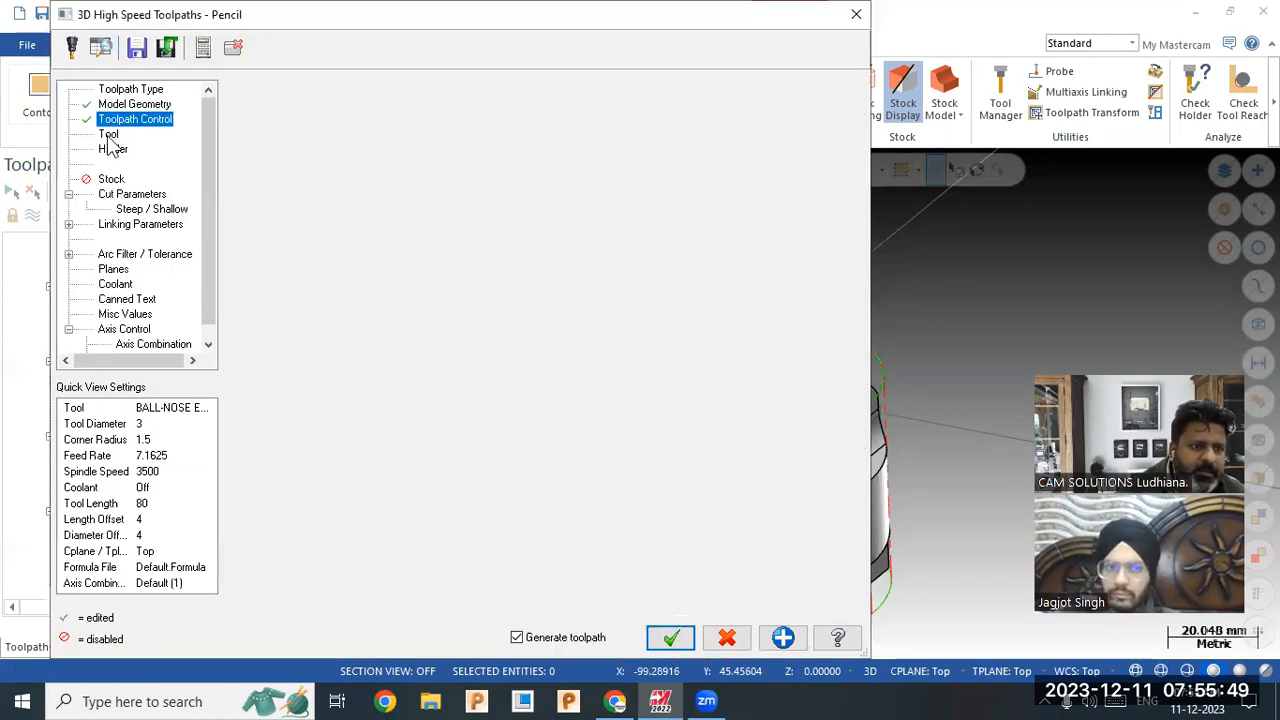
{"action": "left_click", "coordinate": [150, 208]}
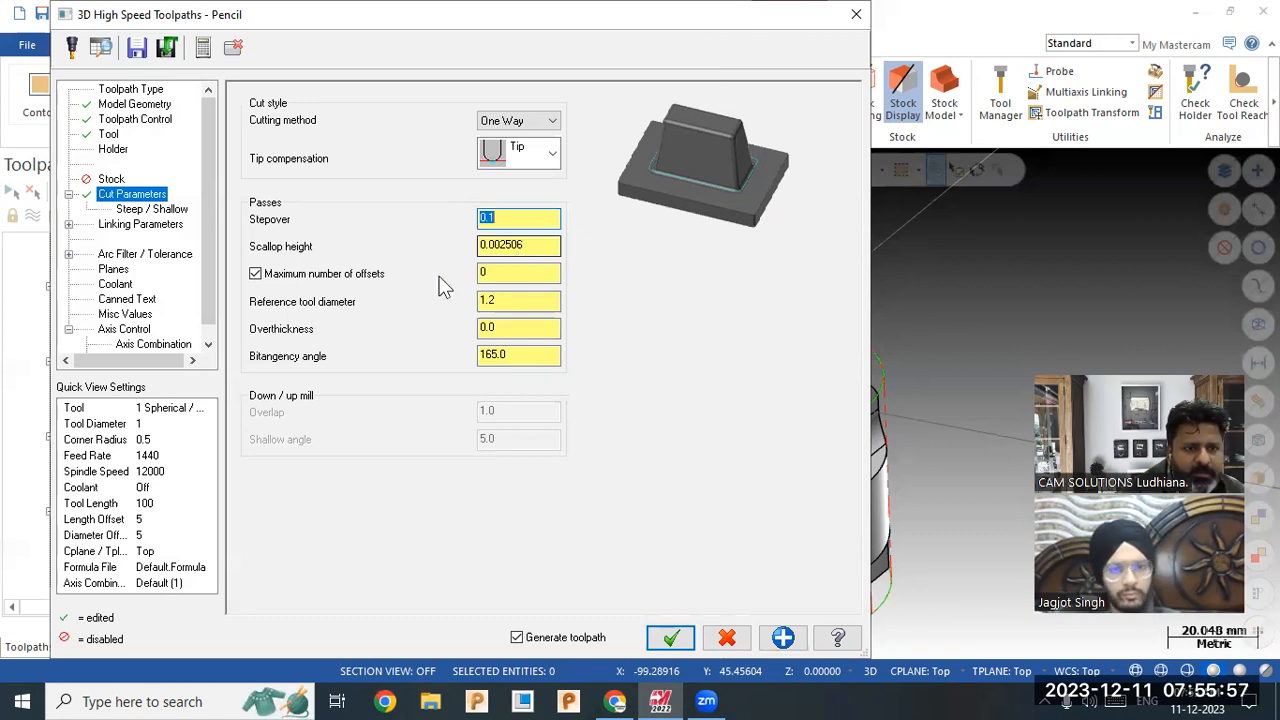
{"action": "left_click", "coordinate": [517, 279]}
{"action": "double_click", "coordinate": [515, 300]}
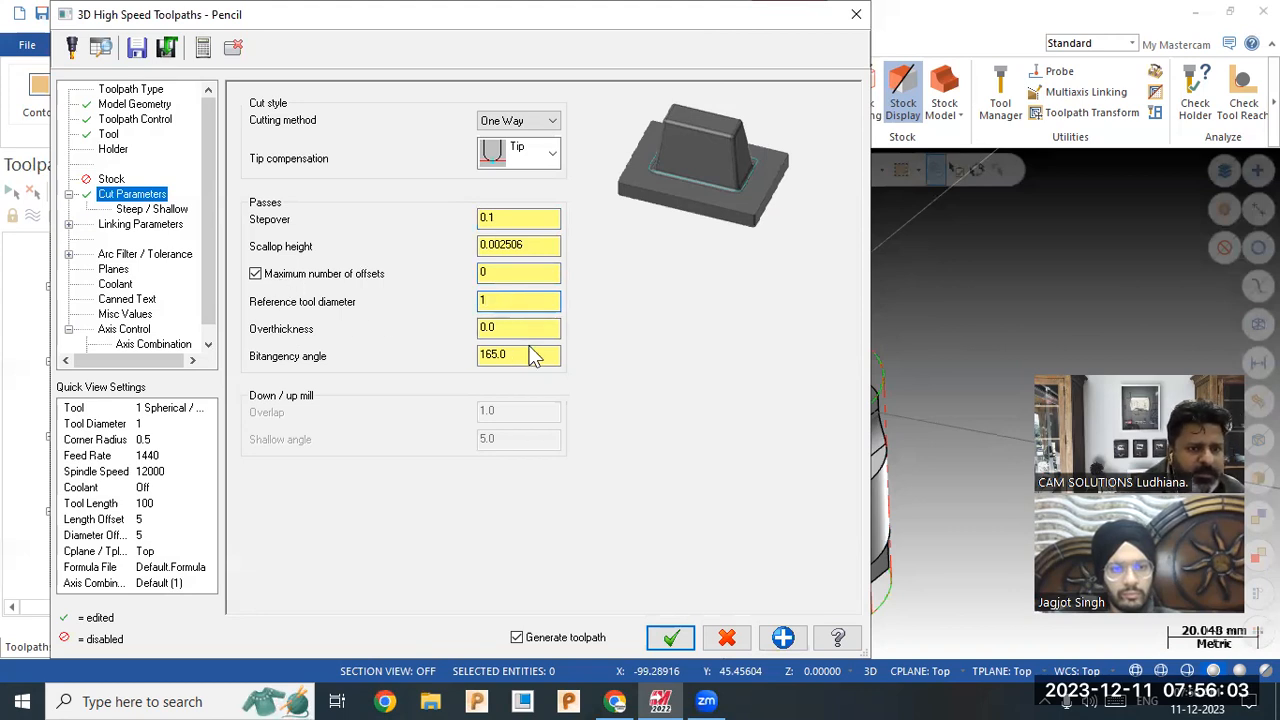
{"action": "left_click", "coordinate": [517, 273]}
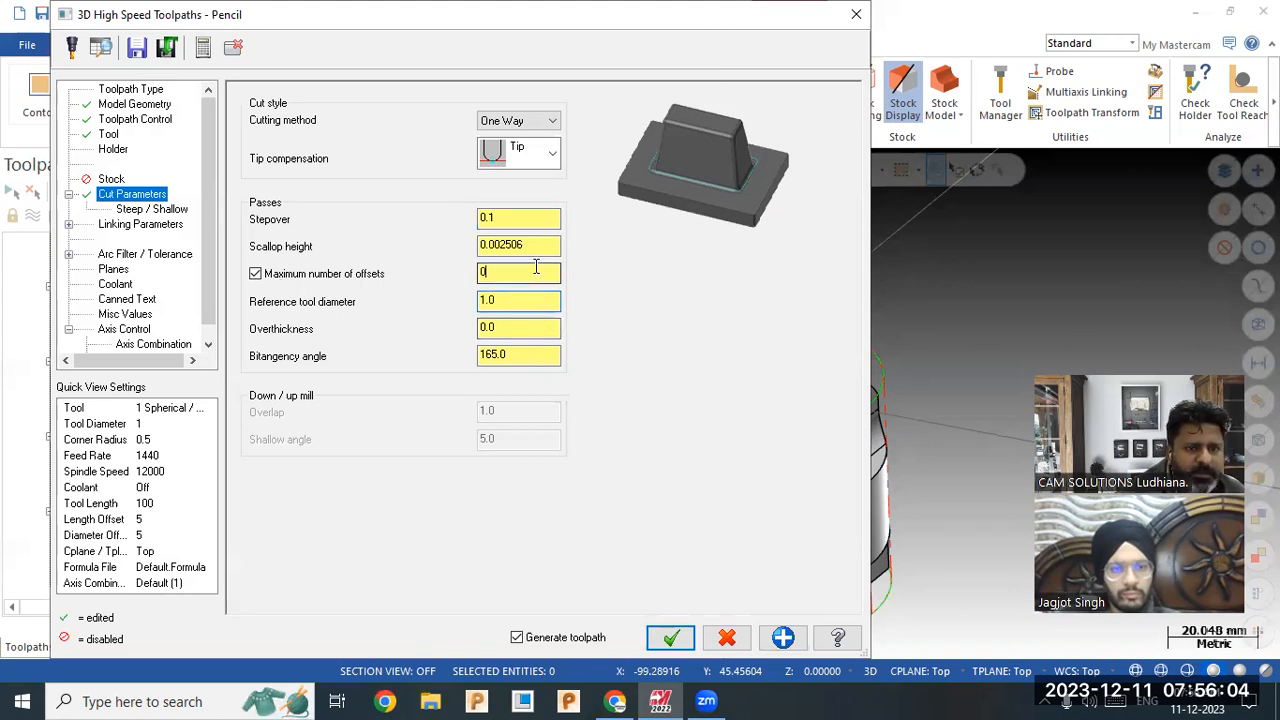
{"action": "left_click", "coordinate": [145, 225]}
{"action": "left_click", "coordinate": [670, 637]}
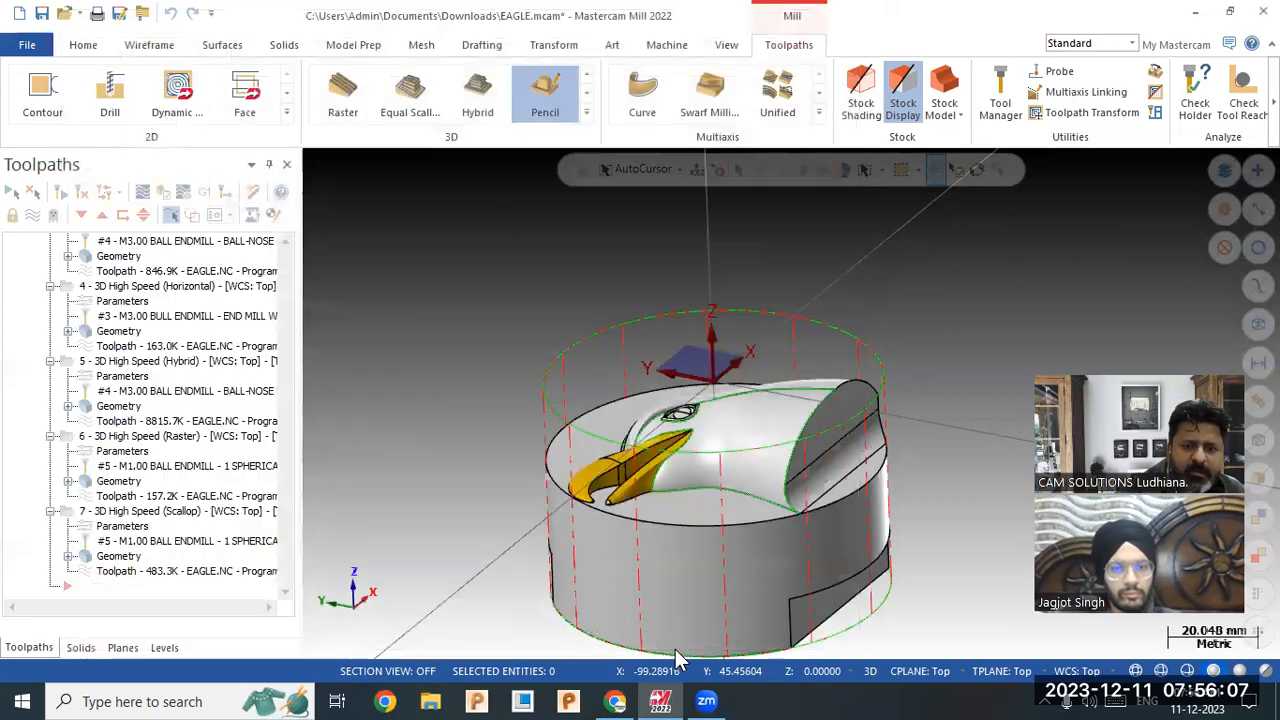
Examine the Pencil toolpath's passes along the eagle's eye, beak edges and head outline.
{"action": "scroll", "coordinate": [672, 497], "scroll_direction": "up", "scroll_amount": 3}
{"action": "mouse_move", "coordinate": [672, 497]}
{"action": "middle_mouse_down"}
{"action": "mouse_move", "coordinate": [590, 482]}
{"action": "mouse_move", "coordinate": [608, 463]}
{"action": "mouse_move", "coordinate": [623, 524]}
{"action": "mouse_move", "coordinate": [640, 523]}
{"action": "mouse_move", "coordinate": [614, 522]}
{"action": "mouse_move", "coordinate": [676, 505]}
{"action": "mouse_move", "coordinate": [643, 475]}
{"action": "mouse_move", "coordinate": [672, 345]}
{"action": "mouse_move", "coordinate": [672, 400]}
{"action": "middle_mouse_up"}
{"action": "scroll", "coordinate": [678, 358], "scroll_direction": "up", "scroll_amount": 2}
{"action": "scroll", "coordinate": [677, 380], "scroll_direction": "up", "scroll_amount": 6}
{"action": "scroll", "coordinate": [672, 400], "scroll_direction": "down", "scroll_amount": 3}
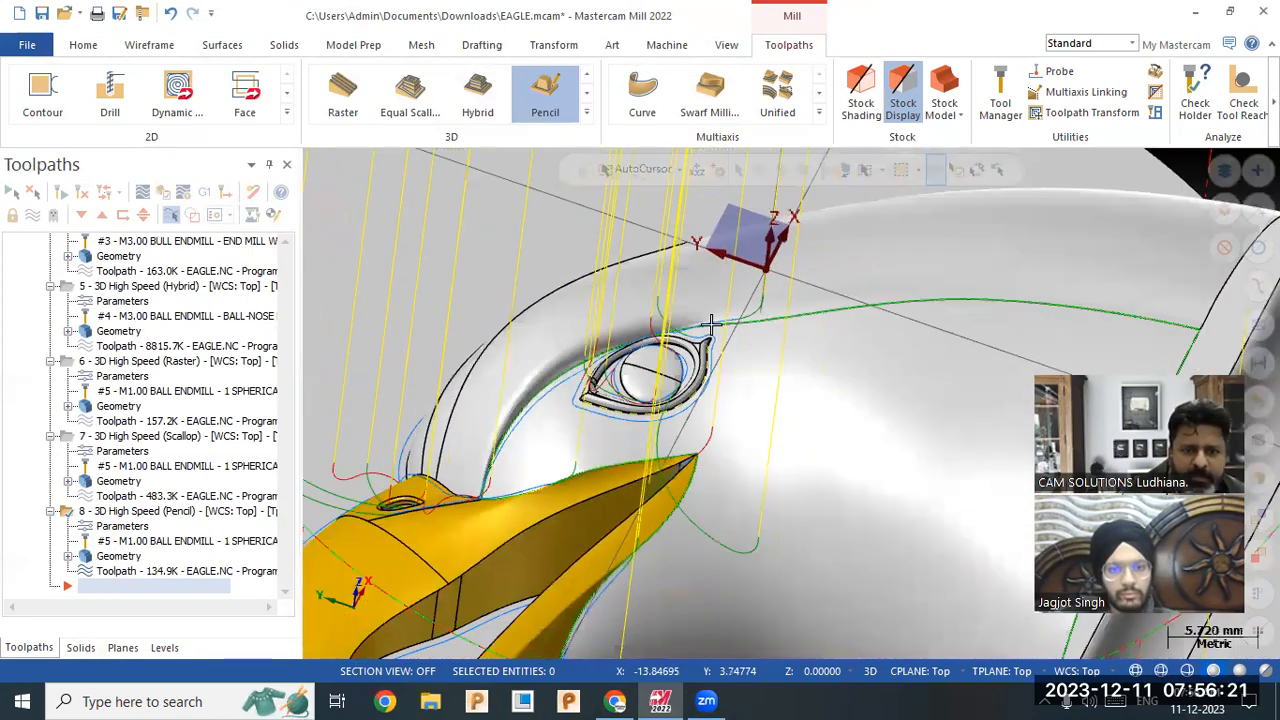
{"action": "scroll", "coordinate": [519, 462], "scroll_direction": "down", "scroll_amount": 4}
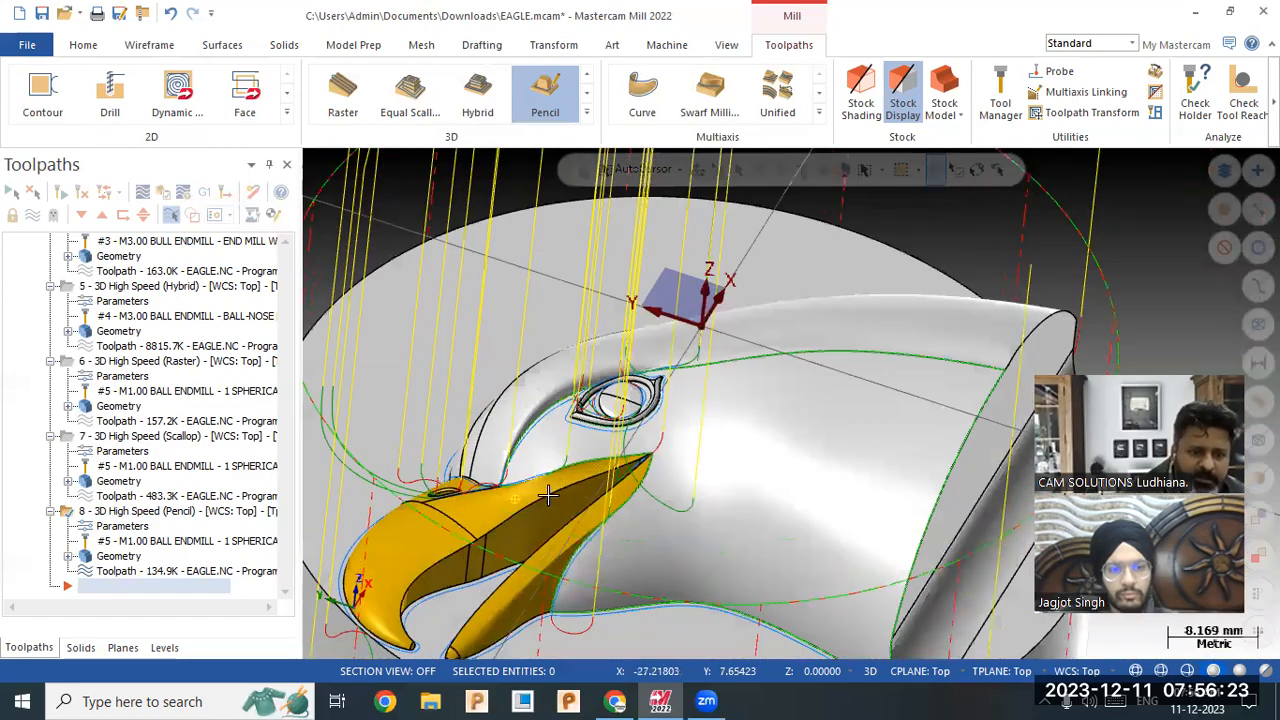
{"action": "scroll", "coordinate": [480, 436], "scroll_direction": "down", "scroll_amount": 3}
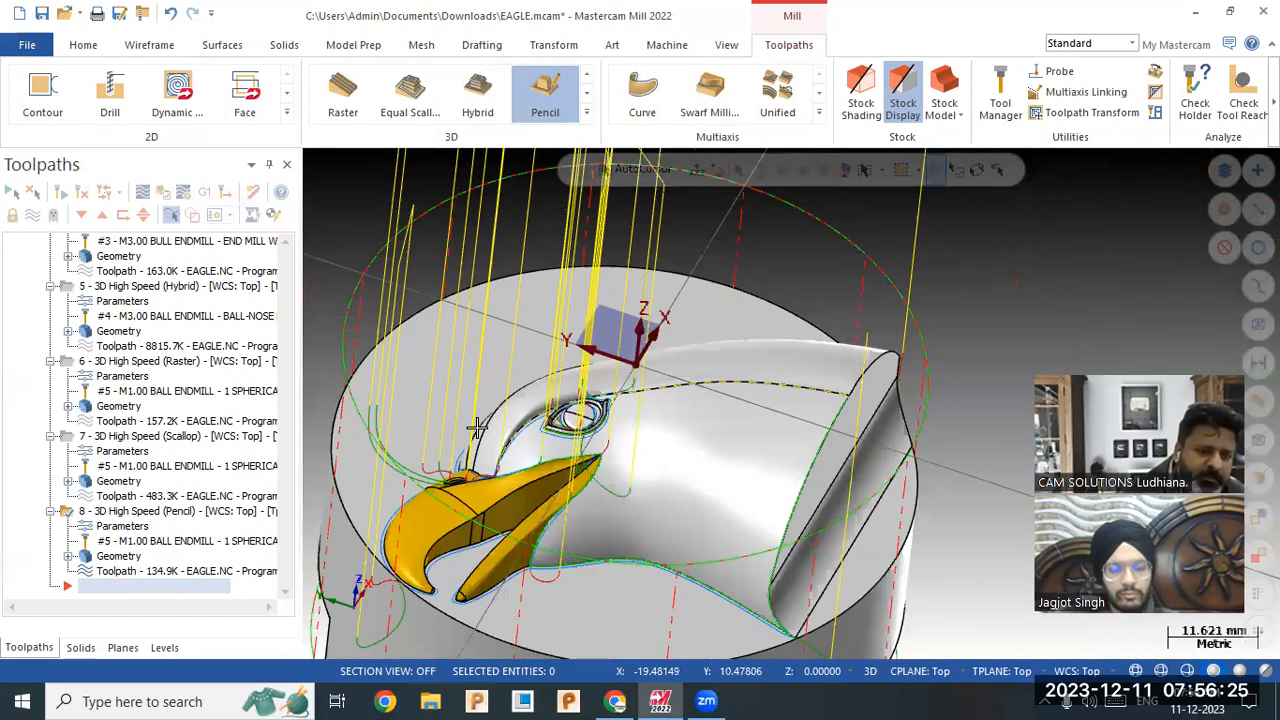
{"action": "middle_click_drag", "start_coordinate": [554, 421], "coordinate": [584, 421]}
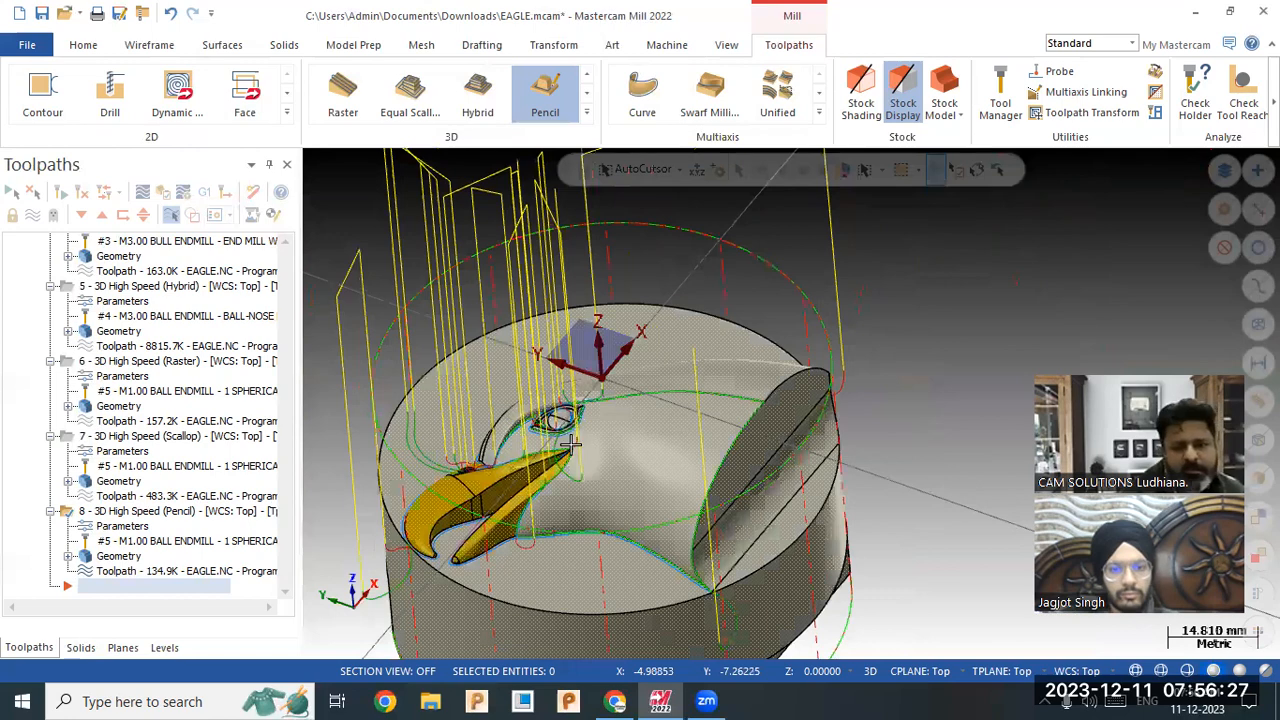
{"action": "middle_click_drag", "start_coordinate": [576, 490], "coordinate": [630, 443]}
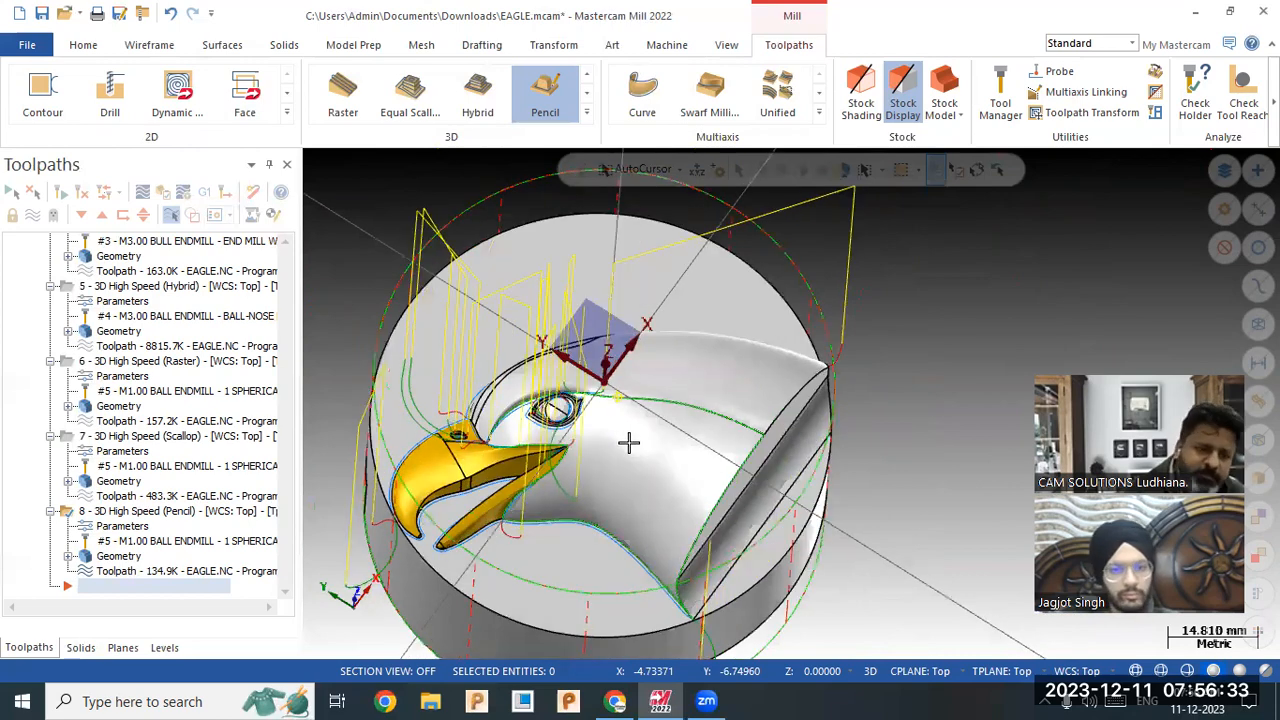
Examine the Pencil passes around the nostril and beak corners up close, and check them on the whole part.
{"action": "mouse_move", "coordinate": [535, 453]}
{"action": "middle_mouse_down"}
{"action": "mouse_move", "coordinate": [464, 460]}
{"action": "mouse_move", "coordinate": [456, 439]}
{"action": "middle_mouse_up"}
{"action": "scroll", "coordinate": [511, 452], "scroll_direction": "down", "scroll_amount": 1}
{"action": "scroll", "coordinate": [500, 430], "scroll_direction": "up", "scroll_amount": 2}
{"action": "scroll", "coordinate": [458, 410], "scroll_direction": "up", "scroll_amount": 5}
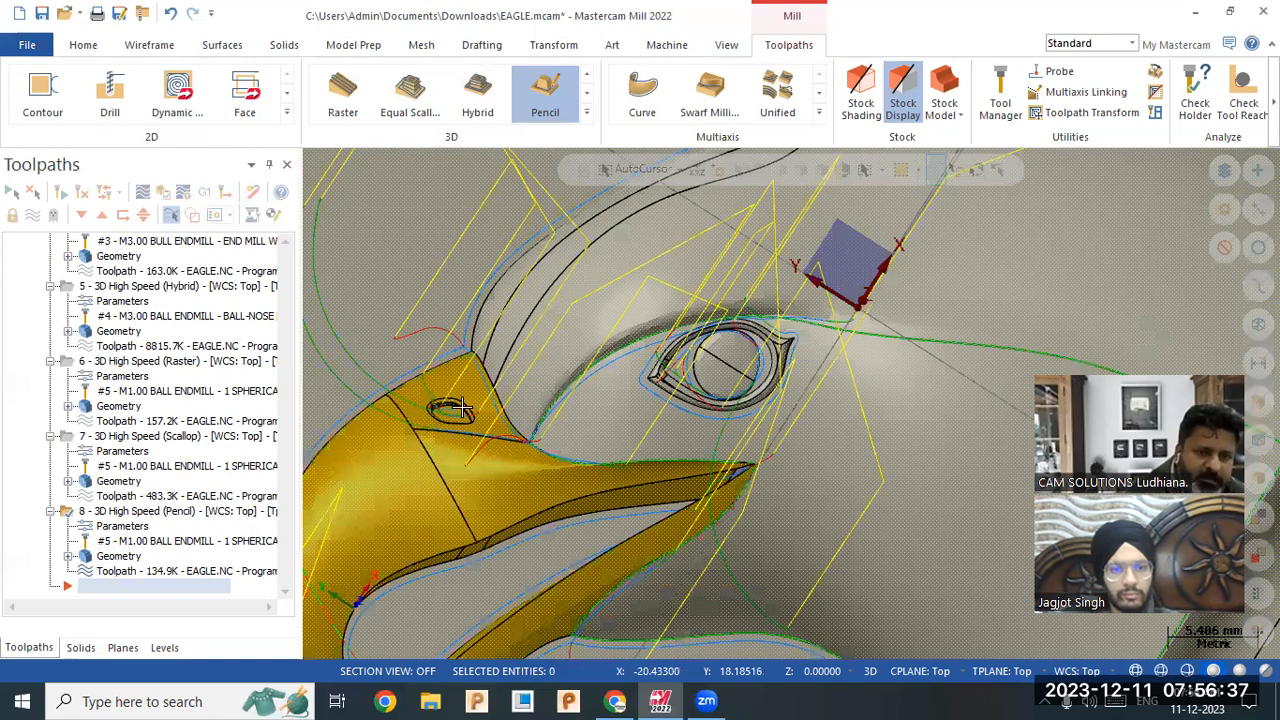
{"action": "scroll", "coordinate": [460, 408], "scroll_direction": "up", "scroll_amount": 3}
{"action": "middle_click_drag", "start_coordinate": [443, 453], "coordinate": [507, 399]}
{"action": "scroll", "coordinate": [540, 436], "scroll_direction": "down", "scroll_amount": 2}
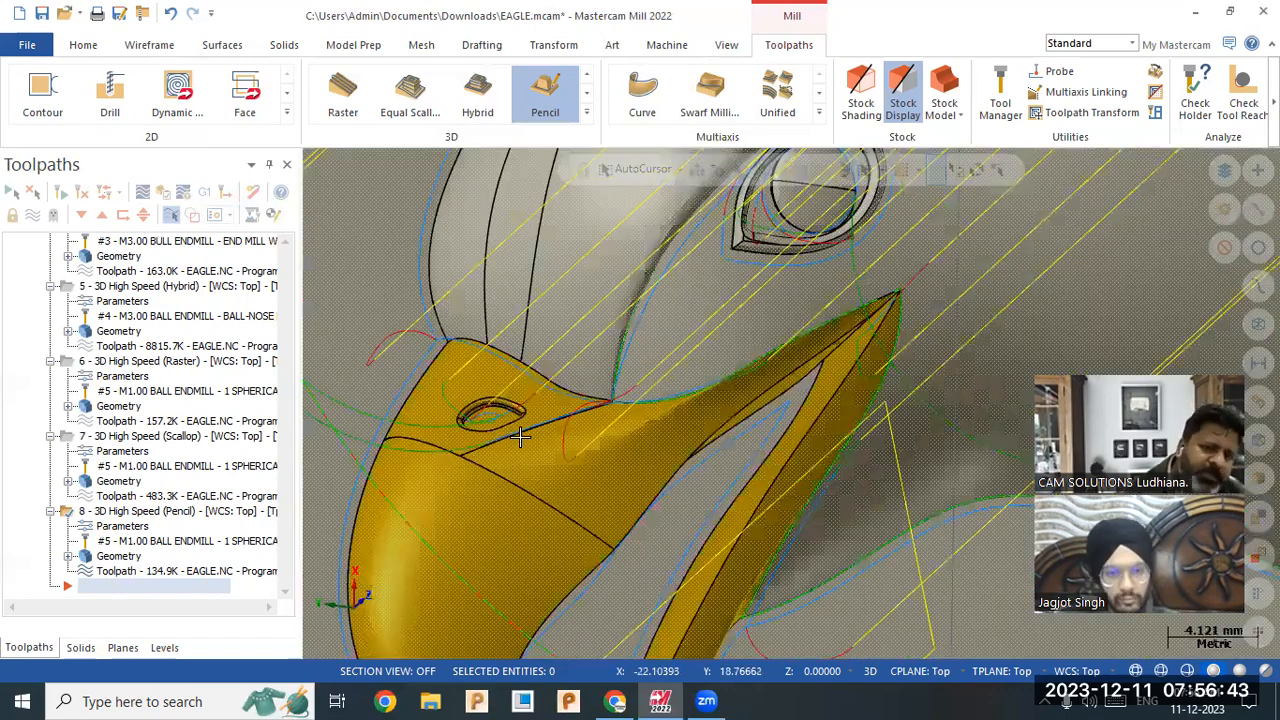
{"action": "scroll", "coordinate": [541, 397], "scroll_direction": "down", "scroll_amount": 2}
{"action": "scroll", "coordinate": [541, 447], "scroll_direction": "down", "scroll_amount": 3}
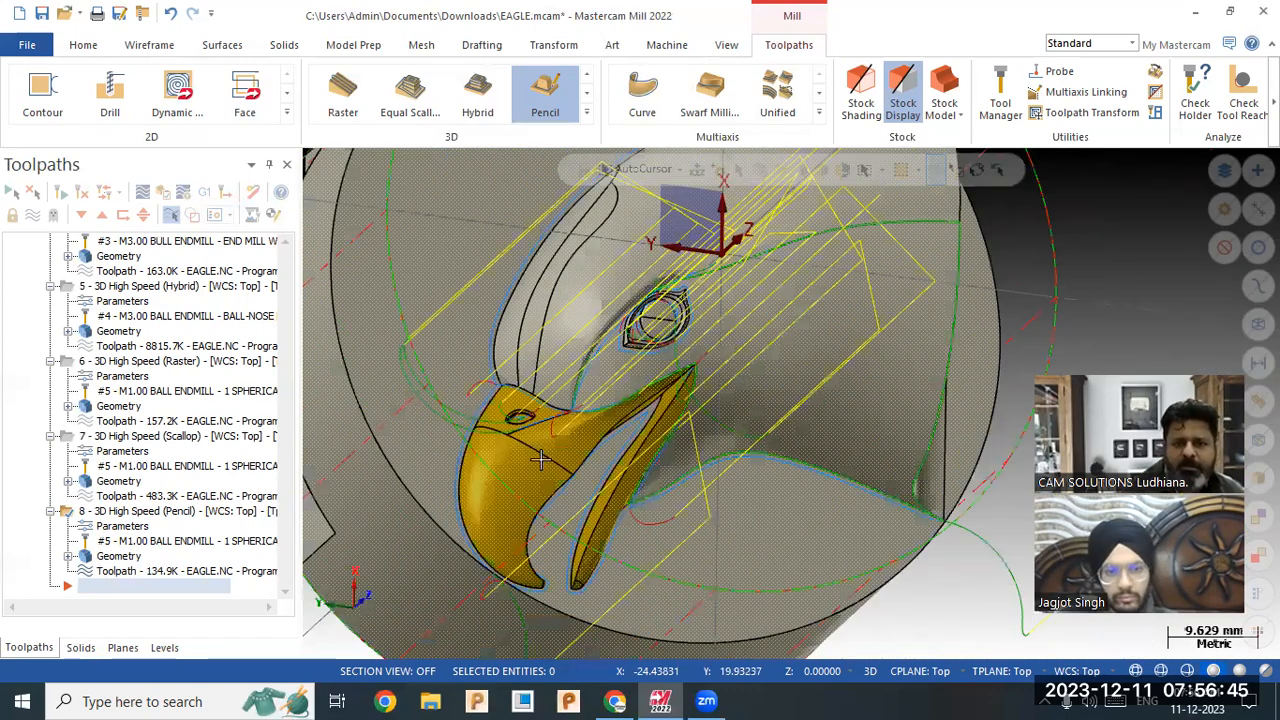
{"action": "scroll", "coordinate": [562, 415], "scroll_direction": "down", "scroll_amount": 3}
{"action": "scroll", "coordinate": [570, 416], "scroll_direction": "up", "scroll_amount": 1}
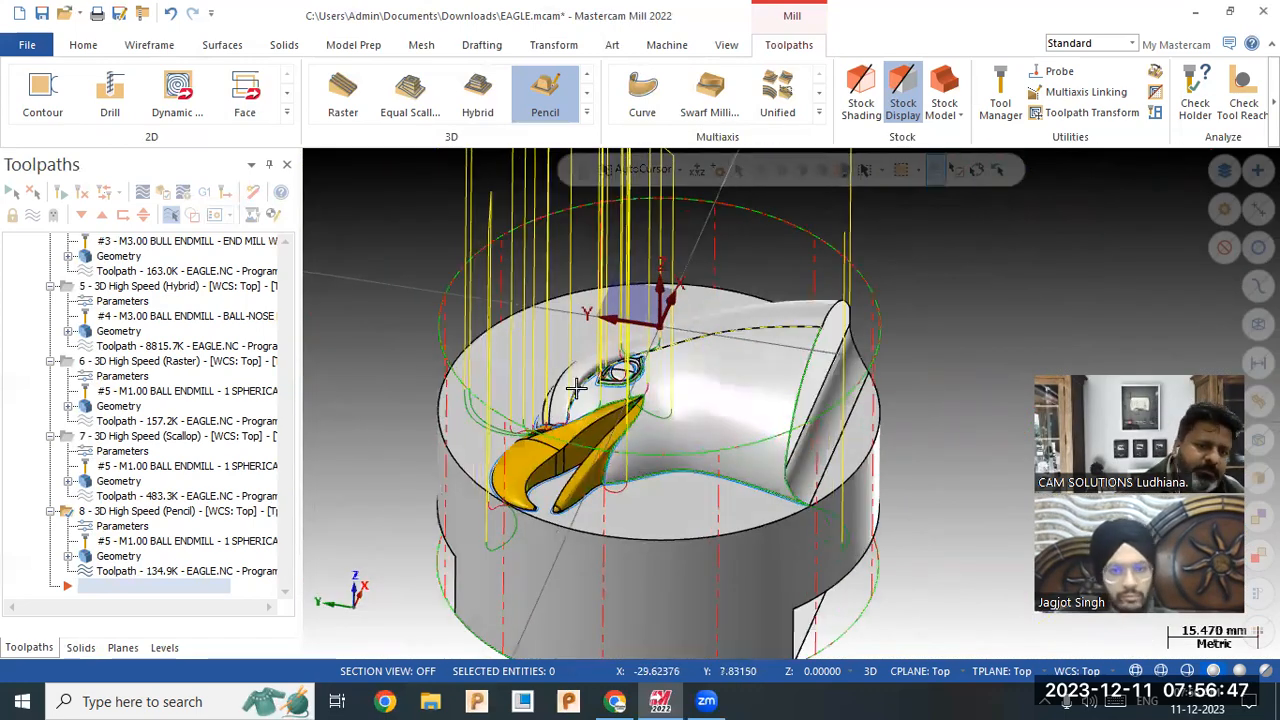
Review the toolpath operations from Dynamic OptiRough through Pencil against the eagle model.
{"action": "scroll", "coordinate": [185, 362], "scroll_direction": "up", "scroll_amount": 2}
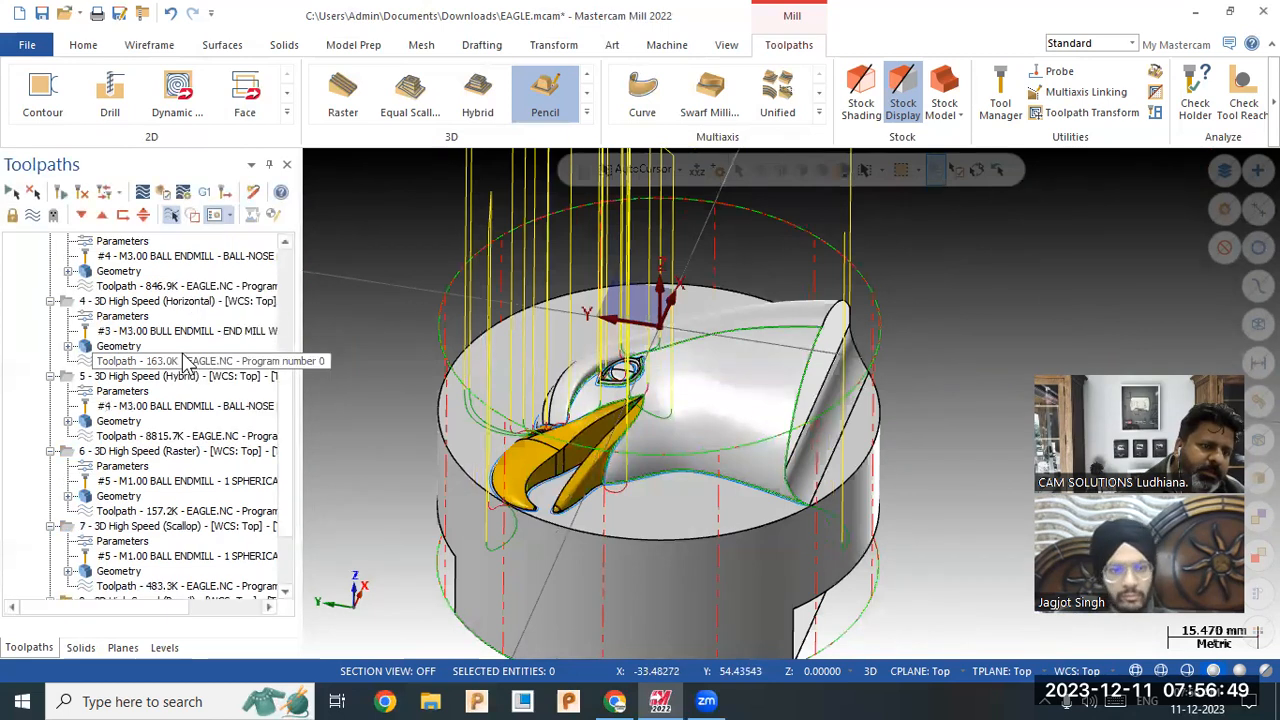
{"action": "scroll", "coordinate": [304, 311], "scroll_direction": "up", "scroll_amount": 5}
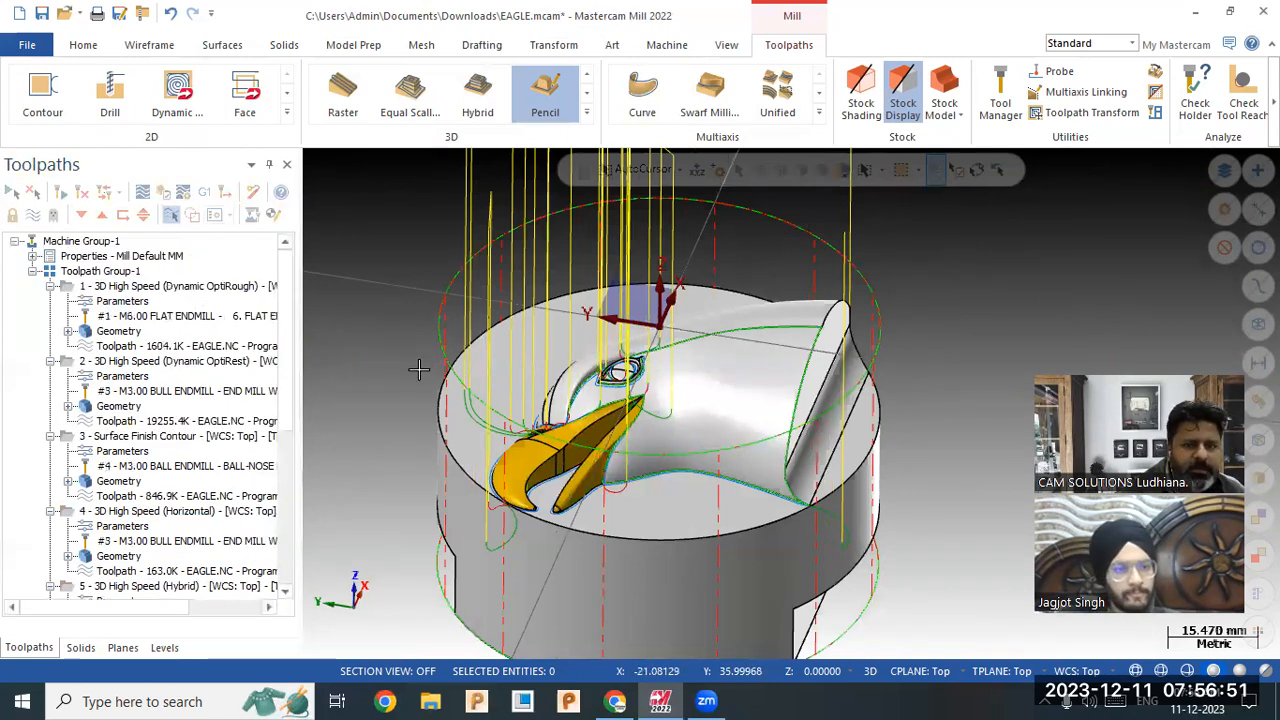
{"action": "scroll", "coordinate": [644, 381], "scroll_direction": "down", "scroll_amount": 2}
{"action": "middle_click_drag", "start_coordinate": [654, 418], "coordinate": [714, 317]}
{"action": "scroll", "coordinate": [713, 315], "scroll_direction": "up", "scroll_amount": 3}
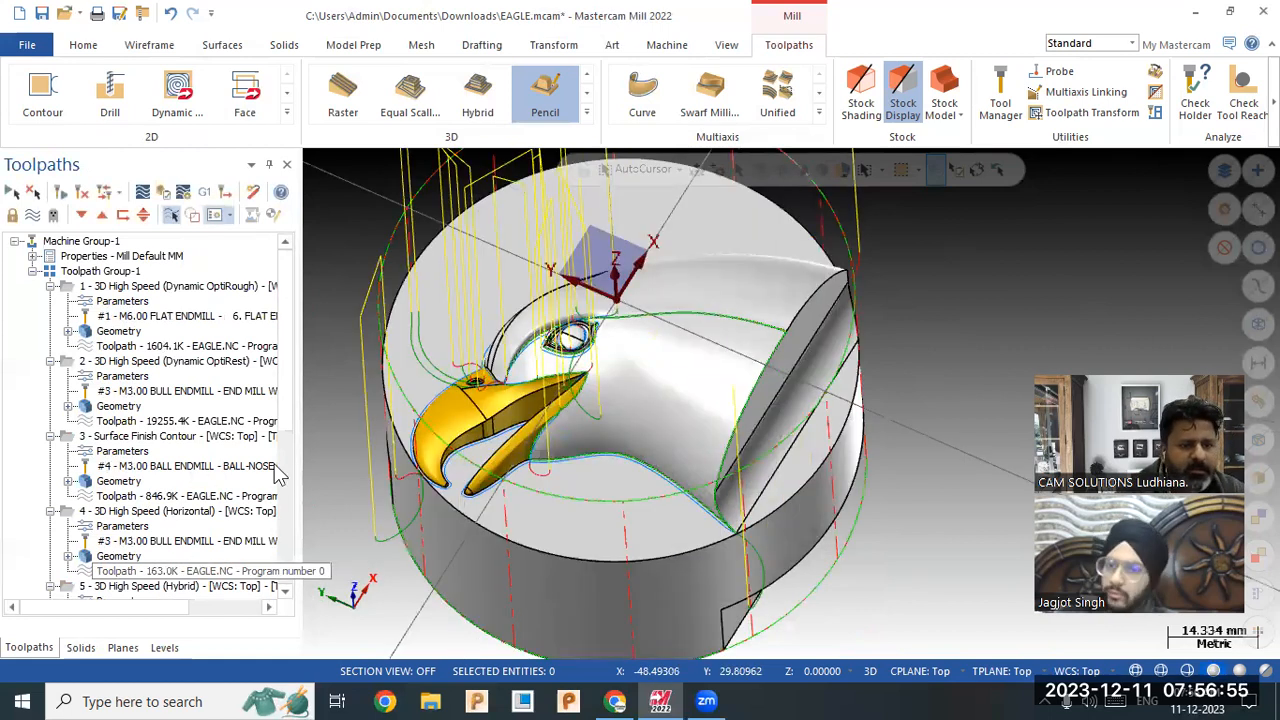
{"action": "scroll", "coordinate": [288, 445], "scroll_direction": "down", "scroll_amount": 1}
{"action": "scroll", "coordinate": [230, 505], "scroll_direction": "down", "scroll_amount": 5}
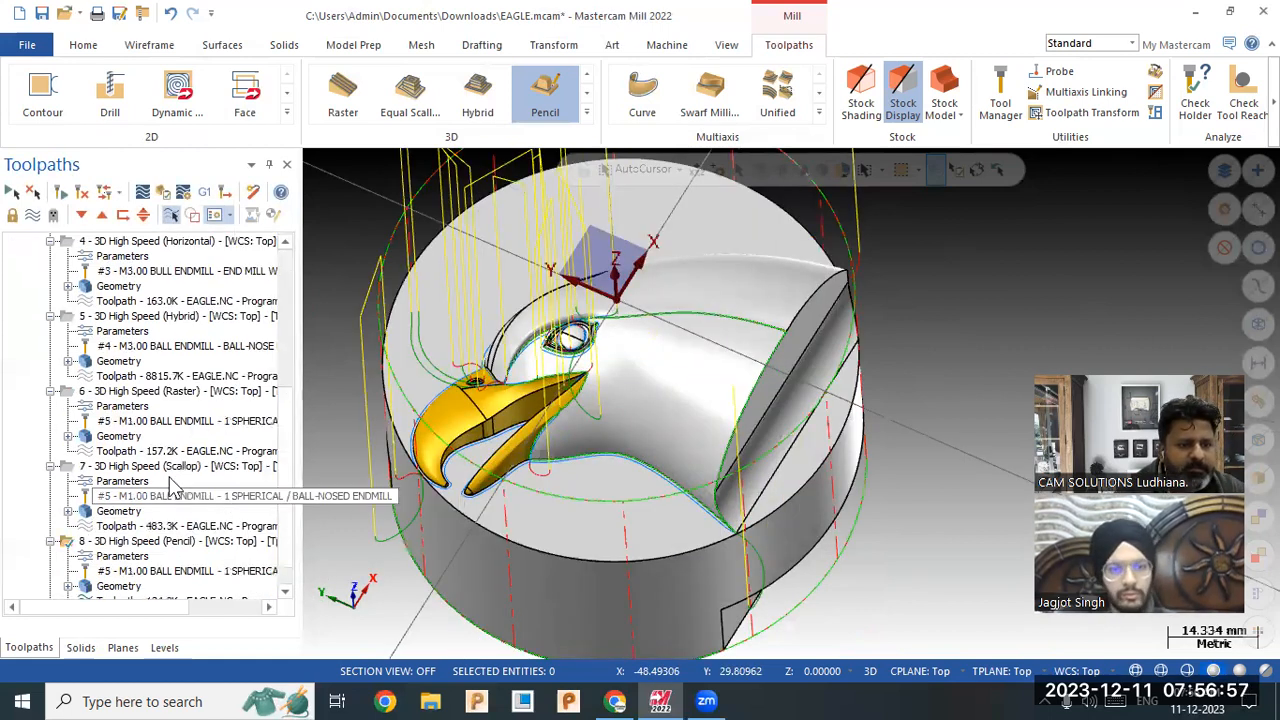
Display the Raster toolpath on the eye and narrow the Toolpaths manager to enlarge the model view.
{"action": "left_click", "coordinate": [160, 392]}
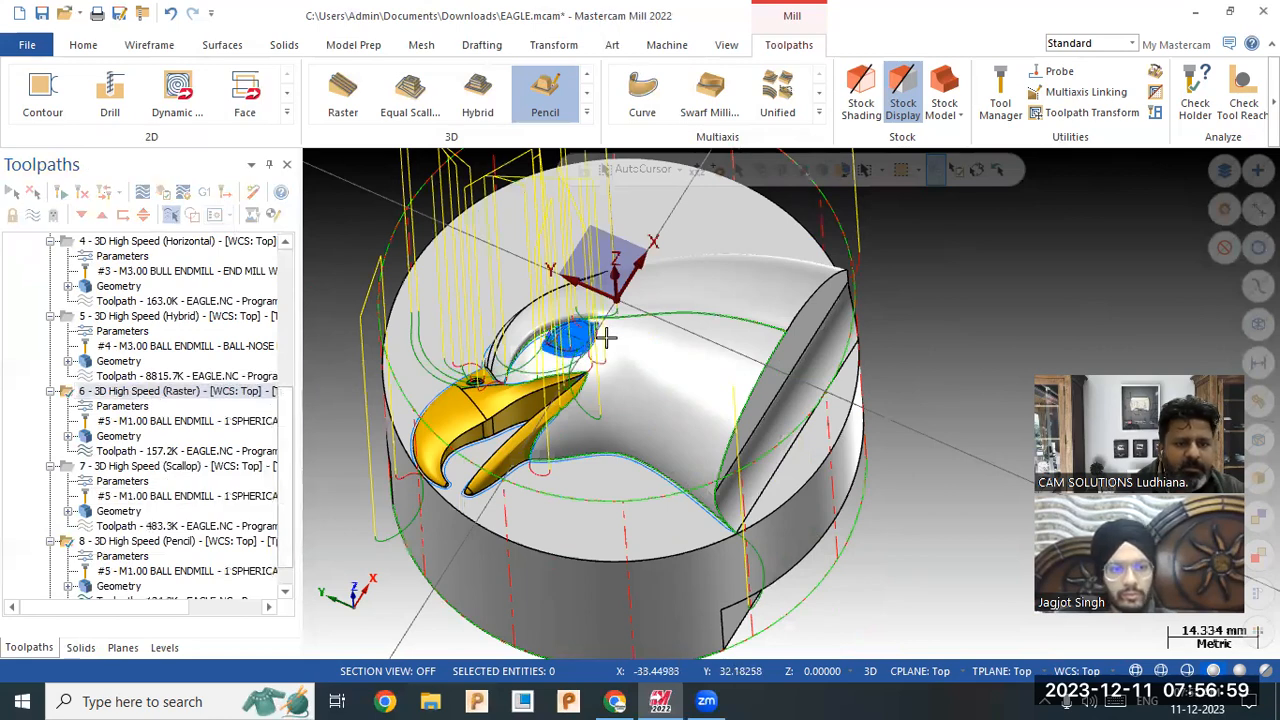
{"action": "scroll", "coordinate": [575, 382], "scroll_direction": "up", "scroll_amount": 2}
{"action": "scroll", "coordinate": [575, 382], "scroll_direction": "up", "scroll_amount": 2}
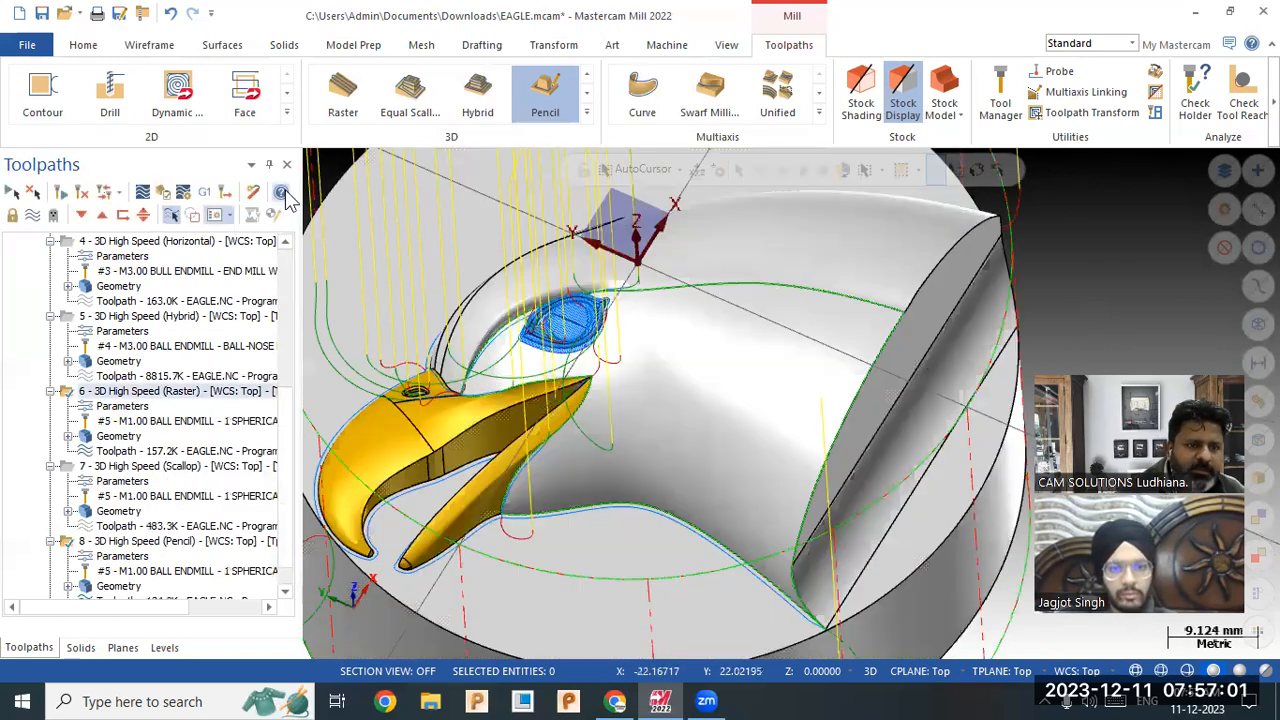
{"action": "left_click_drag", "start_coordinate": [300, 212], "coordinate": [152, 212]}
{"action": "scroll", "coordinate": [520, 368], "scroll_direction": "up", "scroll_amount": 4}
{"action": "scroll", "coordinate": [930, 458], "scroll_direction": "down", "scroll_amount": 2}
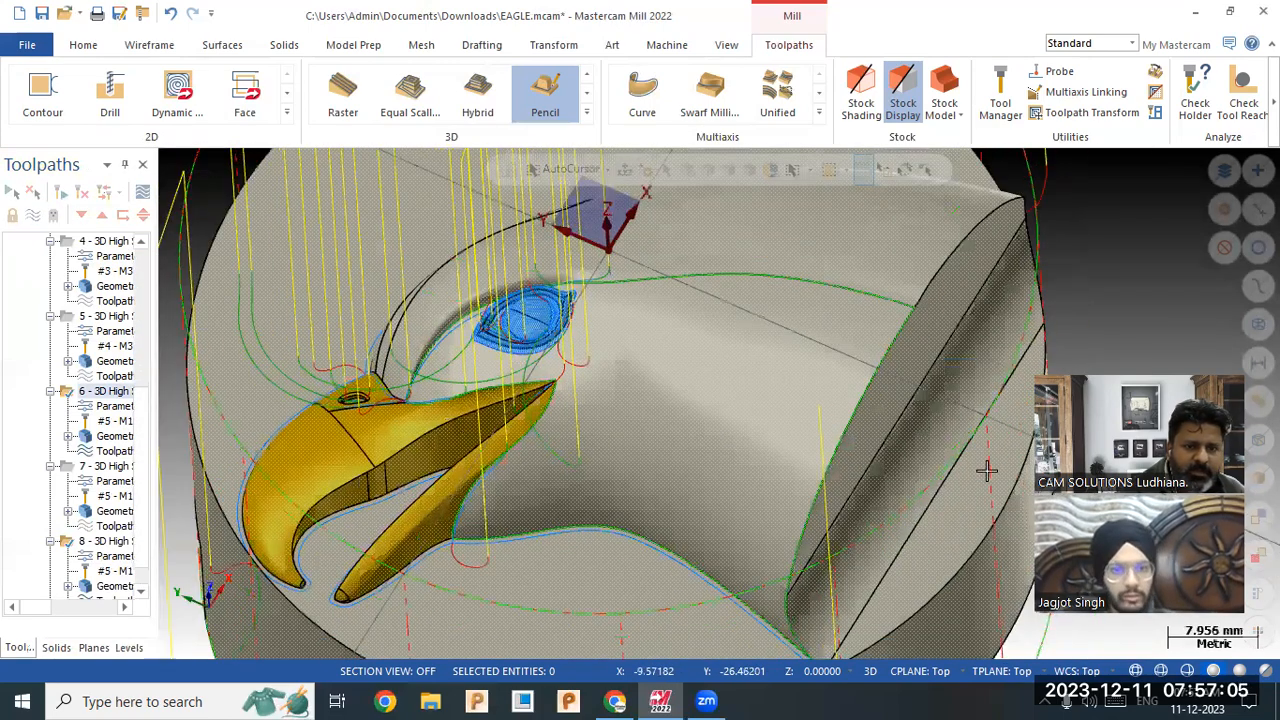
{"action": "scroll", "coordinate": [1010, 500], "scroll_direction": "up", "scroll_amount": 1}
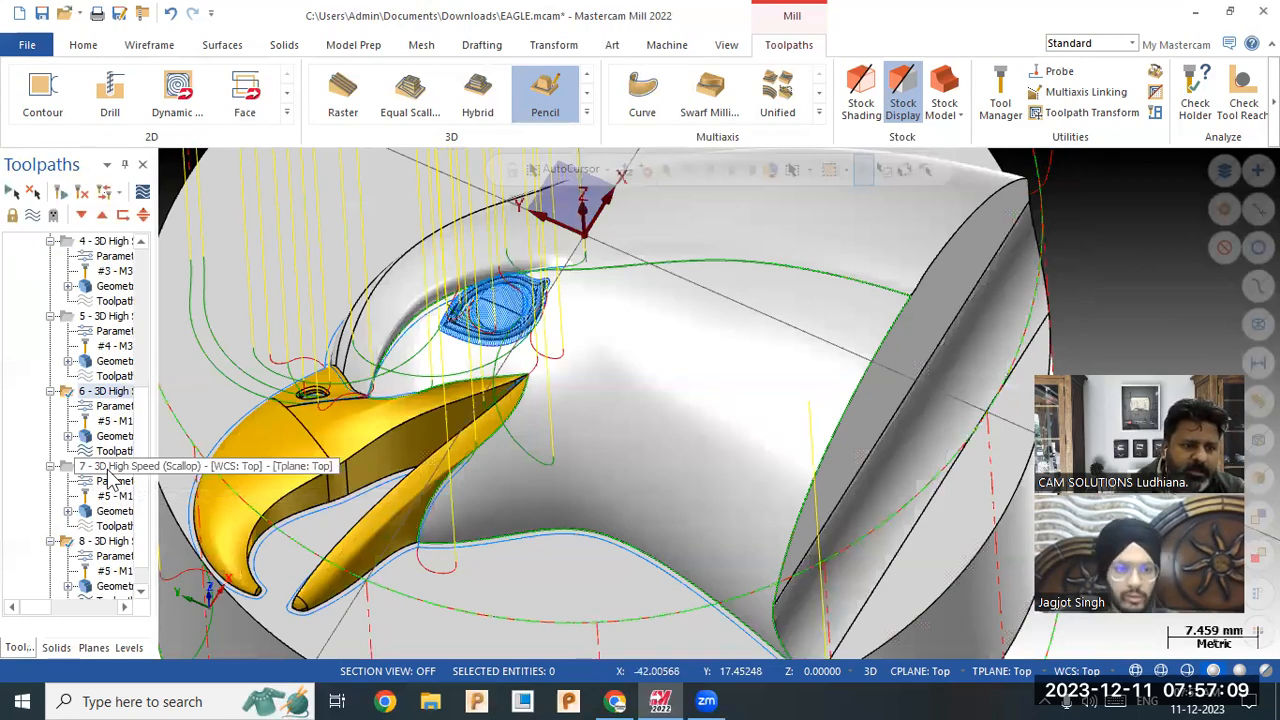
Display the Scallop toolpath on the beak alongside the Raster and Pencil passes and examine the areas they cover.
{"action": "left_click", "coordinate": [111, 470]}
{"action": "middle_click_drag", "start_coordinate": [543, 460], "coordinate": [617, 468]}
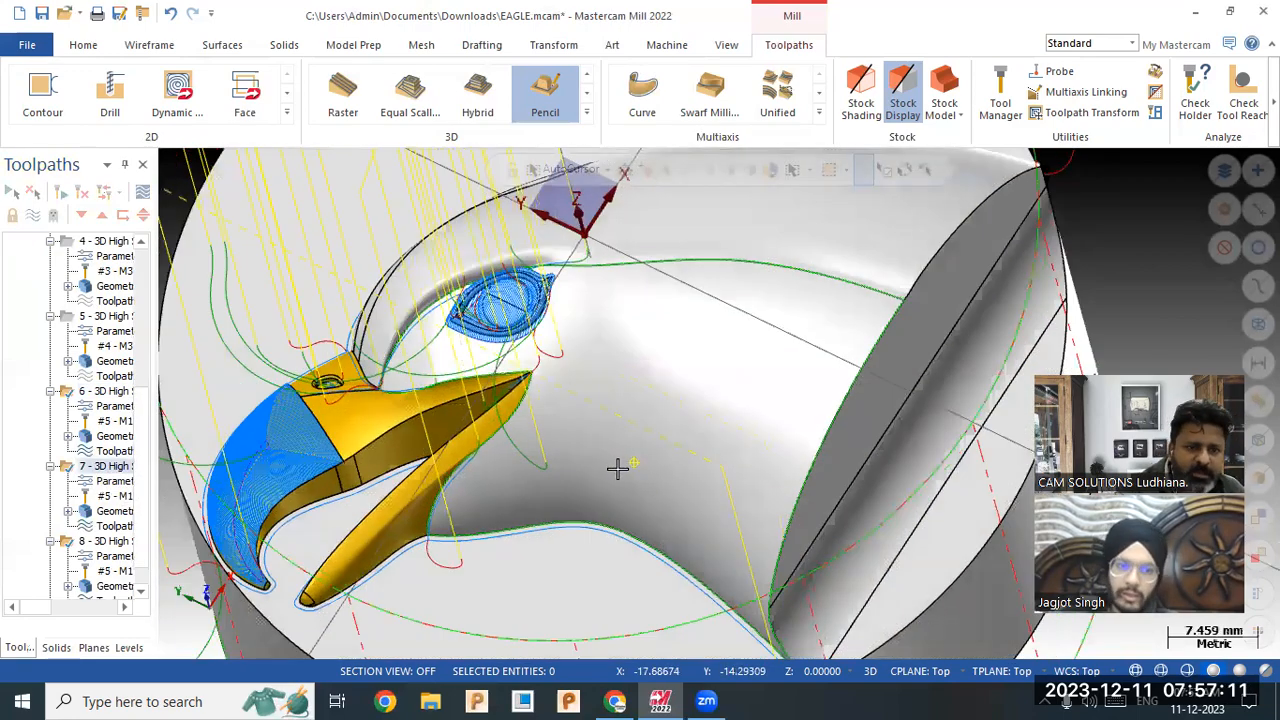
{"action": "scroll", "coordinate": [339, 484], "scroll_direction": "up", "scroll_amount": 3}
{"action": "scroll", "coordinate": [632, 417], "scroll_direction": "down", "scroll_amount": 1}
{"action": "mouse_move", "coordinate": [424, 444]}
{"action": "middle_mouse_down"}
{"action": "mouse_move", "coordinate": [460, 455]}
{"action": "mouse_move", "coordinate": [449, 447]}
{"action": "middle_mouse_up"}
{"action": "scroll", "coordinate": [315, 508], "scroll_direction": "down", "scroll_amount": 4}
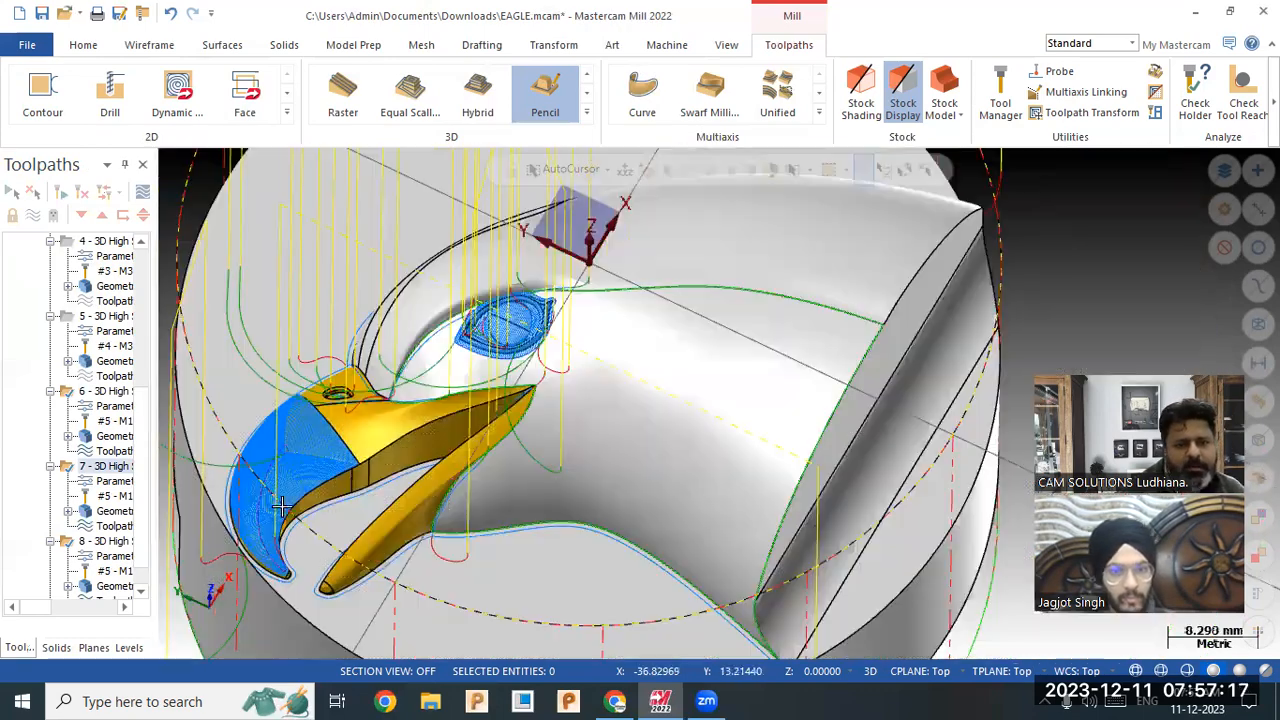
{"action": "scroll", "coordinate": [317, 503], "scroll_direction": "up", "scroll_amount": 1}
{"action": "scroll", "coordinate": [317, 504], "scroll_direction": "down", "scroll_amount": 1}
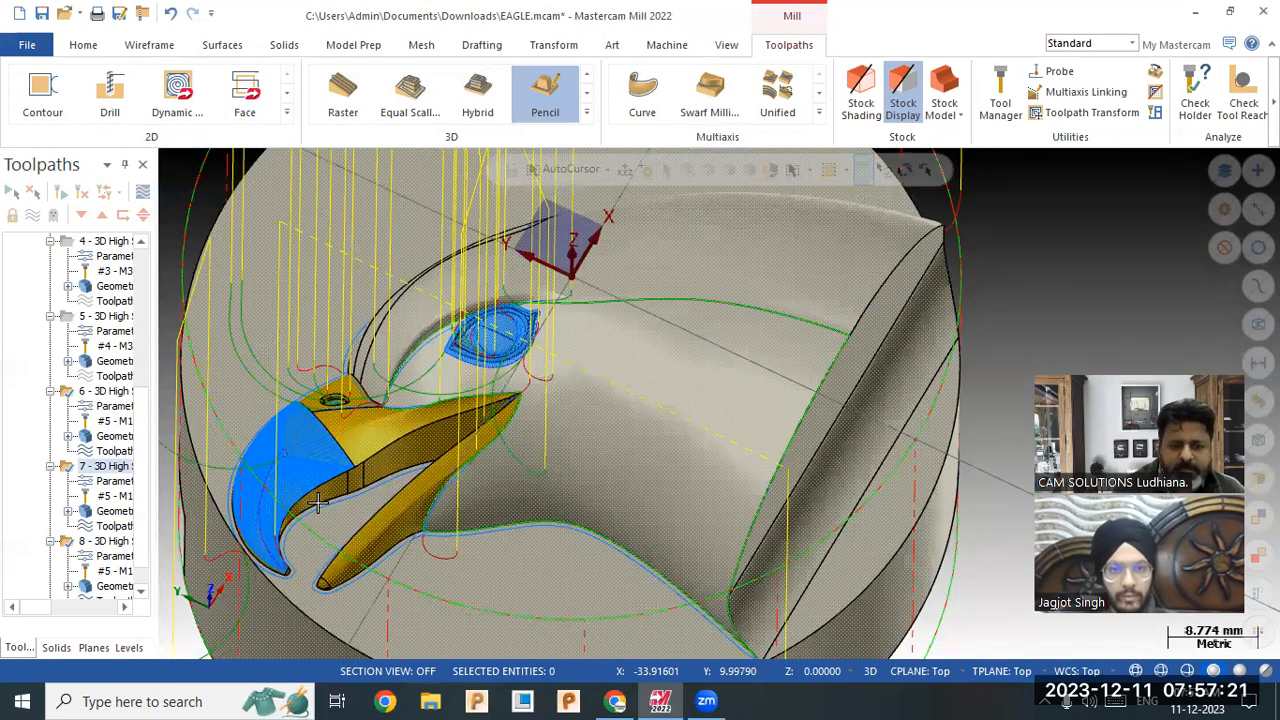
{"action": "scroll", "coordinate": [269, 400], "scroll_direction": "up", "scroll_amount": 1}
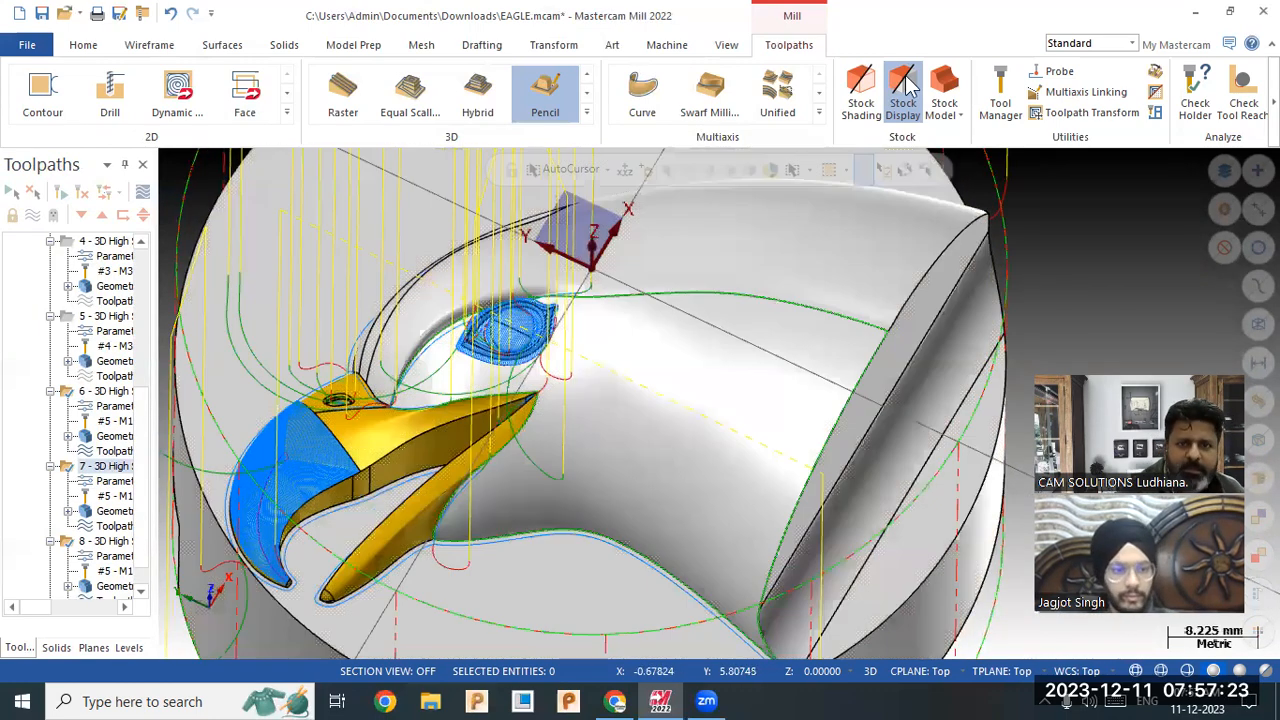
{"action": "left_click", "coordinate": [903, 88]}
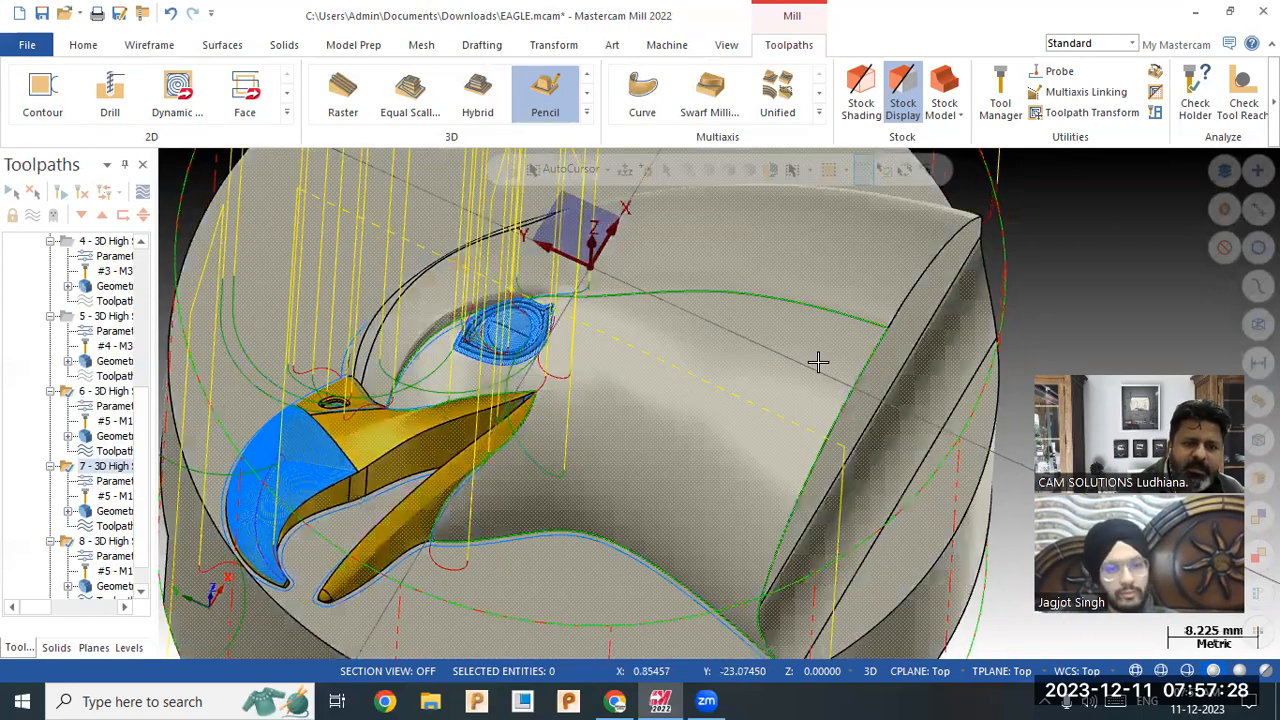
{"action": "mouse_move", "coordinate": [818, 362]}
{"action": "middle_mouse_down"}
{"action": "mouse_move", "coordinate": [737, 394]}
{"action": "mouse_move", "coordinate": [720, 386]}
{"action": "mouse_move", "coordinate": [724, 352]}
{"action": "mouse_move", "coordinate": [807, 387]}
{"action": "middle_mouse_up"}
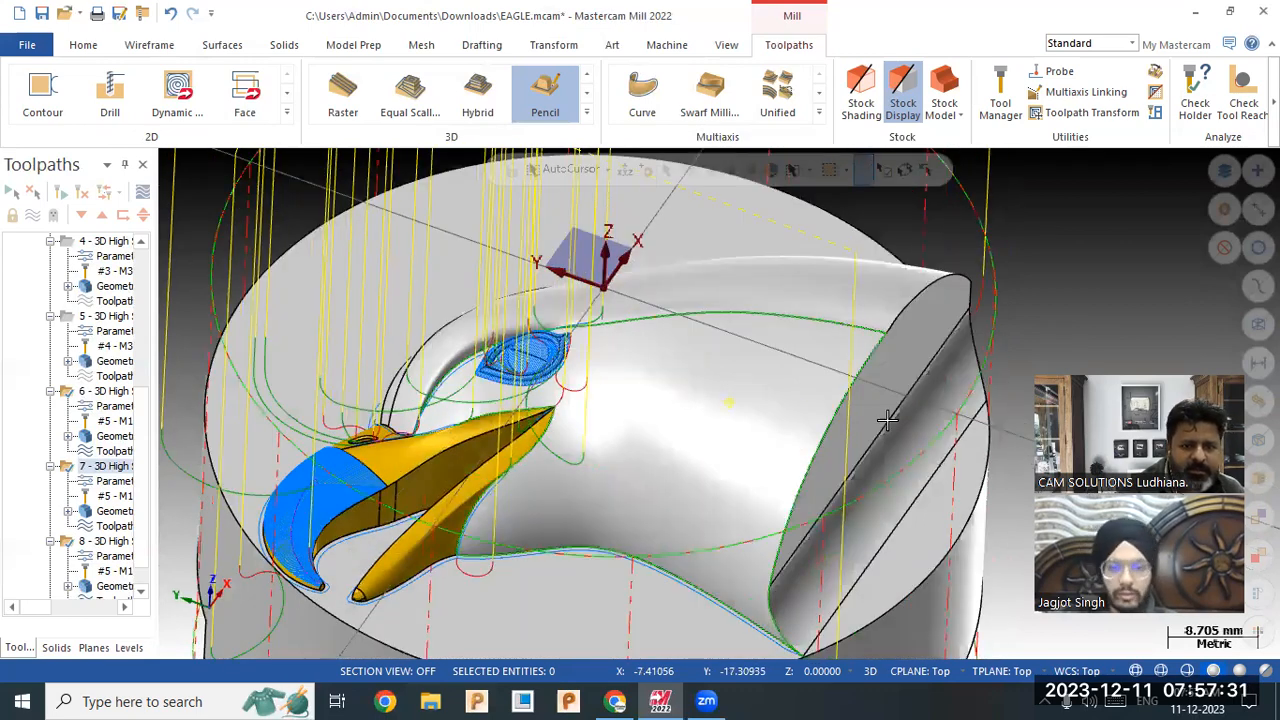